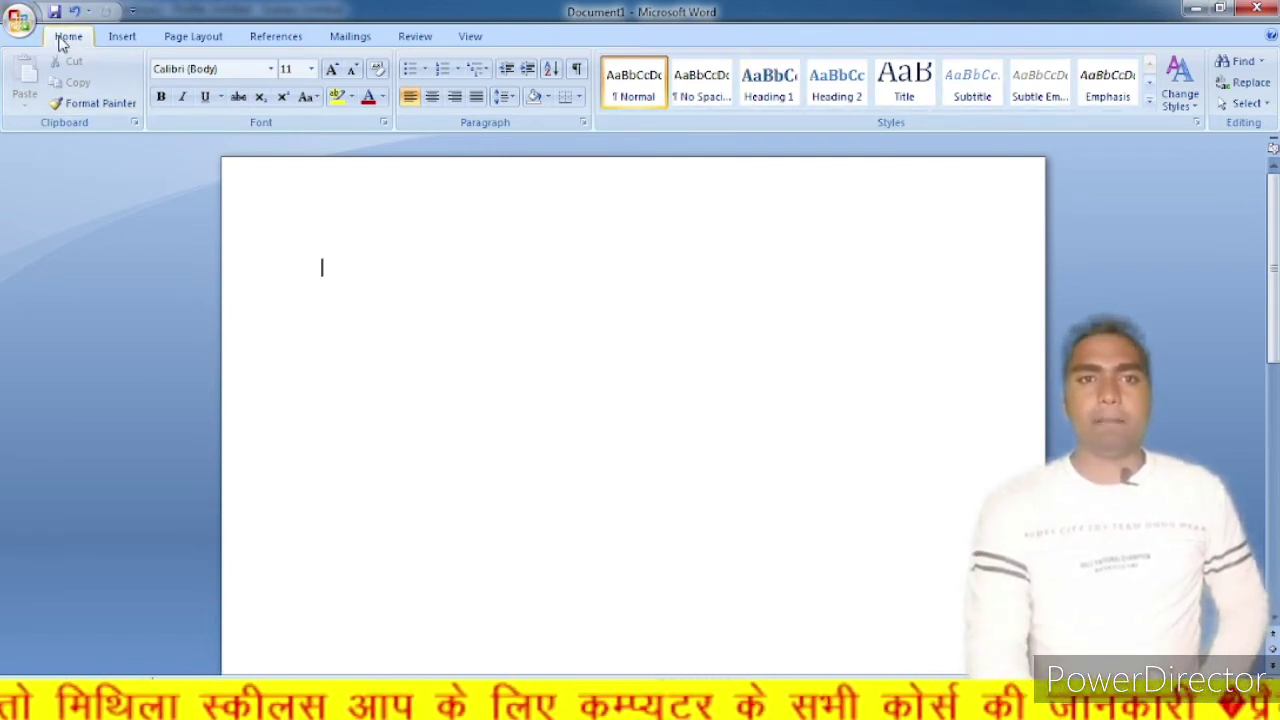
{"action": "left_click", "coordinate": [112, 40]}
{"action": "left_click", "coordinate": [198, 40]}
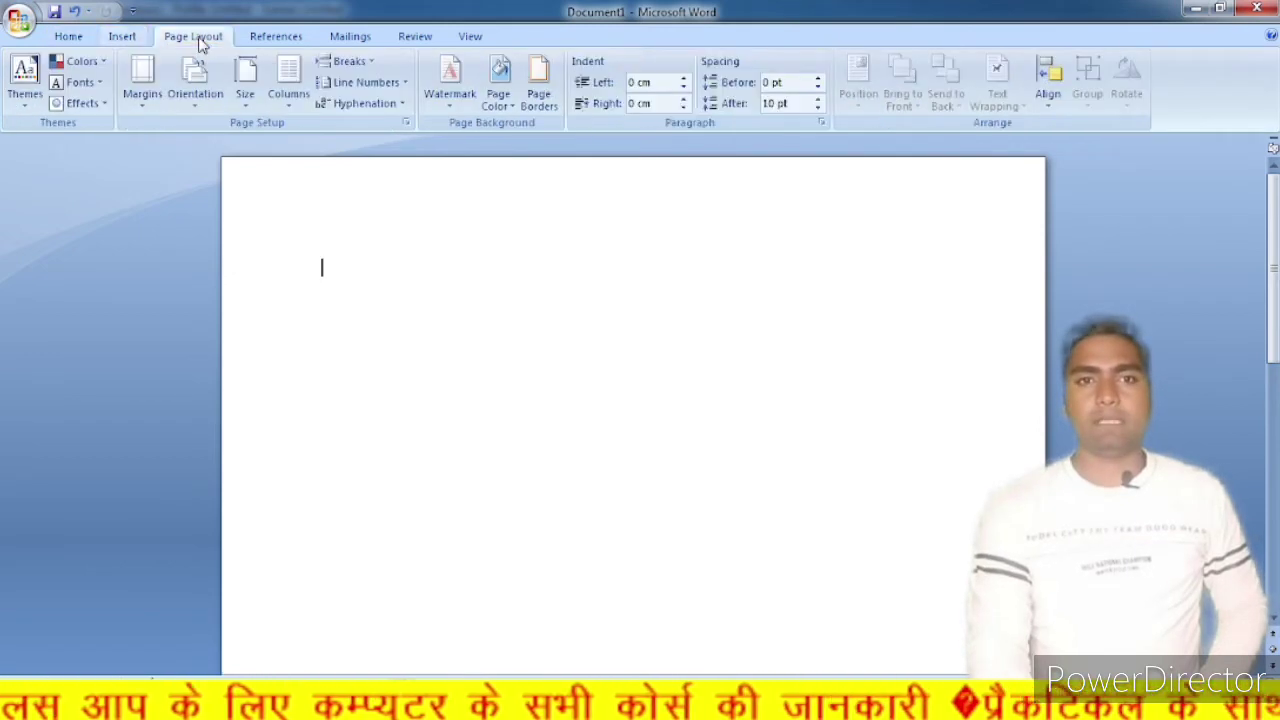
{"action": "left_click", "coordinate": [274, 40]}
{"action": "left_click", "coordinate": [346, 40]}
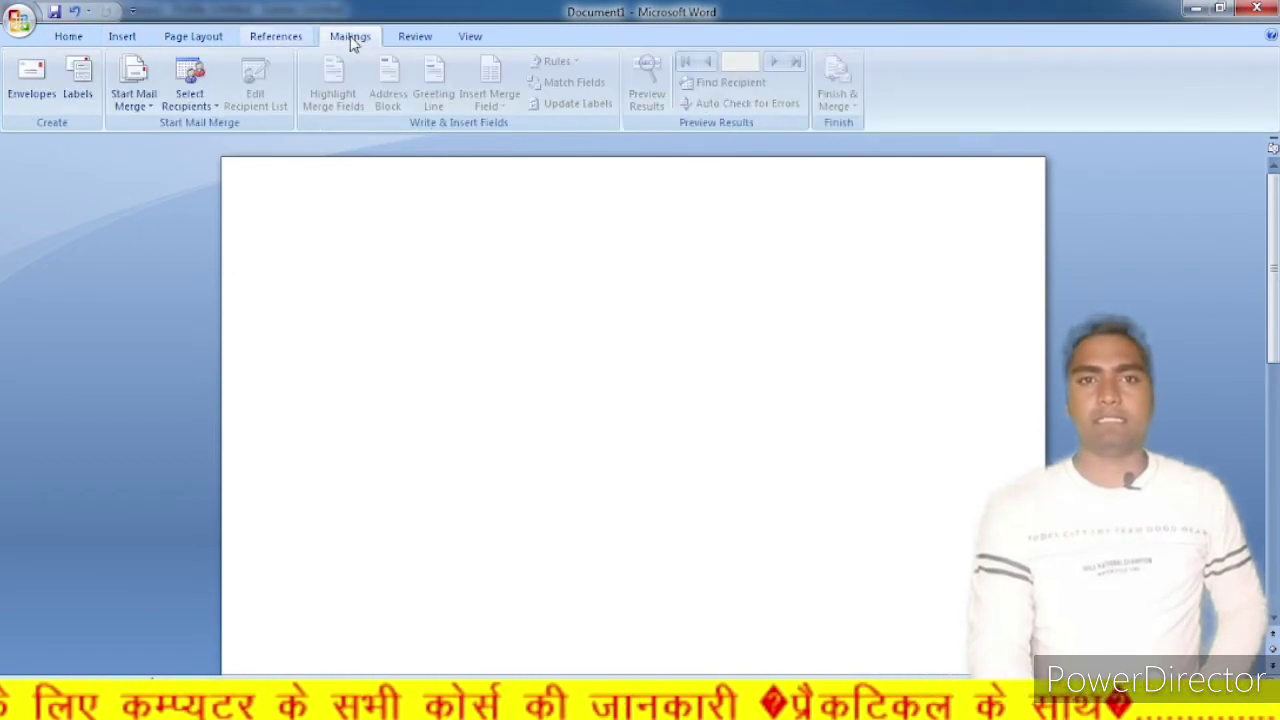
{"action": "left_click", "coordinate": [418, 38]}
{"action": "left_click", "coordinate": [484, 38]}
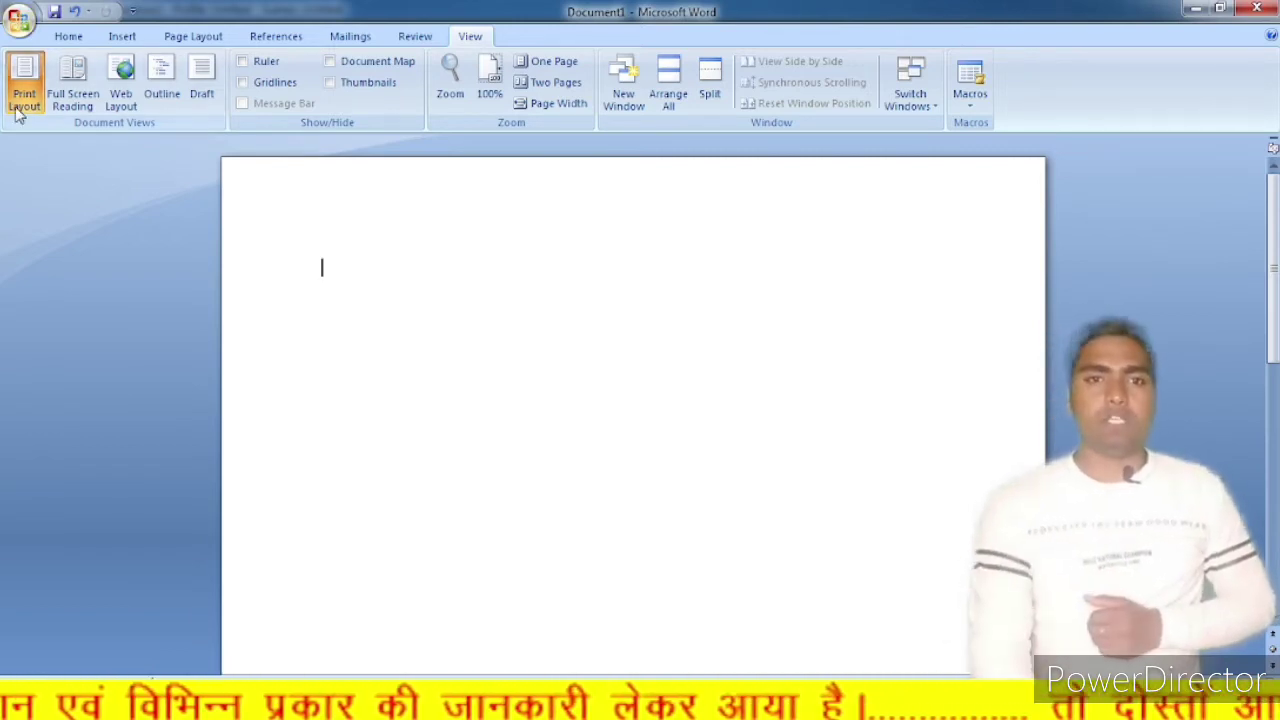
{"action": "left_click", "coordinate": [64, 38]}
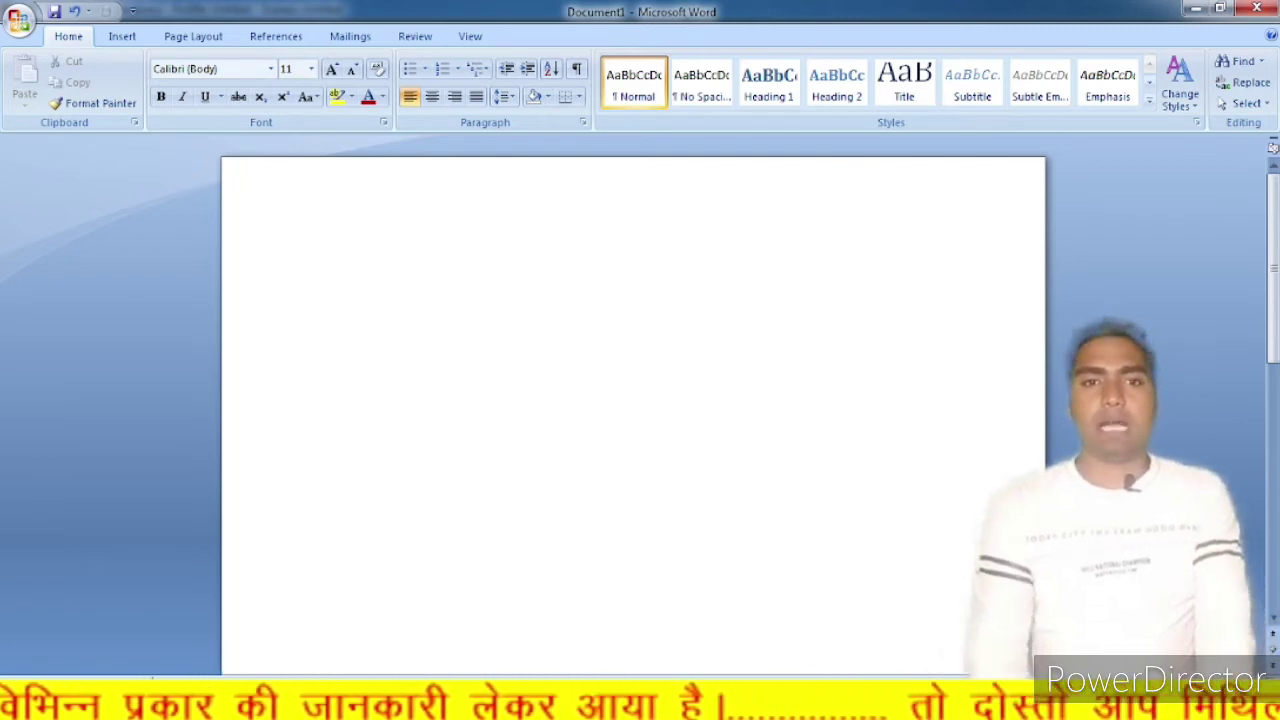
{"action": "mouse_move", "coordinate": [4, 500]}
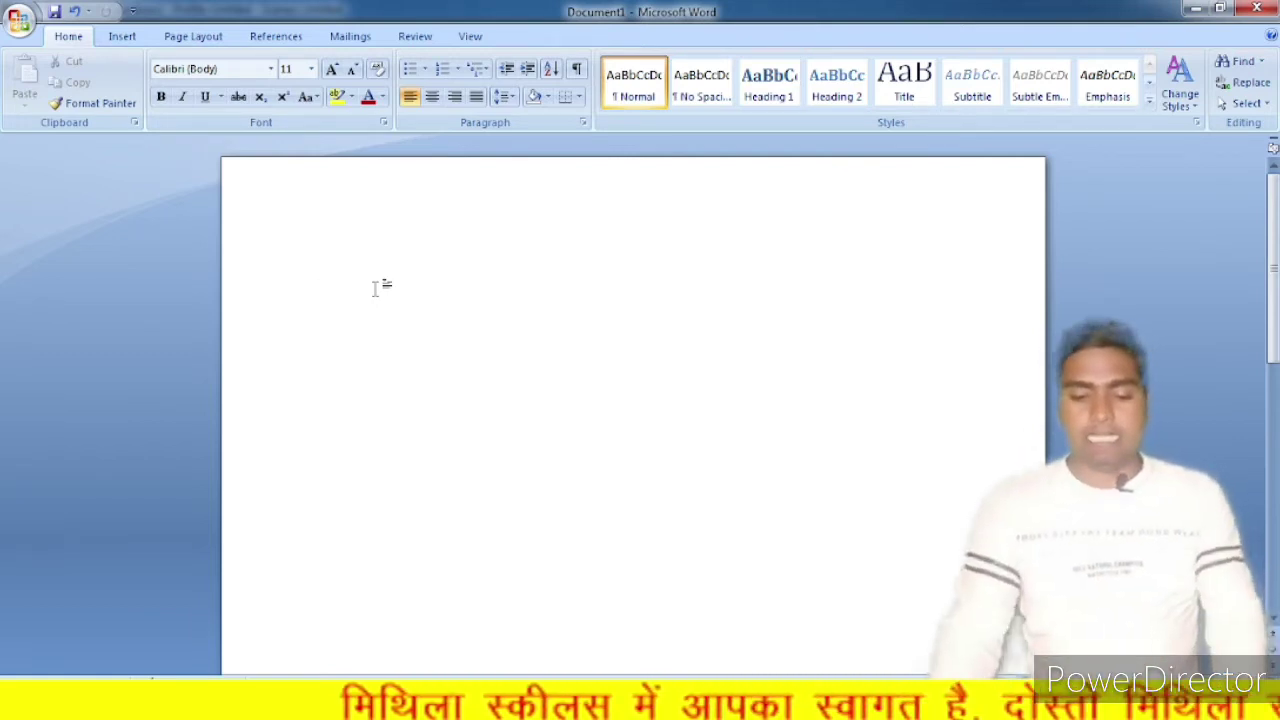
Enter the misspelled word "booki" on the first line of the document and start a new paragraph
{"action": "type", "text": "bo"}
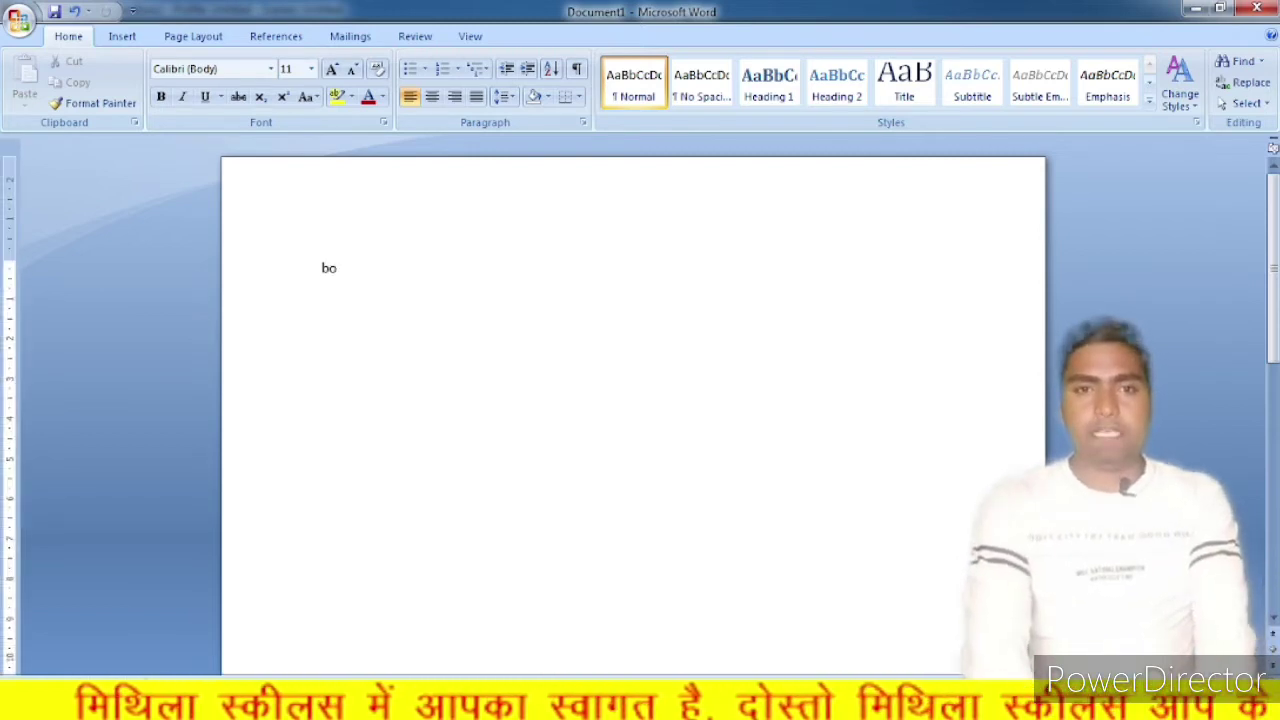
{"action": "type", "text": "oki"}
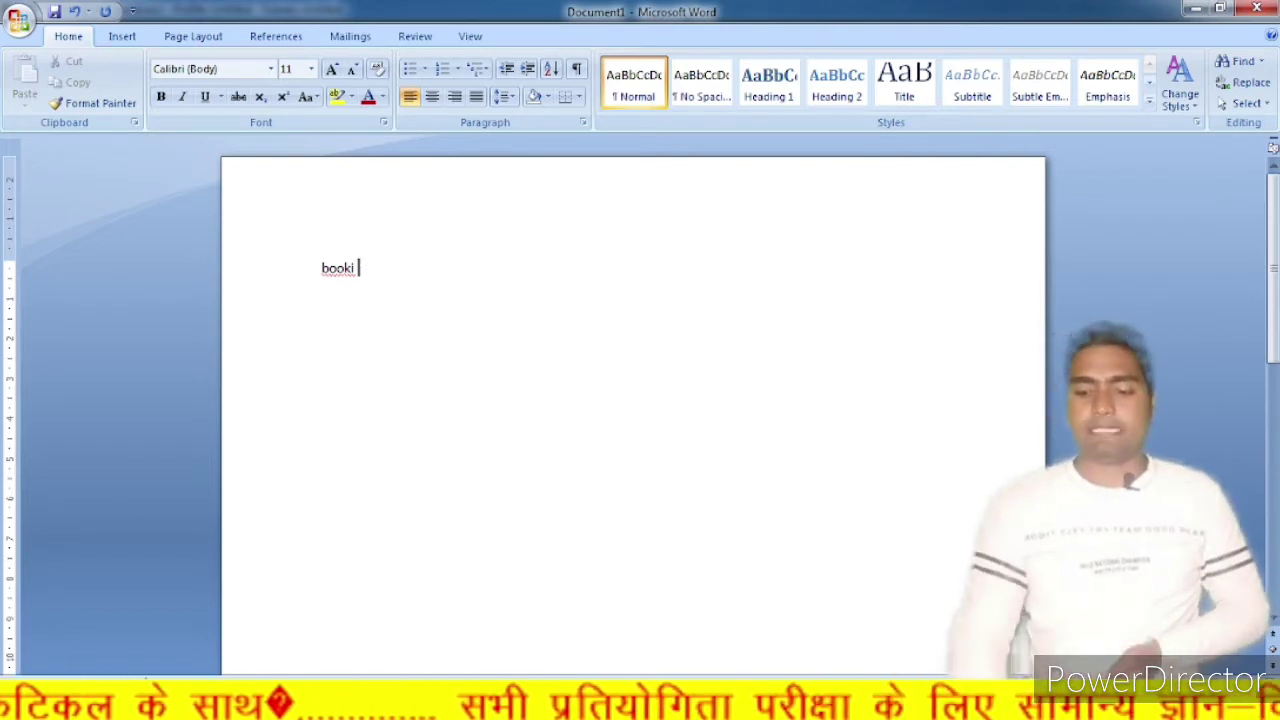
{"action": "key", "text": "Return"}
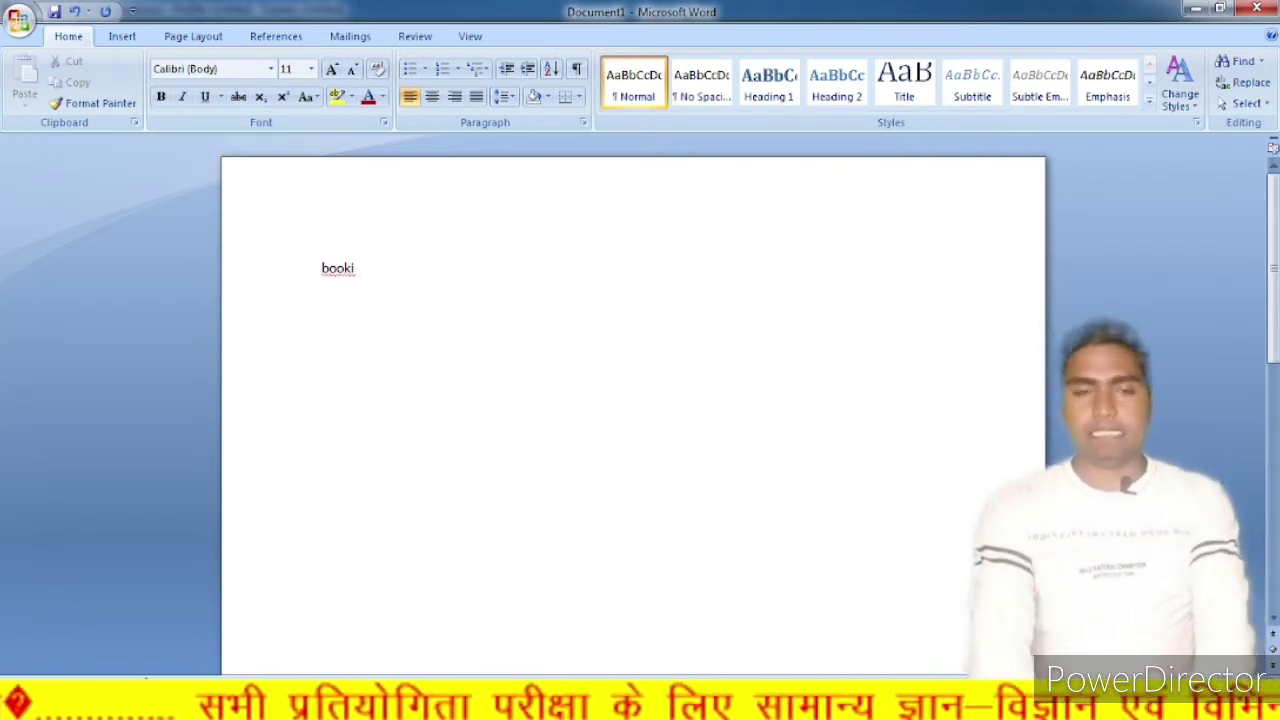
Enter the sentence "ram are a good boy." as the second paragraph and start a new paragraph after it
{"action": "type", "text": "ram"}
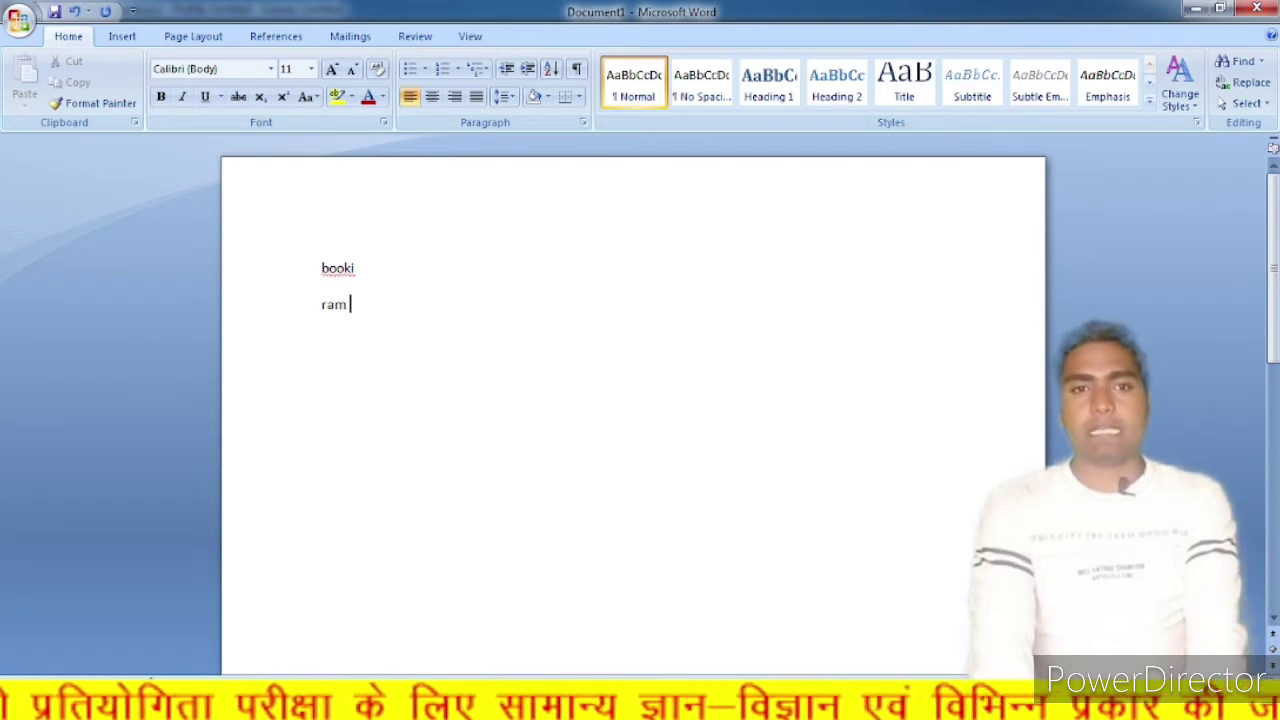
{"action": "type", "text": " are agood b"}
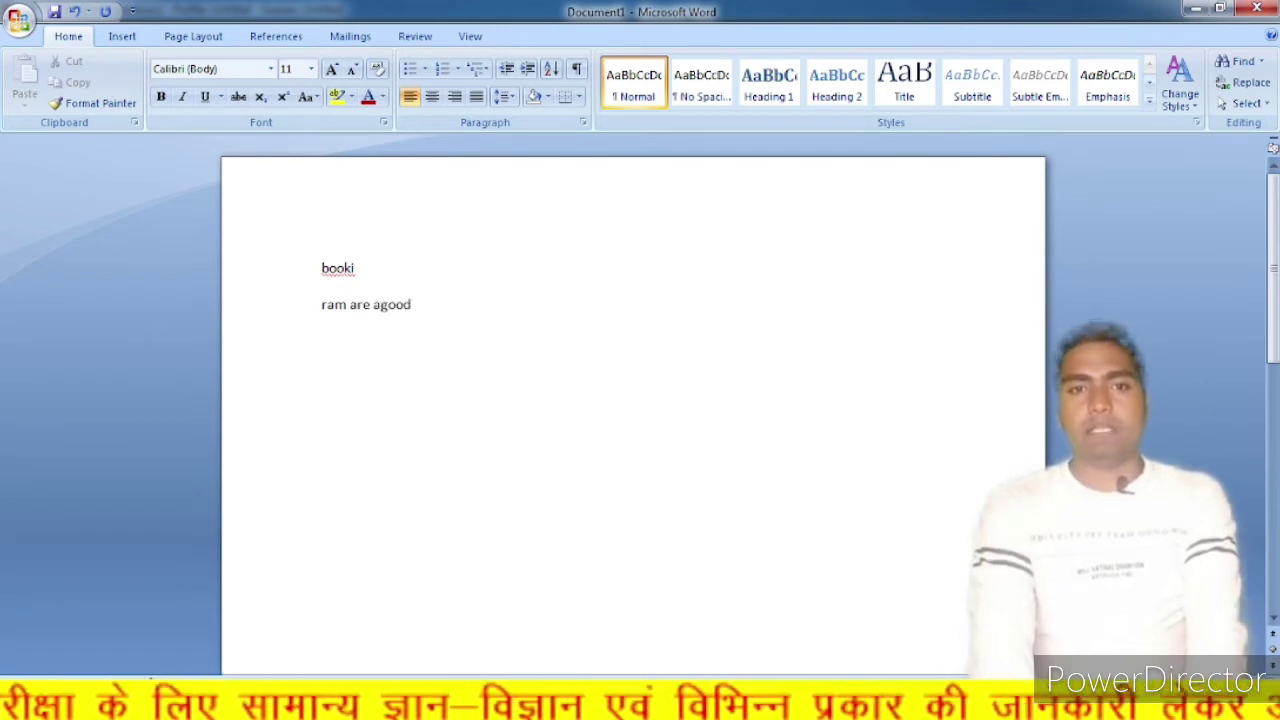
{"action": "key", "text": "BackSpace"}
{"action": "key", "text": "BackSpace"}
{"action": "key", "text": "BackSpace"}
{"action": "key", "text": "BackSpace"}
{"action": "key", "text": "BackSpace"}
{"action": "key", "text": "BackSpace"}
{"action": "key", "text": "BackSpace"}
{"action": "key", "text": "BackSpace"}
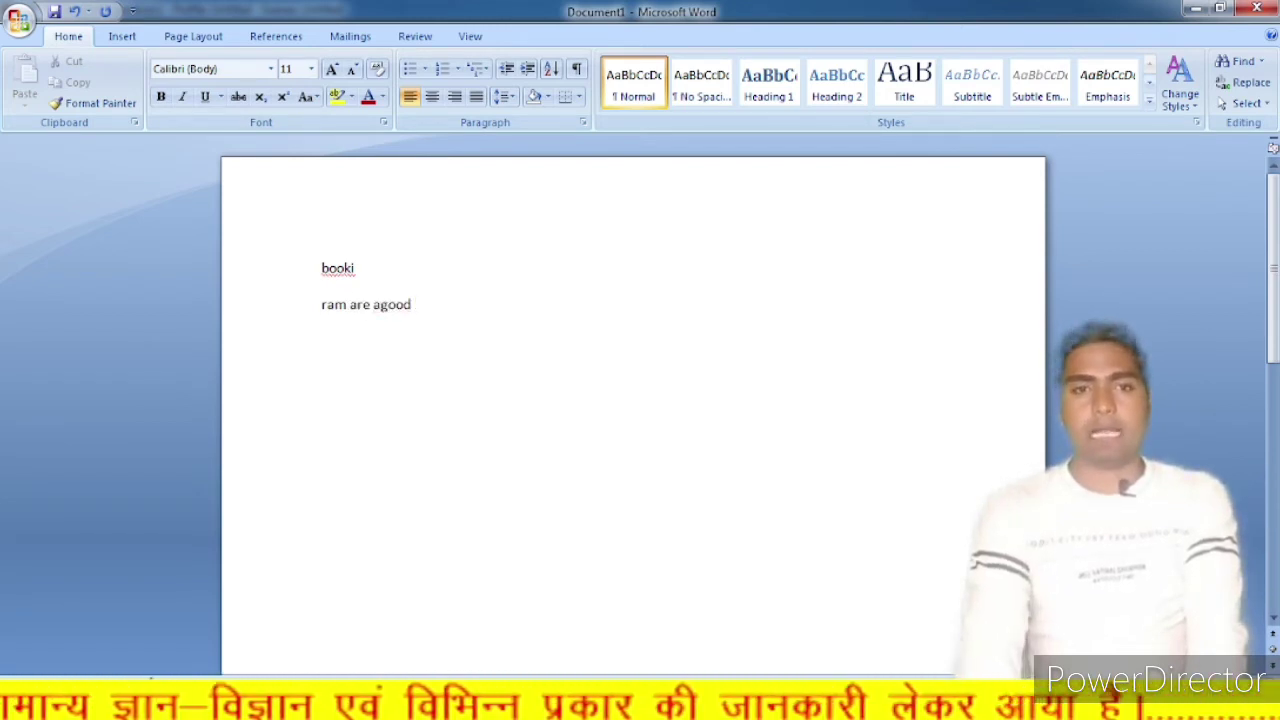
{"action": "type", "text": "go"}
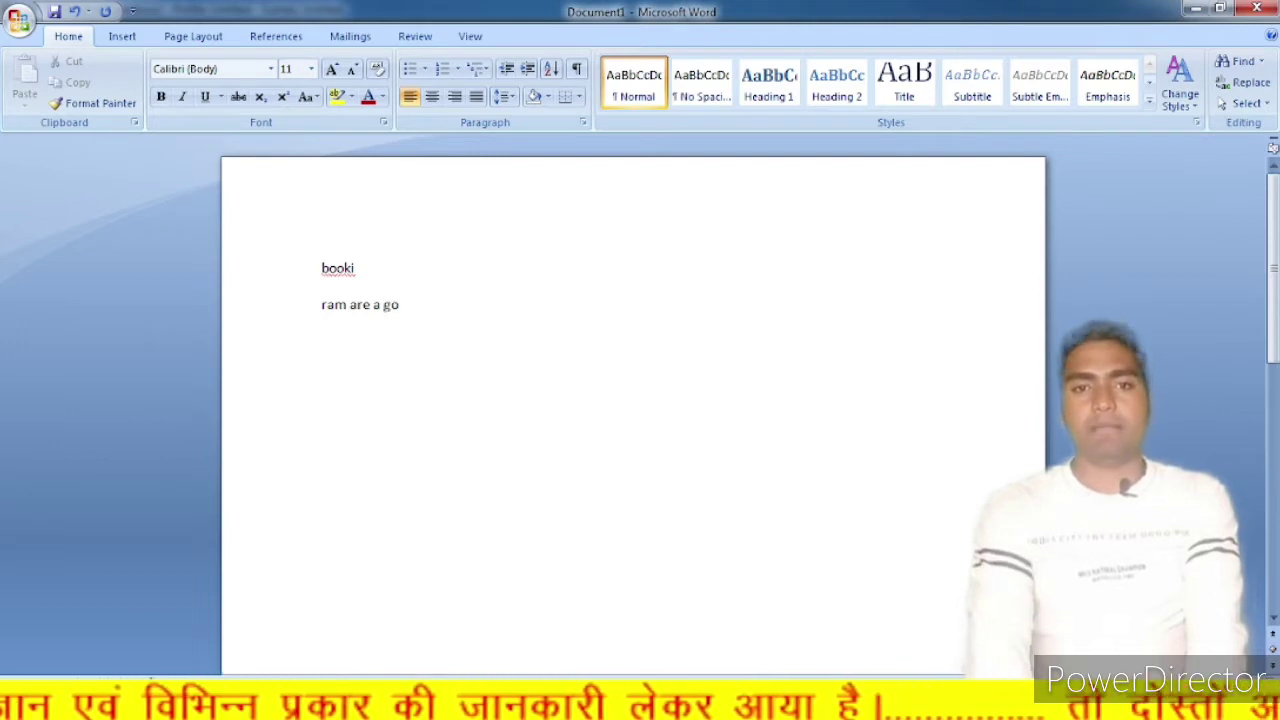
{"action": "type", "text": "od boy."}
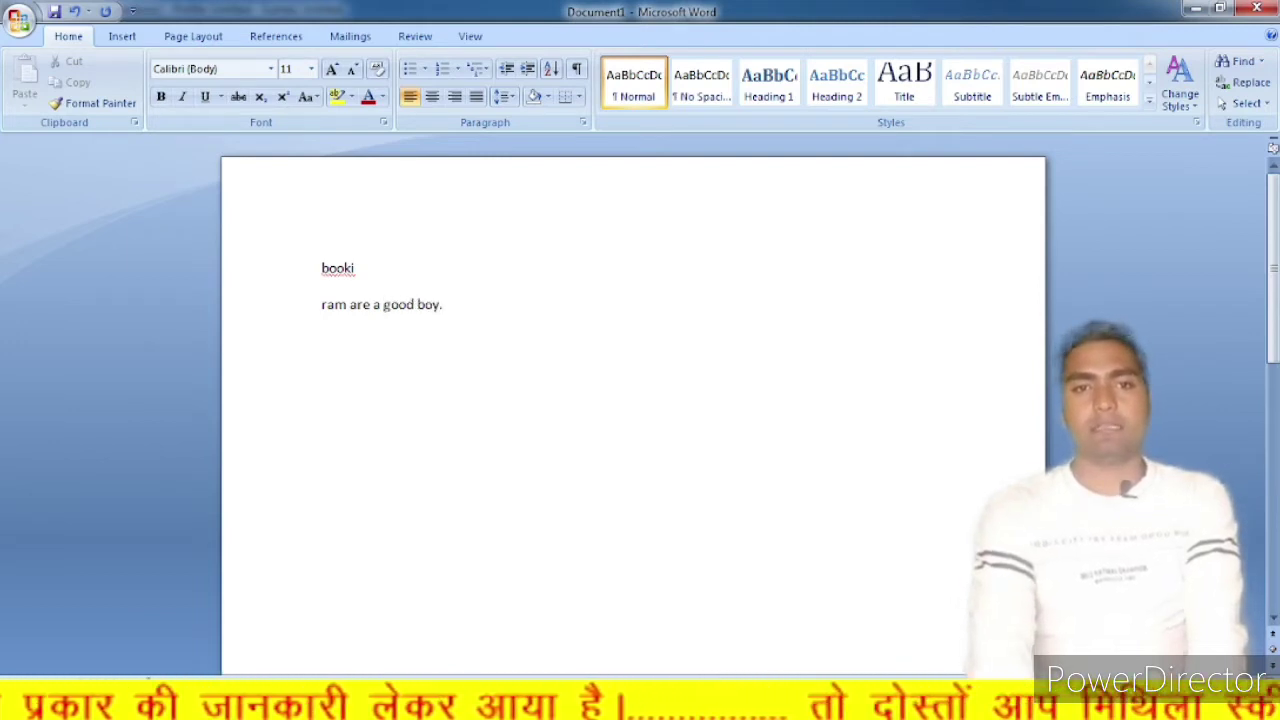
{"action": "key", "text": "Return"}
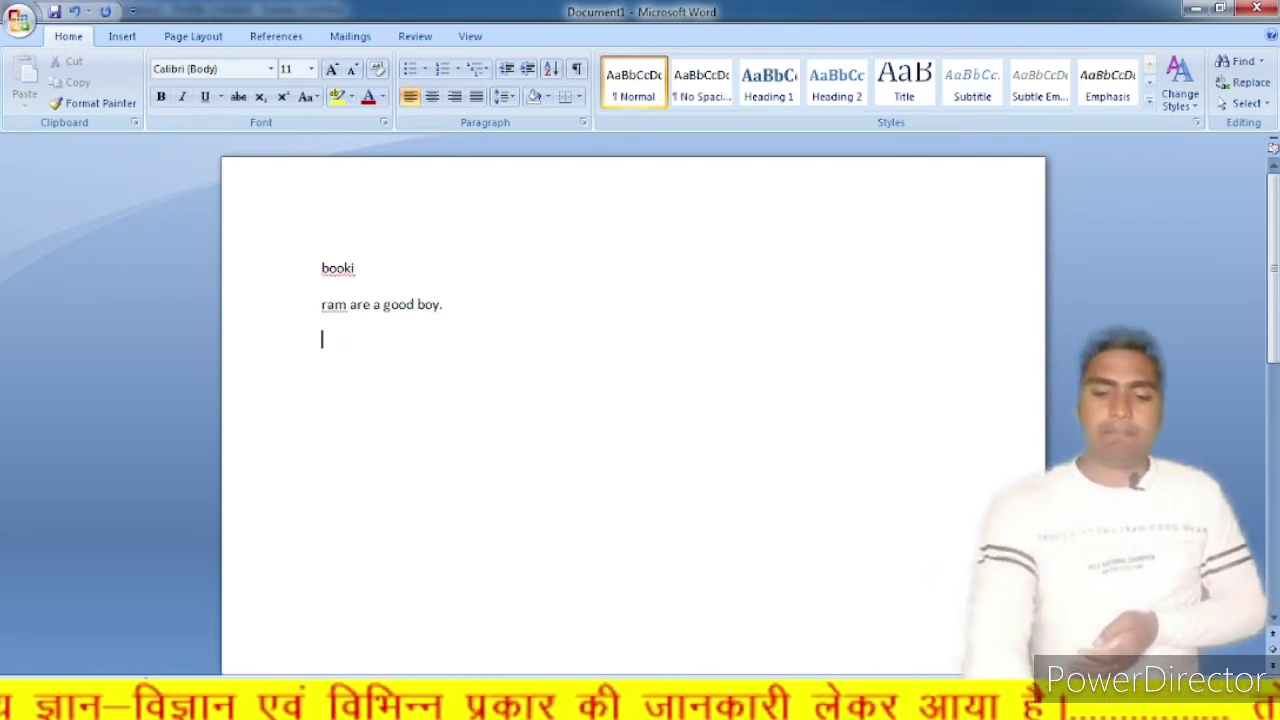
Run the Spelling and Grammar check, look through the suggestions for "booki" and replace it with "bookie"
{"action": "key", "text": "F7"}
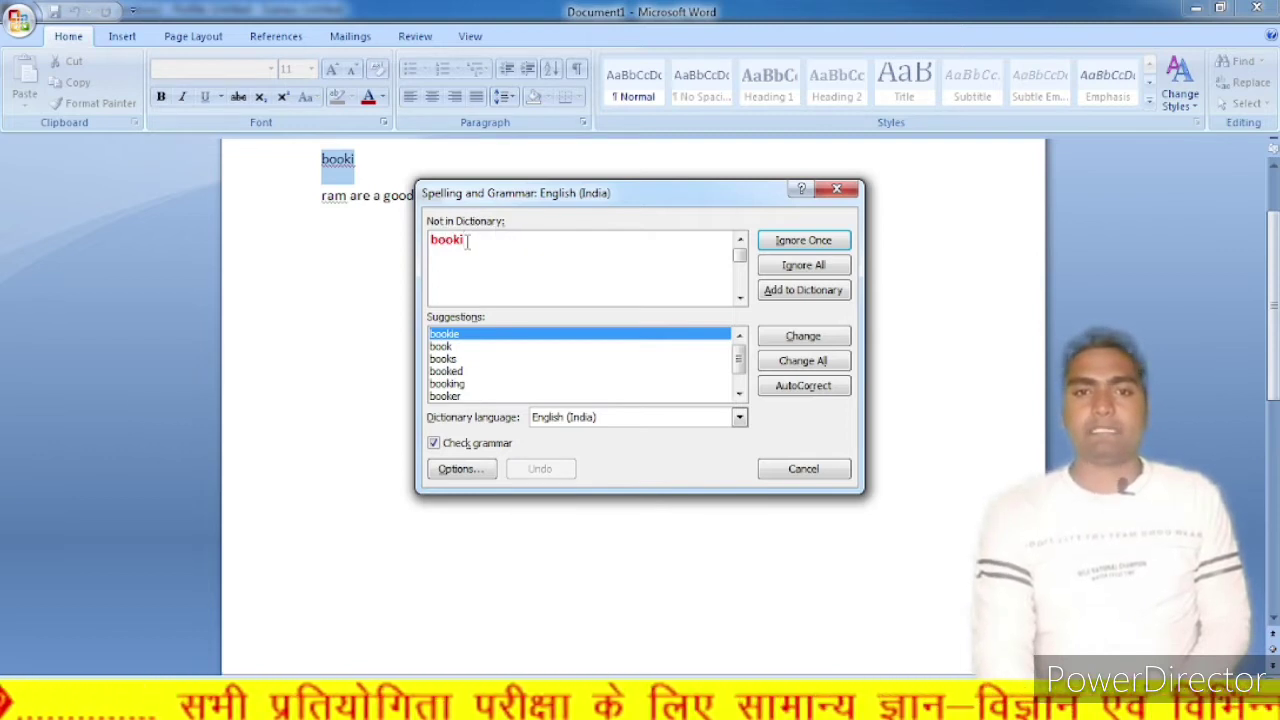
{"action": "left_click_drag", "start_coordinate": [467, 241], "coordinate": [432, 245]}
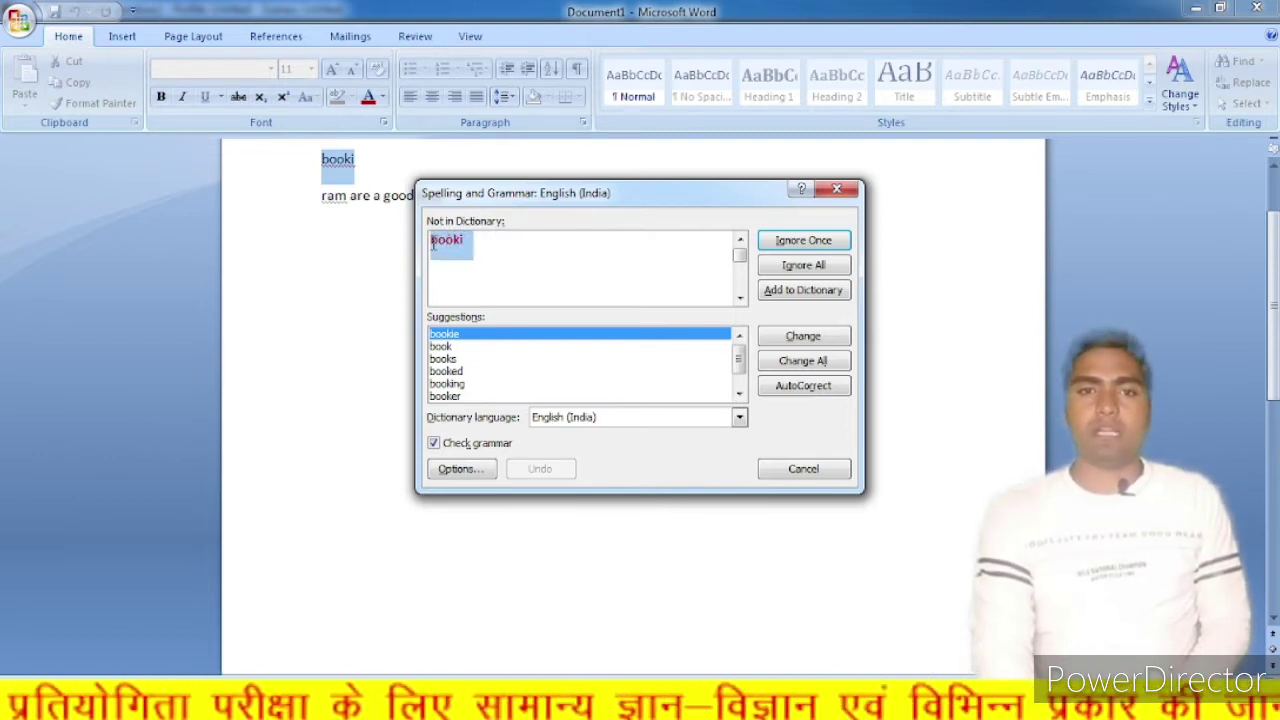
{"action": "left_click", "coordinate": [512, 261]}
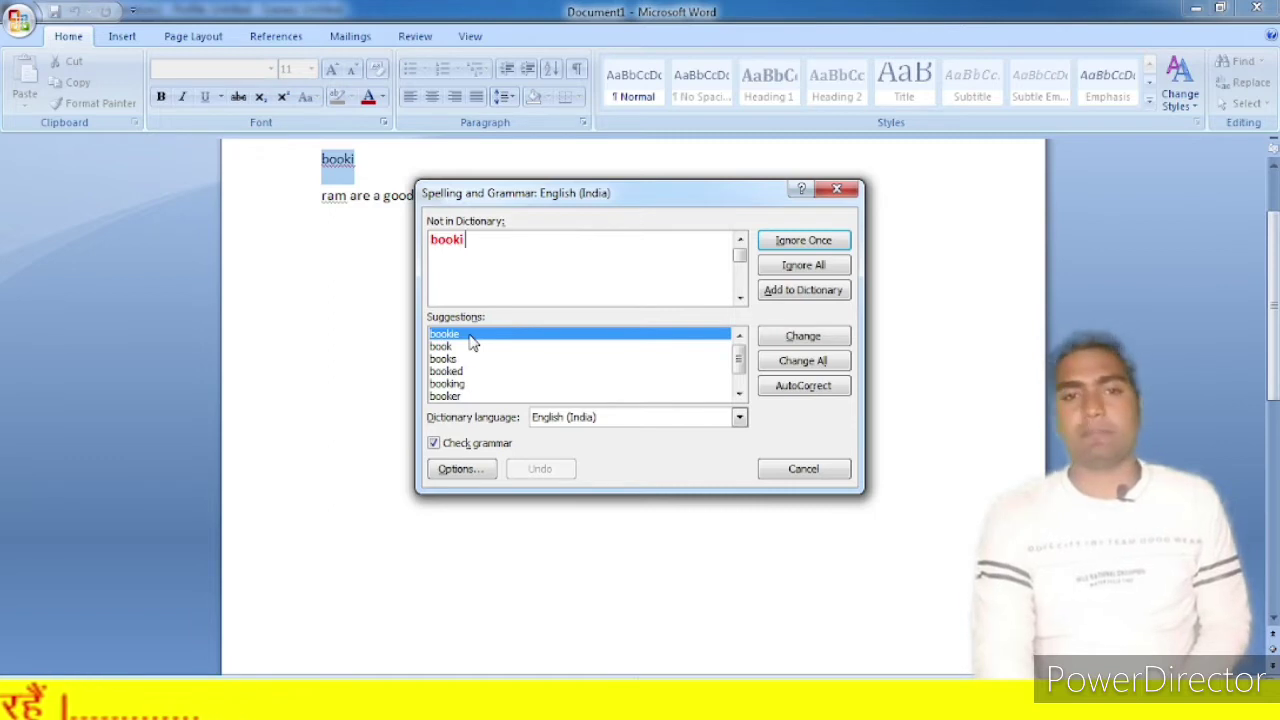
{"action": "left_click", "coordinate": [471, 338]}
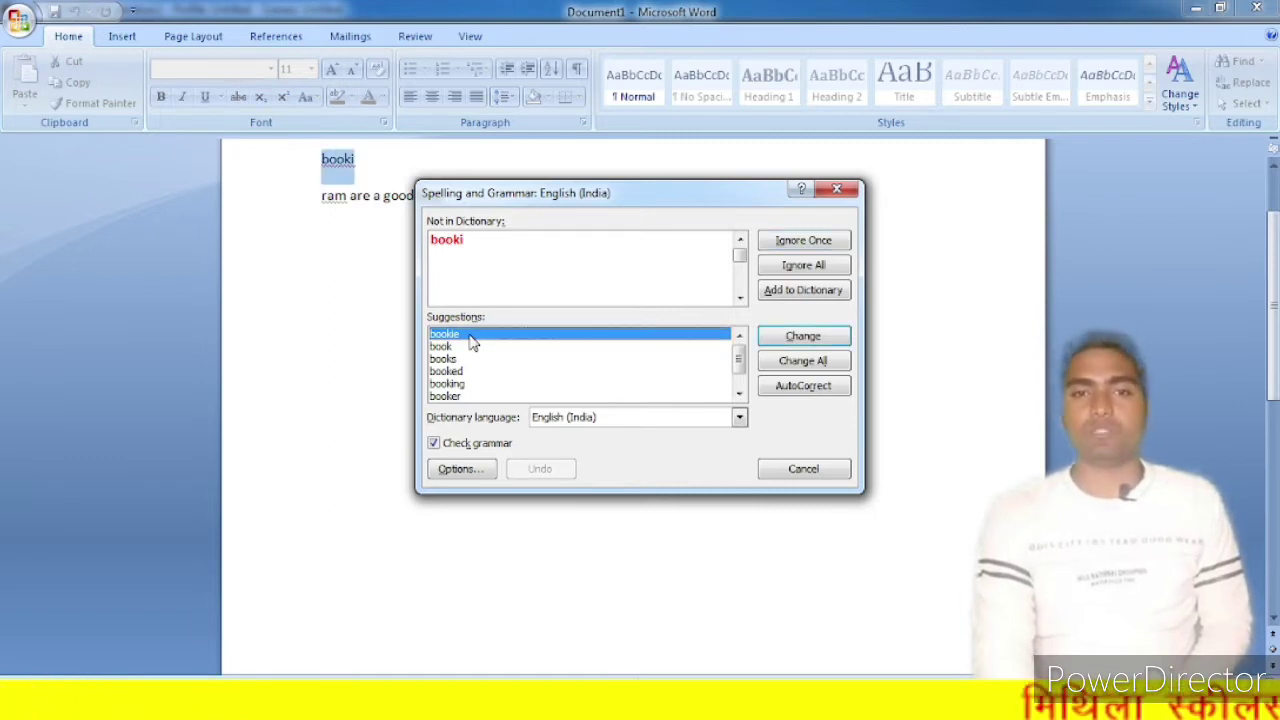
{"action": "left_click", "coordinate": [450, 347]}
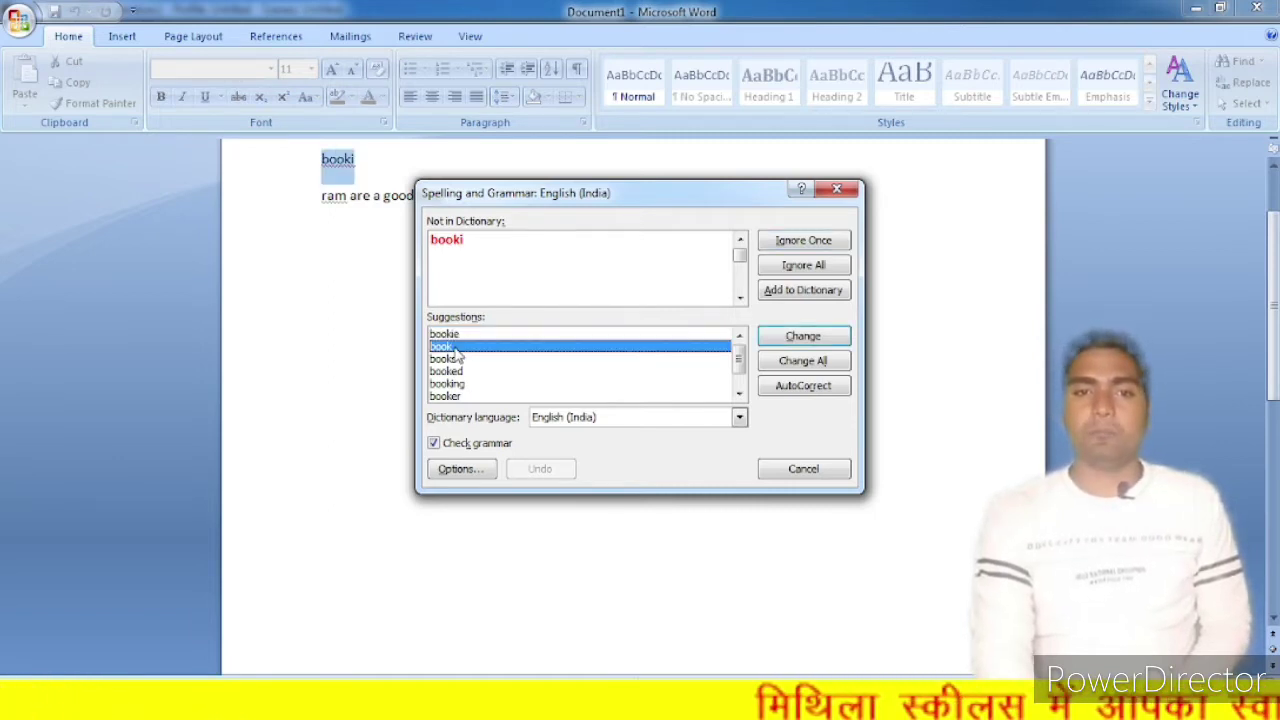
{"action": "left_click", "coordinate": [458, 359]}
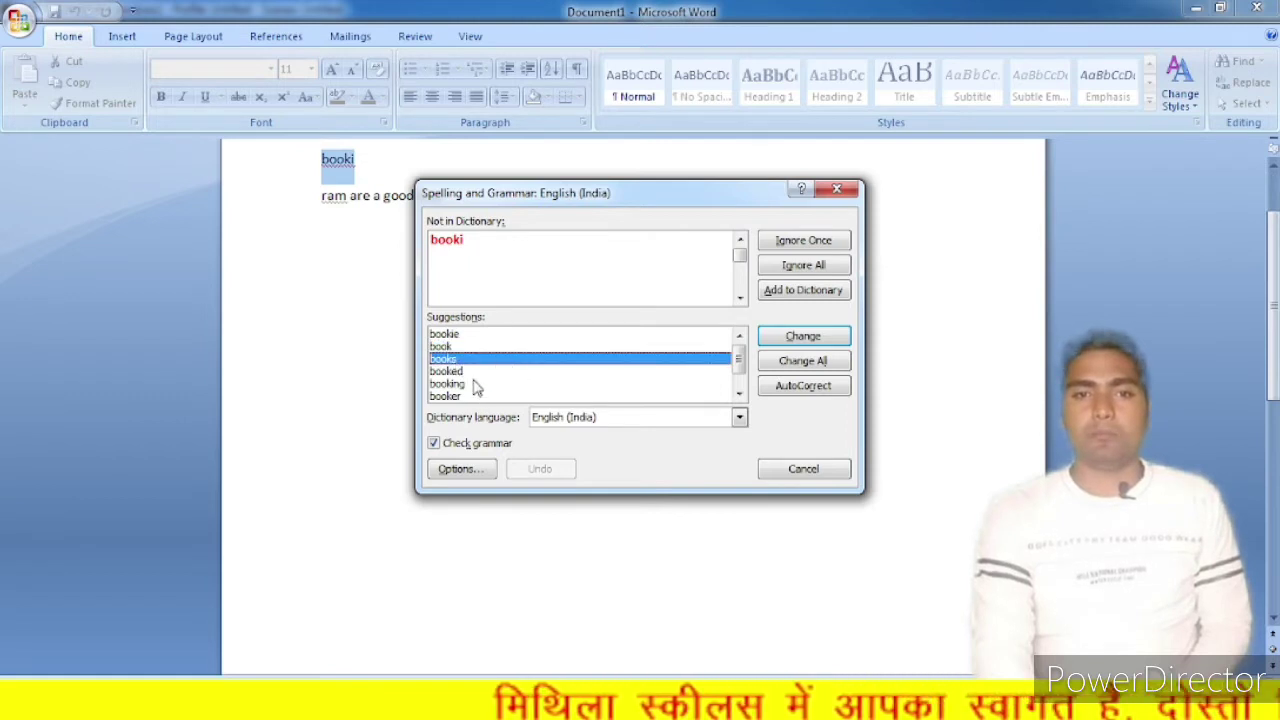
{"action": "left_click", "coordinate": [477, 374]}
{"action": "left_click", "coordinate": [477, 385]}
{"action": "left_click", "coordinate": [478, 397]}
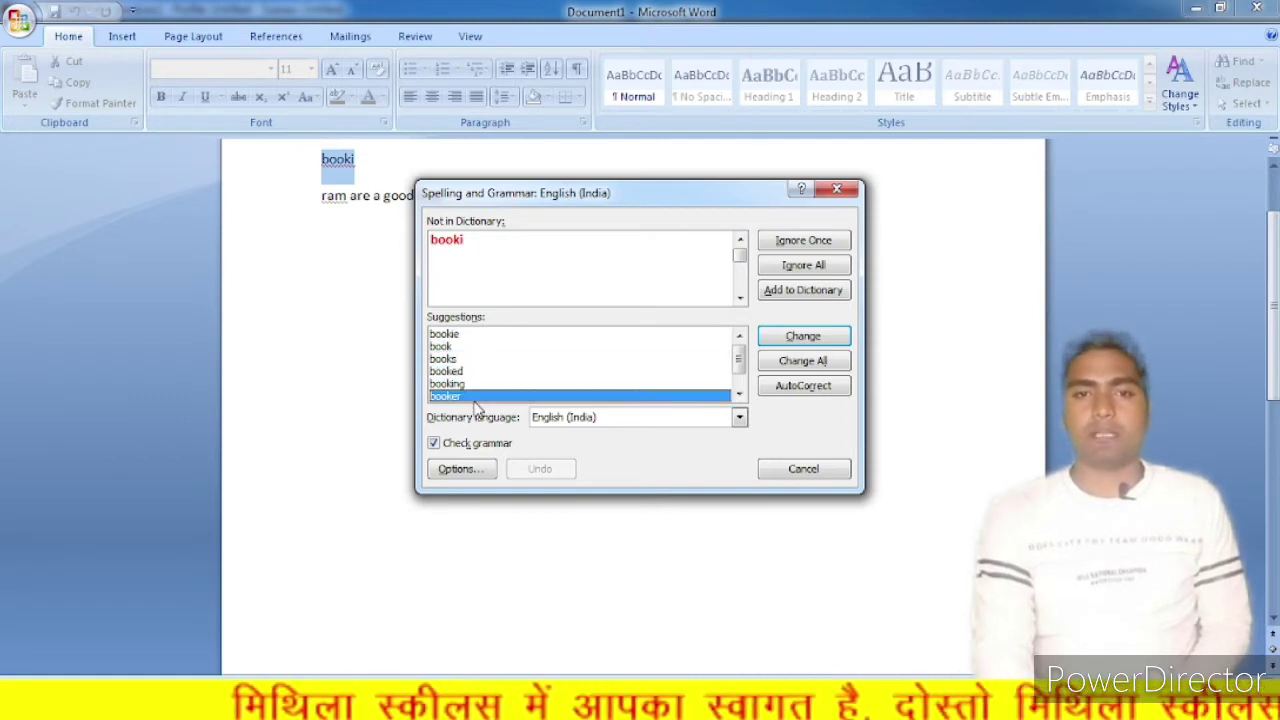
{"action": "double_click", "coordinate": [739, 393]}
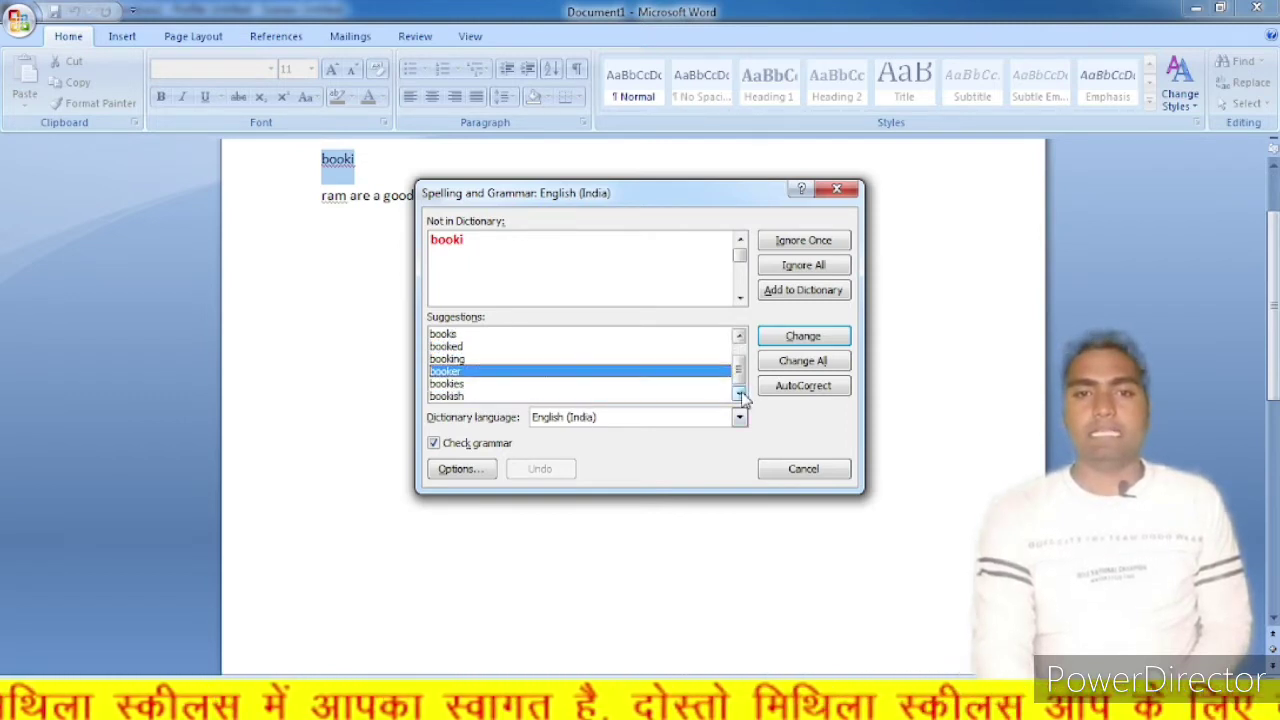
{"action": "left_click", "coordinate": [584, 397]}
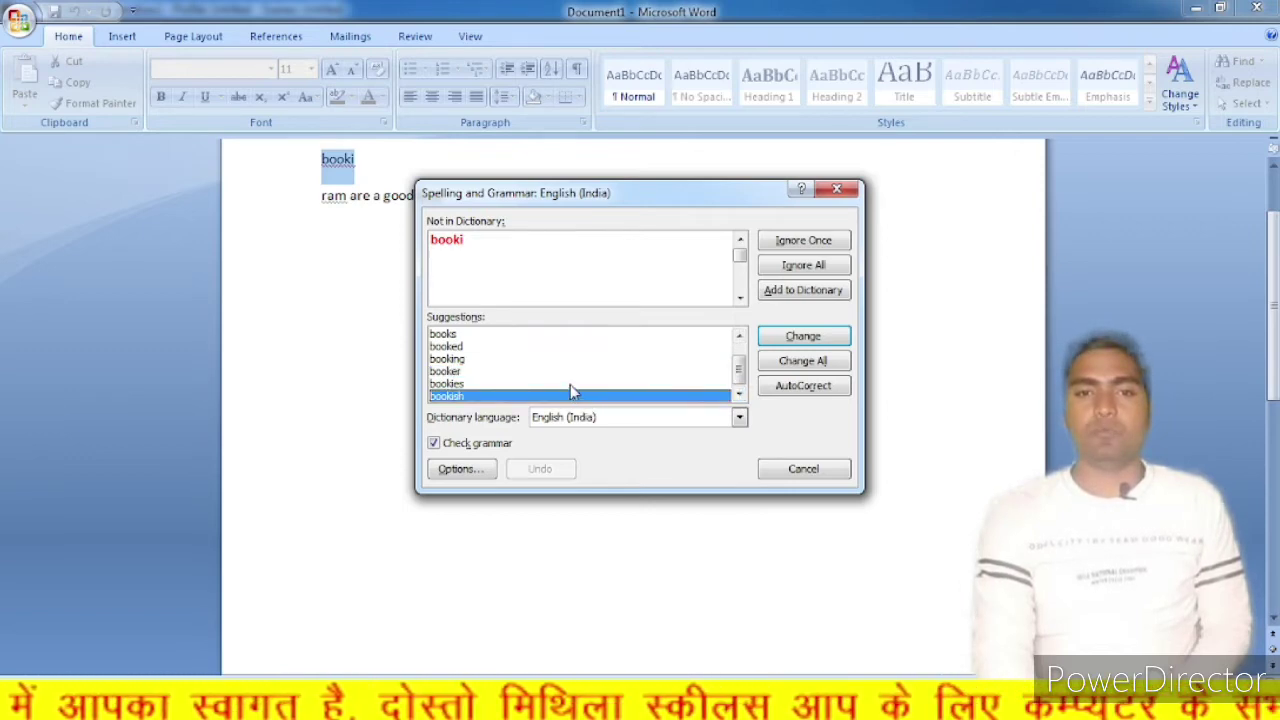
{"action": "left_click", "coordinate": [570, 385]}
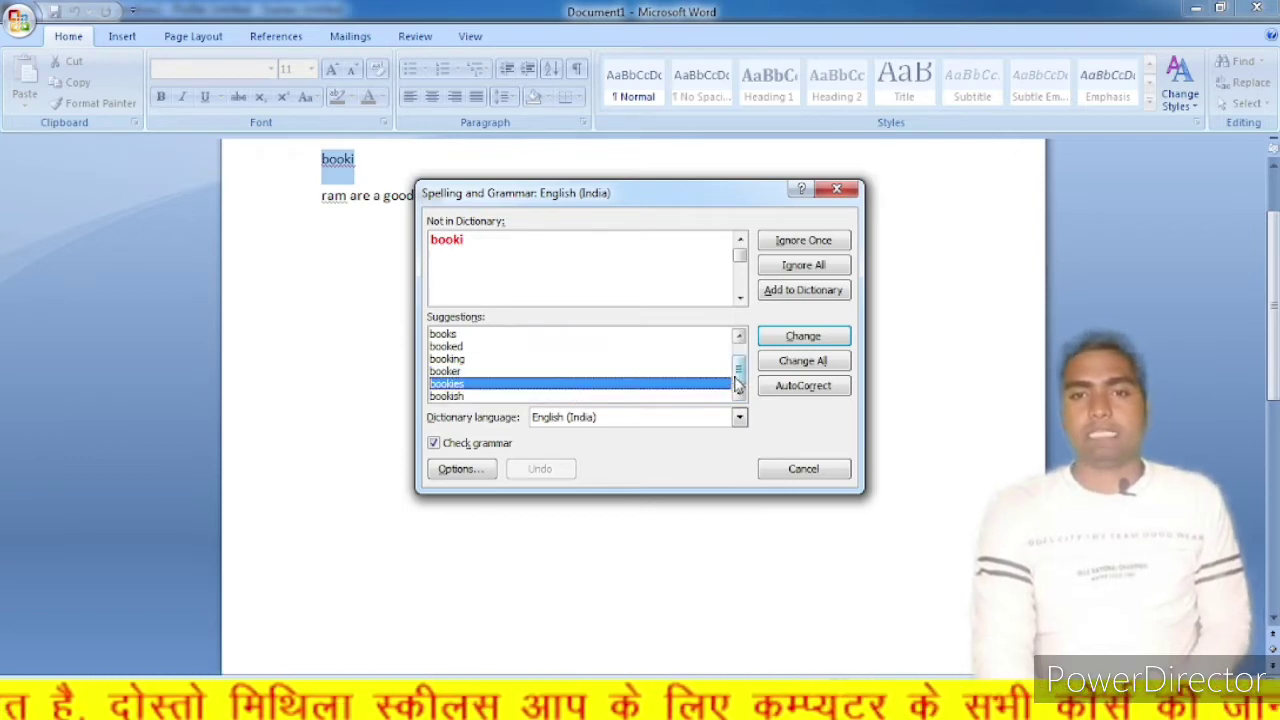
{"action": "left_click_drag", "start_coordinate": [741, 374], "coordinate": [741, 365]}
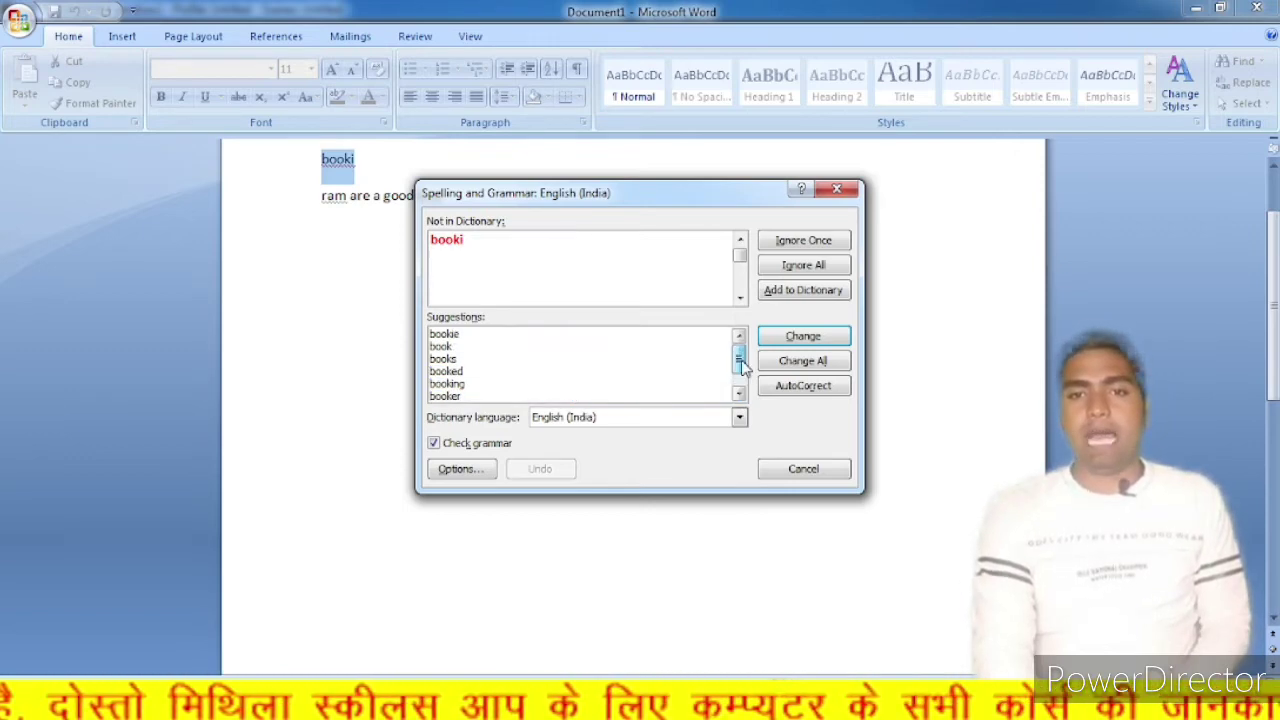
{"action": "left_click", "coordinate": [525, 337]}
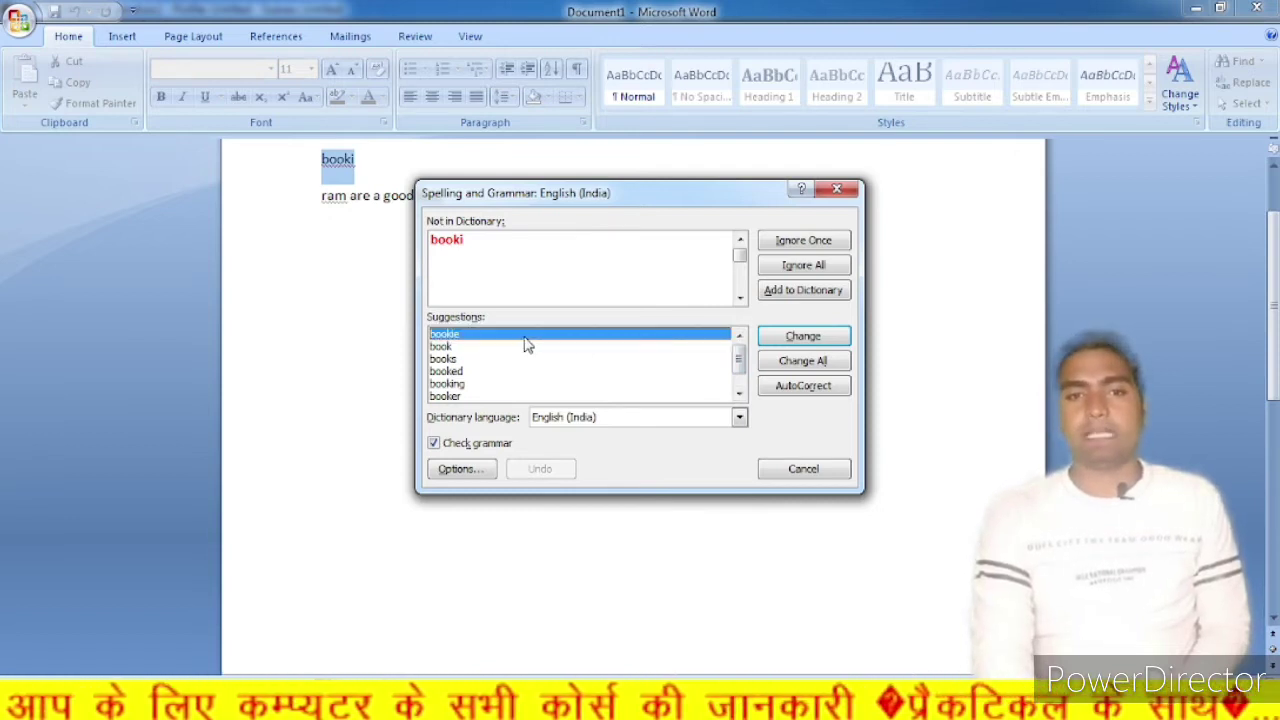
{"action": "left_click", "coordinate": [796, 337]}
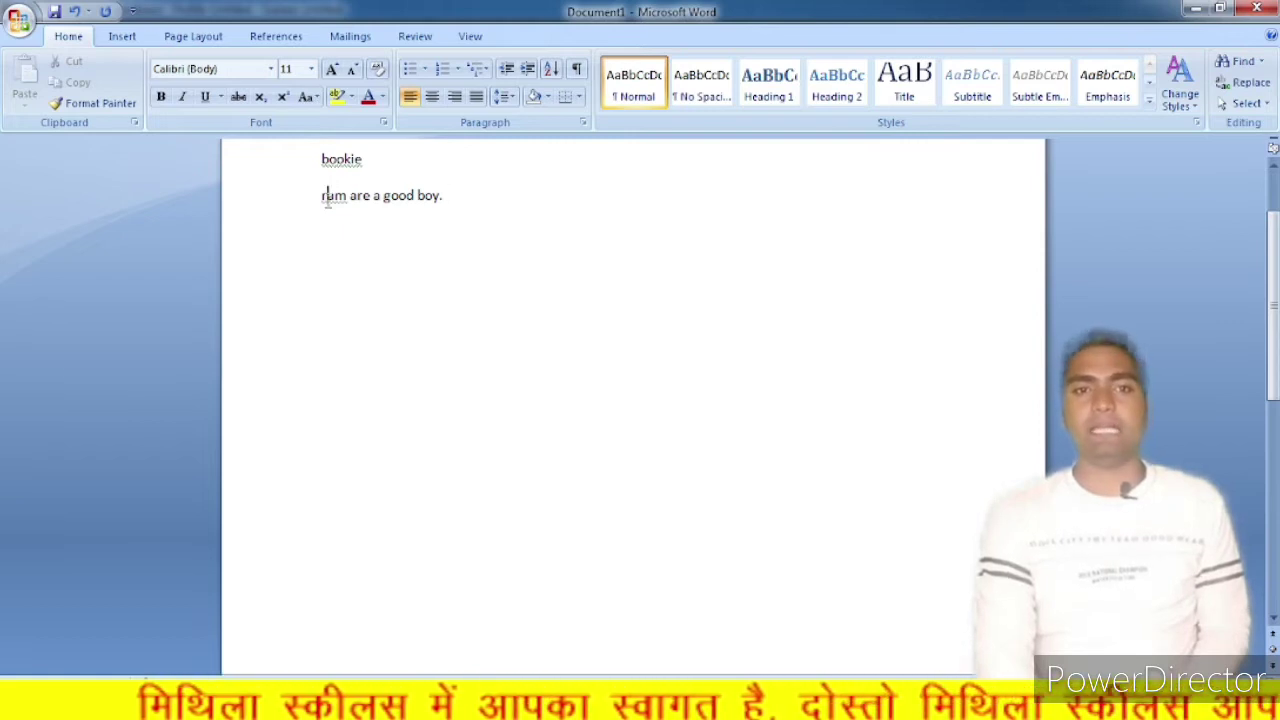
Run the Spelling and Grammar check on the second paragraph, correct "ram" to the suggested "Ram" and close the check
{"action": "left_click_drag", "start_coordinate": [325, 198], "coordinate": [346, 196]}
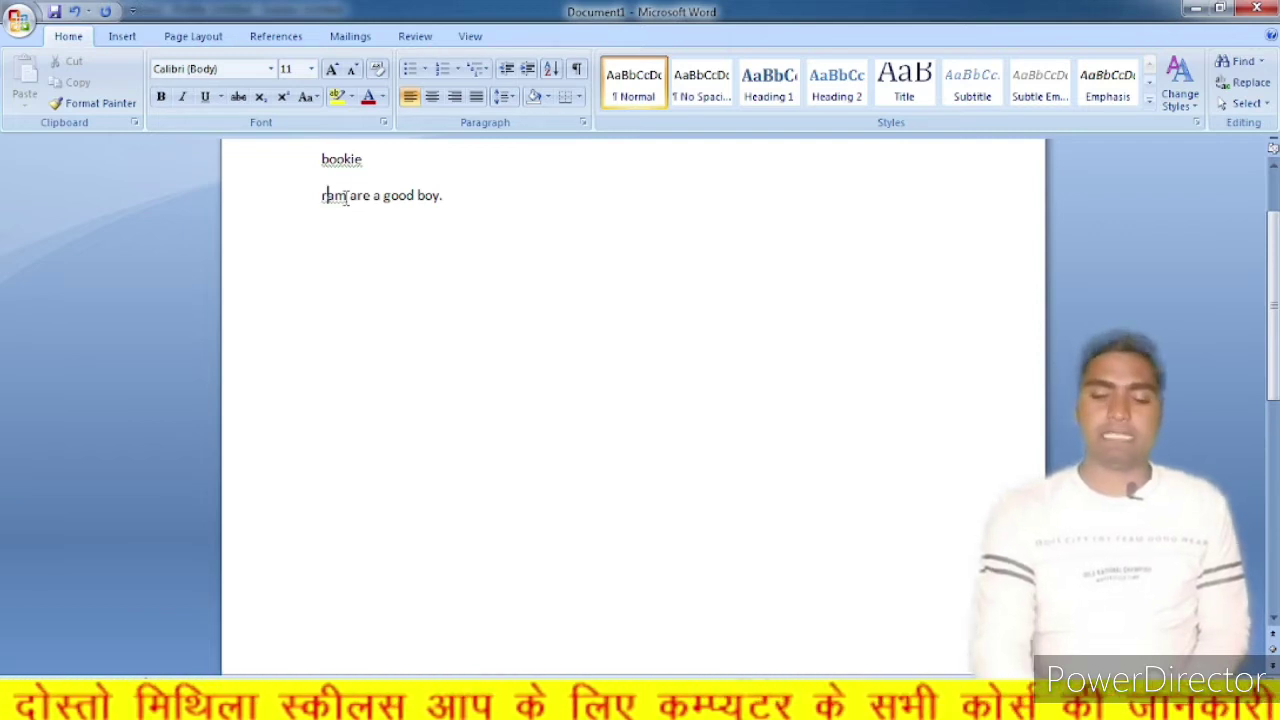
{"action": "key", "text": "F7"}
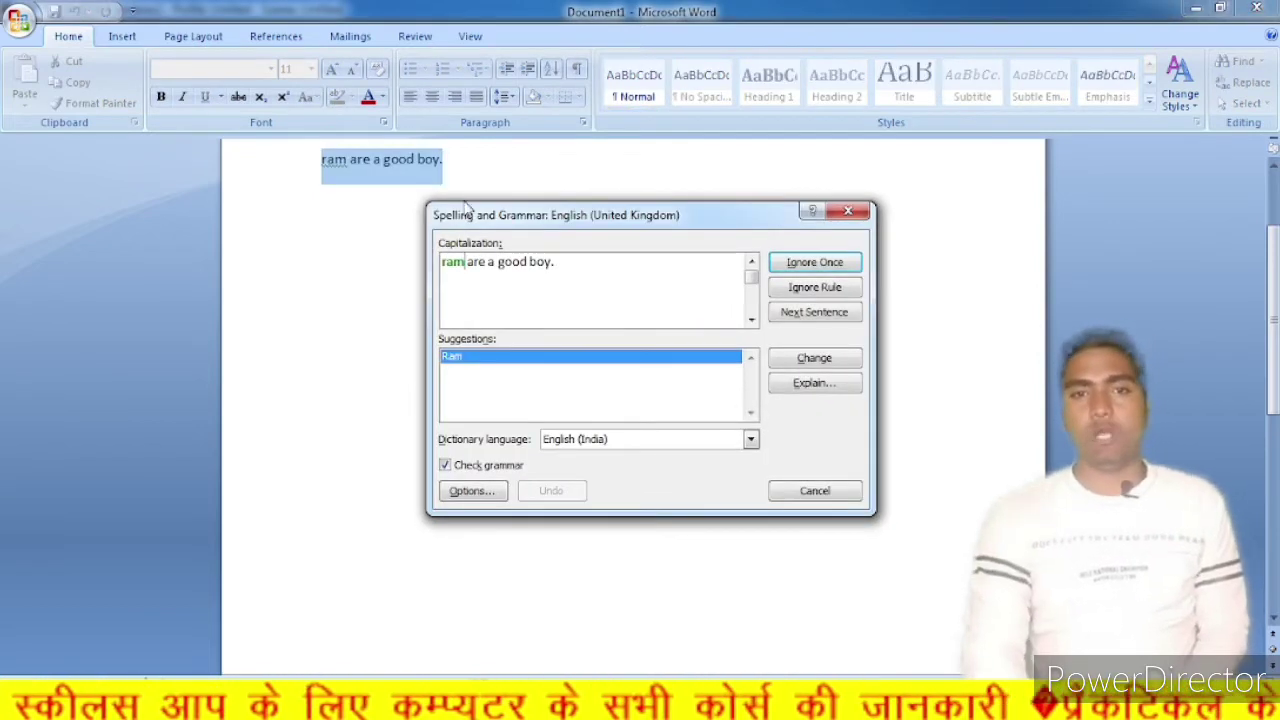
{"action": "left_click_drag", "start_coordinate": [503, 221], "coordinate": [576, 207]}
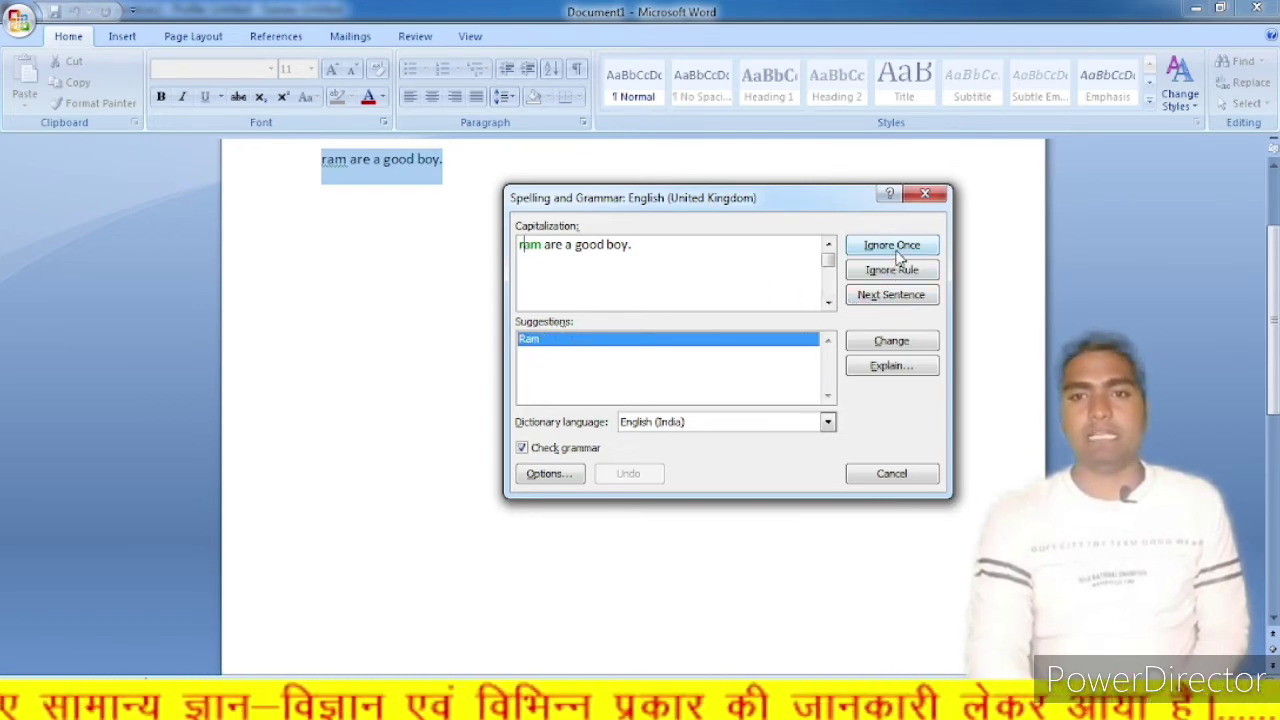
{"action": "left_click", "coordinate": [897, 344]}
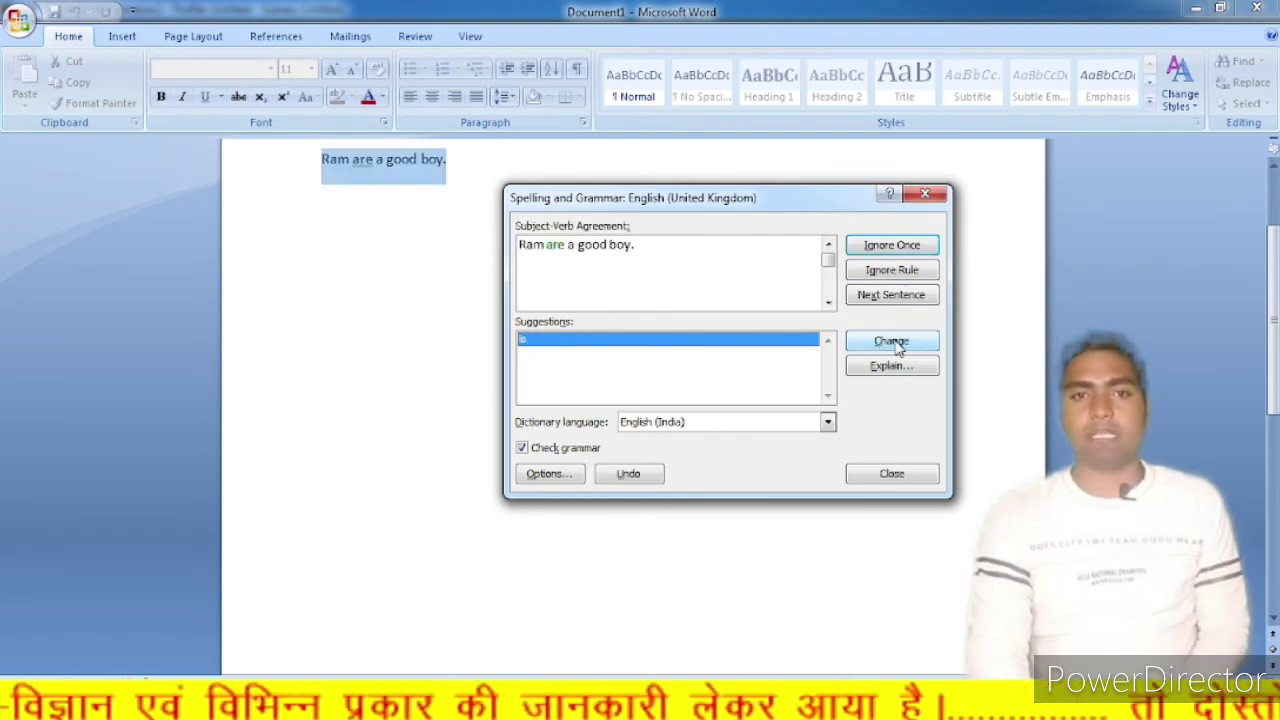
{"action": "left_click", "coordinate": [925, 194]}
{"action": "scroll", "coordinate": [704, 249], "scroll_direction": "up", "scroll_amount": 3}
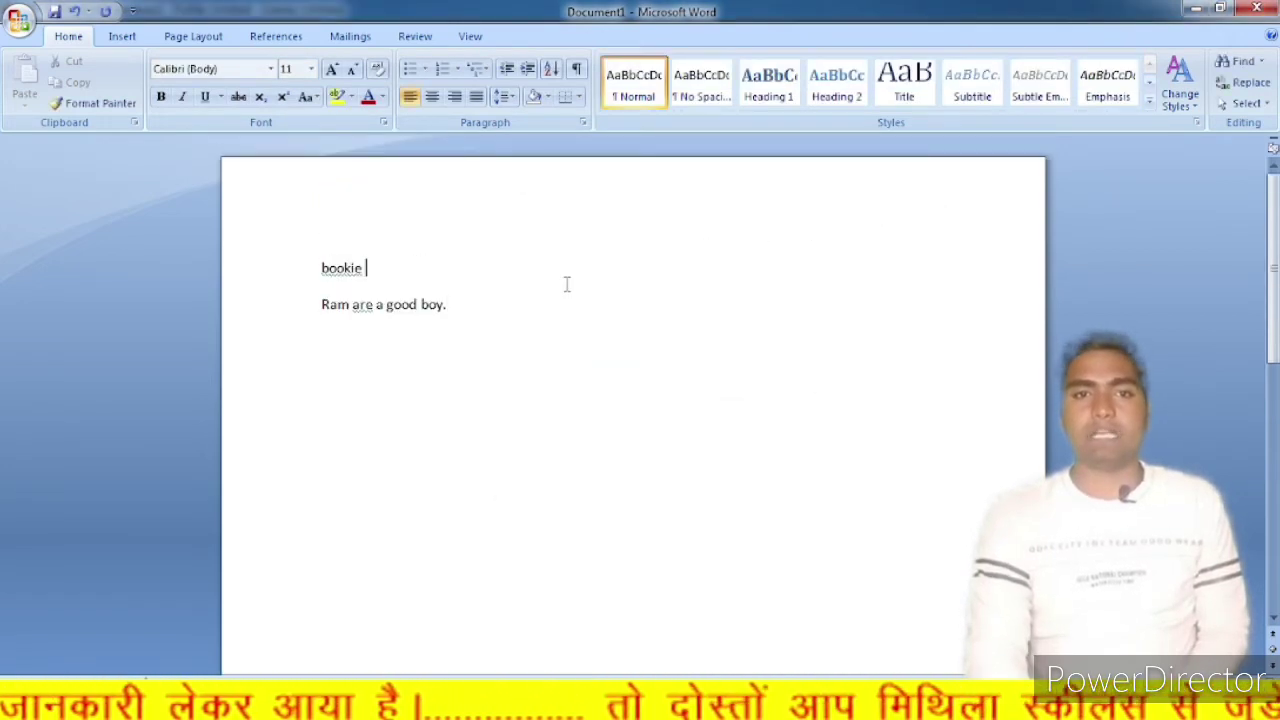
Run the Spelling and Grammar check on the second paragraph, change "are" to the suggested "is" and close the check
{"action": "left_click", "coordinate": [362, 306]}
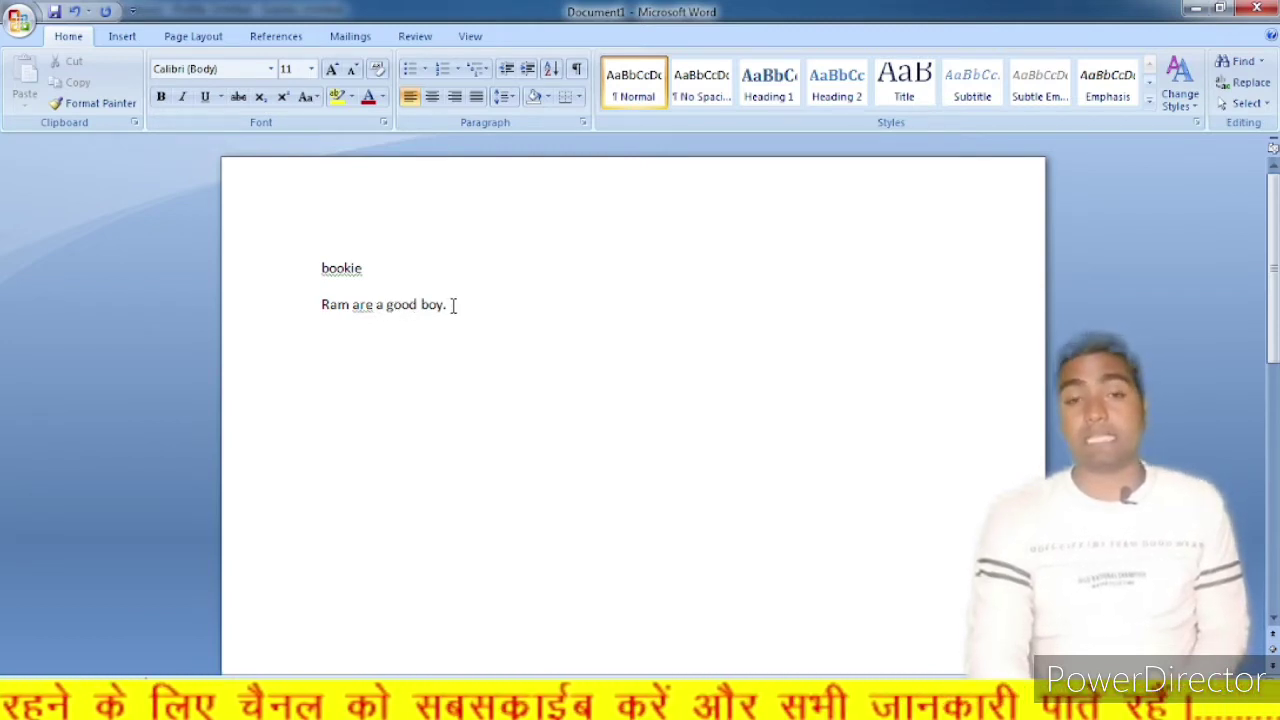
{"action": "key", "text": "F7"}
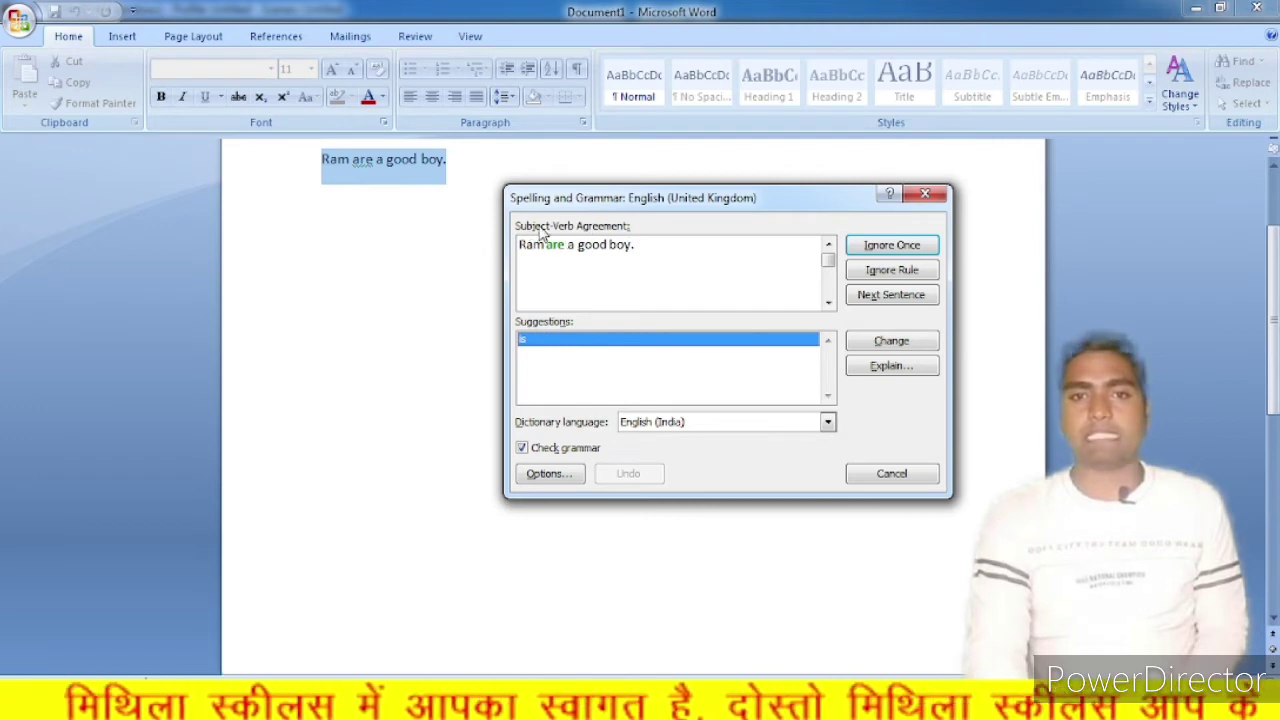
{"action": "left_click", "coordinate": [533, 348]}
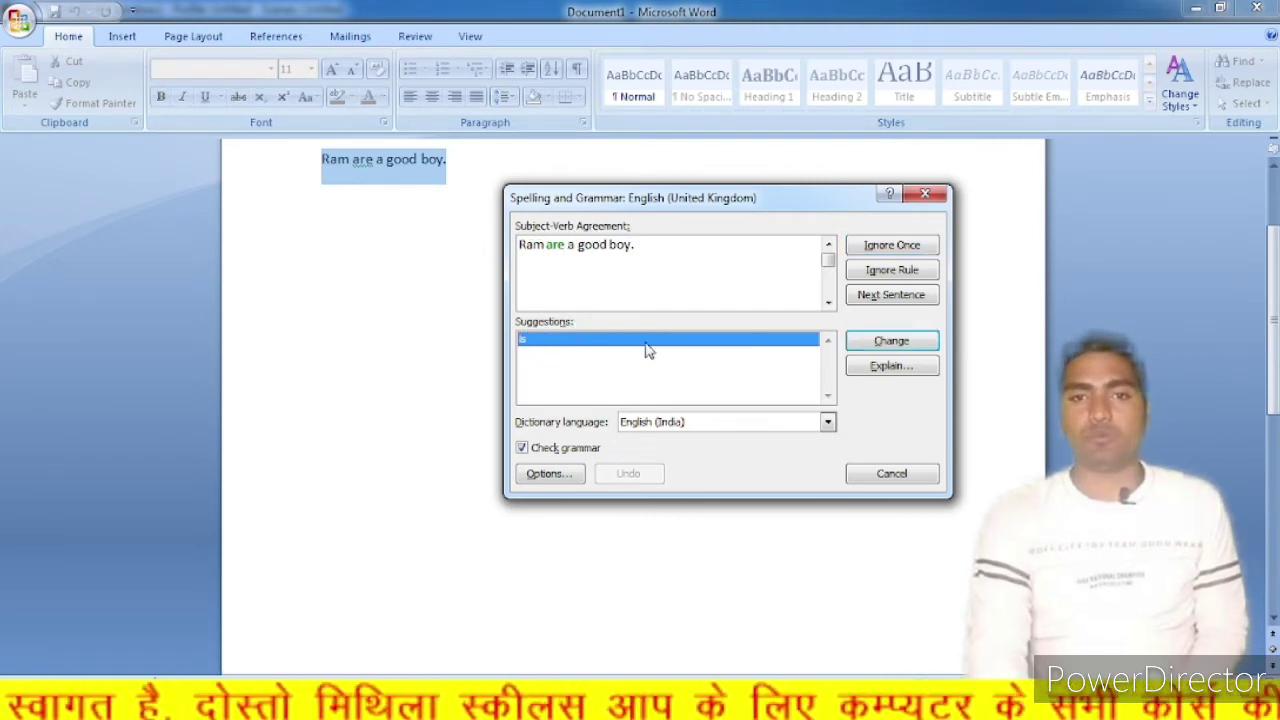
{"action": "left_click", "coordinate": [880, 345]}
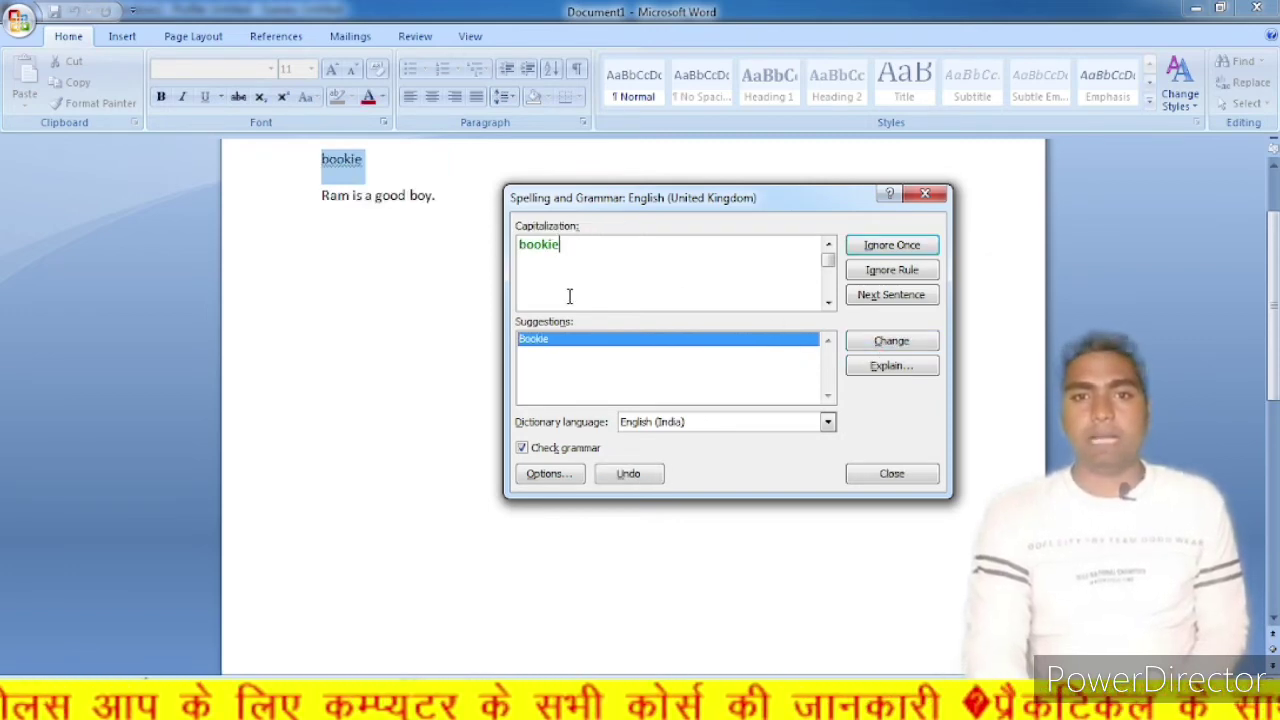
{"action": "left_click", "coordinate": [924, 194]}
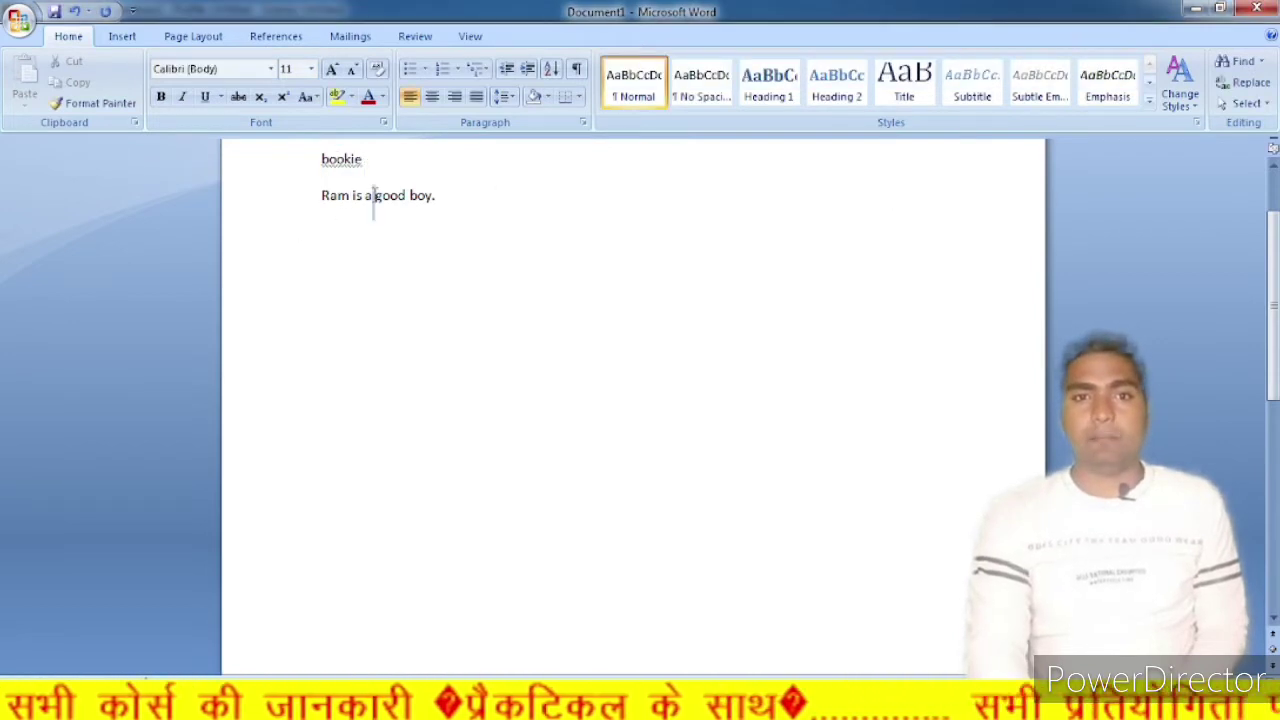
{"action": "left_click", "coordinate": [450, 201]}
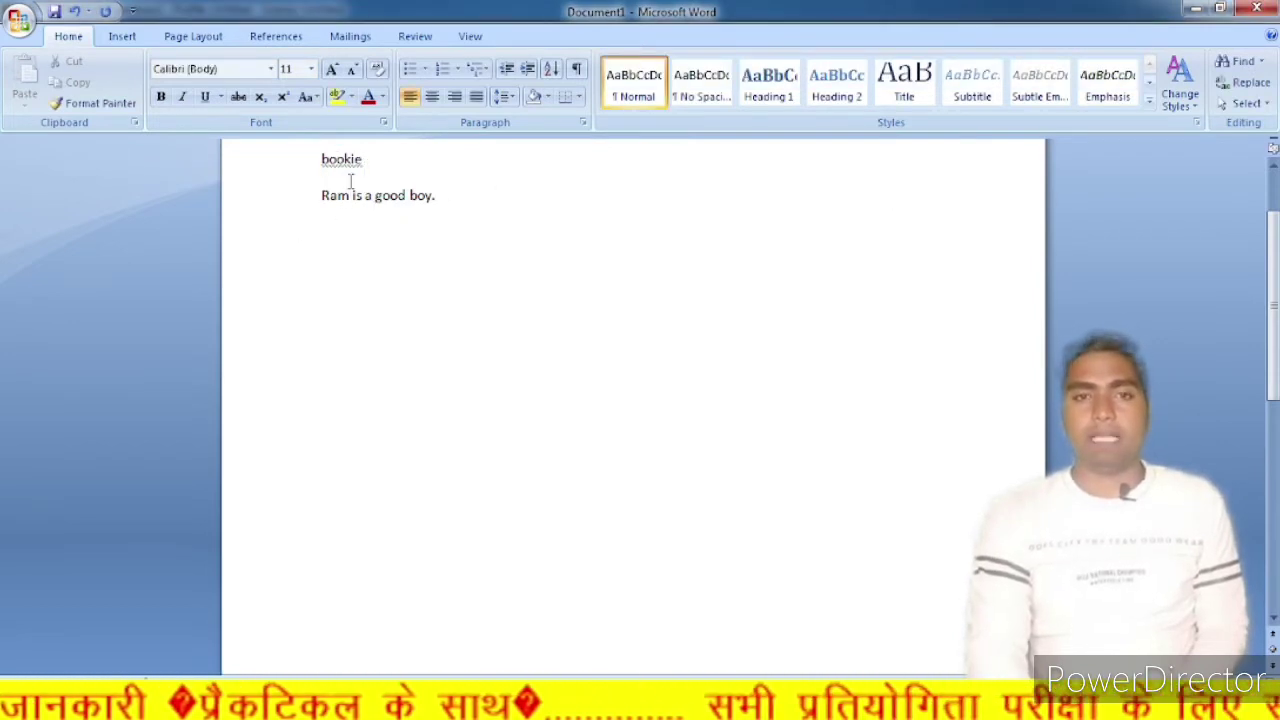
{"action": "left_click_drag", "start_coordinate": [320, 195], "coordinate": [449, 206]}
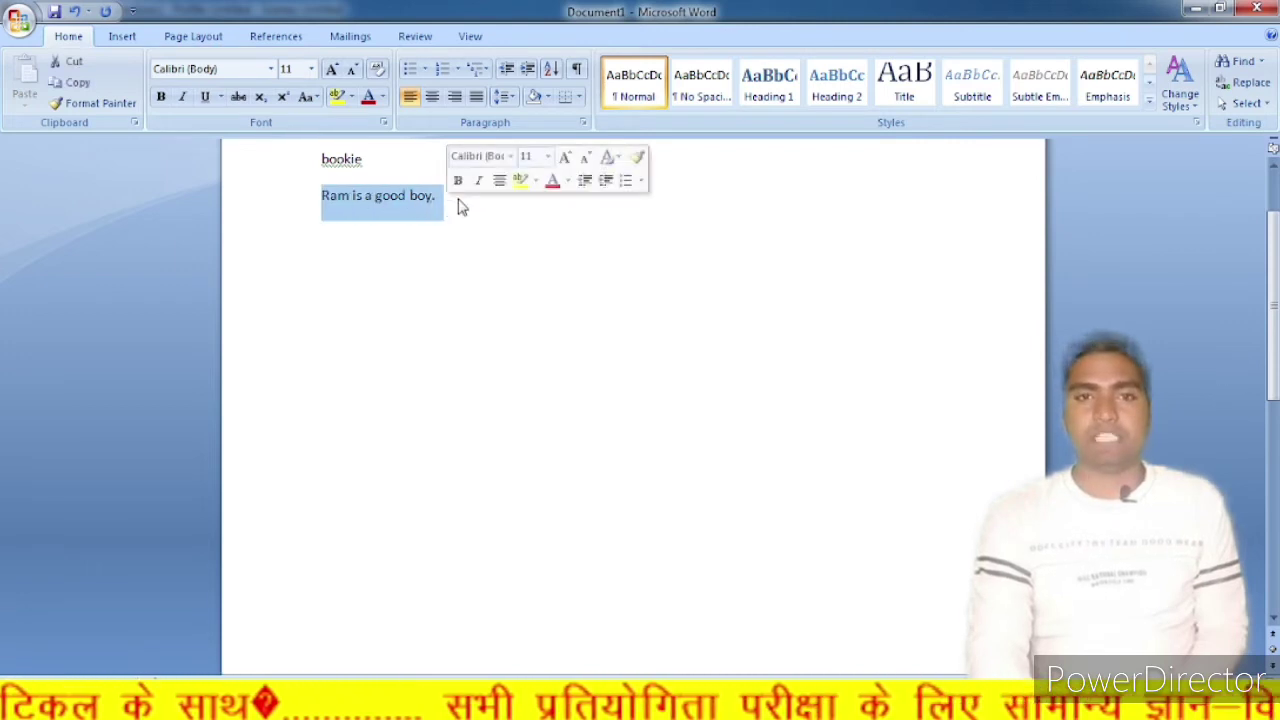
{"action": "left_click", "coordinate": [440, 200]}
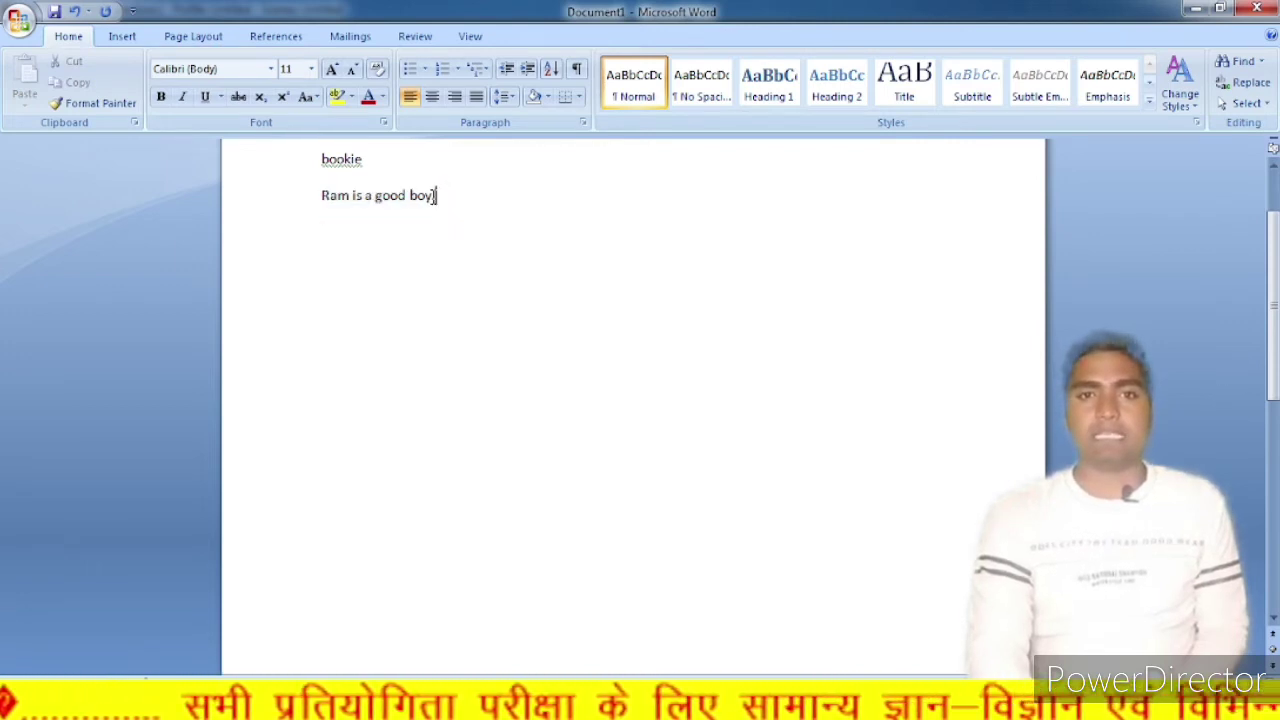
{"action": "scroll", "coordinate": [437, 195], "scroll_direction": "up", "scroll_amount": 2}
{"action": "scroll", "coordinate": [433, 197], "scroll_direction": "down", "scroll_amount": 1}
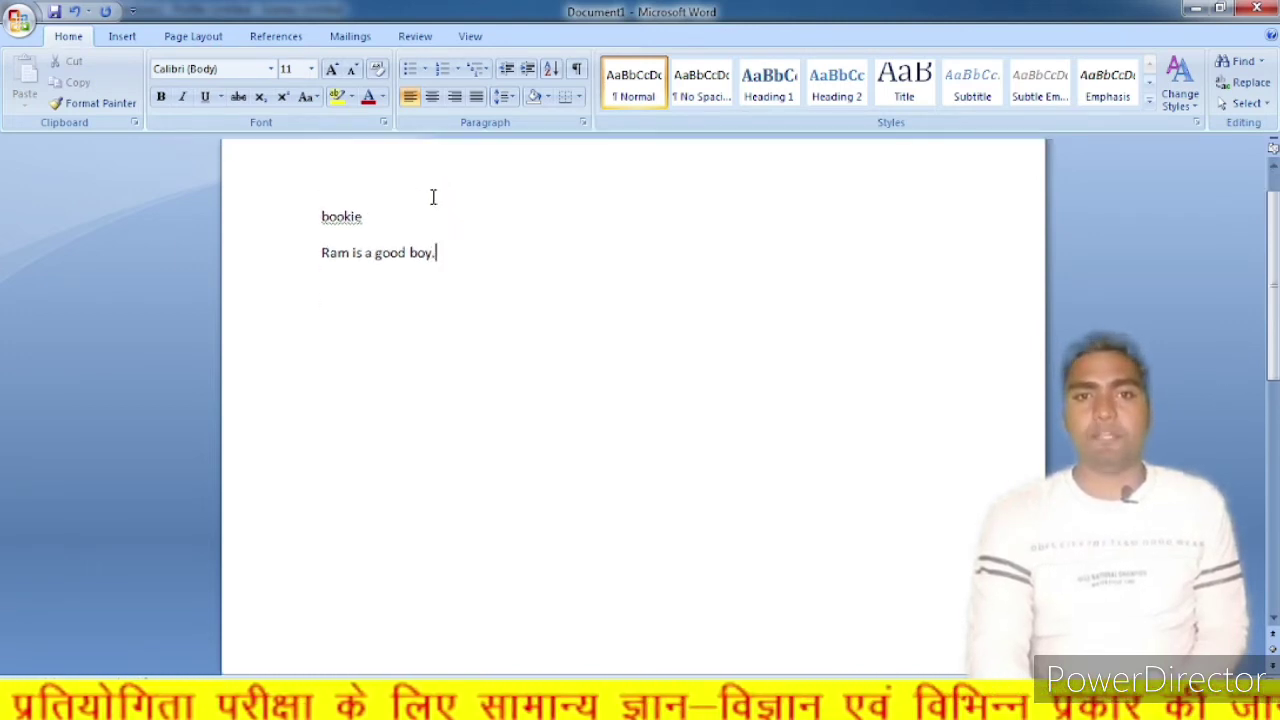
Run the Spelling and Grammar check on the first line, replace "bookie" with the suggested "Bookie" and close the check
{"action": "key", "text": "Up"}
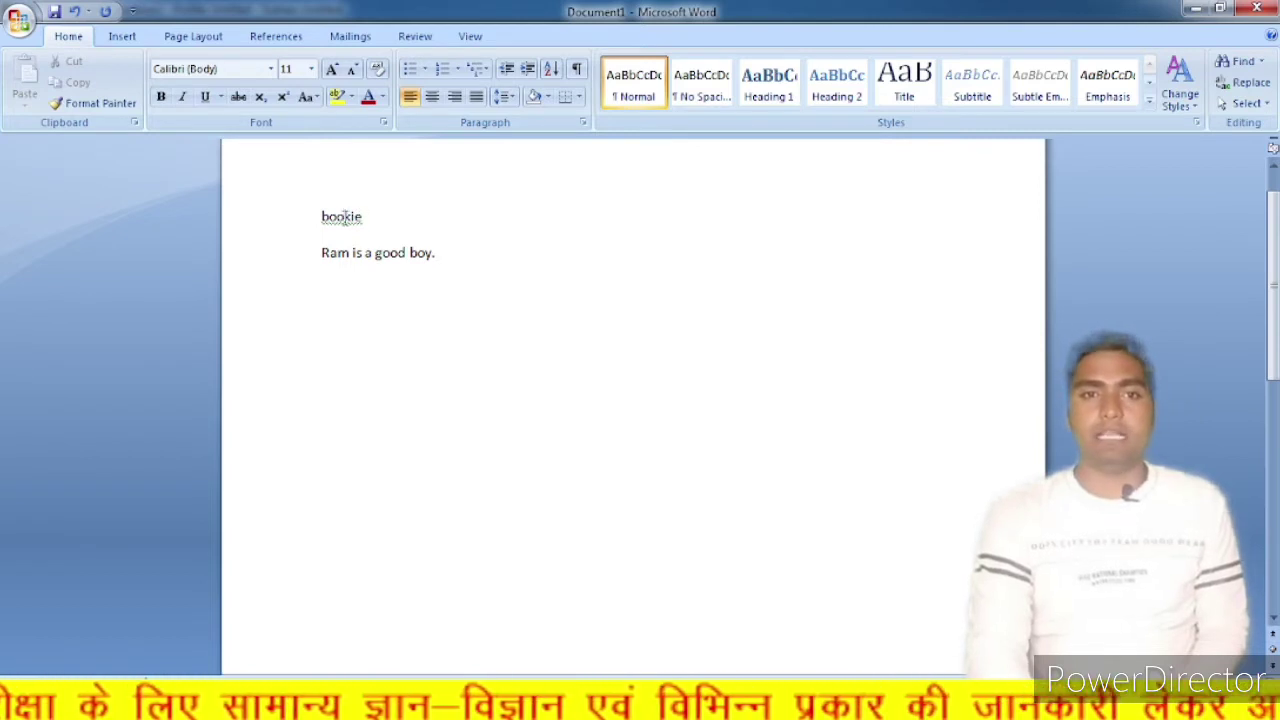
{"action": "key", "text": "F7"}
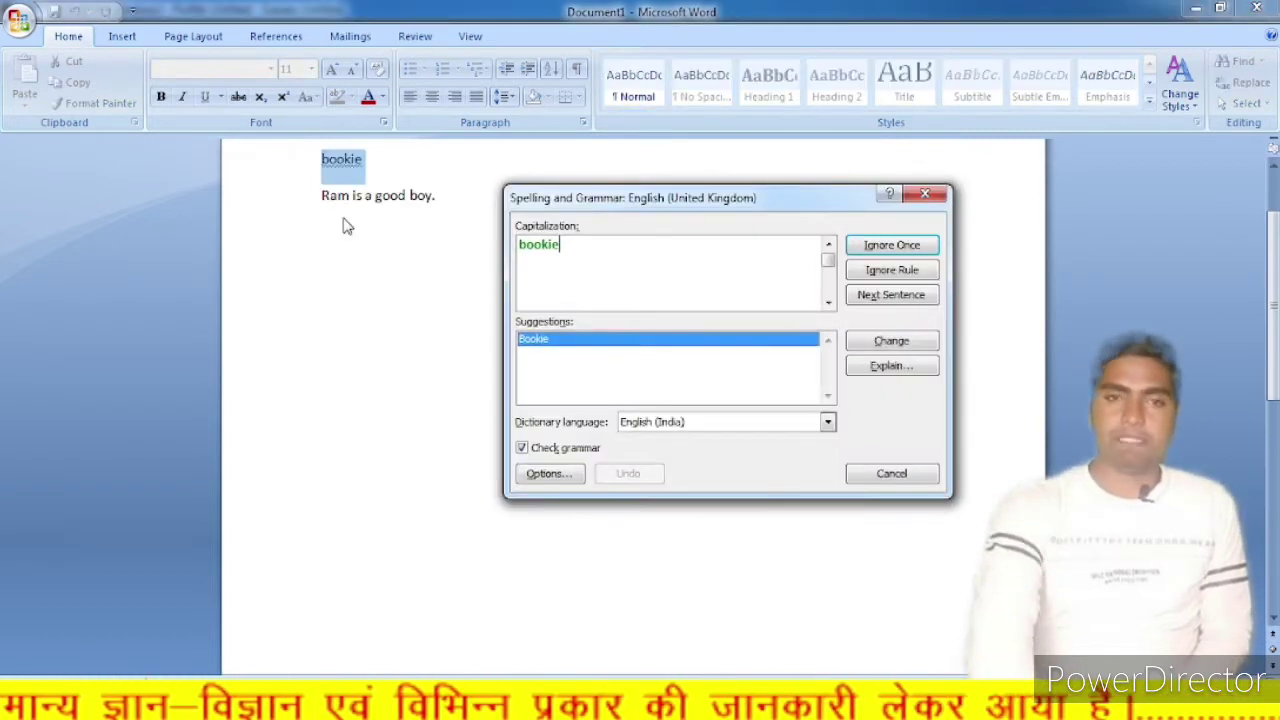
{"action": "left_click_drag", "start_coordinate": [578, 207], "coordinate": [565, 199]}
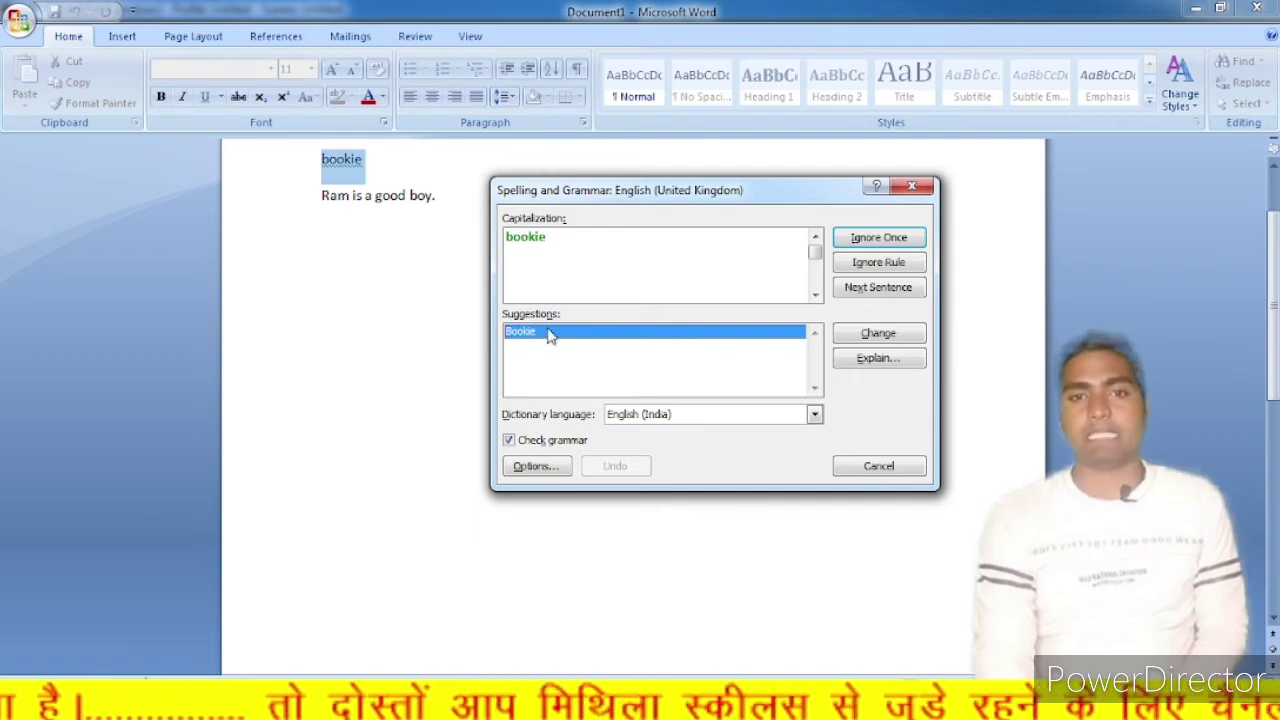
{"action": "left_click", "coordinate": [867, 337]}
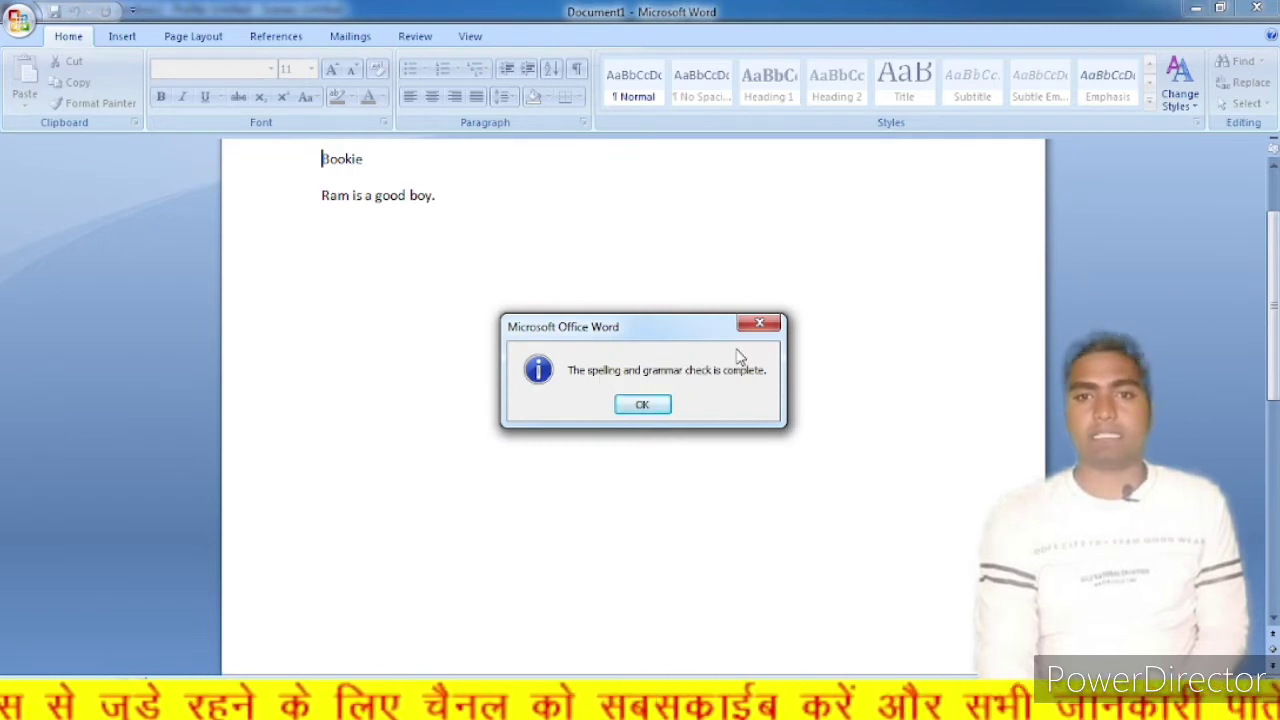
{"action": "left_click", "coordinate": [760, 323]}
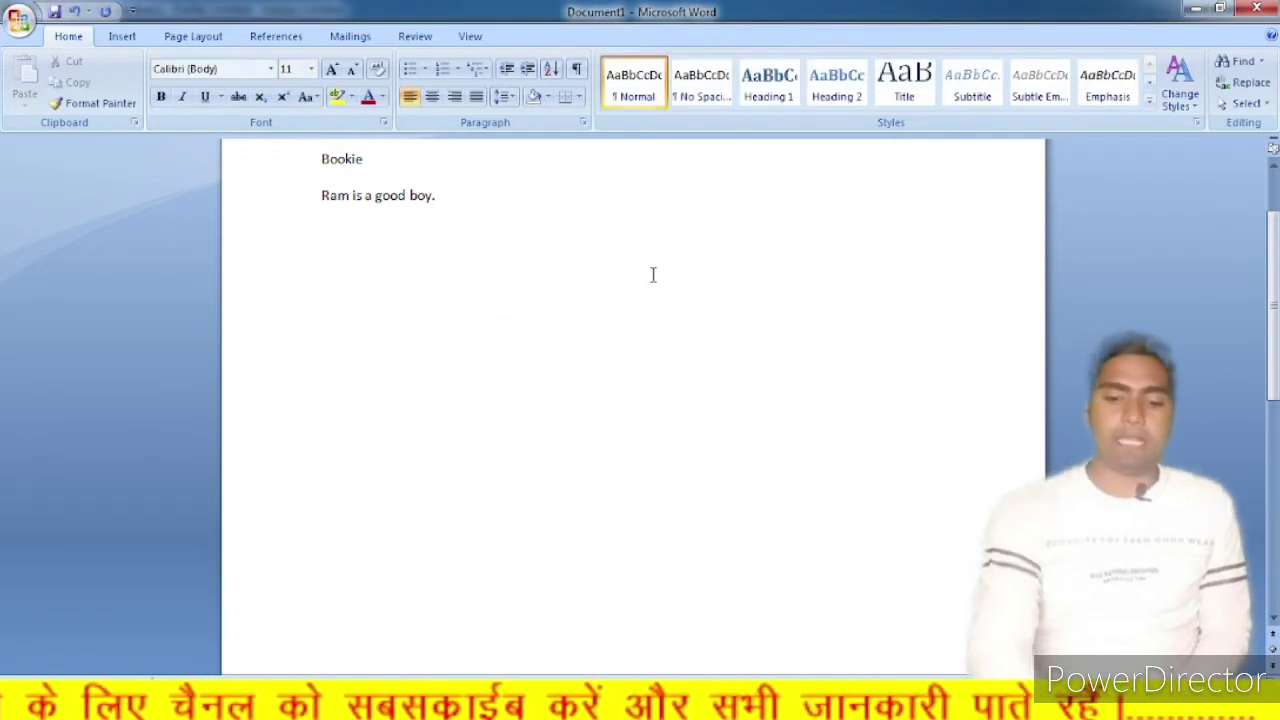
Run the Spelling and Grammar check once more on the corrected text and dismiss its message
{"action": "key", "text": "F7"}
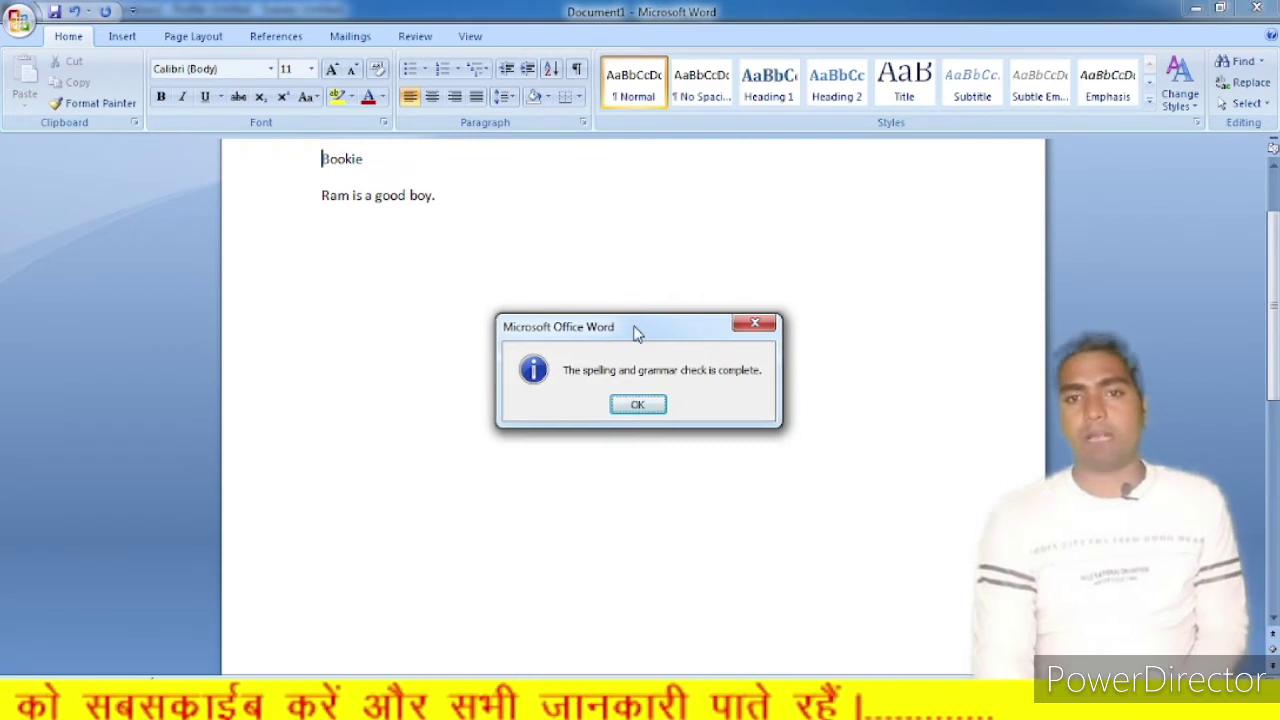
{"action": "left_click_drag", "start_coordinate": [636, 333], "coordinate": [600, 290]}
{"action": "left_click", "coordinate": [722, 288]}
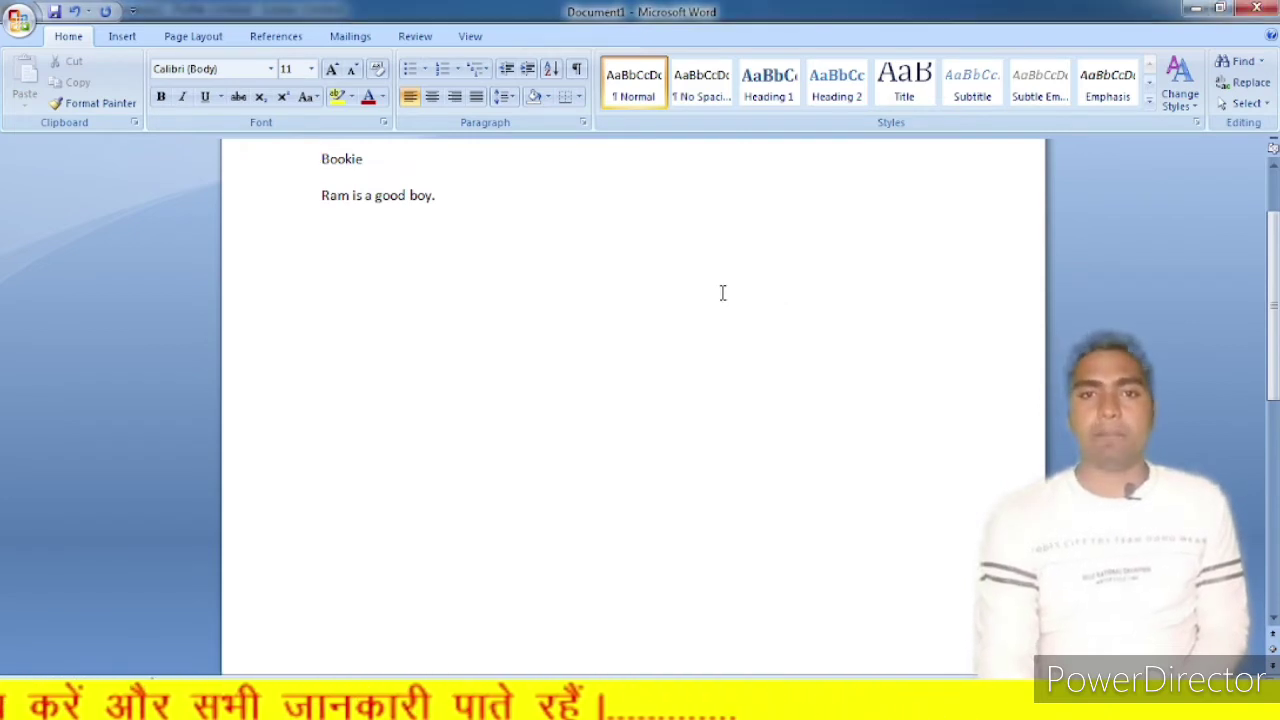
Add the word "Elephant" as a new paragraph below the sentence "Ram is a good boy."
{"action": "scroll", "coordinate": [710, 290], "scroll_direction": "up", "scroll_amount": 2}
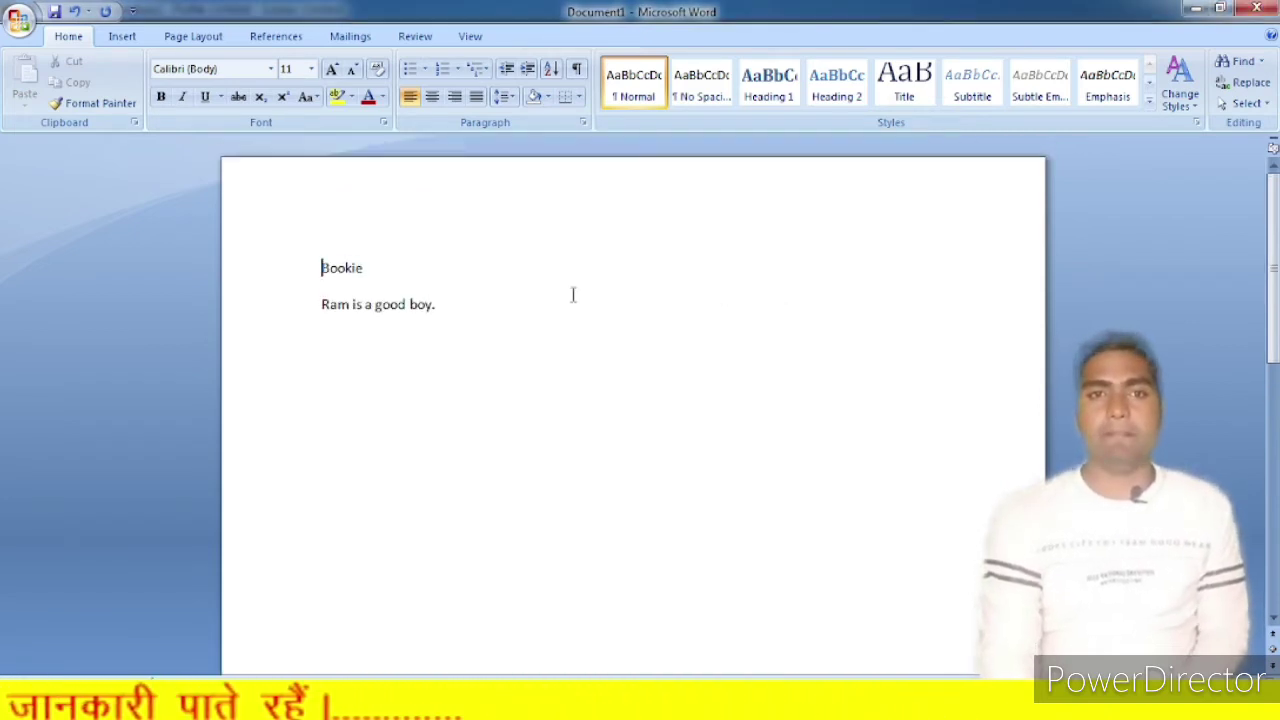
{"action": "left_click", "coordinate": [463, 306]}
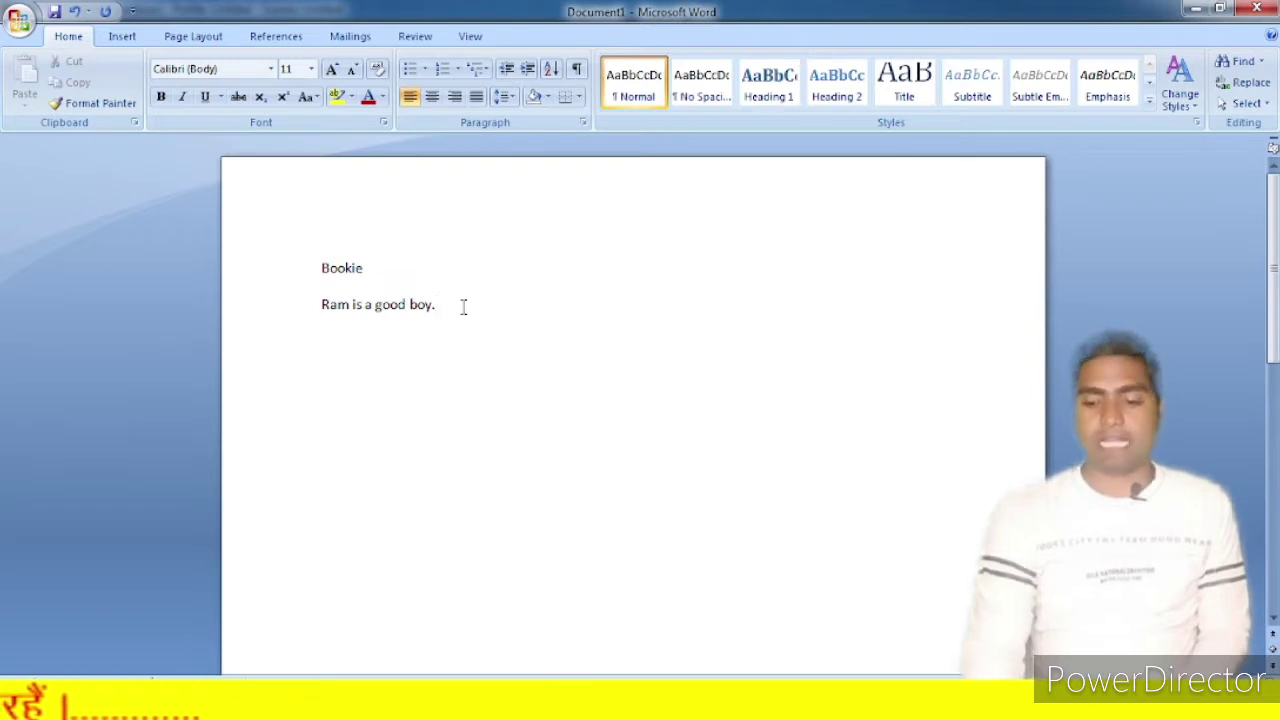
{"action": "key", "text": "Return"}
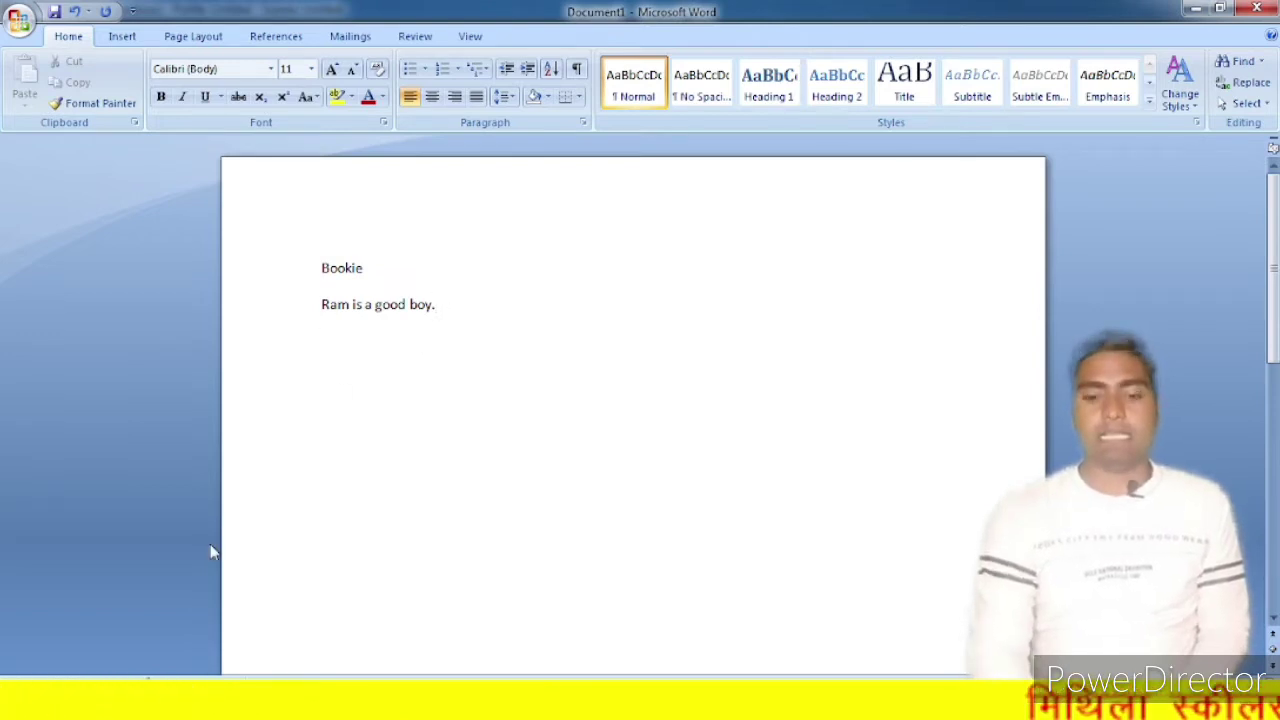
{"action": "mouse_move", "coordinate": [3, 205]}
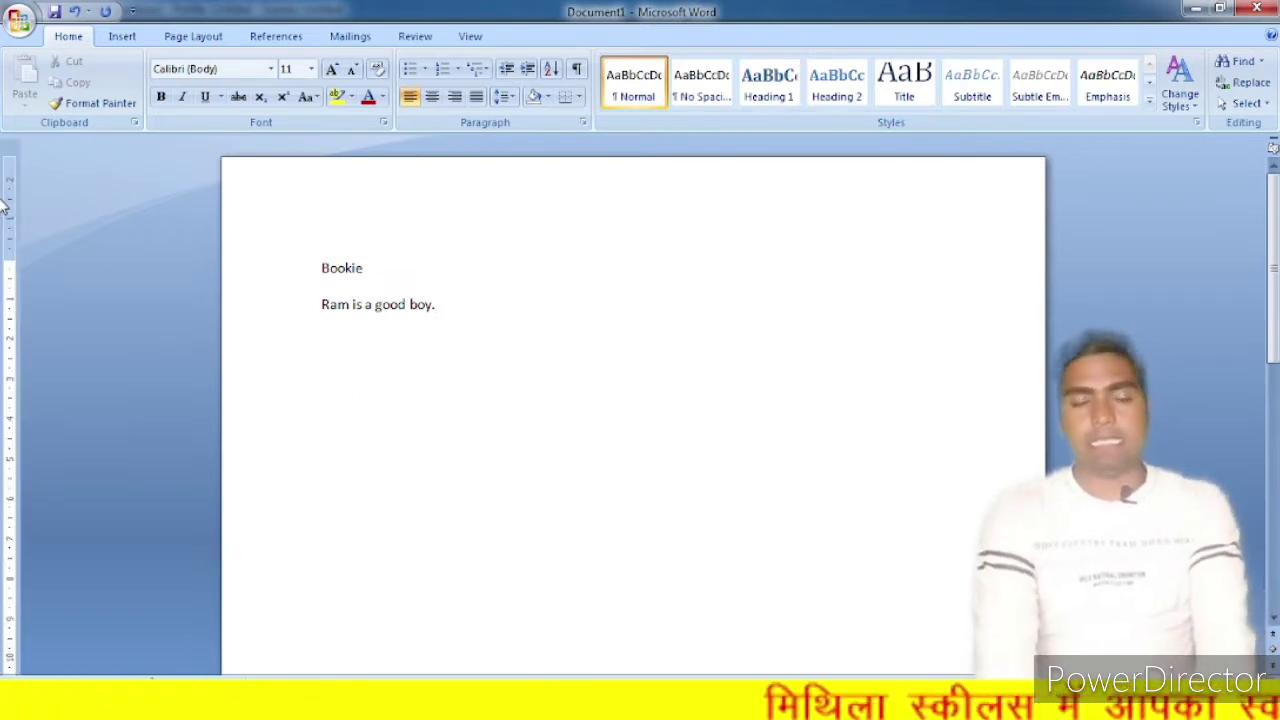
{"action": "type", "text": "el"}
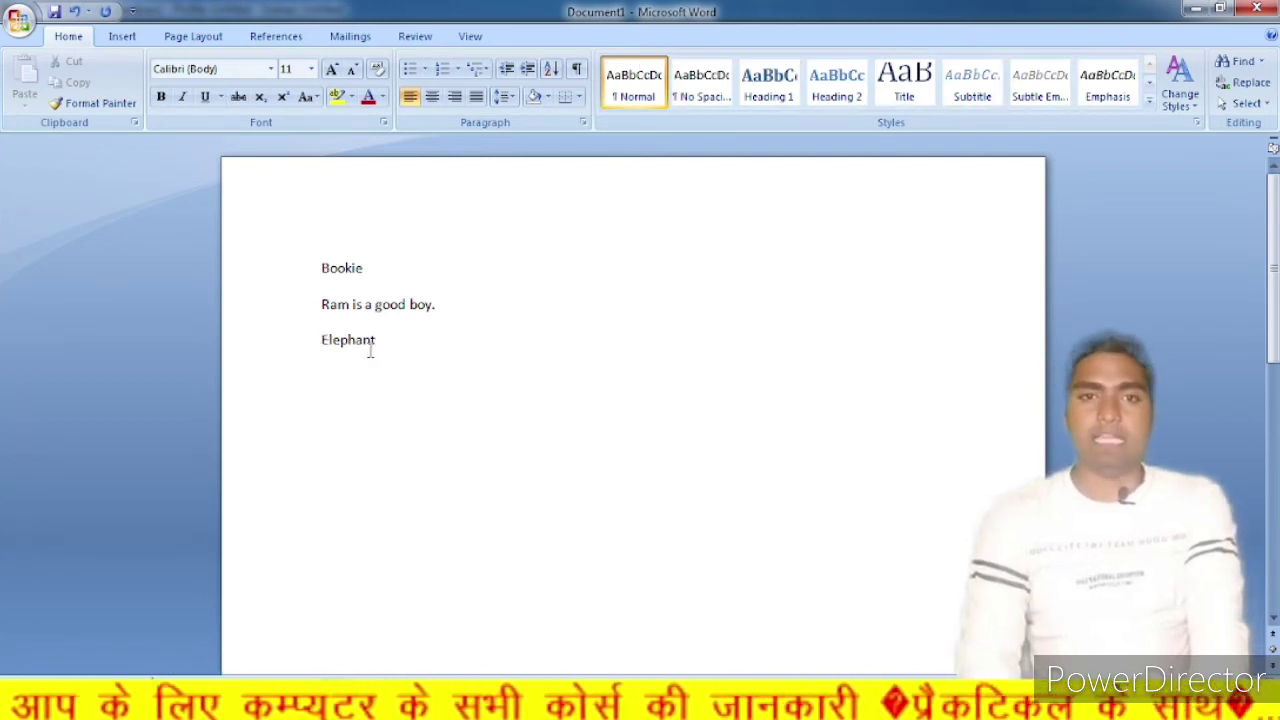
{"action": "mouse_move", "coordinate": [326, 341]}
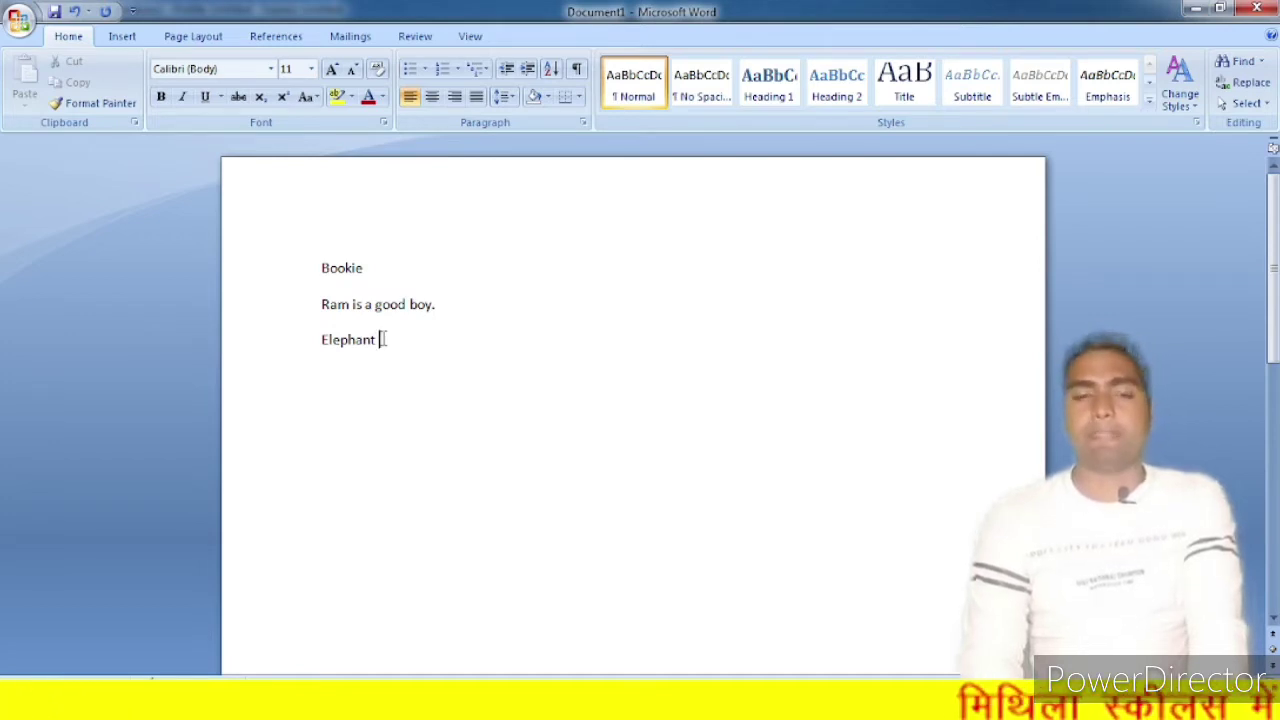
Add the words "Apple" and "Umbrella" as separate paragraphs below "Elephant"
{"action": "key", "text": "Return"}
{"action": "type", "text": "a"}
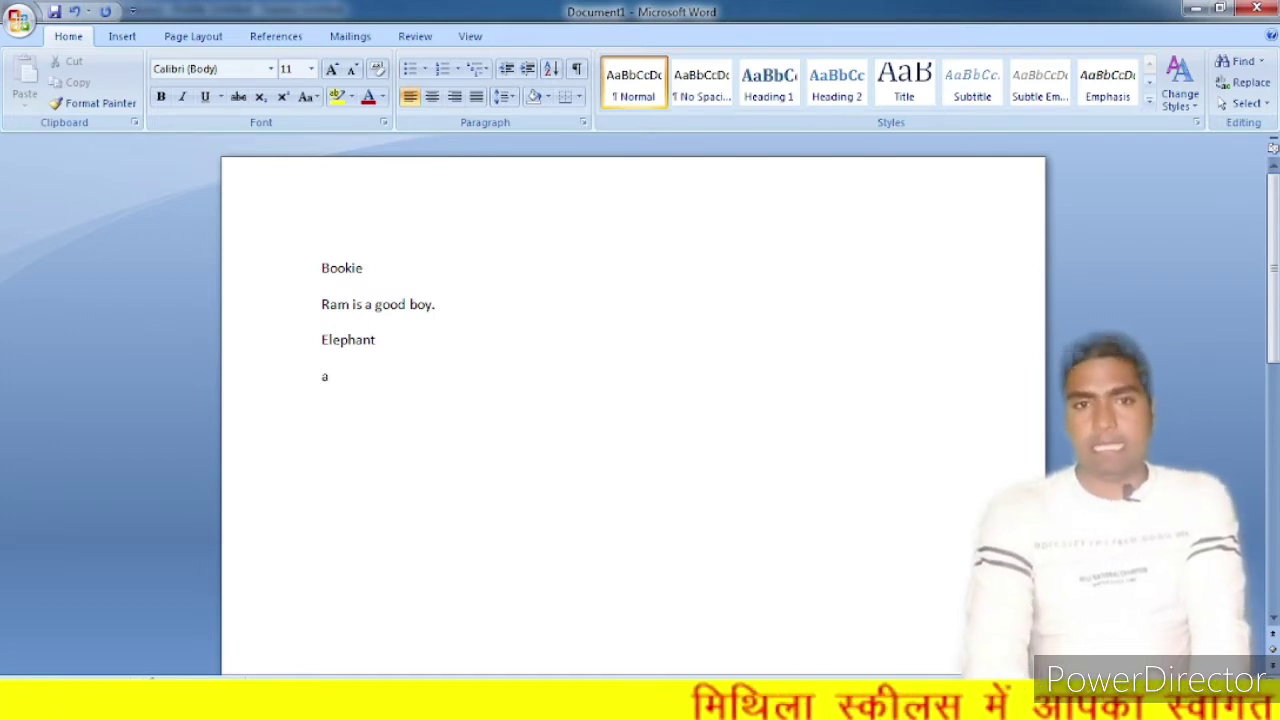
{"action": "type", "text": "pple"}
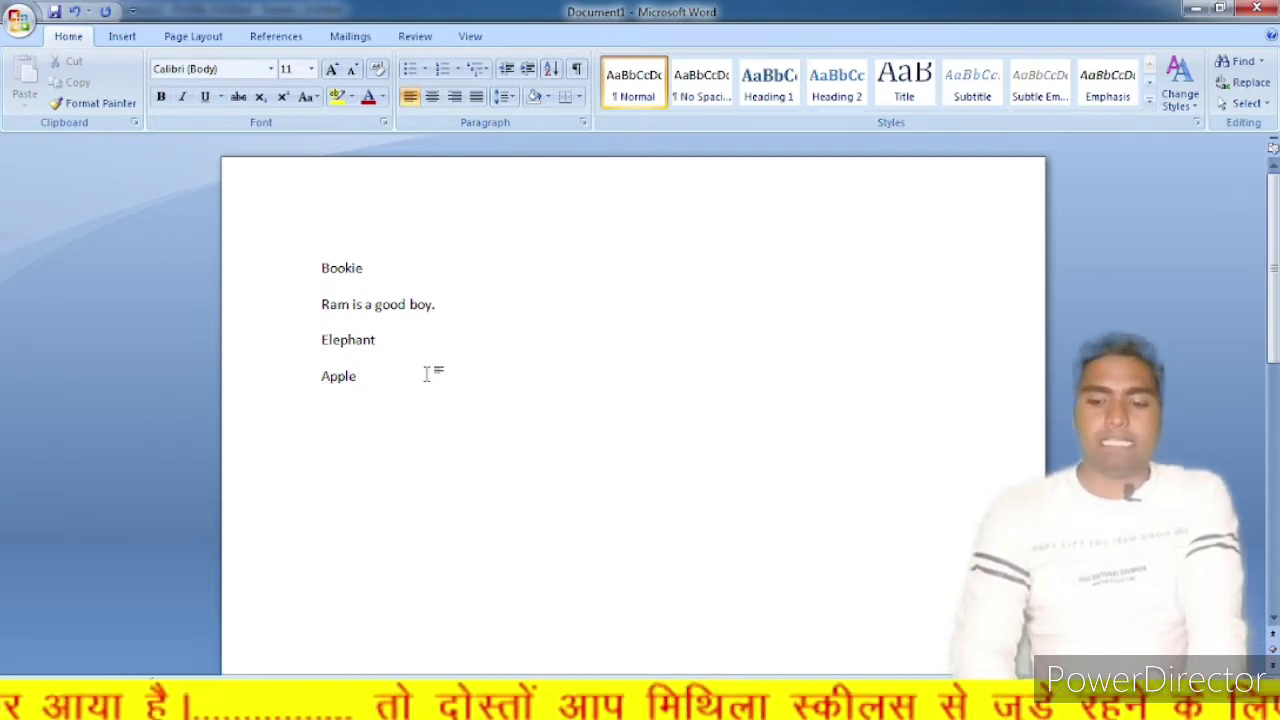
{"action": "key", "text": "Return"}
{"action": "type", "text": "um"}
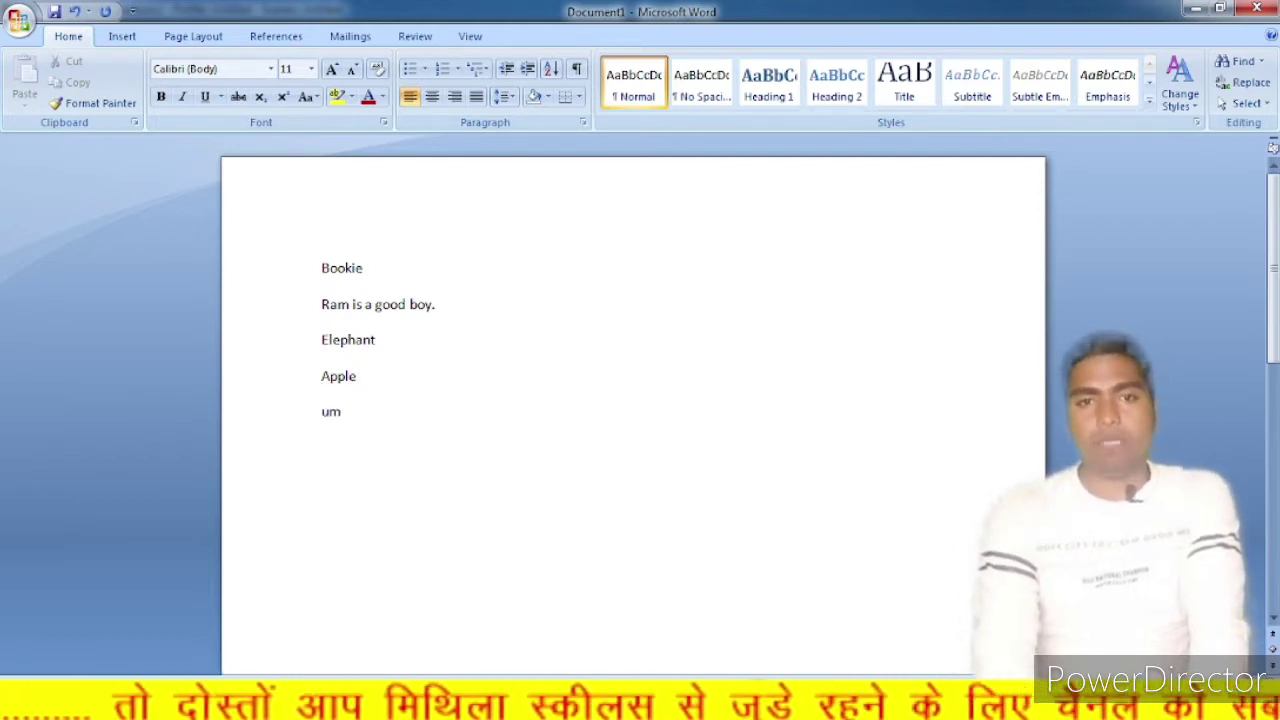
{"action": "type", "text": "brella"}
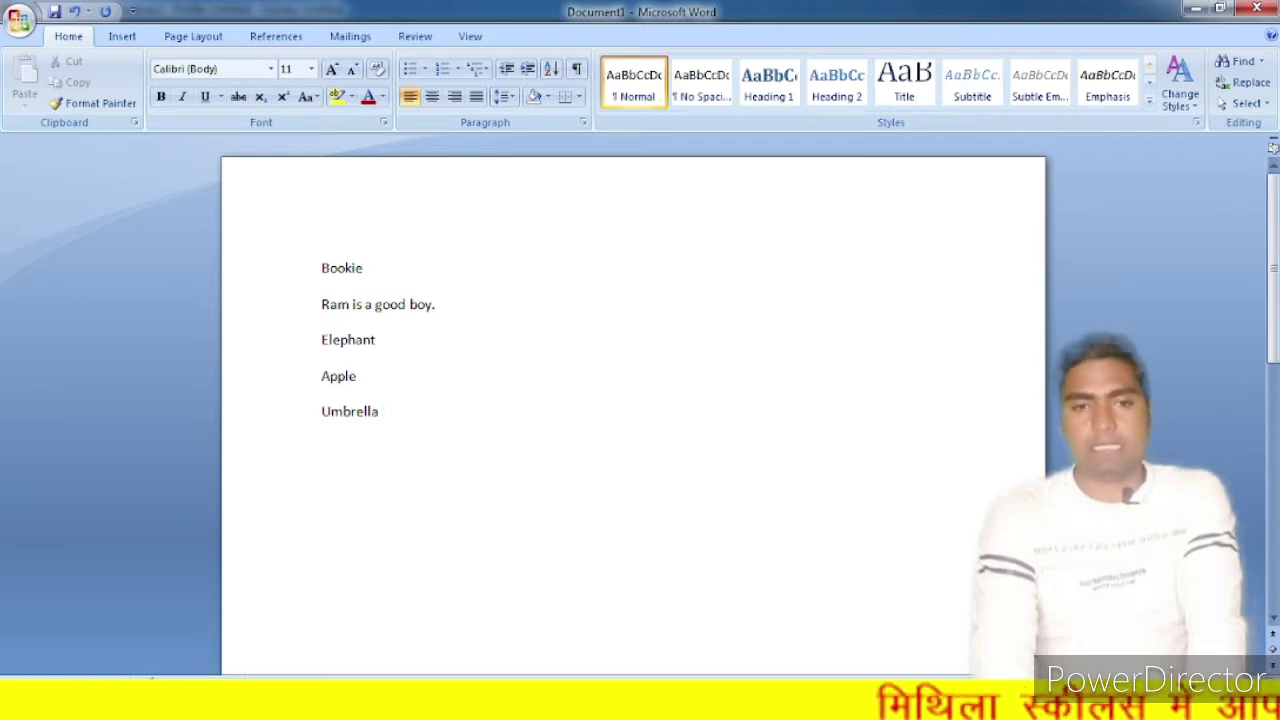
Enter the misspelled word "booki" below "Umbrella" and replace it with the suggested "Bookie" using the Spelling and Grammar check
{"action": "key", "text": "Return"}
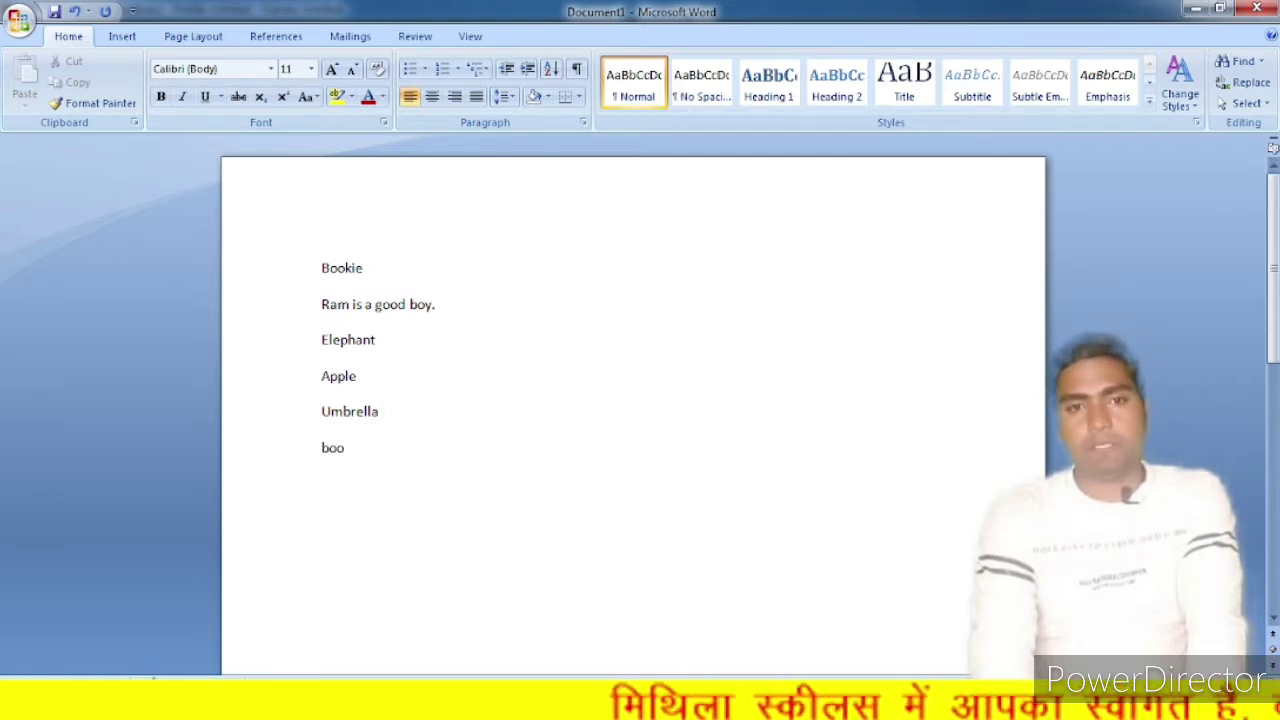
{"action": "type", "text": "booki"}
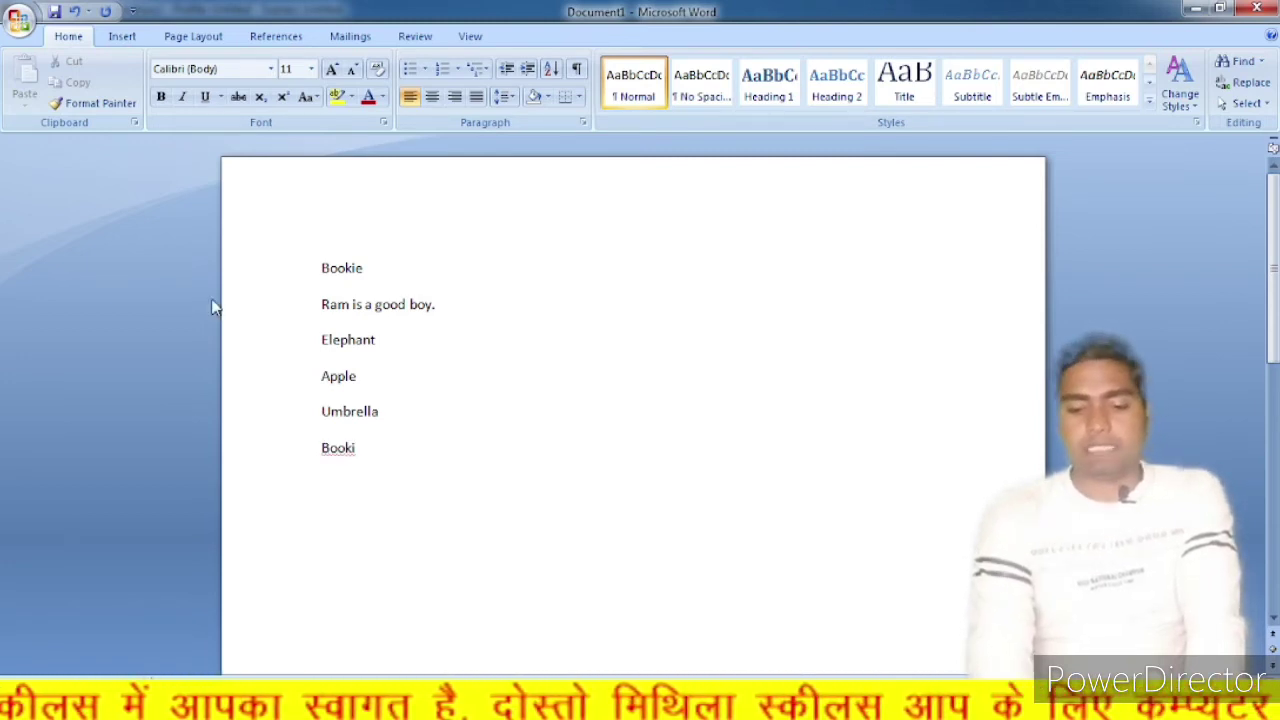
{"action": "key", "text": "F7"}
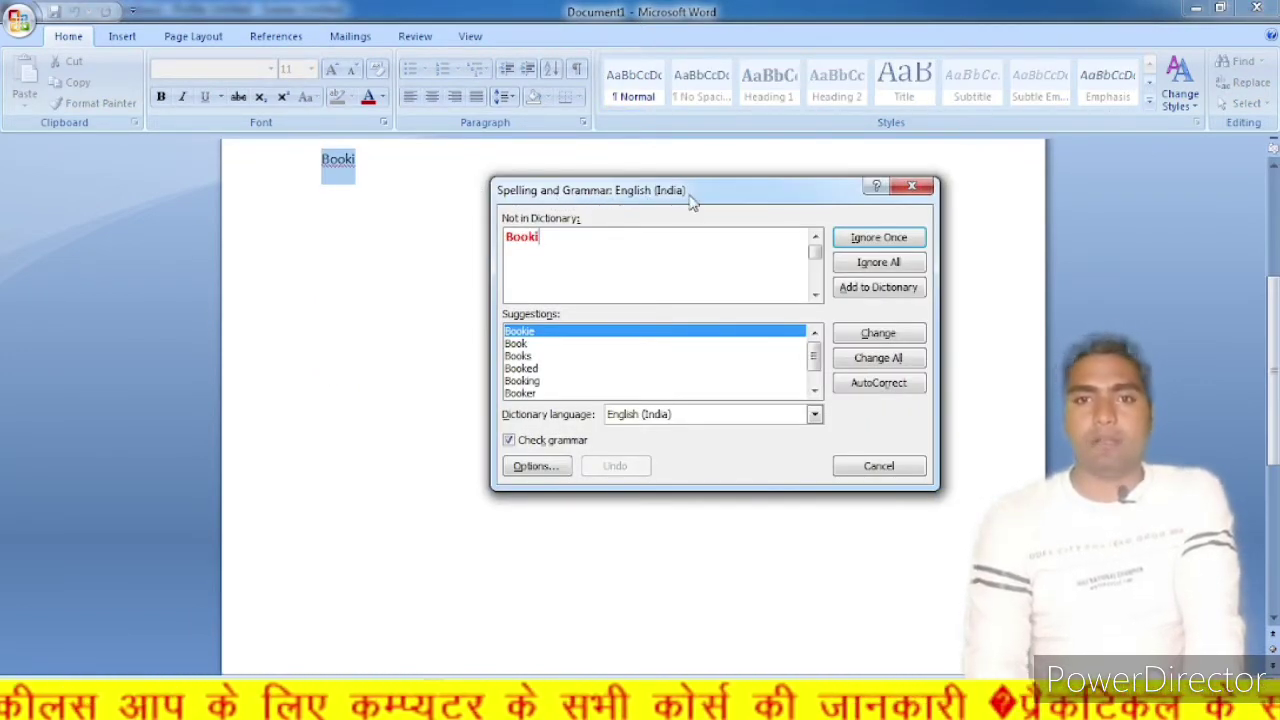
{"action": "left_click_drag", "start_coordinate": [691, 200], "coordinate": [683, 189]}
{"action": "left_click", "coordinate": [530, 322]}
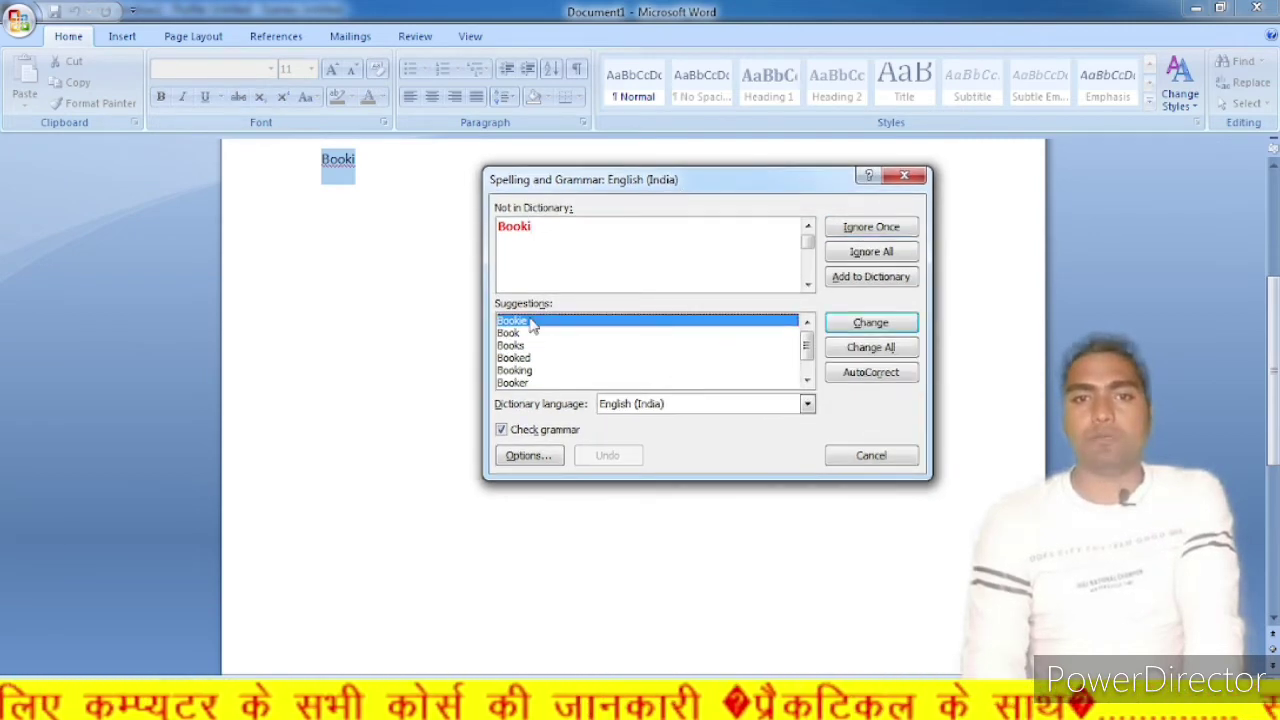
{"action": "left_click", "coordinate": [848, 325]}
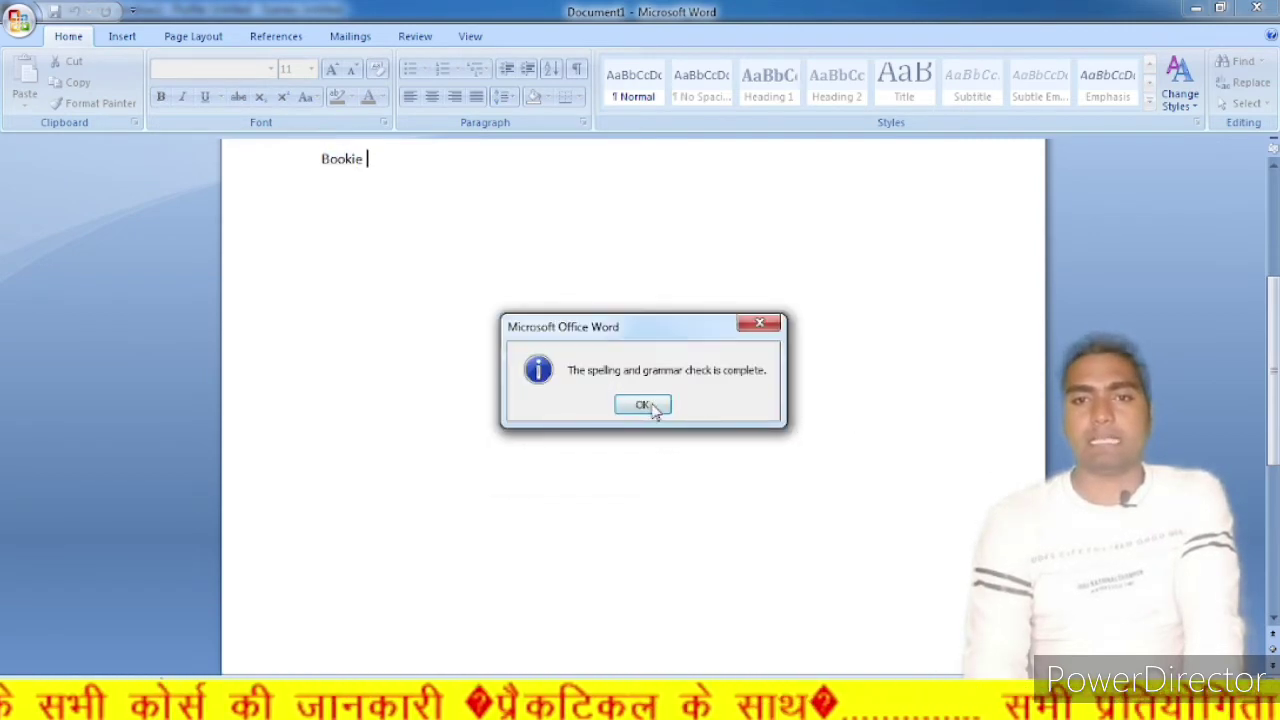
{"action": "left_click", "coordinate": [646, 403]}
Add the faulty sentence "Ram are a good boy." as a new paragraph below the last "Bookie"
{"action": "scroll", "coordinate": [547, 268], "scroll_direction": "up", "scroll_amount": 3}
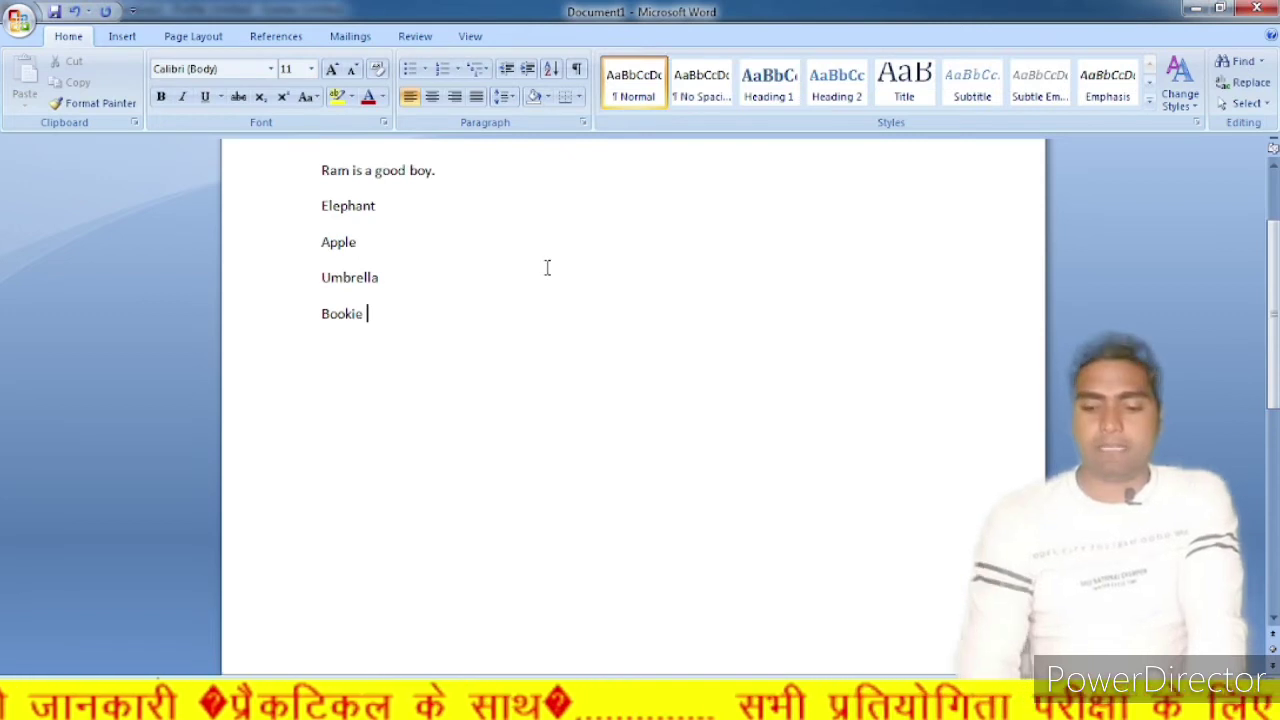
{"action": "key", "text": "Return"}
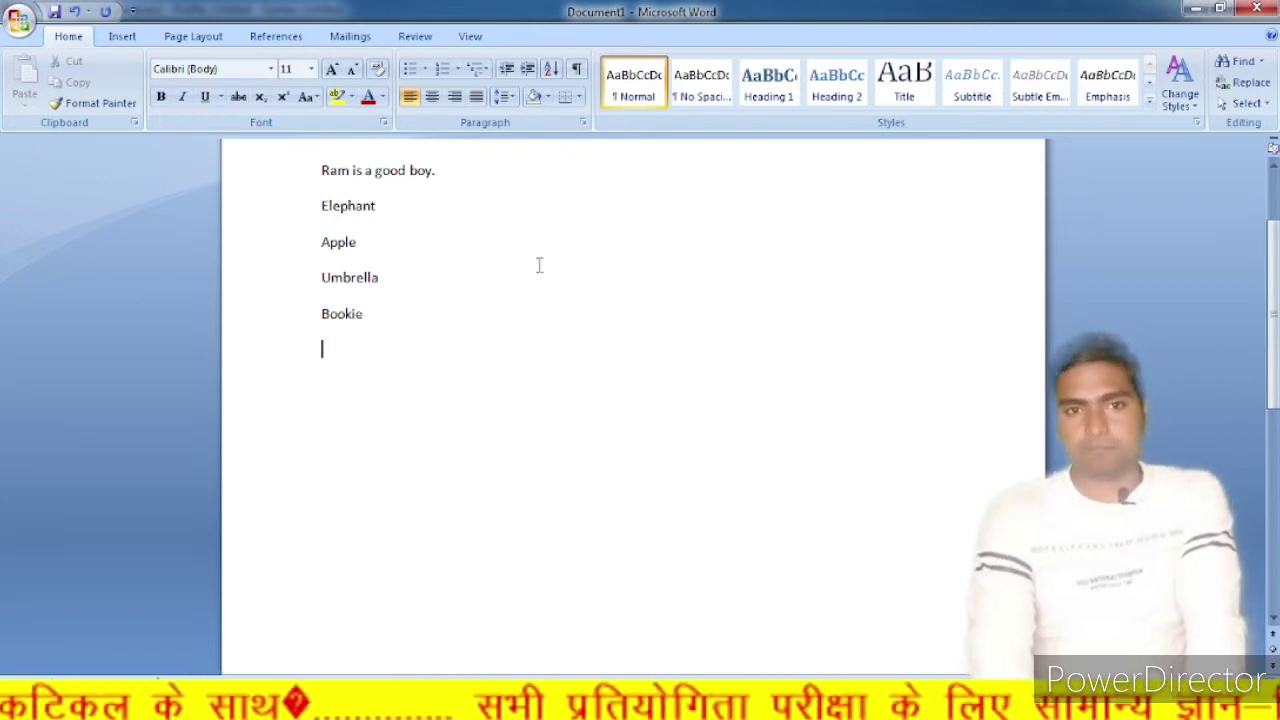
{"action": "type", "text": "ram a"}
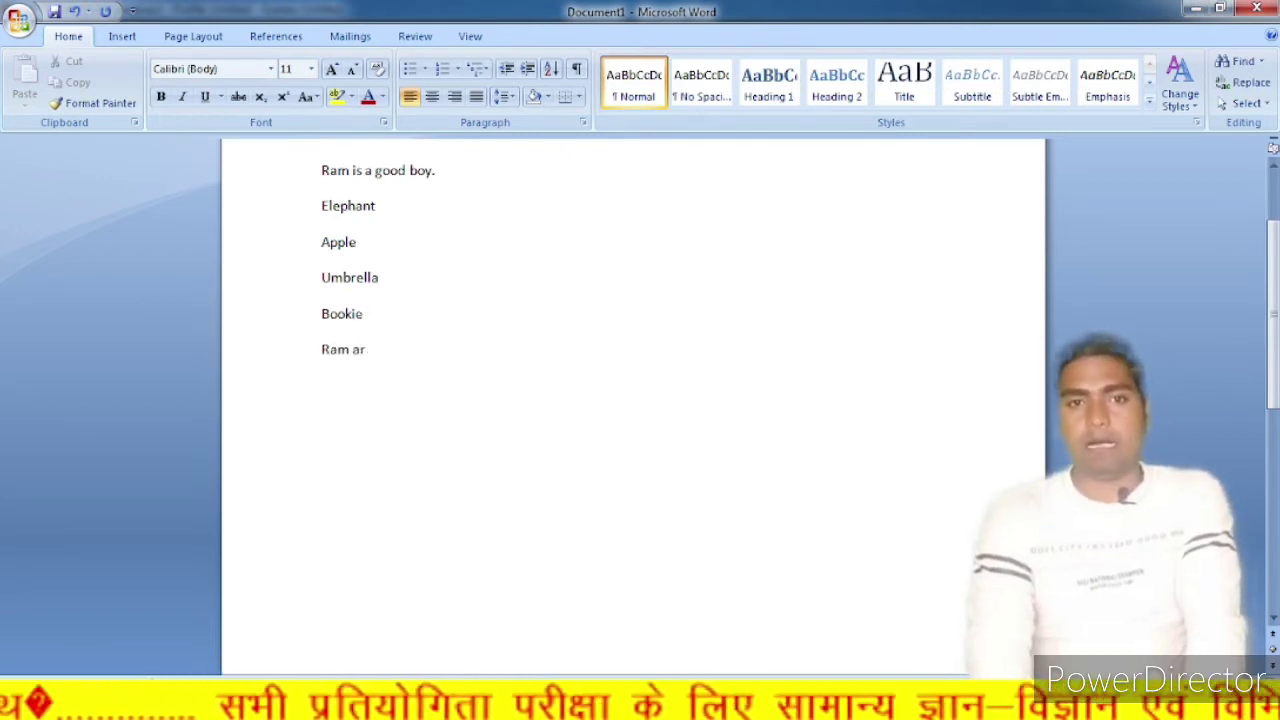
{"action": "type", "text": "re a goo"}
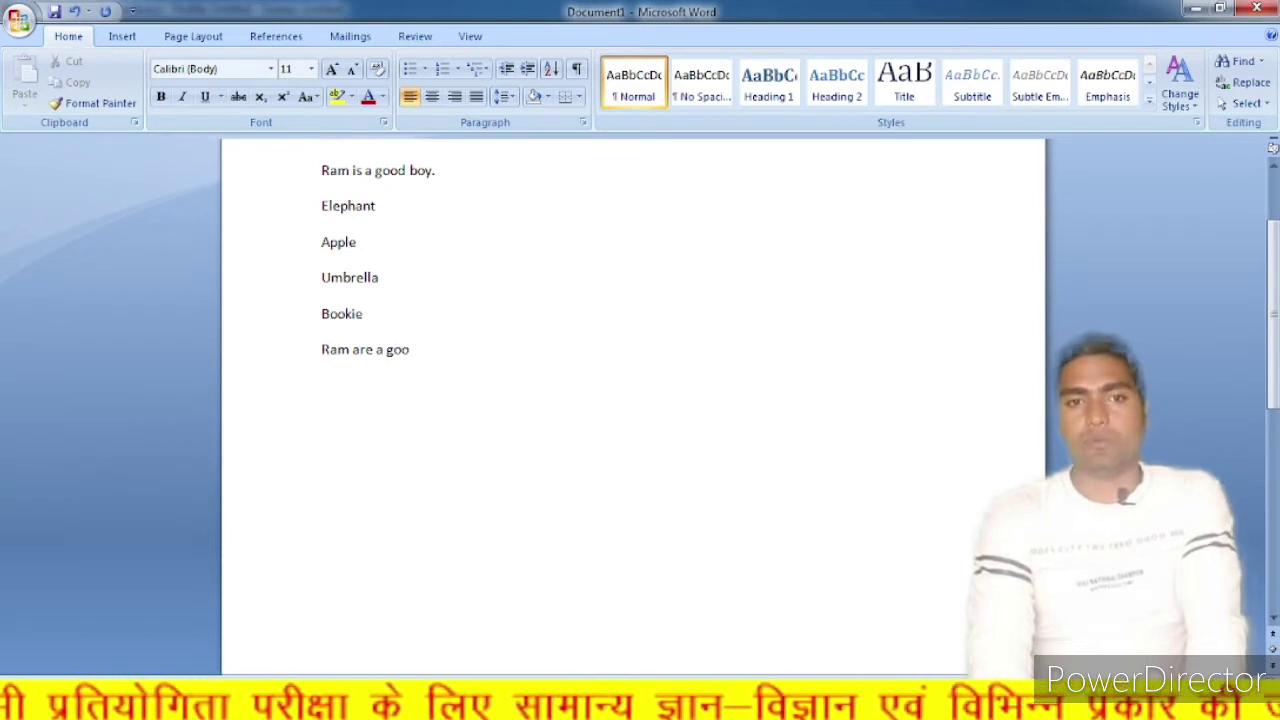
{"action": "type", "text": "d boy."}
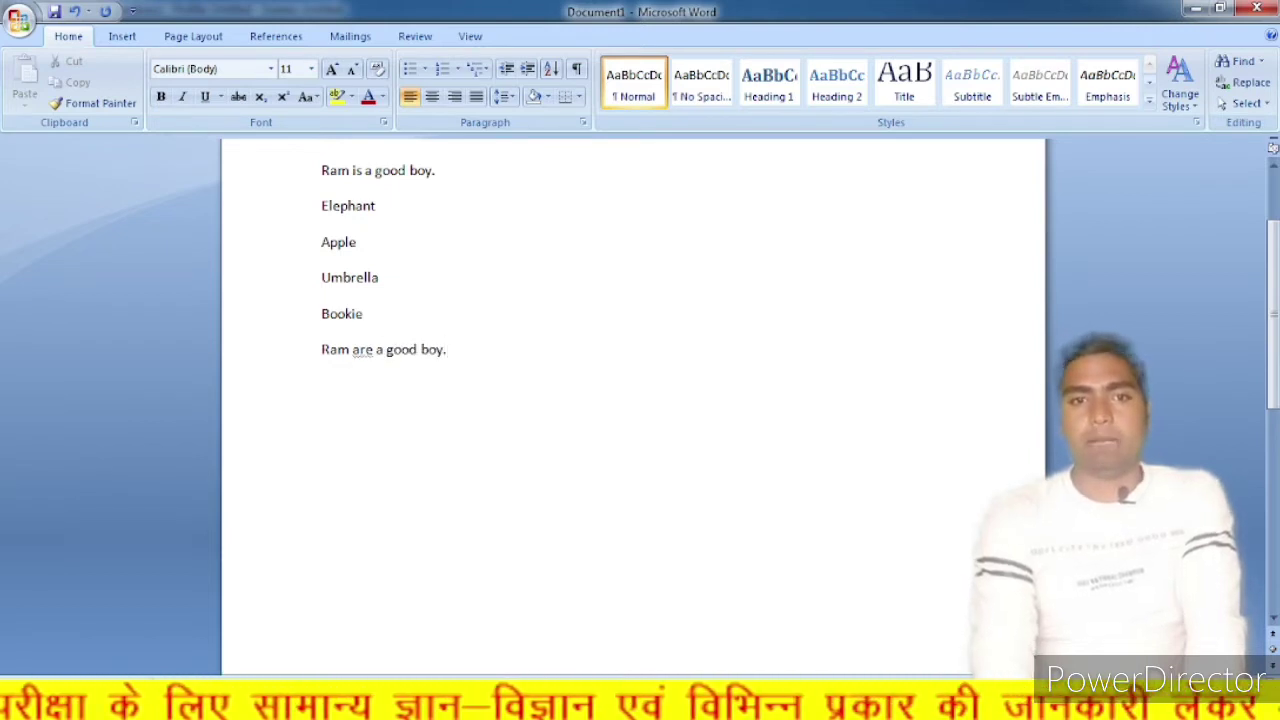
{"action": "key", "text": "Return"}
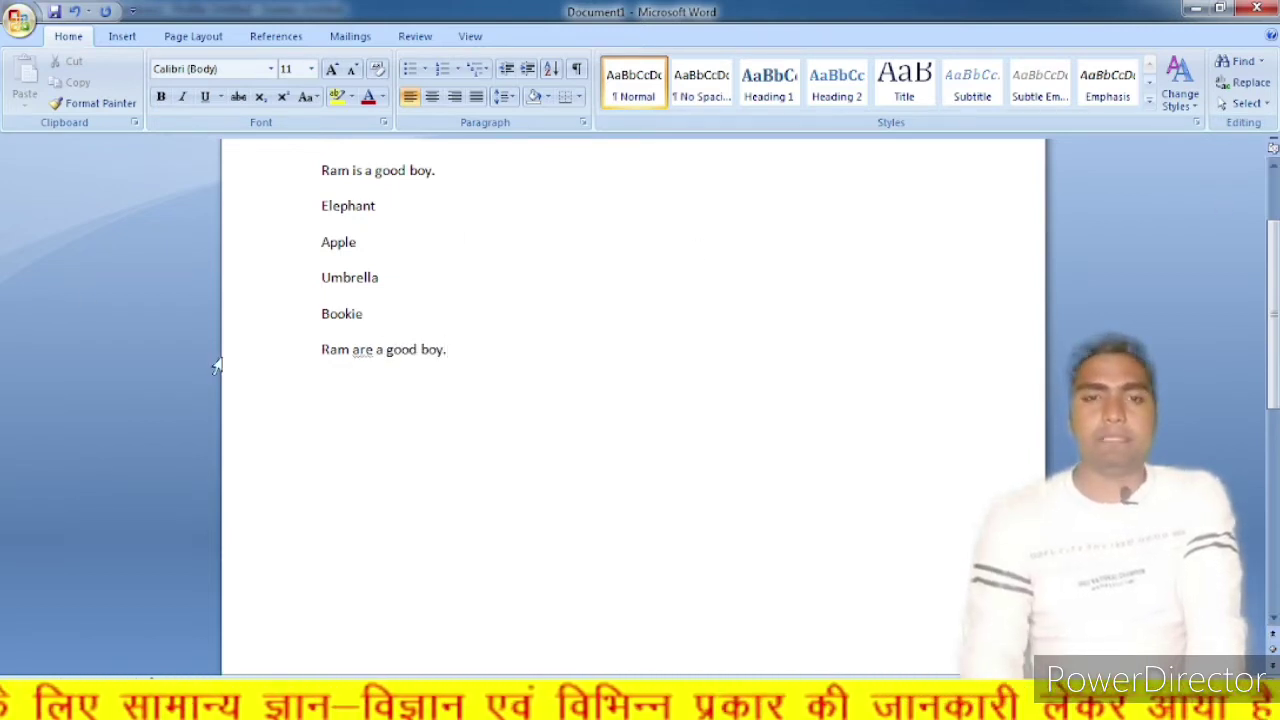
Correct "are" to the suggested "is" in the last sentence using the Spelling and Grammar check, and dismiss the completion message
{"action": "left_click", "coordinate": [357, 349]}
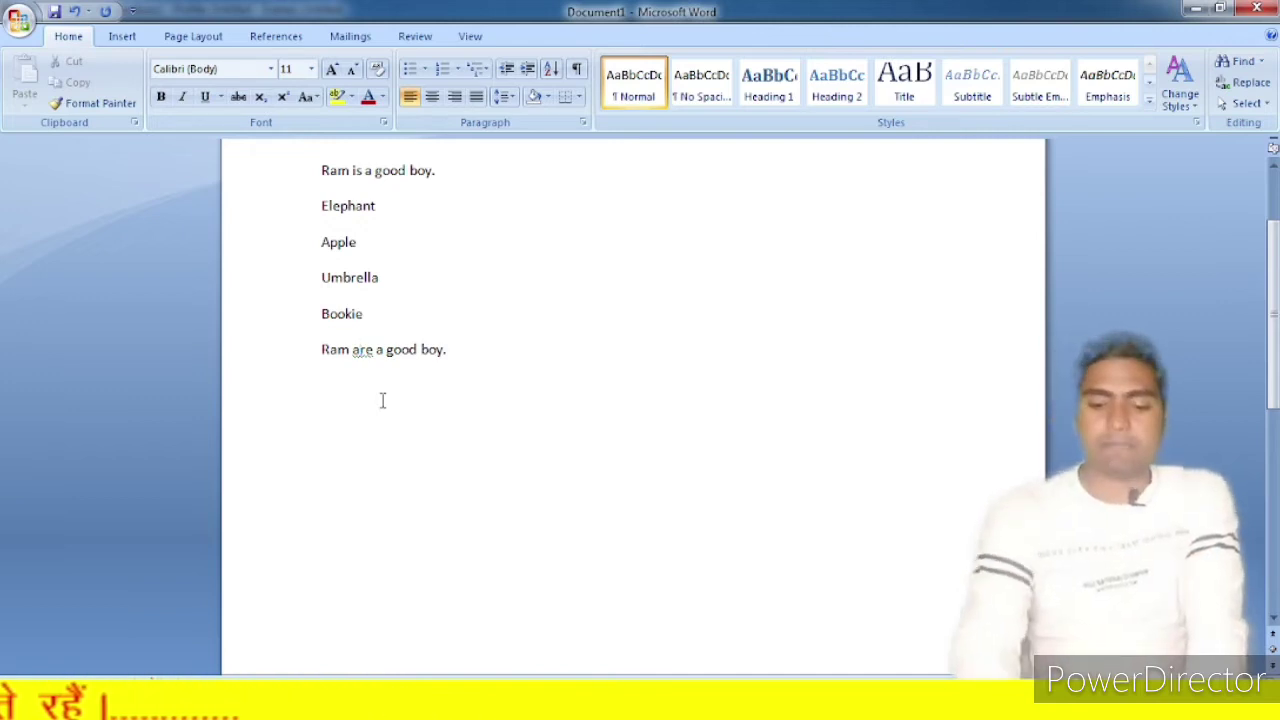
{"action": "key", "text": "F7"}
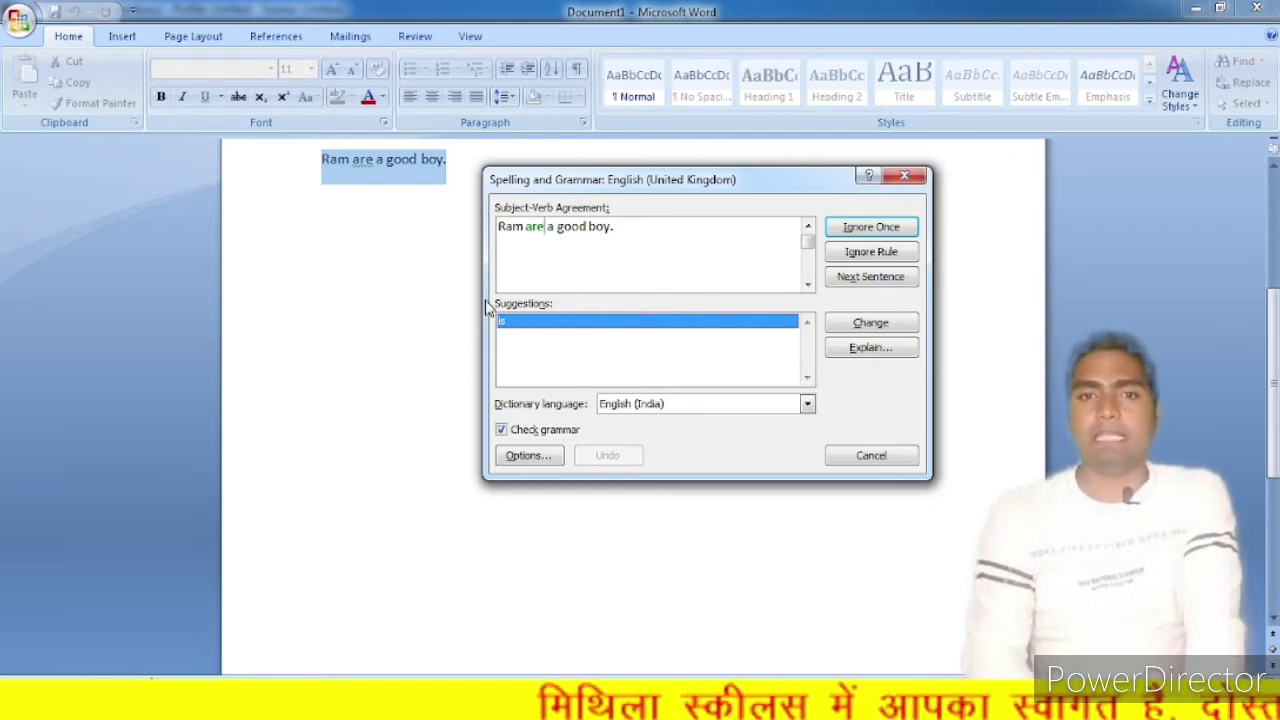
{"action": "left_click", "coordinate": [874, 330]}
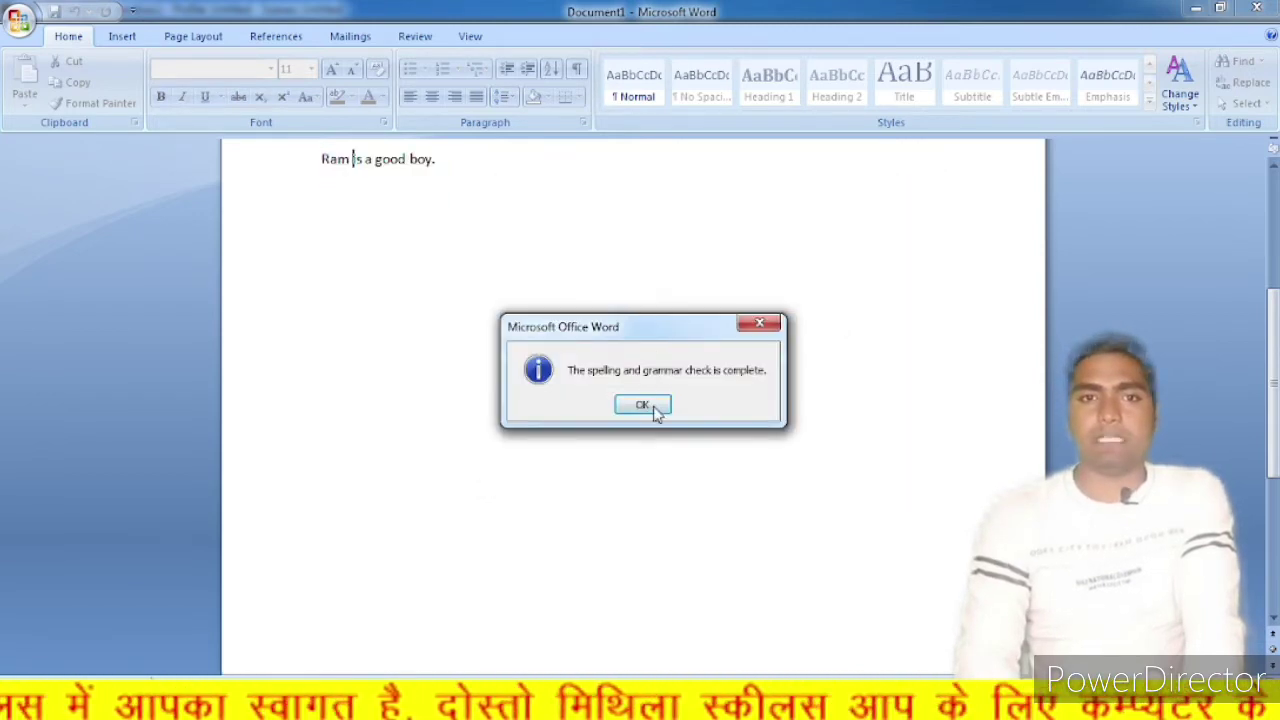
{"action": "left_click", "coordinate": [642, 405]}
Delete all the sample words and sentences so the document is empty
{"action": "scroll", "coordinate": [600, 380], "scroll_direction": "up", "scroll_amount": 2}
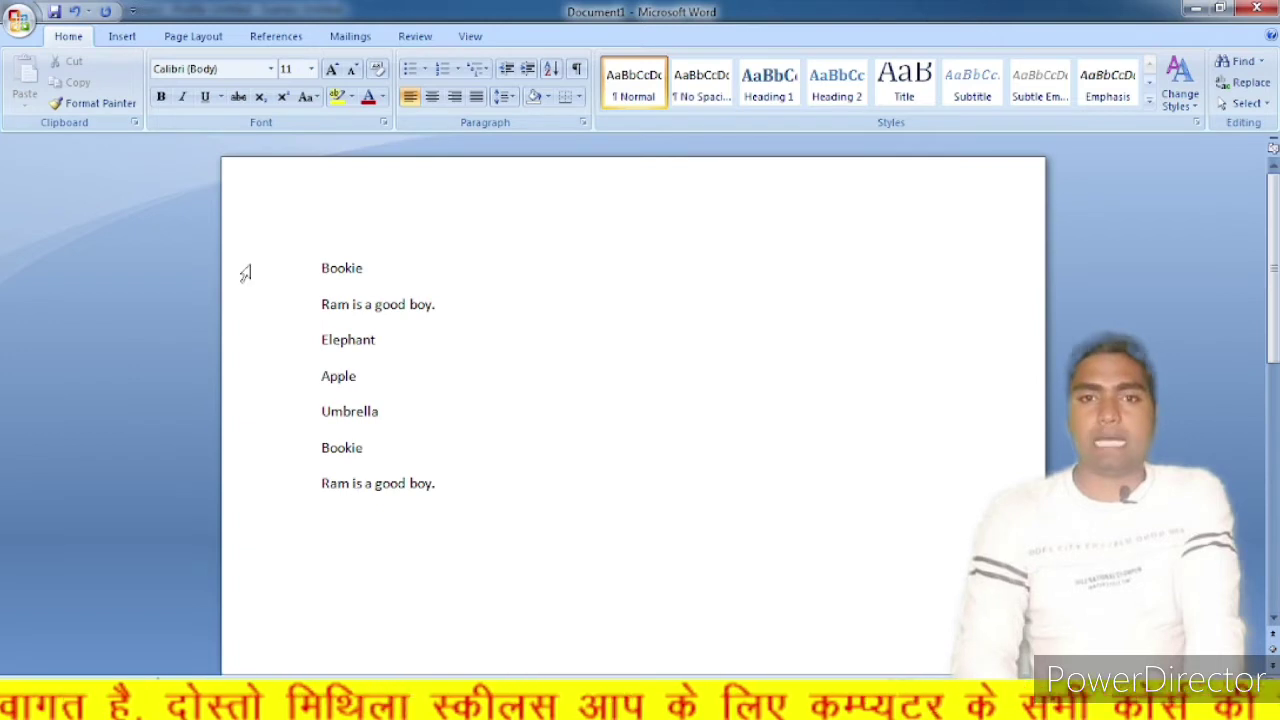
{"action": "left_click_drag", "start_coordinate": [322, 268], "coordinate": [433, 490]}
{"action": "left_click", "coordinate": [490, 510]}
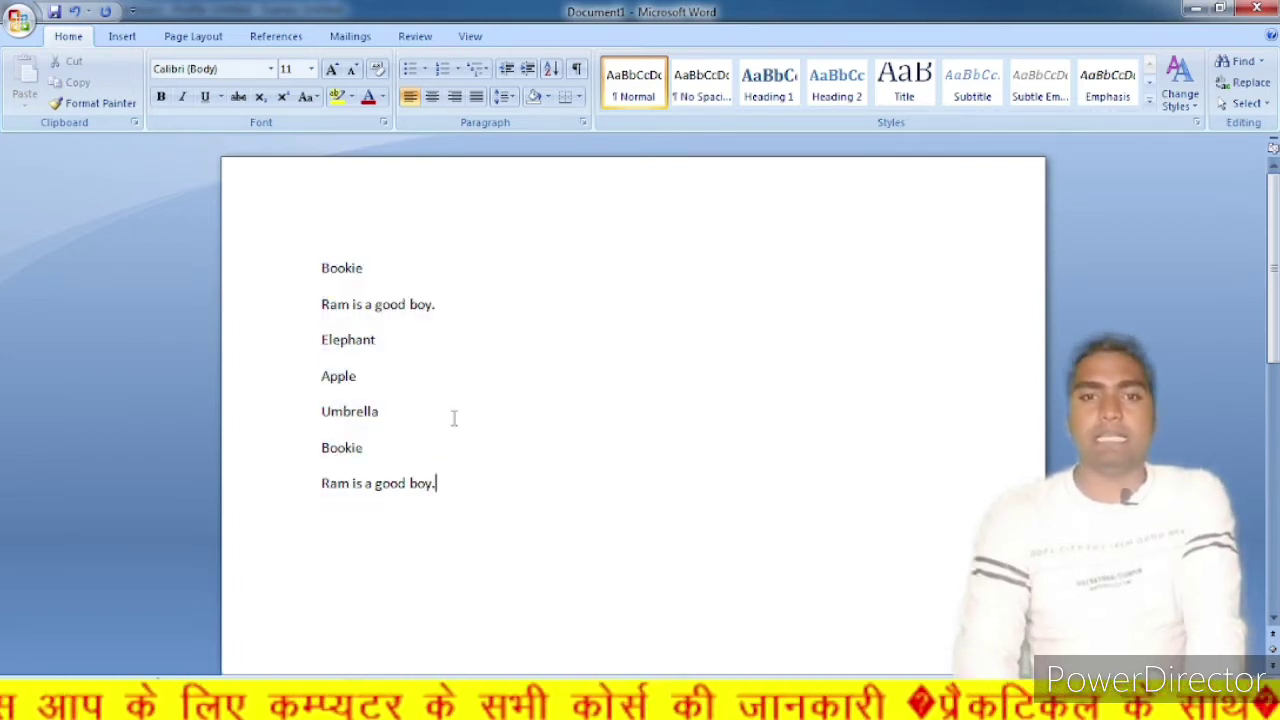
{"action": "left_click", "coordinate": [415, 36]}
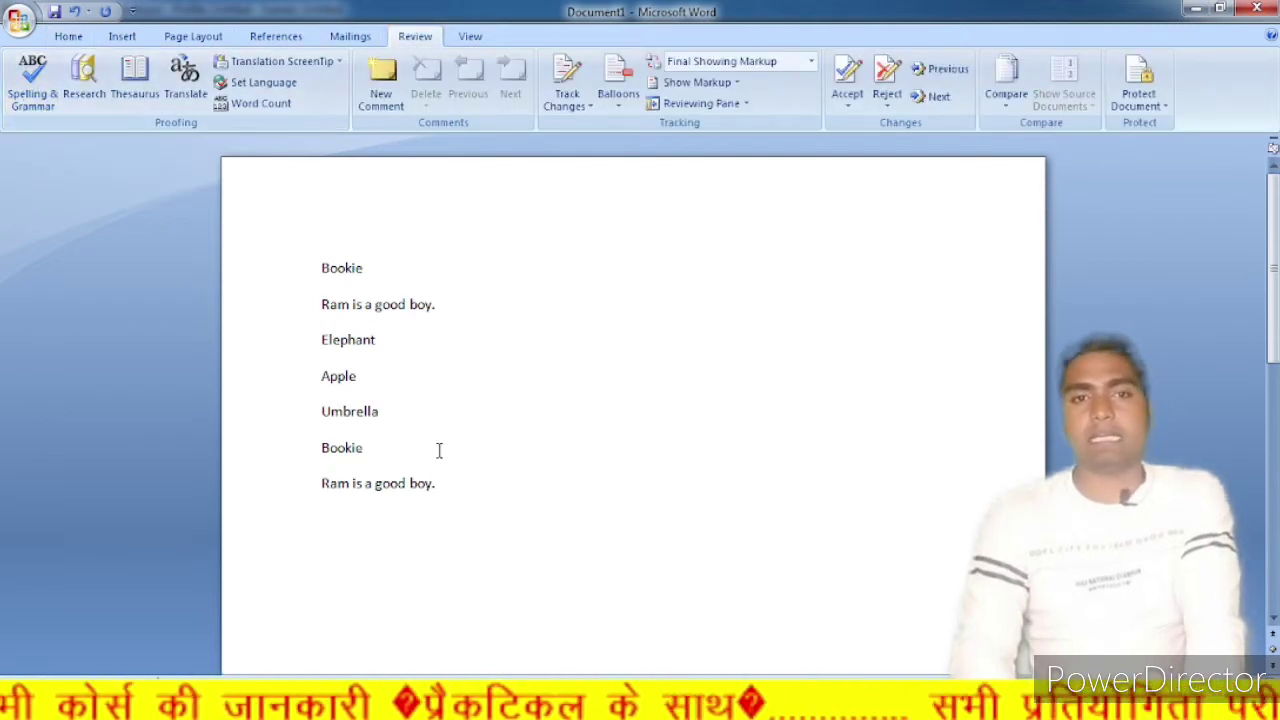
{"action": "left_click_drag", "start_coordinate": [440, 486], "coordinate": [280, 277]}
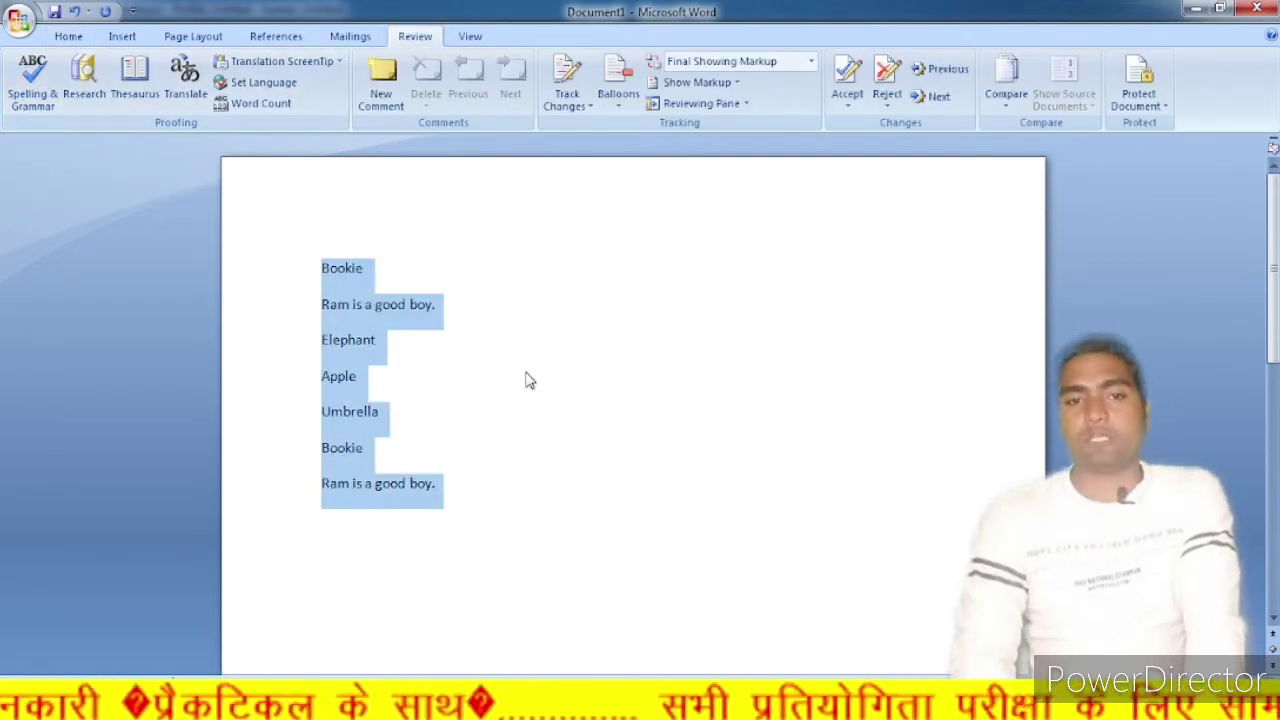
{"action": "key", "text": "Delete"}
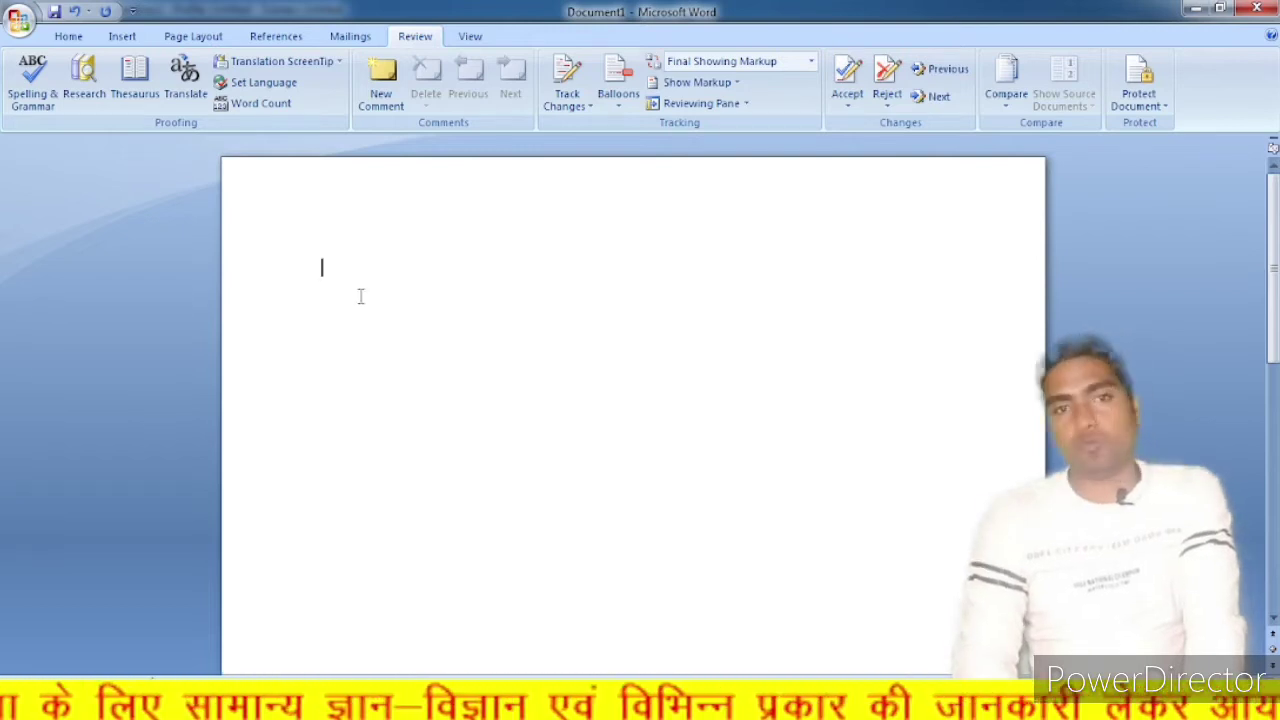
{"action": "left_click", "coordinate": [70, 37]}
{"action": "left_click", "coordinate": [114, 37]}
{"action": "left_click", "coordinate": [178, 38]}
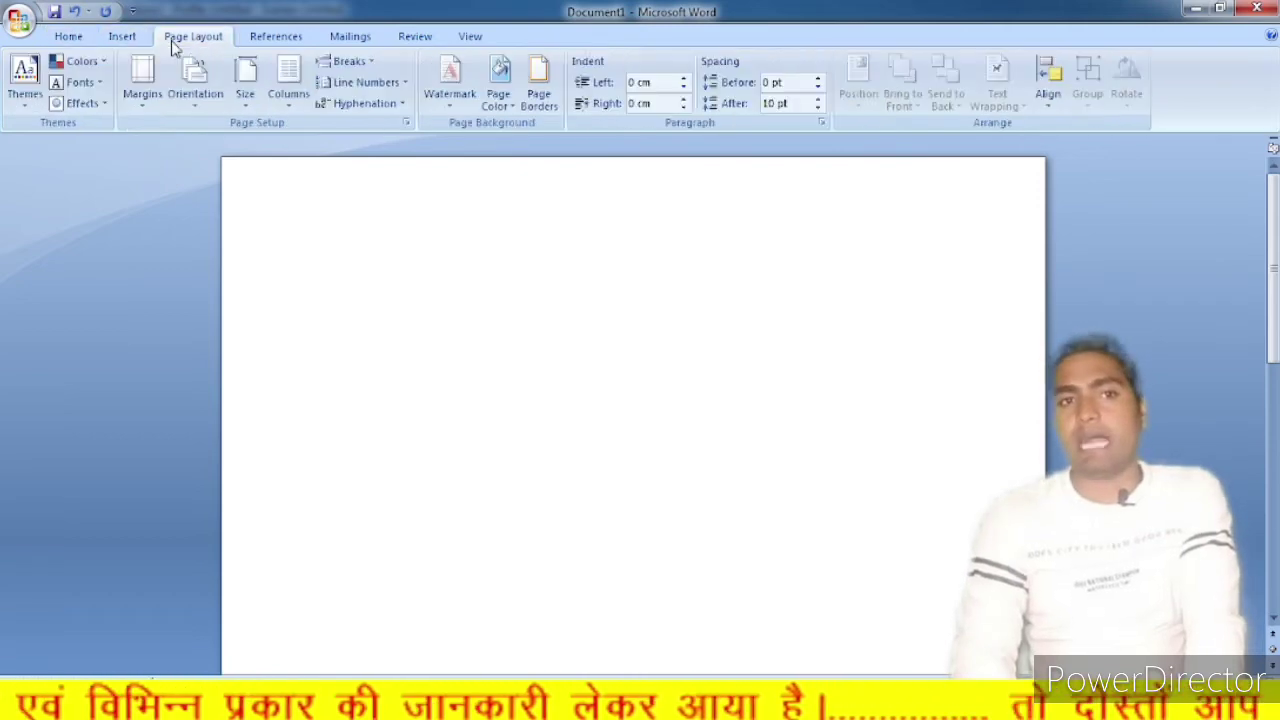
{"action": "left_click", "coordinate": [128, 40]}
{"action": "left_click", "coordinate": [80, 37]}
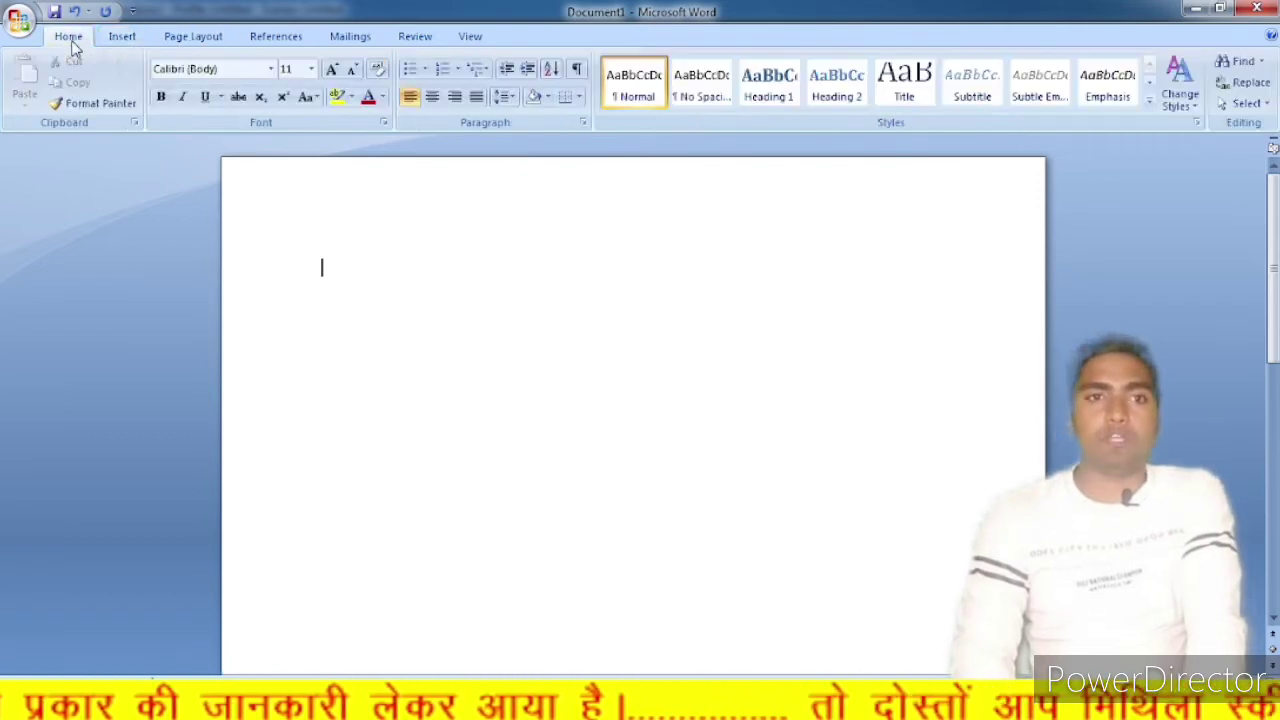
{"action": "left_click", "coordinate": [128, 37]}
{"action": "left_click", "coordinate": [70, 40]}
{"action": "left_click", "coordinate": [115, 37]}
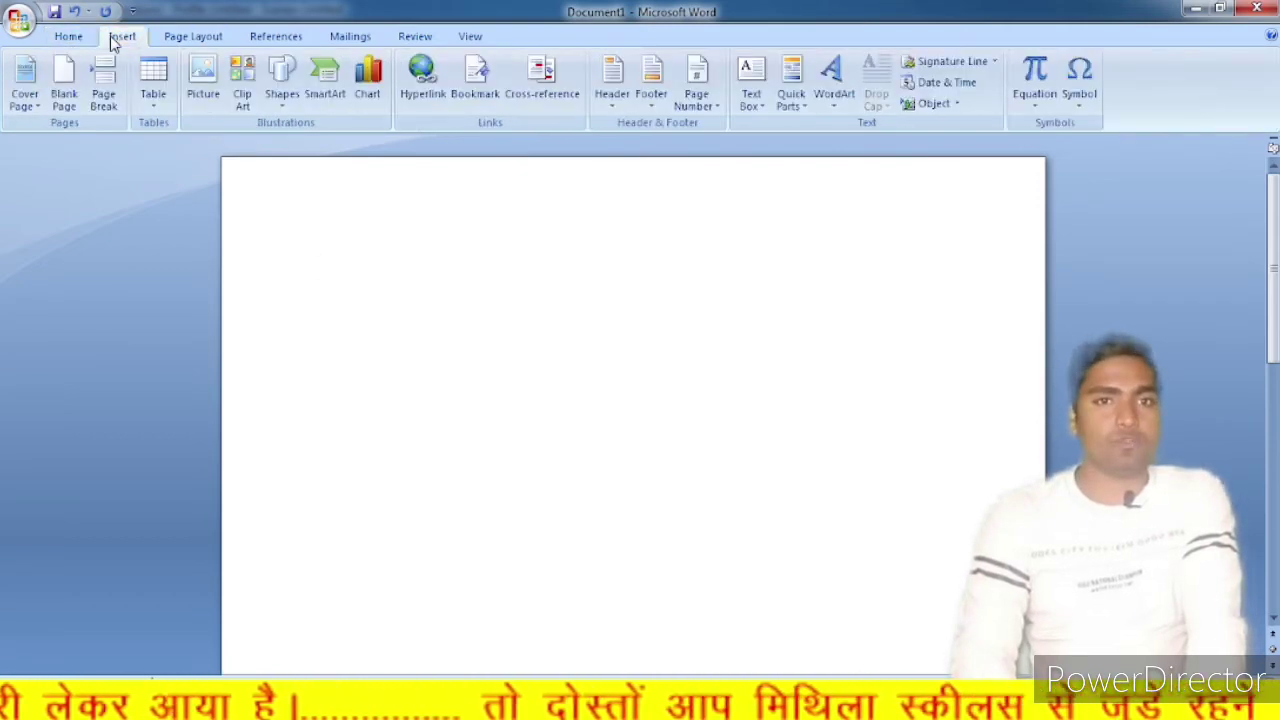
{"action": "left_click", "coordinate": [165, 38]}
{"action": "left_click", "coordinate": [128, 38]}
{"action": "left_click", "coordinate": [70, 40]}
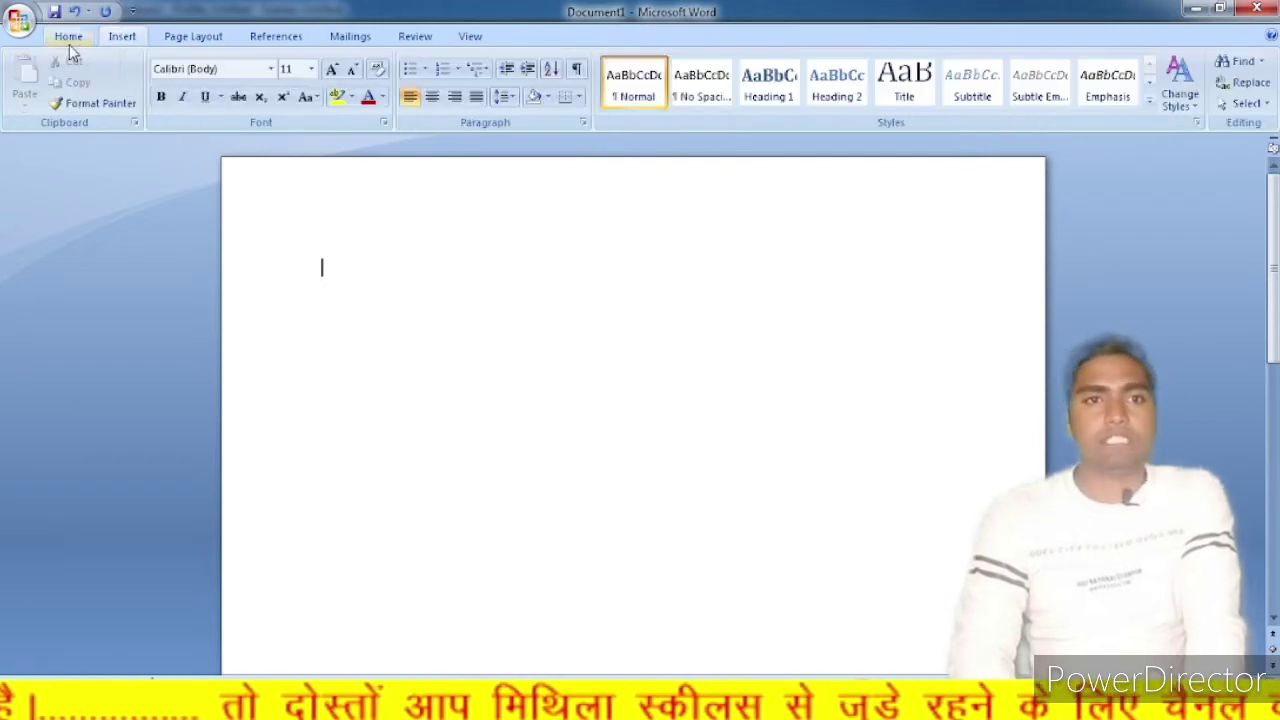
{"action": "left_click", "coordinate": [120, 37]}
{"action": "left_click", "coordinate": [182, 38]}
{"action": "left_click", "coordinate": [124, 38]}
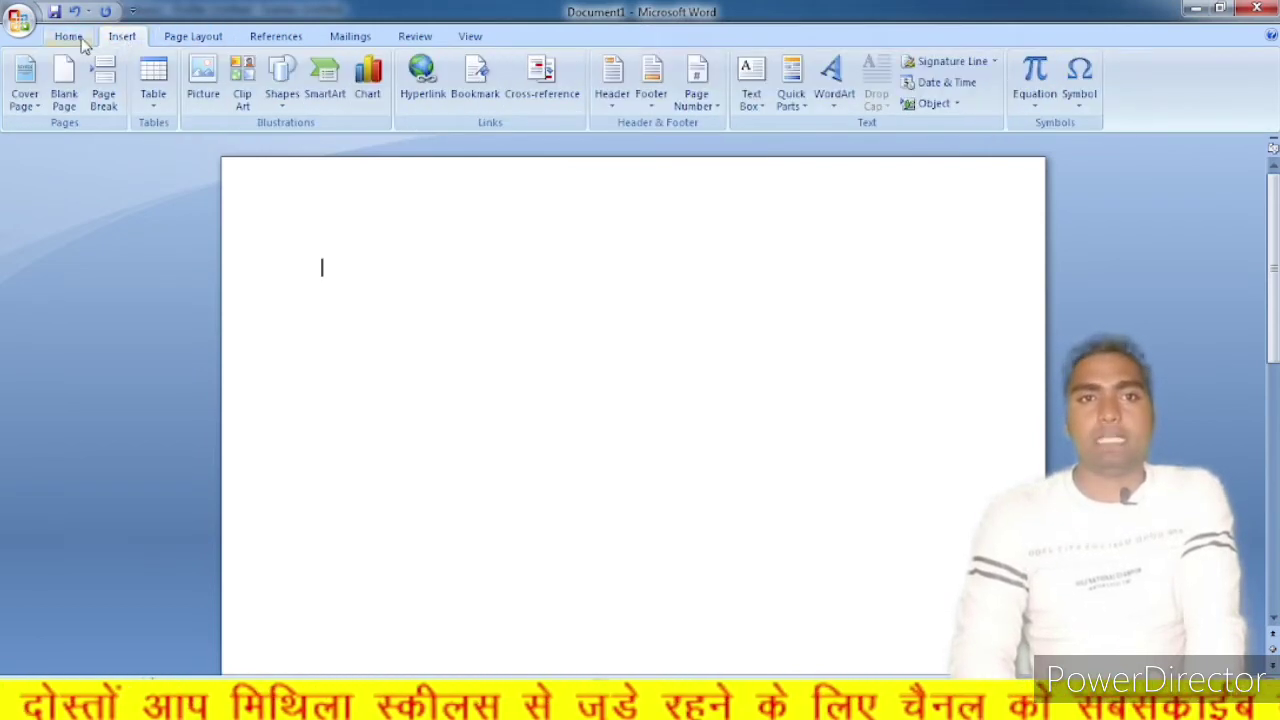
{"action": "left_click", "coordinate": [72, 38]}
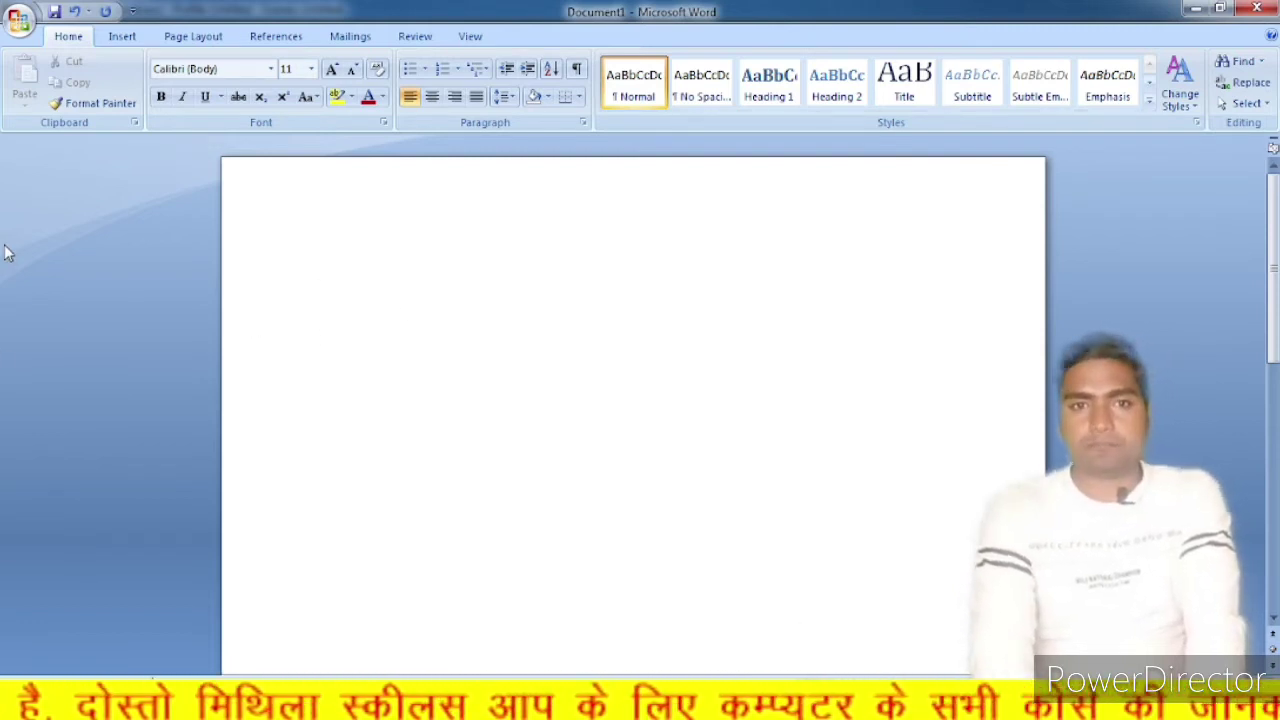
Enter "Mithila skills" and have the Spelling and Grammar check ignore the flagged word "Mithila" once
{"action": "type", "text": "mithi"}
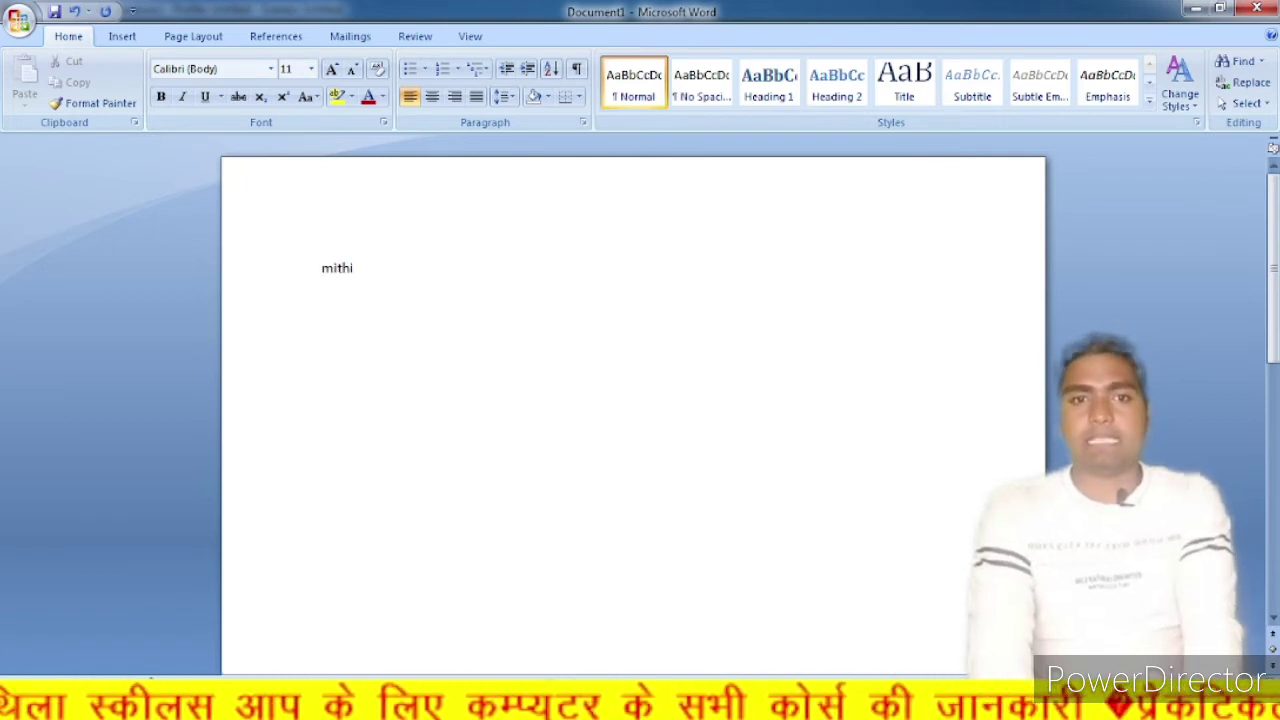
{"action": "type", "text": "la skills"}
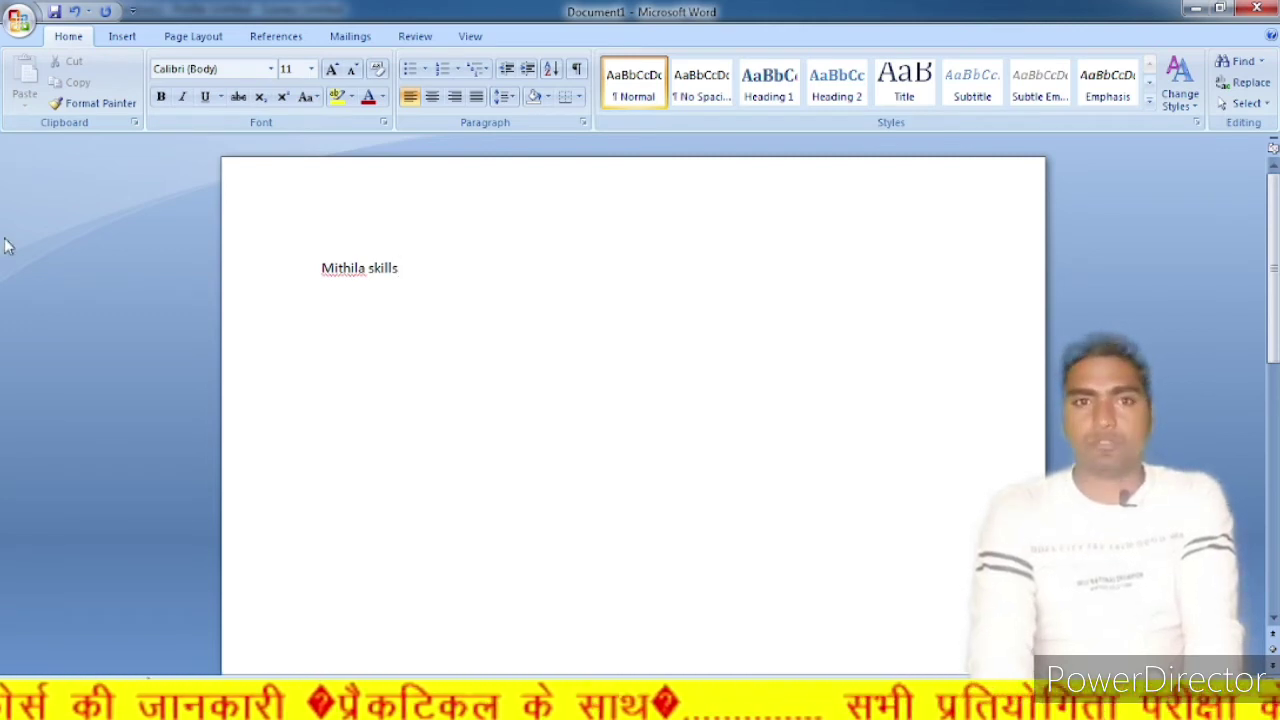
{"action": "left_click", "coordinate": [351, 277]}
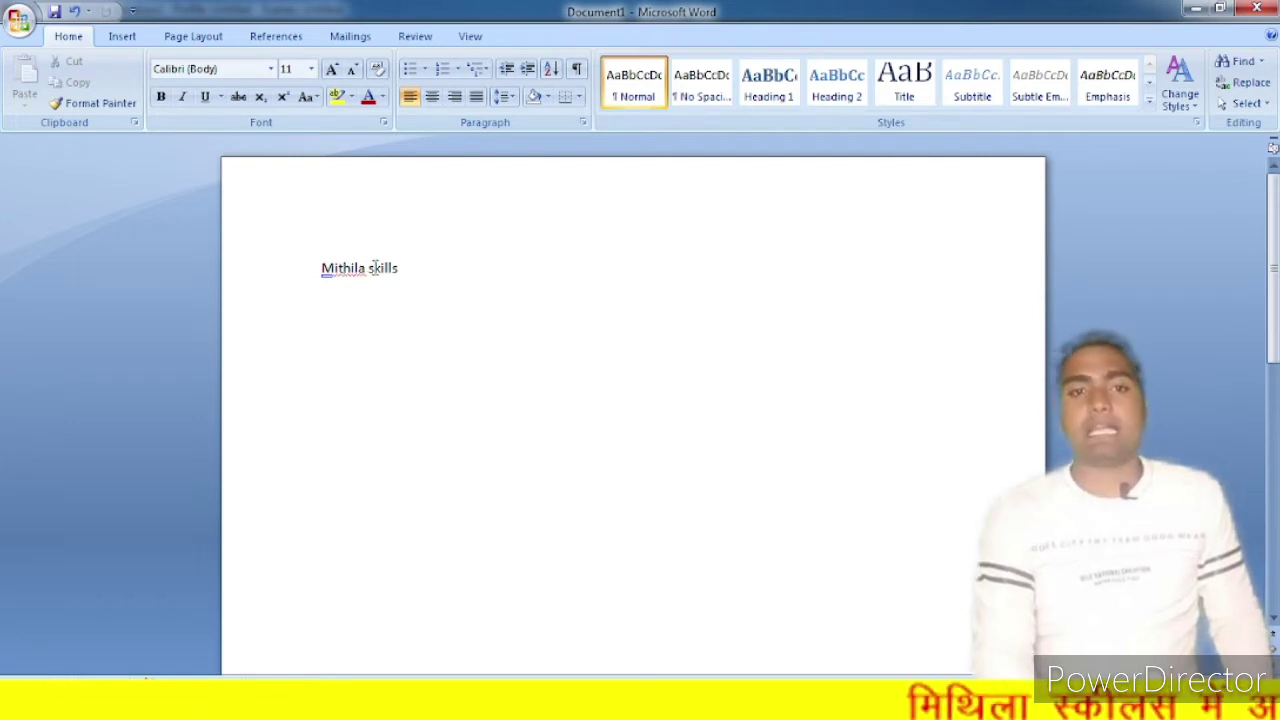
{"action": "key", "text": "F7"}
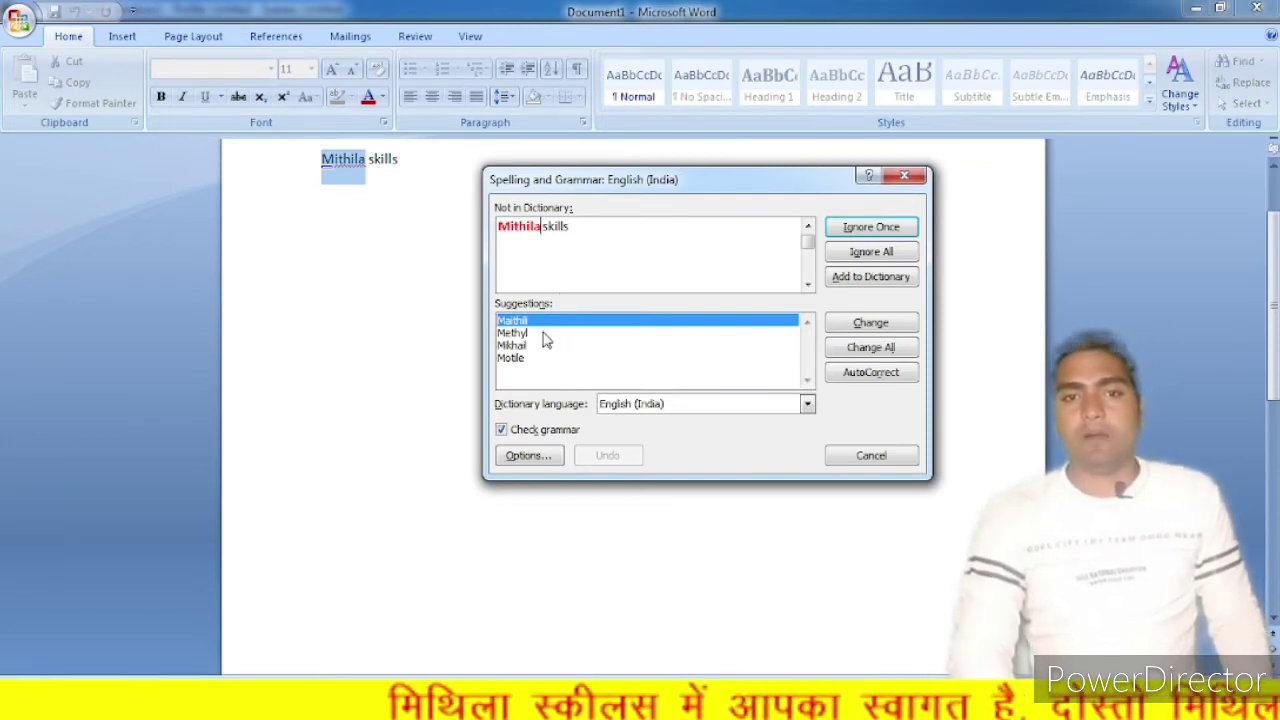
{"action": "left_click", "coordinate": [860, 229]}
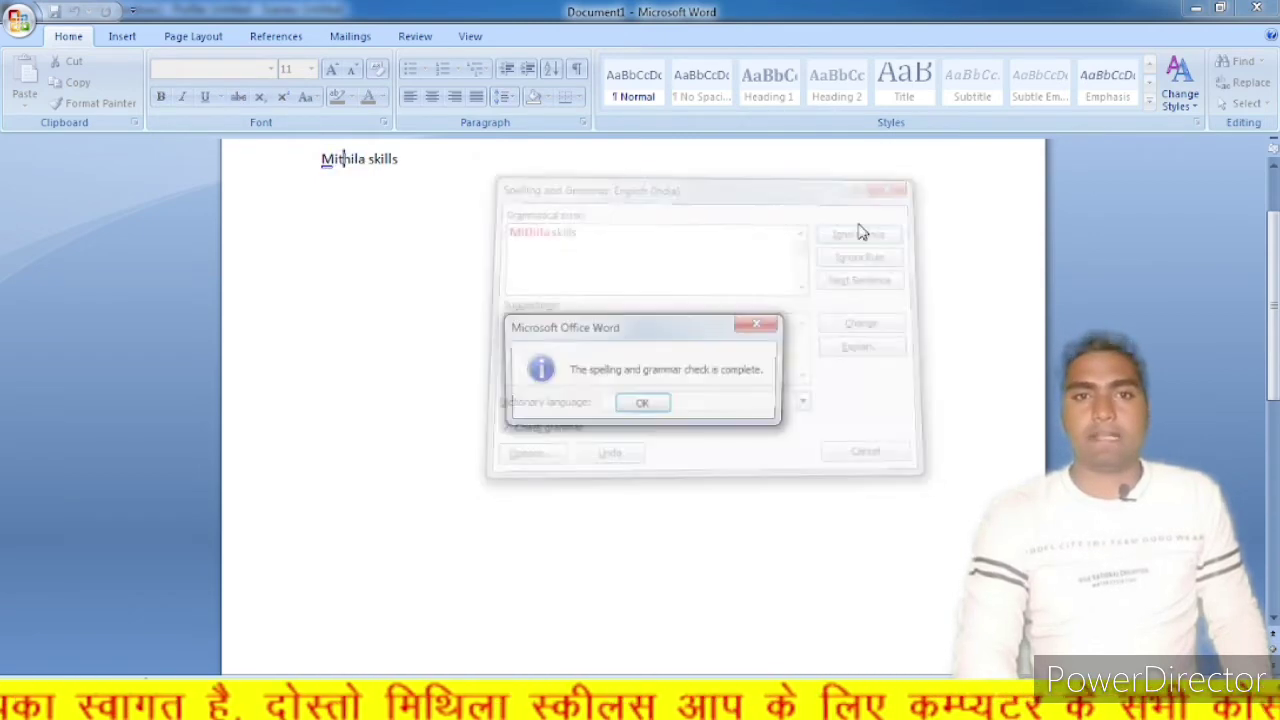
{"action": "left_click", "coordinate": [650, 402]}
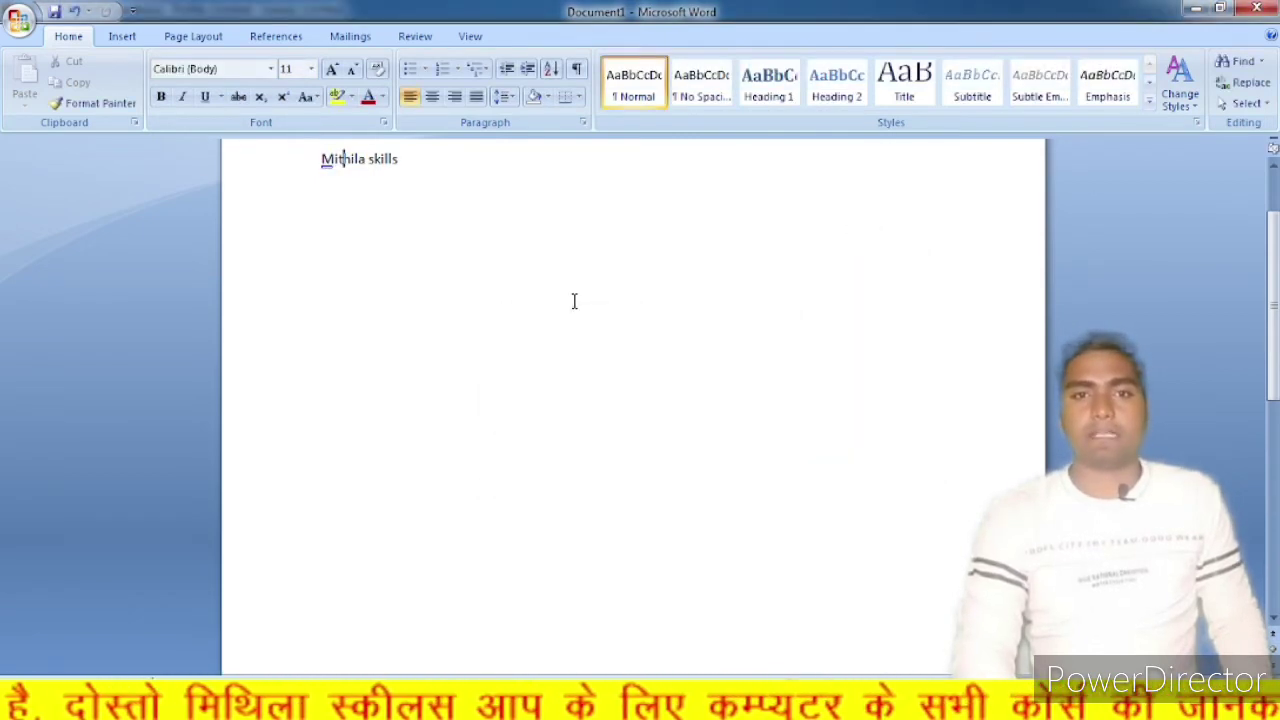
Add "Mithla skills" as a new paragraph below "Mithila skills"
{"action": "left_click", "coordinate": [474, 168]}
{"action": "key", "text": "Return"}
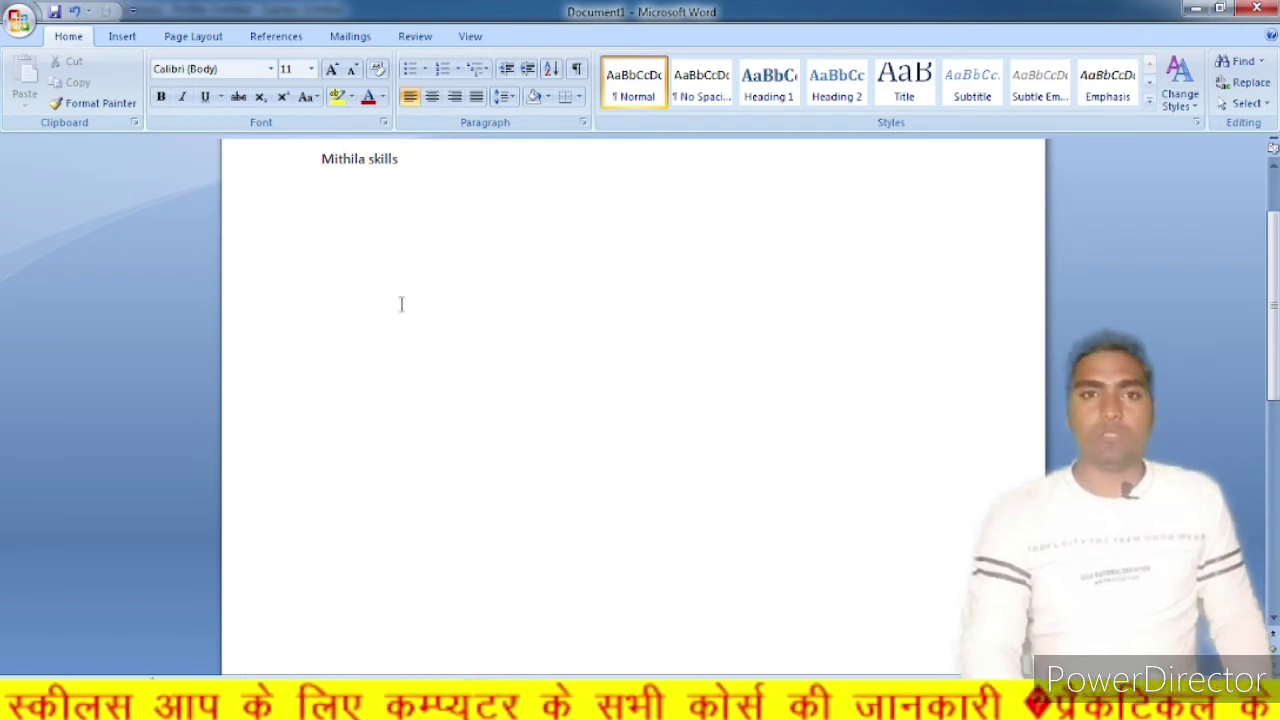
{"action": "scroll", "coordinate": [340, 223], "scroll_direction": "up", "scroll_amount": 2}
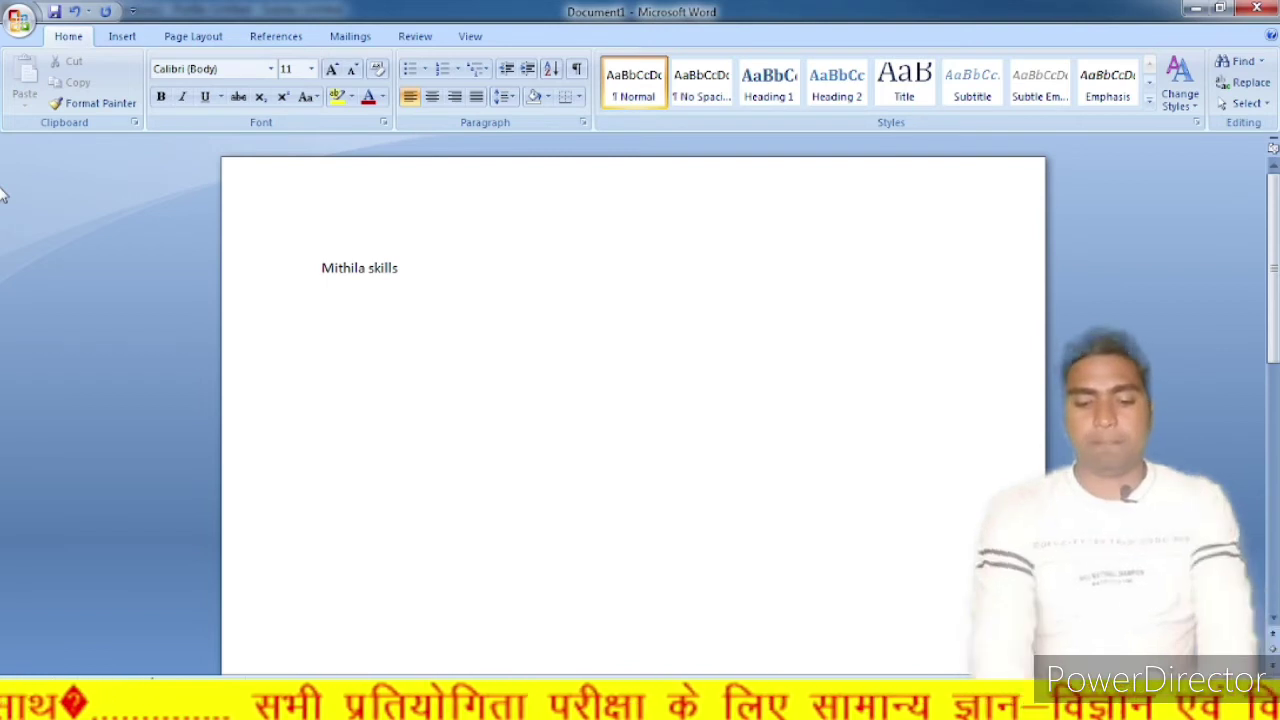
{"action": "type", "text": "mithla"}
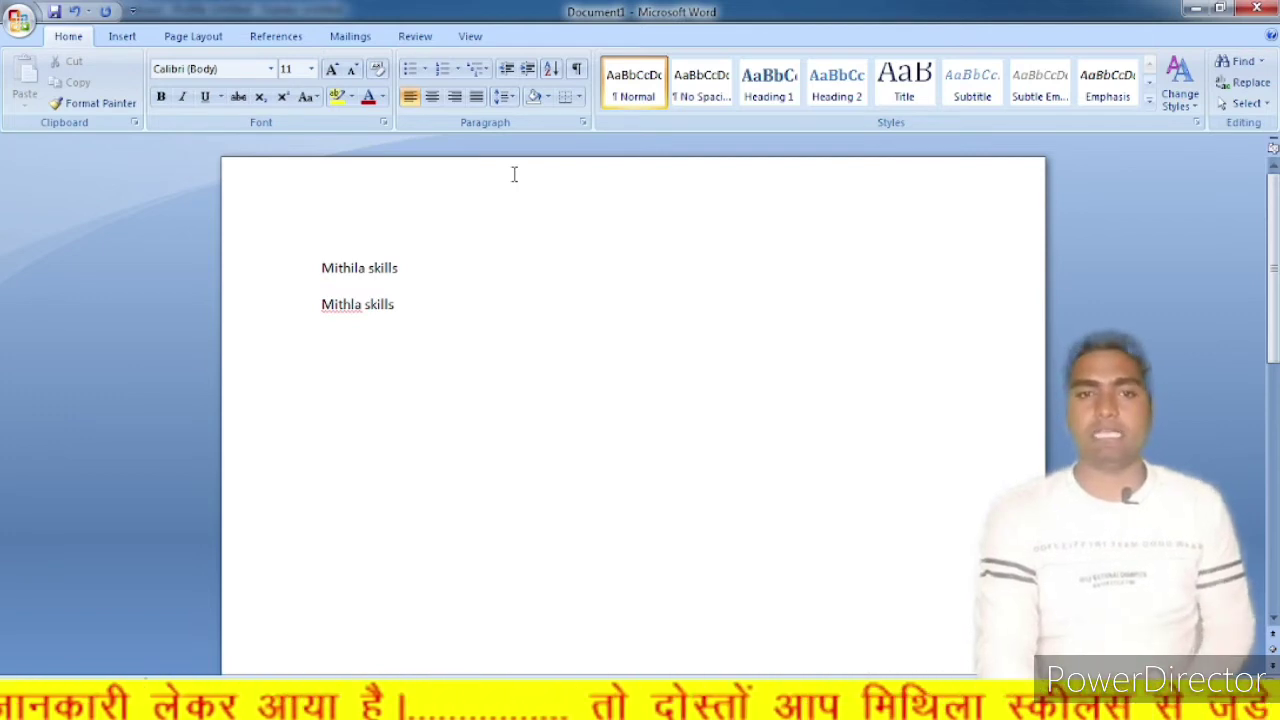
Run the Spelling and Grammar check, ignore the flagged word "Mithla" once and dismiss the completion message
{"action": "key", "text": "F7"}
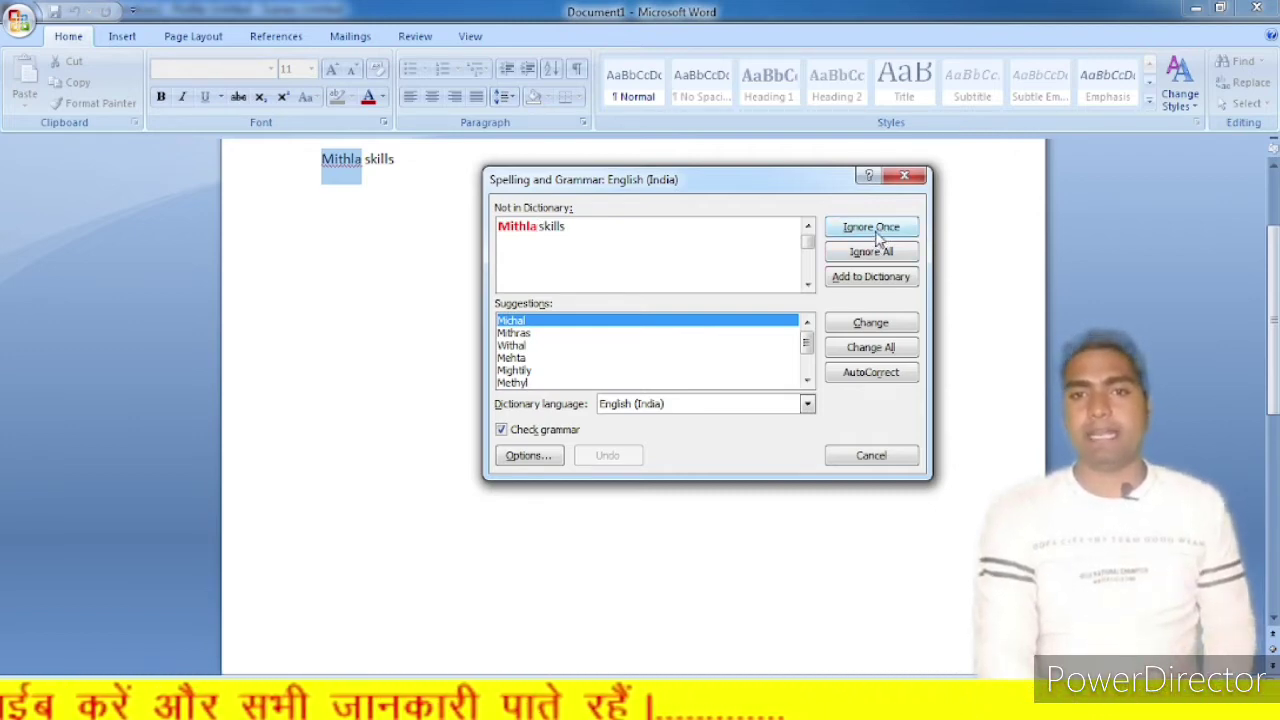
{"action": "left_click", "coordinate": [871, 227]}
{"action": "left_click", "coordinate": [871, 227]}
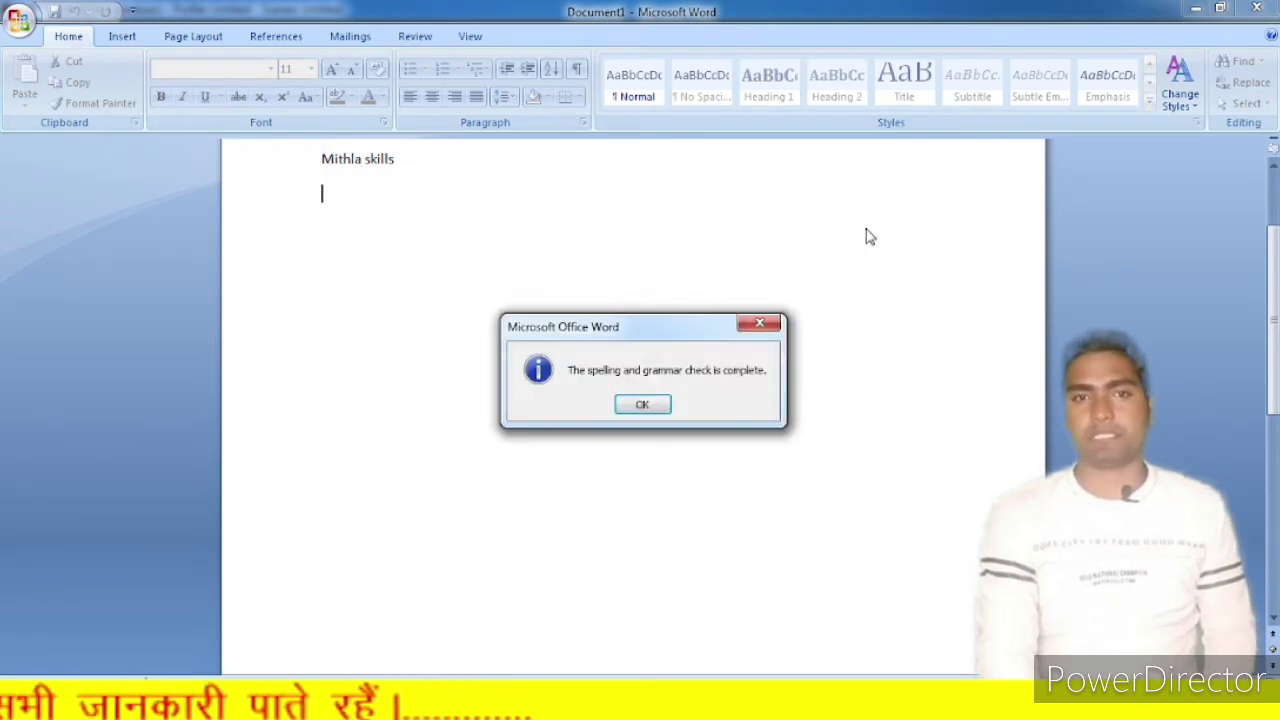
{"action": "key", "text": "Return"}
Cut the "Mithila skills" paragraph to the clipboard and remove the "Mithla skills" paragraph, leaving the page empty
{"action": "scroll", "coordinate": [499, 263], "scroll_direction": "up", "scroll_amount": 3}
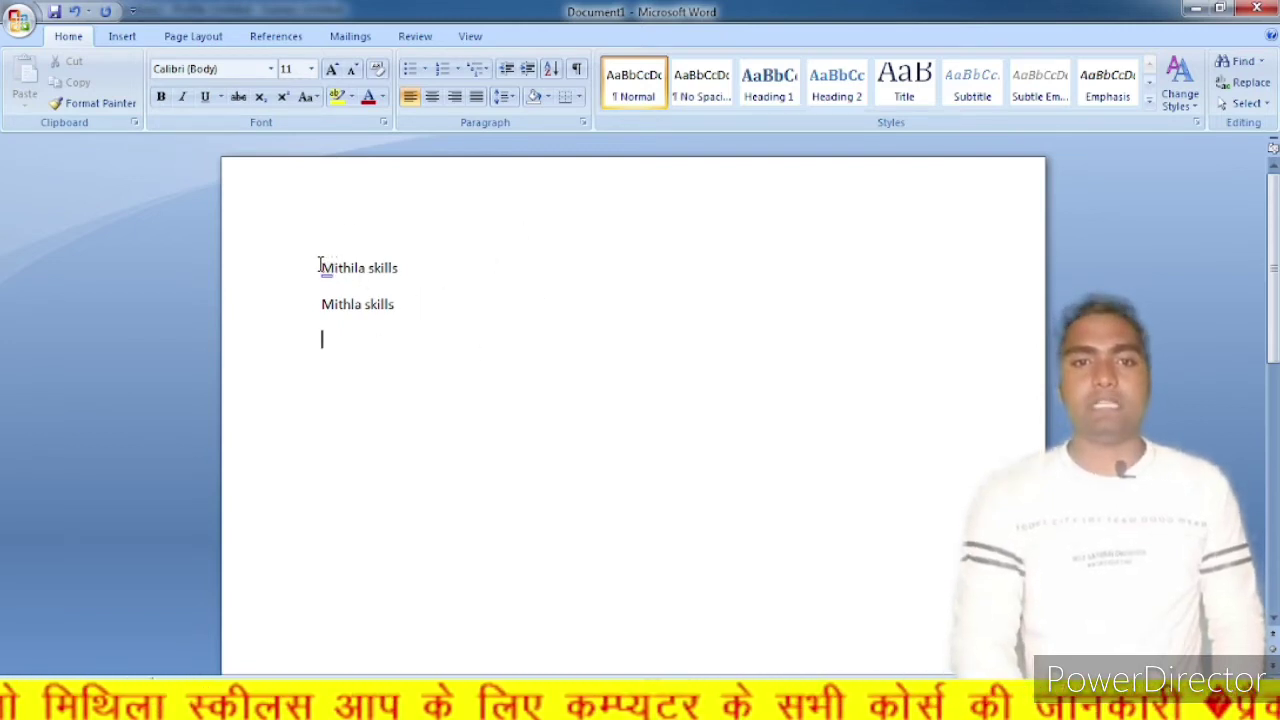
{"action": "left_click_drag", "start_coordinate": [321, 263], "coordinate": [376, 285]}
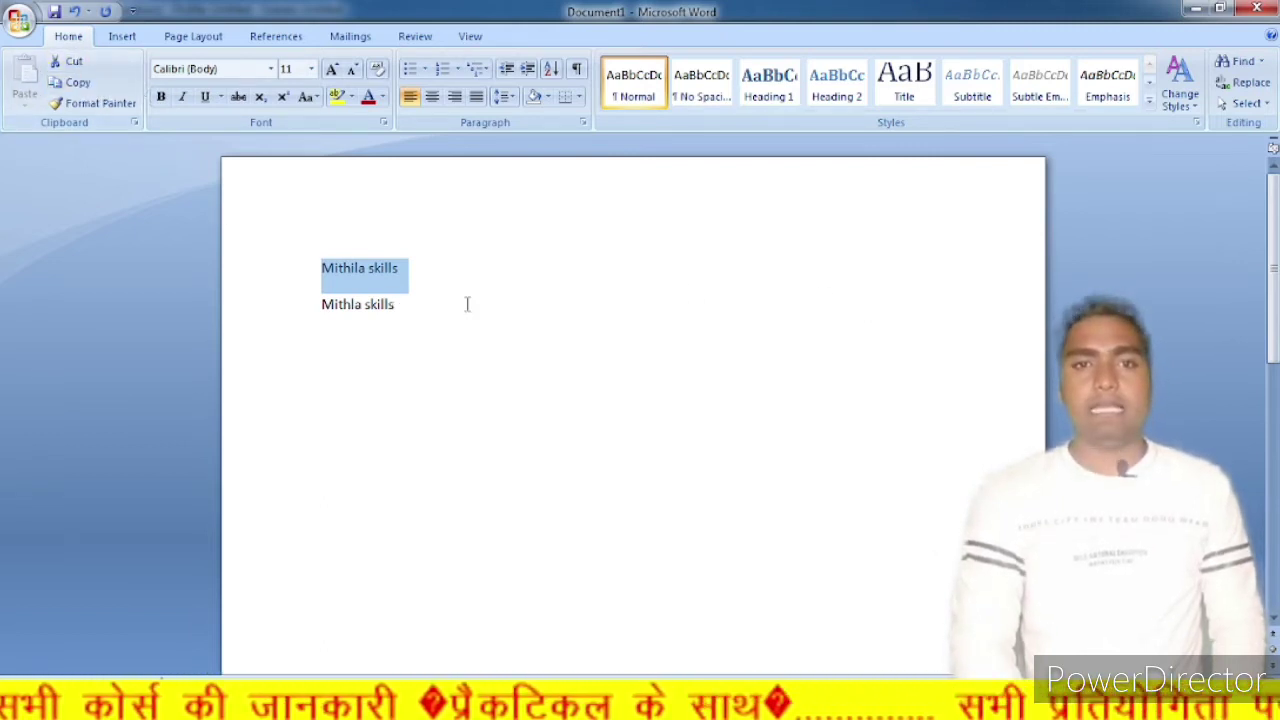
{"action": "left_click", "coordinate": [534, 277]}
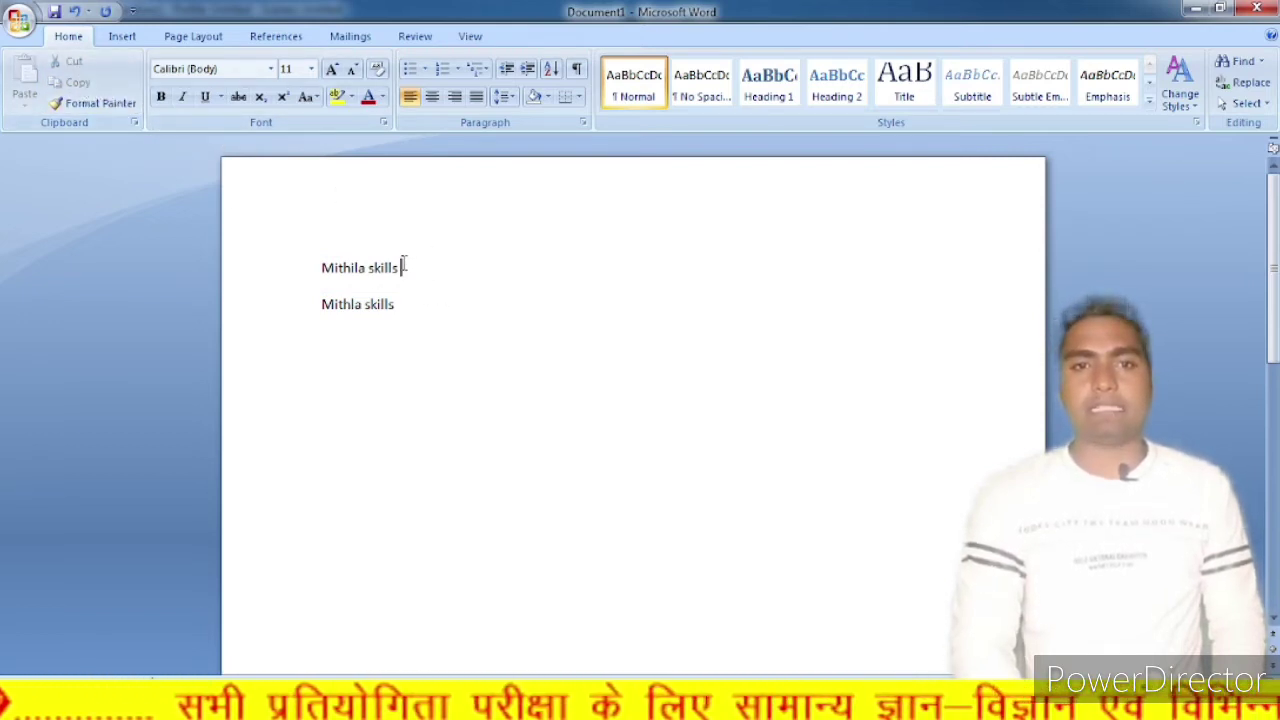
{"action": "left_click_drag", "start_coordinate": [403, 266], "coordinate": [346, 256]}
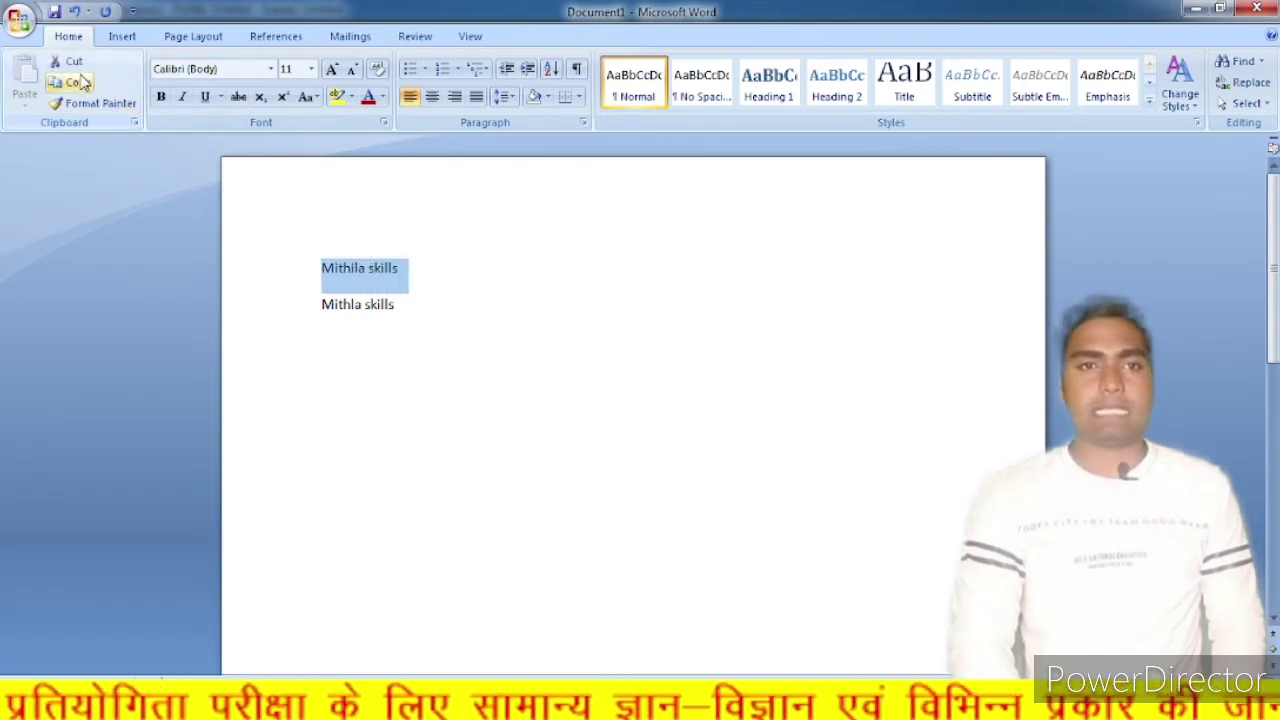
{"action": "left_click", "coordinate": [85, 82]}
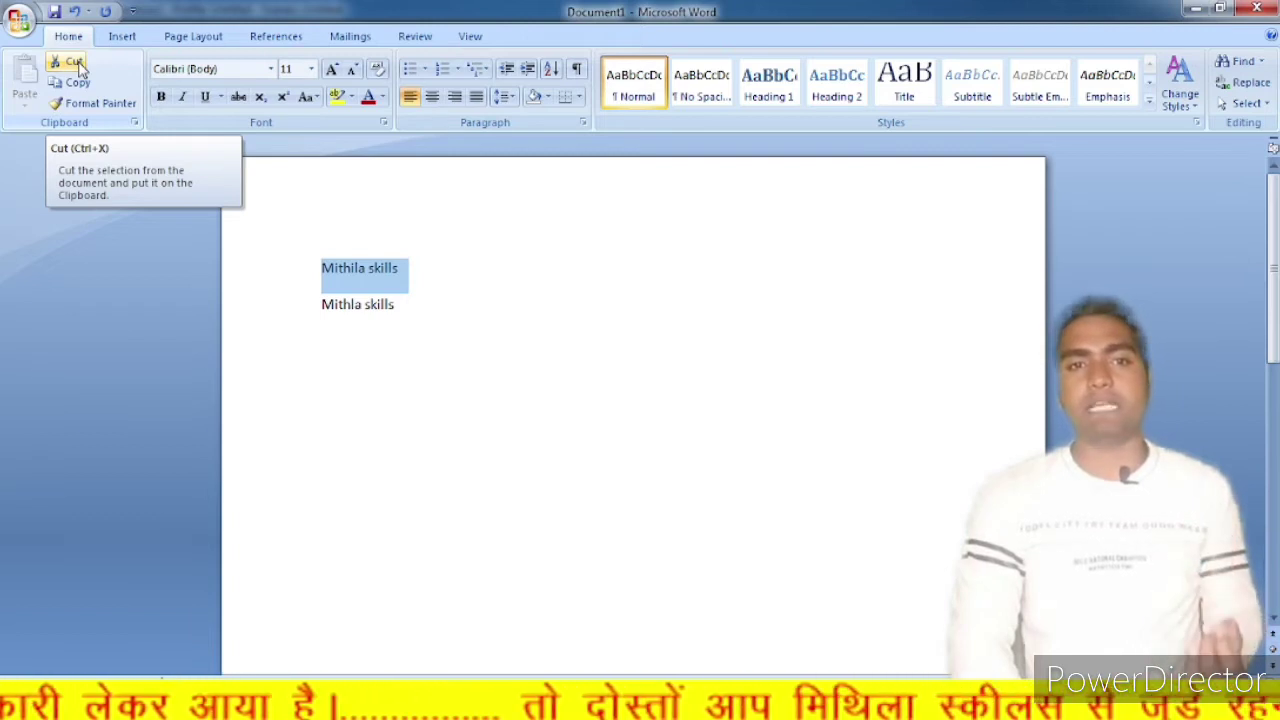
{"action": "left_click", "coordinate": [78, 64]}
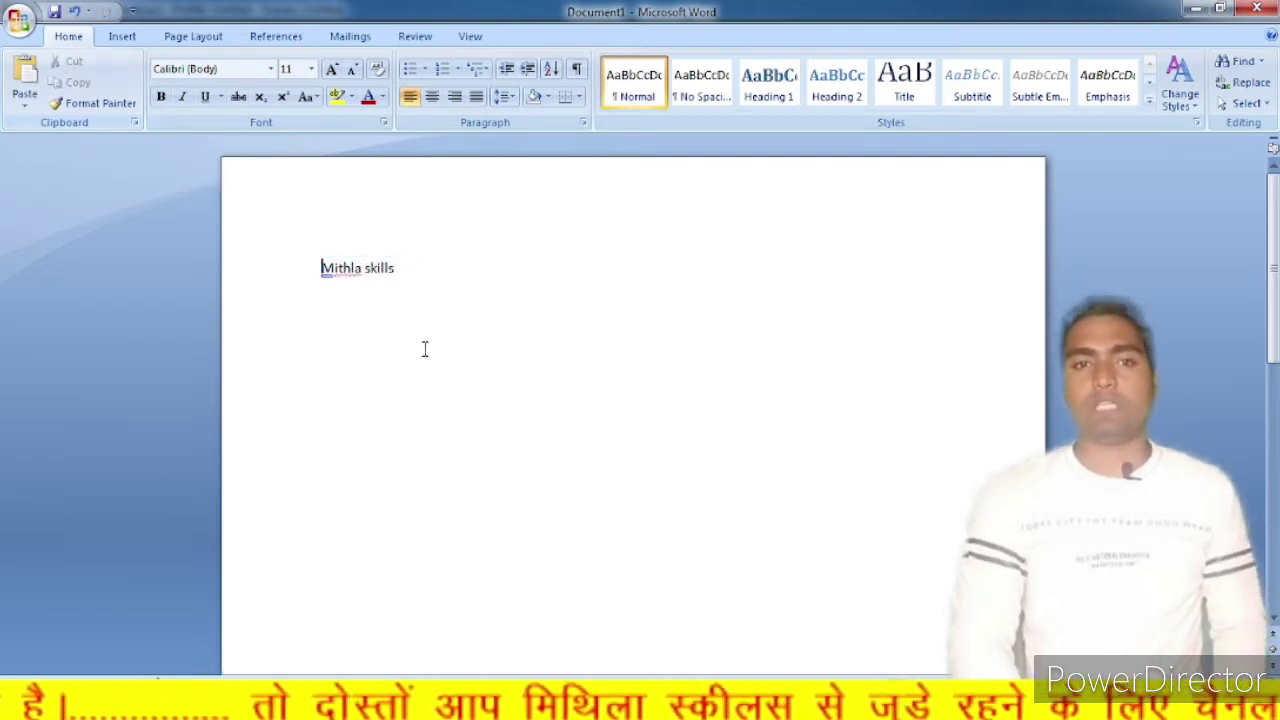
{"action": "left_click_drag", "start_coordinate": [437, 266], "coordinate": [325, 268]}
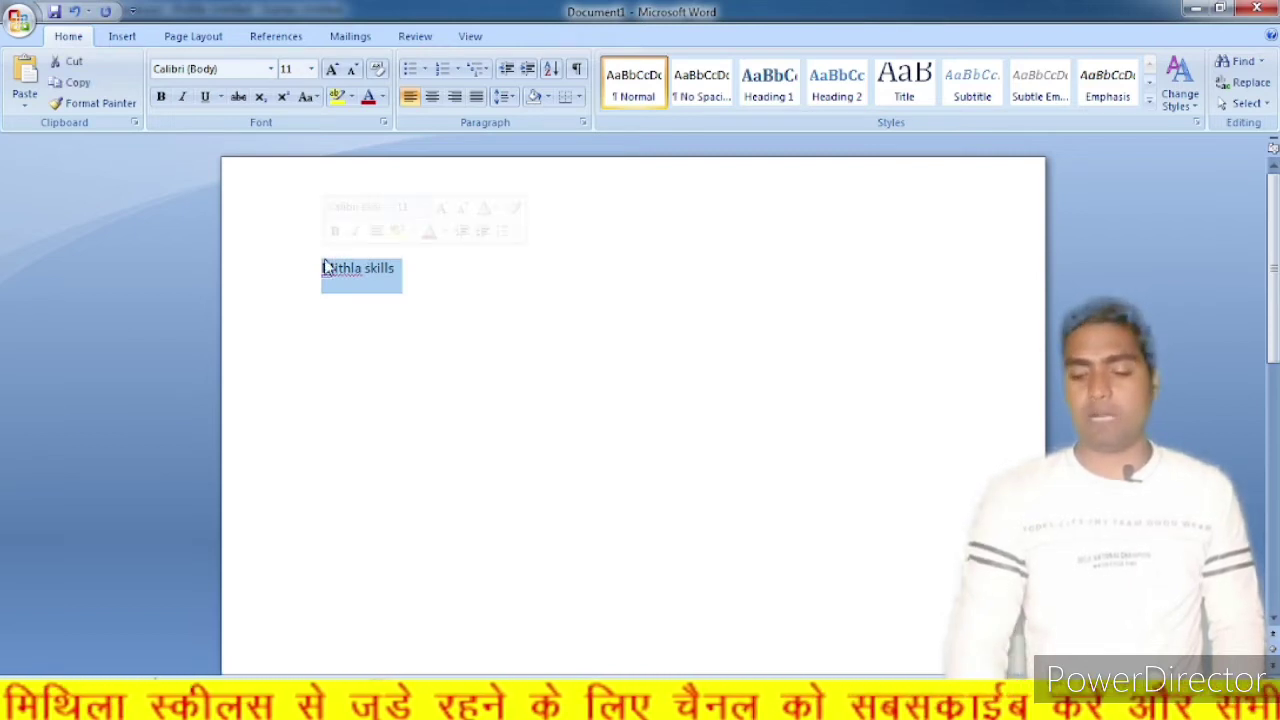
{"action": "key", "text": "ctrl+x"}
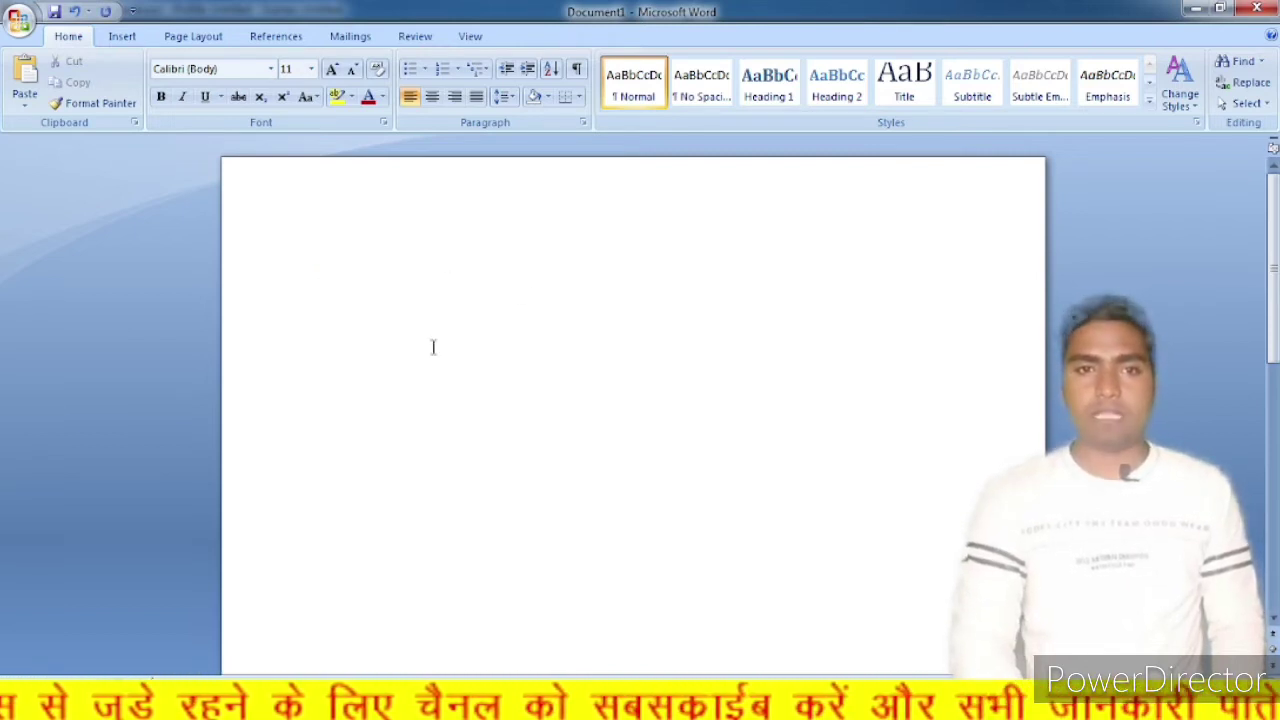
Paste the cut "Mithila skills" text eleven times to build a list of identical lines
{"action": "left_click", "coordinate": [24, 68]}
{"action": "left_click", "coordinate": [24, 68]}
{"action": "left_click", "coordinate": [24, 68]}
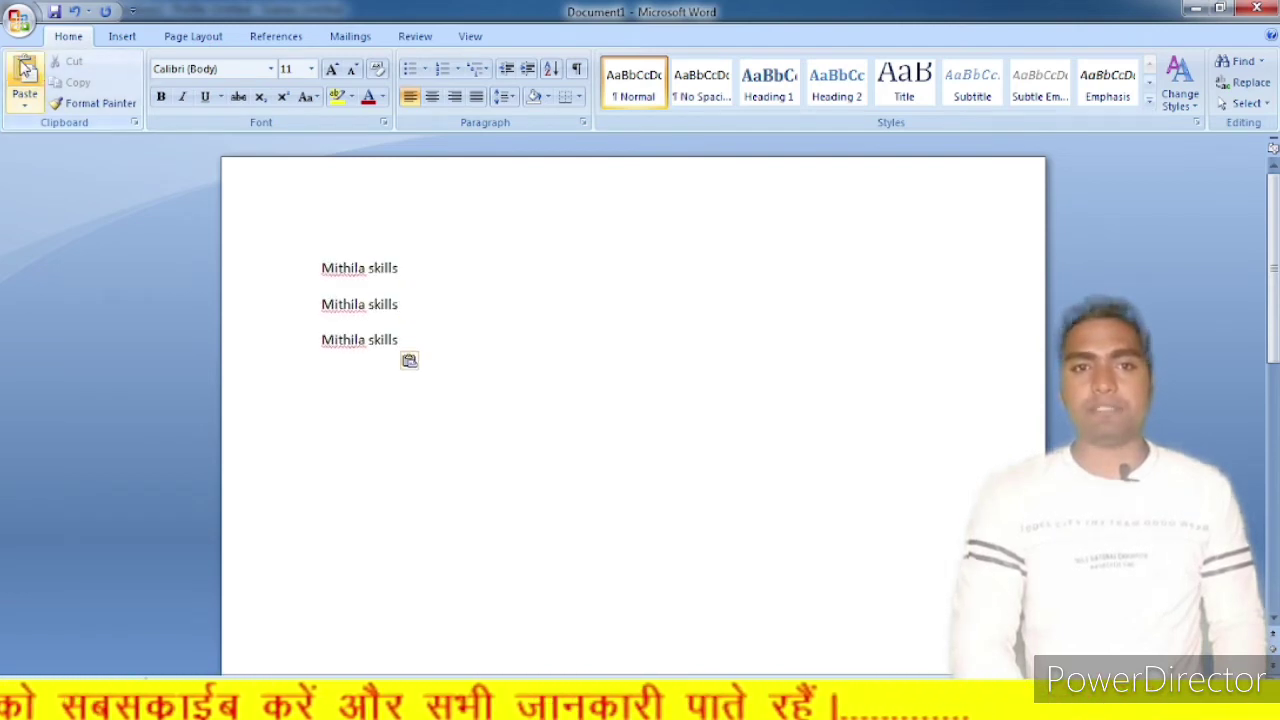
{"action": "left_click", "coordinate": [24, 68]}
{"action": "left_click", "coordinate": [24, 68]}
{"action": "left_click", "coordinate": [24, 68]}
{"action": "left_click", "coordinate": [24, 68]}
{"action": "left_click", "coordinate": [24, 68]}
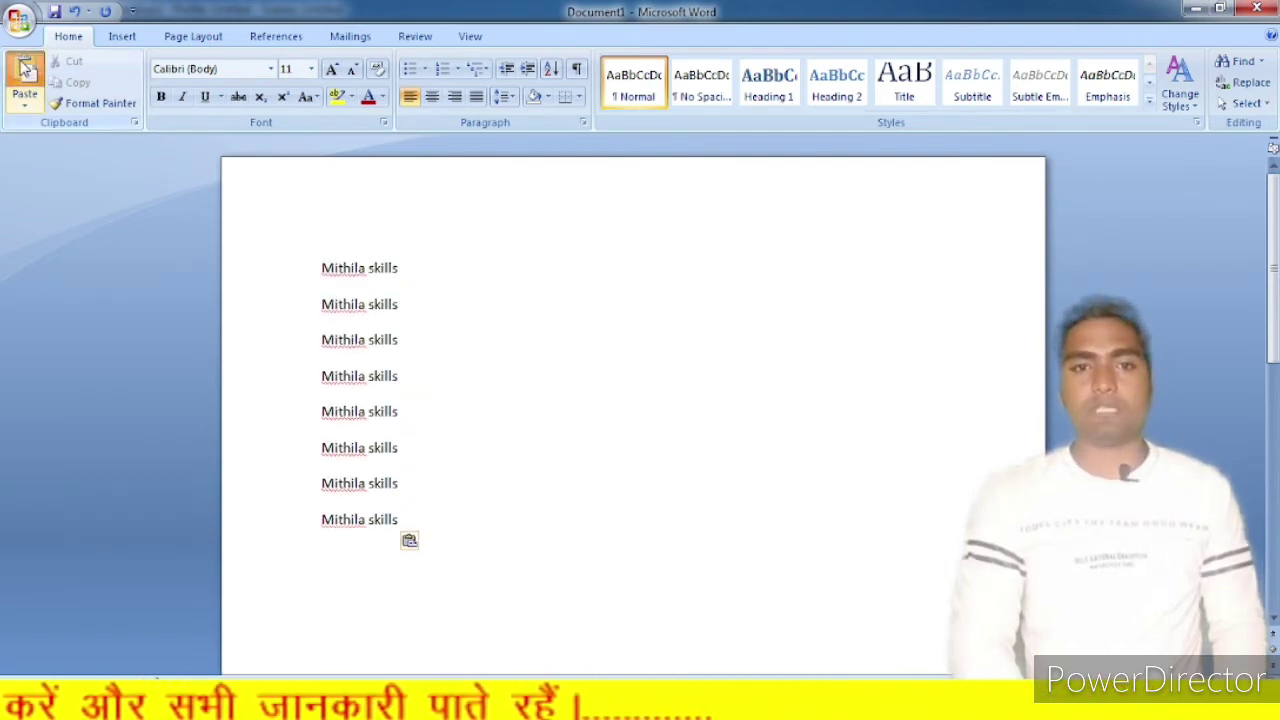
{"action": "left_click", "coordinate": [24, 68]}
{"action": "left_click", "coordinate": [24, 68]}
{"action": "left_click", "coordinate": [24, 68]}
{"action": "scroll", "coordinate": [411, 408], "scroll_direction": "down", "scroll_amount": 3}
{"action": "scroll", "coordinate": [411, 408], "scroll_direction": "down", "scroll_amount": 1}
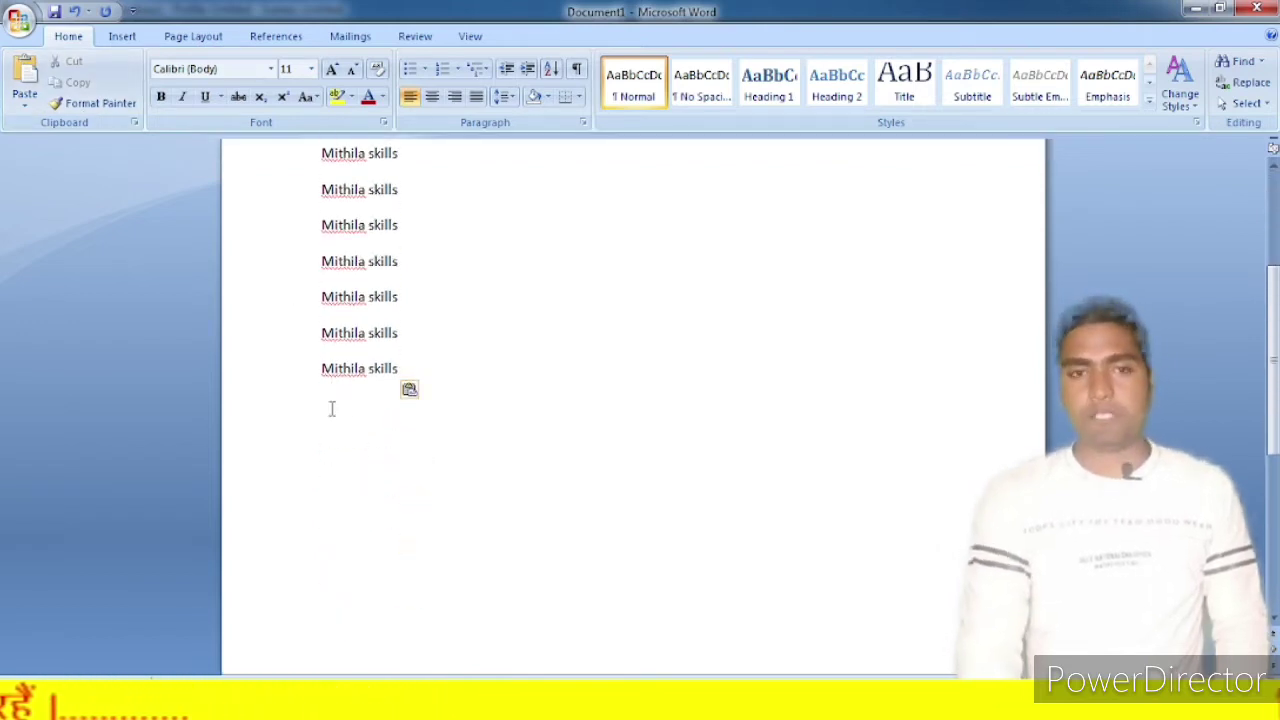
Add several blank lines below the list and paste one more "Mithila skills" there
{"action": "key", "text": "Return"}
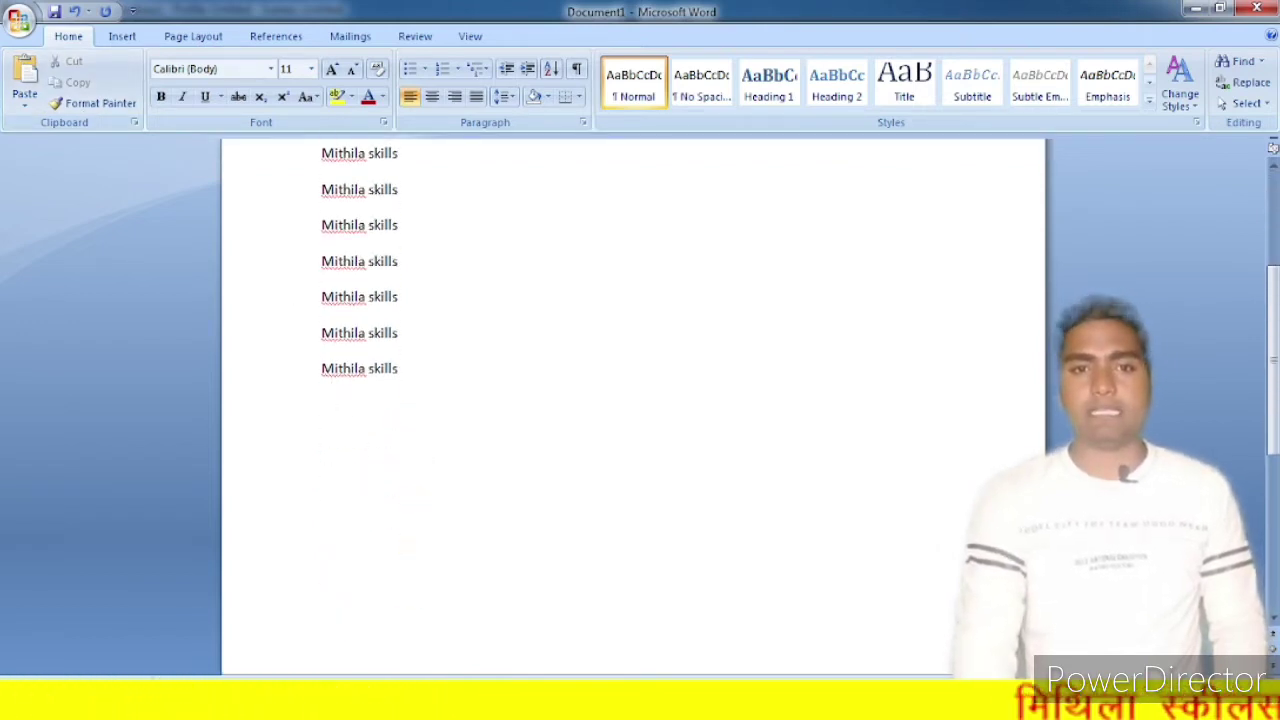
{"action": "left_click", "coordinate": [27, 90]}
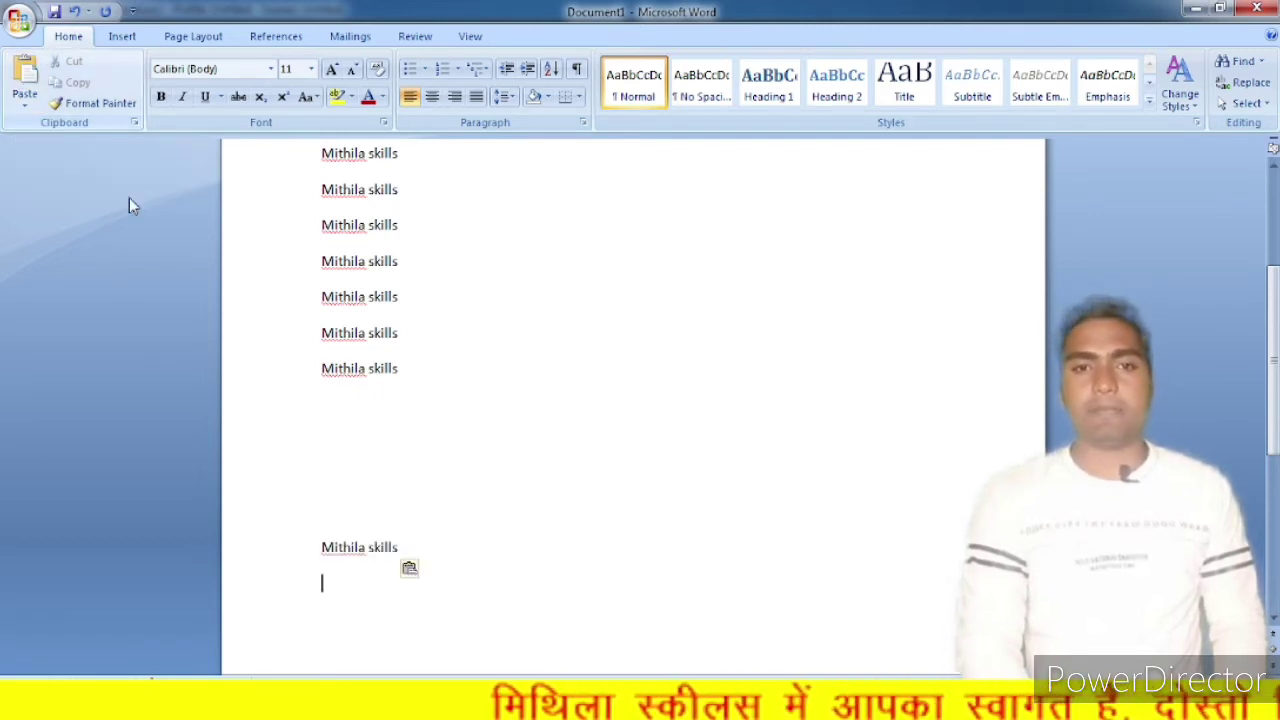
{"action": "scroll", "coordinate": [470, 492], "scroll_direction": "down", "scroll_amount": 1}
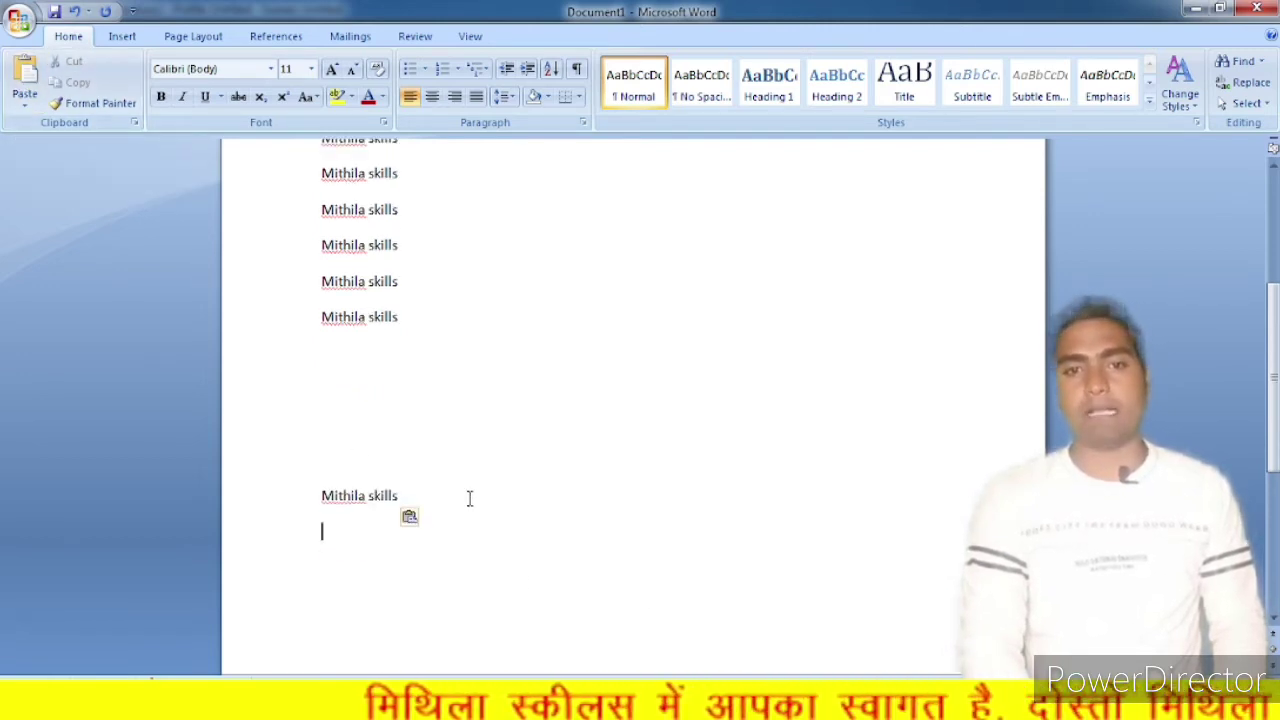
Paste another "Mithila skills" in the blank area between the list and the lowest copy, near the middle of the page width
{"action": "left_click", "coordinate": [365, 411]}
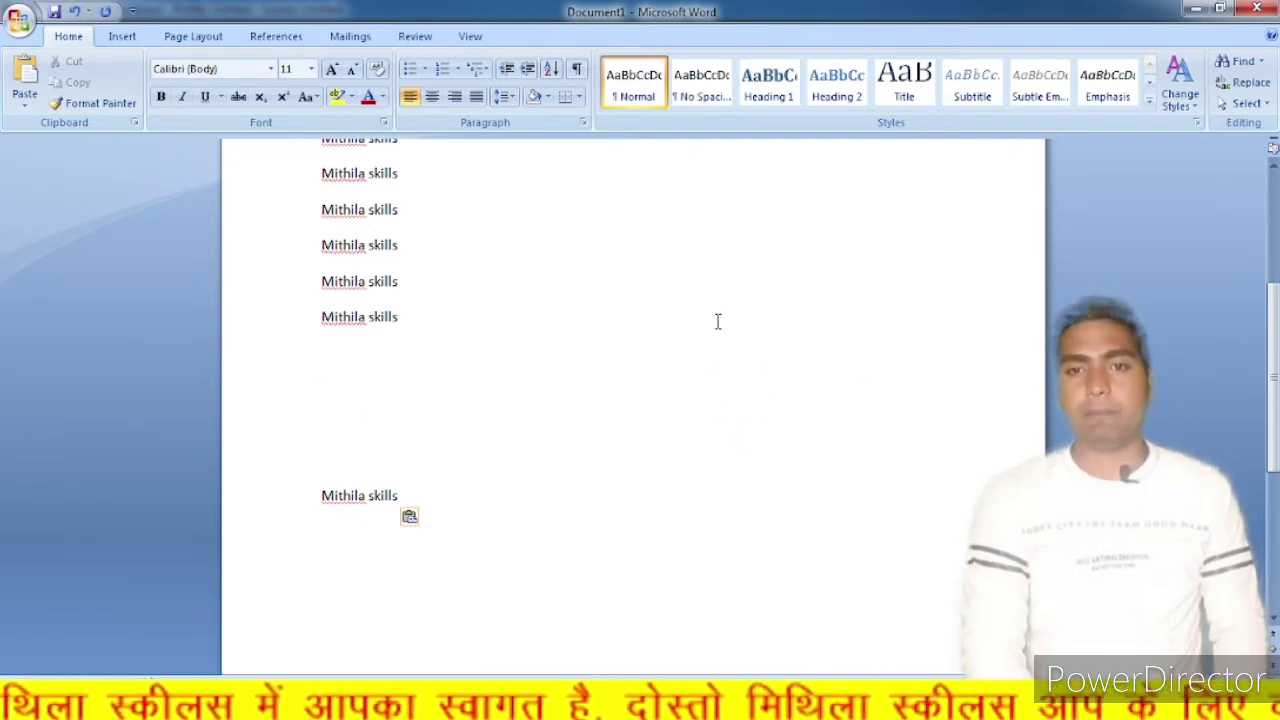
{"action": "mouse_move", "coordinate": [4, 196]}
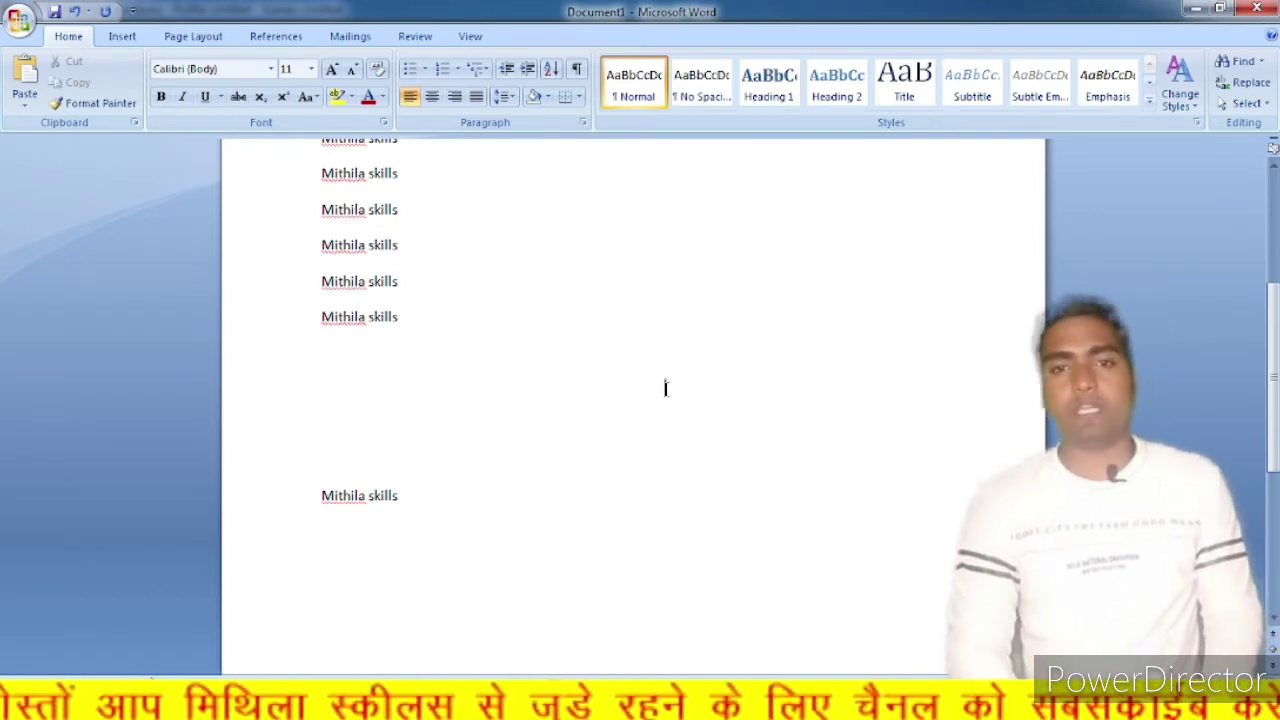
{"action": "left_click", "coordinate": [665, 388]}
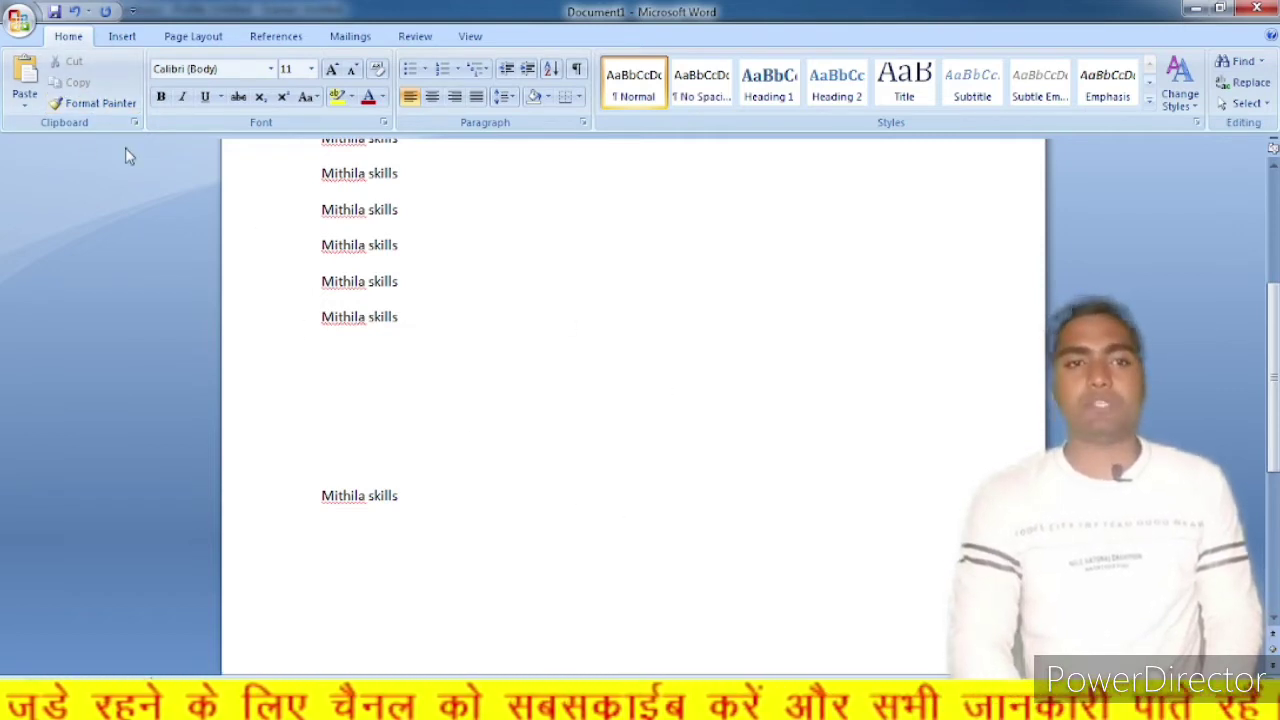
{"action": "left_click", "coordinate": [24, 84]}
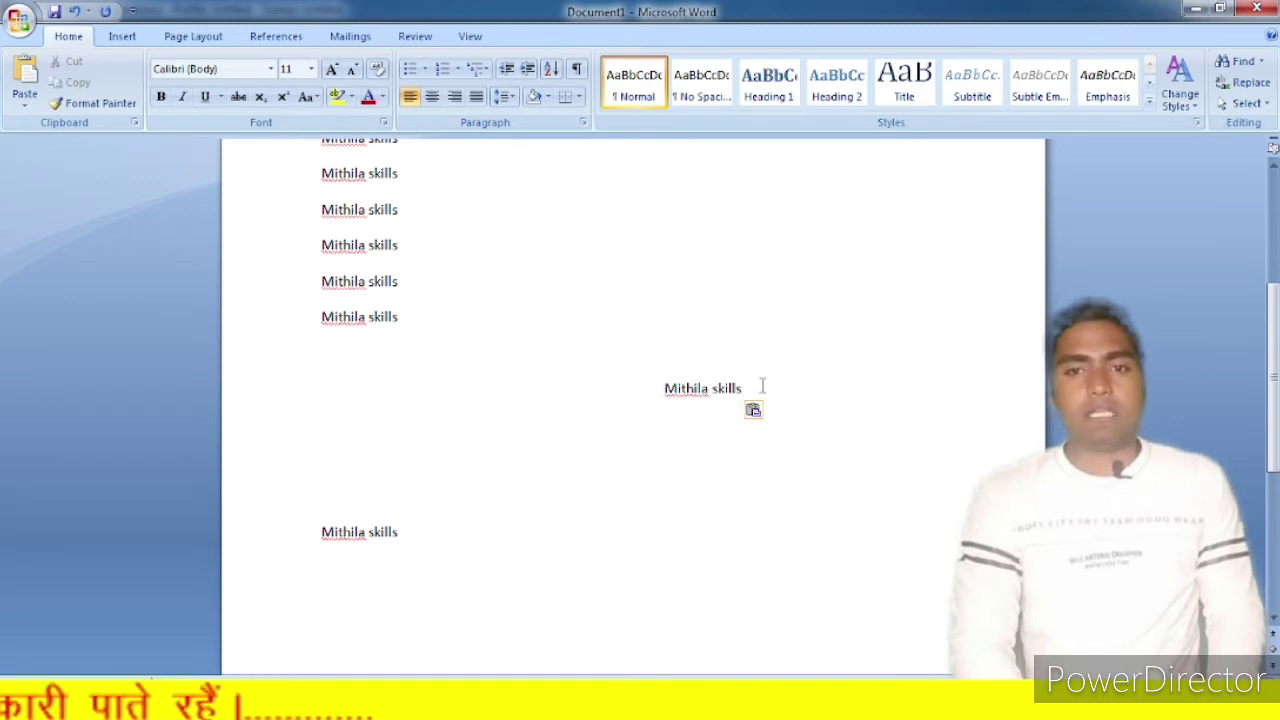
{"action": "left_click", "coordinate": [654, 456]}
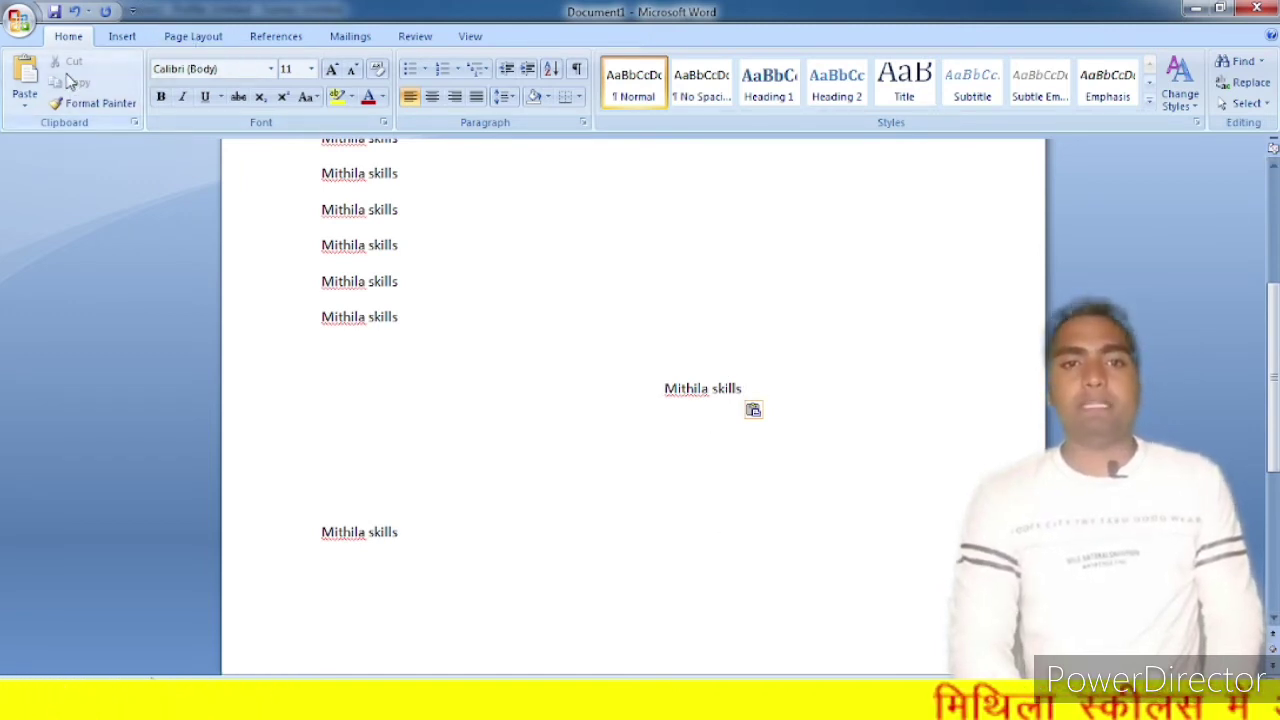
Delete the two scattered copies and the blank lines below the "Mithila skills" list
{"action": "left_click_drag", "start_coordinate": [346, 355], "coordinate": [706, 607]}
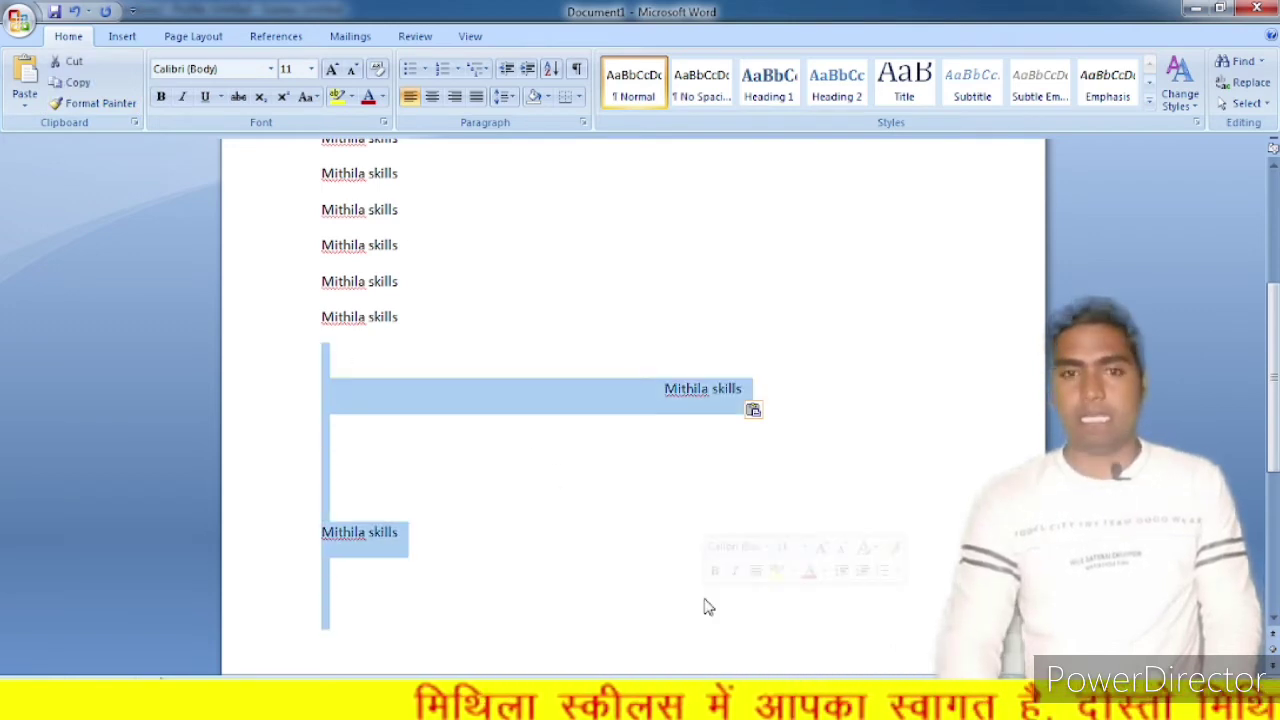
{"action": "key", "text": "Delete"}
{"action": "key", "text": "ctrl+v"}
{"action": "key", "text": "ctrl+v"}
{"action": "key", "text": "ctrl+v"}
{"action": "key", "text": "ctrl+v"}
{"action": "key", "text": "ctrl+v"}
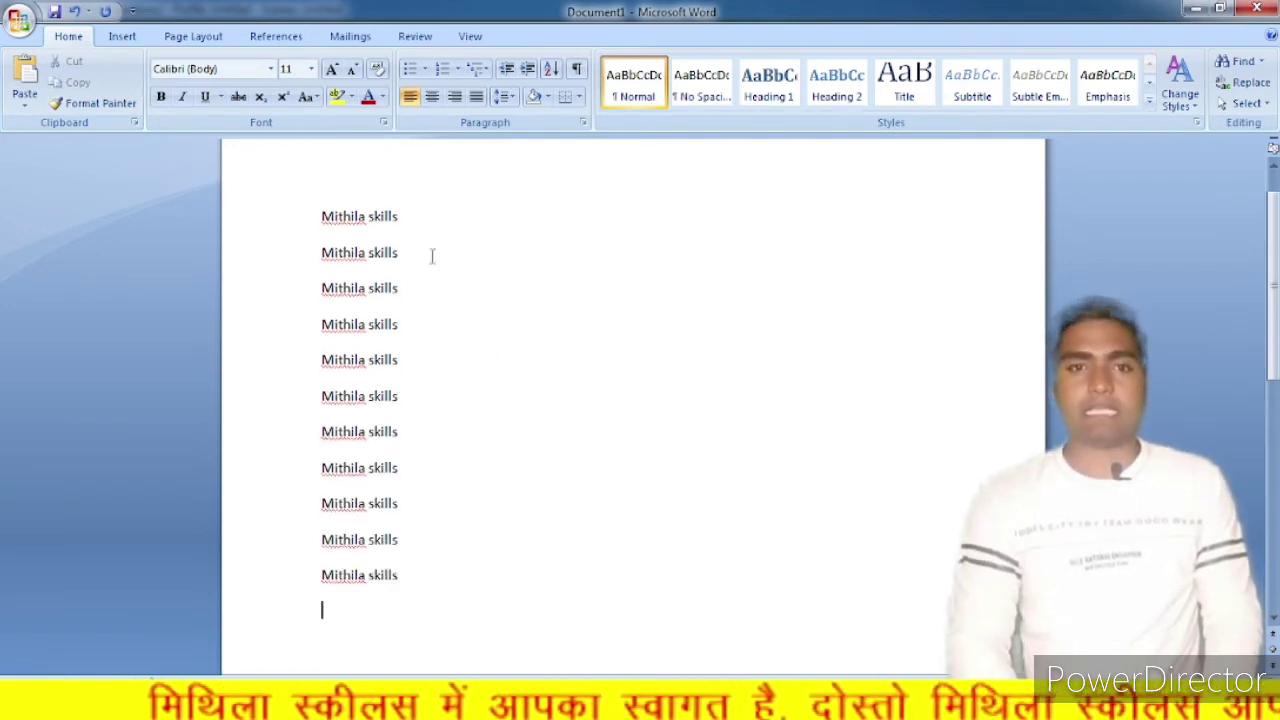
Copy all eleven "Mithila skills" lines and paste the block on a new line below the list
{"action": "left_click_drag", "start_coordinate": [320, 212], "coordinate": [392, 578]}
{"action": "key", "text": "ctrl+c"}
{"action": "scroll", "coordinate": [385, 499], "scroll_direction": "down", "scroll_amount": 1}
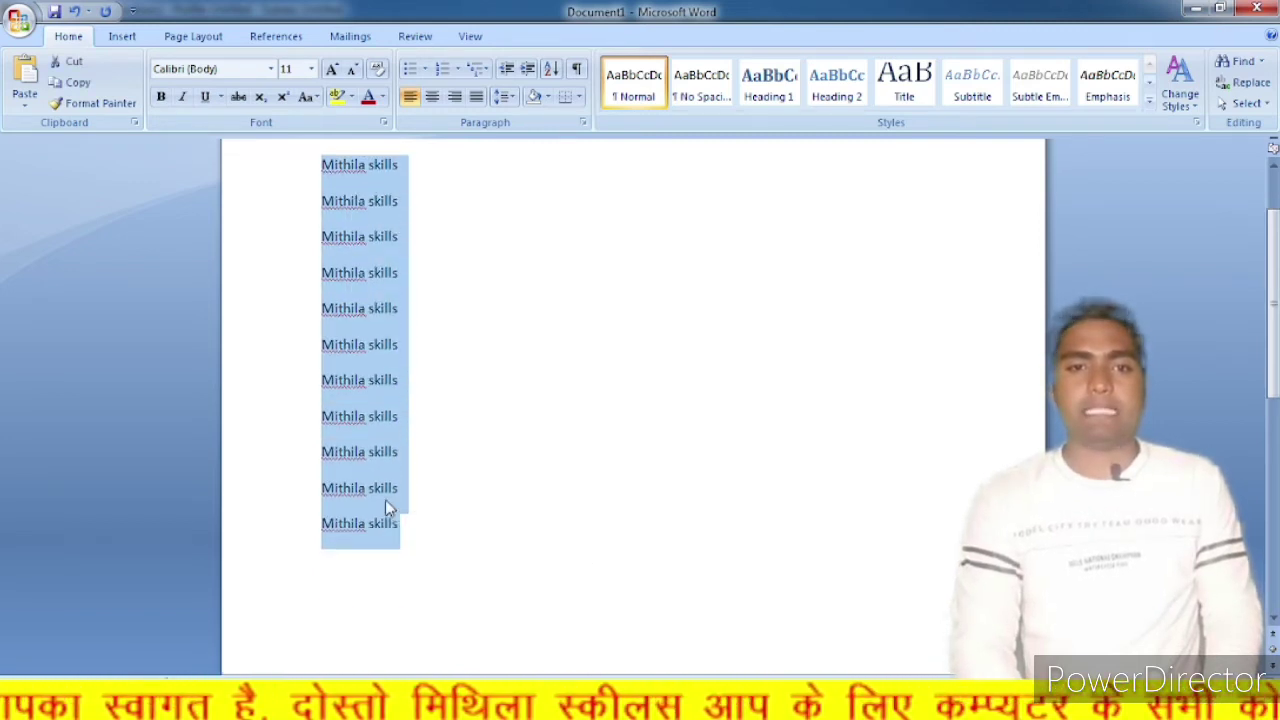
{"action": "scroll", "coordinate": [385, 499], "scroll_direction": "up", "scroll_amount": 2}
{"action": "scroll", "coordinate": [395, 328], "scroll_direction": "down", "scroll_amount": 3}
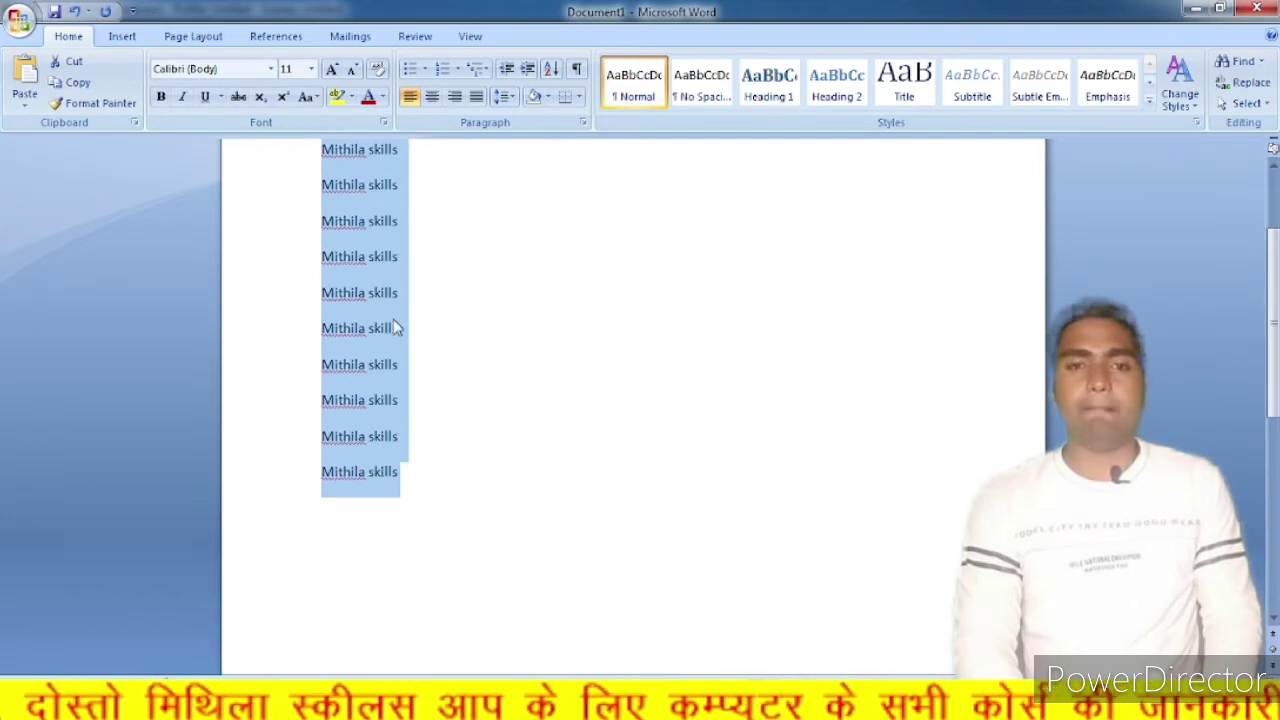
{"action": "scroll", "coordinate": [371, 207], "scroll_direction": "down", "scroll_amount": 9}
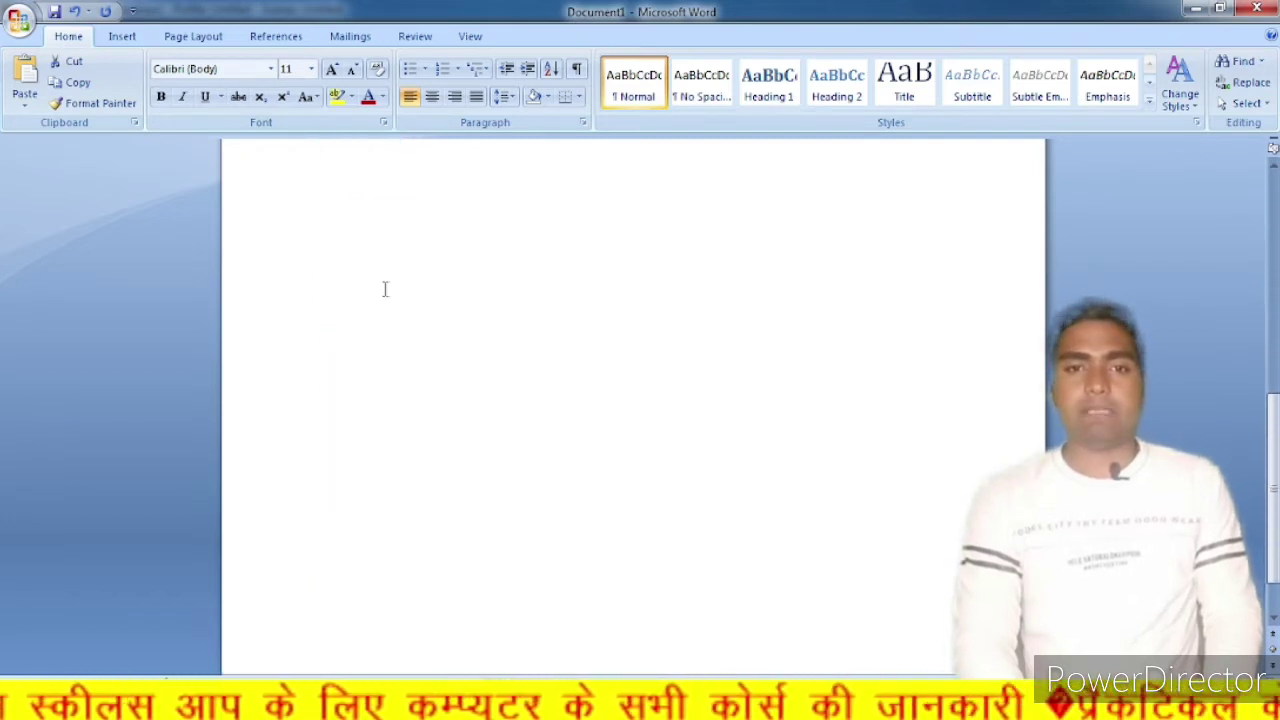
{"action": "scroll", "coordinate": [385, 289], "scroll_direction": "down", "scroll_amount": 1}
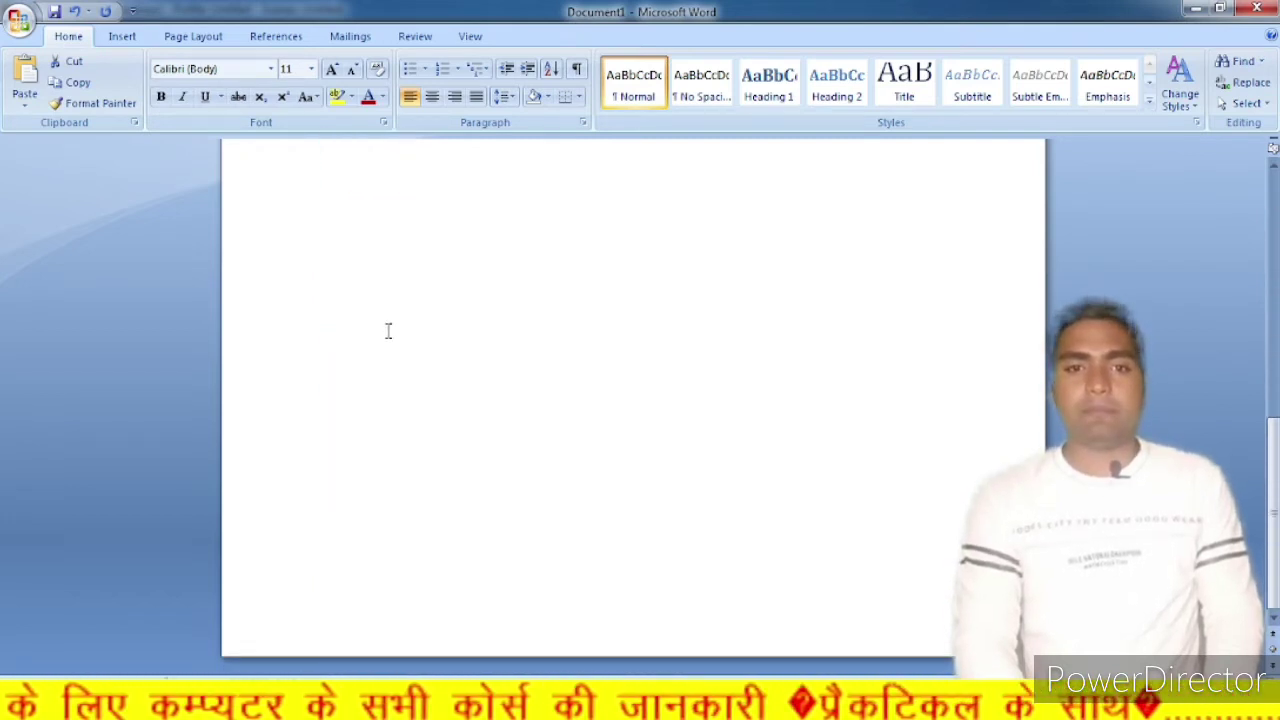
{"action": "scroll", "coordinate": [386, 331], "scroll_direction": "up", "scroll_amount": 8}
{"action": "scroll", "coordinate": [386, 330], "scroll_direction": "up", "scroll_amount": 1}
{"action": "scroll", "coordinate": [386, 330], "scroll_direction": "down", "scroll_amount": 9}
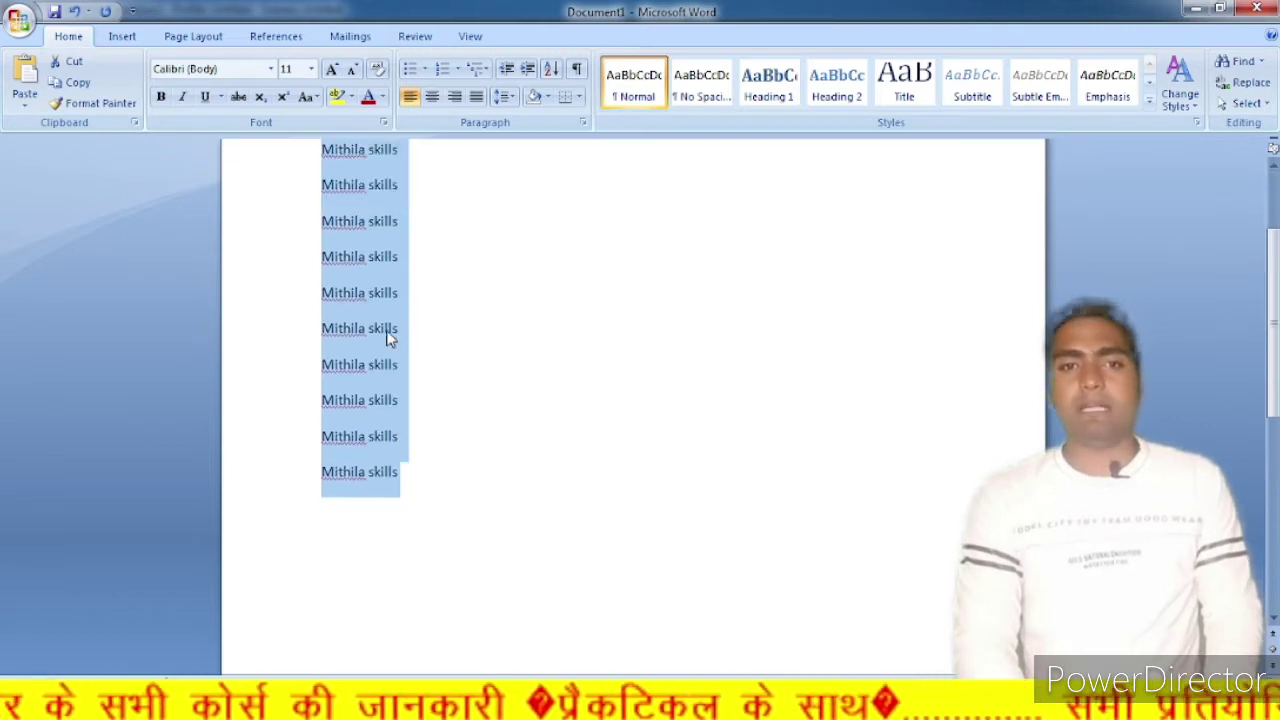
{"action": "scroll", "coordinate": [388, 331], "scroll_direction": "up", "scroll_amount": 5}
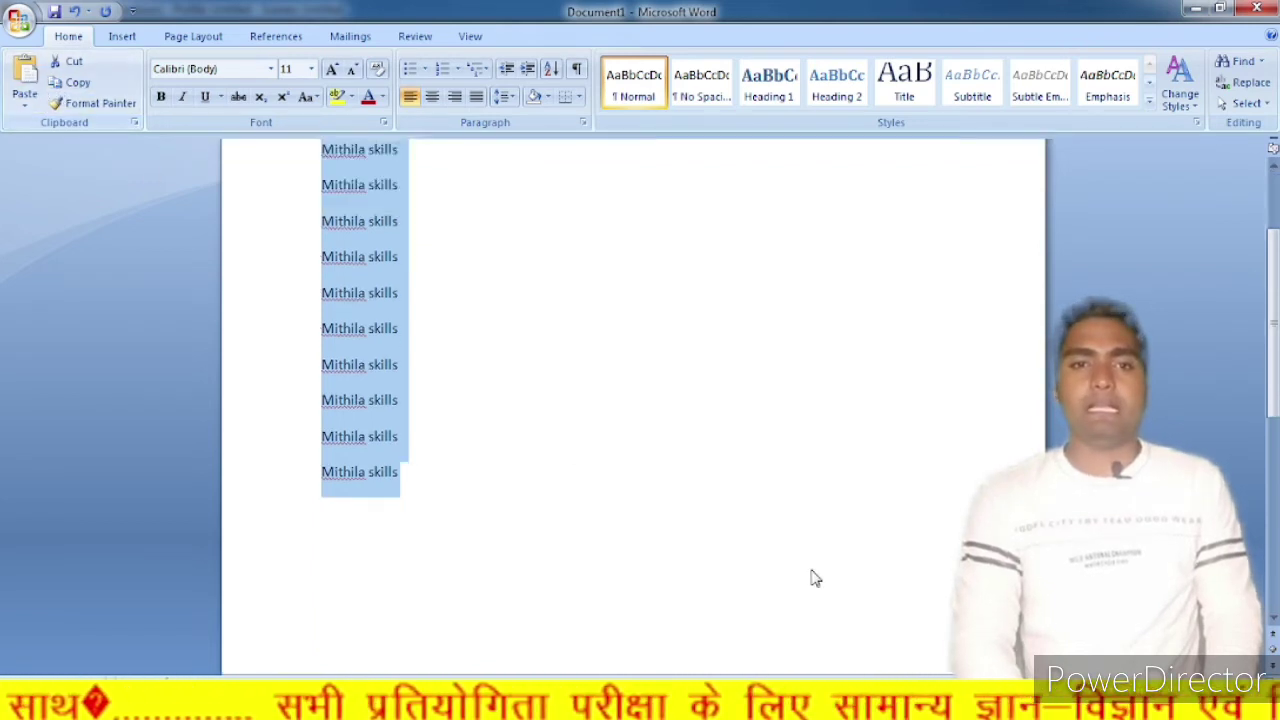
{"action": "scroll", "coordinate": [814, 577], "scroll_direction": "down", "scroll_amount": 5}
{"action": "left_click", "coordinate": [411, 380]}
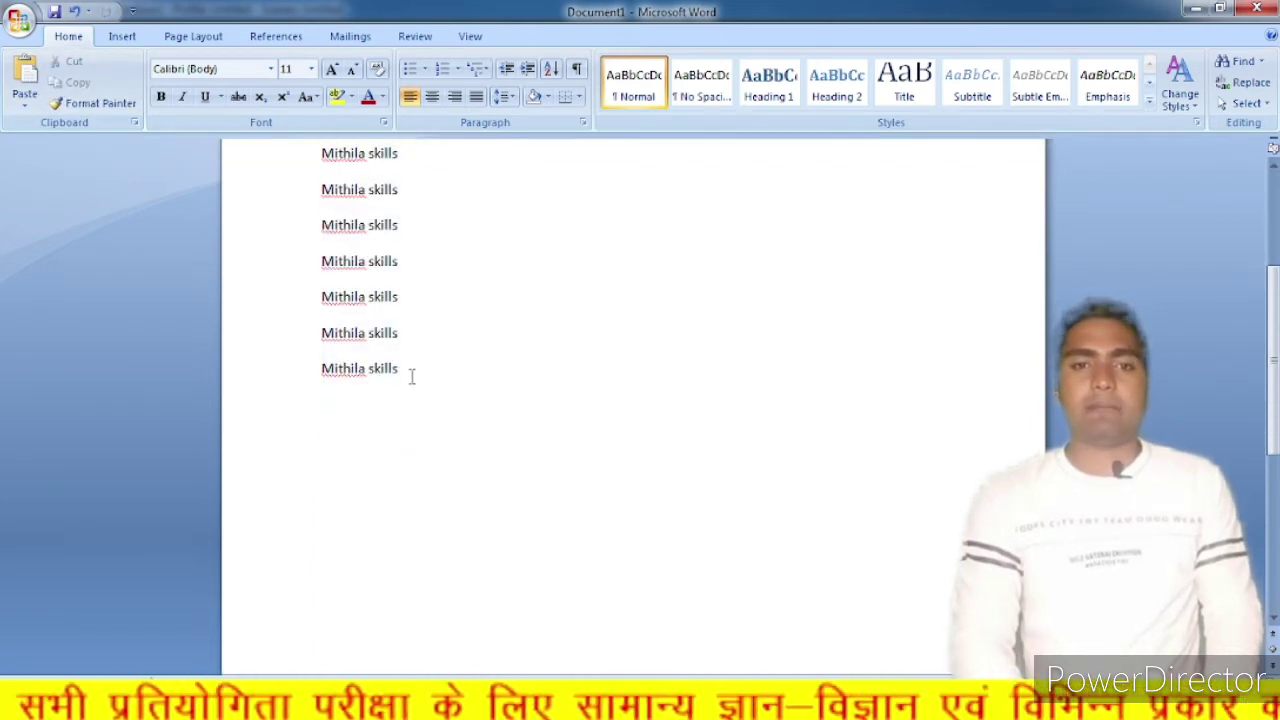
{"action": "key", "text": "Return"}
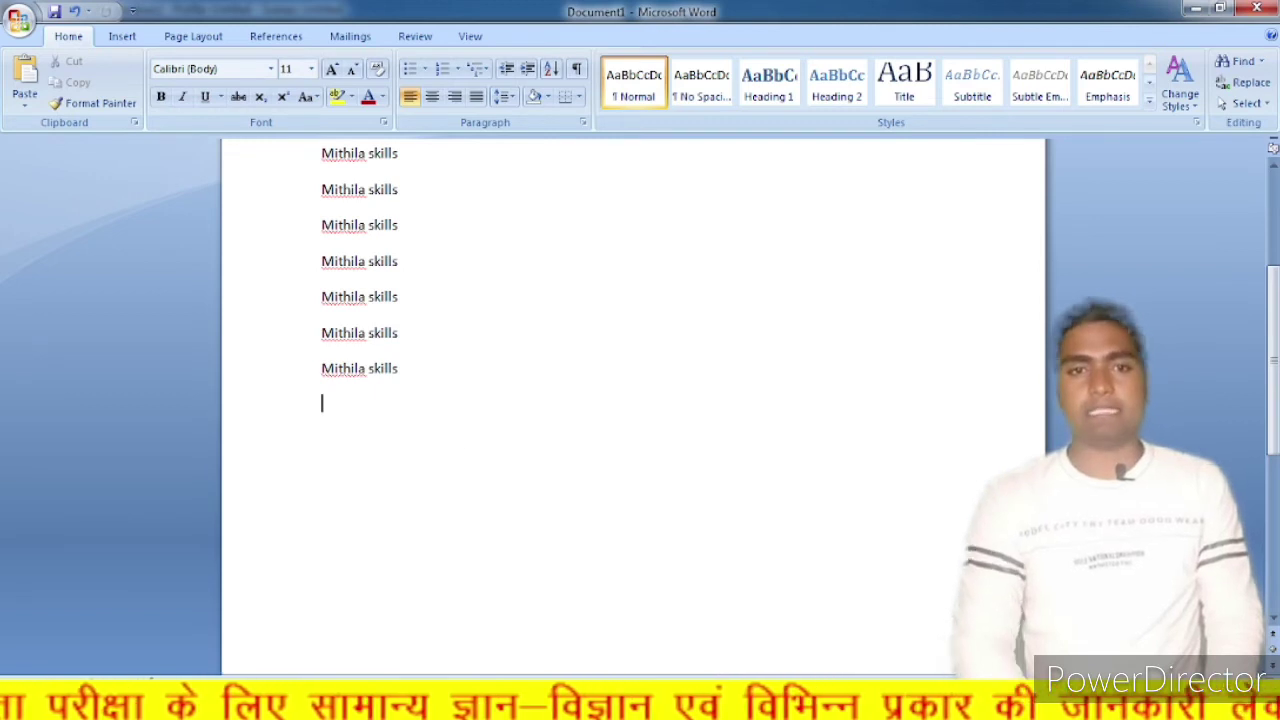
{"action": "left_click", "coordinate": [25, 75]}
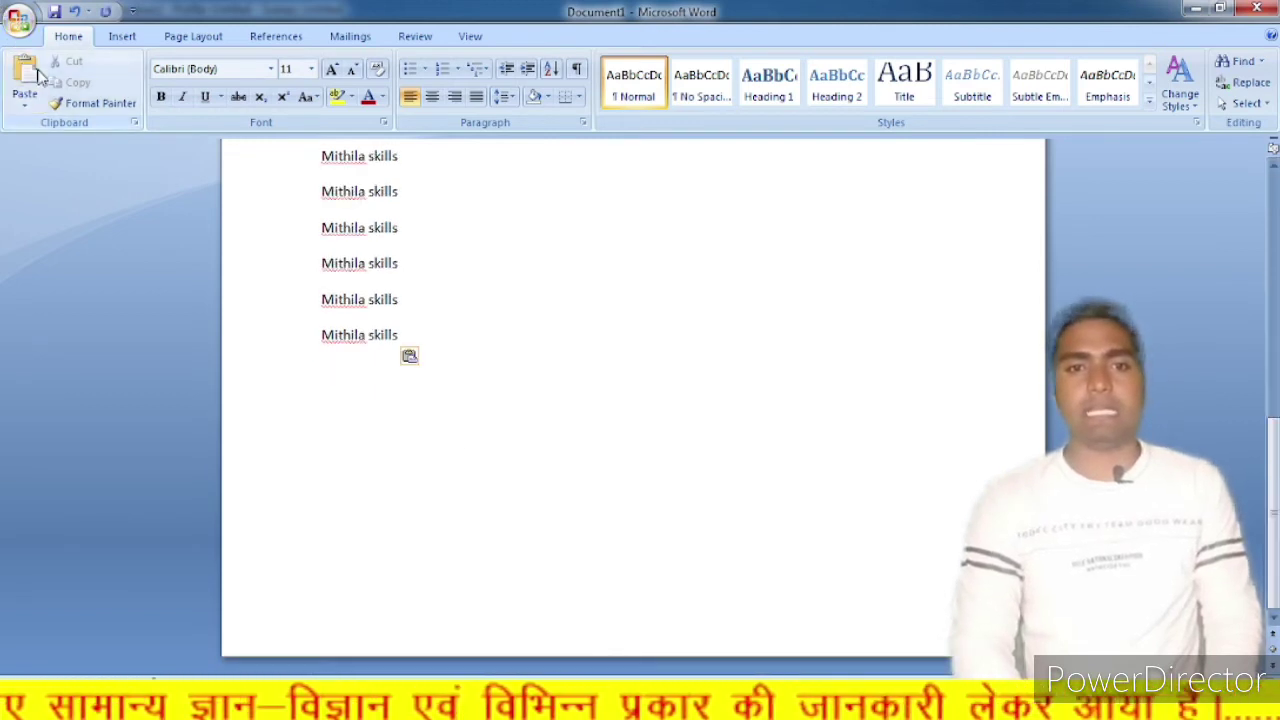
Paste the copied block of "Mithila skills" lines once more at the end of the document
{"action": "scroll", "coordinate": [424, 338], "scroll_direction": "up", "scroll_amount": 9}
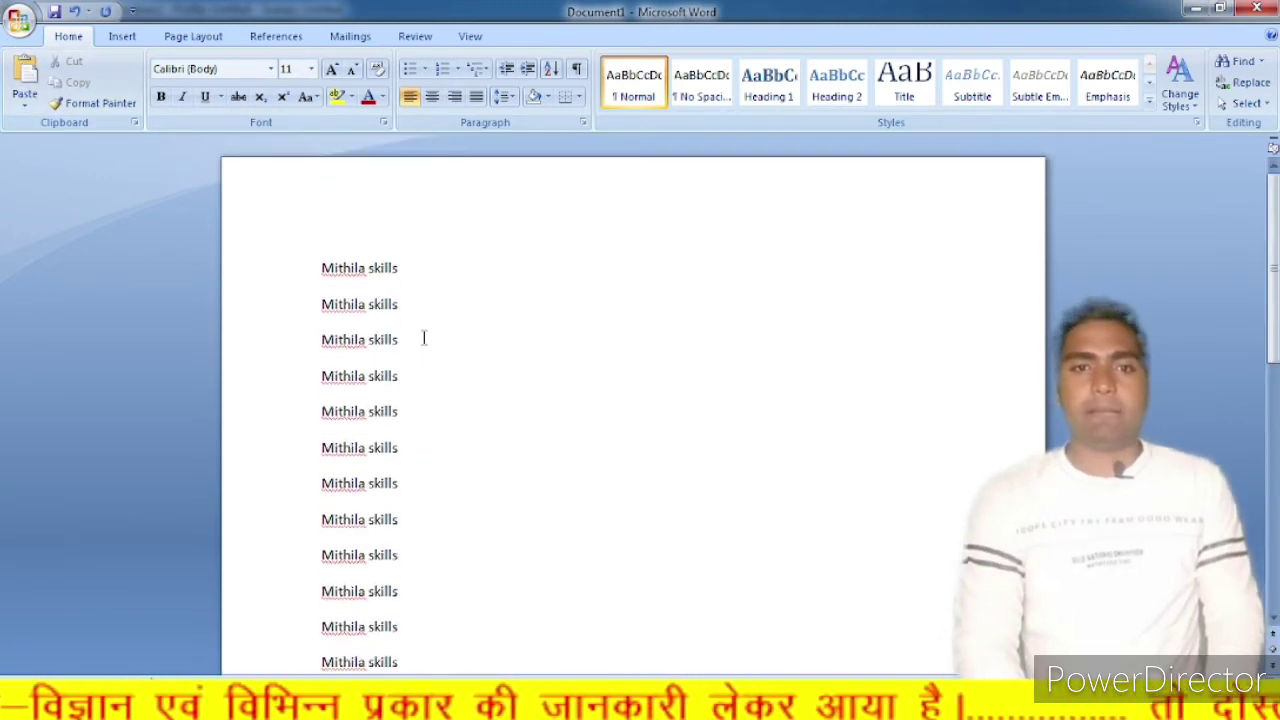
{"action": "scroll", "coordinate": [424, 338], "scroll_direction": "down", "scroll_amount": 9}
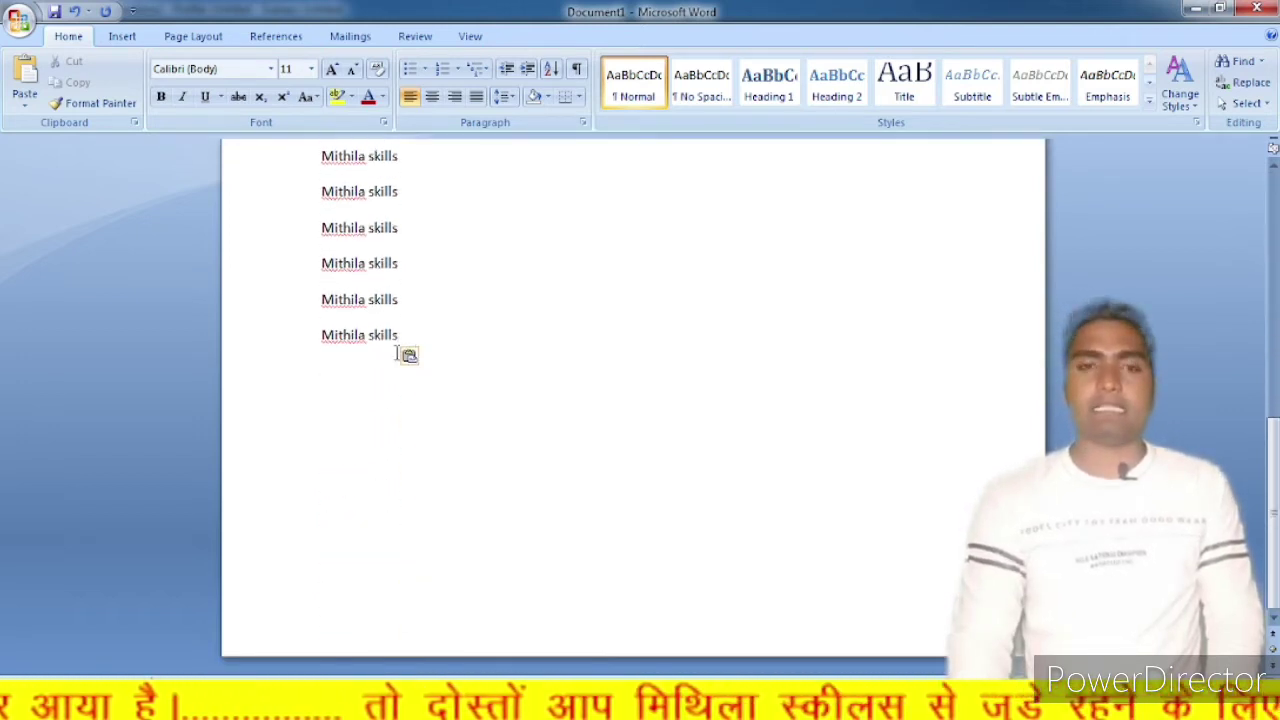
{"action": "key", "text": "Return"}
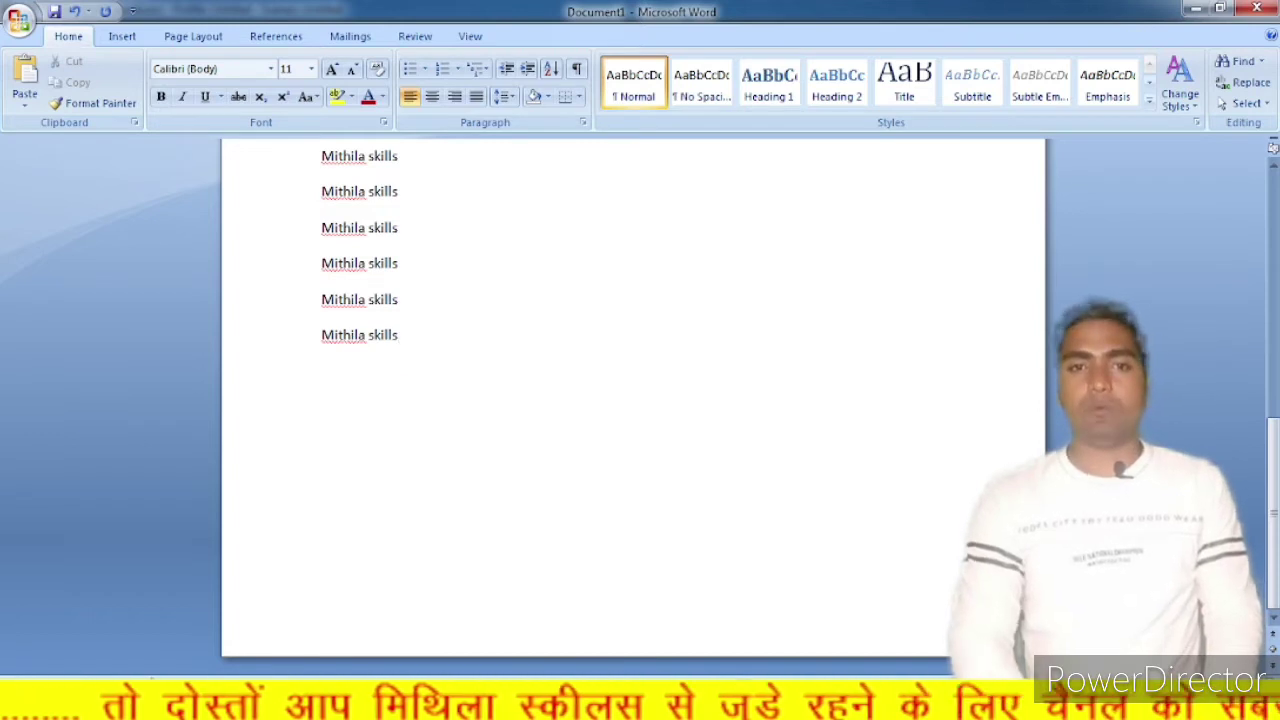
{"action": "left_click", "coordinate": [31, 77]}
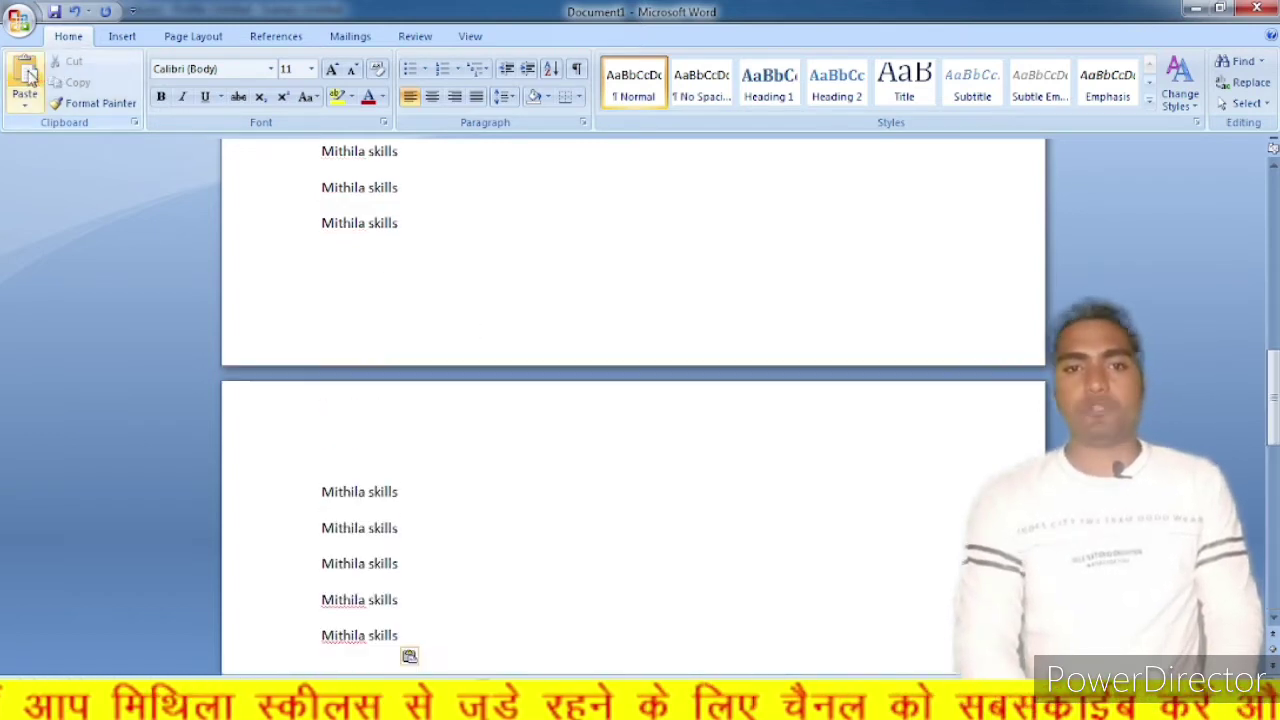
{"action": "scroll", "coordinate": [572, 384], "scroll_direction": "up", "scroll_amount": 4}
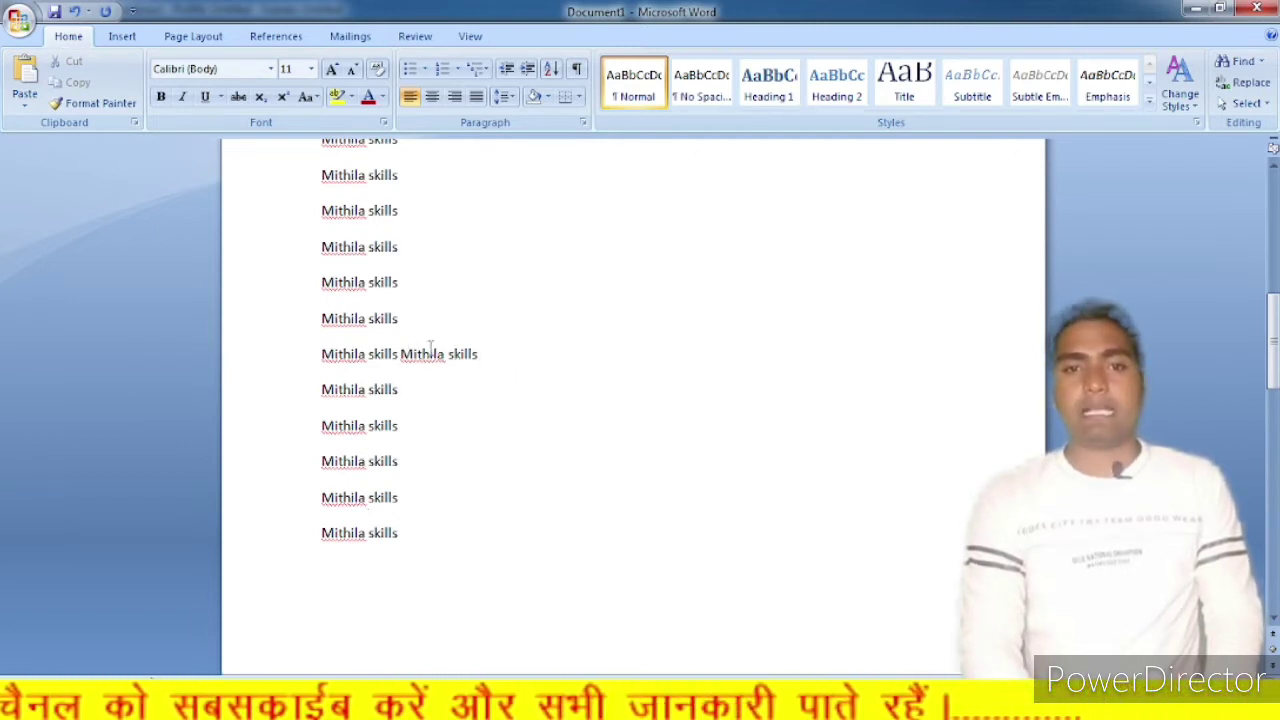
Copy the third-from-last "Mithila skills" line on the page that contains the doubled entry
{"action": "left_click_drag", "start_coordinate": [322, 389], "coordinate": [437, 440]}
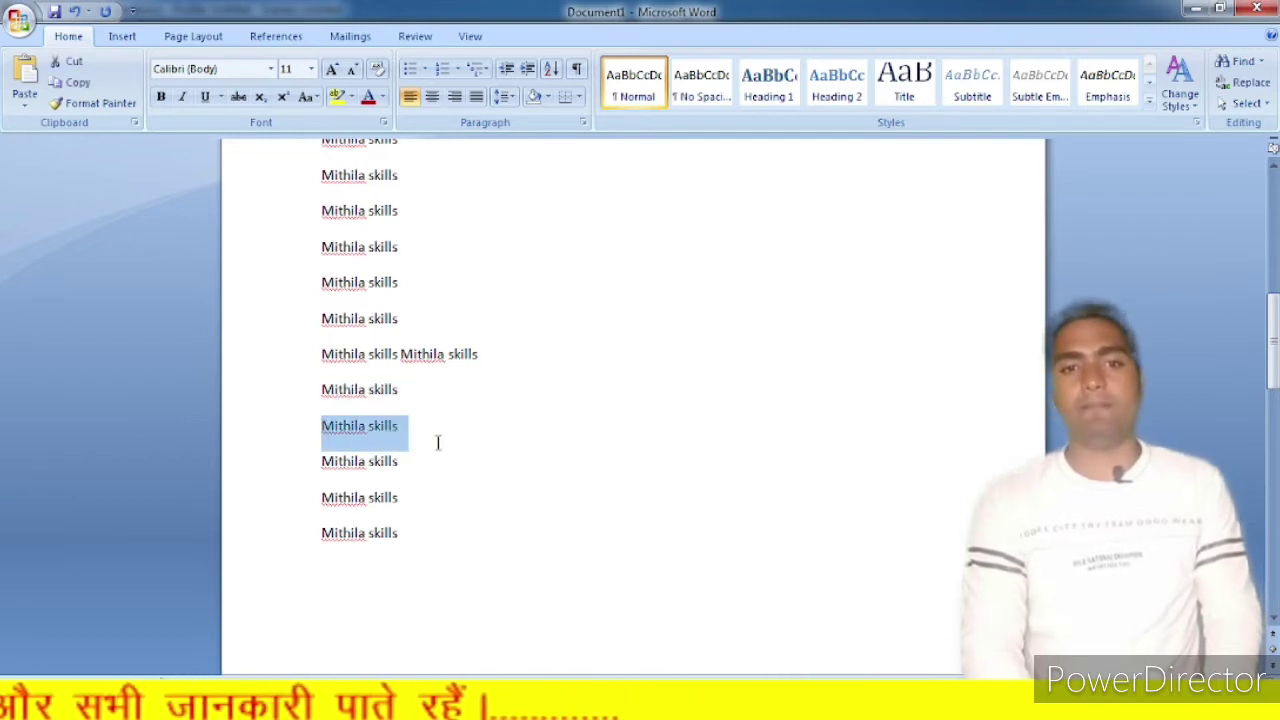
{"action": "left_click", "coordinate": [320, 460]}
{"action": "left_click_drag", "start_coordinate": [320, 460], "coordinate": [426, 462]}
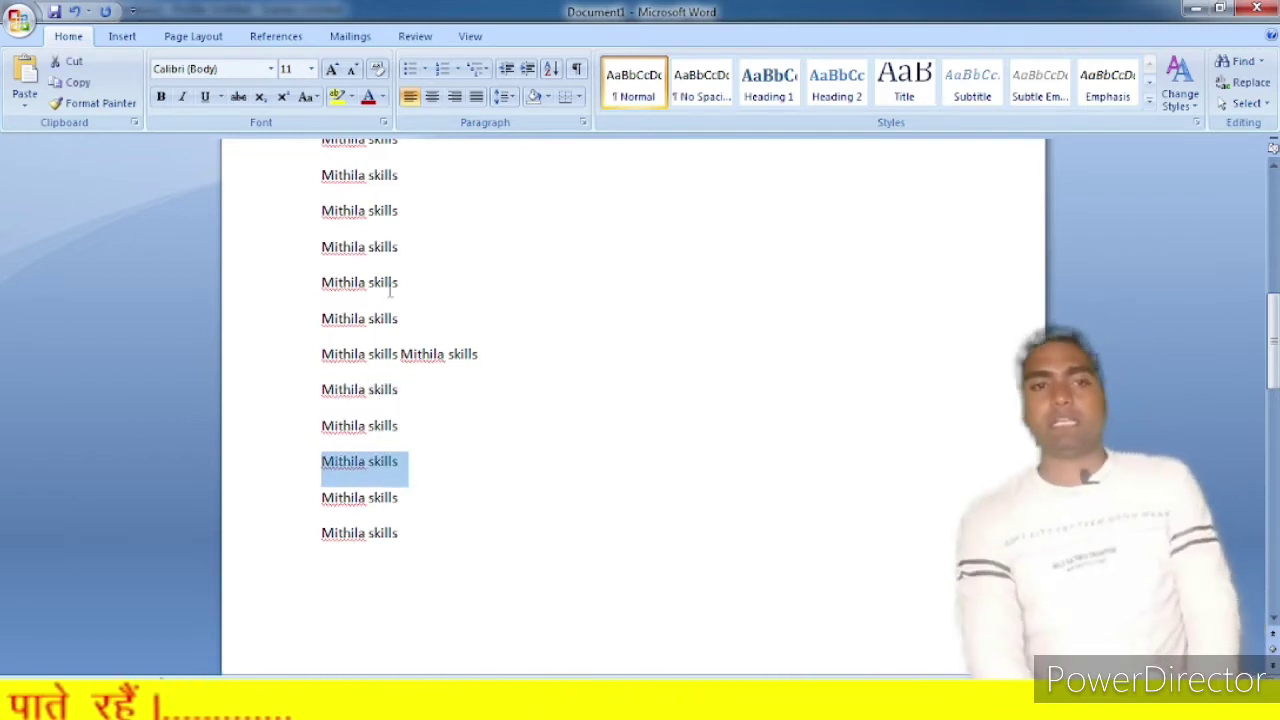
{"action": "left_click", "coordinate": [78, 85]}
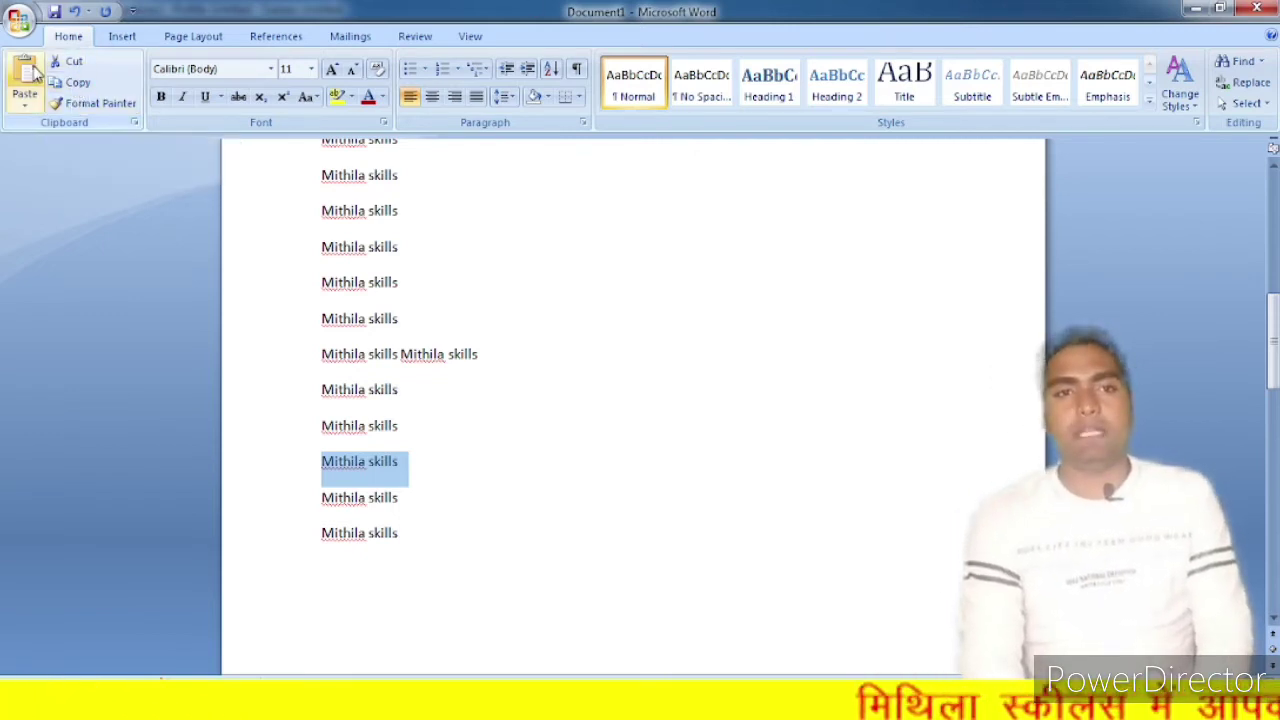
{"action": "left_click", "coordinate": [414, 471]}
{"action": "left_click_drag", "start_coordinate": [408, 462], "coordinate": [321, 463]}
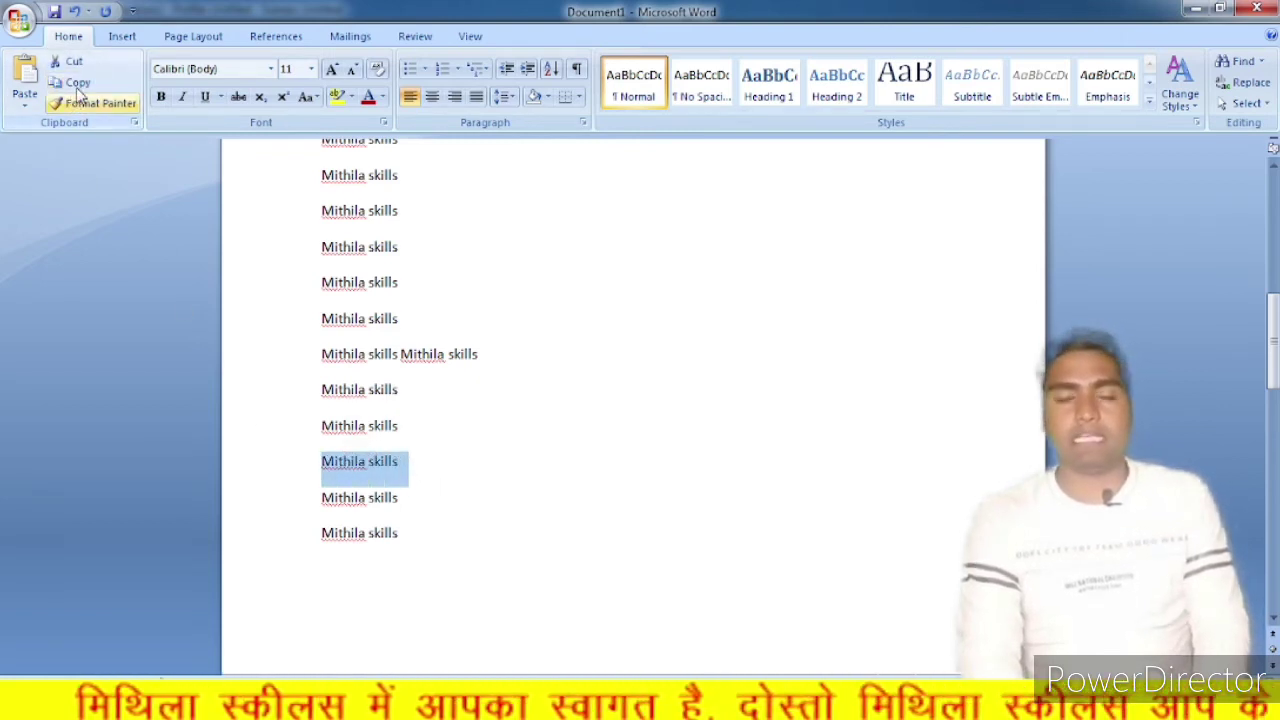
Paste the copied "Mithila skills" in the blank area below the document's last line, close to the page's right margin
{"action": "scroll", "coordinate": [344, 426], "scroll_direction": "down", "scroll_amount": 10}
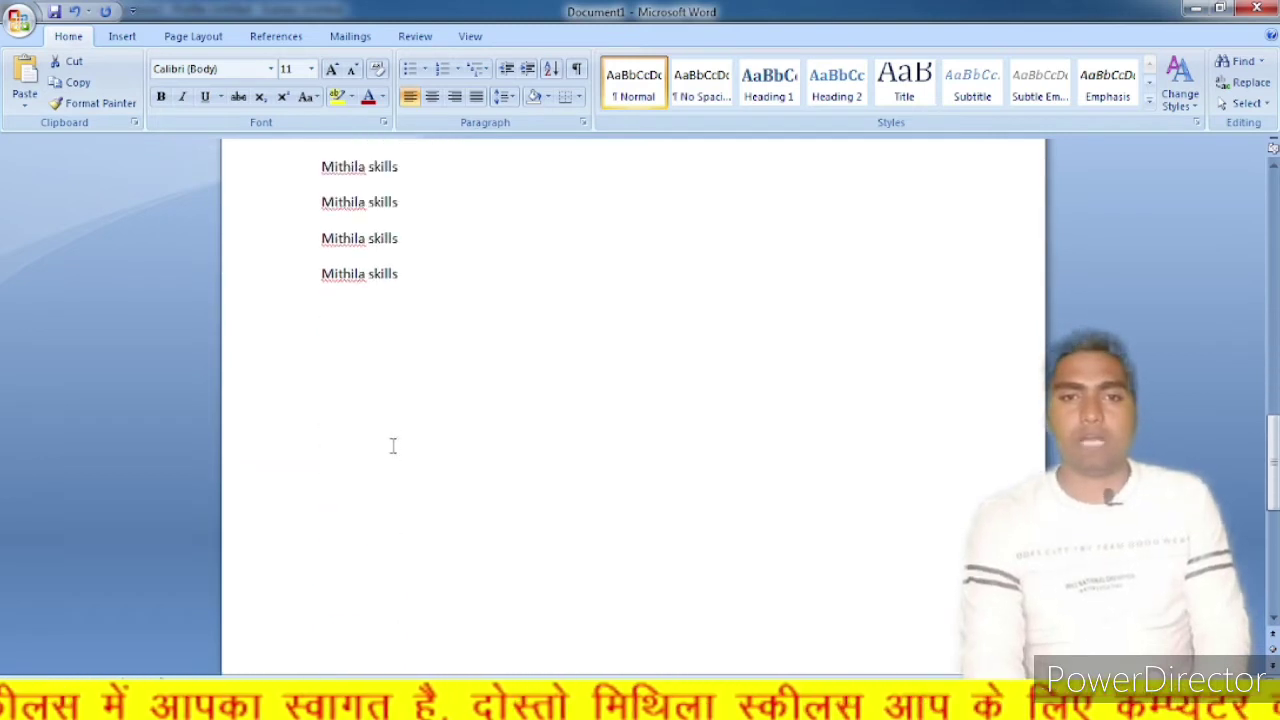
{"action": "left_click", "coordinate": [430, 288]}
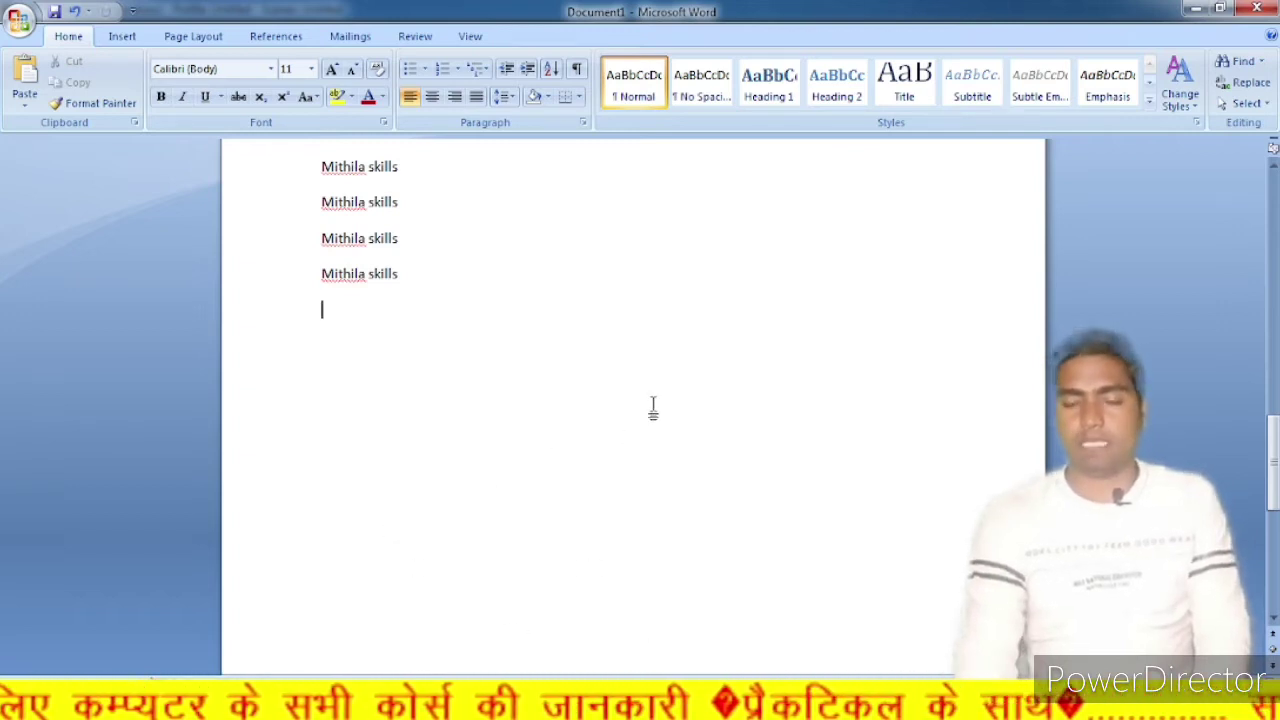
{"action": "key", "text": "Return"}
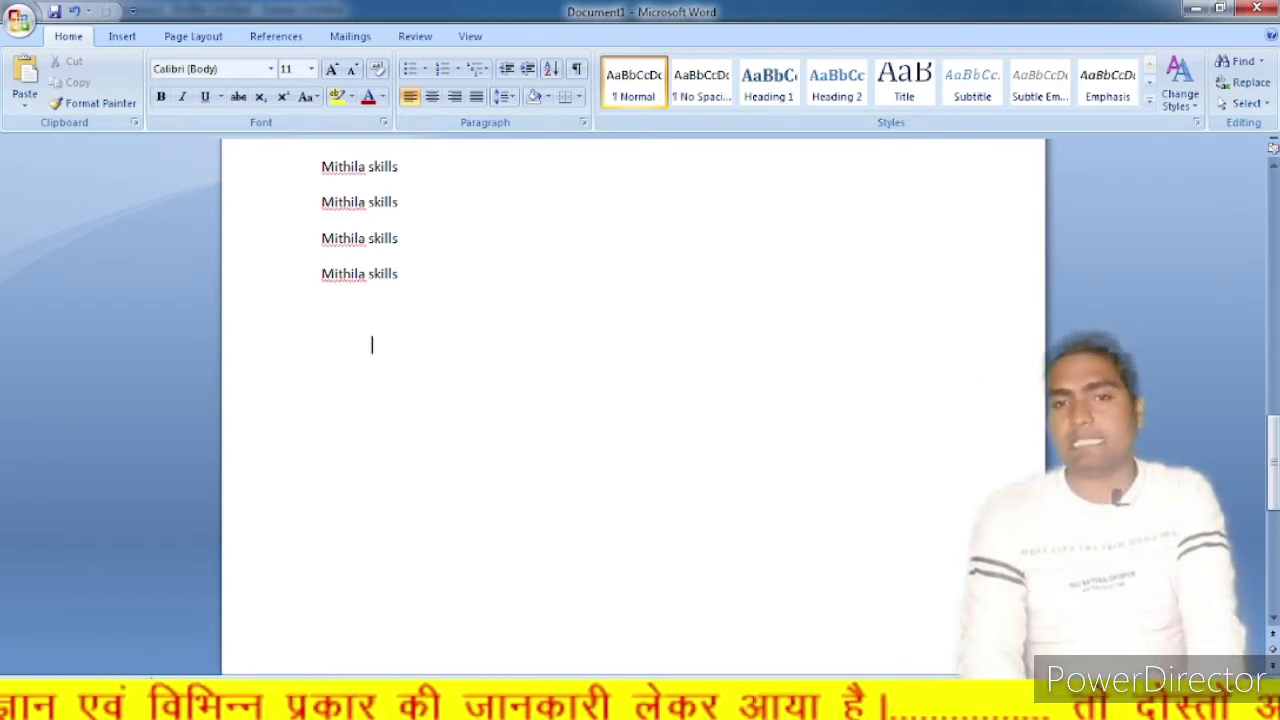
{"action": "key", "text": "ctrl+v"}
{"action": "key", "text": "ctrl+v"}
{"action": "key", "text": "ctrl+v"}
{"action": "key", "text": "ctrl+v"}
{"action": "key", "text": "ctrl+v"}
{"action": "key", "text": "ctrl+v"}
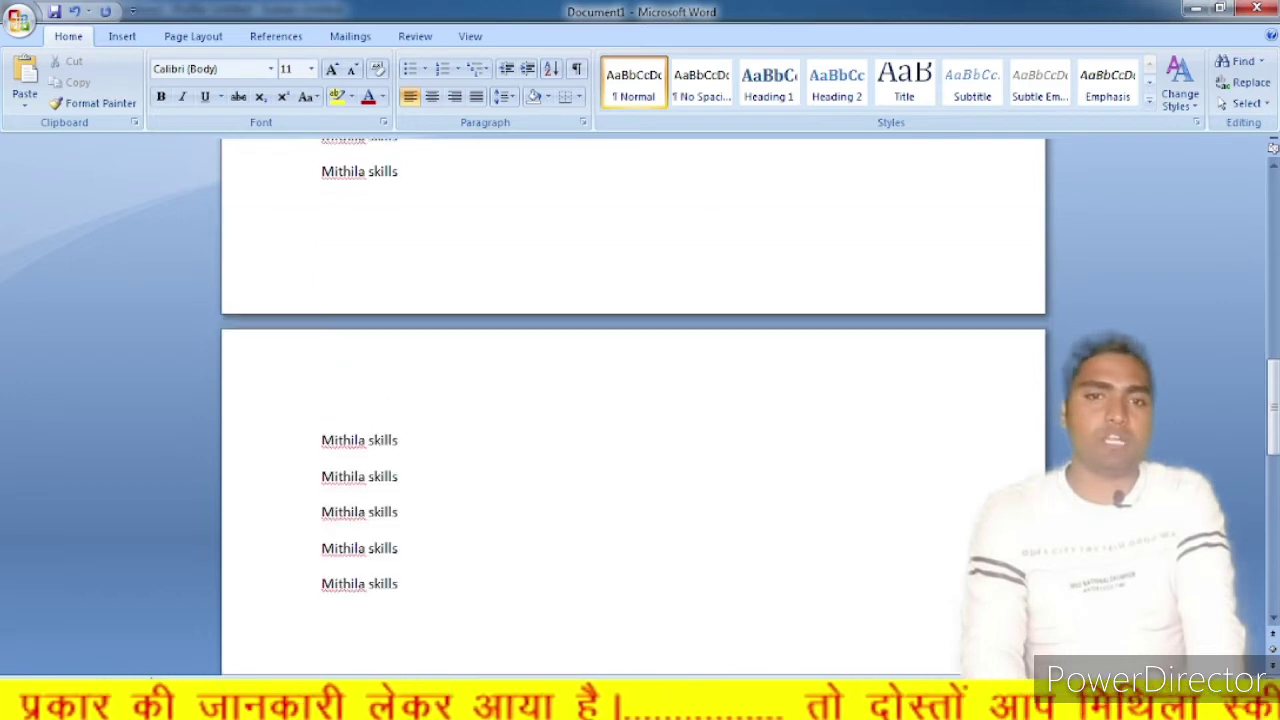
{"action": "scroll", "coordinate": [633, 400], "scroll_direction": "up", "scroll_amount": 10}
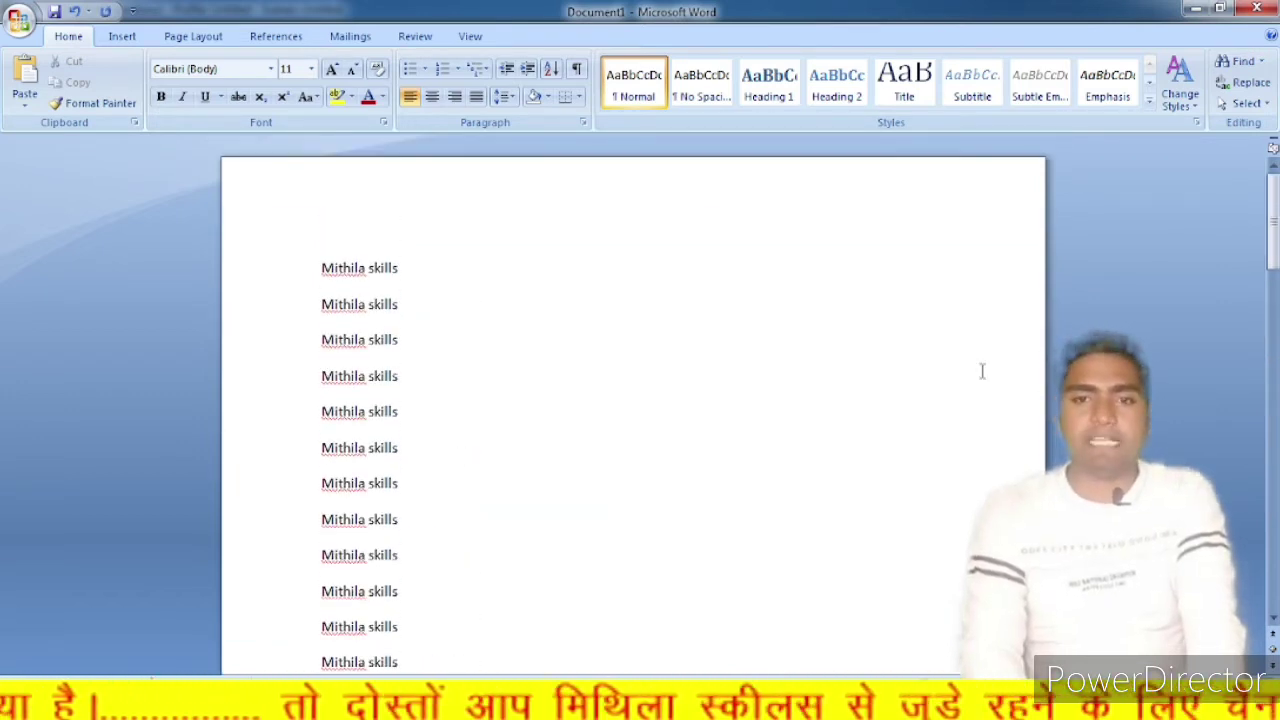
{"action": "scroll", "coordinate": [936, 357], "scroll_direction": "down", "scroll_amount": 10}
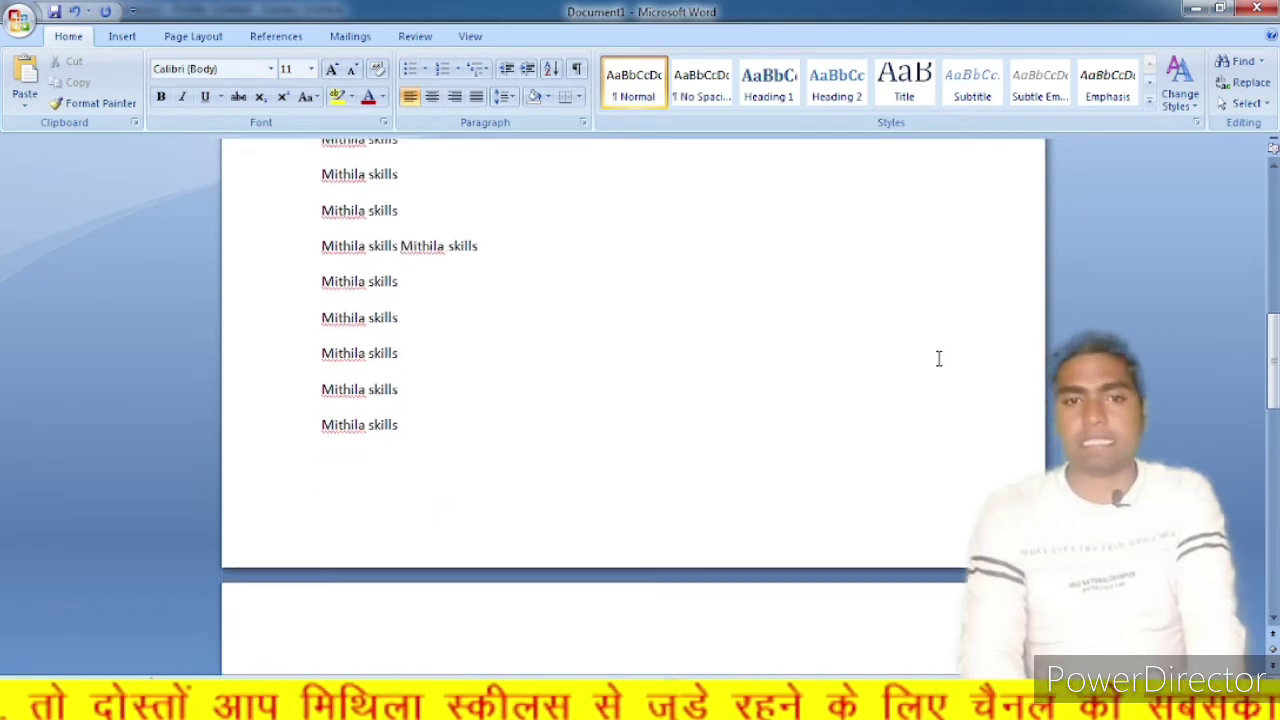
{"action": "scroll", "coordinate": [939, 358], "scroll_direction": "down", "scroll_amount": 3}
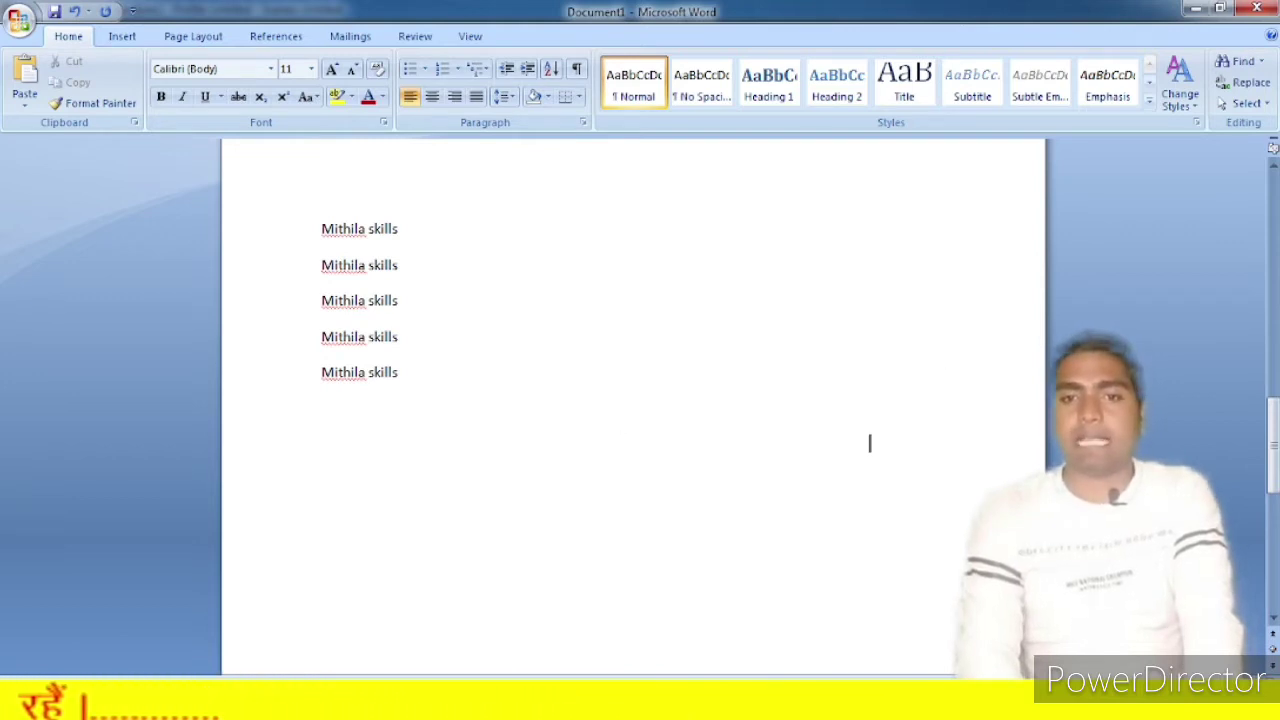
{"action": "left_click", "coordinate": [25, 72]}
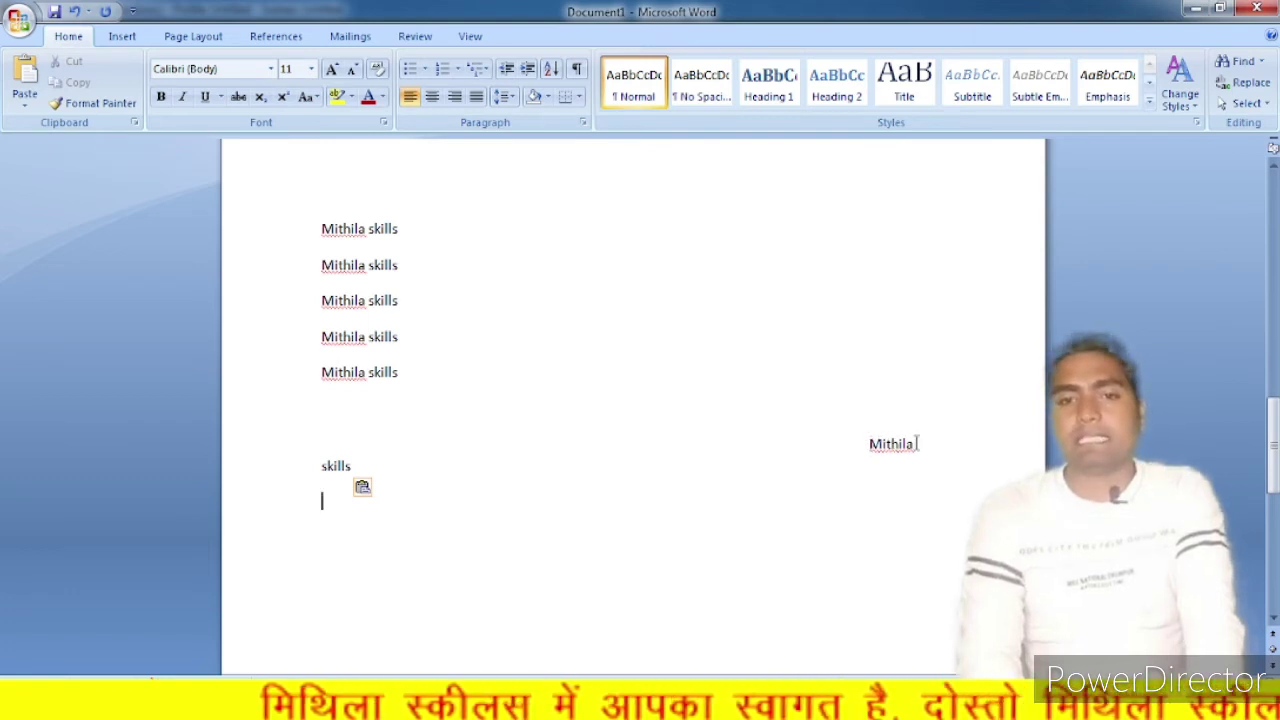
Place the insertion point before the wrapped "Mithila" and display the ruler
{"action": "left_click", "coordinate": [337, 463]}
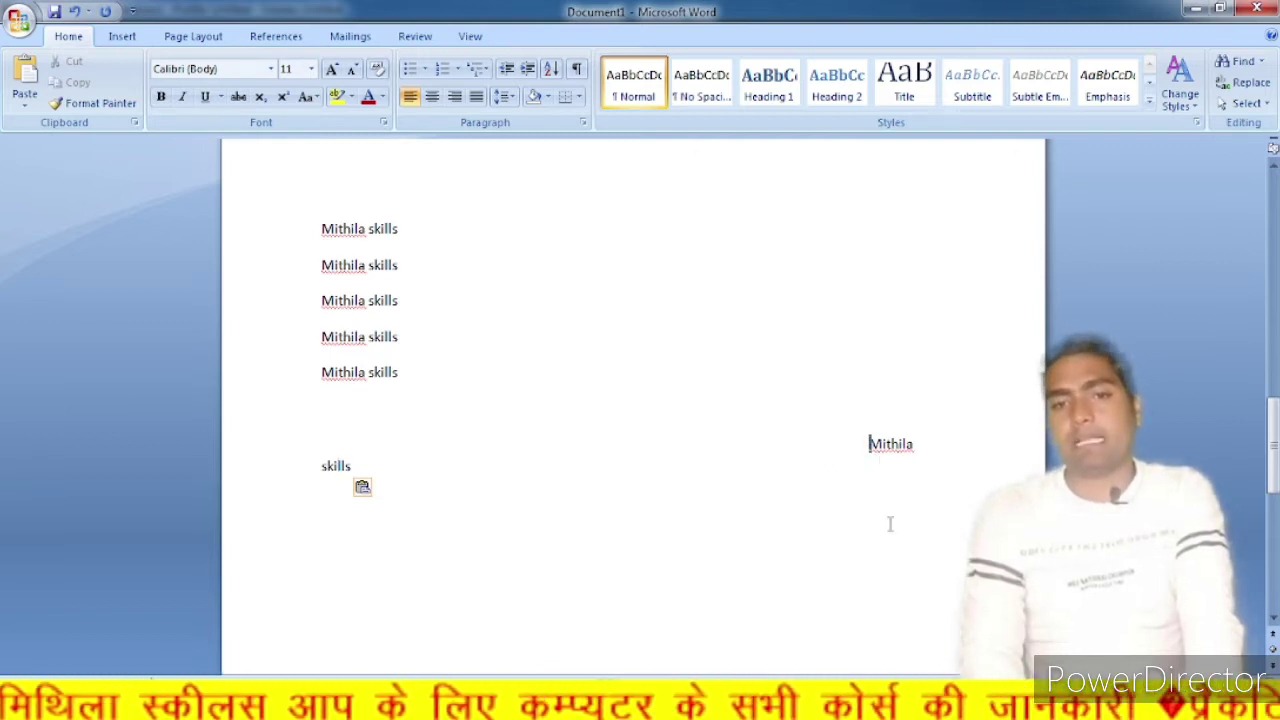
{"action": "key", "text": "BackSpace"}
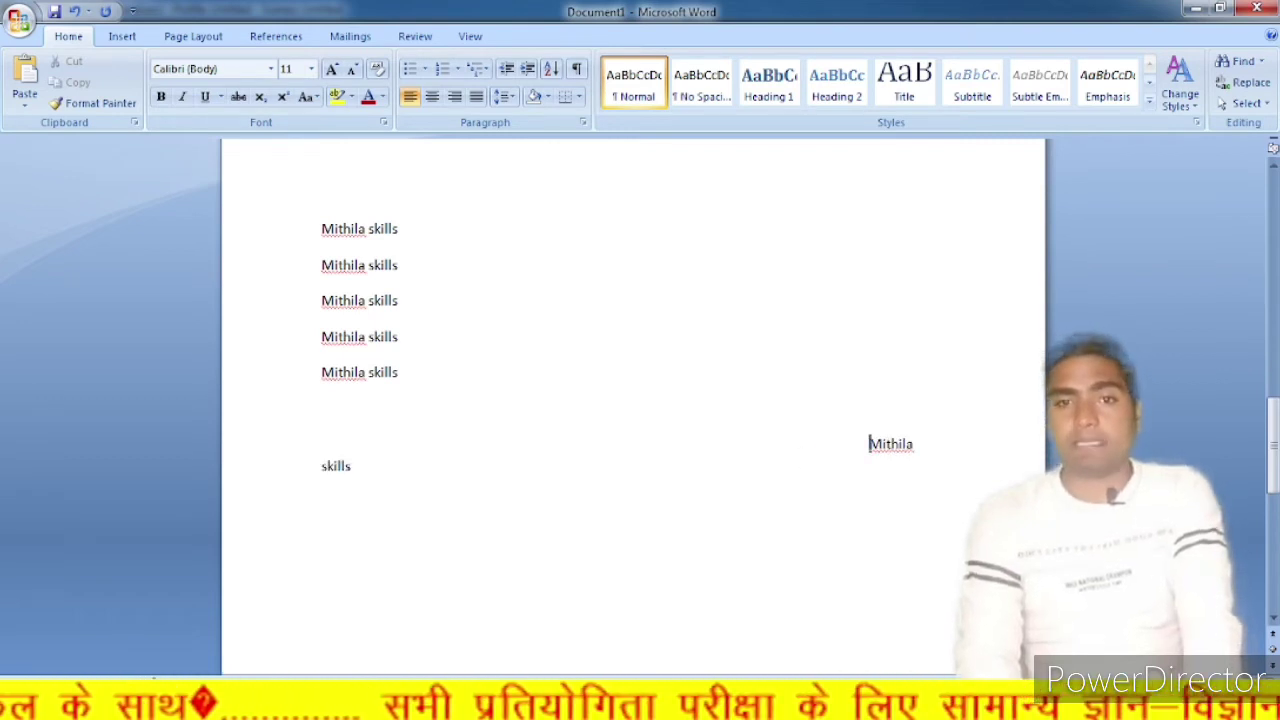
{"action": "left_click", "coordinate": [470, 38]}
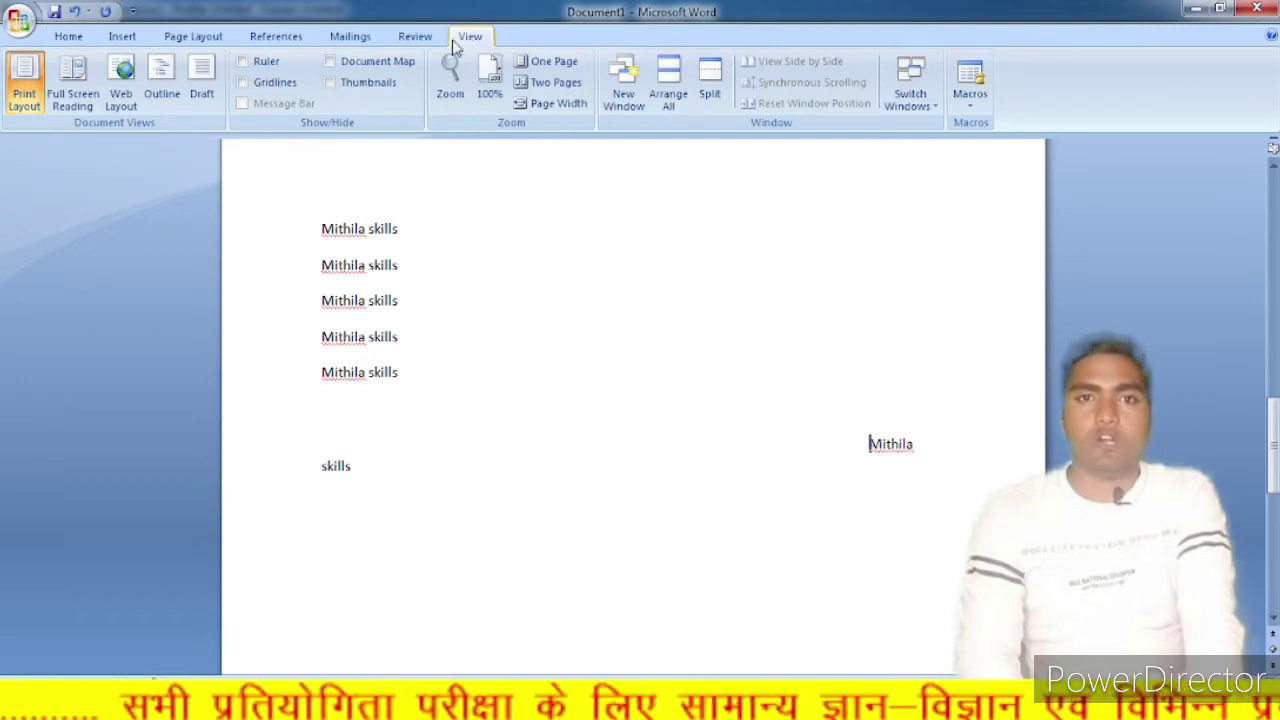
{"action": "left_click", "coordinate": [243, 62]}
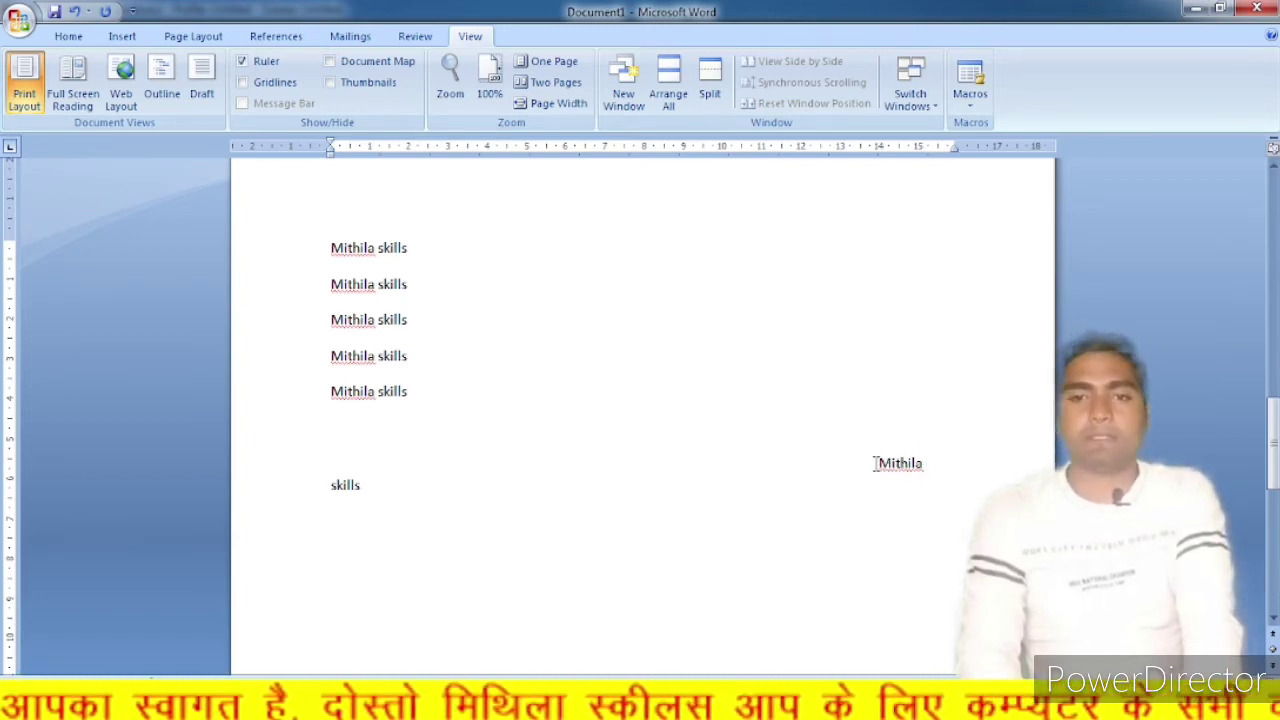
Adjust the blank space before the wrapped copy so that "Mithila skills" fits on one line against the right margin
{"action": "key", "text": "Delete"}
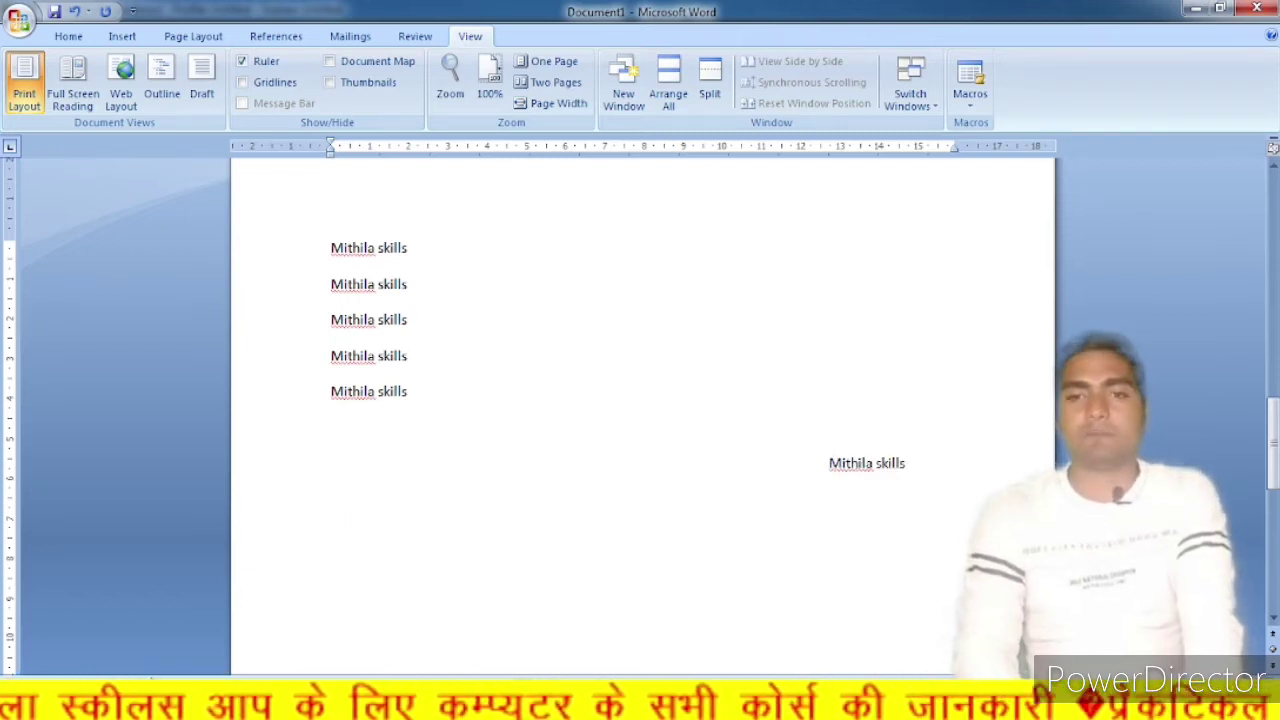
{"action": "left_click", "coordinate": [912, 457]}
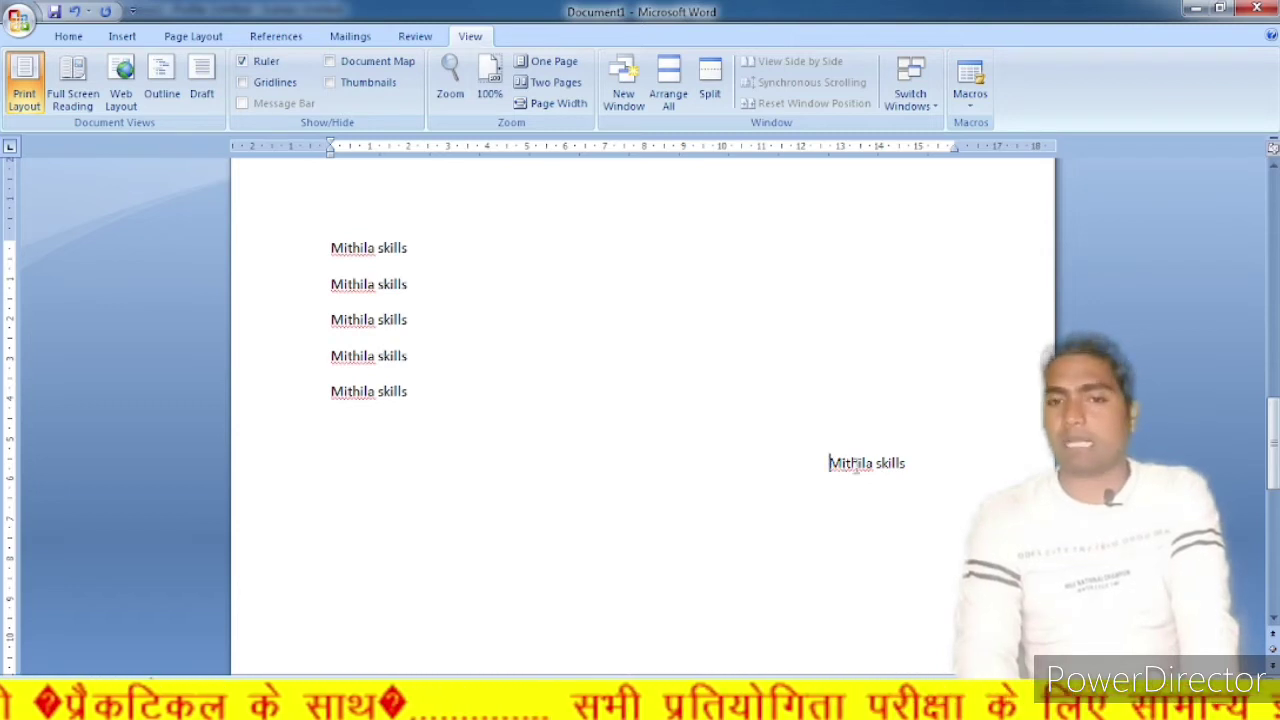
{"action": "left_click_drag", "start_coordinate": [906, 460], "coordinate": [918, 462]}
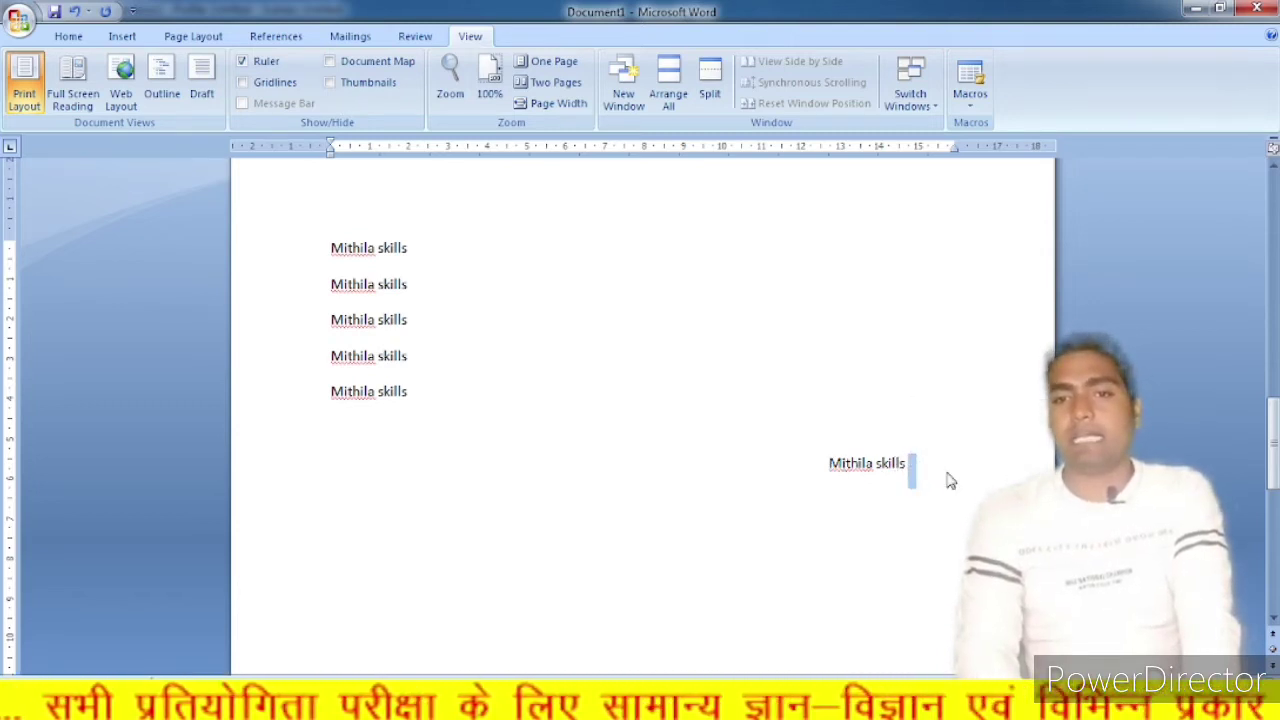
{"action": "left_click", "coordinate": [943, 466]}
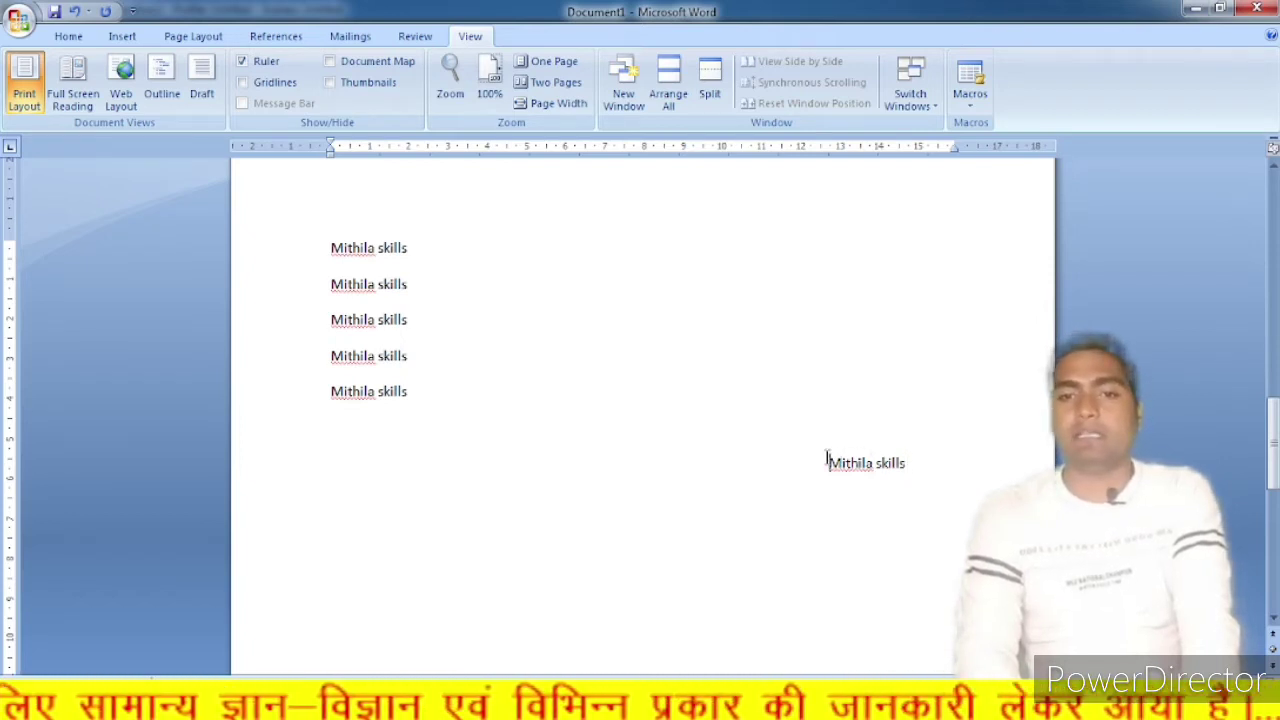
{"action": "key", "text": "Tab"}
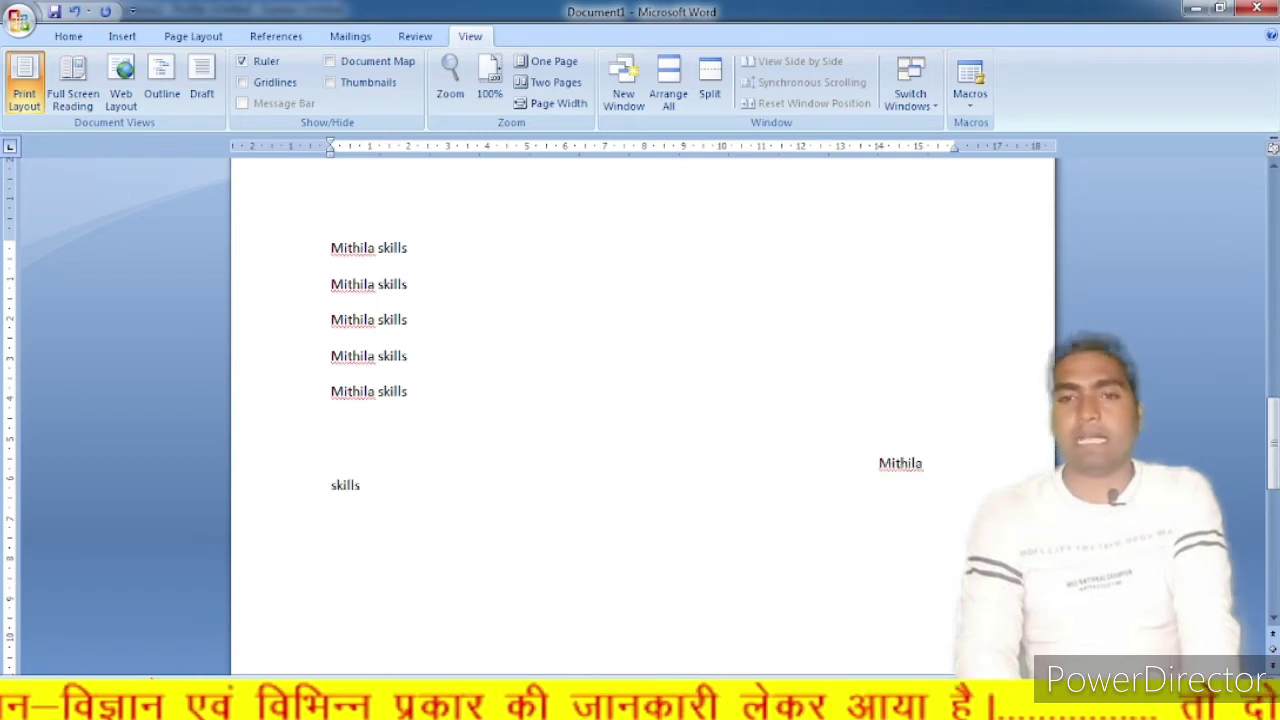
{"action": "key", "text": "BackSpace"}
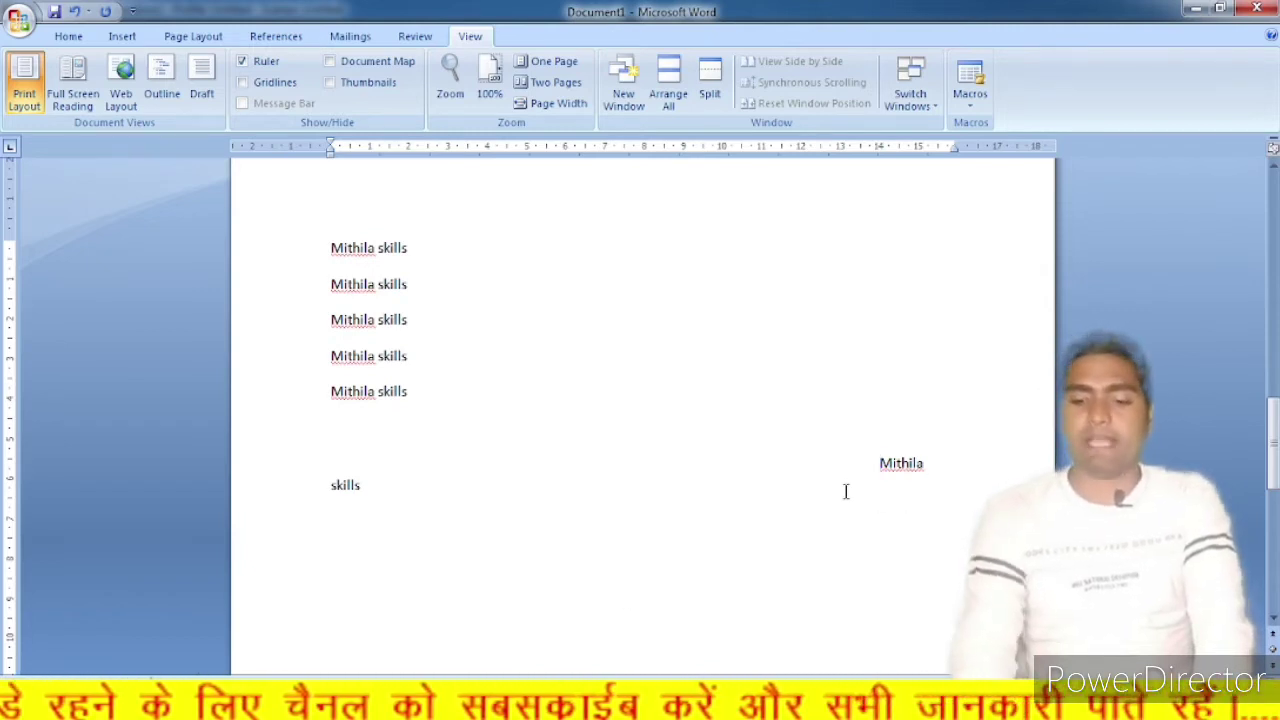
{"action": "key", "text": "BackSpace"}
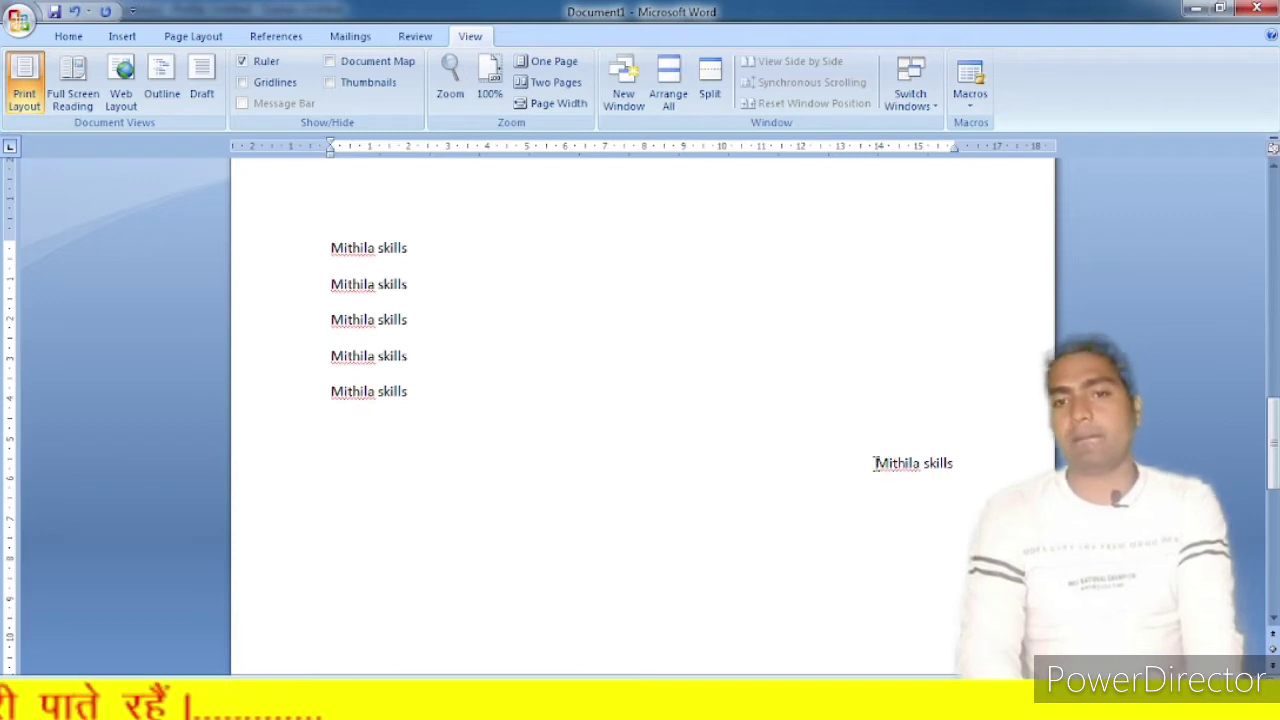
{"action": "key", "text": "Return"}
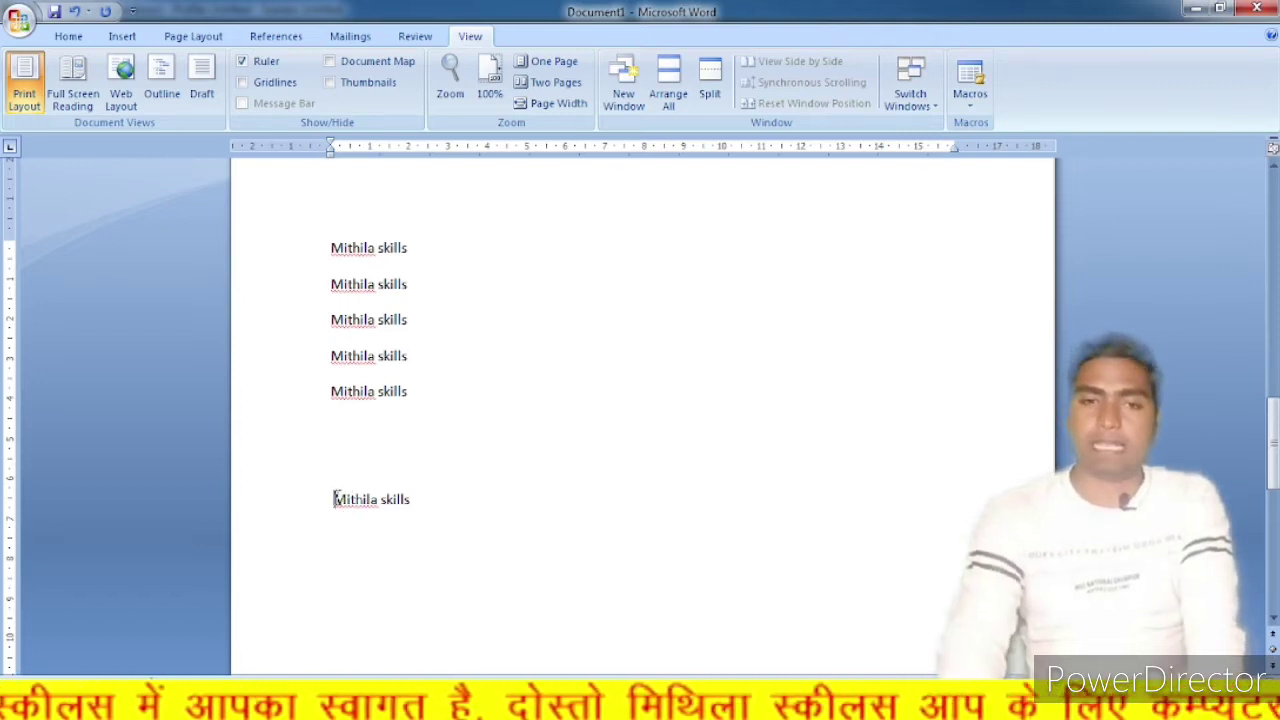
{"action": "key", "text": "BackSpace"}
{"action": "key", "text": "BackSpace"}
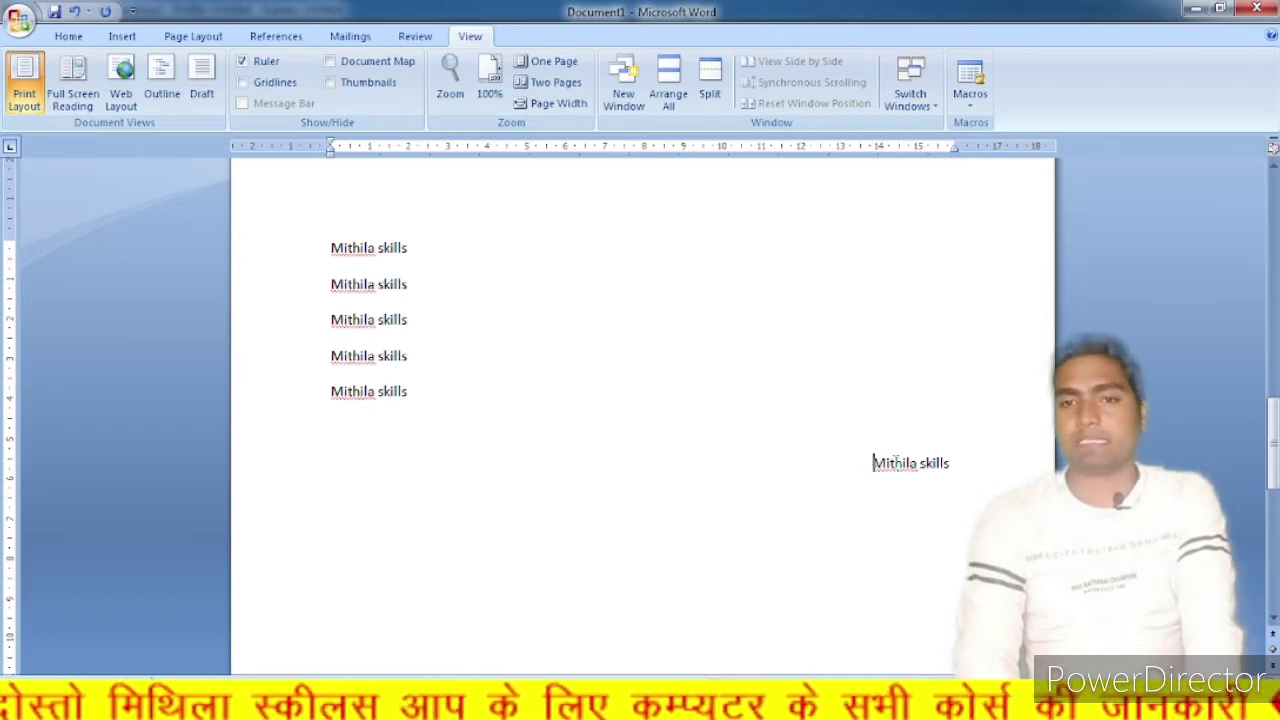
Start a new line at the left margin below the shifted copy and paste "Mithila skills" six times in a row
{"action": "left_click", "coordinate": [954, 463]}
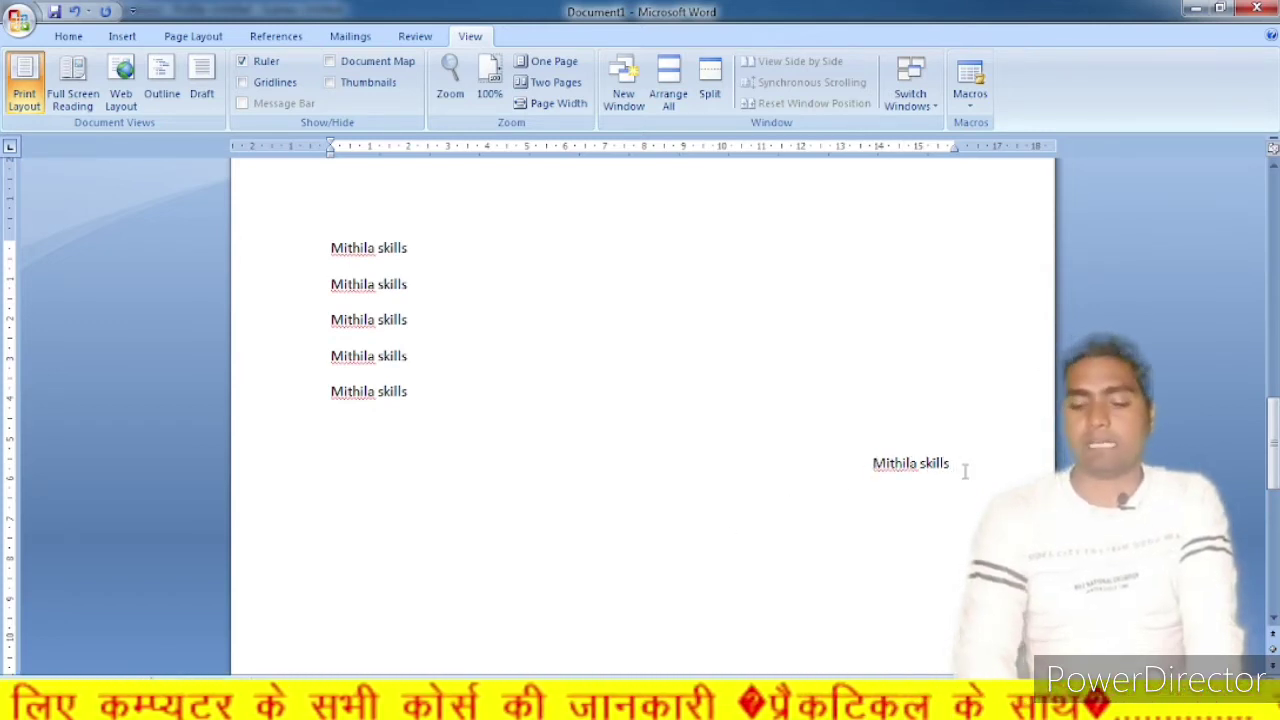
{"action": "key", "text": "Return"}
{"action": "key", "text": "ctrl+l"}
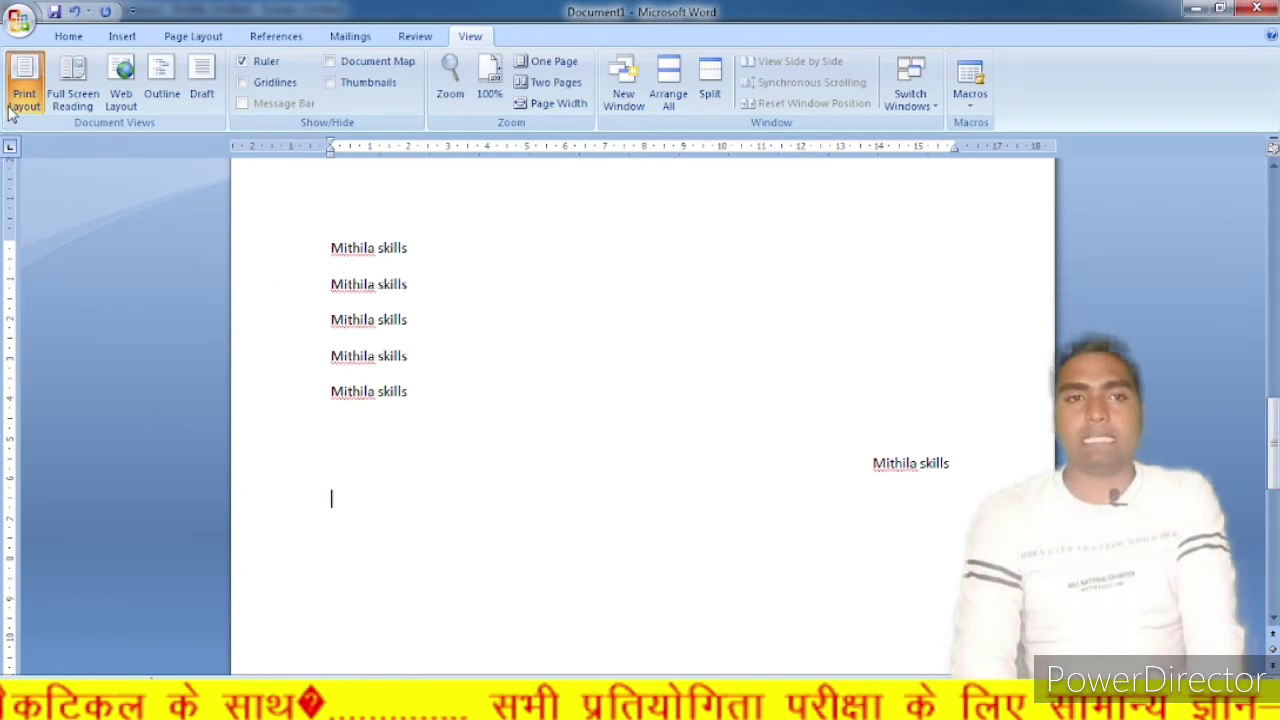
{"action": "left_click", "coordinate": [62, 37]}
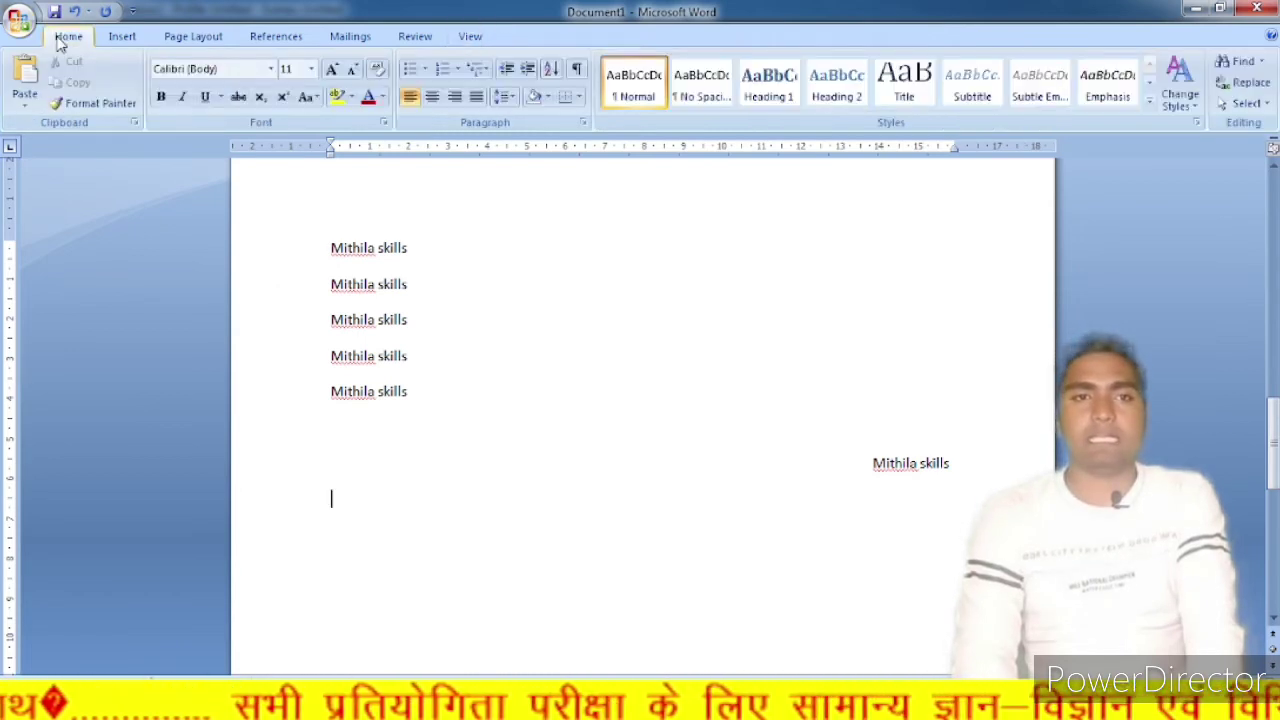
{"action": "left_click", "coordinate": [25, 75]}
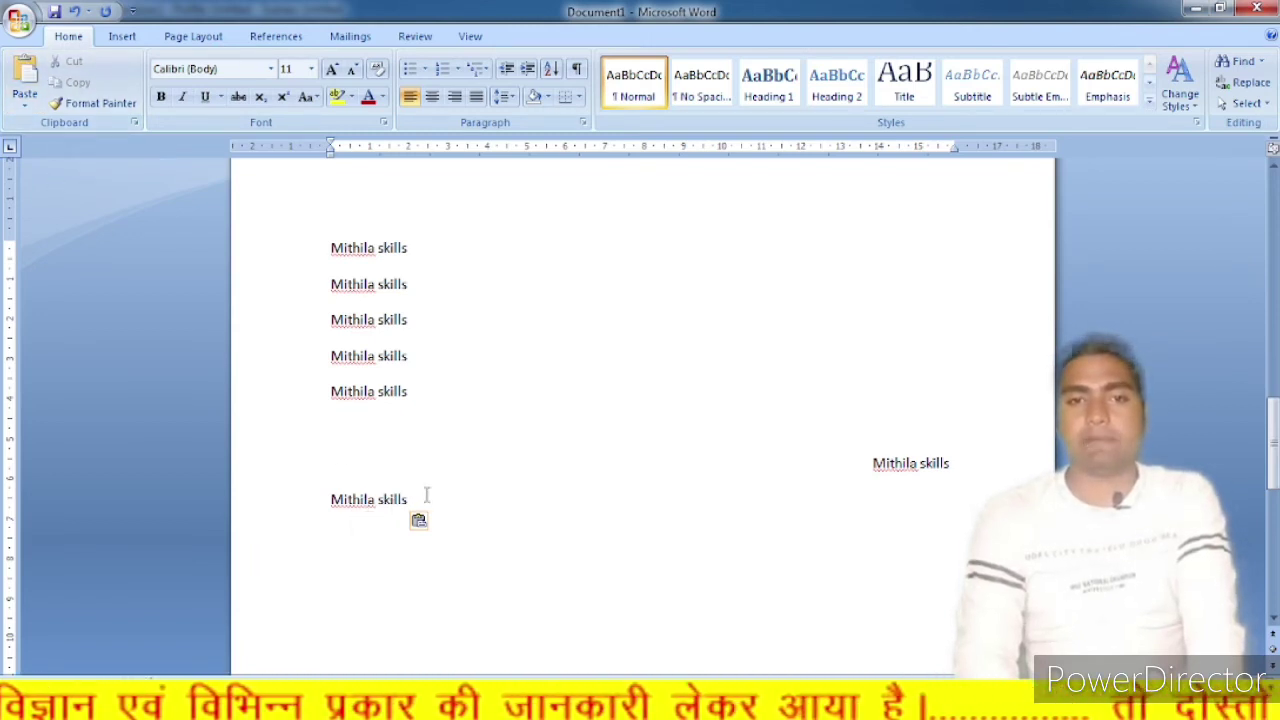
{"action": "left_click", "coordinate": [22, 78]}
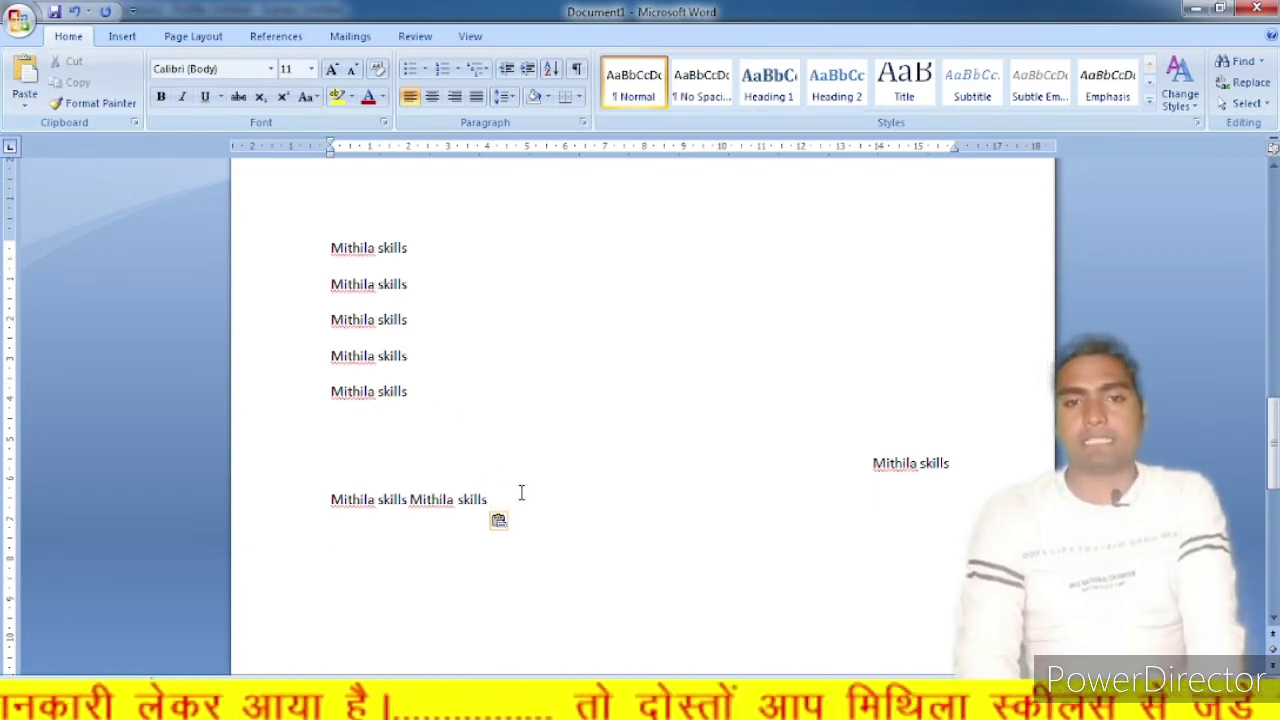
{"action": "left_click", "coordinate": [22, 78]}
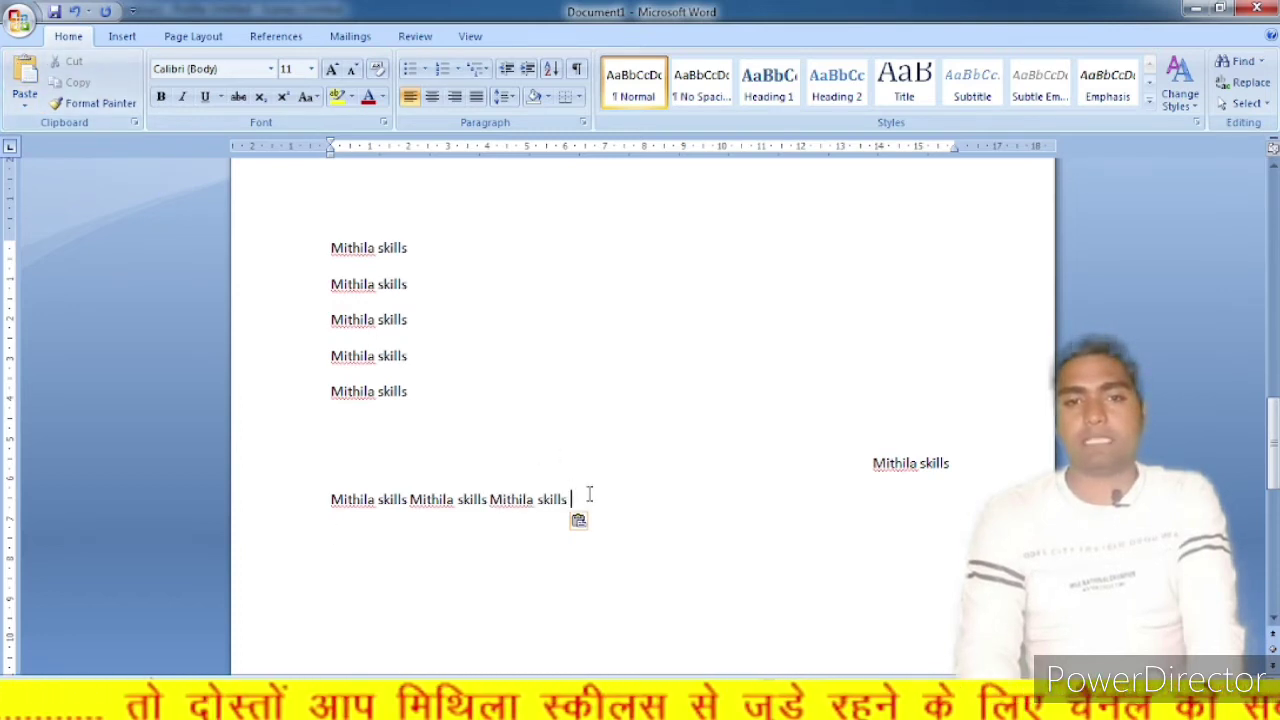
{"action": "left_click", "coordinate": [22, 78]}
{"action": "key", "text": "Return"}
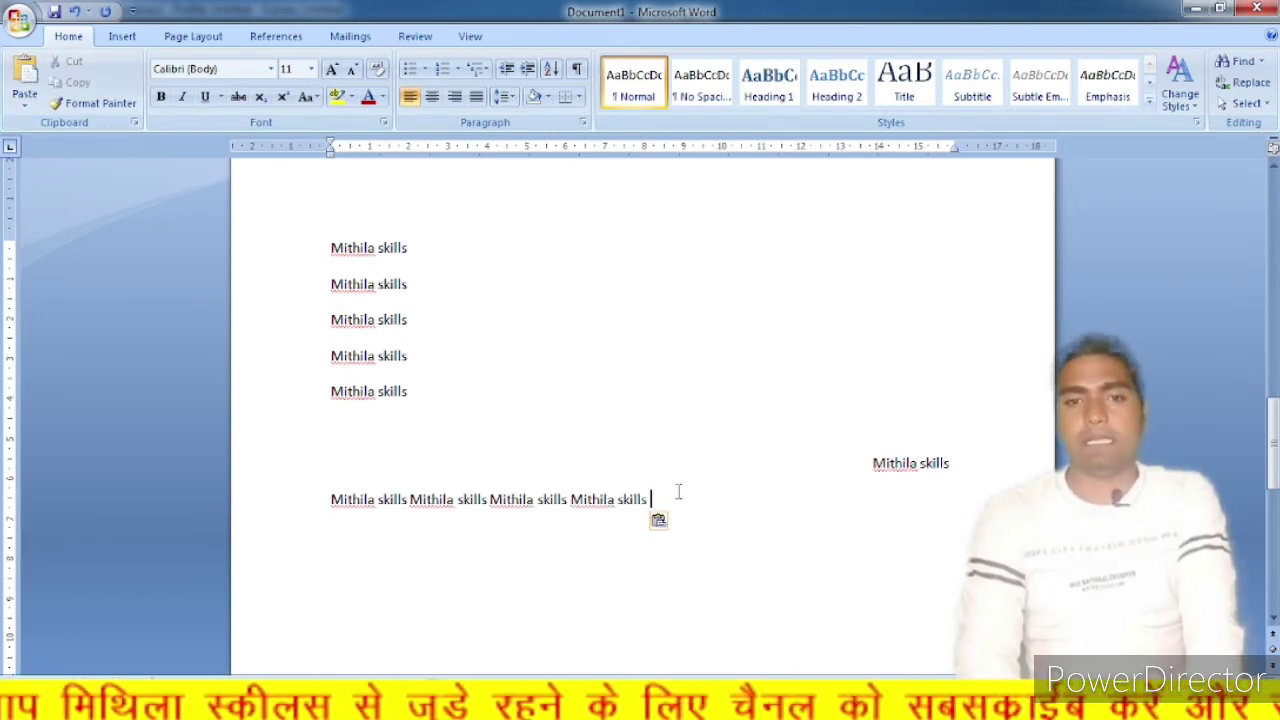
{"action": "left_click", "coordinate": [22, 78]}
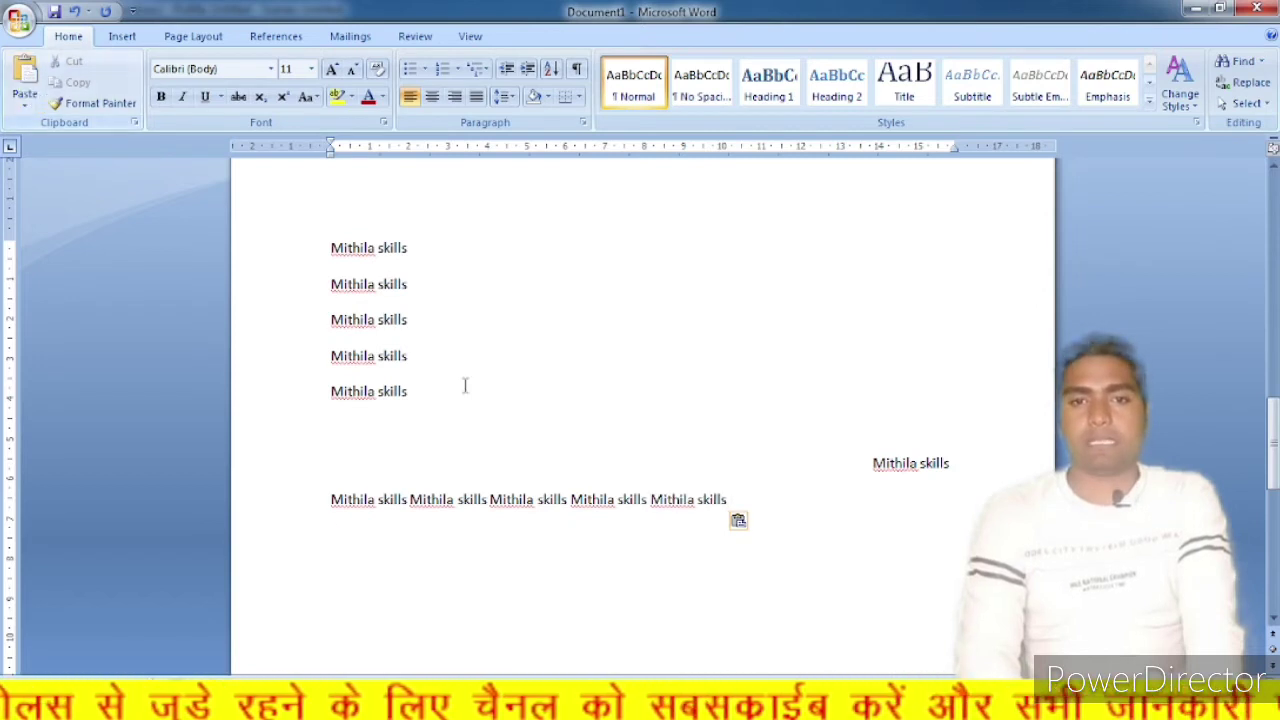
{"action": "key", "text": "Return"}
{"action": "left_click", "coordinate": [741, 501]}
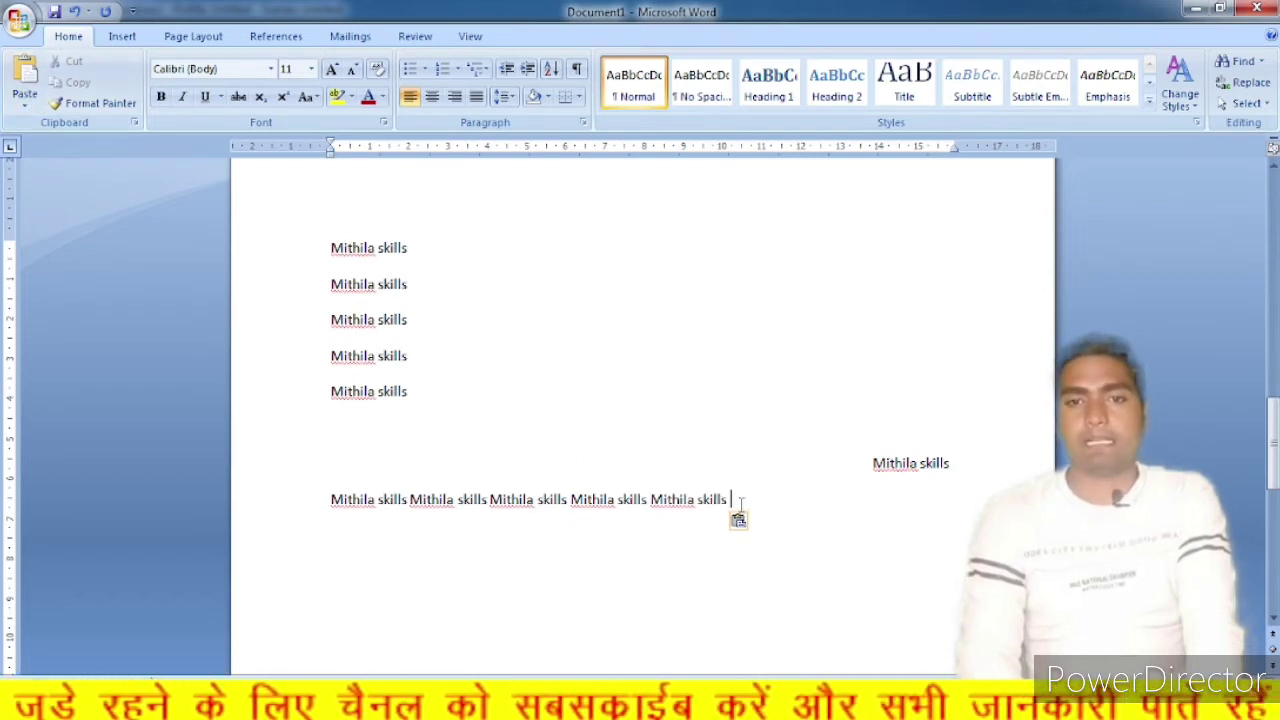
{"action": "left_click", "coordinate": [22, 78]}
{"action": "key", "text": "Return"}
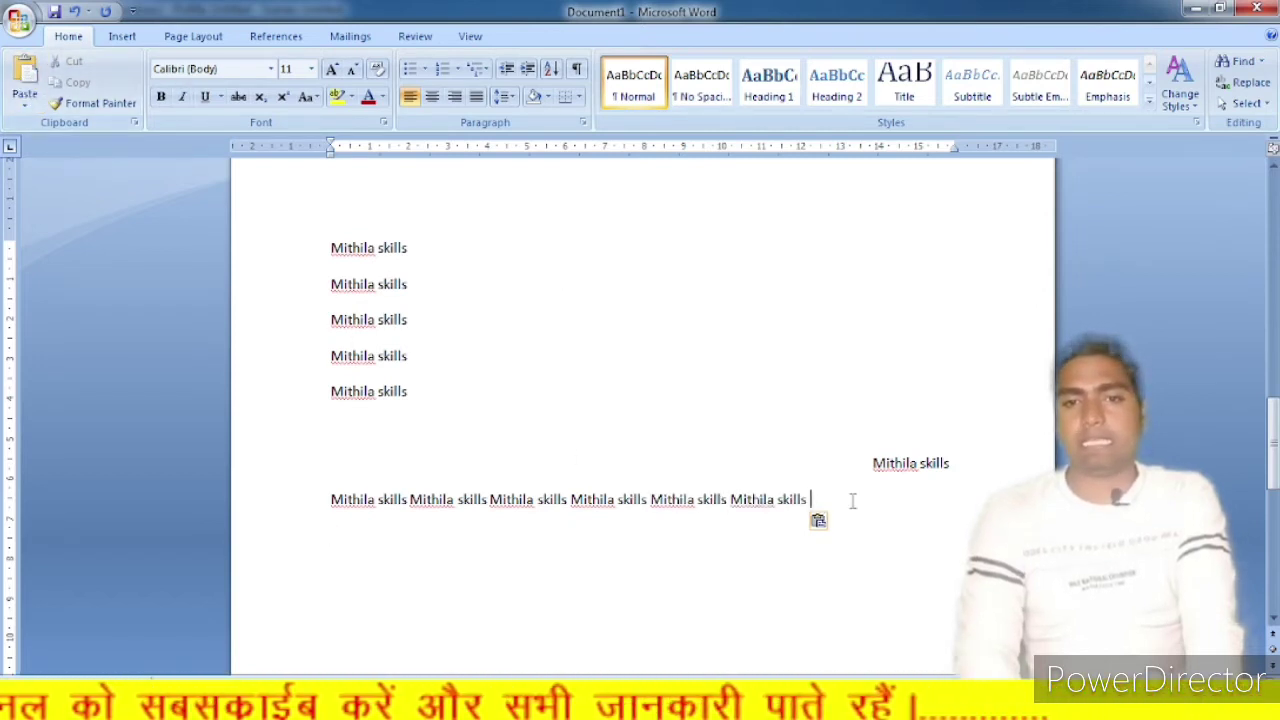
Paste "Mithila skills" two more times at the end of the row of copies
{"action": "left_click", "coordinate": [22, 78]}
{"action": "key", "text": "Return"}
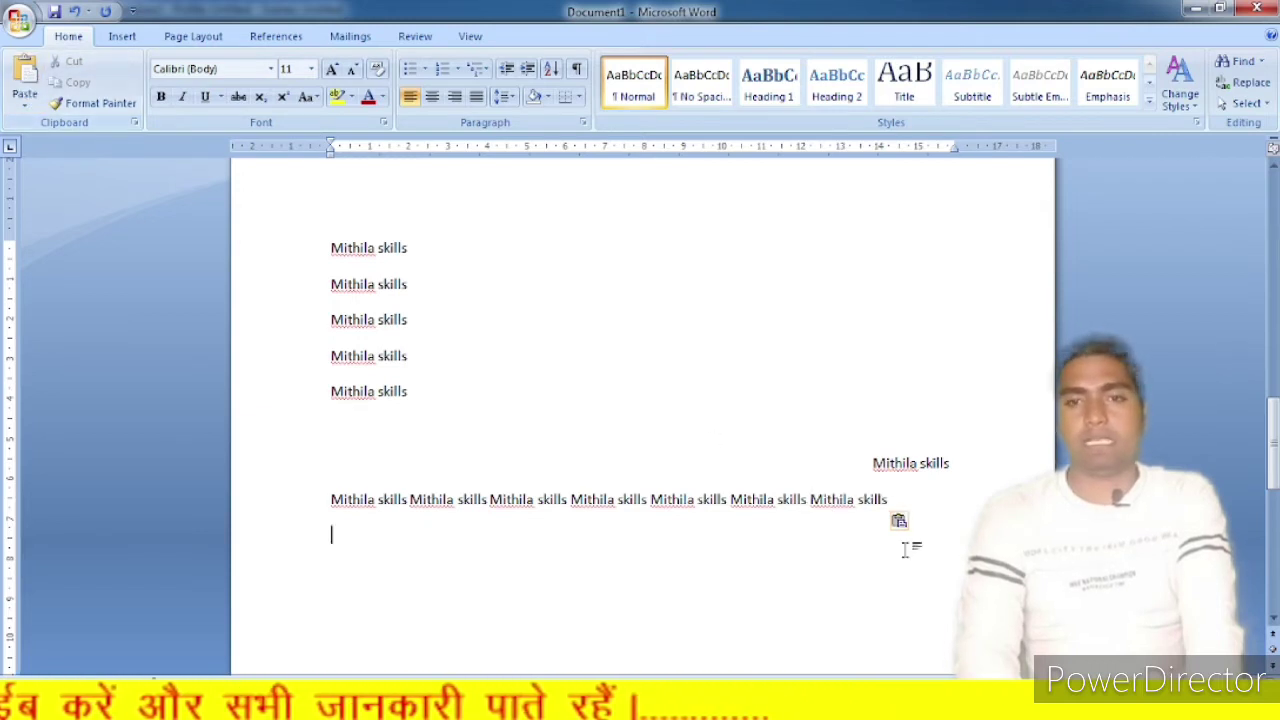
{"action": "left_click", "coordinate": [22, 78]}
{"action": "key", "text": "Return"}
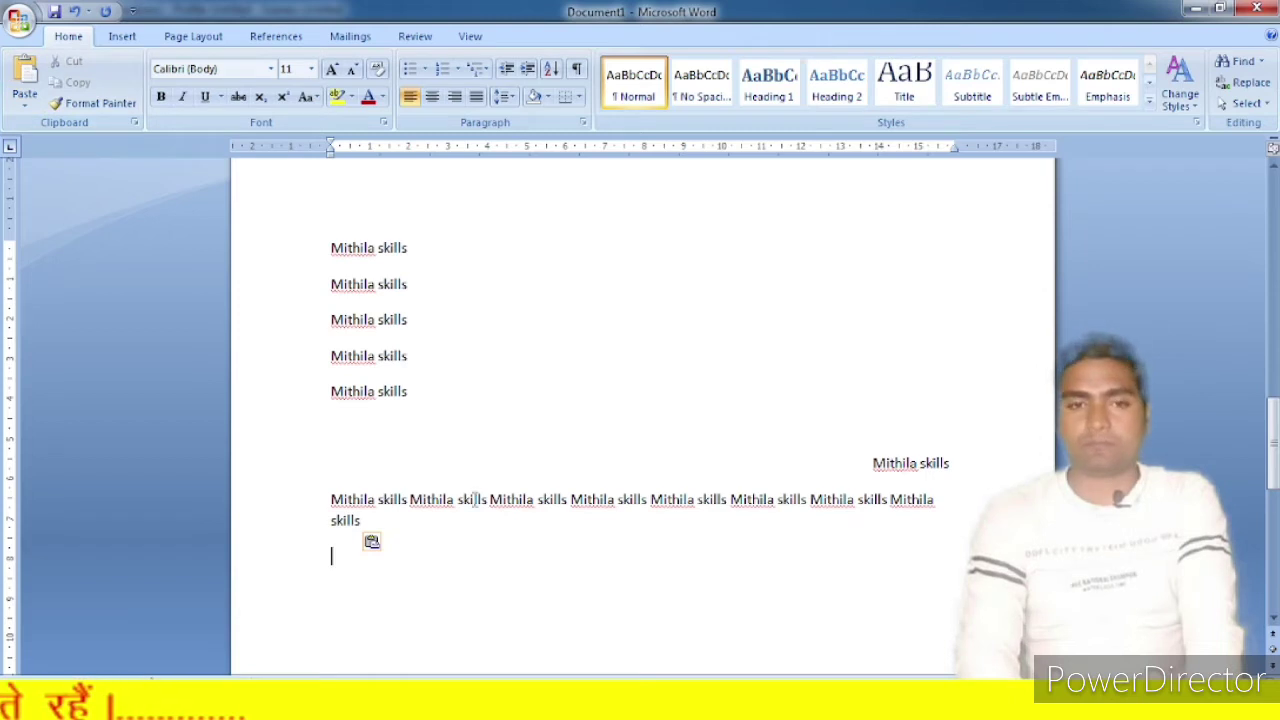
Copy the whole paragraph of repeated "Mithila skills" and paste it again as a second paragraph directly below
{"action": "triple_click", "coordinate": [350, 520]}
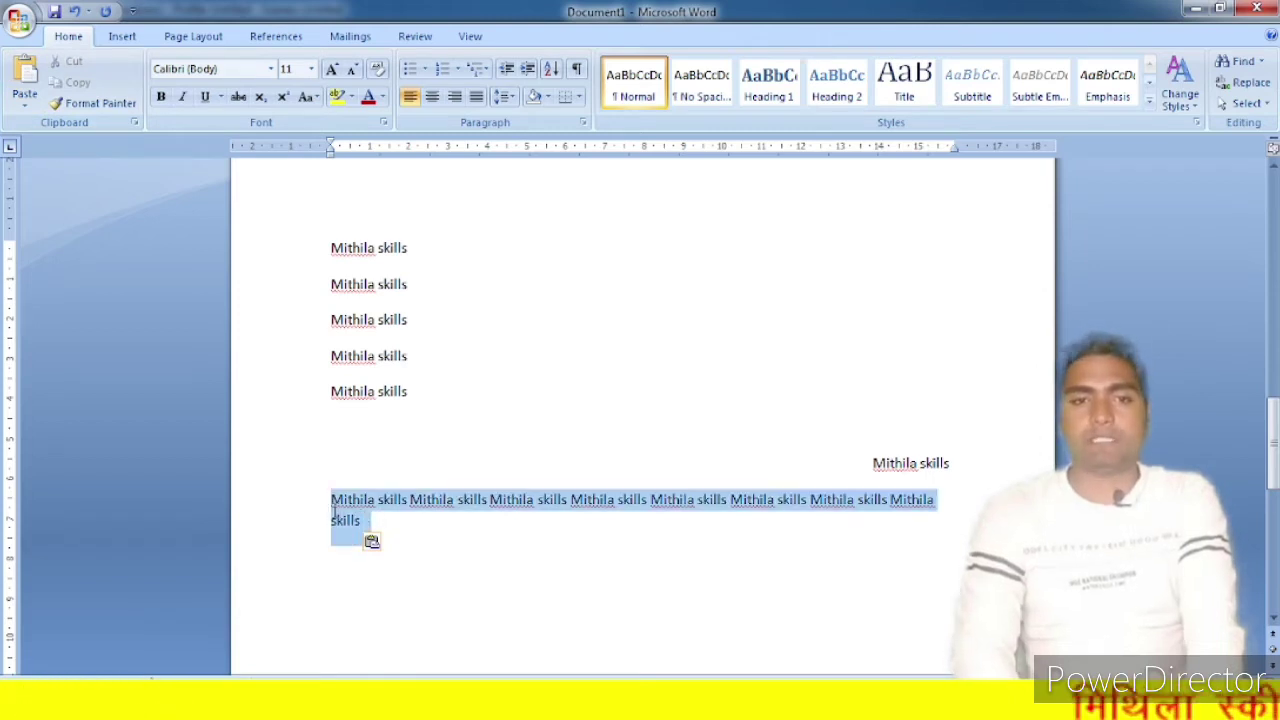
{"action": "left_click", "coordinate": [400, 527]}
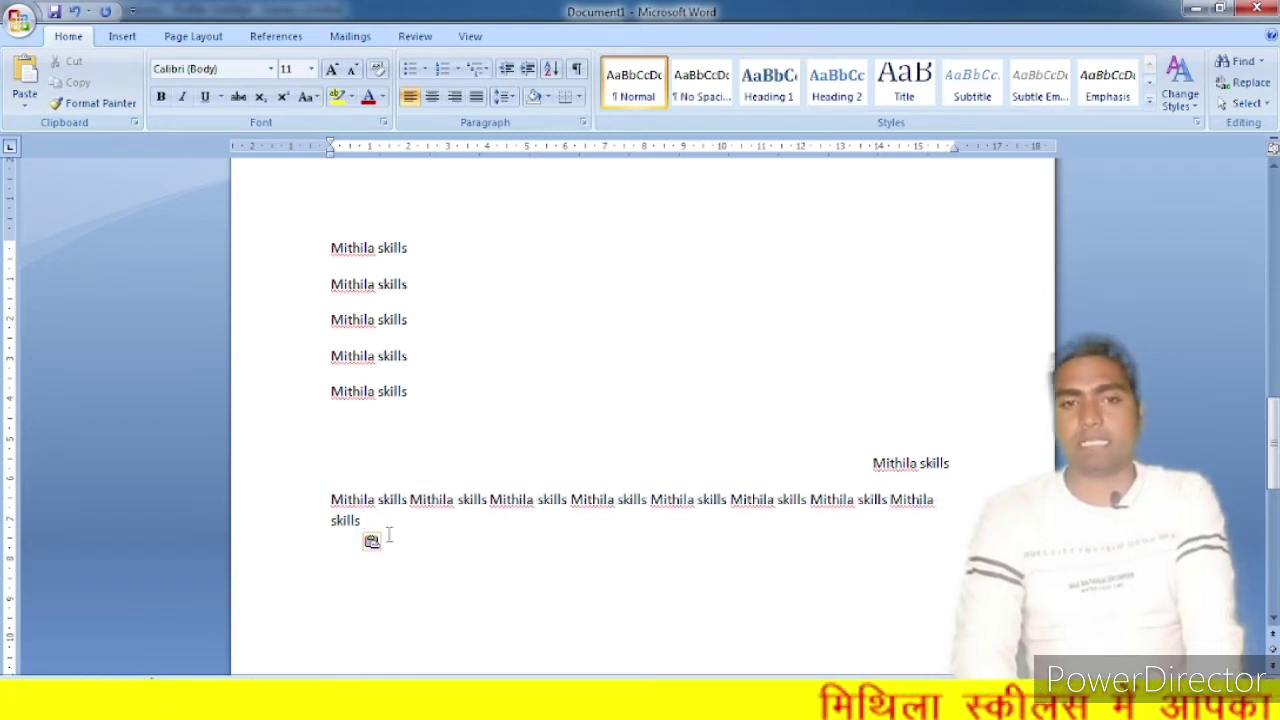
{"action": "left_click_drag", "start_coordinate": [369, 521], "coordinate": [319, 503]}
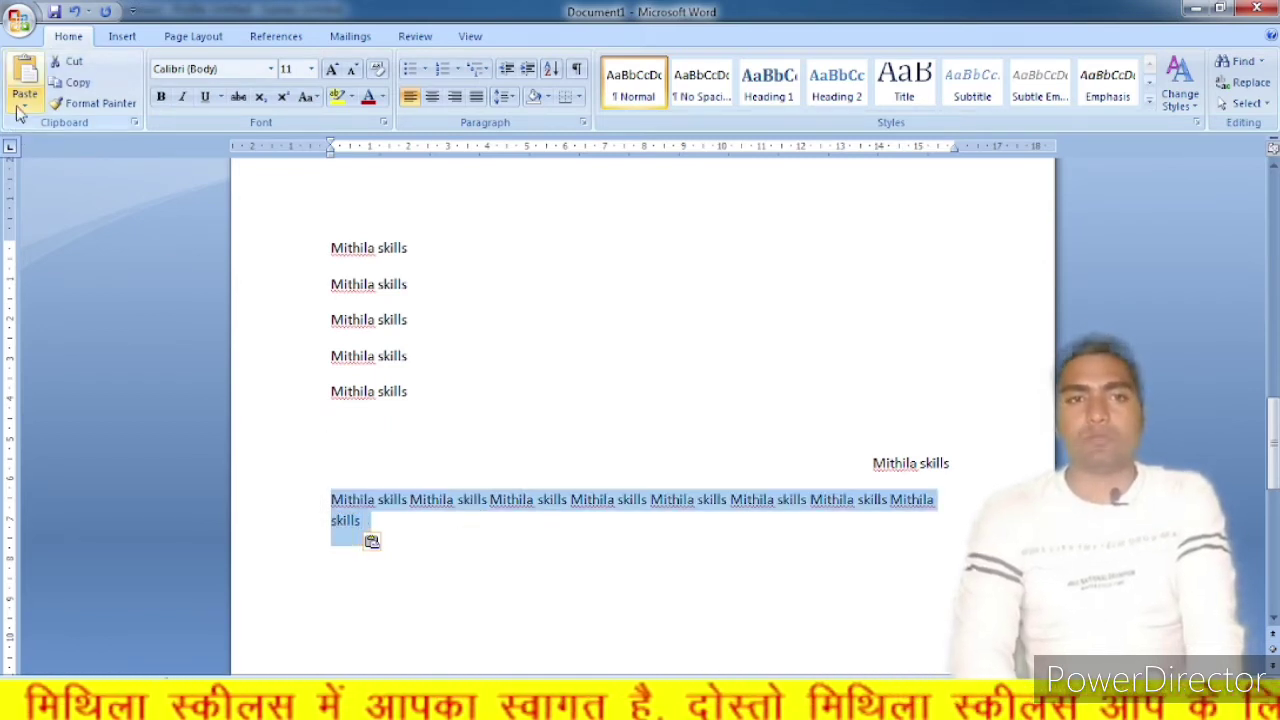
{"action": "left_click", "coordinate": [76, 86]}
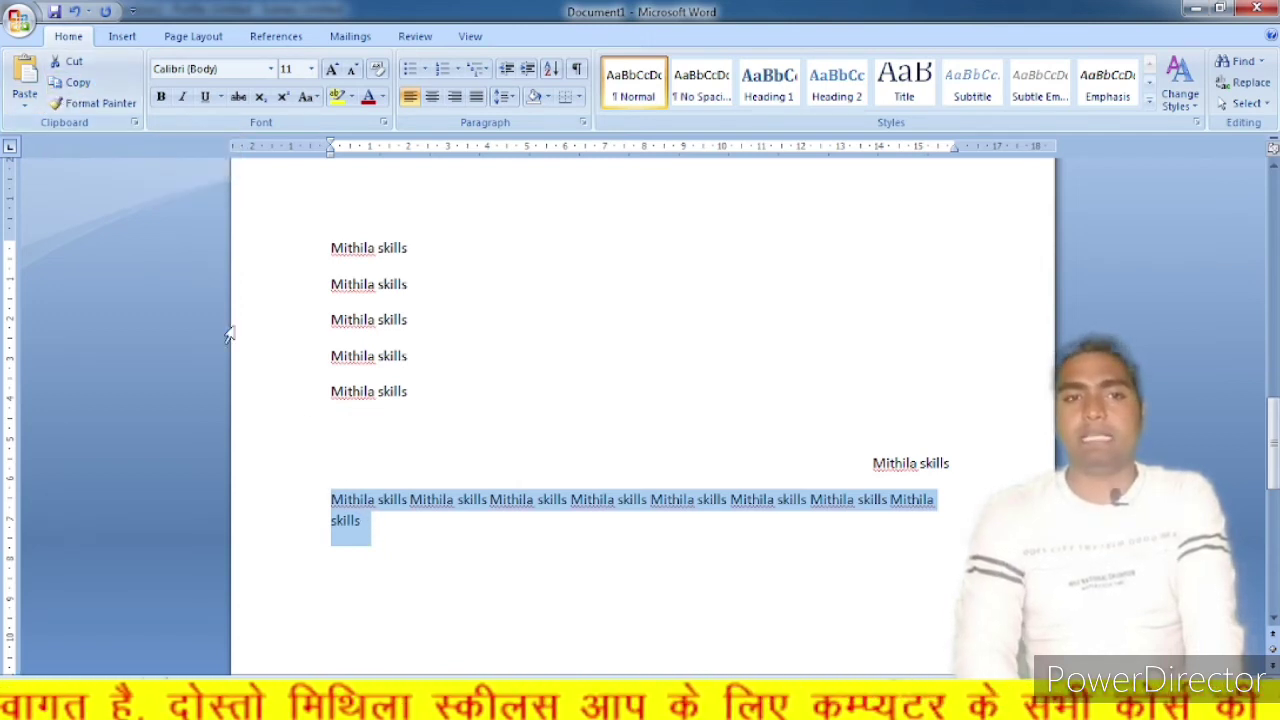
{"action": "left_click", "coordinate": [27, 80]}
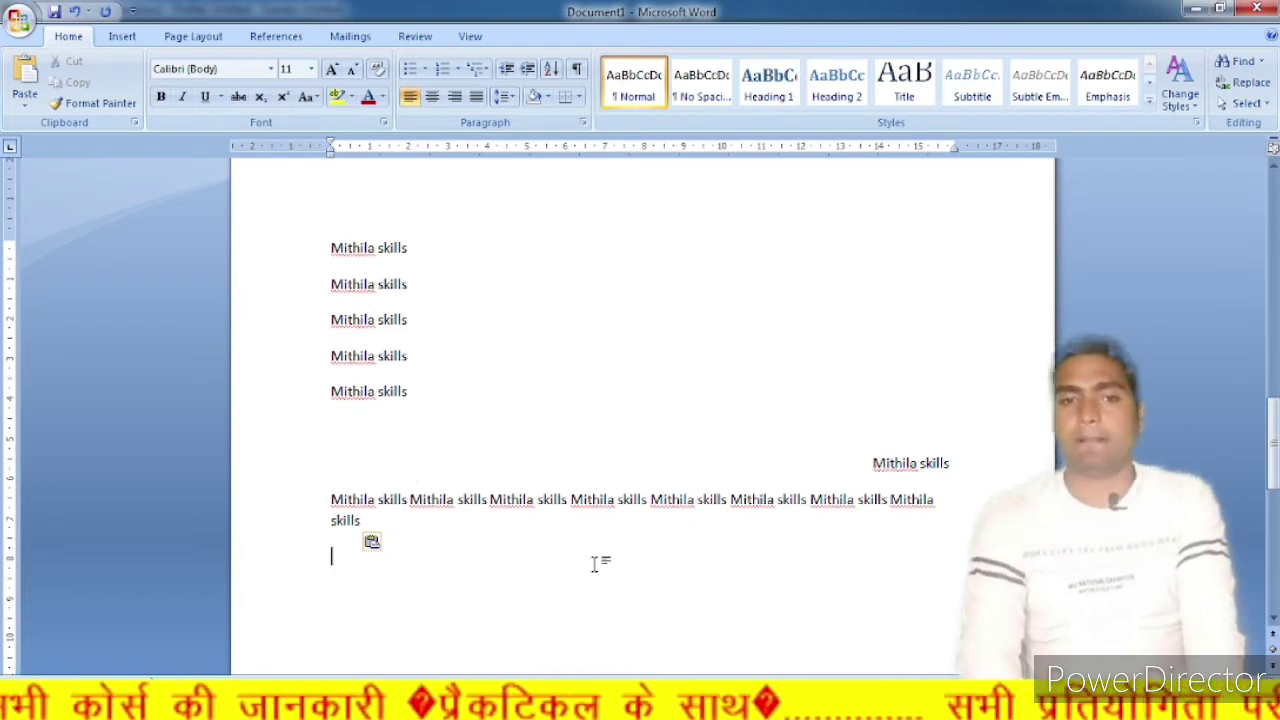
{"action": "left_click", "coordinate": [25, 75]}
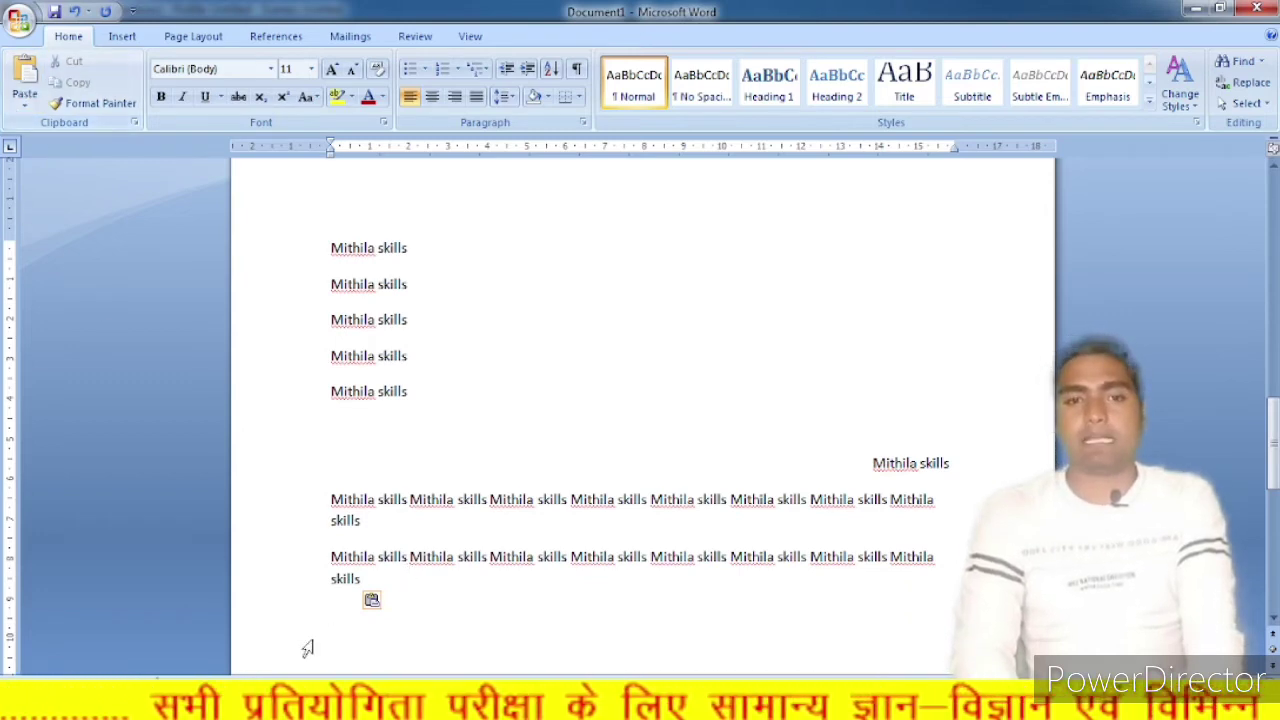
Paste the copied "Mithila skills" paragraph three more times, starting at the end of the first repeated paragraph
{"action": "left_click", "coordinate": [372, 525]}
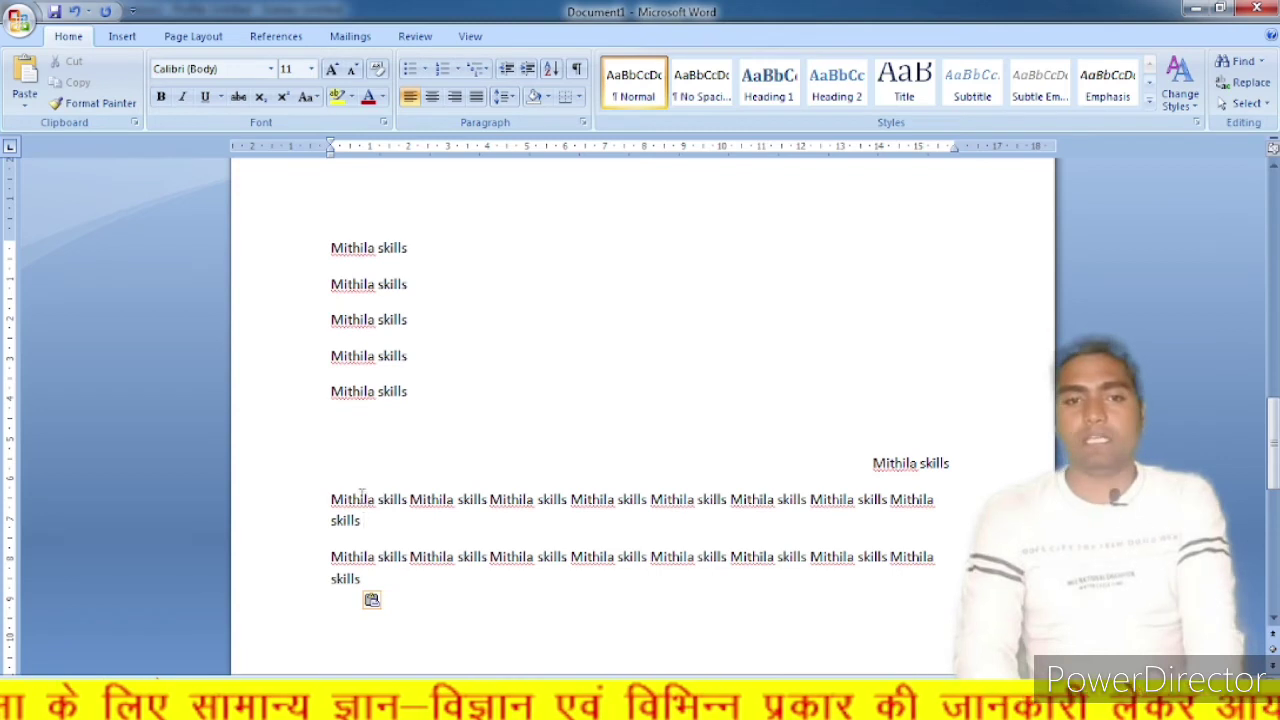
{"action": "left_click", "coordinate": [25, 78]}
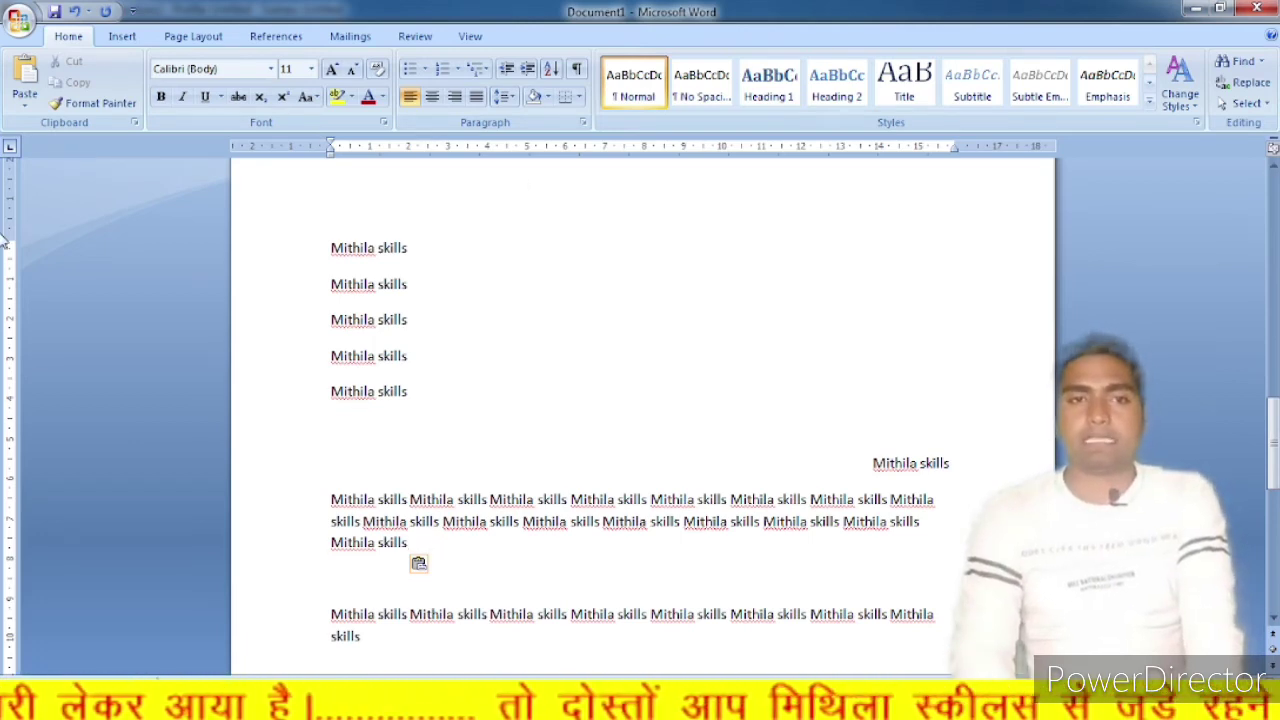
{"action": "left_click", "coordinate": [24, 80]}
{"action": "scroll", "coordinate": [525, 490], "scroll_direction": "down", "scroll_amount": 2}
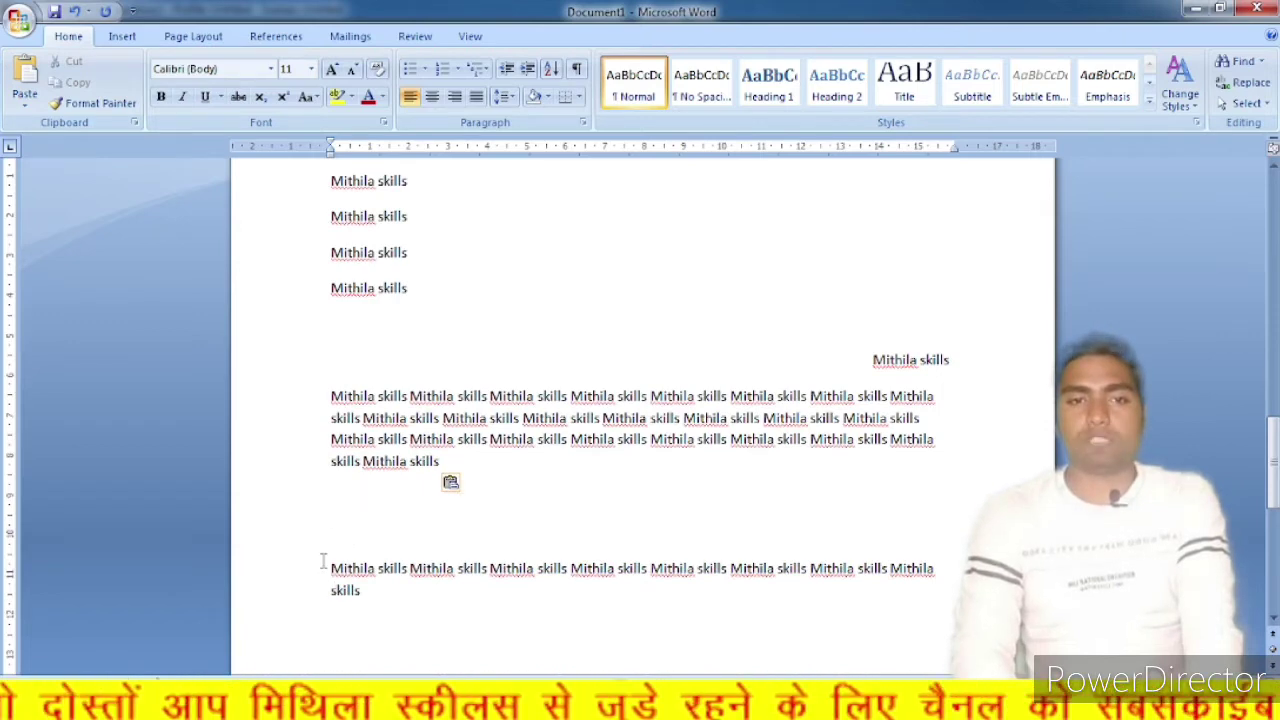
{"action": "left_click", "coordinate": [24, 80]}
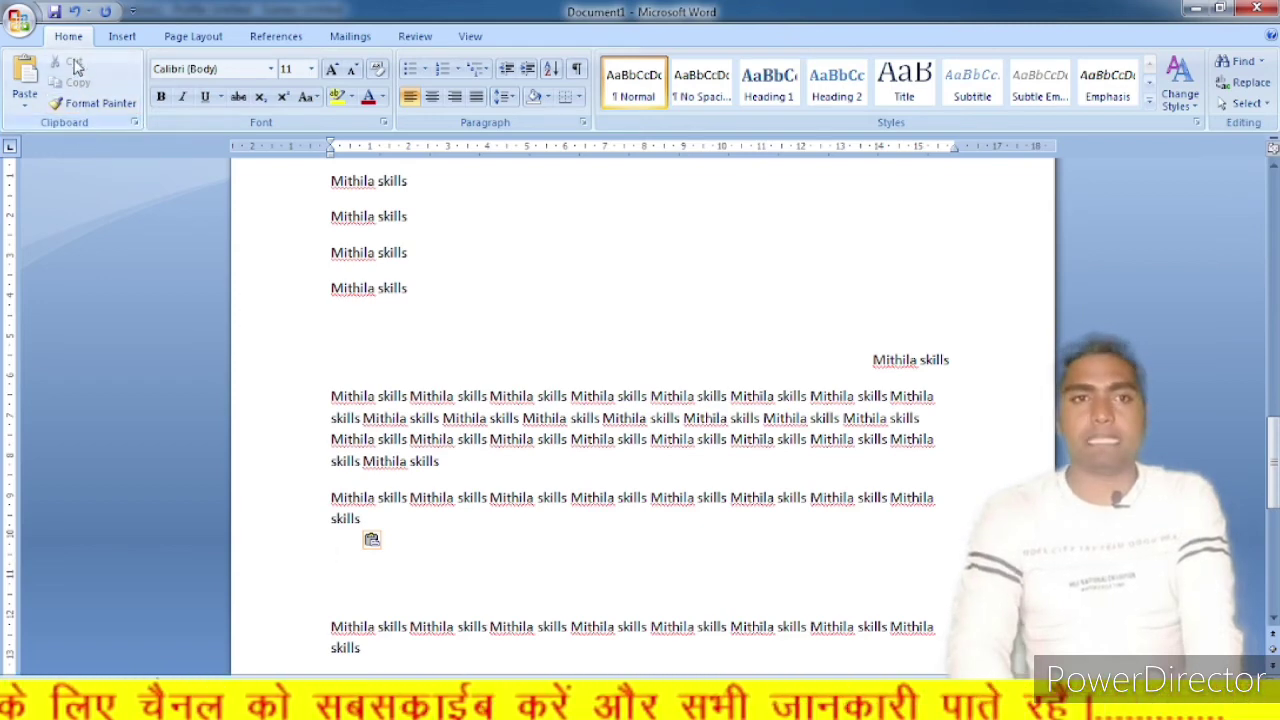
Examine the available fonts and font sizes without changing the text
{"action": "scroll", "coordinate": [486, 398], "scroll_direction": "up", "scroll_amount": 10}
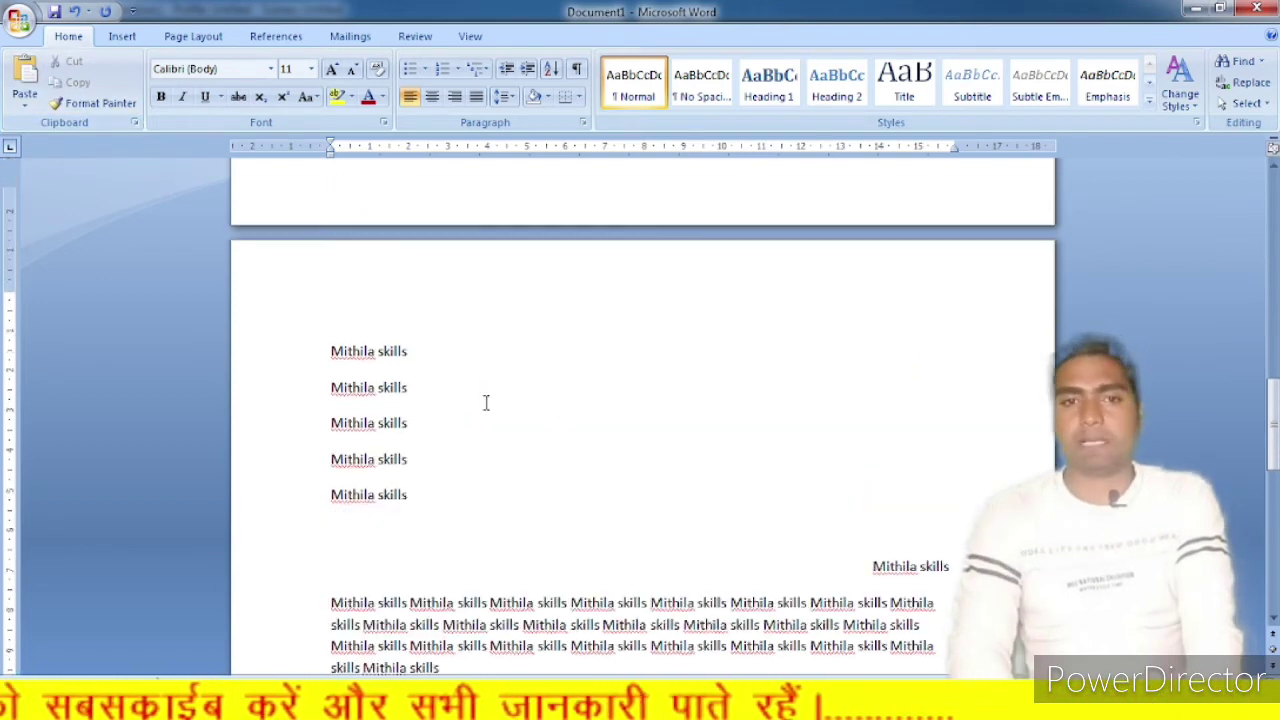
{"action": "scroll", "coordinate": [487, 403], "scroll_direction": "up", "scroll_amount": 4}
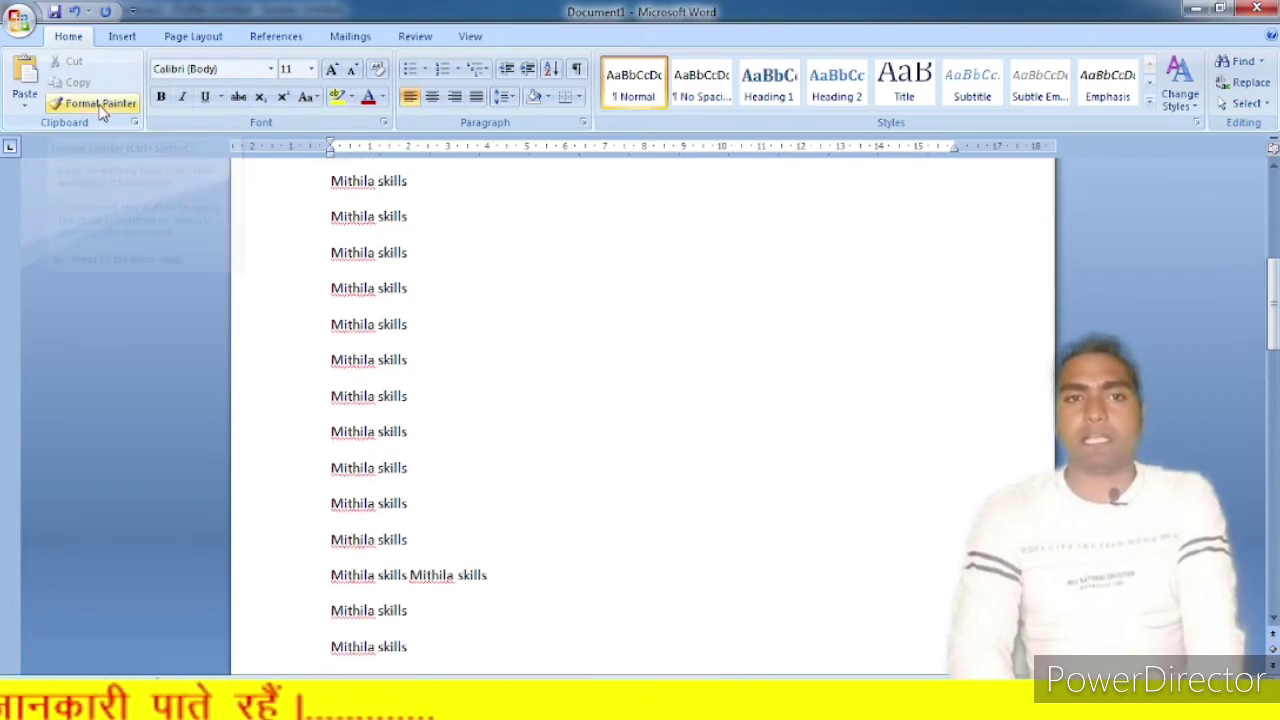
{"action": "scroll", "coordinate": [366, 224], "scroll_direction": "up", "scroll_amount": 3}
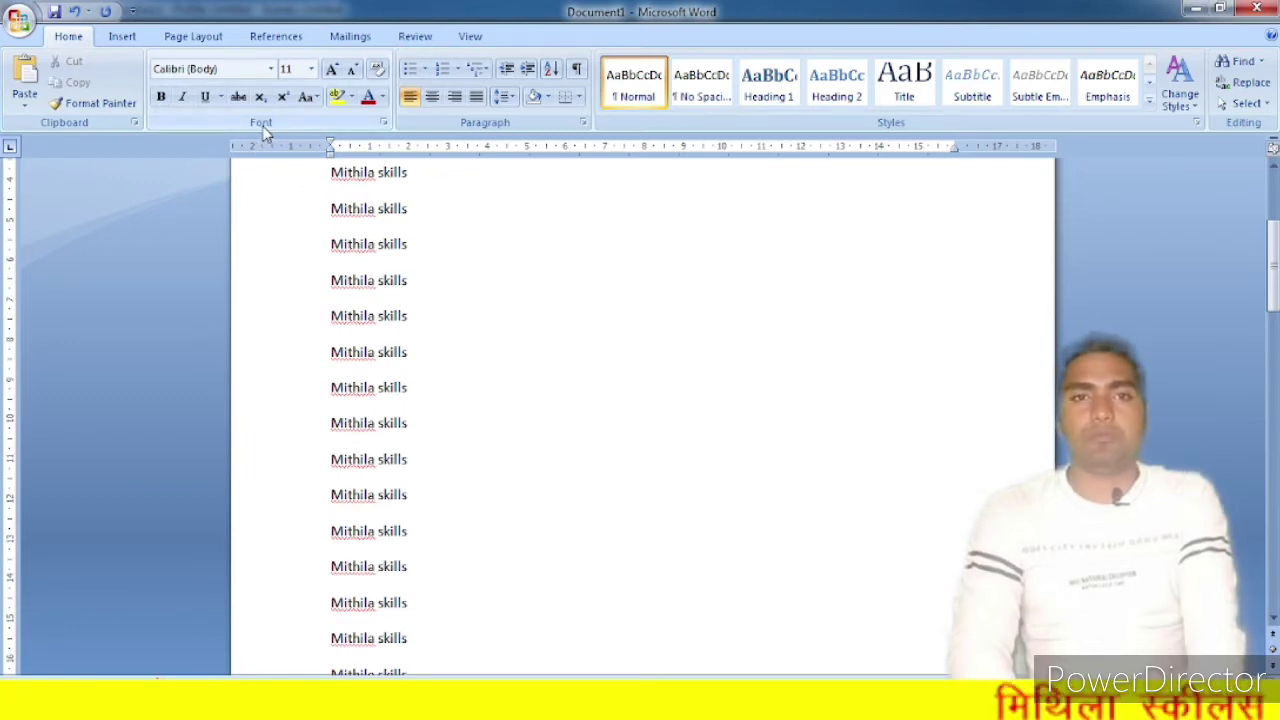
{"action": "left_click", "coordinate": [272, 70]}
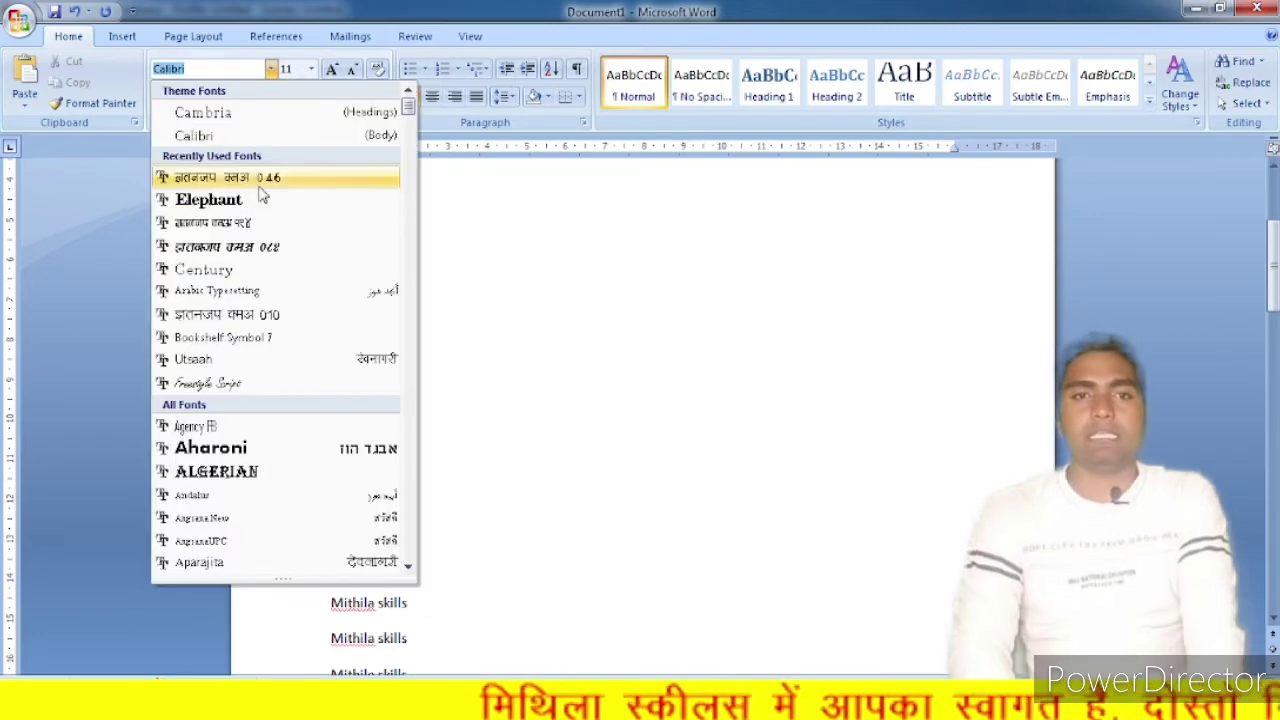
{"action": "left_click", "coordinate": [274, 72]}
{"action": "left_click", "coordinate": [311, 69]}
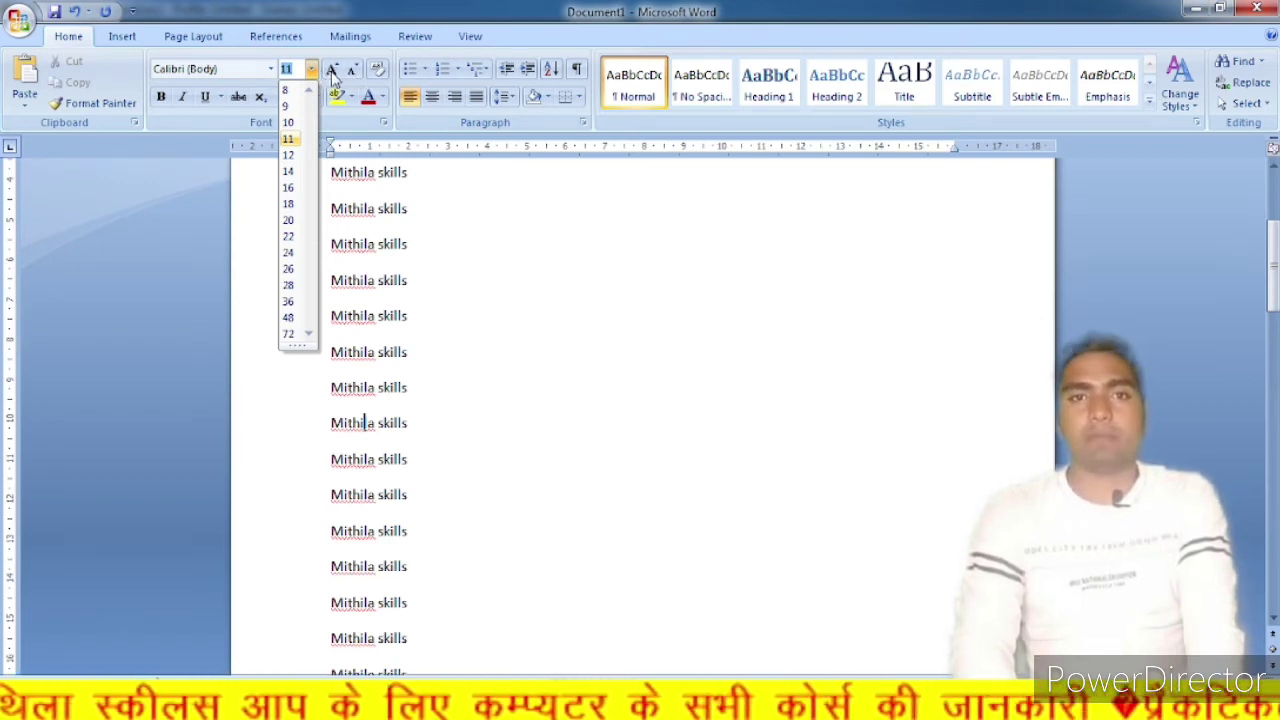
{"action": "left_click", "coordinate": [355, 218]}
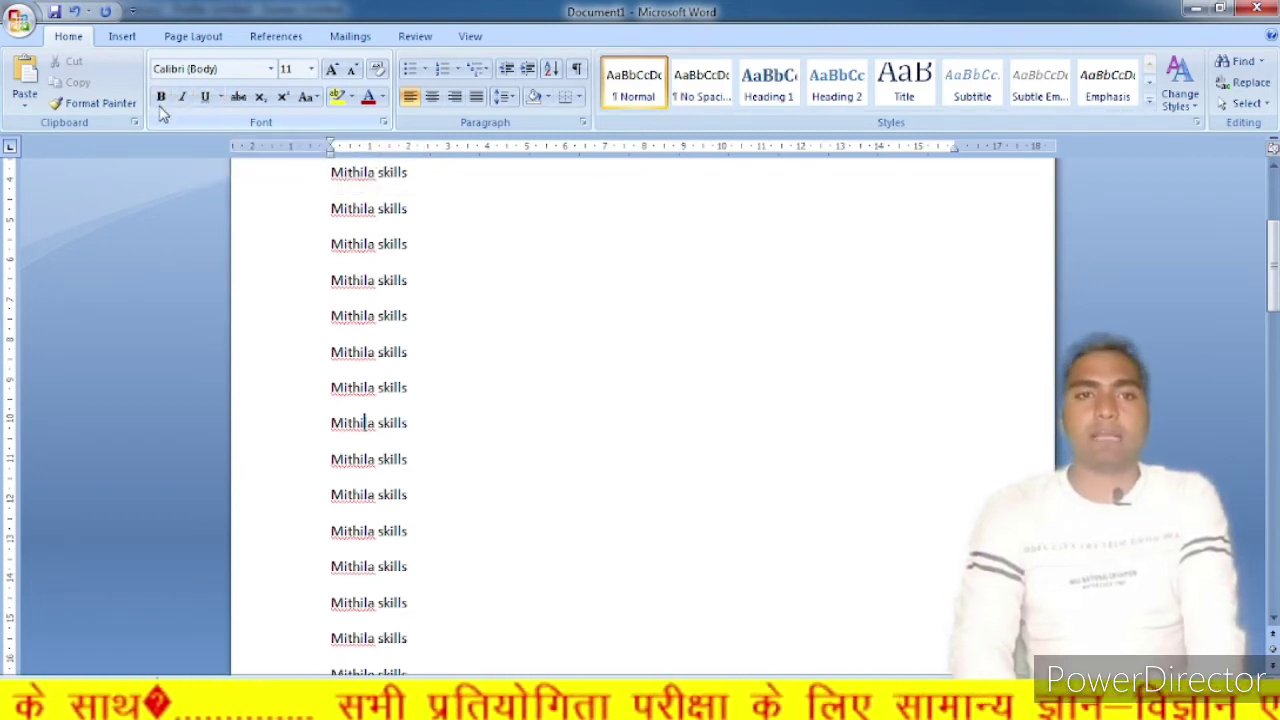
Change the font of the document's first "Mithila skills" line to Elephant
{"action": "scroll", "coordinate": [390, 398], "scroll_direction": "up", "scroll_amount": 1}
{"action": "scroll", "coordinate": [397, 372], "scroll_direction": "up", "scroll_amount": 3}
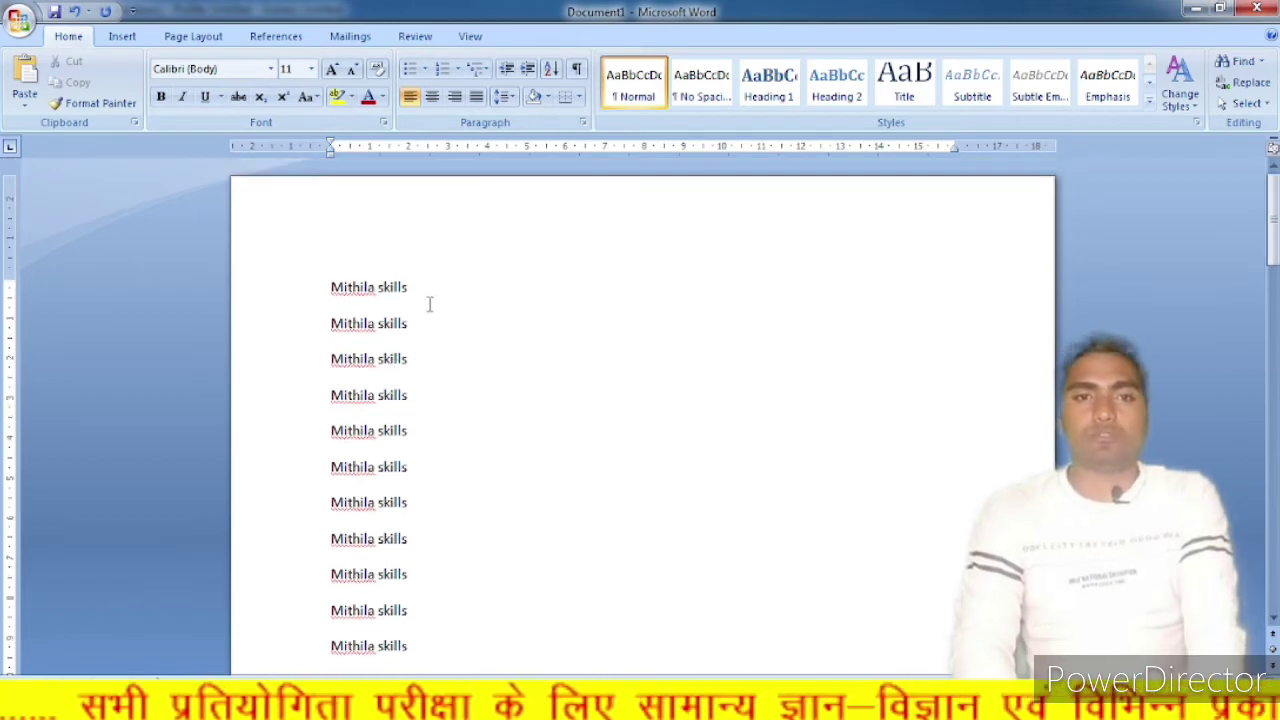
{"action": "left_click_drag", "start_coordinate": [424, 289], "coordinate": [334, 289]}
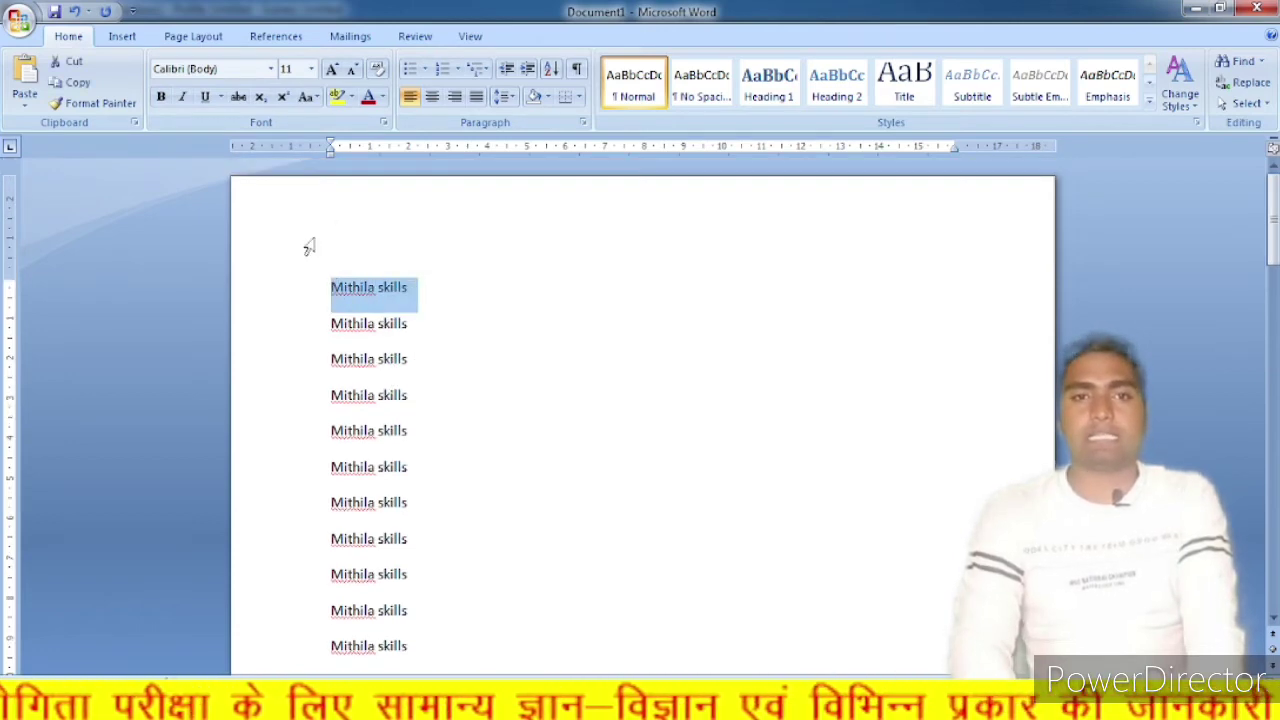
{"action": "left_click", "coordinate": [270, 68]}
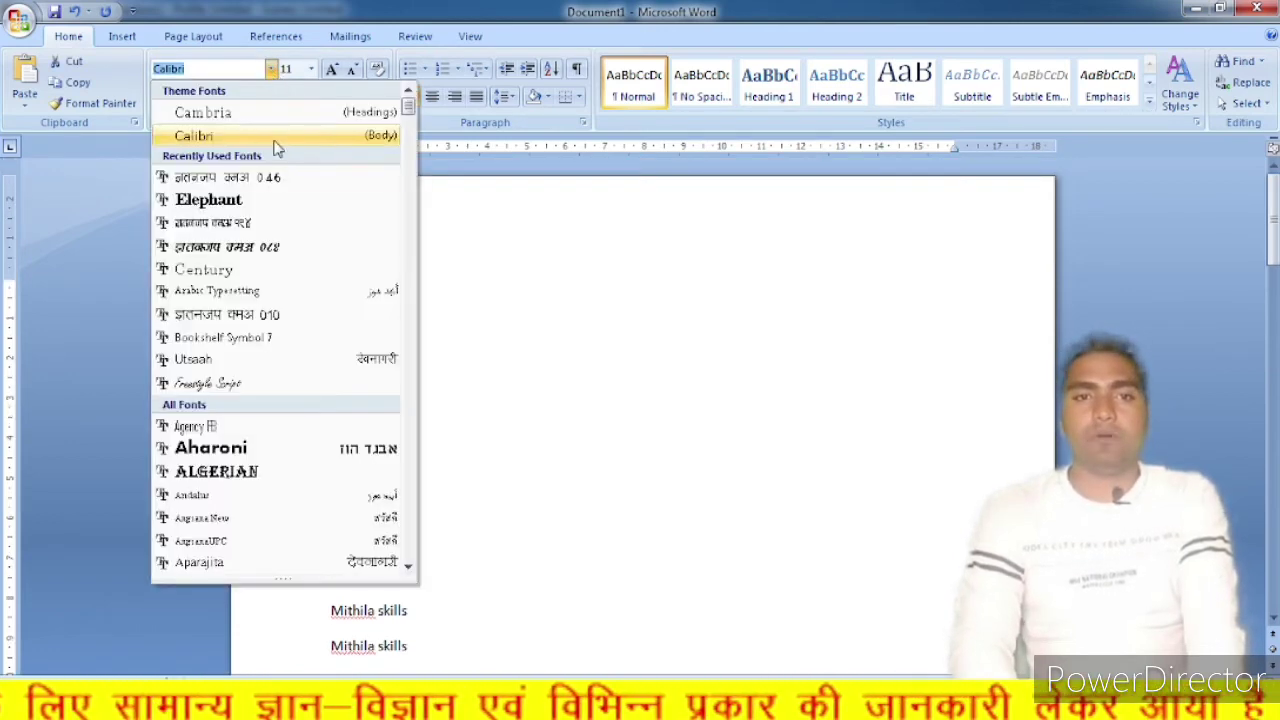
{"action": "left_click", "coordinate": [268, 199]}
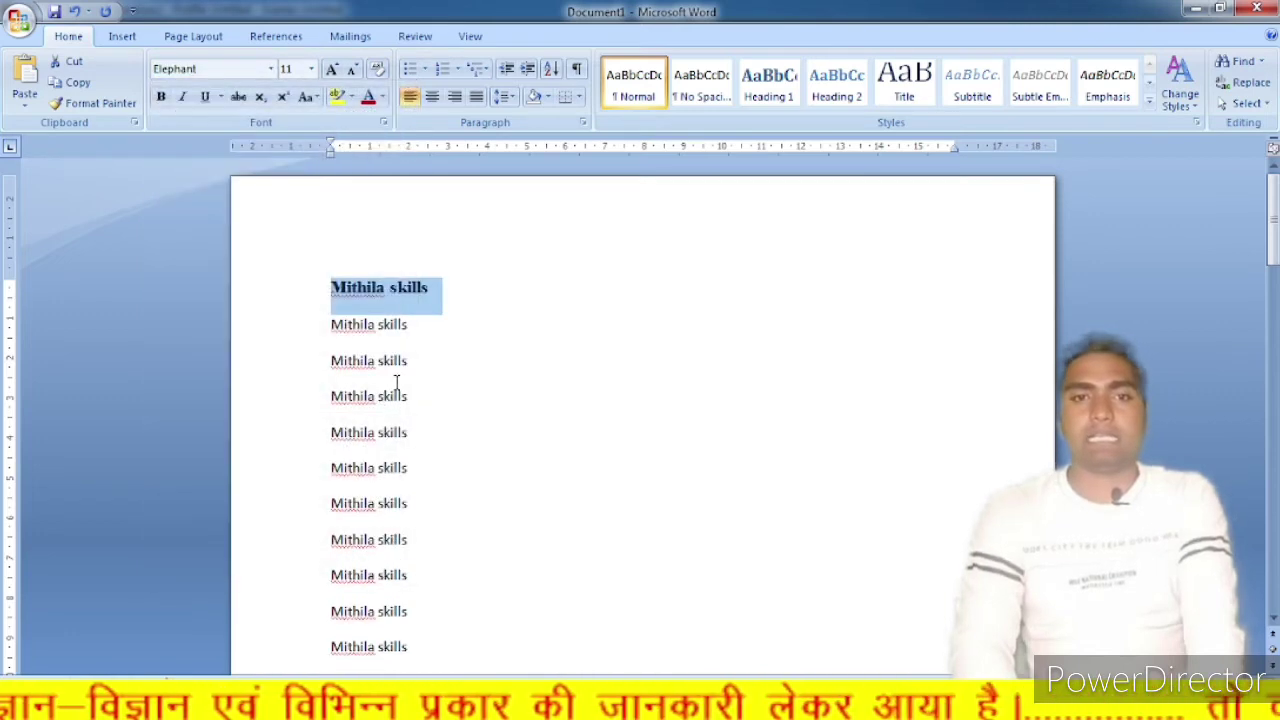
{"action": "left_click", "coordinate": [394, 324]}
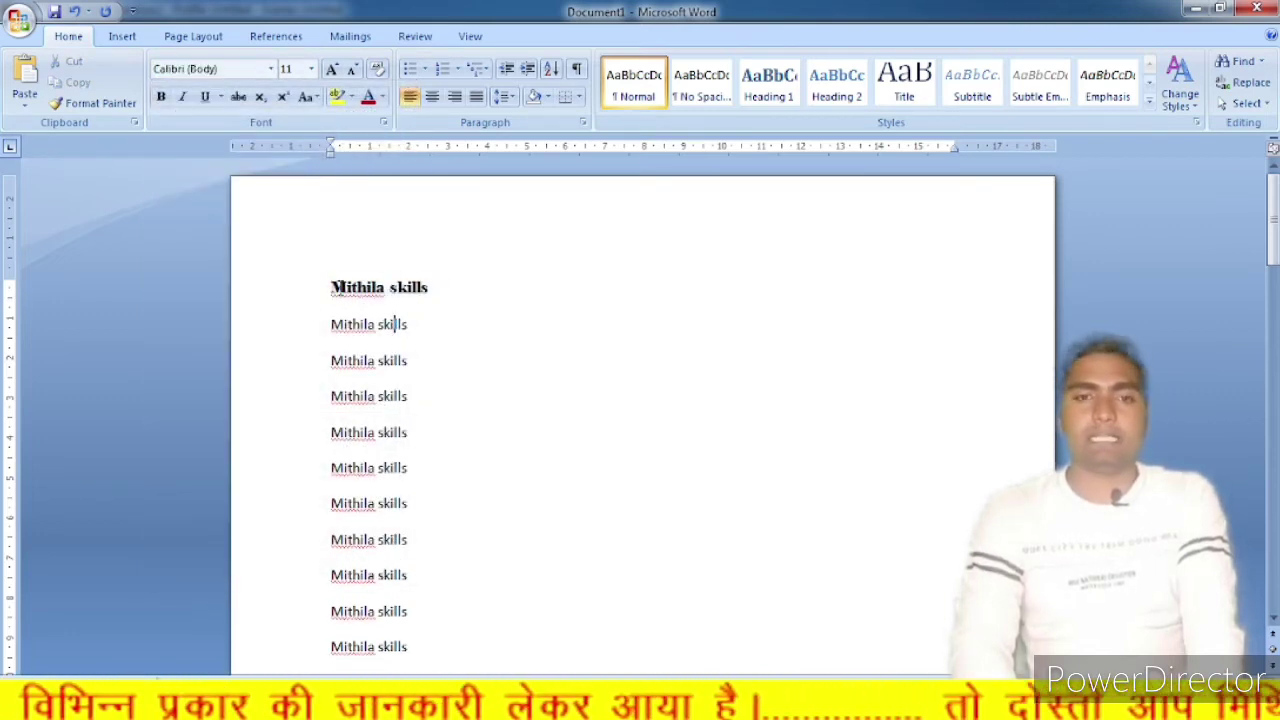
{"action": "left_click_drag", "start_coordinate": [333, 287], "coordinate": [435, 288]}
{"action": "left_click", "coordinate": [528, 360]}
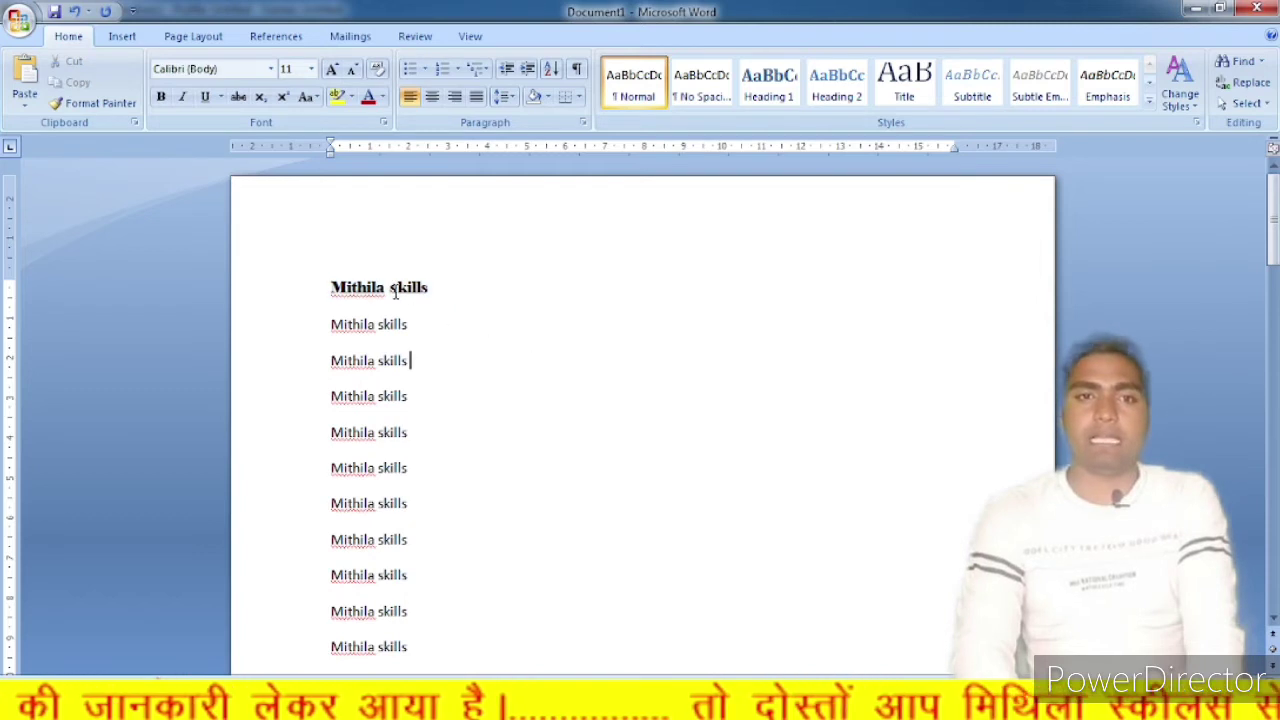
Turn bold on and back off for the first "Mithila skills" line
{"action": "left_click", "coordinate": [385, 287]}
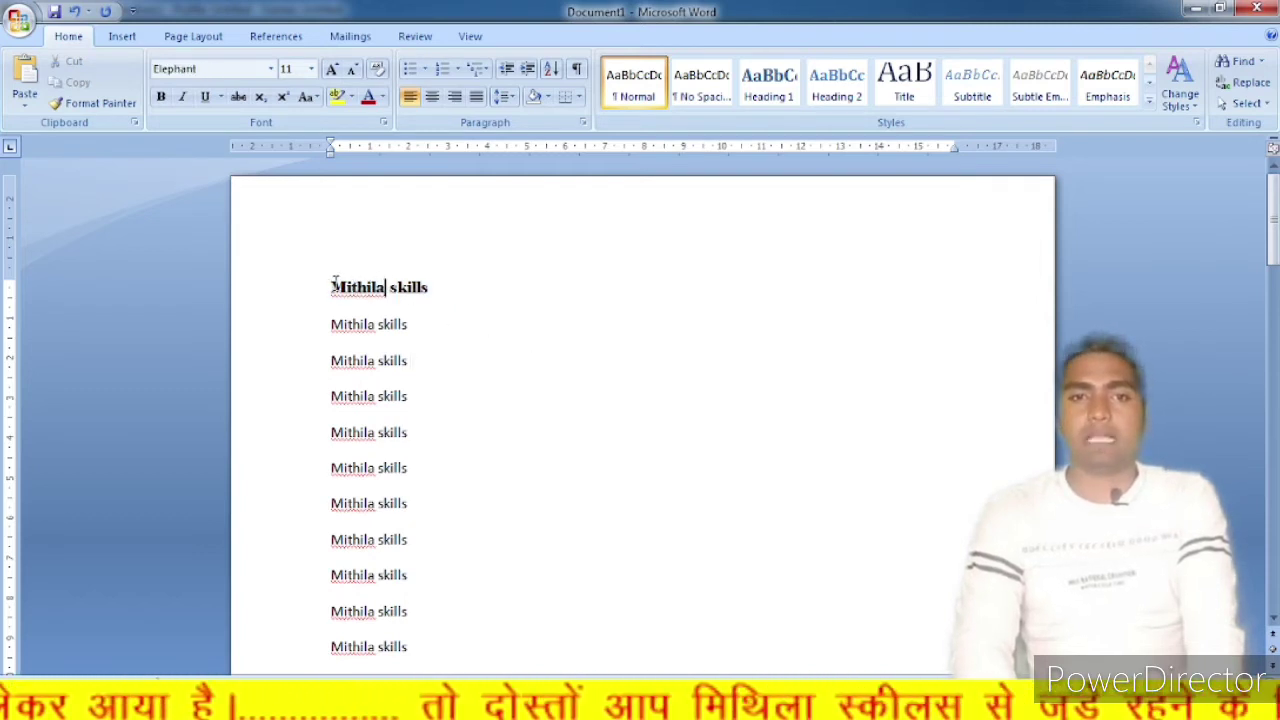
{"action": "left_click_drag", "start_coordinate": [335, 287], "coordinate": [450, 288]}
{"action": "left_click", "coordinate": [160, 97]}
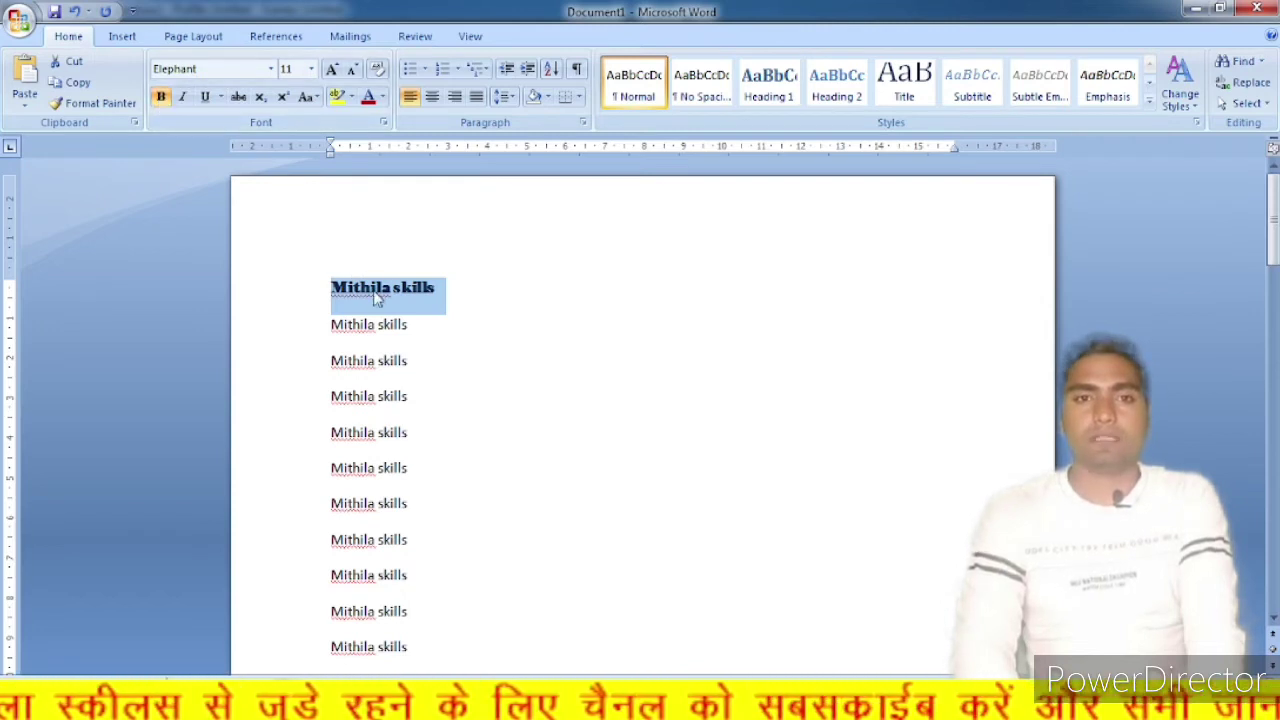
{"action": "left_click", "coordinate": [160, 97]}
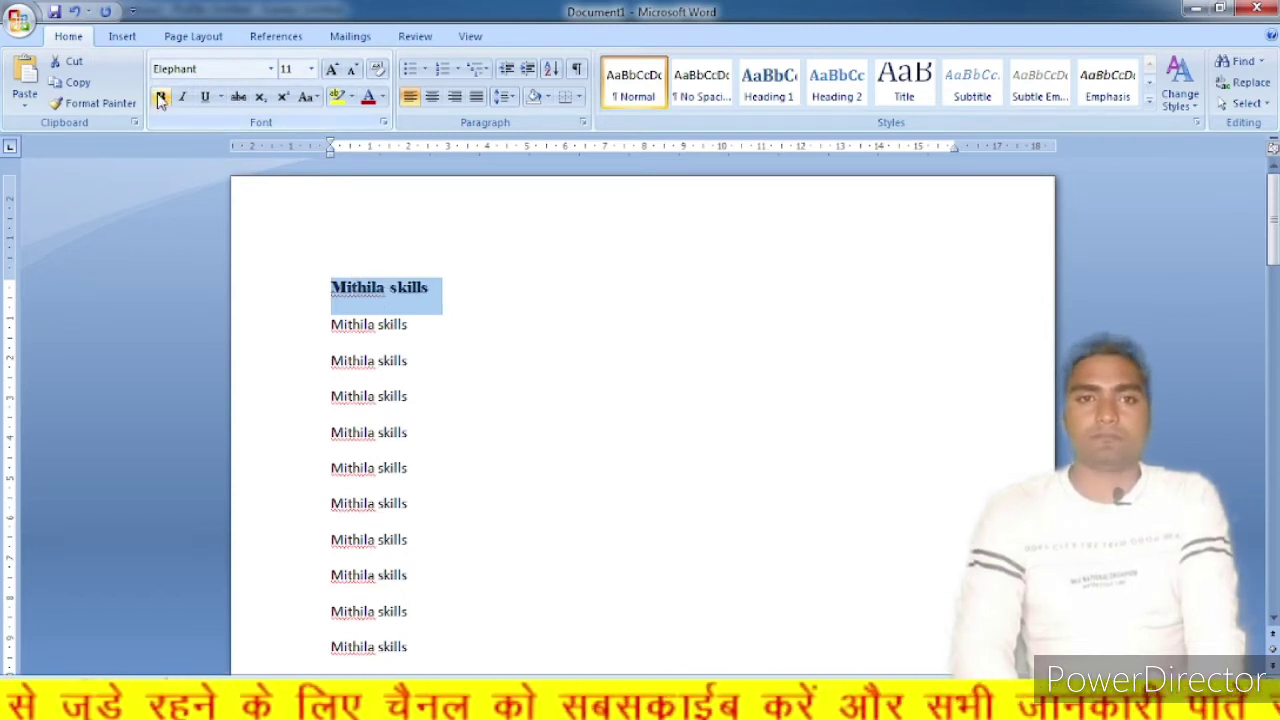
Make the first "Mithila skills" line bold
{"action": "left_click", "coordinate": [380, 290]}
{"action": "left_click_drag", "start_coordinate": [435, 287], "coordinate": [330, 272]}
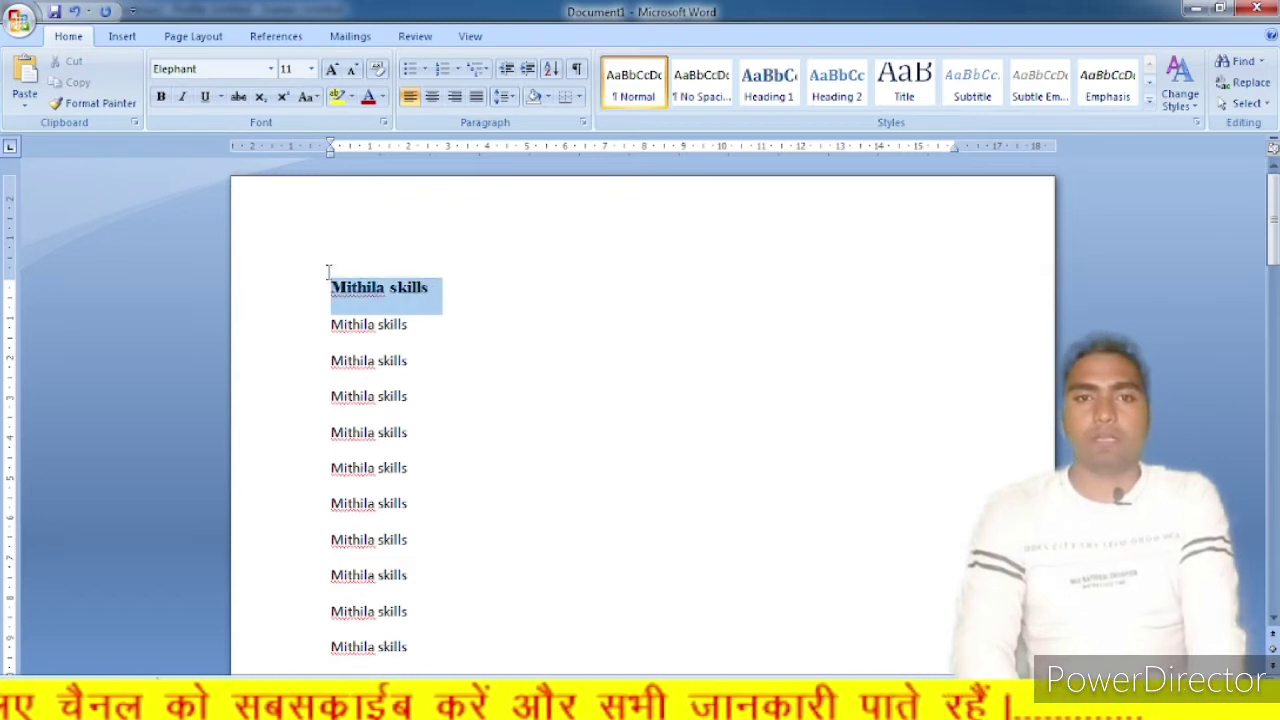
{"action": "left_click", "coordinate": [160, 99]}
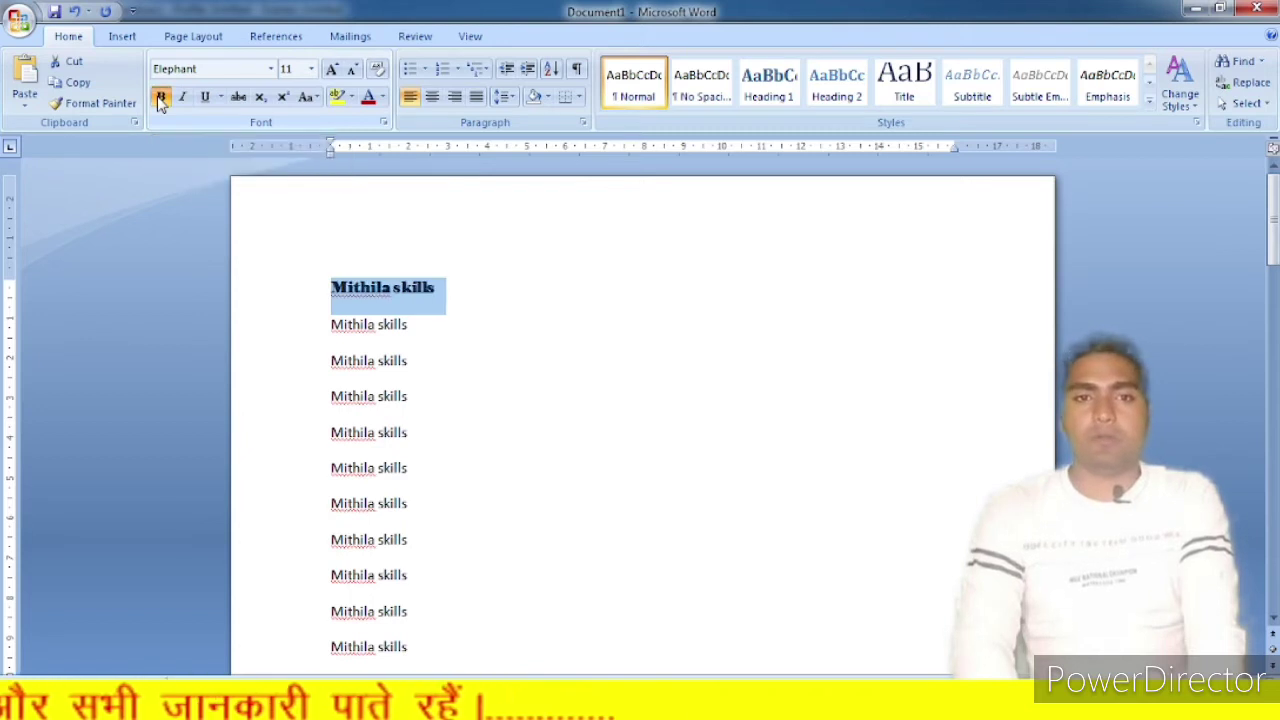
{"action": "left_click", "coordinate": [368, 285]}
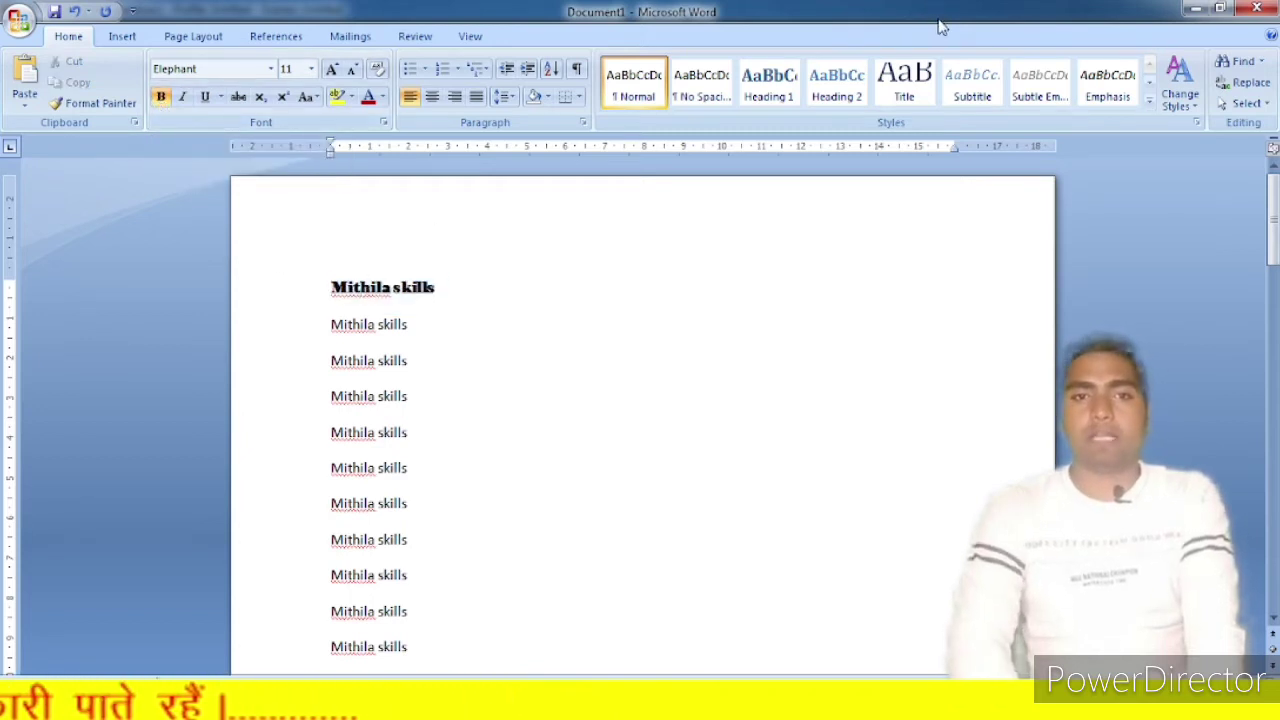
Make the third "Mithila skills" line bold
{"action": "left_click_drag", "start_coordinate": [420, 370], "coordinate": [330, 368]}
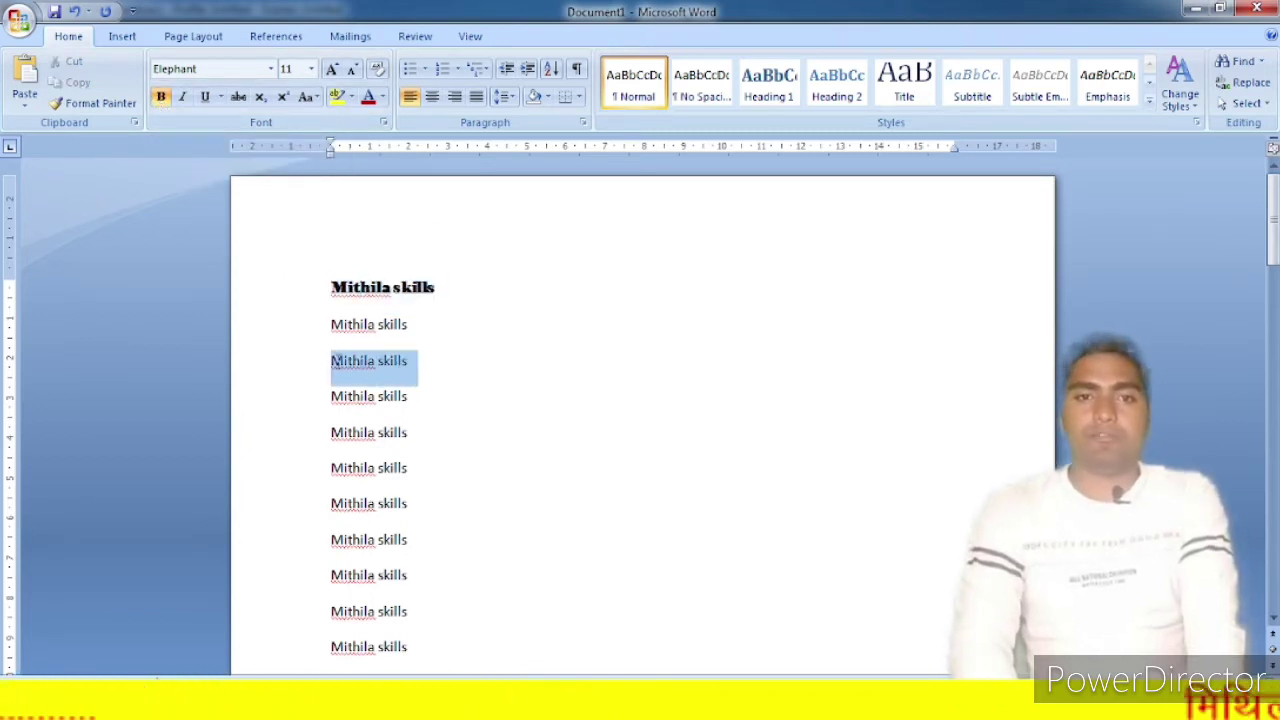
{"action": "left_click", "coordinate": [162, 99]}
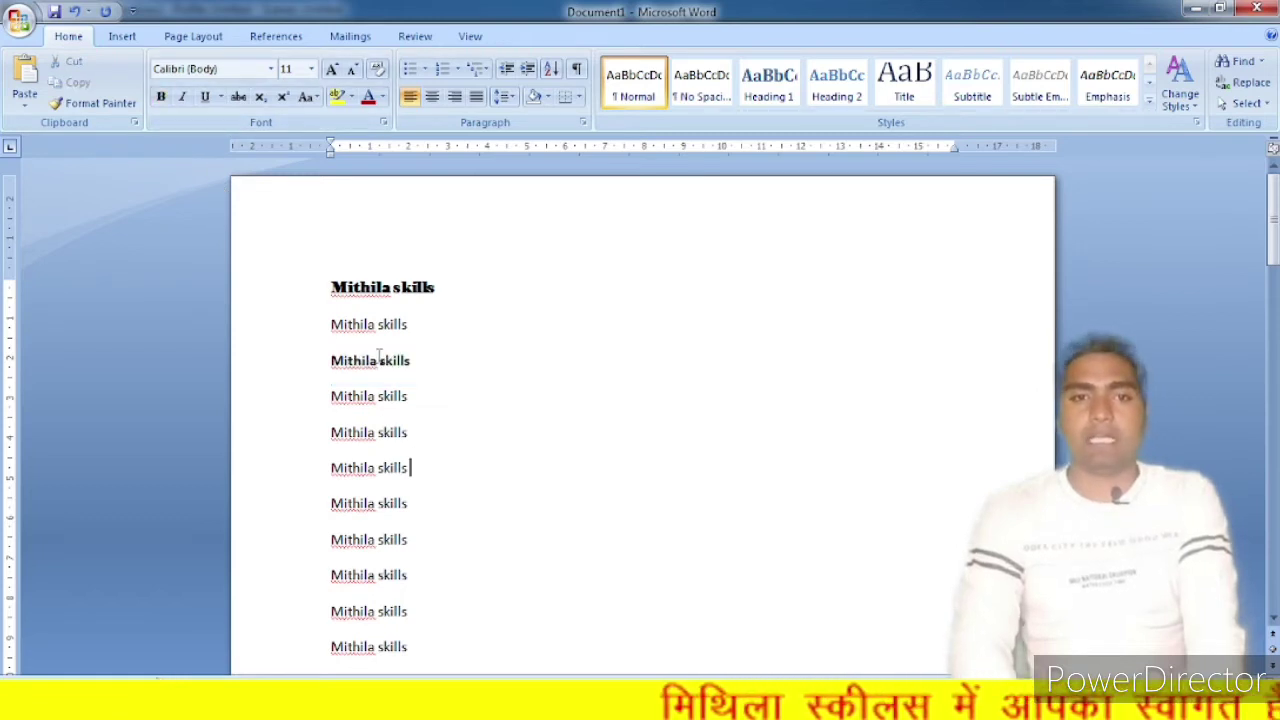
{"action": "left_click", "coordinate": [378, 287]}
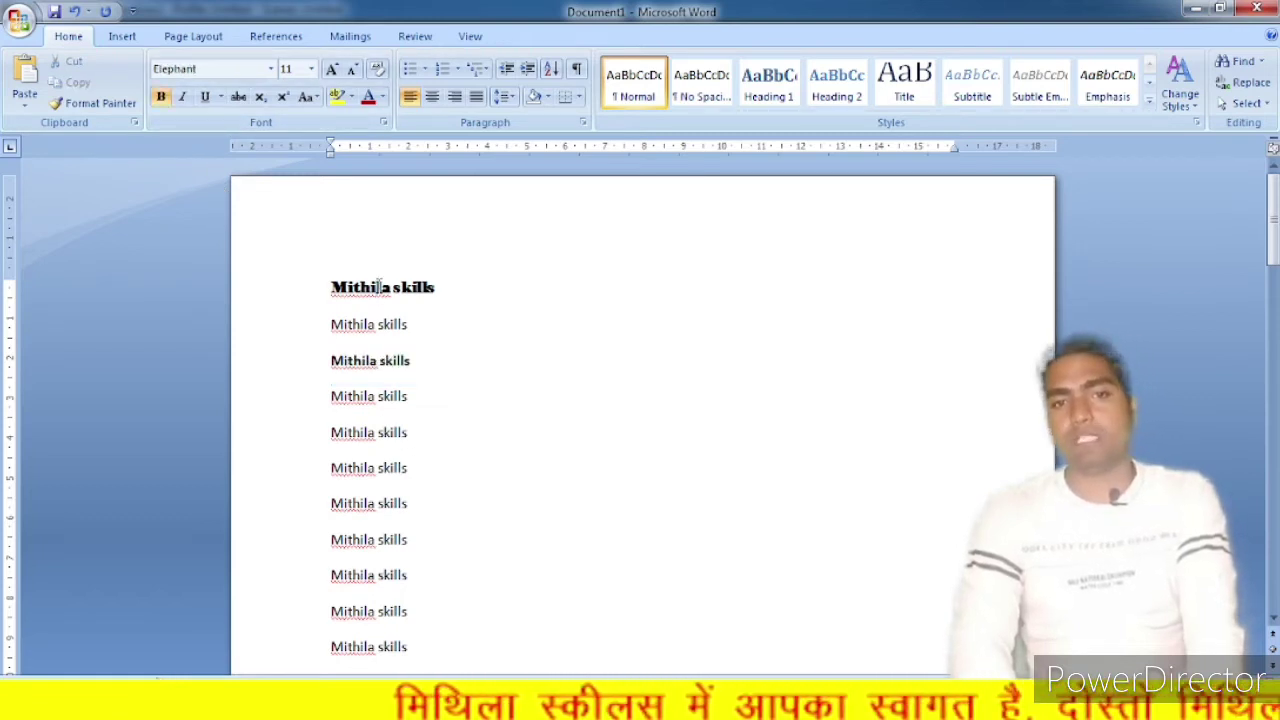
{"action": "left_click", "coordinate": [393, 360]}
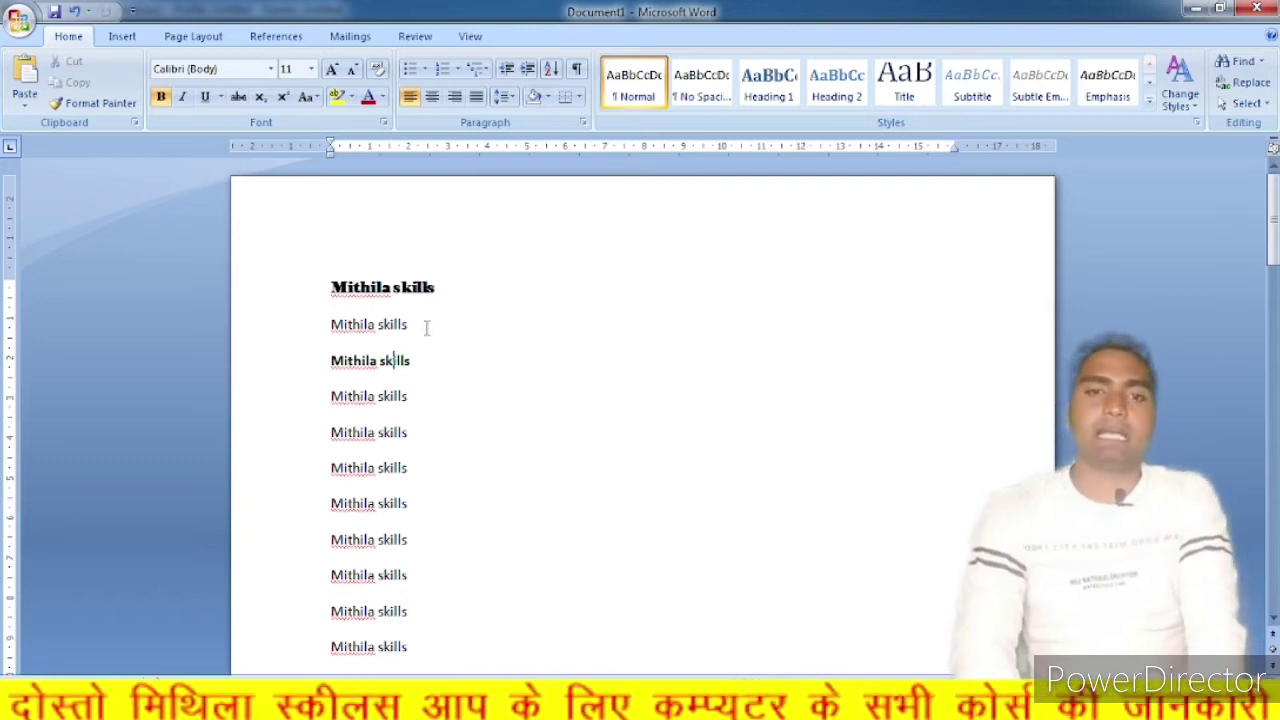
Italicize the seventh and eighth "Mithila skills" lines together
{"action": "left_click_drag", "start_coordinate": [421, 537], "coordinate": [340, 503]}
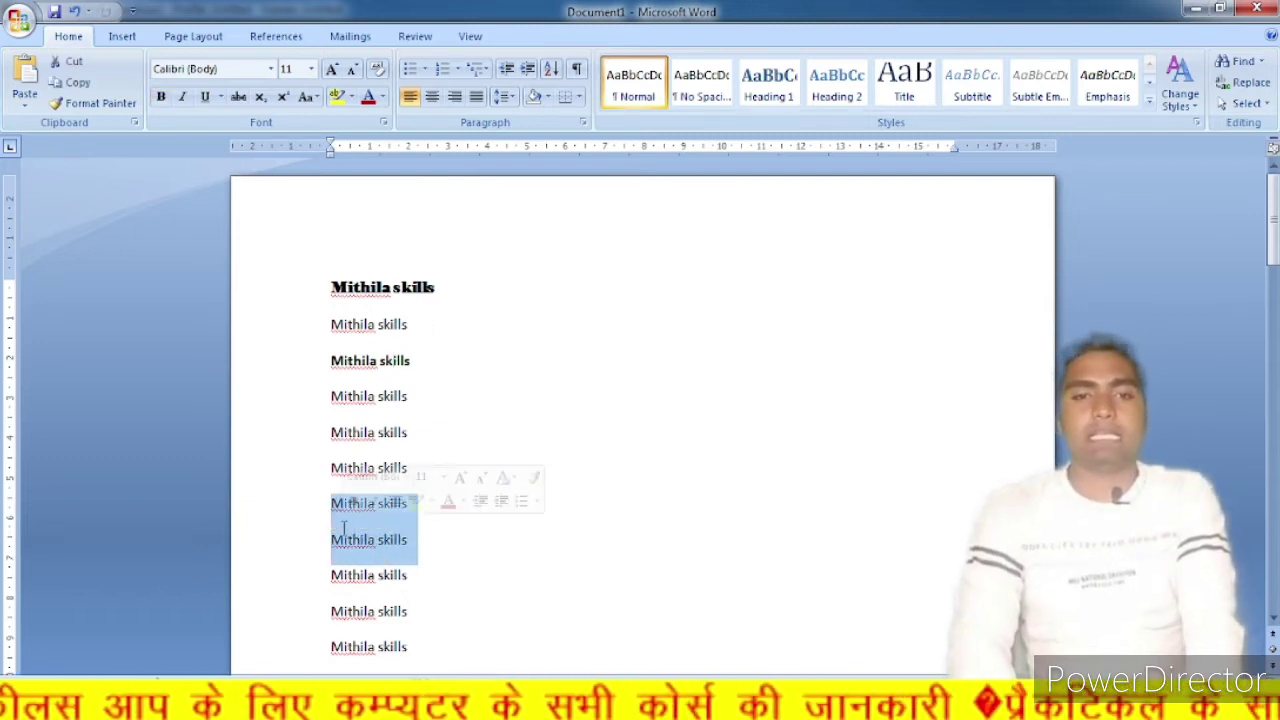
{"action": "left_click", "coordinate": [184, 100]}
{"action": "left_click", "coordinate": [418, 537]}
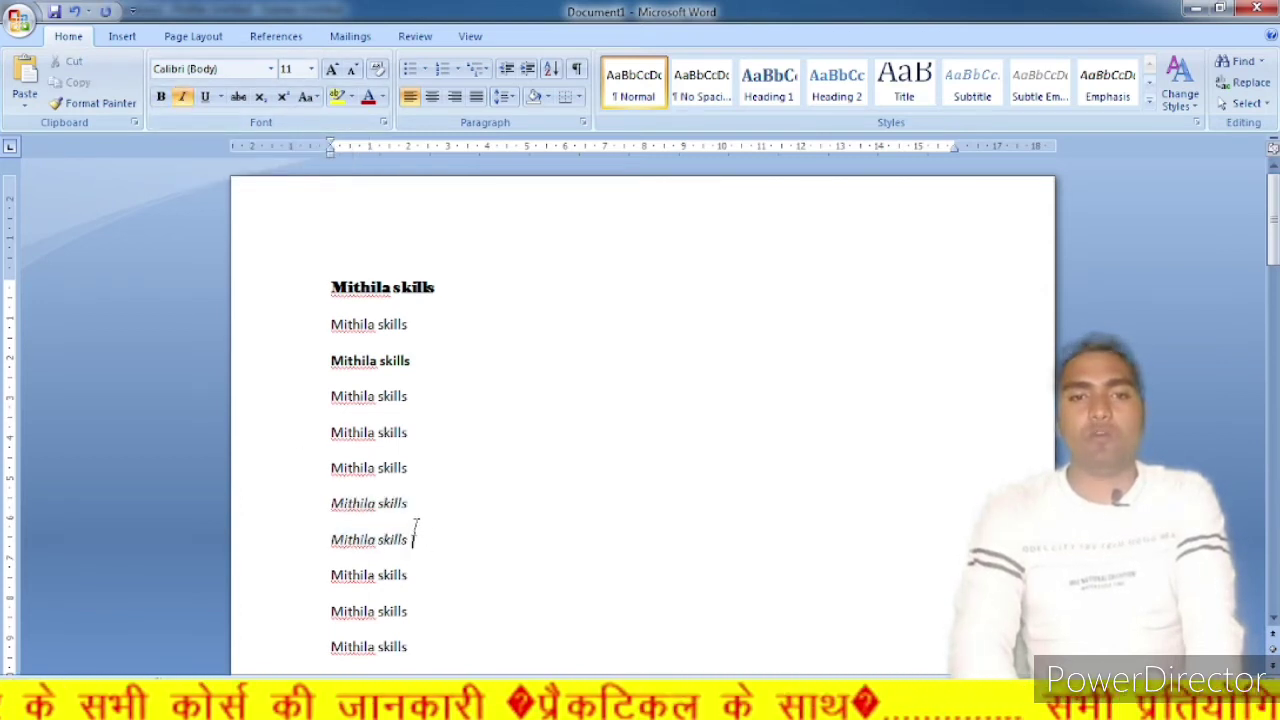
Remove the italics from the eighth "Mithila skills" line and from the seventh
{"action": "left_click_drag", "start_coordinate": [414, 539], "coordinate": [342, 538]}
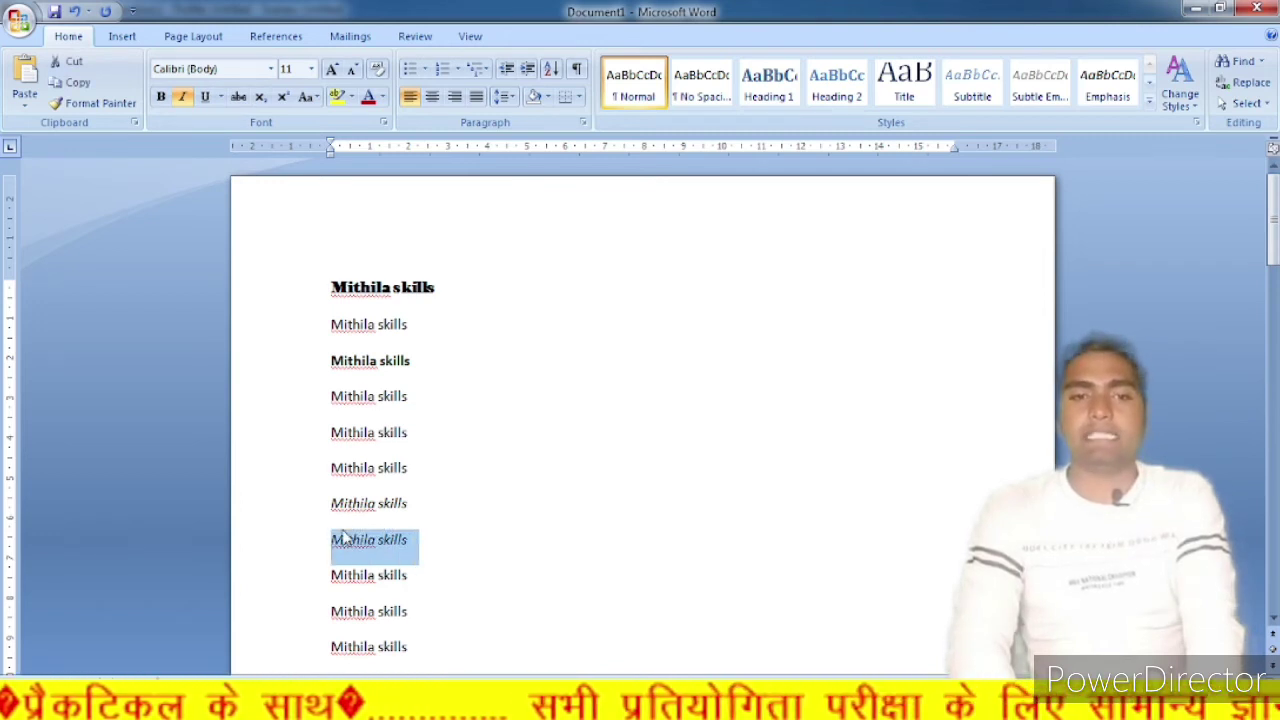
{"action": "left_click", "coordinate": [183, 100]}
{"action": "left_click", "coordinate": [434, 538]}
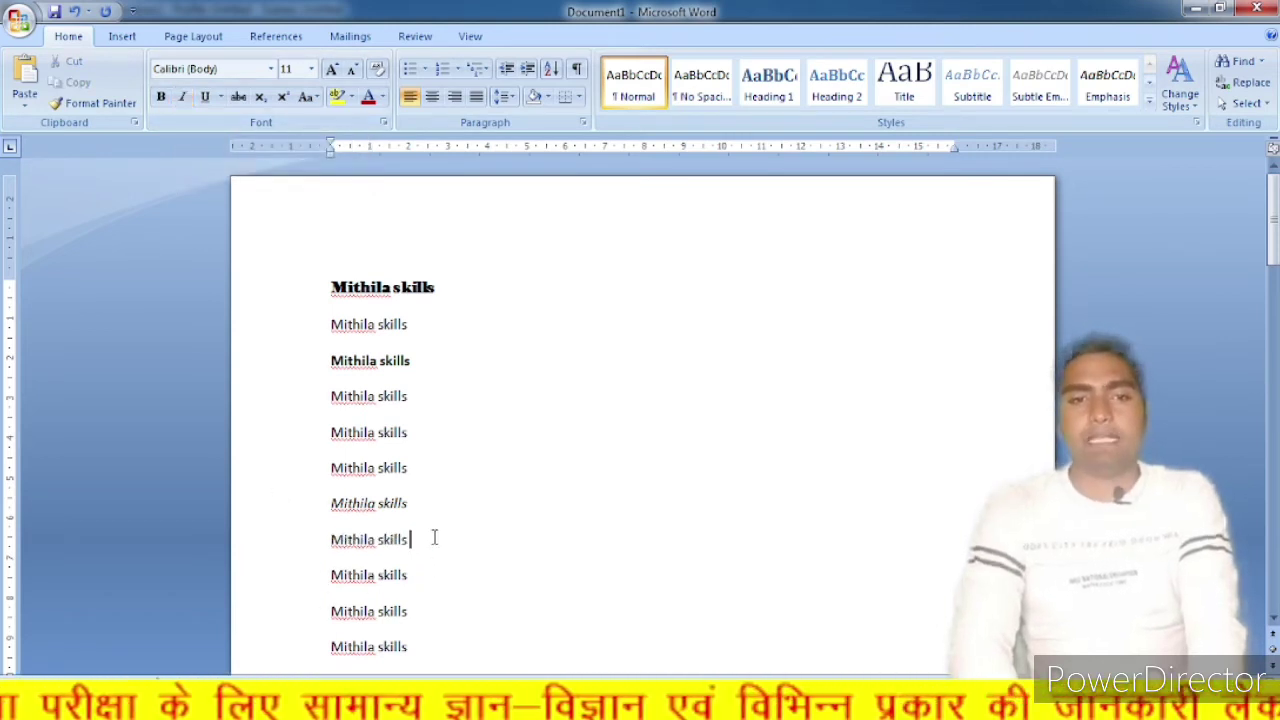
{"action": "triple_click", "coordinate": [414, 503]}
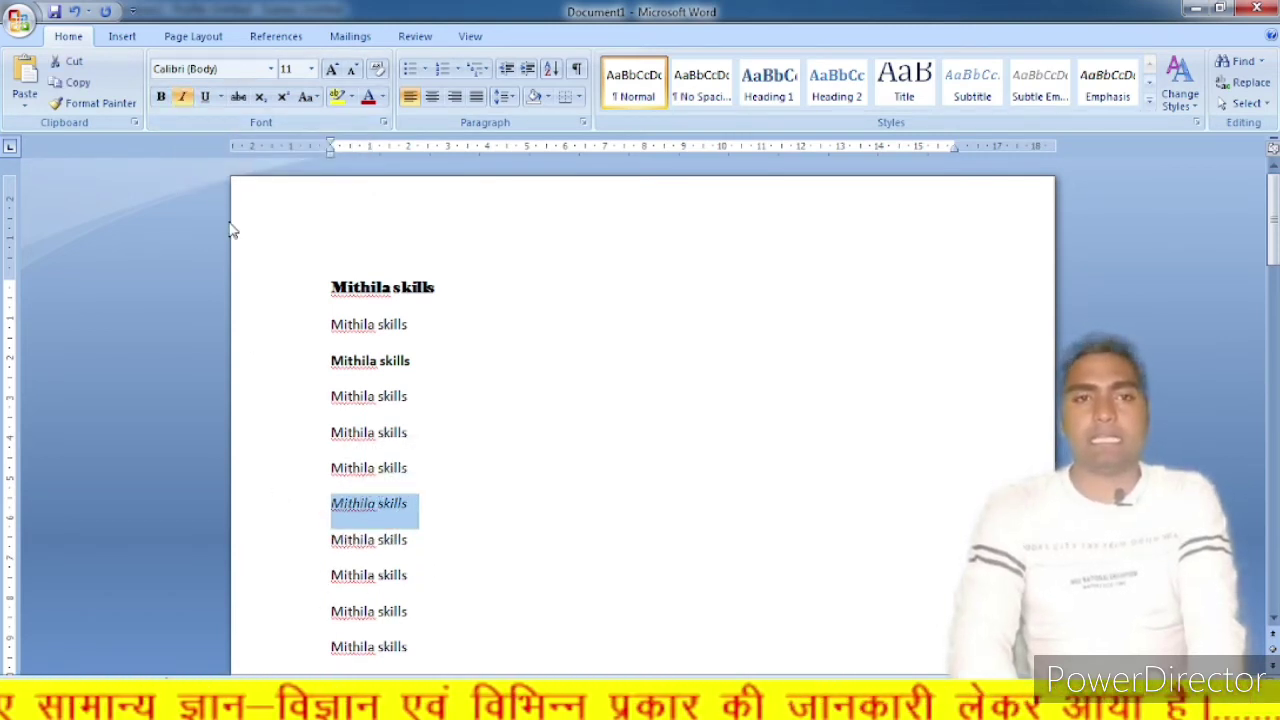
{"action": "left_click", "coordinate": [182, 97]}
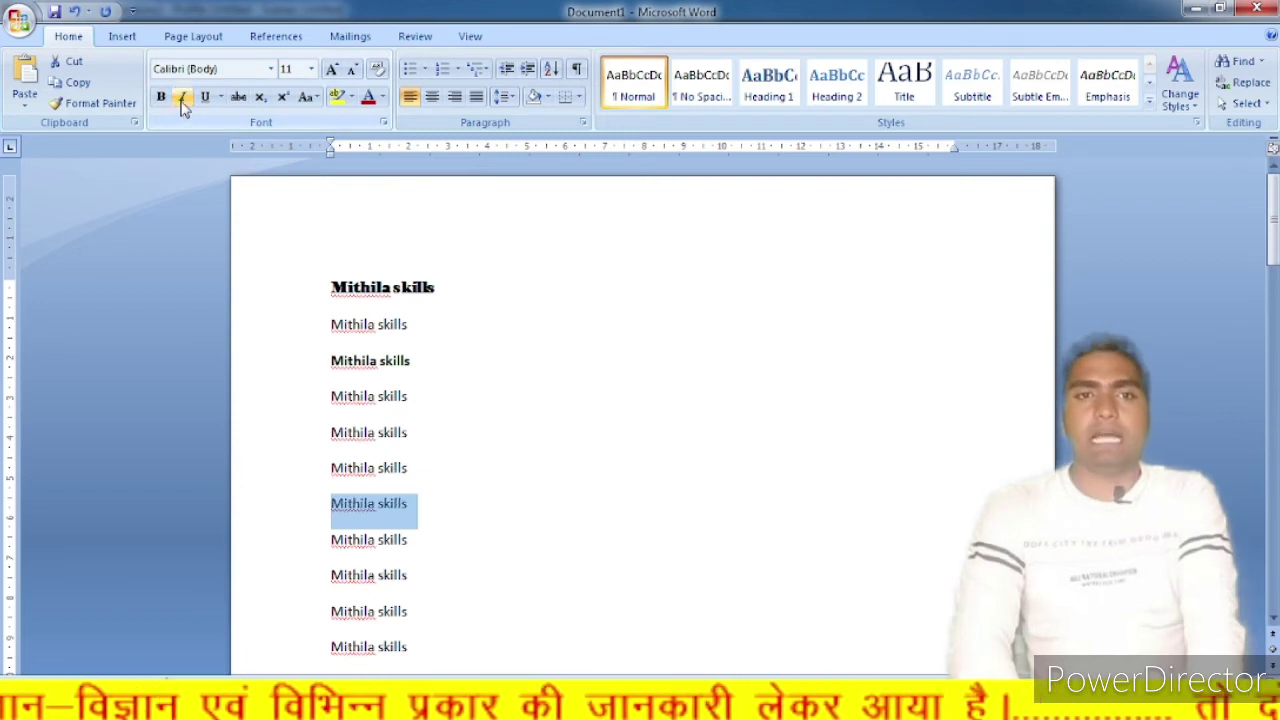
{"action": "left_click", "coordinate": [428, 486]}
{"action": "left_click", "coordinate": [381, 470]}
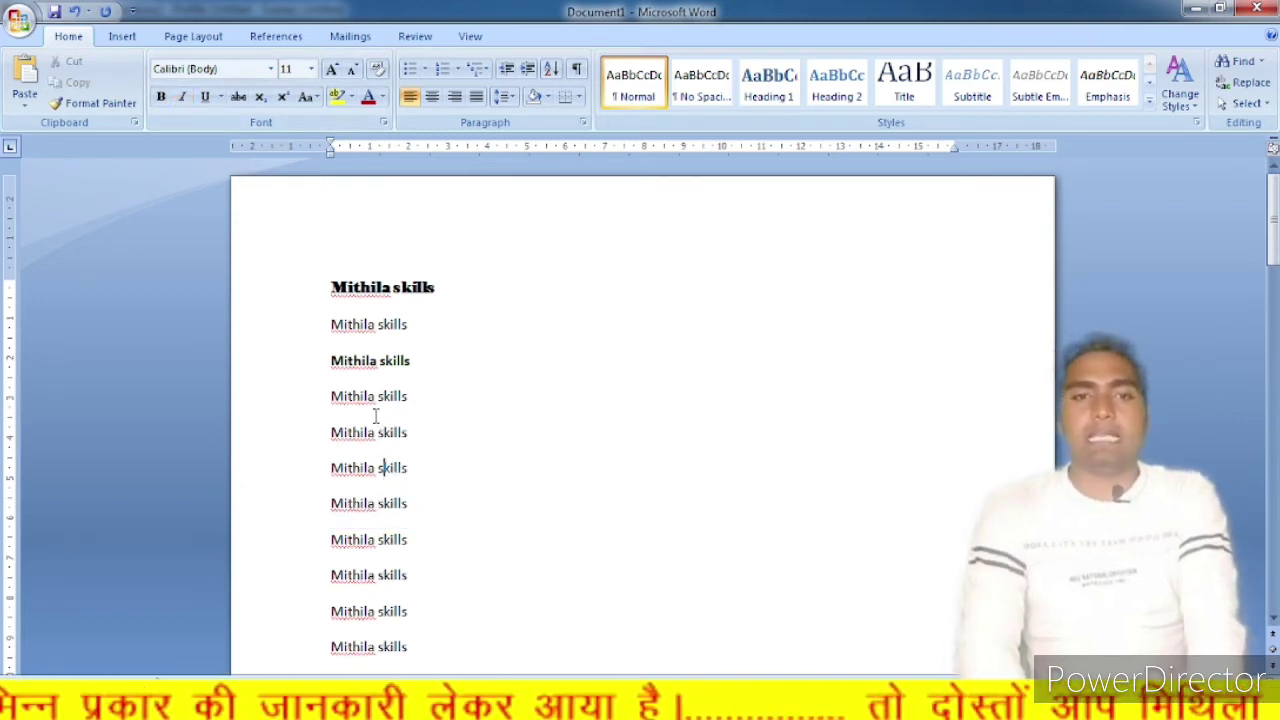
{"action": "left_click", "coordinate": [397, 360]}
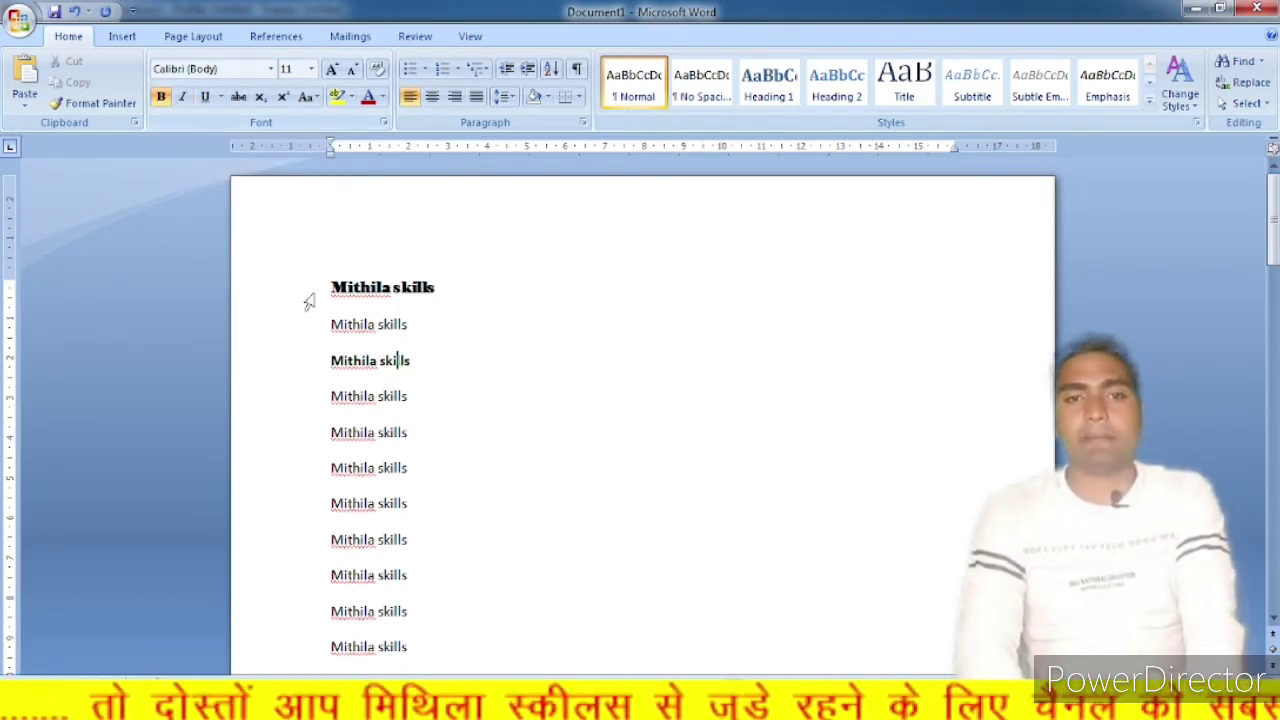
{"action": "left_click", "coordinate": [352, 360]}
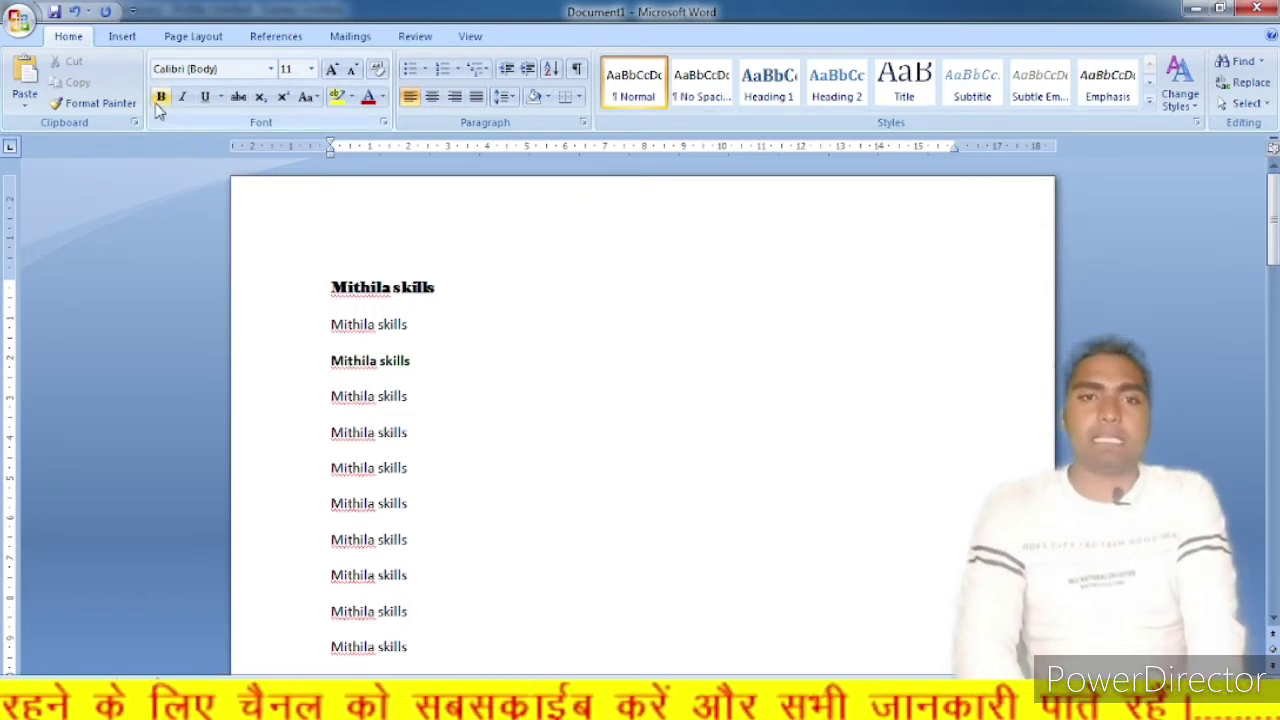
Italicize the fourth "Mithila skills" line
{"action": "left_click", "coordinate": [364, 396]}
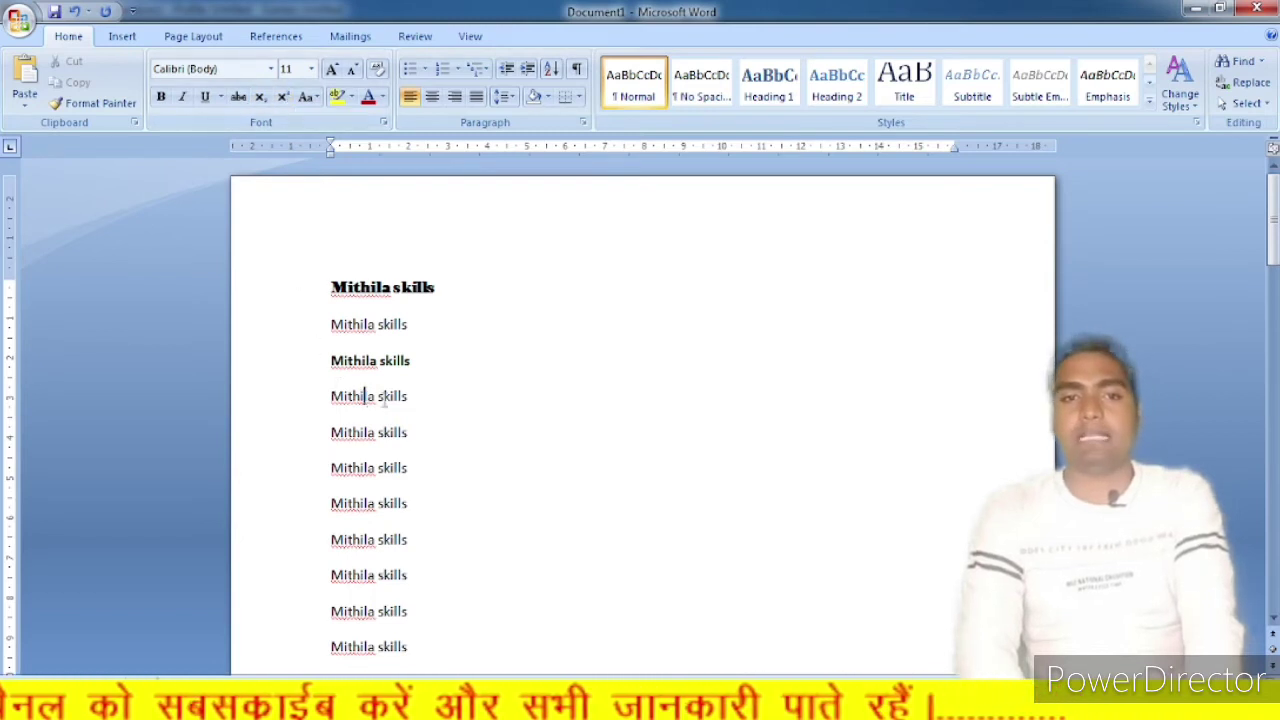
{"action": "left_click_drag", "start_coordinate": [420, 395], "coordinate": [345, 400]}
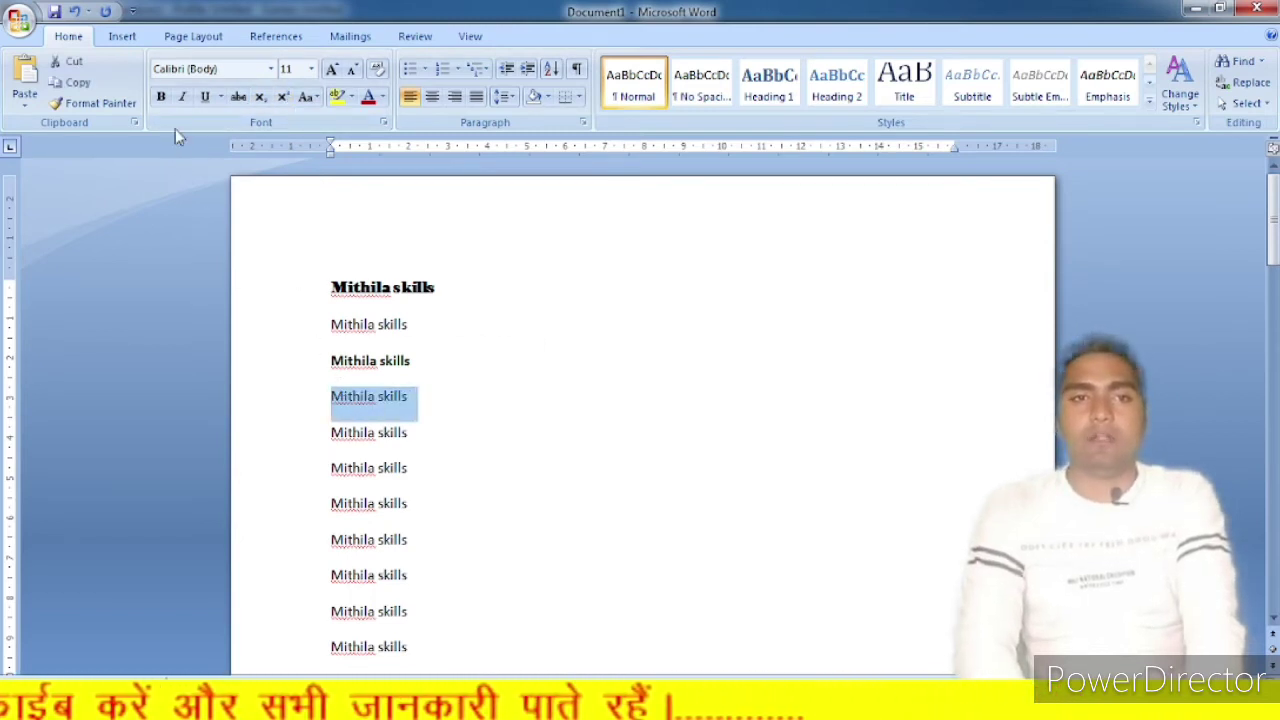
{"action": "left_click", "coordinate": [182, 98]}
{"action": "left_click", "coordinate": [417, 462]}
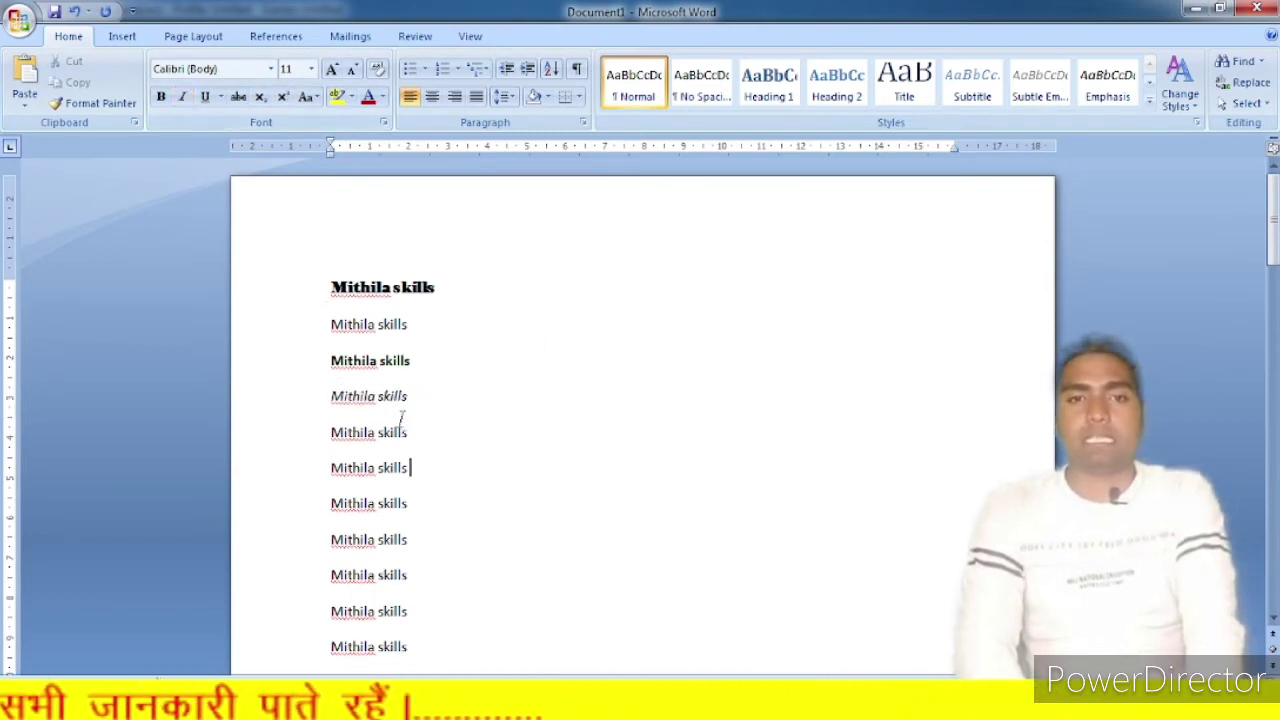
{"action": "left_click_drag", "start_coordinate": [415, 397], "coordinate": [350, 398]}
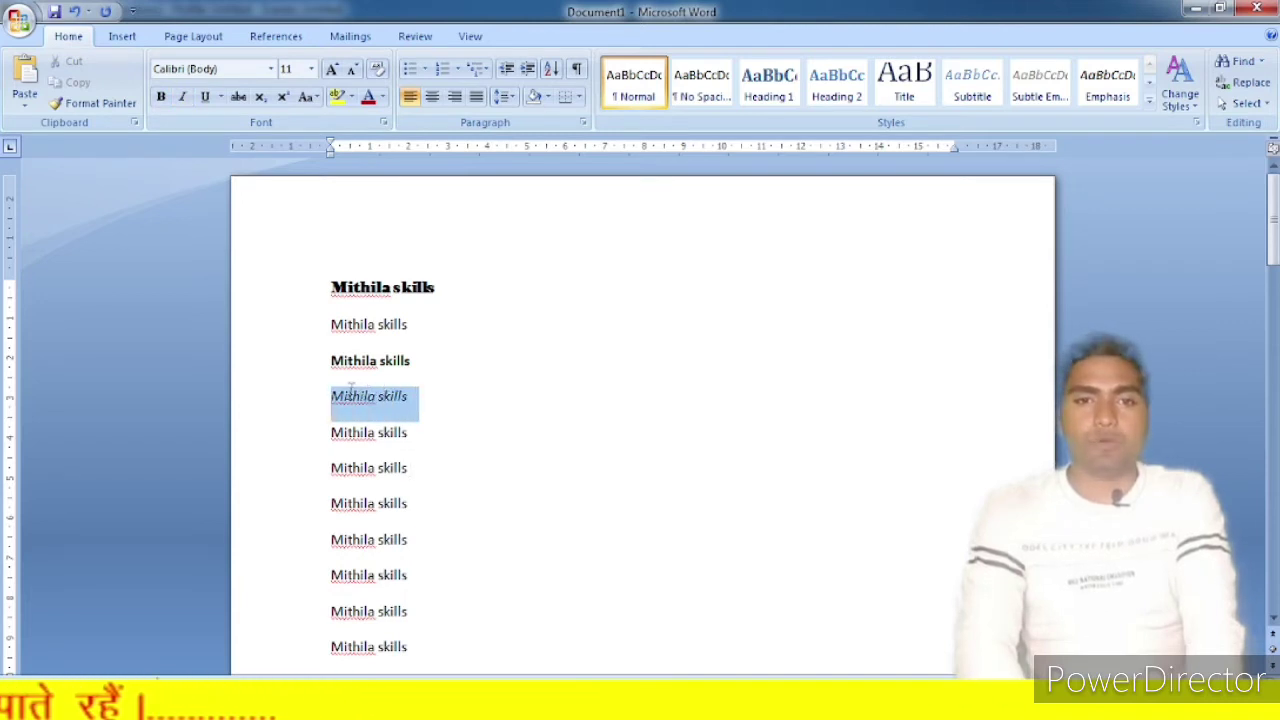
{"action": "left_click", "coordinate": [340, 410]}
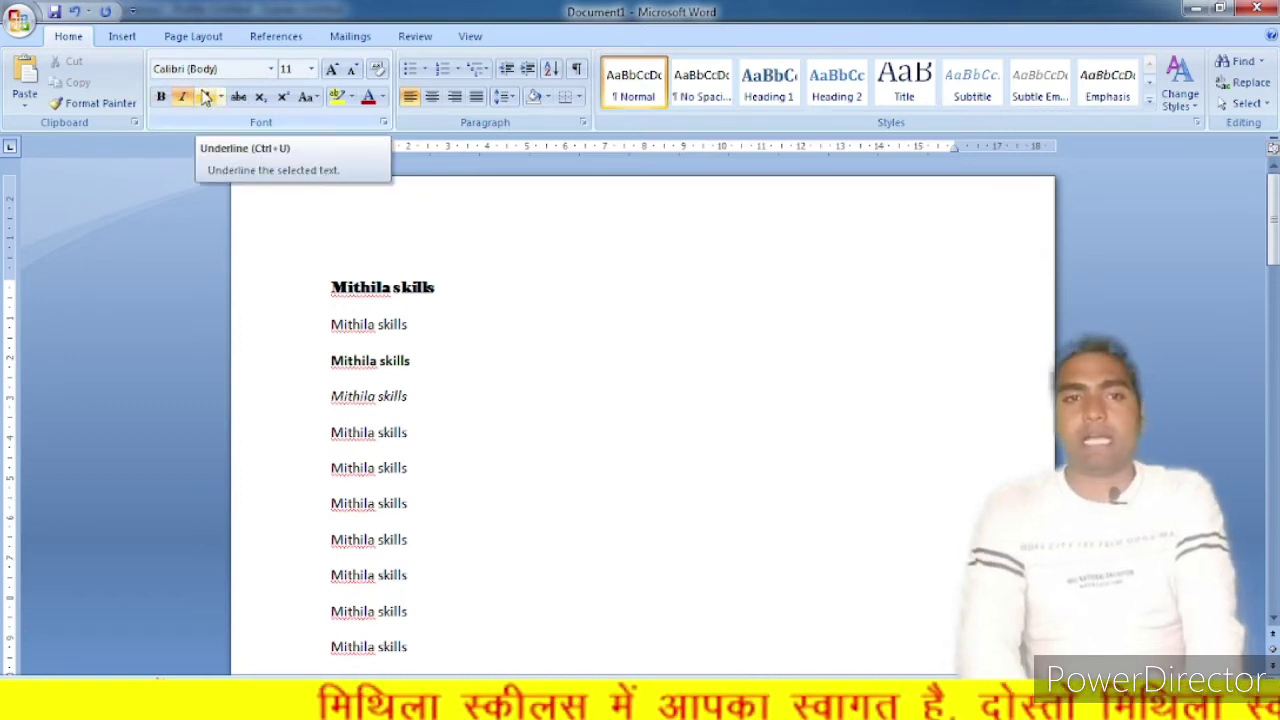
{"action": "left_click", "coordinate": [371, 330]}
{"action": "scroll", "coordinate": [375, 335], "scroll_direction": "down", "scroll_amount": 1}
{"action": "scroll", "coordinate": [383, 355], "scroll_direction": "up", "scroll_amount": 1}
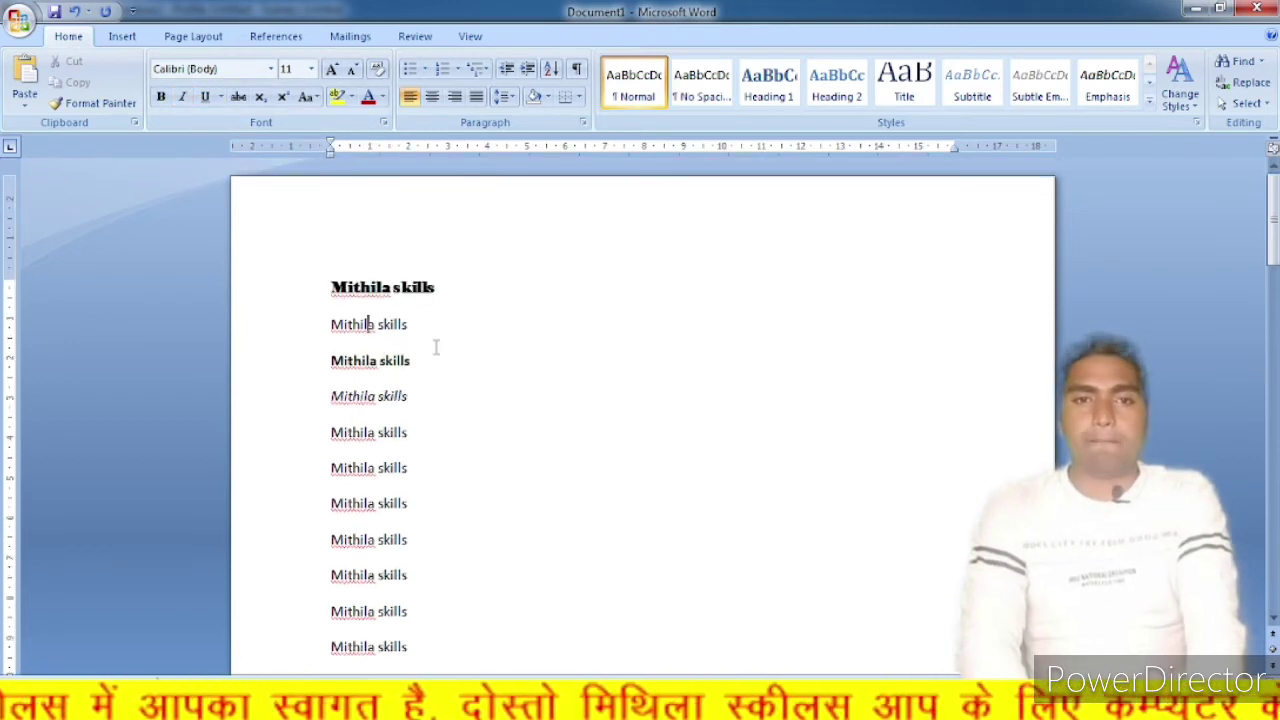
{"action": "left_click_drag", "start_coordinate": [426, 328], "coordinate": [340, 328]}
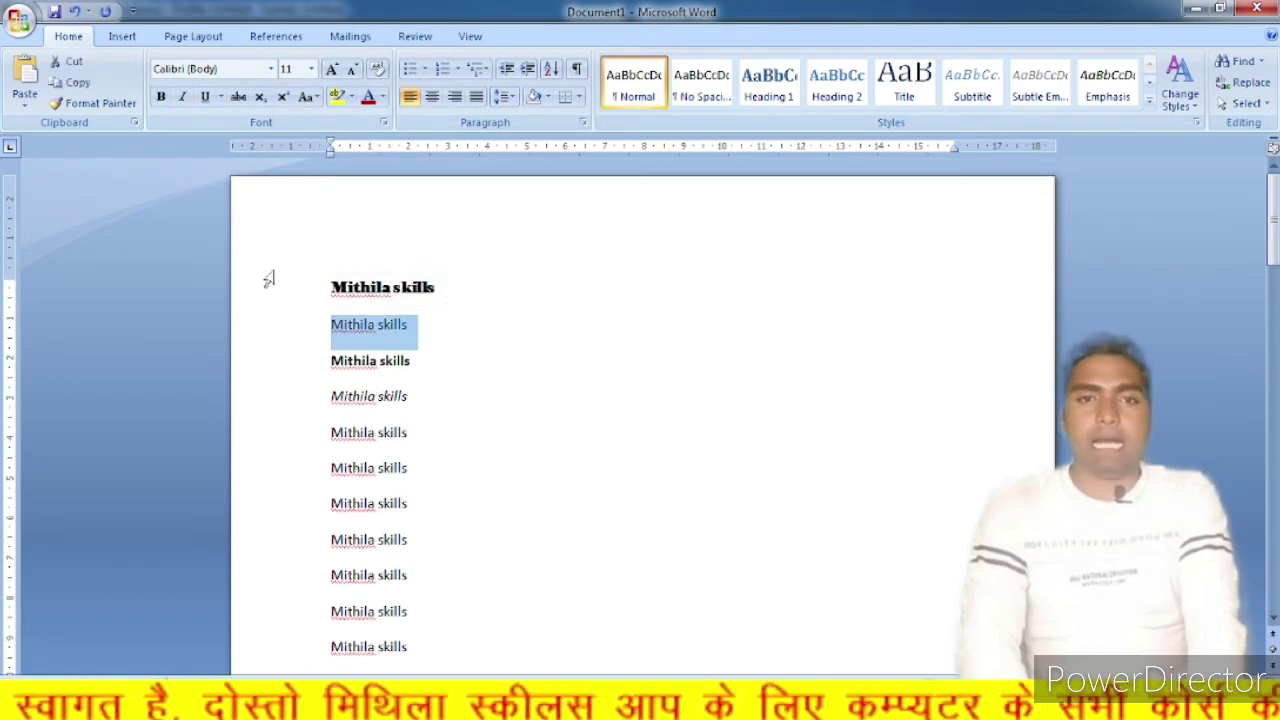
{"action": "left_click", "coordinate": [523, 358]}
{"action": "scroll", "coordinate": [506, 481], "scroll_direction": "down", "scroll_amount": 10}
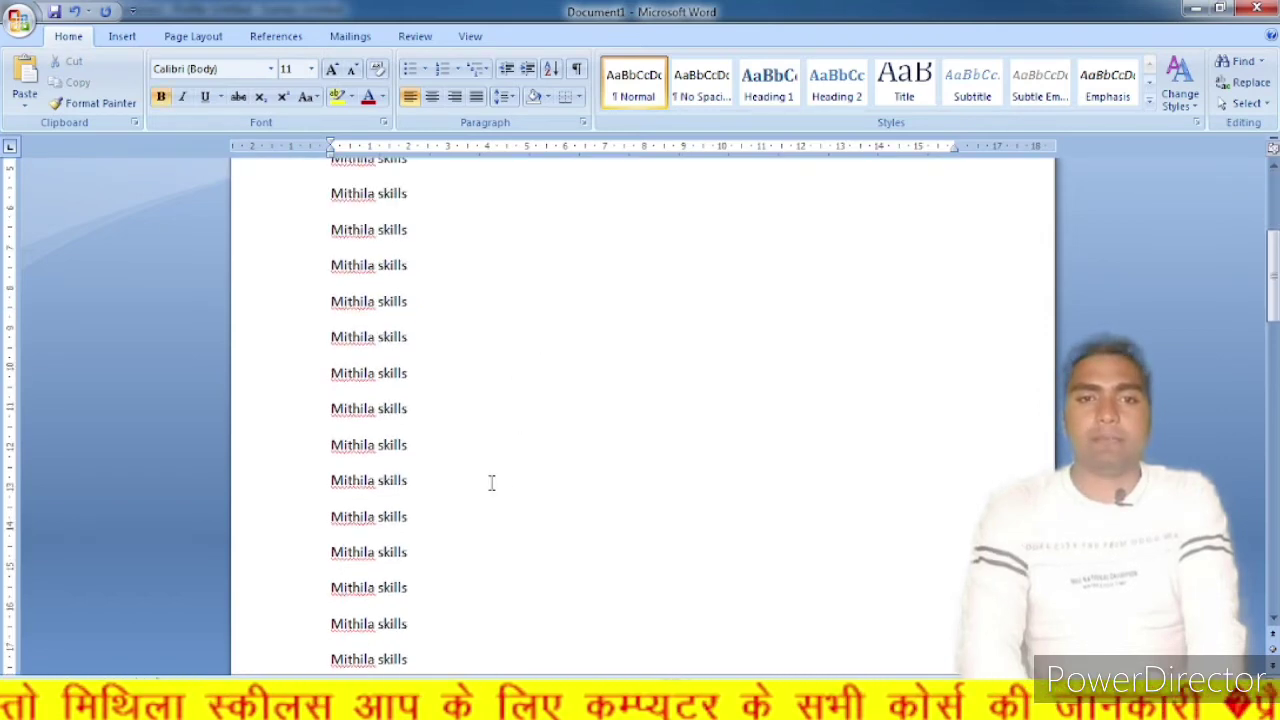
{"action": "scroll", "coordinate": [481, 484], "scroll_direction": "up", "scroll_amount": 10}
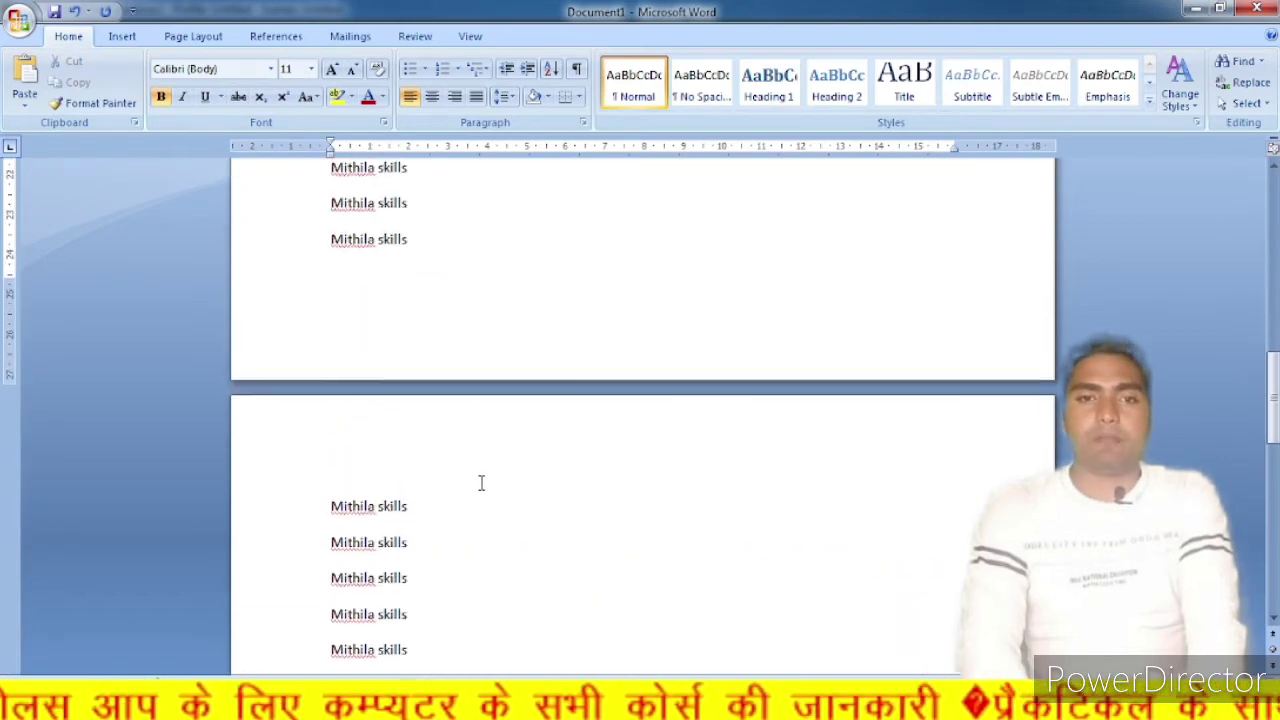
{"action": "scroll", "coordinate": [481, 484], "scroll_direction": "up", "scroll_amount": 3}
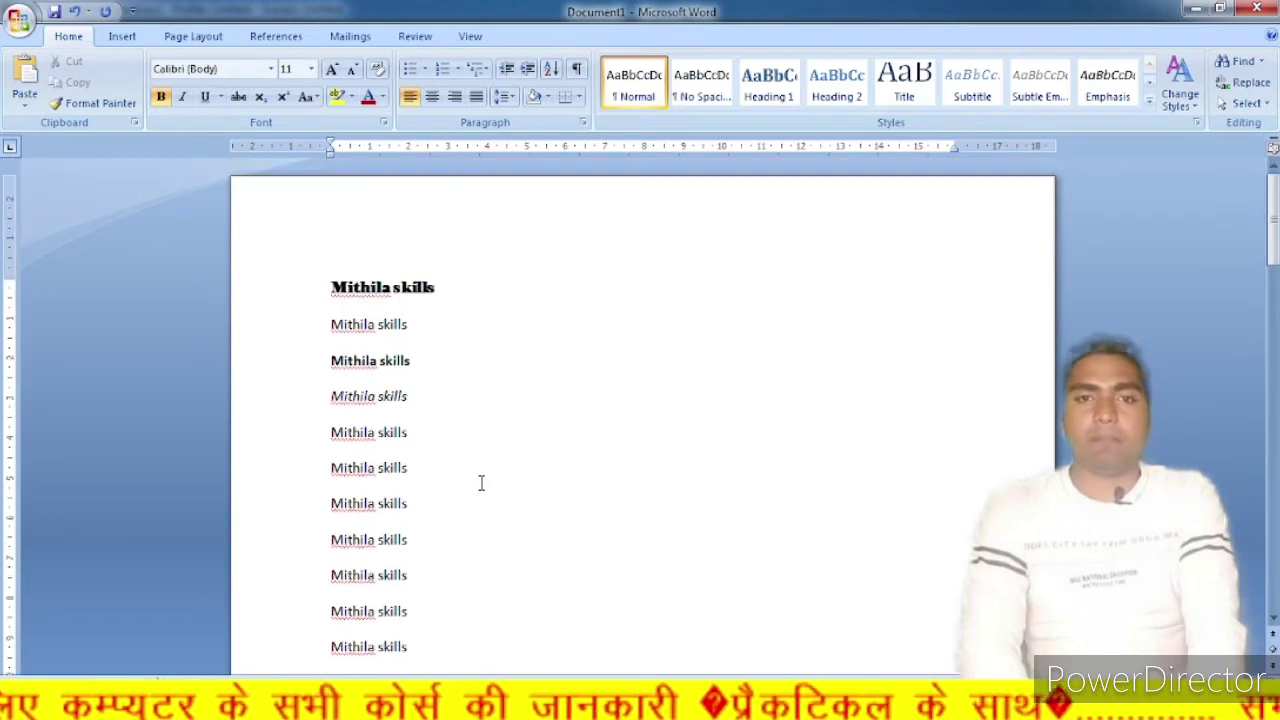
{"action": "double_click", "coordinate": [418, 292]}
Delete the unformatted second "Mithila skills" line
{"action": "left_click", "coordinate": [446, 326]}
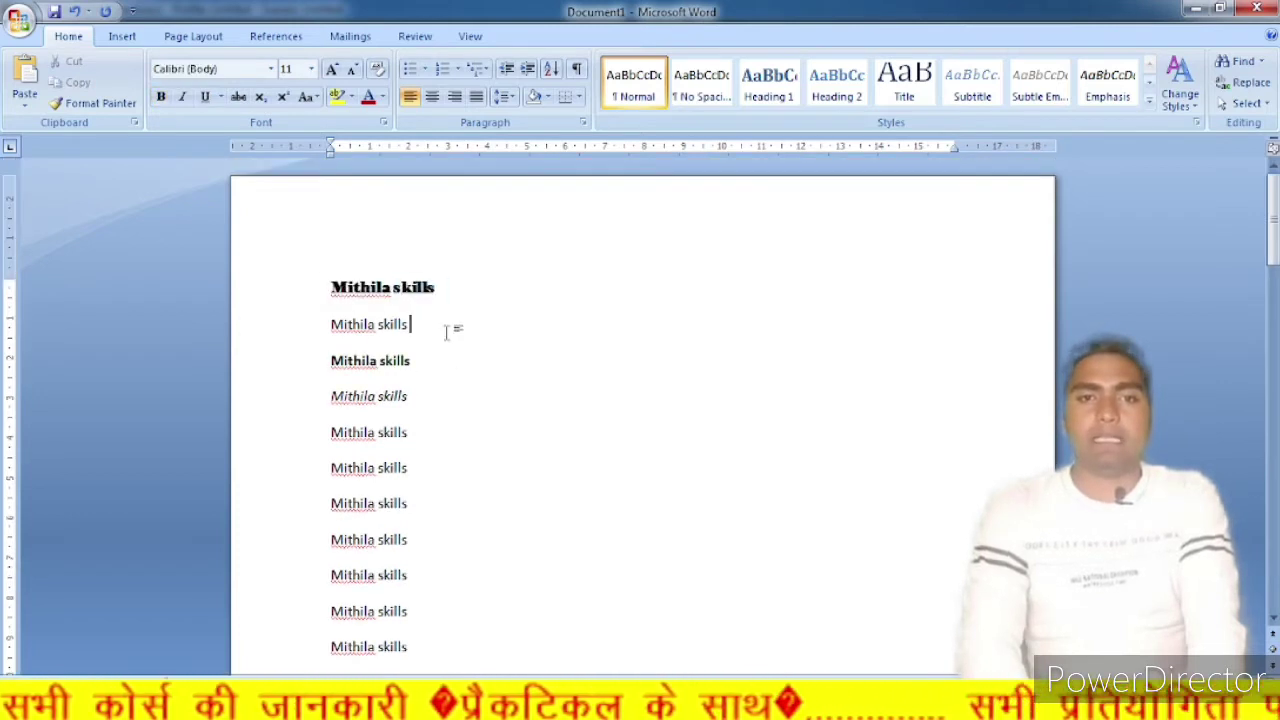
{"action": "left_click", "coordinate": [305, 322]}
{"action": "key", "text": "Delete"}
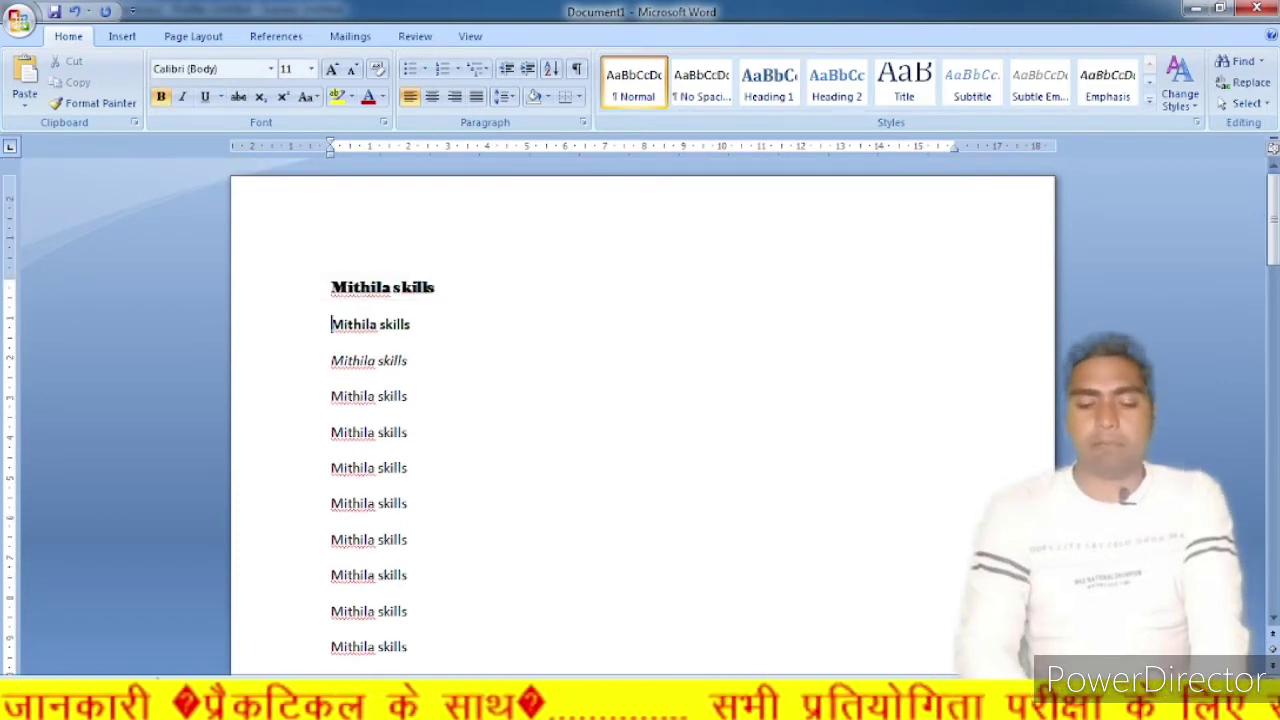
Insert a bold paragraph above the bold Calibri "Mithila skills" line, made of a first name followed by "are is a good boy."
{"action": "type", "text": "Ram "}
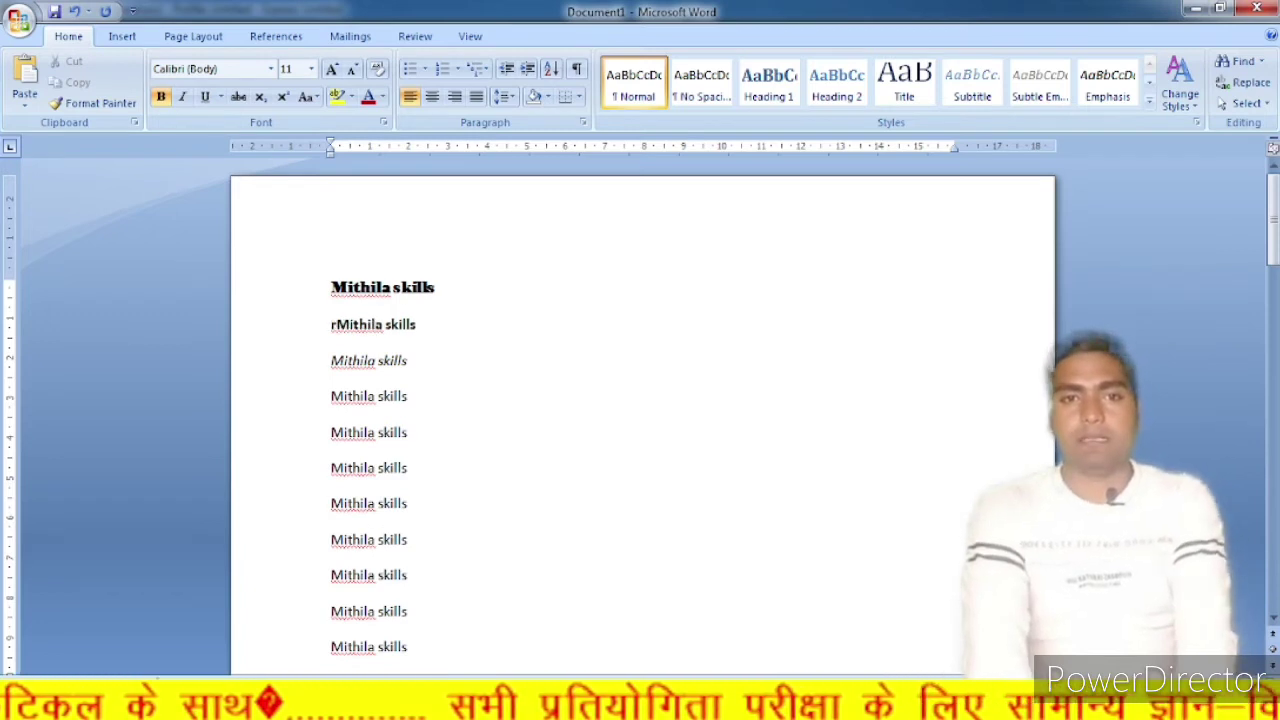
{"action": "type", "text": "are i"}
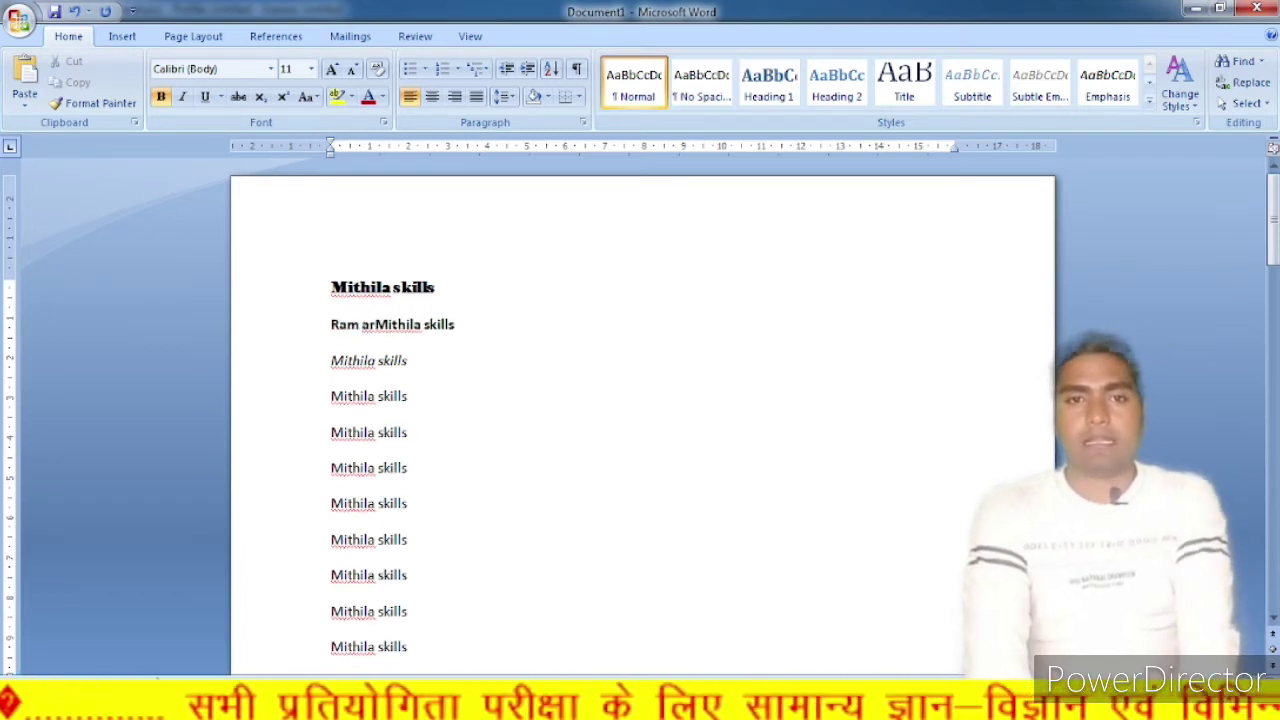
{"action": "type", "text": "s"}
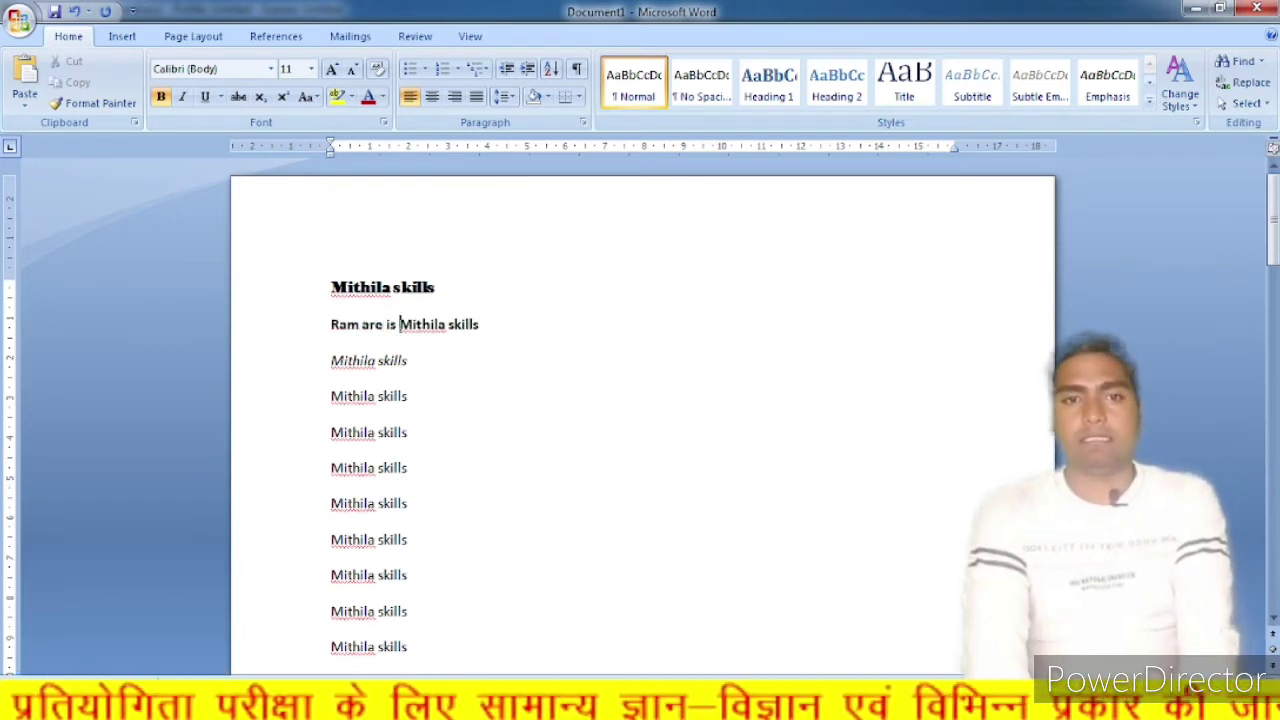
{"action": "type", "text": " a good boy."}
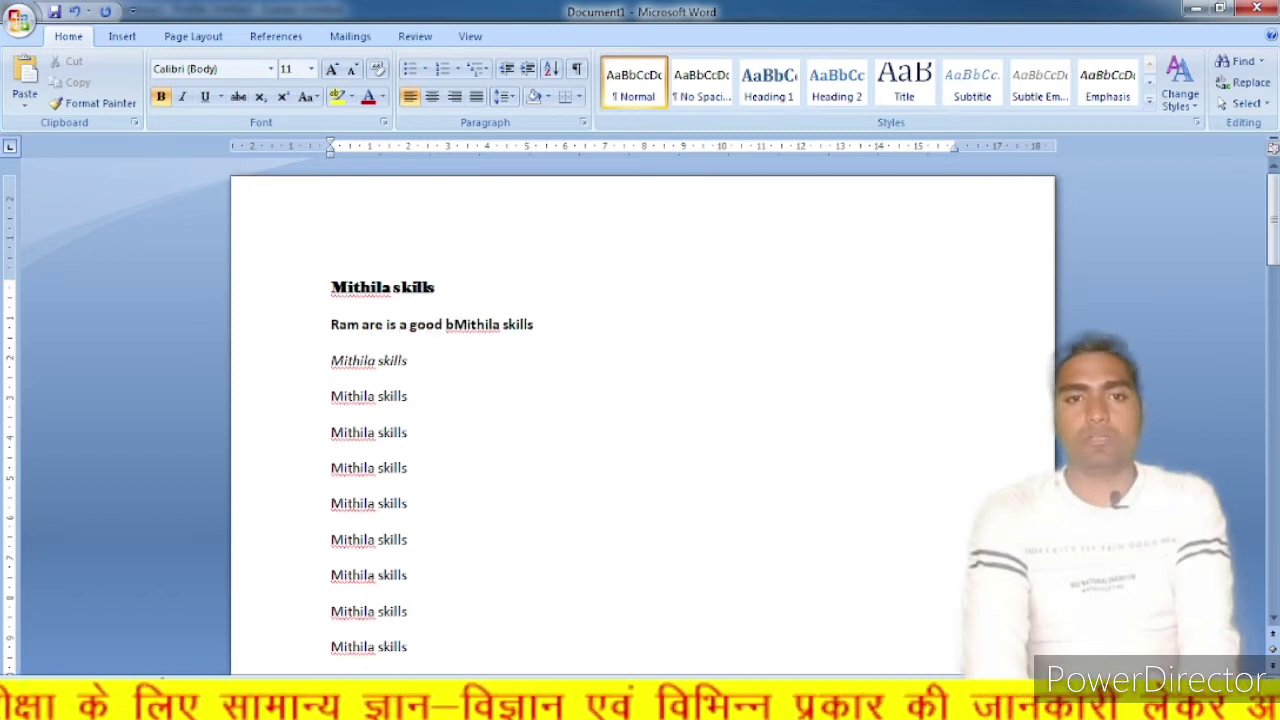
{"action": "key", "text": "Return"}
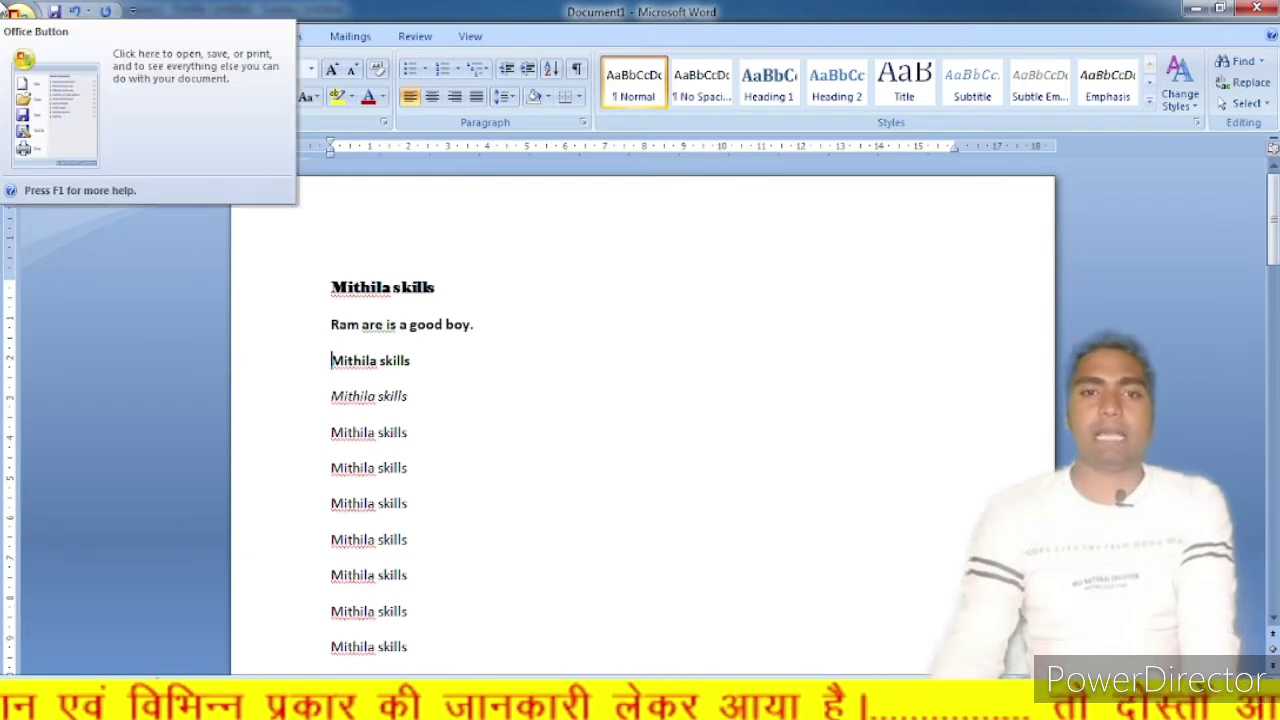
{"action": "left_click", "coordinate": [368, 325]}
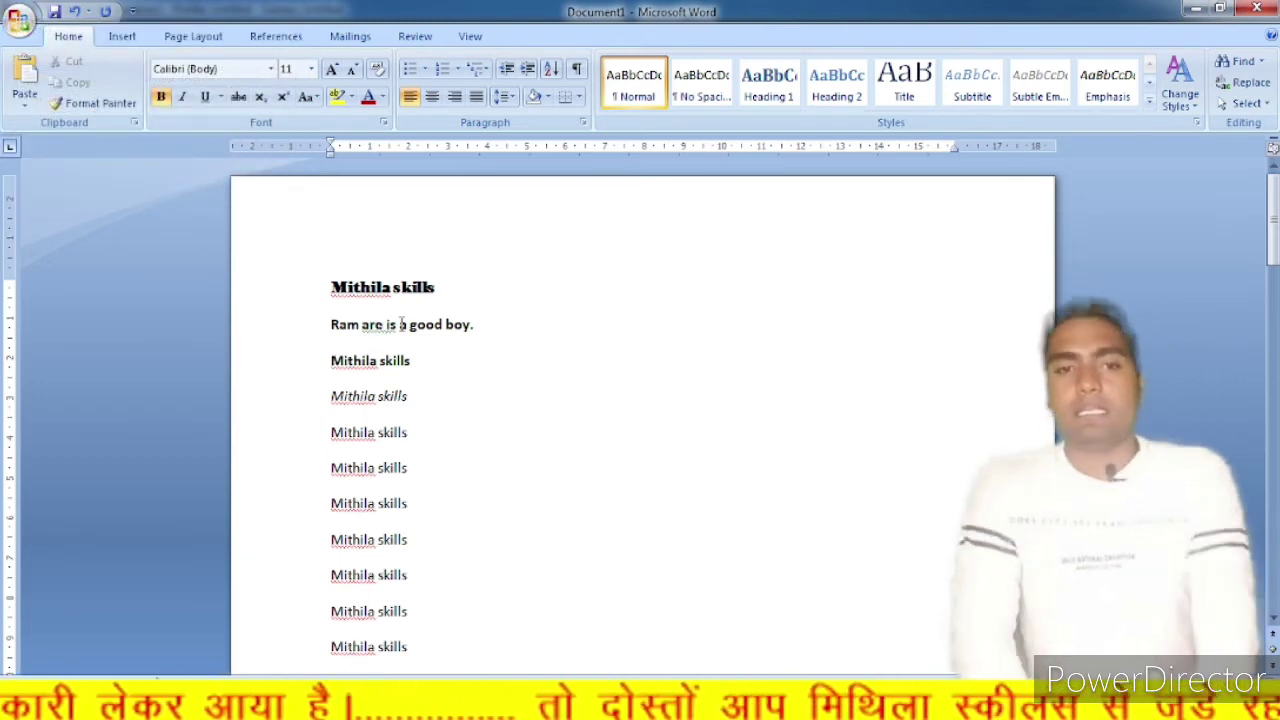
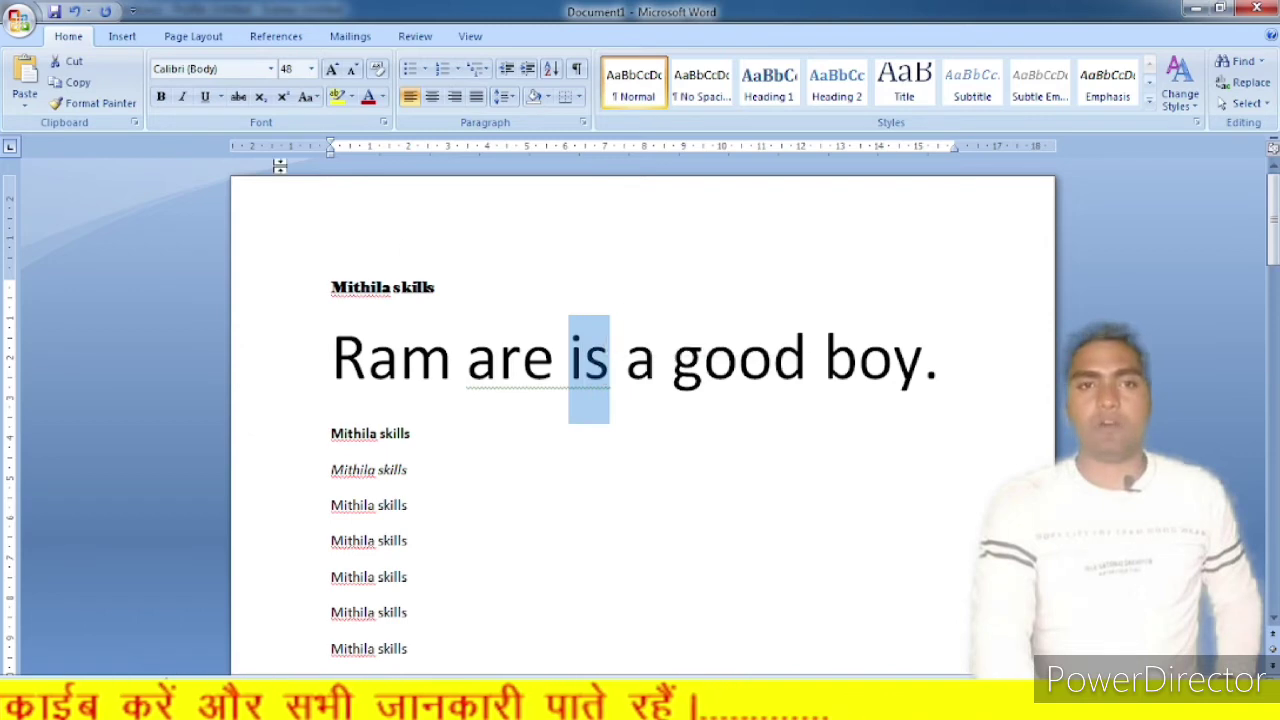
Underline the word "is" in the large sample sentence
{"action": "left_click", "coordinate": [205, 97]}
{"action": "left_click", "coordinate": [588, 398]}
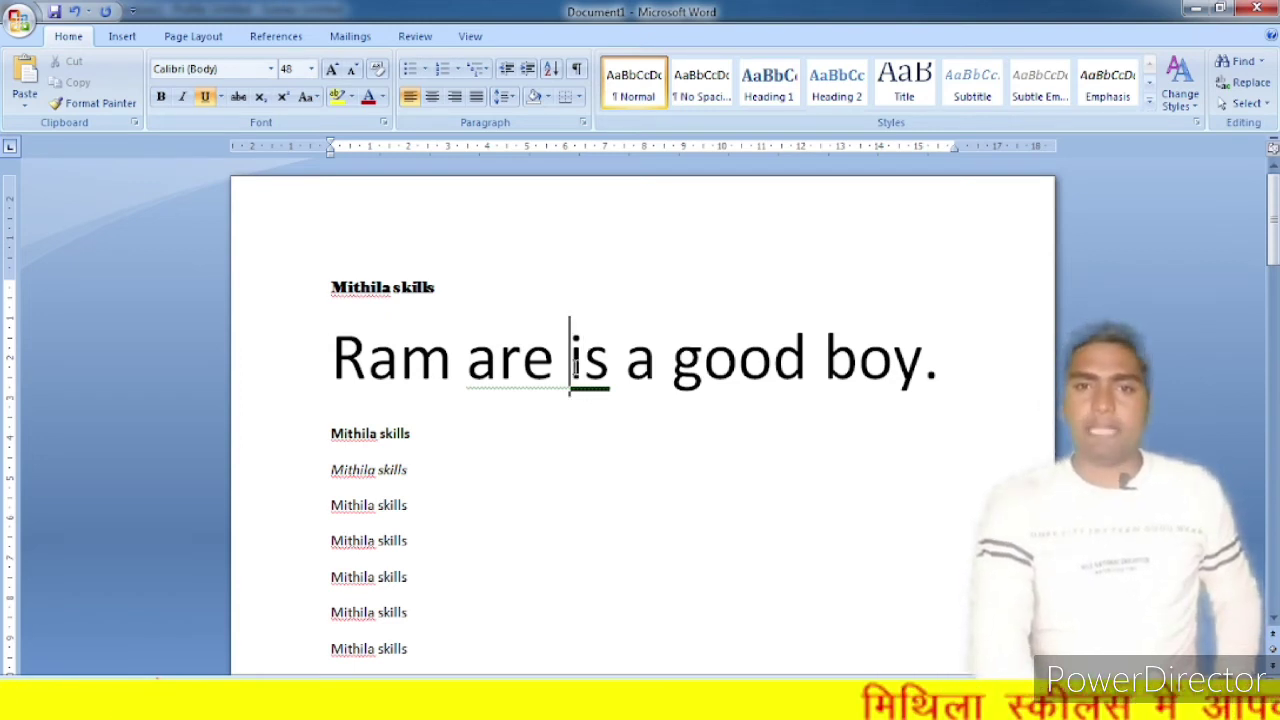
{"action": "double_click", "coordinate": [585, 362]}
Apply strikethrough to the word "are" in the large sample sentence
{"action": "left_click", "coordinate": [556, 360]}
{"action": "left_click_drag", "start_coordinate": [556, 360], "coordinate": [478, 360]}
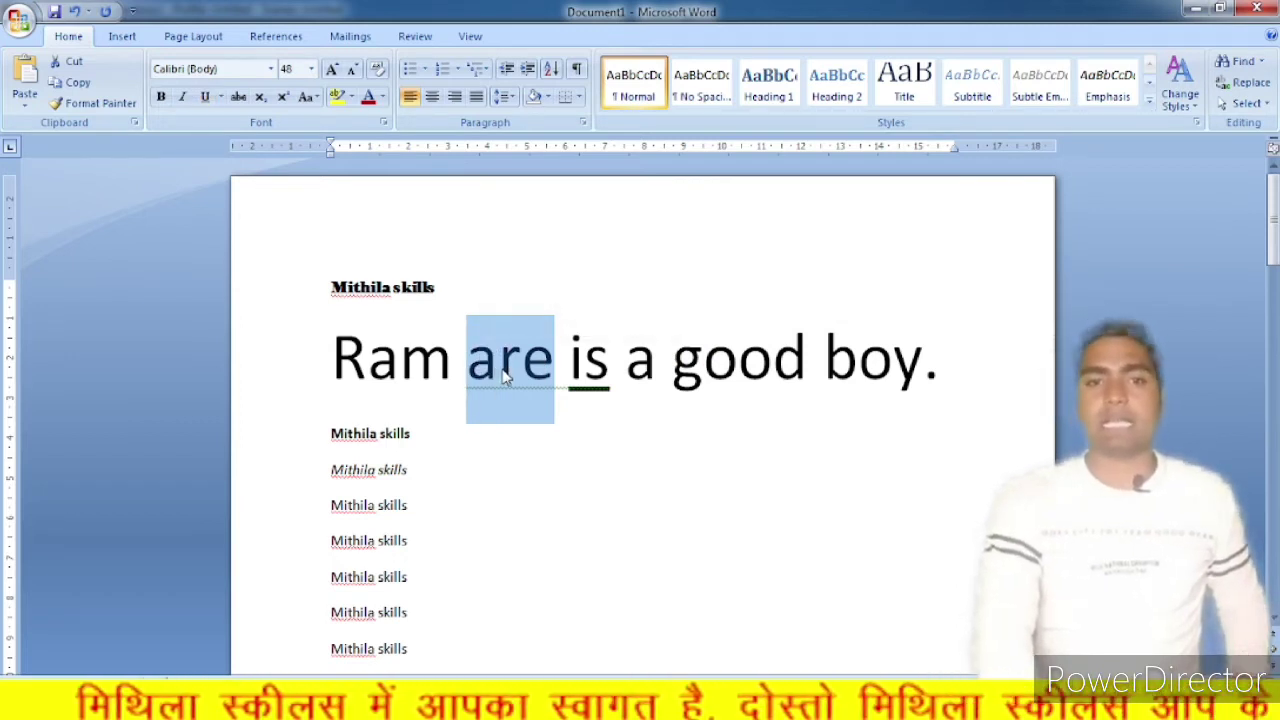
{"action": "left_click", "coordinate": [522, 366]}
{"action": "left_click_drag", "start_coordinate": [545, 362], "coordinate": [471, 365]}
{"action": "left_click", "coordinate": [471, 366]}
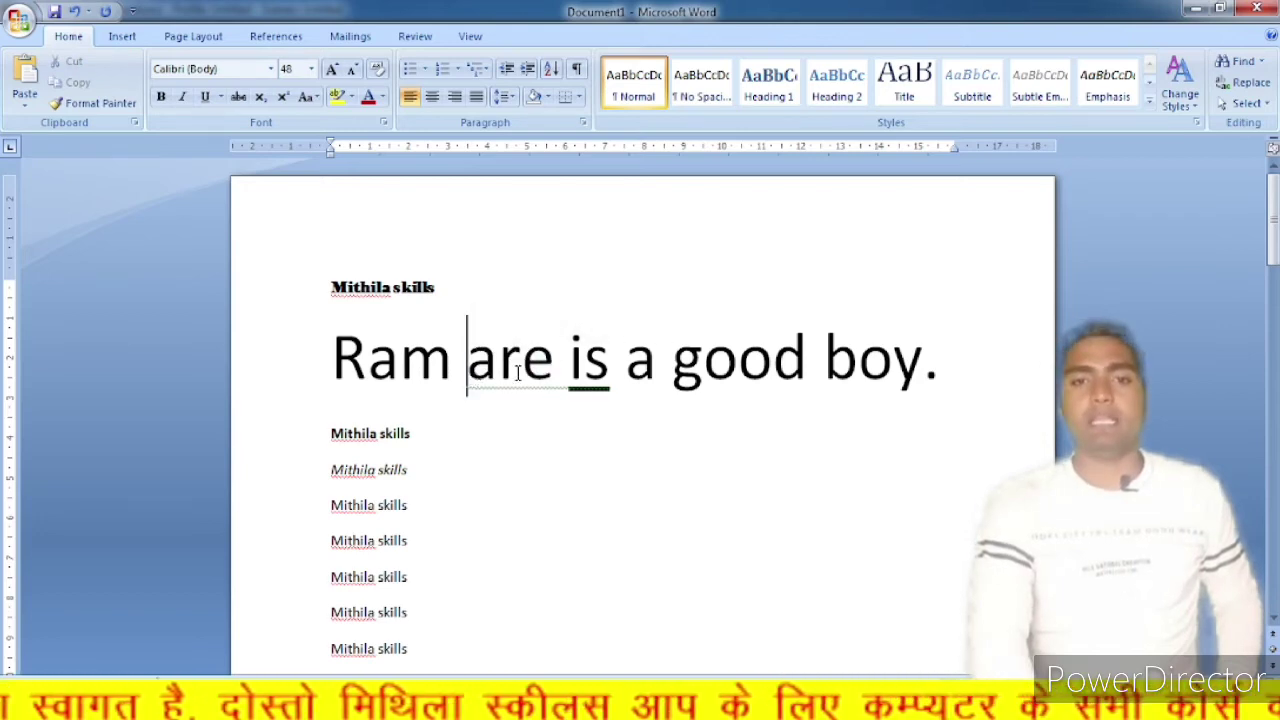
{"action": "left_click_drag", "start_coordinate": [555, 365], "coordinate": [468, 365]}
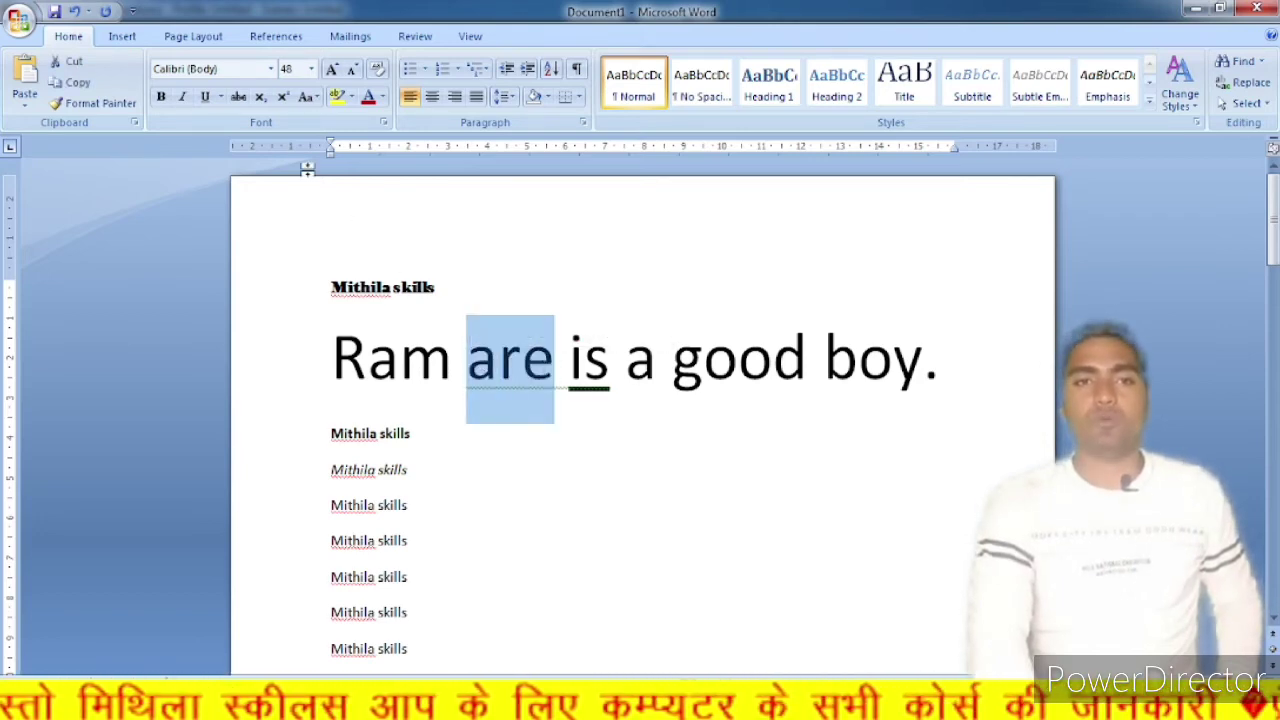
{"action": "left_click", "coordinate": [238, 96]}
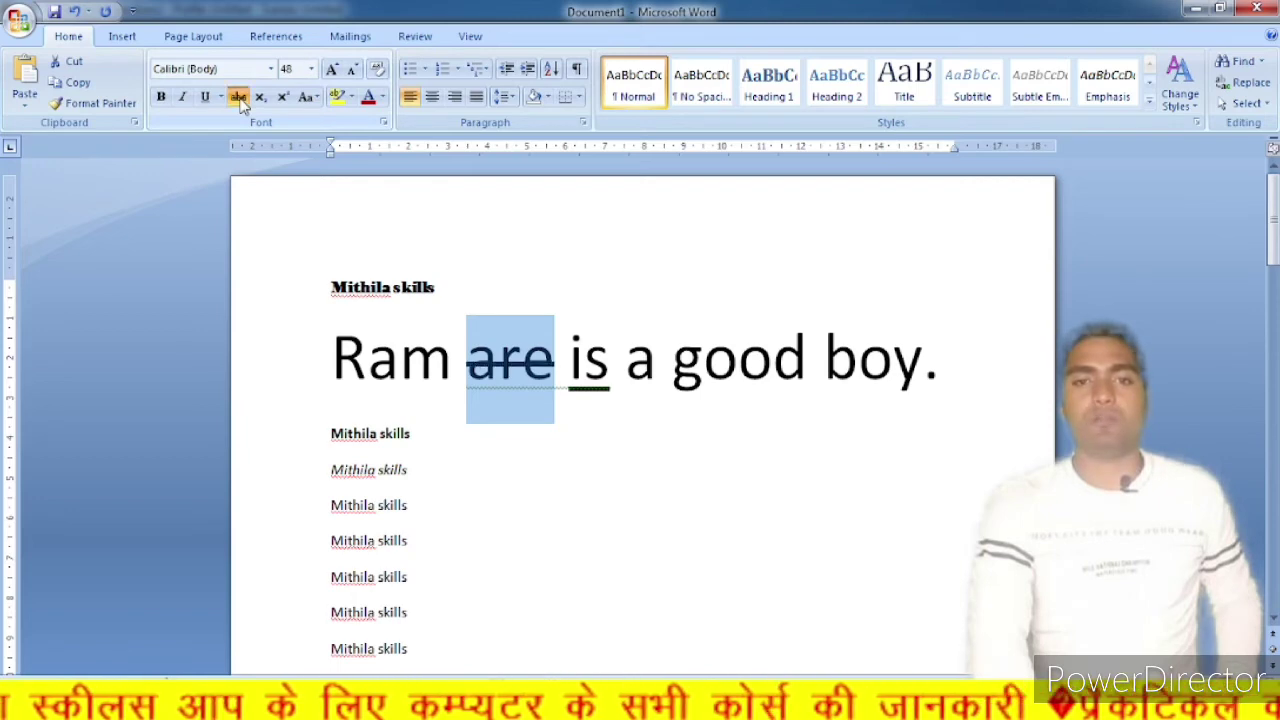
{"action": "left_click", "coordinate": [523, 366]}
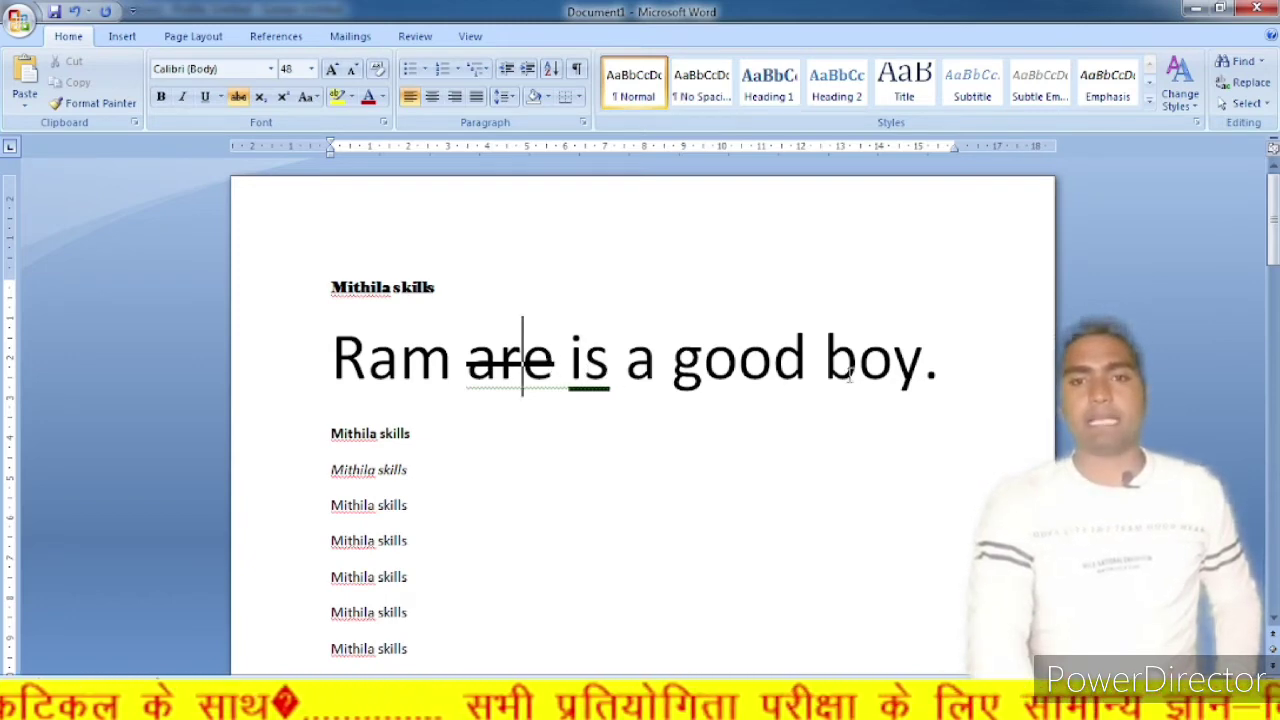
Add a new line reading "MRP 120.00 90.00" below the large sample sentence
{"action": "left_click", "coordinate": [948, 362]}
{"action": "key", "text": "Return"}
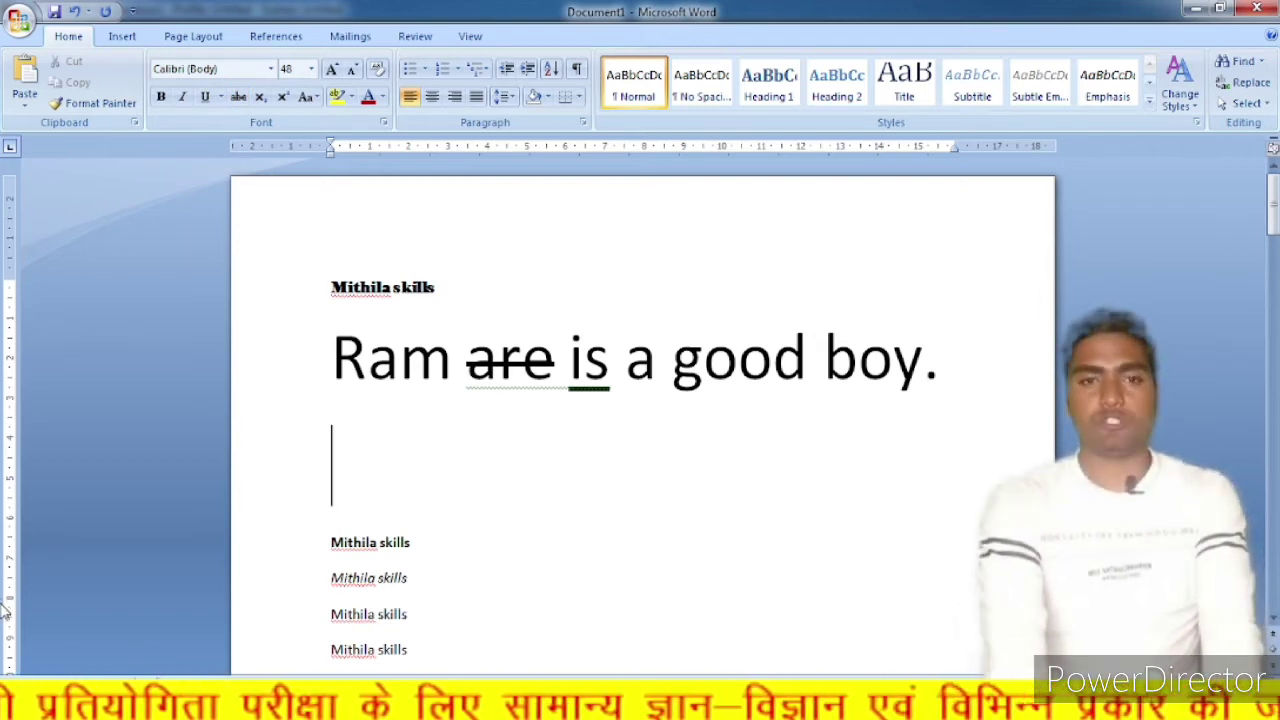
{"action": "type", "text": "MRP "}
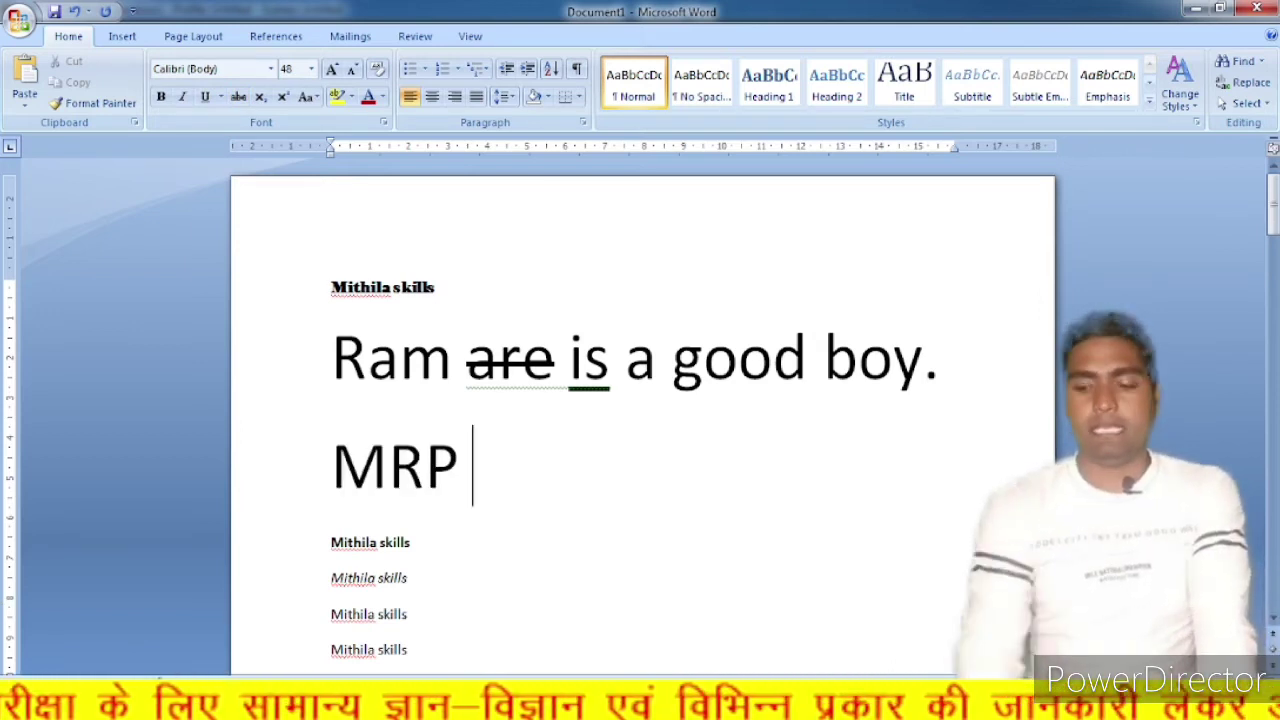
{"action": "type", "text": "120."}
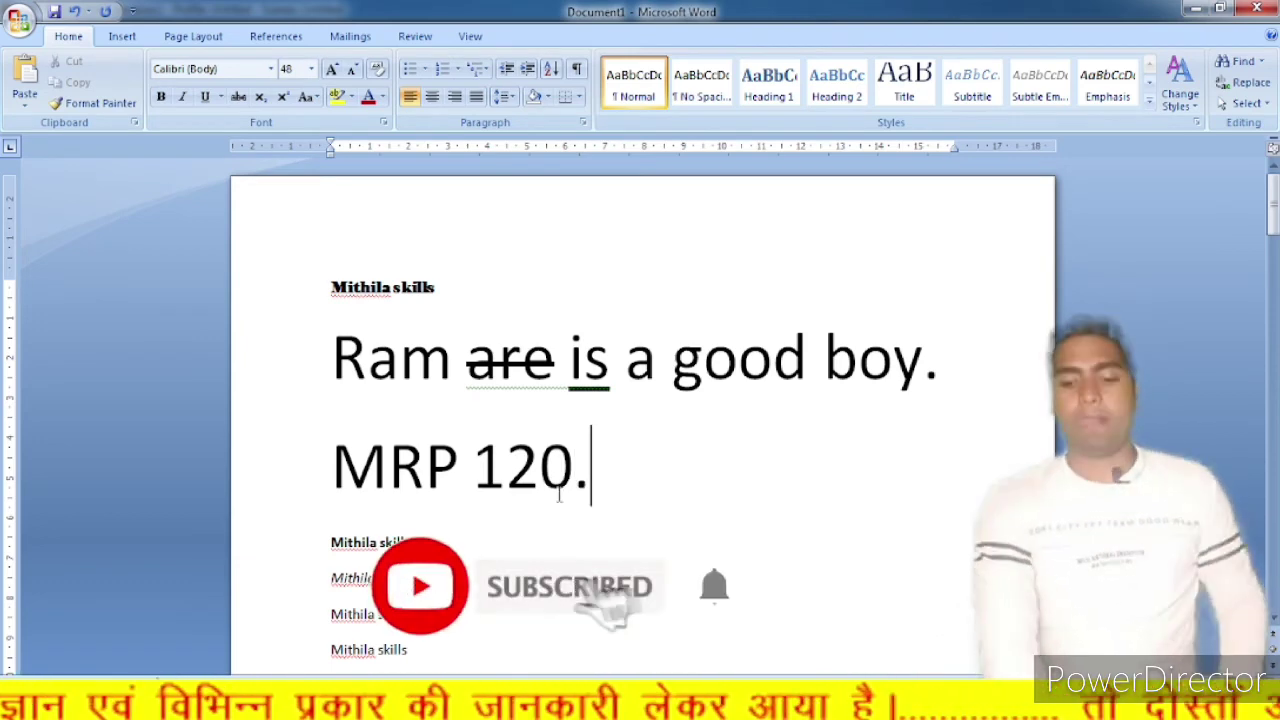
{"action": "type", "text": "00 90"}
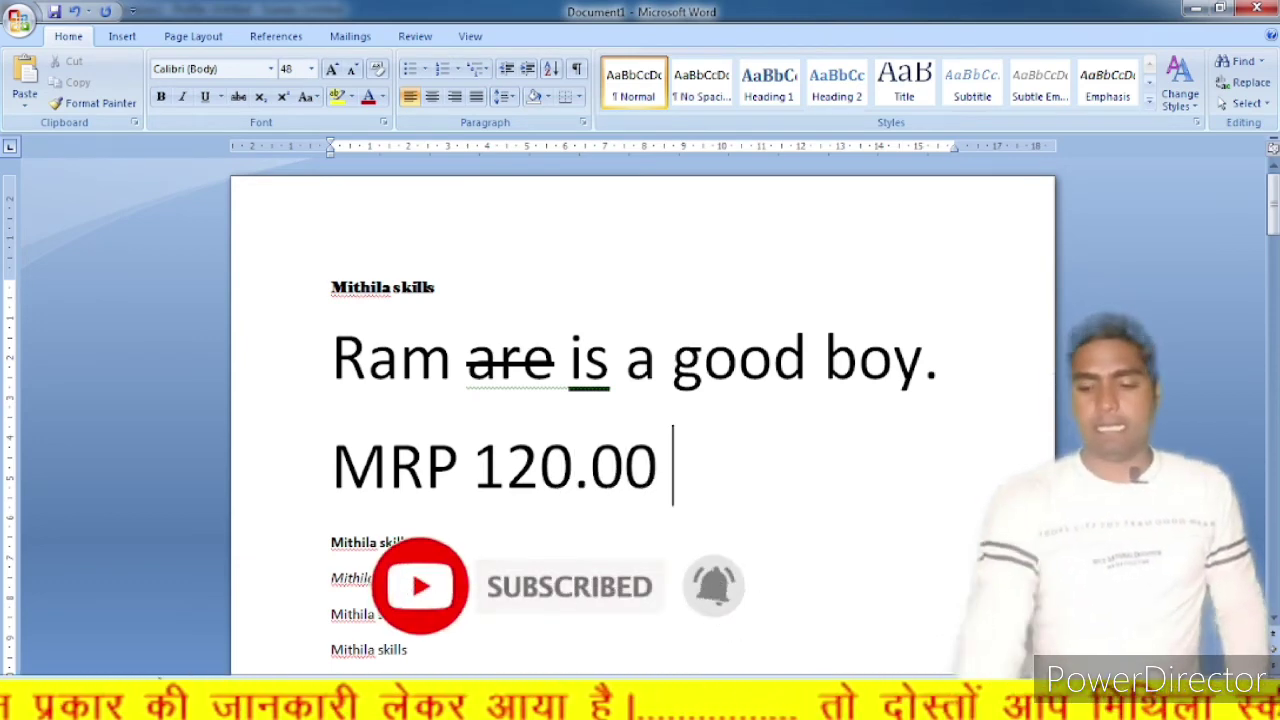
{"action": "type", "text": ".00"}
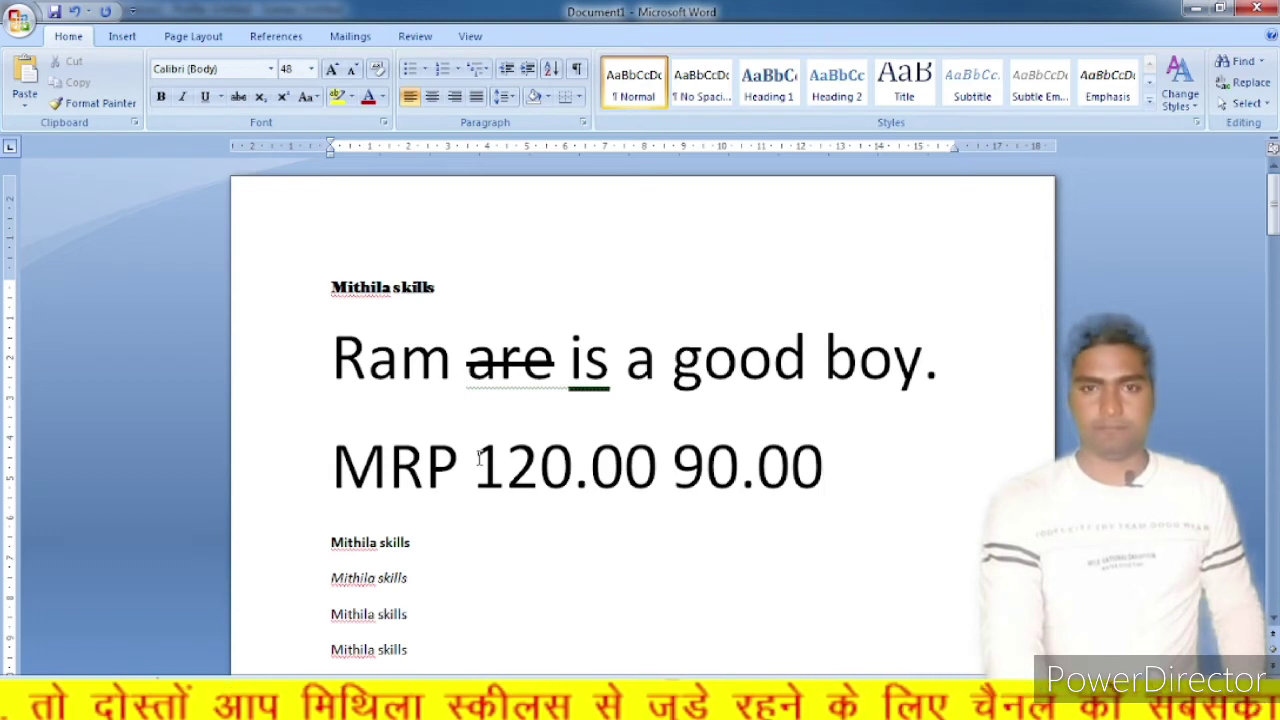
Apply strikethrough to the price "120.00" in the MRP line
{"action": "left_click_drag", "start_coordinate": [475, 460], "coordinate": [630, 466]}
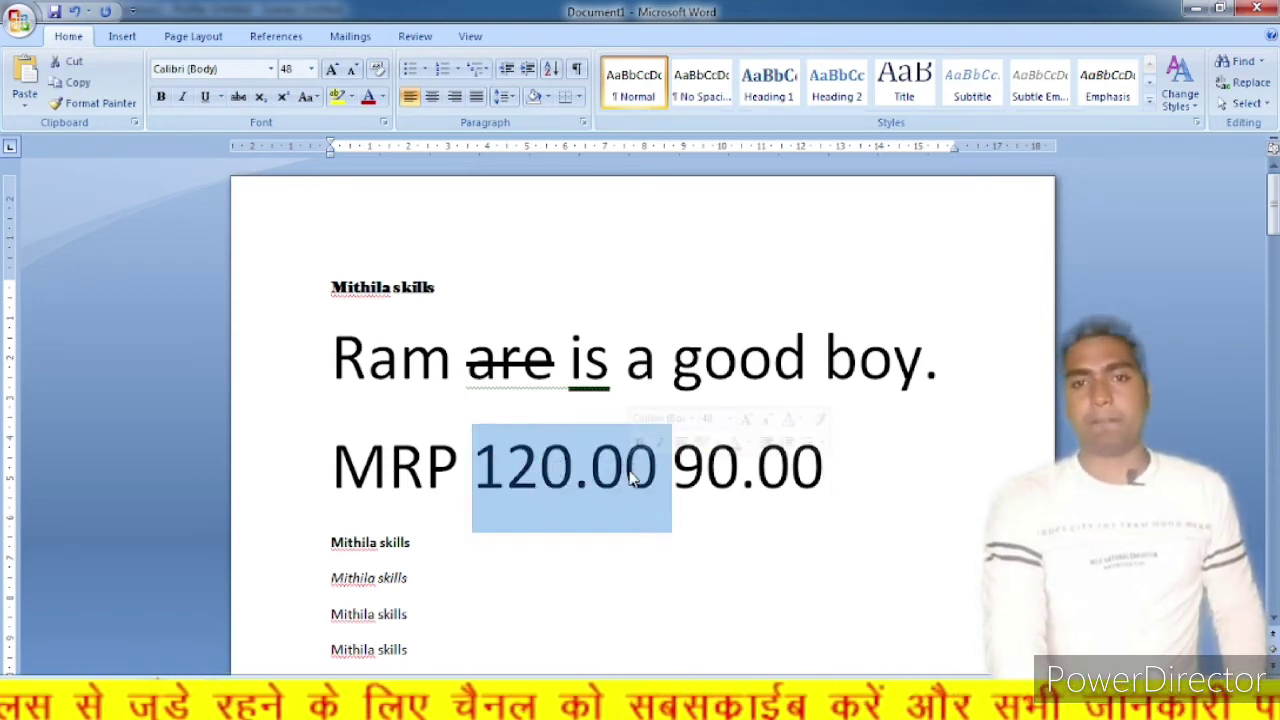
{"action": "left_click", "coordinate": [675, 466]}
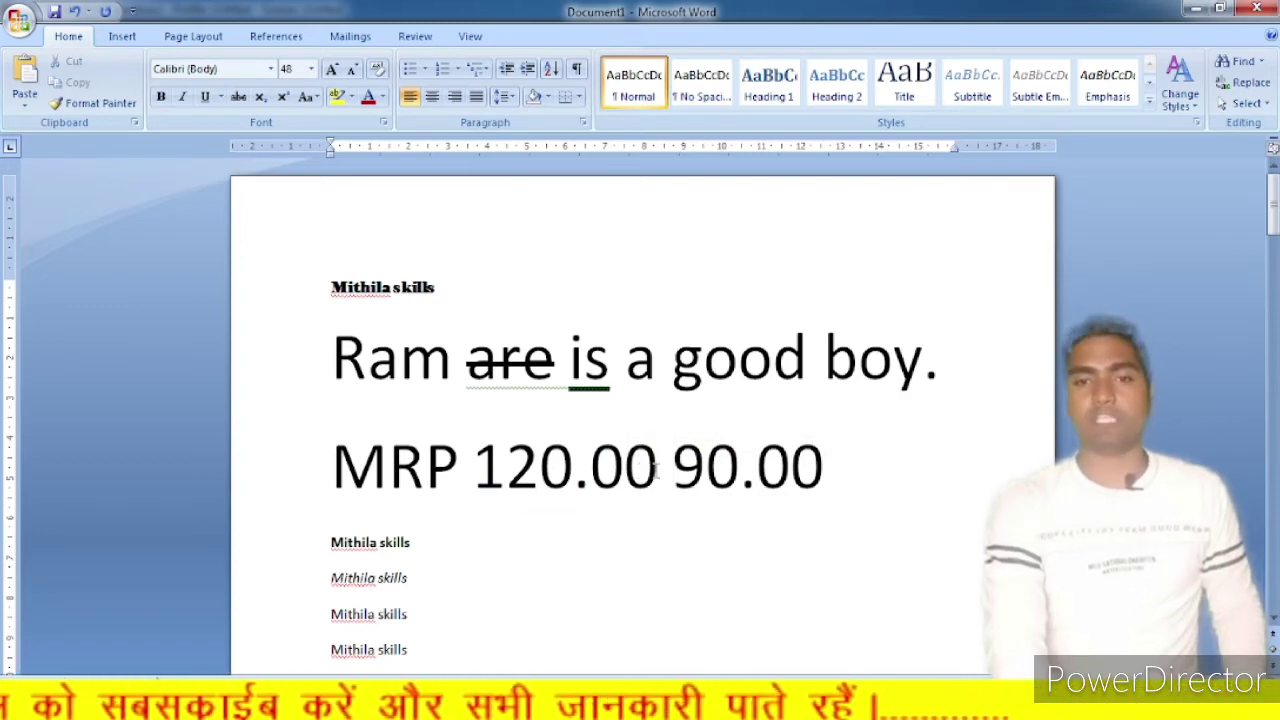
{"action": "left_click_drag", "start_coordinate": [672, 470], "coordinate": [815, 482]}
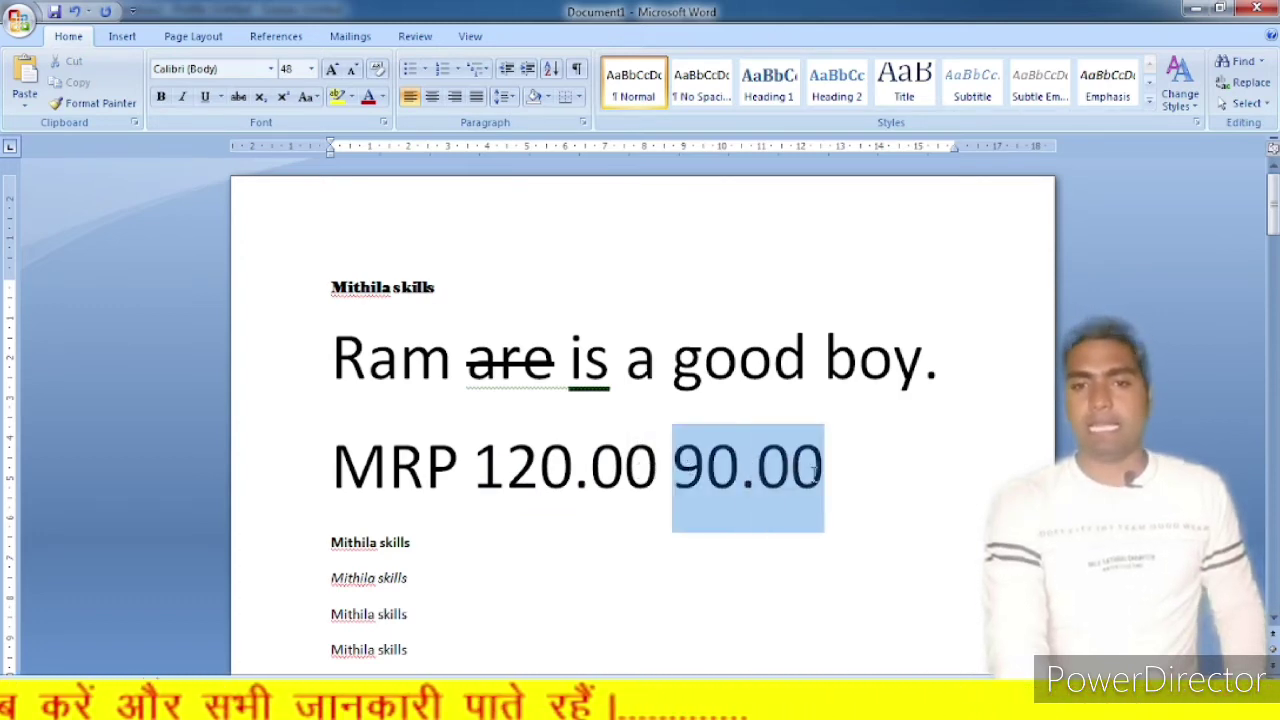
{"action": "left_click", "coordinate": [661, 470]}
{"action": "left_click_drag", "start_coordinate": [661, 470], "coordinate": [474, 470]}
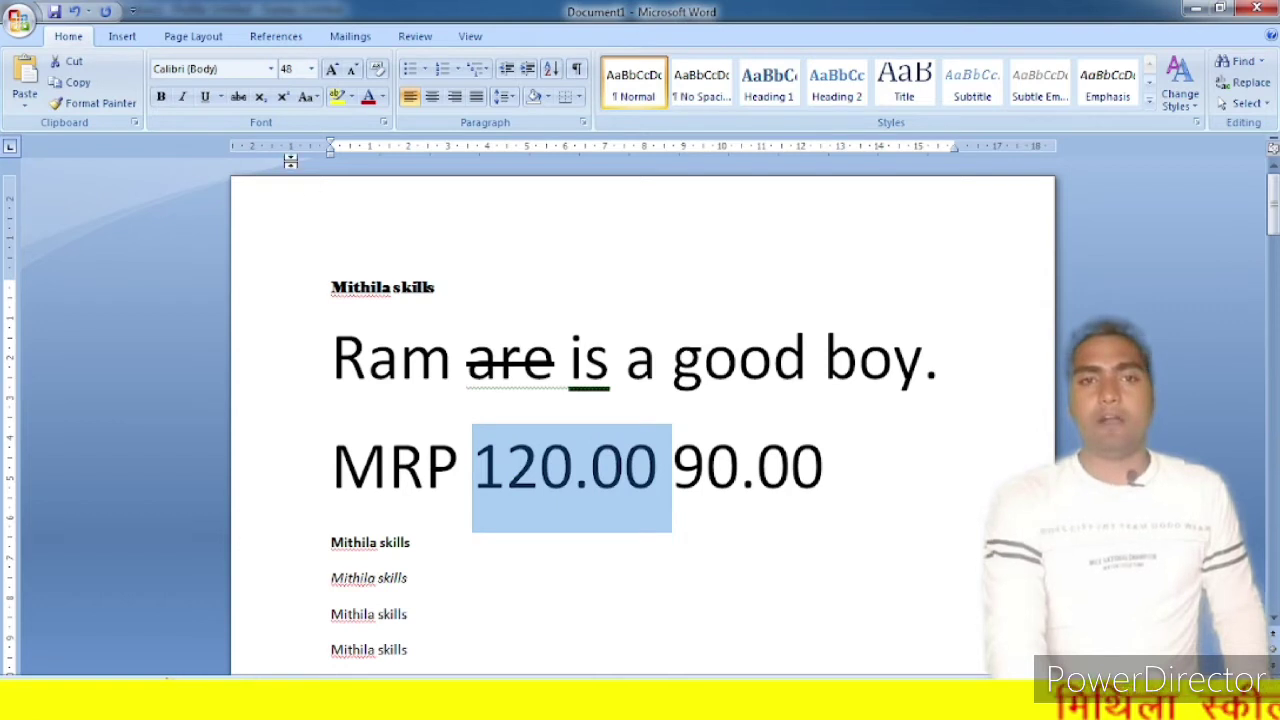
{"action": "left_click", "coordinate": [238, 97]}
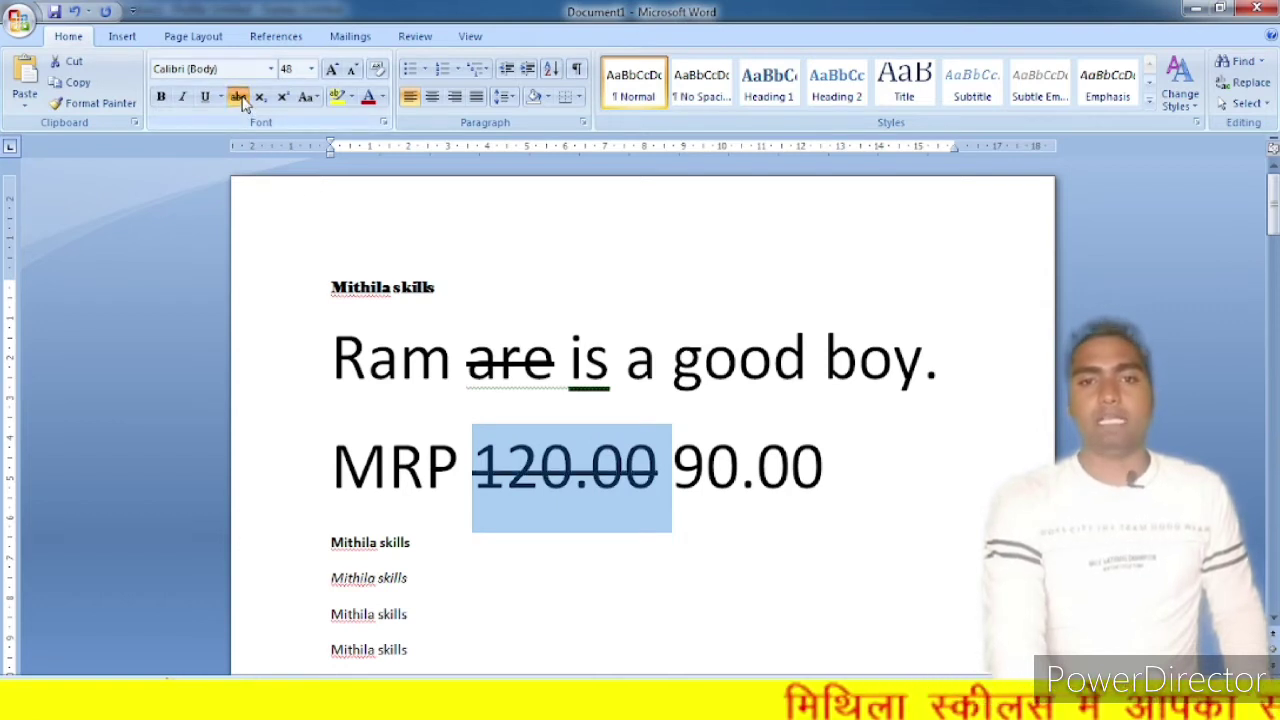
{"action": "left_click", "coordinate": [646, 493]}
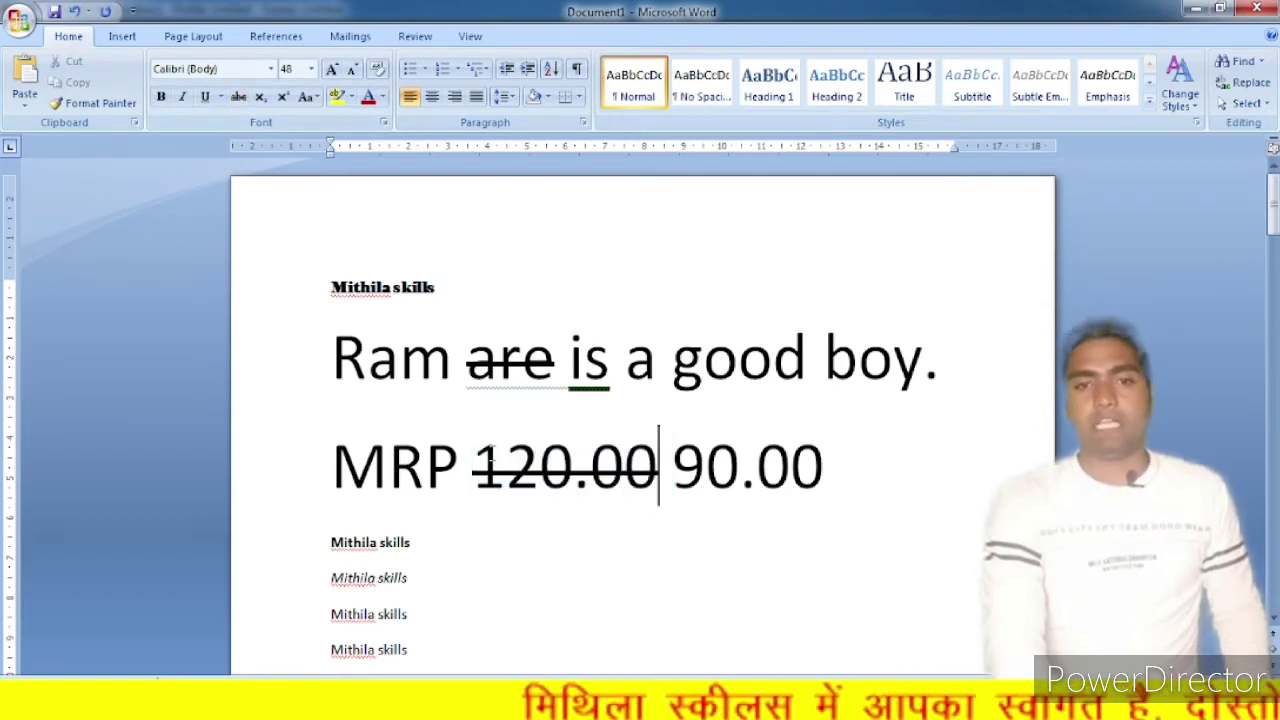
{"action": "left_click_drag", "start_coordinate": [822, 468], "coordinate": [510, 458]}
{"action": "left_click", "coordinate": [731, 487]}
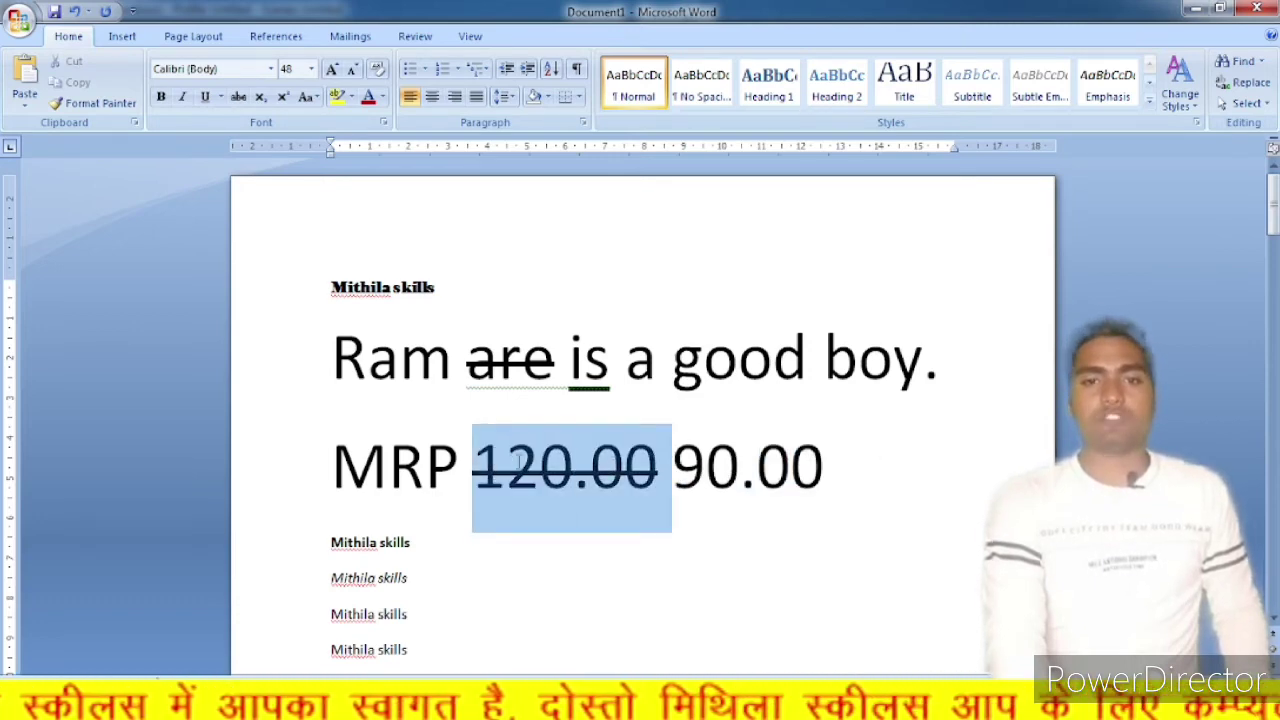
{"action": "left_click", "coordinate": [736, 488]}
{"action": "left_click_drag", "start_coordinate": [674, 470], "coordinate": [803, 478]}
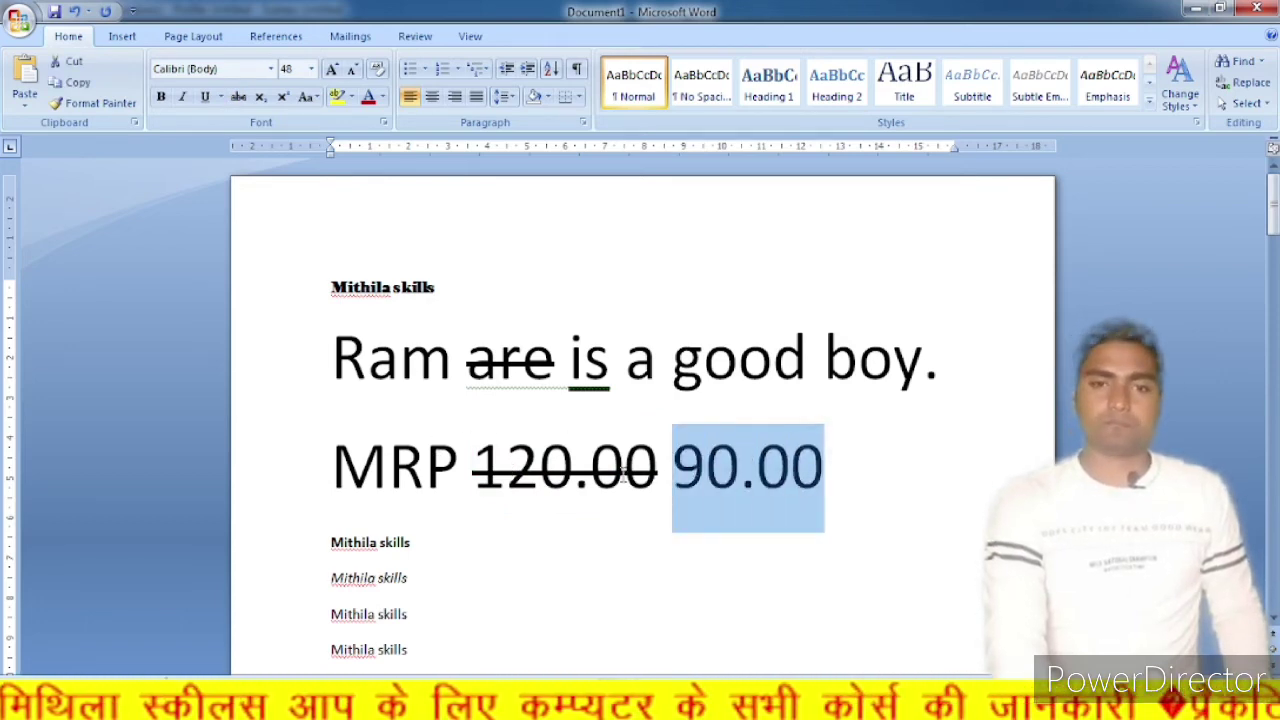
{"action": "left_click", "coordinate": [576, 470]}
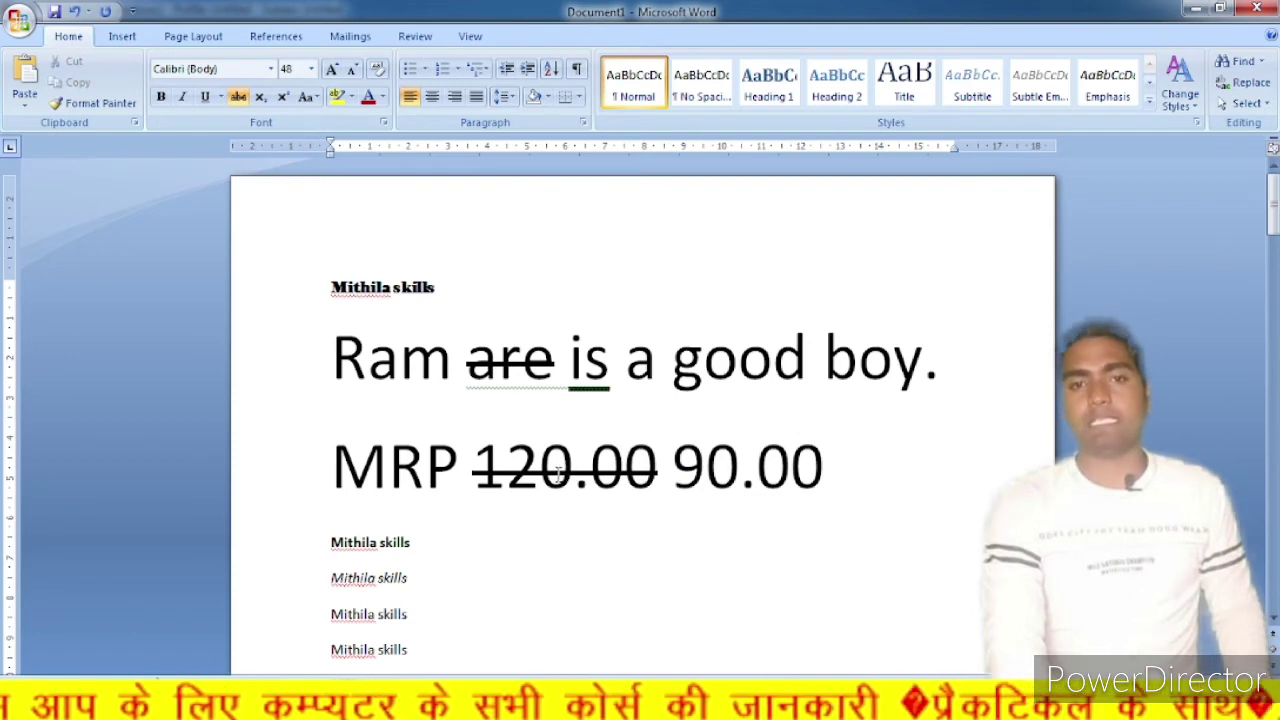
{"action": "key", "text": "Left"}
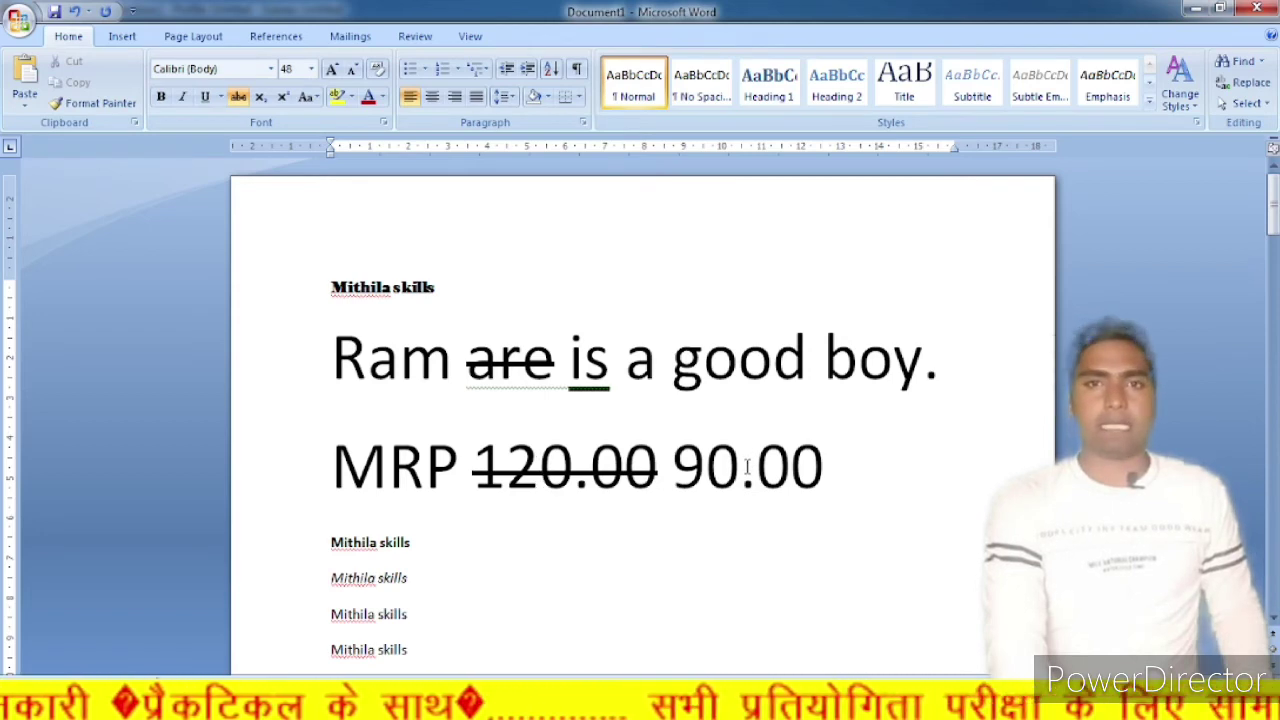
Remove the strikethrough from the price "120.00" in the MRP line
{"action": "left_click_drag", "start_coordinate": [660, 467], "coordinate": [472, 467]}
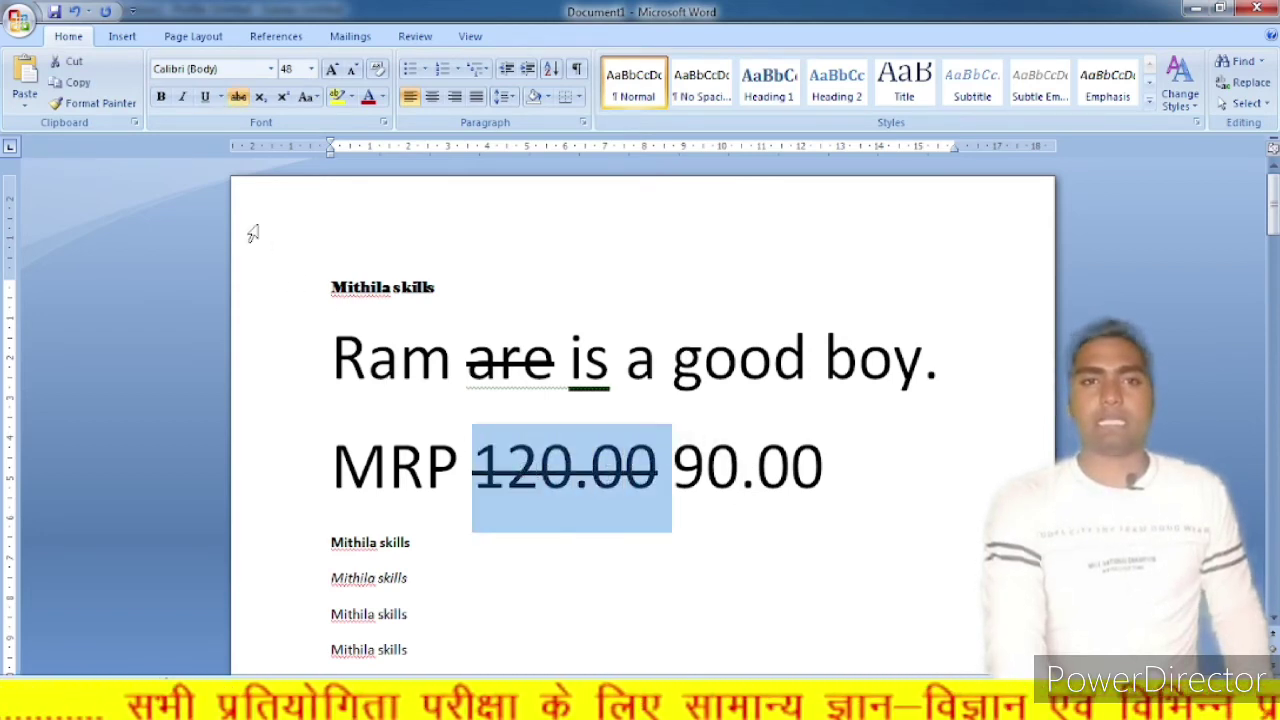
{"action": "left_click", "coordinate": [238, 97]}
{"action": "left_click", "coordinate": [538, 492]}
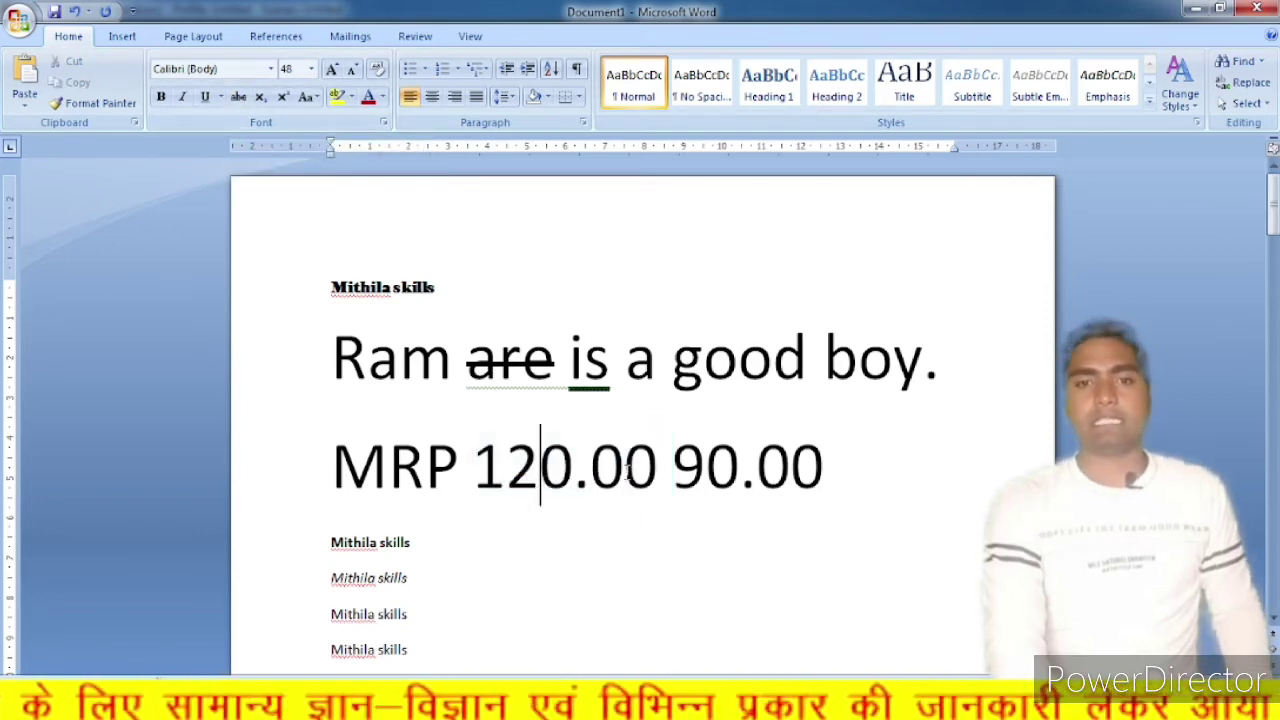
{"action": "left_click_drag", "start_coordinate": [658, 467], "coordinate": [472, 467]}
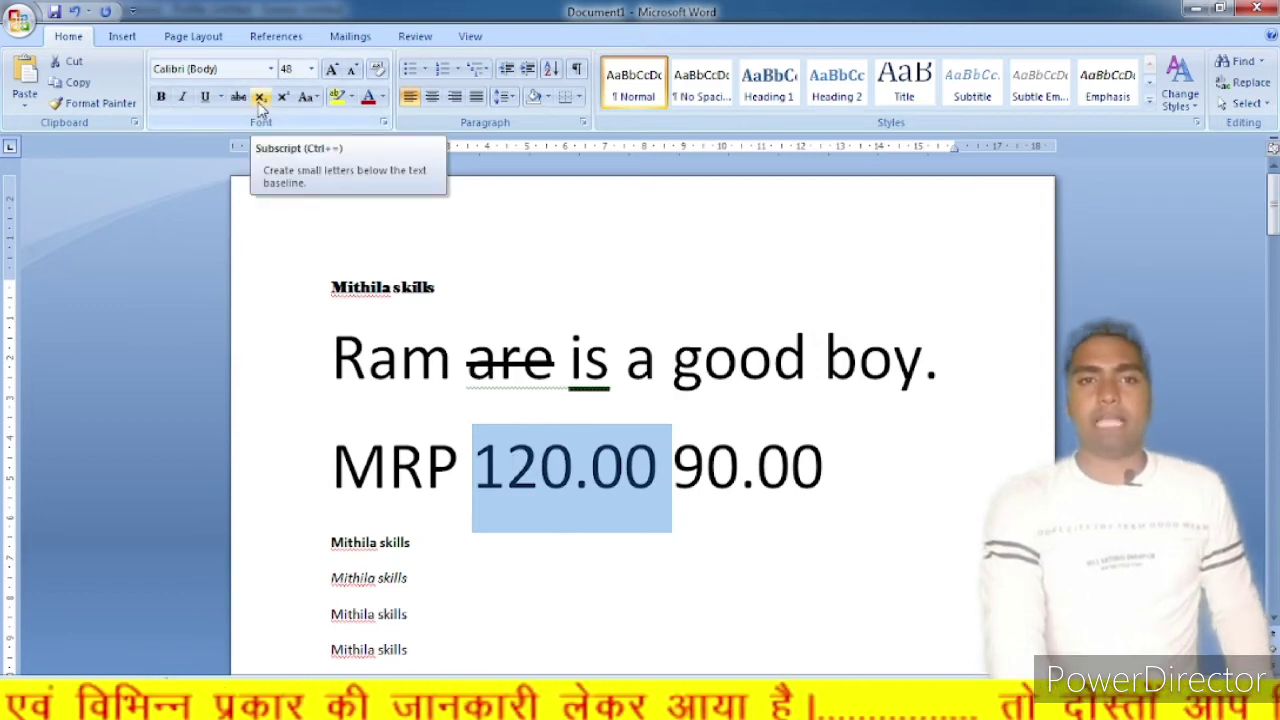
{"action": "left_click", "coordinate": [490, 462]}
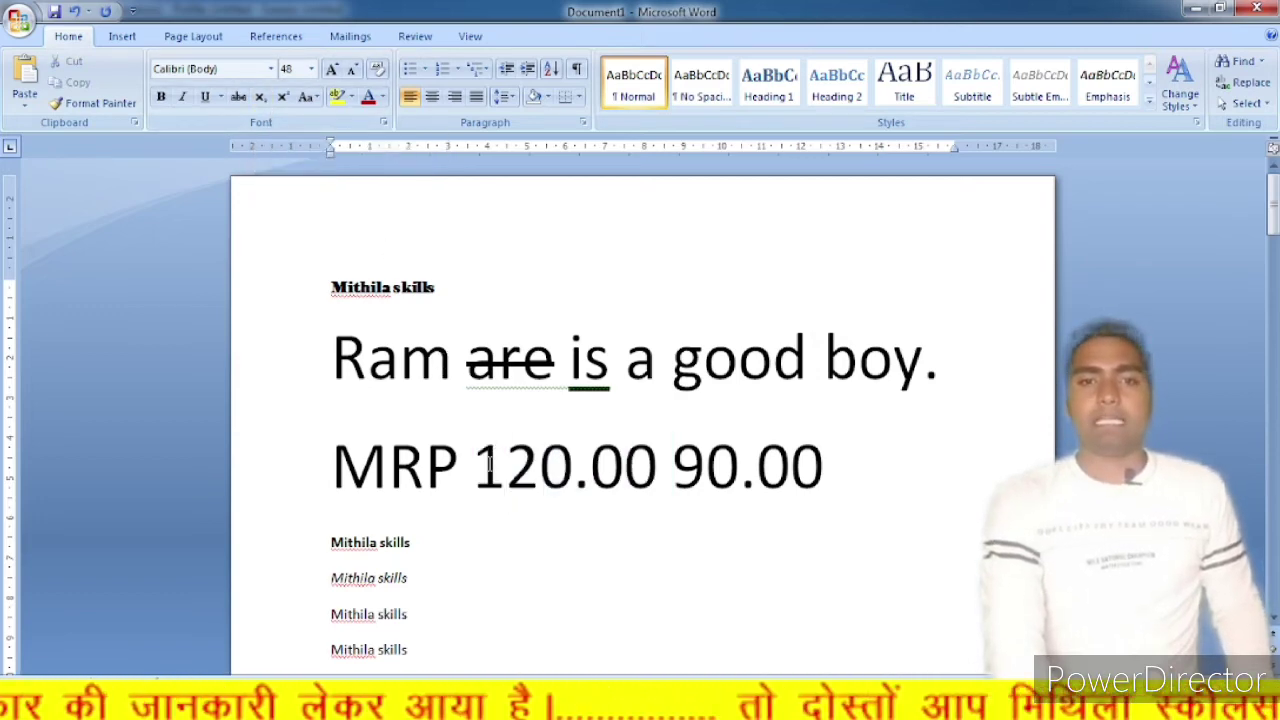
Select the whole large sample sentence and open the font colour choices for it
{"action": "left_click_drag", "start_coordinate": [334, 358], "coordinate": [938, 366]}
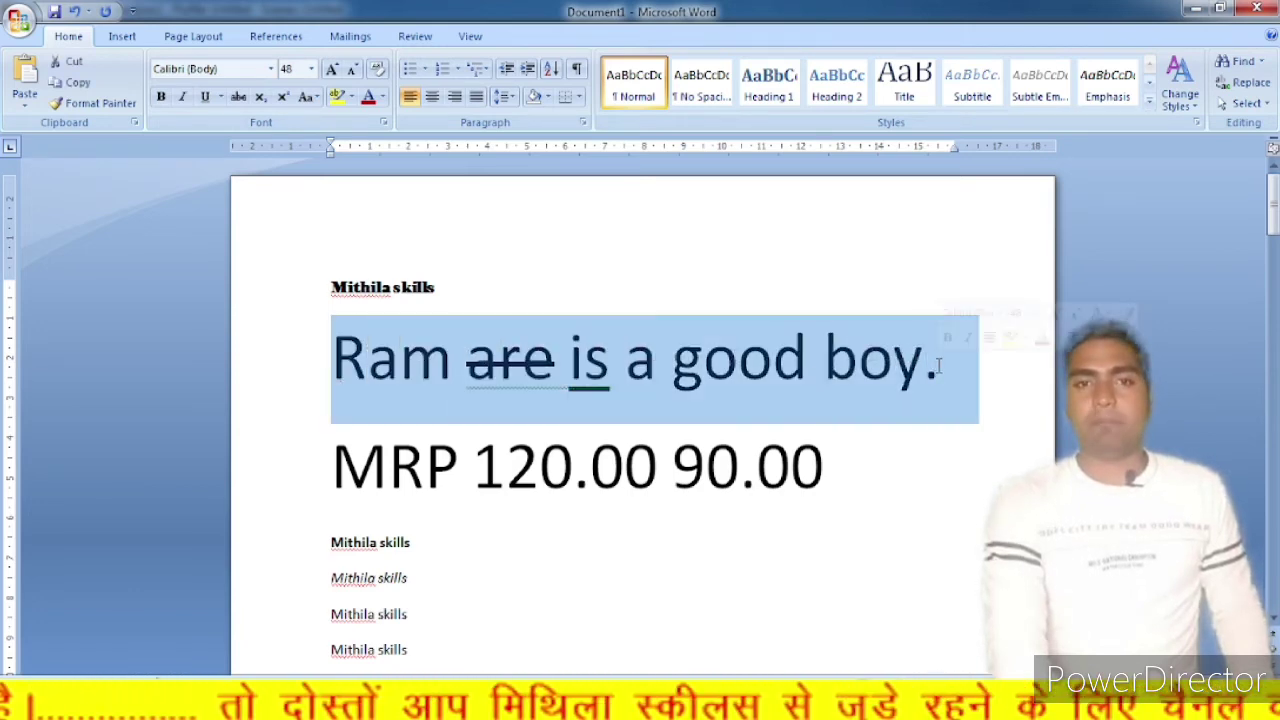
{"action": "left_click", "coordinate": [630, 378]}
{"action": "left_click_drag", "start_coordinate": [336, 358], "coordinate": [946, 376]}
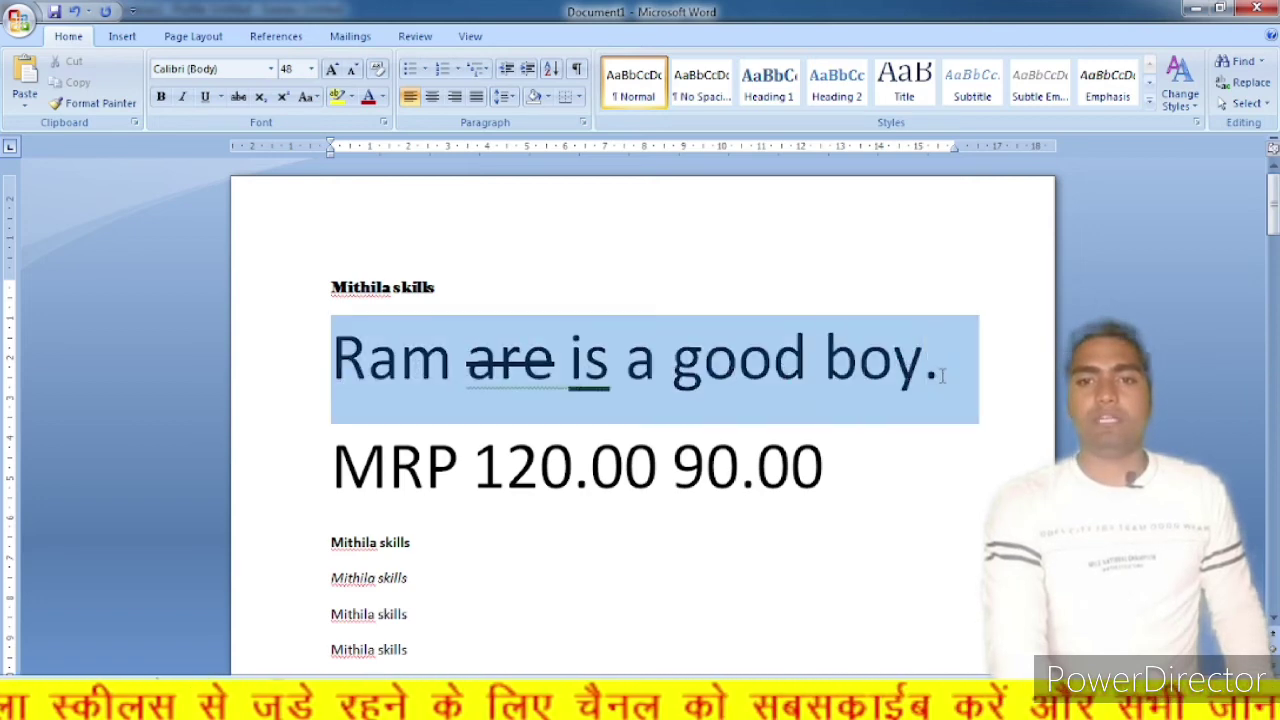
{"action": "left_click", "coordinate": [383, 97]}
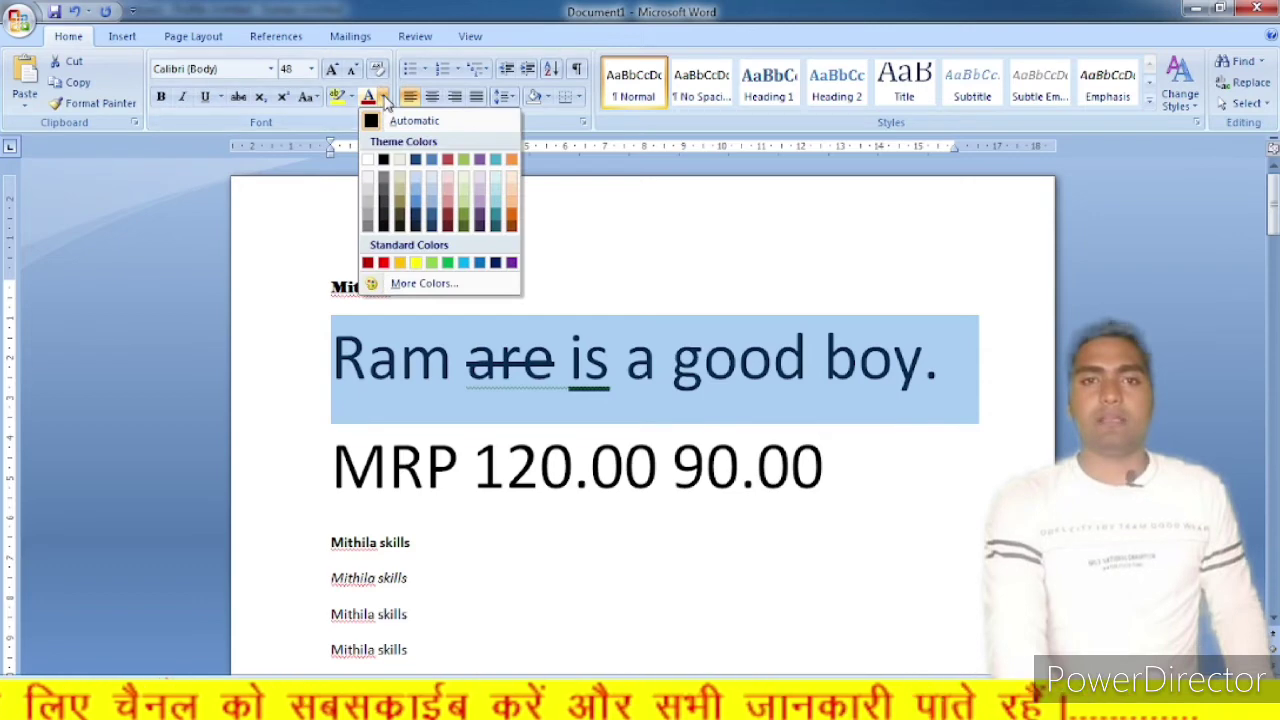
Apply the standard red font color to the line "Ram are is a good boy."
{"action": "left_click", "coordinate": [383, 262]}
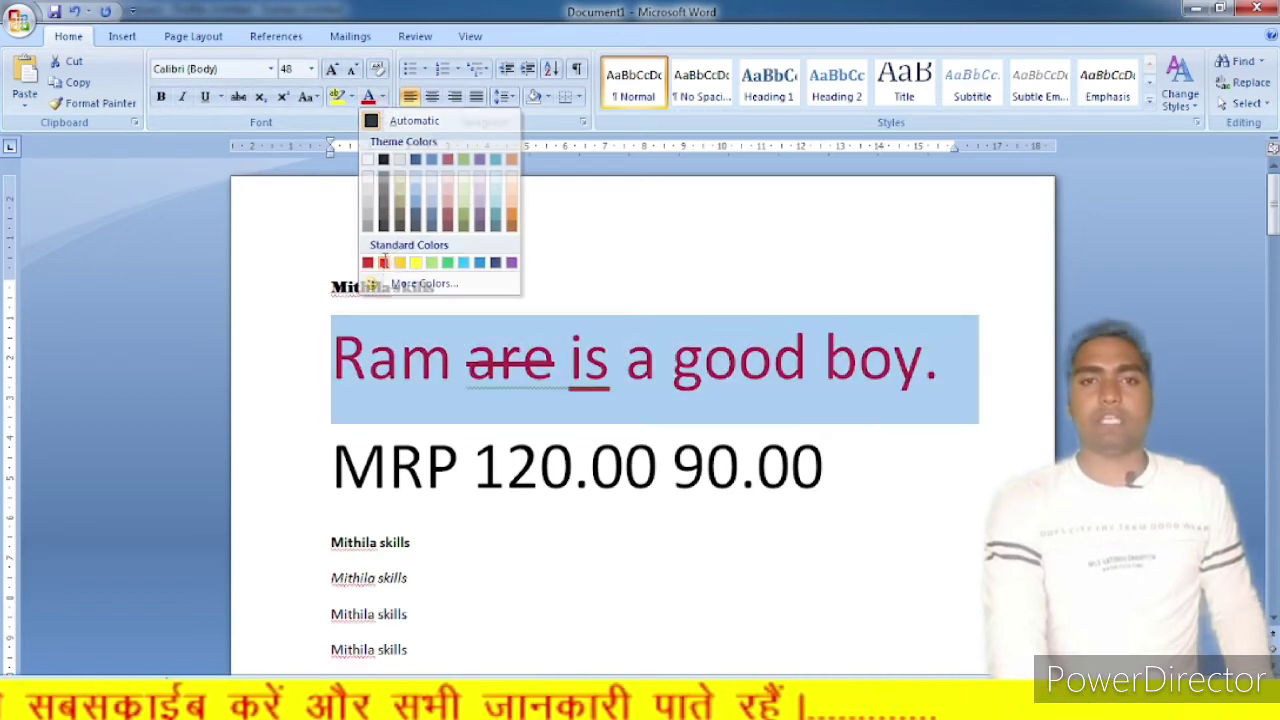
{"action": "left_click", "coordinate": [538, 366]}
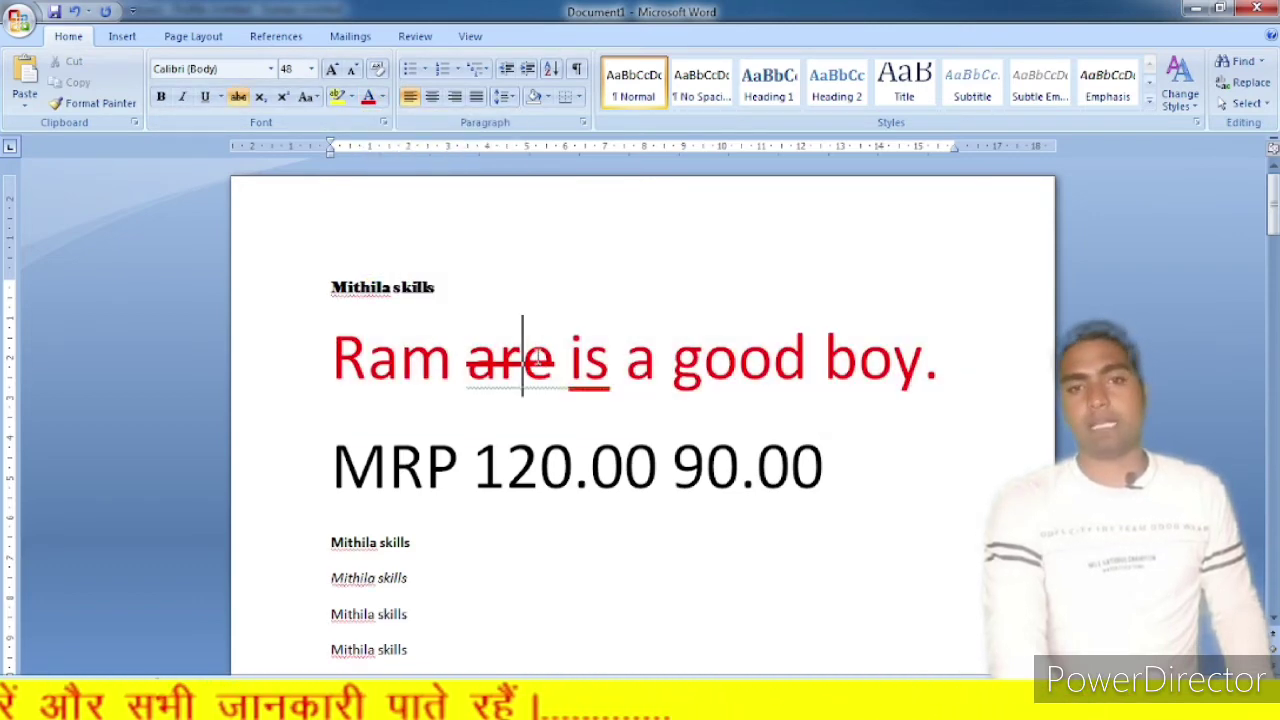
Set the font color of the line "Ram are is a good boy." to theme black
{"action": "left_click", "coordinate": [293, 372]}
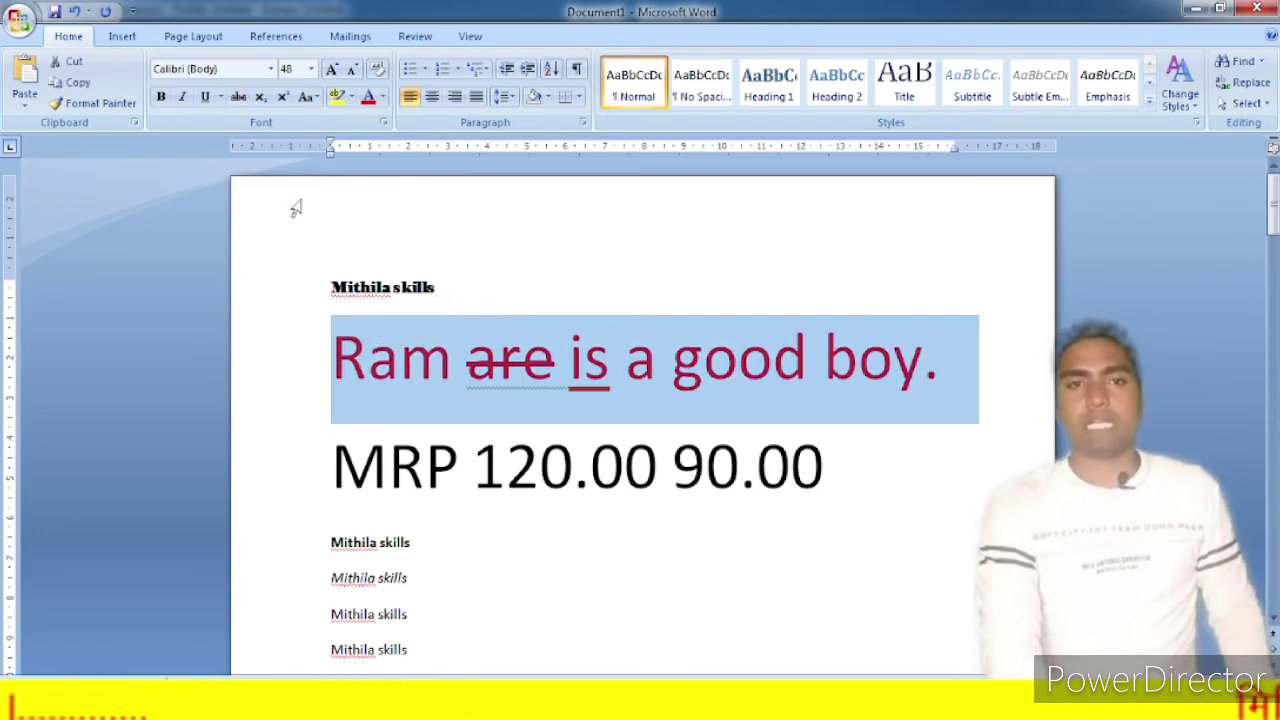
{"action": "left_click", "coordinate": [381, 97]}
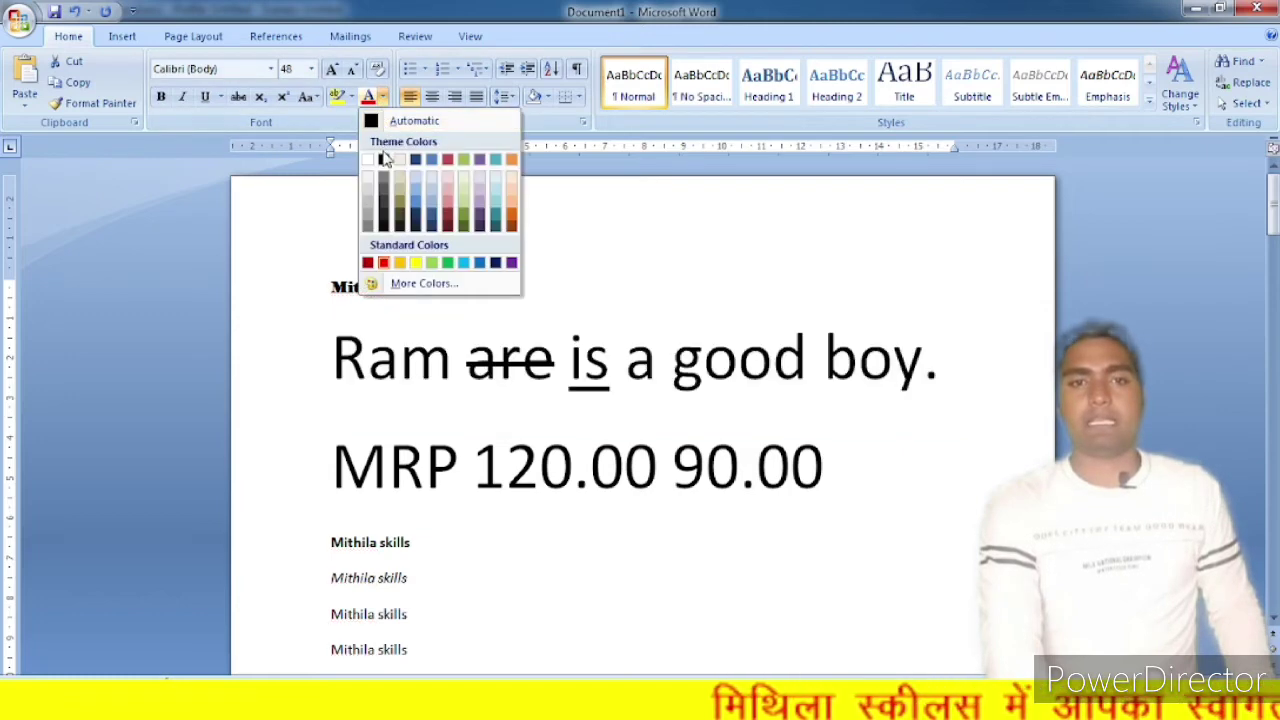
{"action": "left_click", "coordinate": [384, 162]}
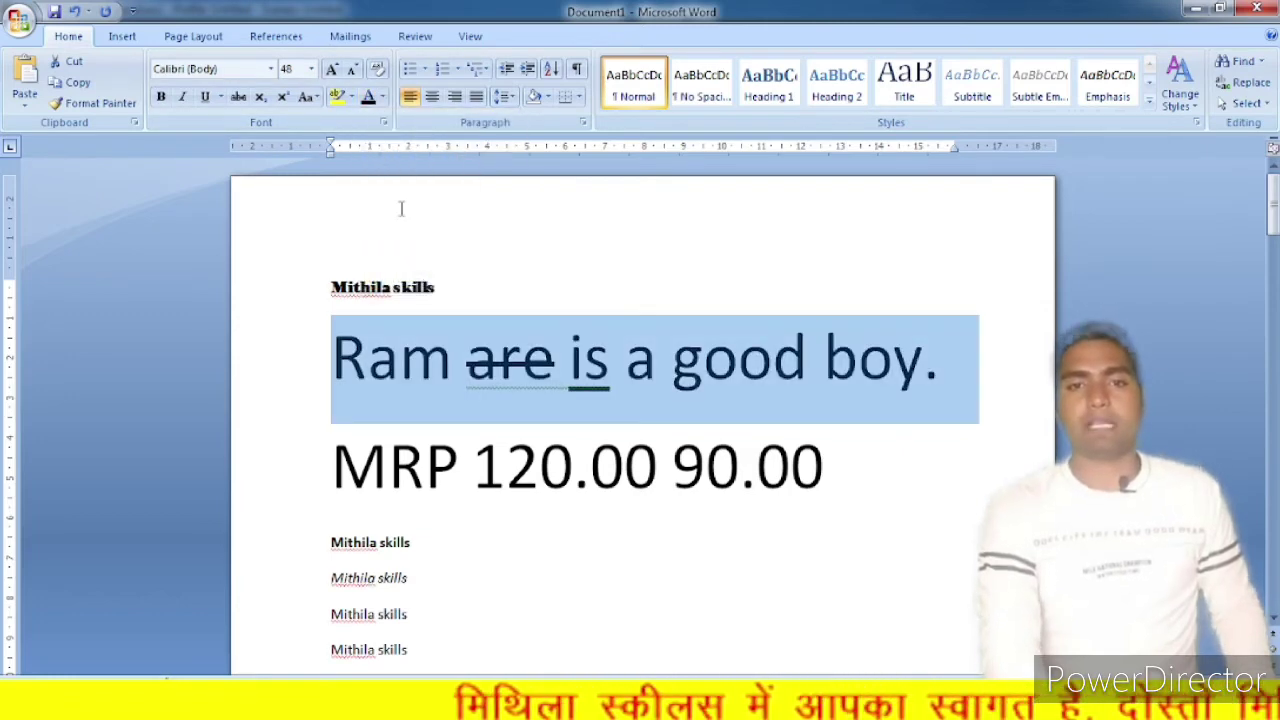
{"action": "left_click", "coordinate": [533, 375]}
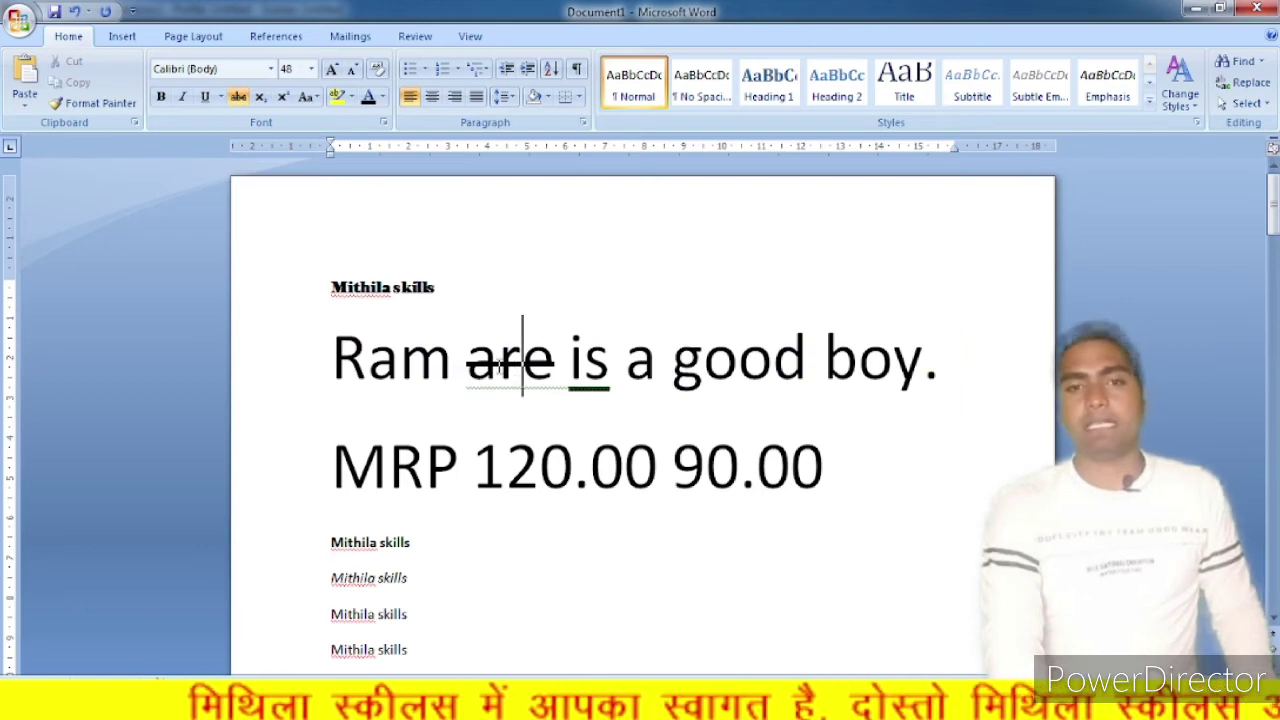
Remove the strikethrough from the word "are" and the underline from the word "is"
{"action": "key", "text": "shift+Left"}
{"action": "key", "text": "shift+Left"}
{"action": "key", "text": "shift+Right"}
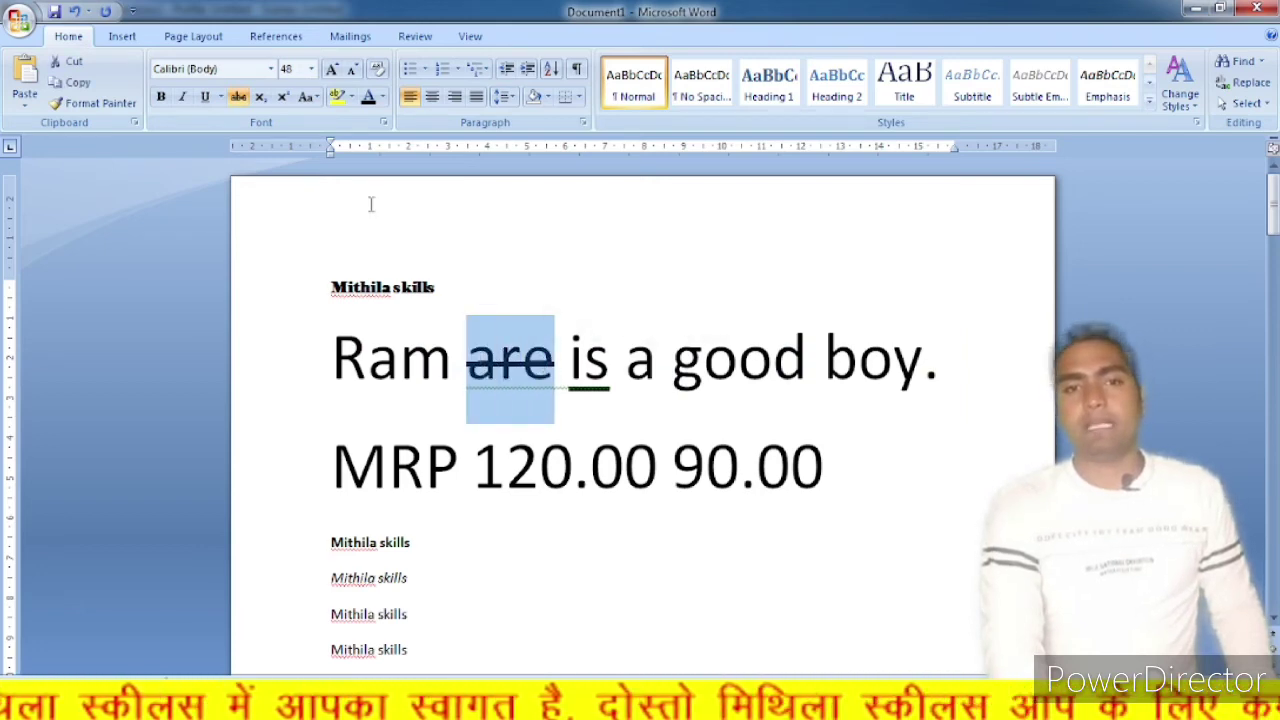
{"action": "left_click", "coordinate": [239, 100]}
{"action": "left_click_drag", "start_coordinate": [569, 368], "coordinate": [607, 375]}
{"action": "left_click", "coordinate": [205, 97]}
{"action": "left_click", "coordinate": [571, 368]}
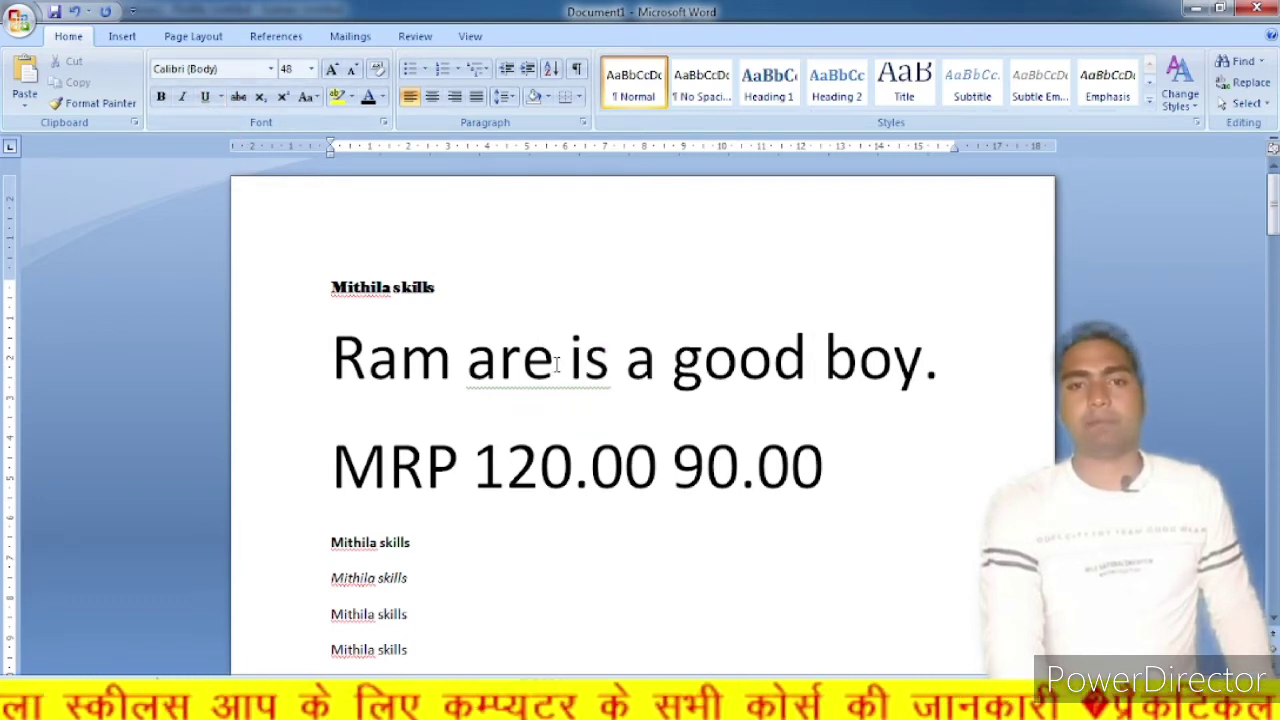
Highlight the word "is" in the "Ram are is a good boy." line in bright green
{"action": "left_click_drag", "start_coordinate": [554, 368], "coordinate": [505, 368]}
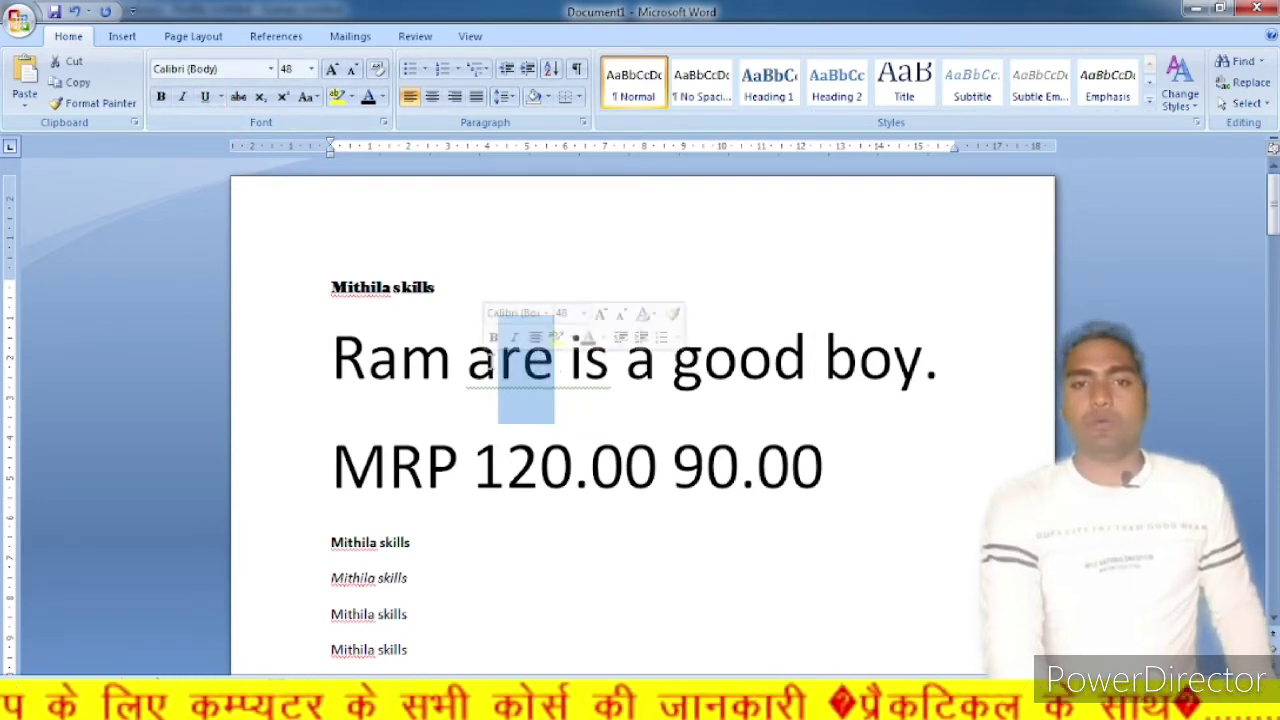
{"action": "left_click", "coordinate": [605, 366]}
{"action": "left_click_drag", "start_coordinate": [571, 362], "coordinate": [615, 375]}
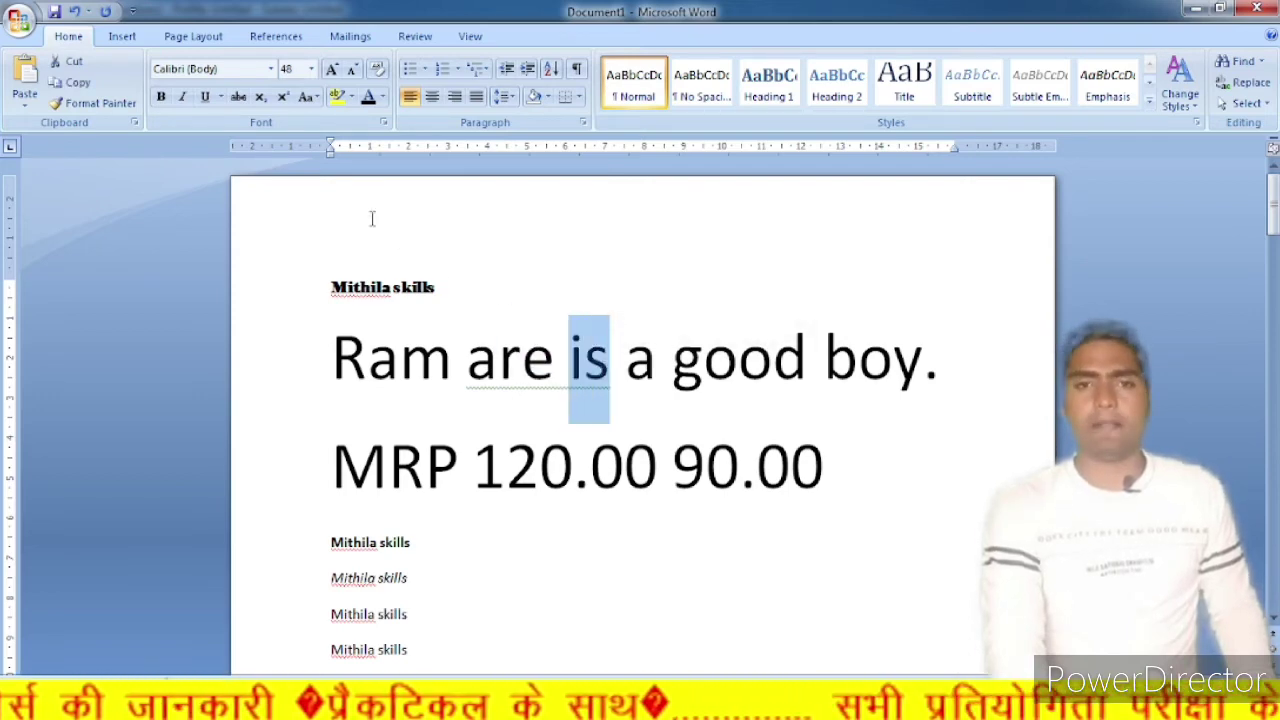
{"action": "left_click", "coordinate": [352, 97]}
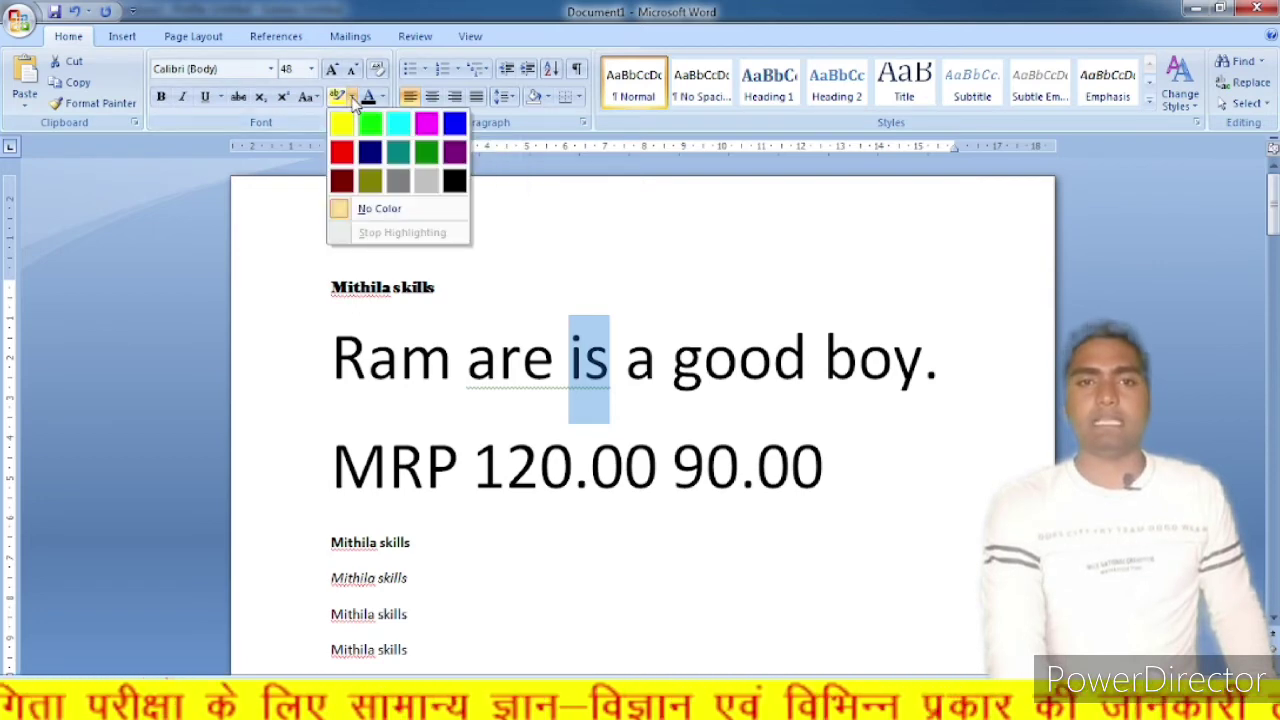
{"action": "left_click", "coordinate": [370, 123]}
{"action": "left_click", "coordinate": [522, 358]}
Highlight the word "are" in the "Ram are is a good boy." line in red
{"action": "left_click_drag", "start_coordinate": [556, 365], "coordinate": [466, 365]}
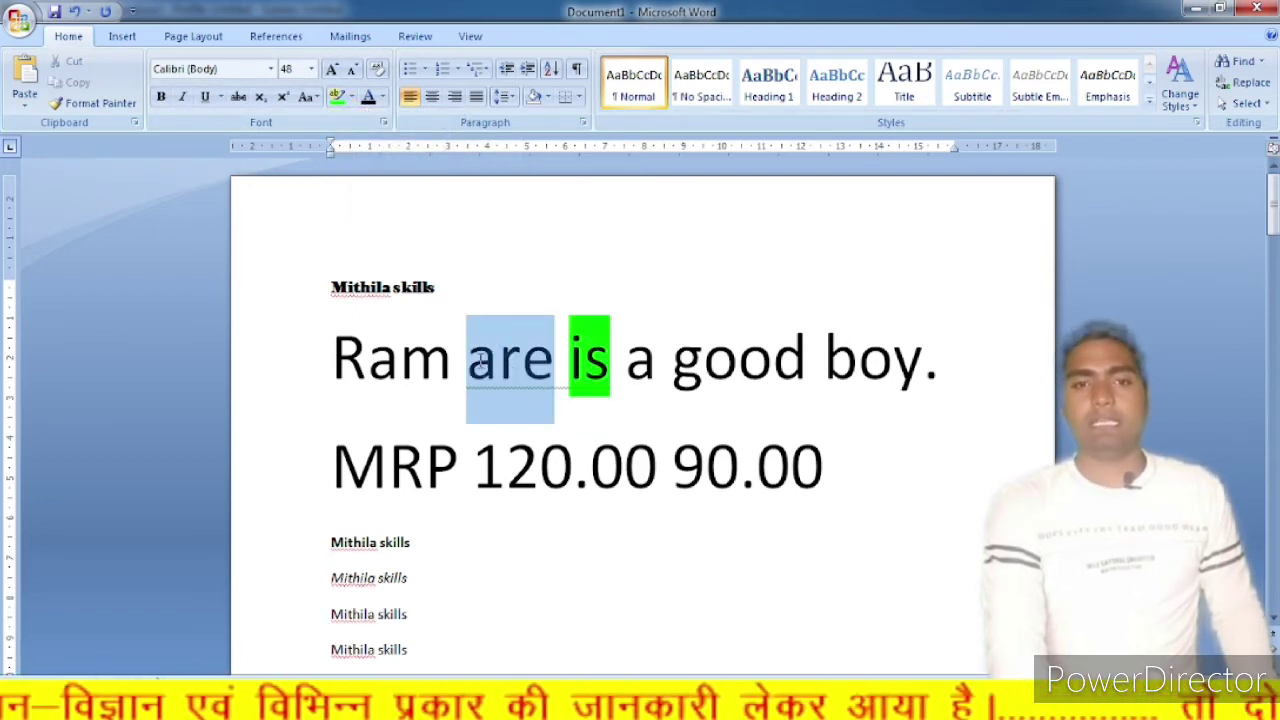
{"action": "left_click", "coordinate": [351, 97]}
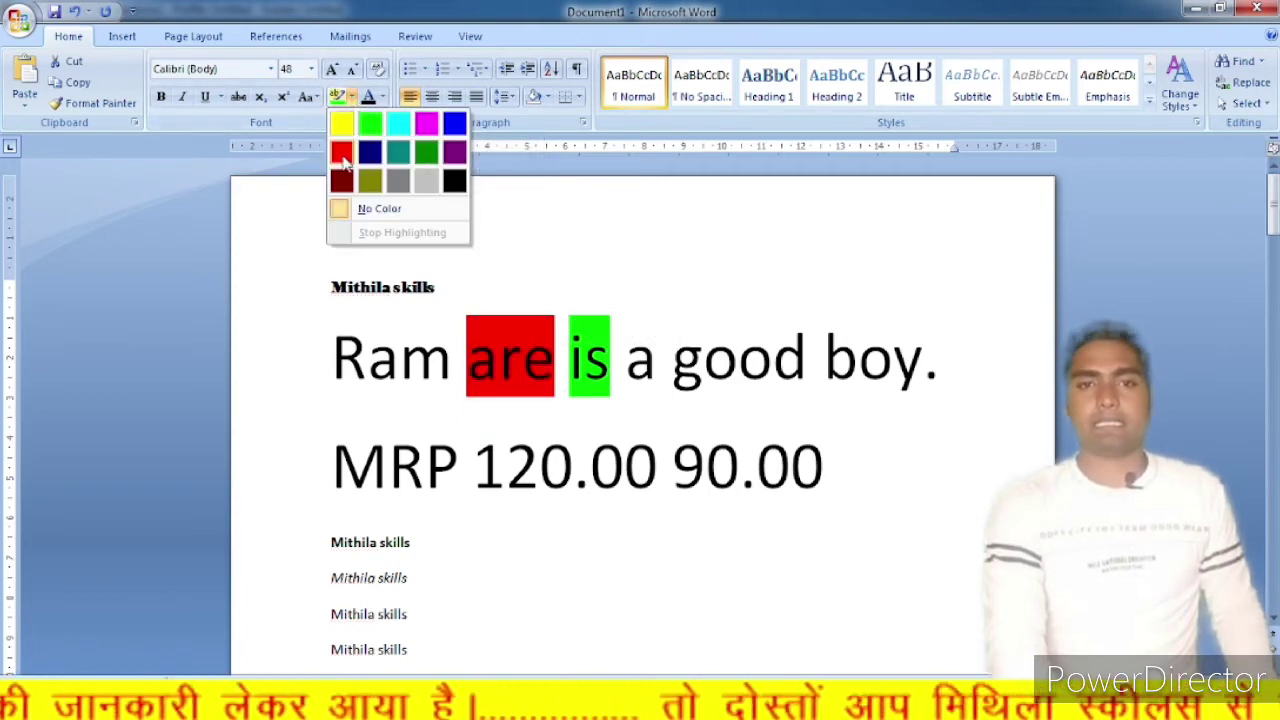
{"action": "left_click", "coordinate": [343, 160]}
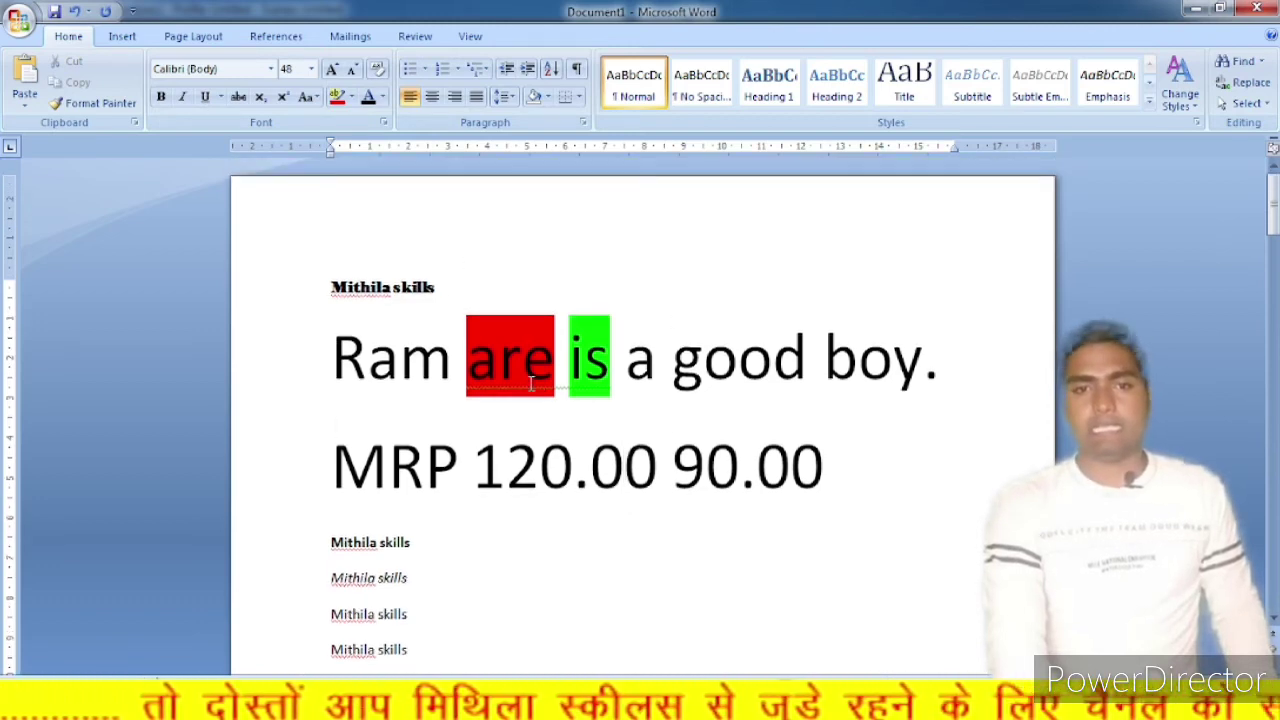
{"action": "left_click", "coordinate": [400, 360]}
{"action": "left_click", "coordinate": [499, 360]}
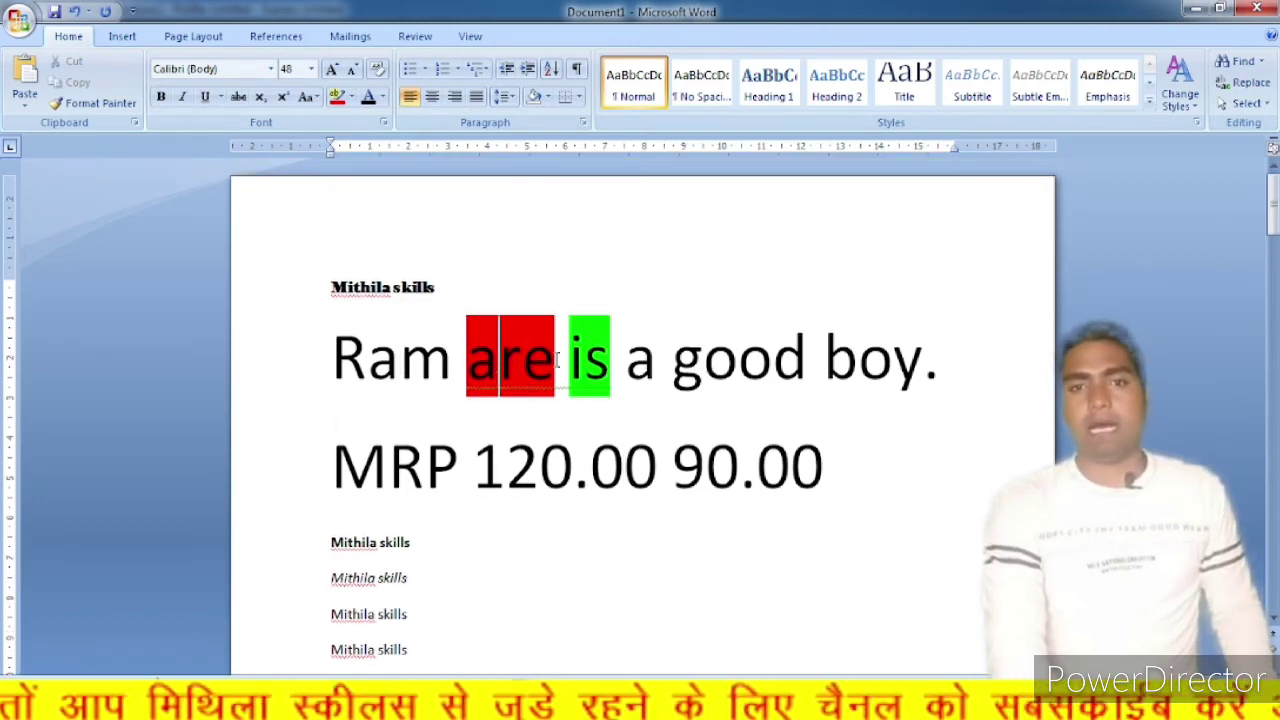
{"action": "left_click", "coordinate": [704, 360]}
{"action": "left_click", "coordinate": [806, 360]}
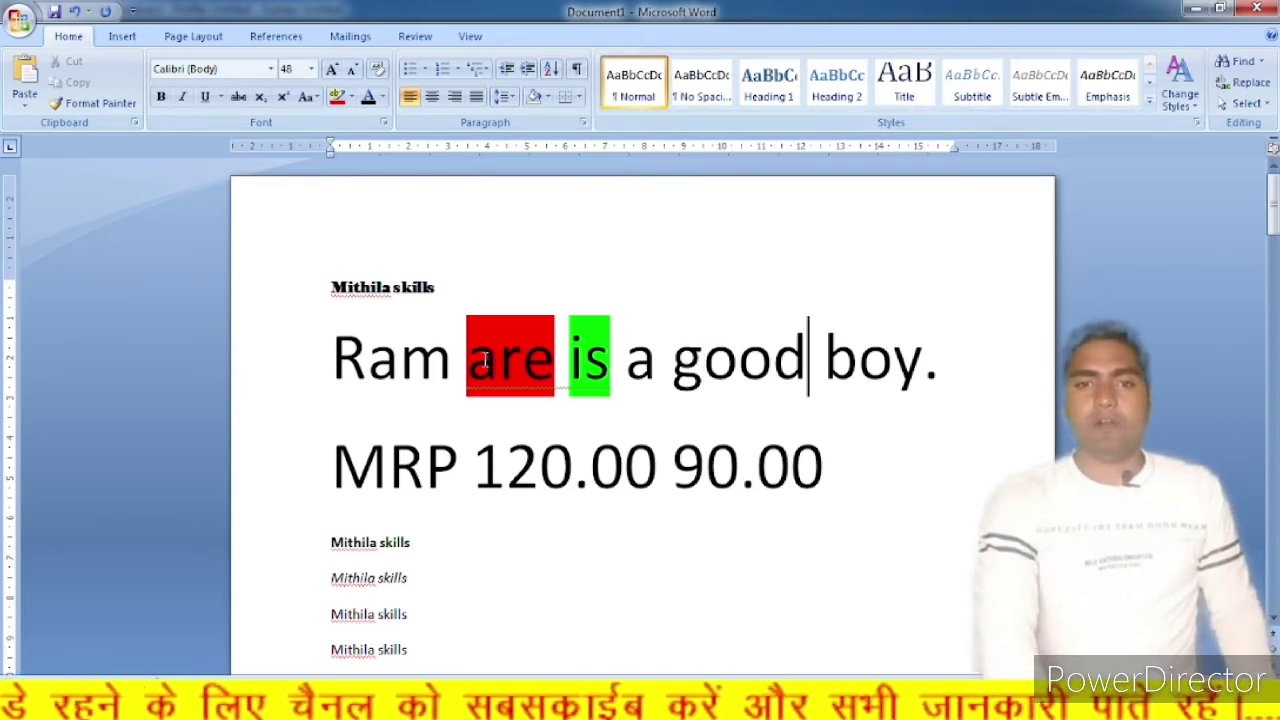
{"action": "left_click", "coordinate": [520, 368]}
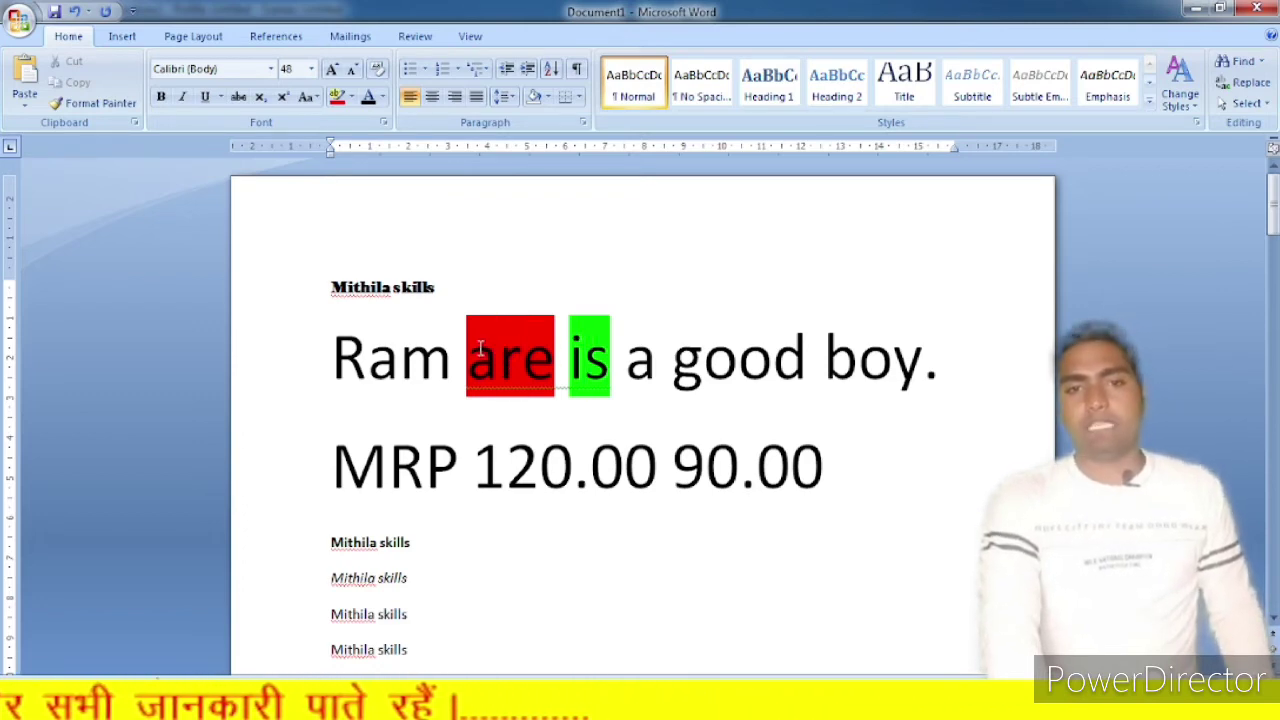
Select the word "are" and browse the available fonts and font sizes without applying any
{"action": "left_click_drag", "start_coordinate": [466, 350], "coordinate": [538, 366]}
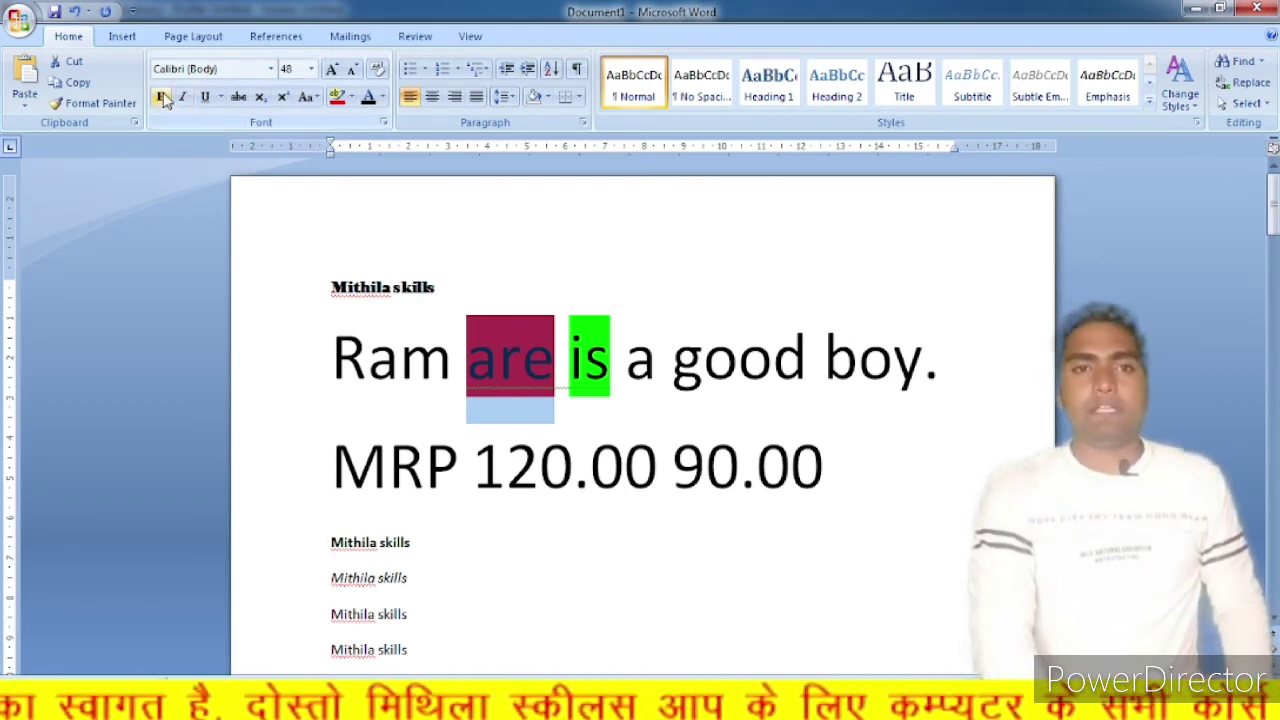
{"action": "left_click", "coordinate": [272, 70]}
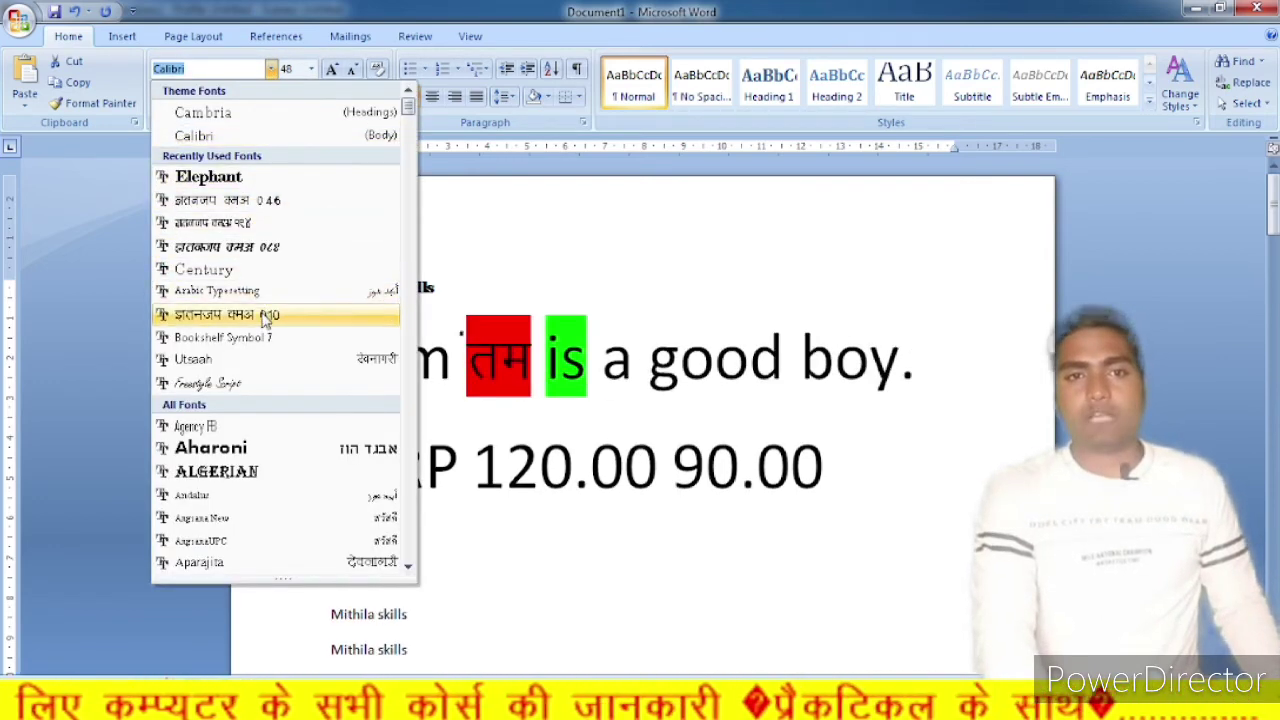
{"action": "left_click", "coordinate": [499, 357]}
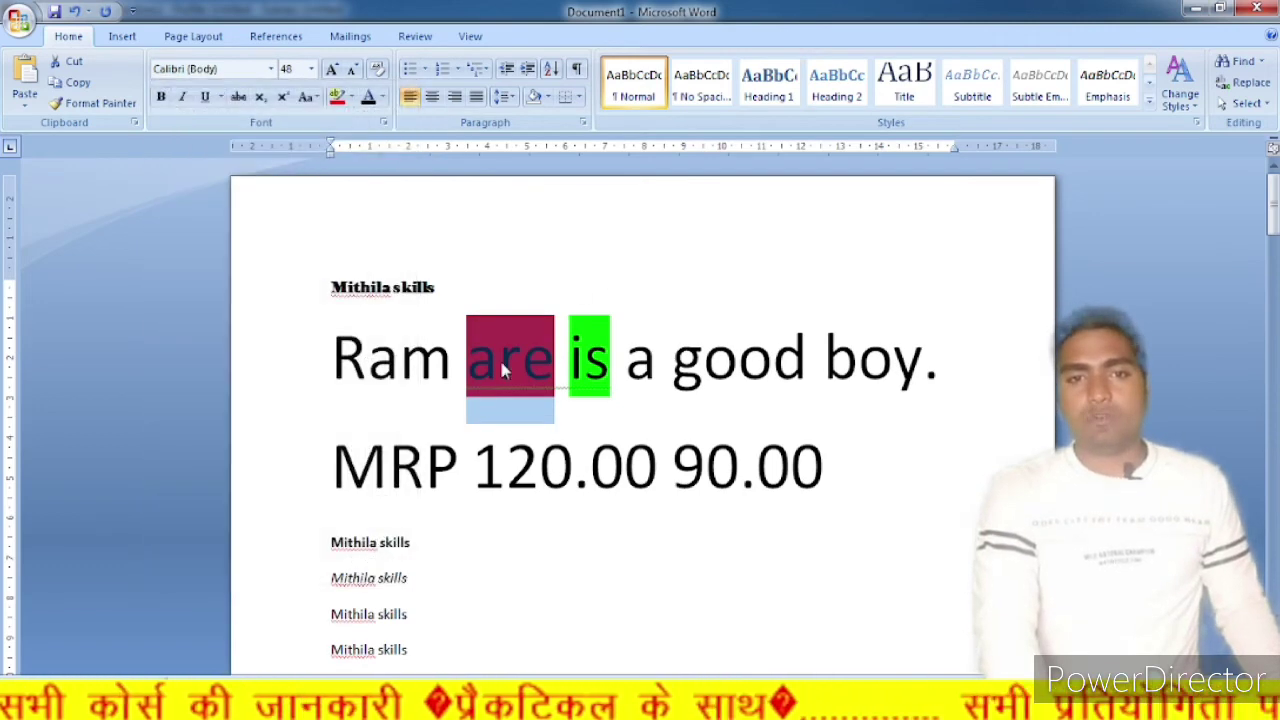
{"action": "left_click", "coordinate": [311, 68]}
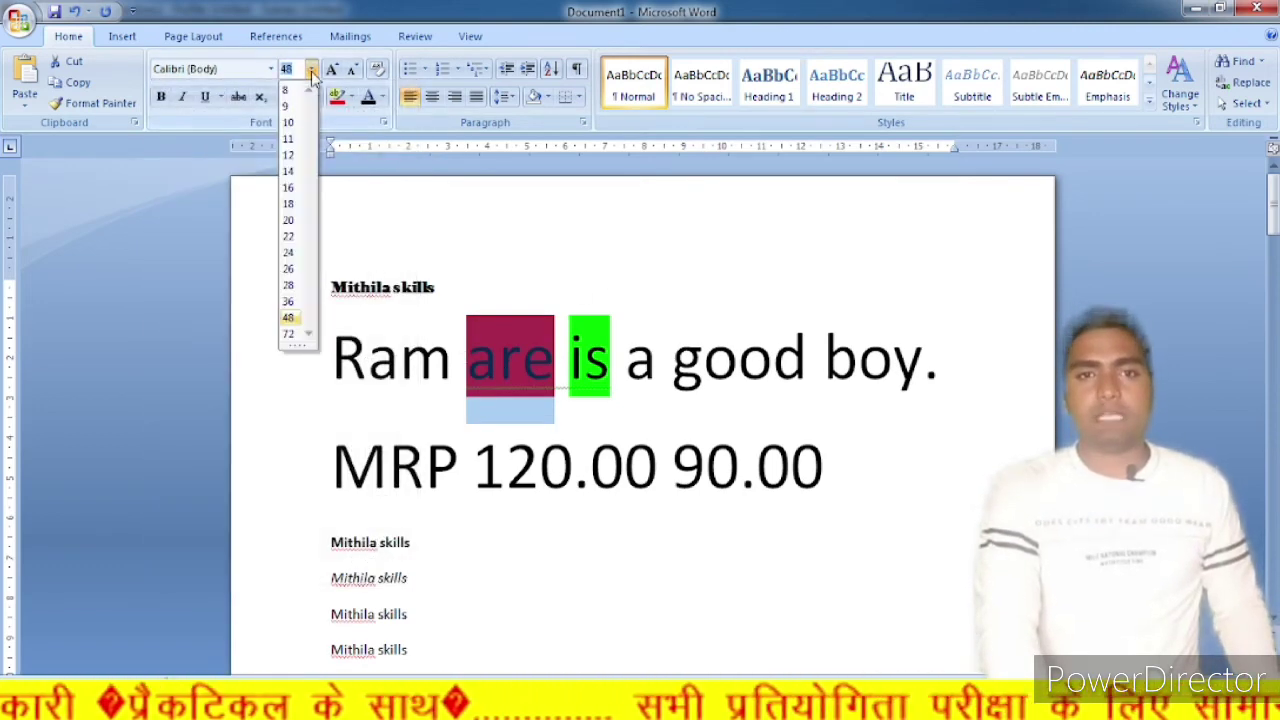
{"action": "left_click", "coordinate": [517, 283]}
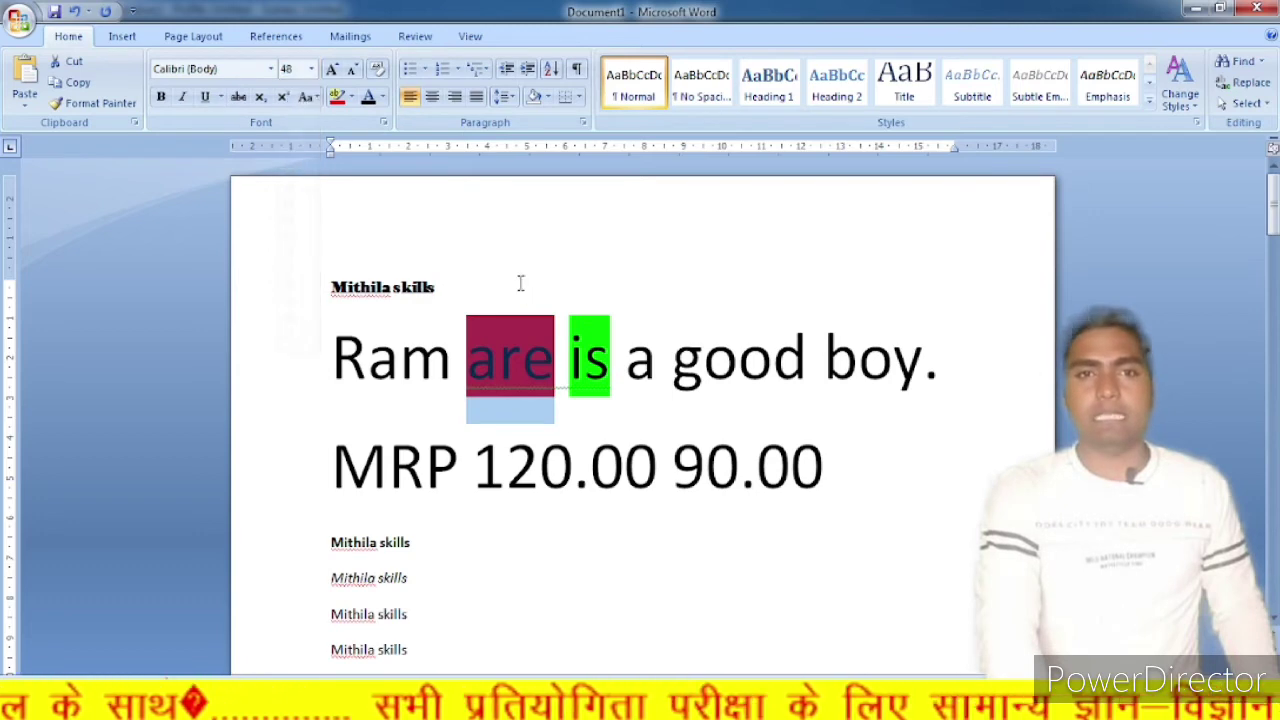
Set the font size of the word "are" to 65
{"action": "left_click", "coordinate": [311, 68]}
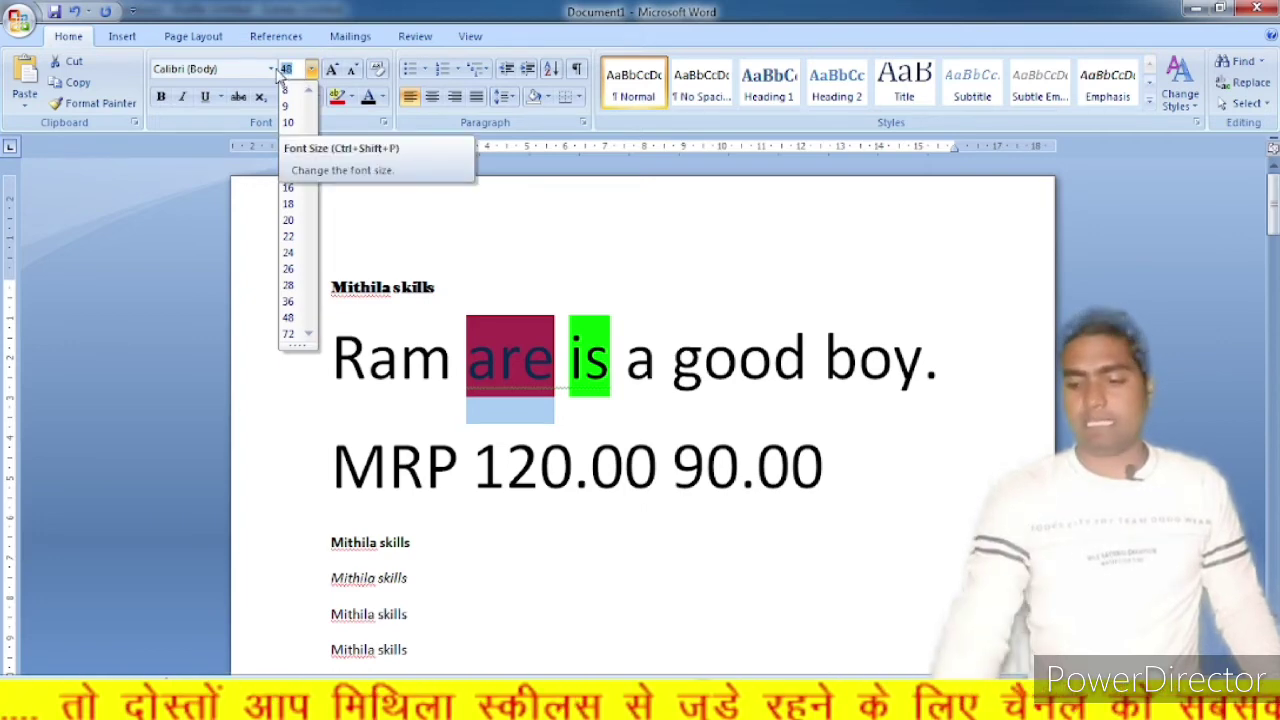
{"action": "type", "text": "65"}
{"action": "key", "text": "Return"}
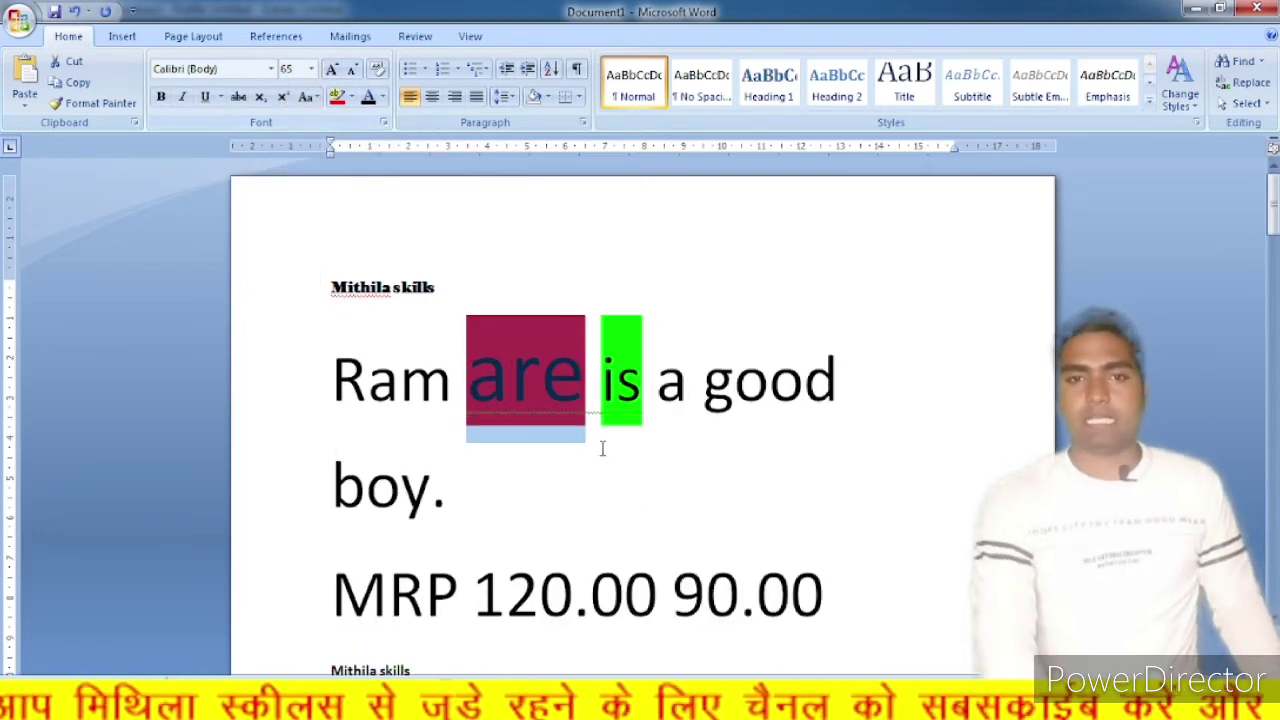
{"action": "left_click", "coordinate": [602, 448]}
{"action": "left_click", "coordinate": [514, 380]}
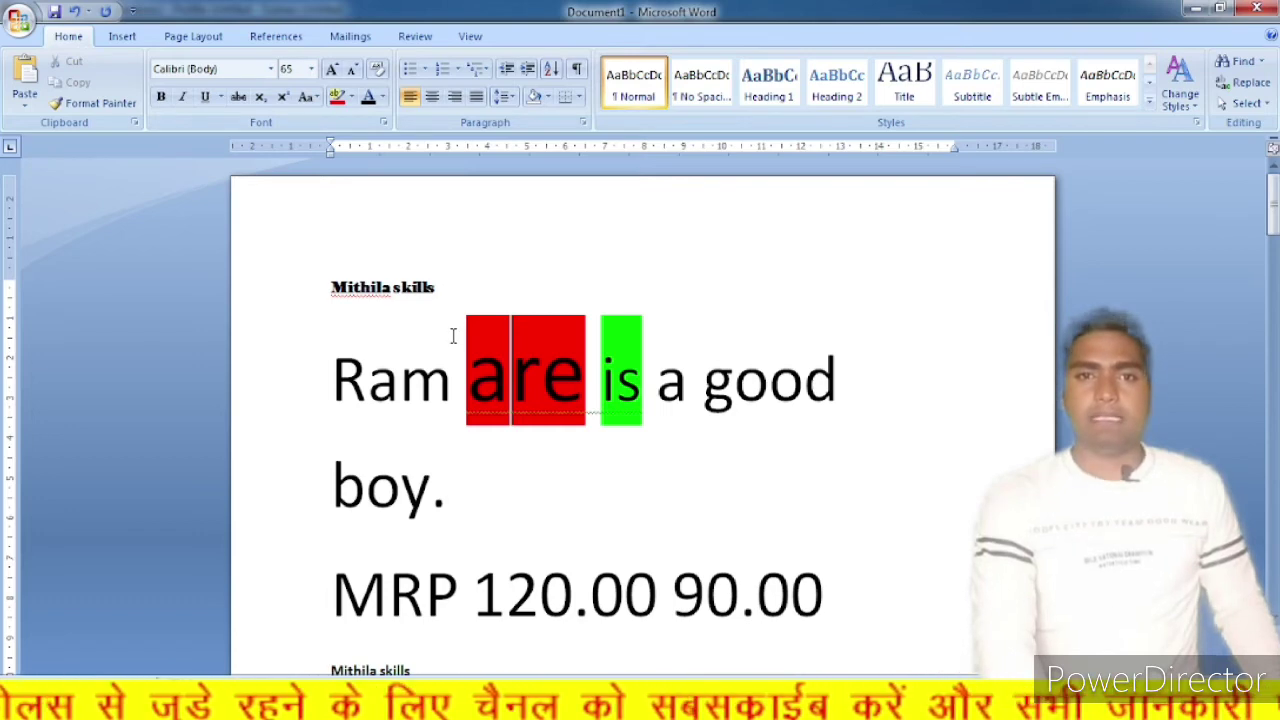
Preview font size 72 on the word "are" without applying it
{"action": "left_click", "coordinate": [297, 75]}
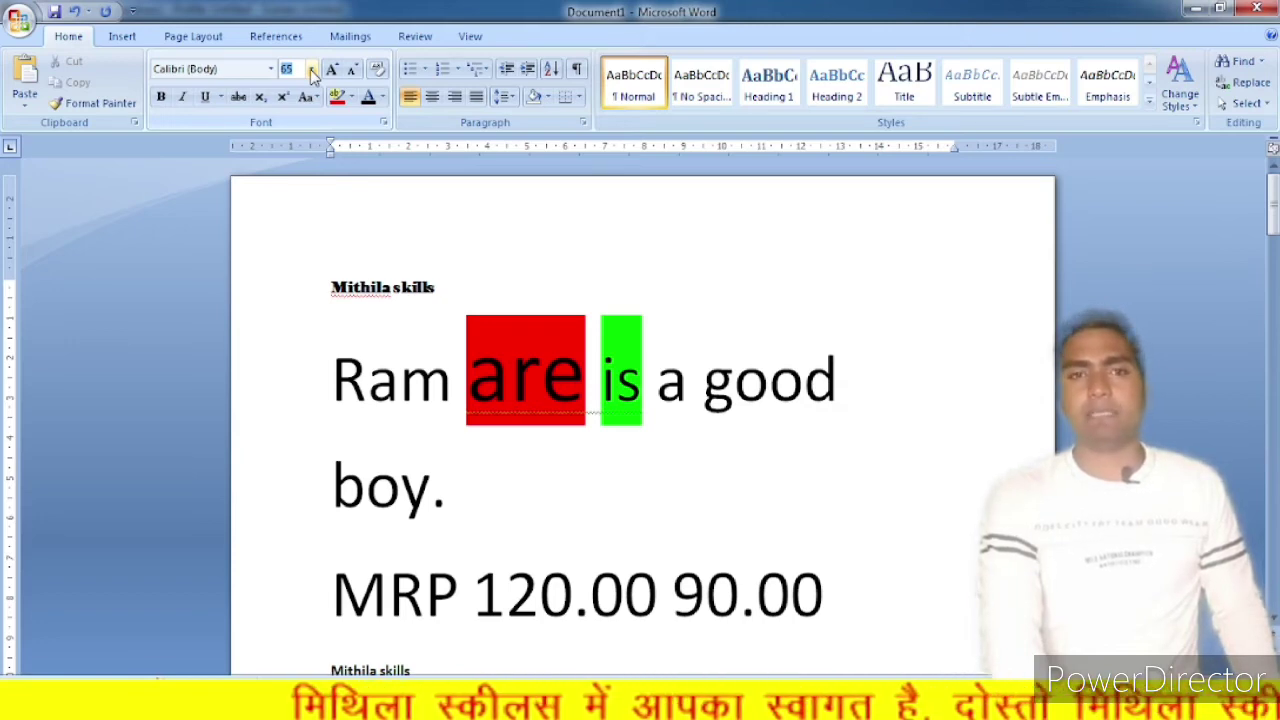
{"action": "left_click", "coordinate": [311, 70]}
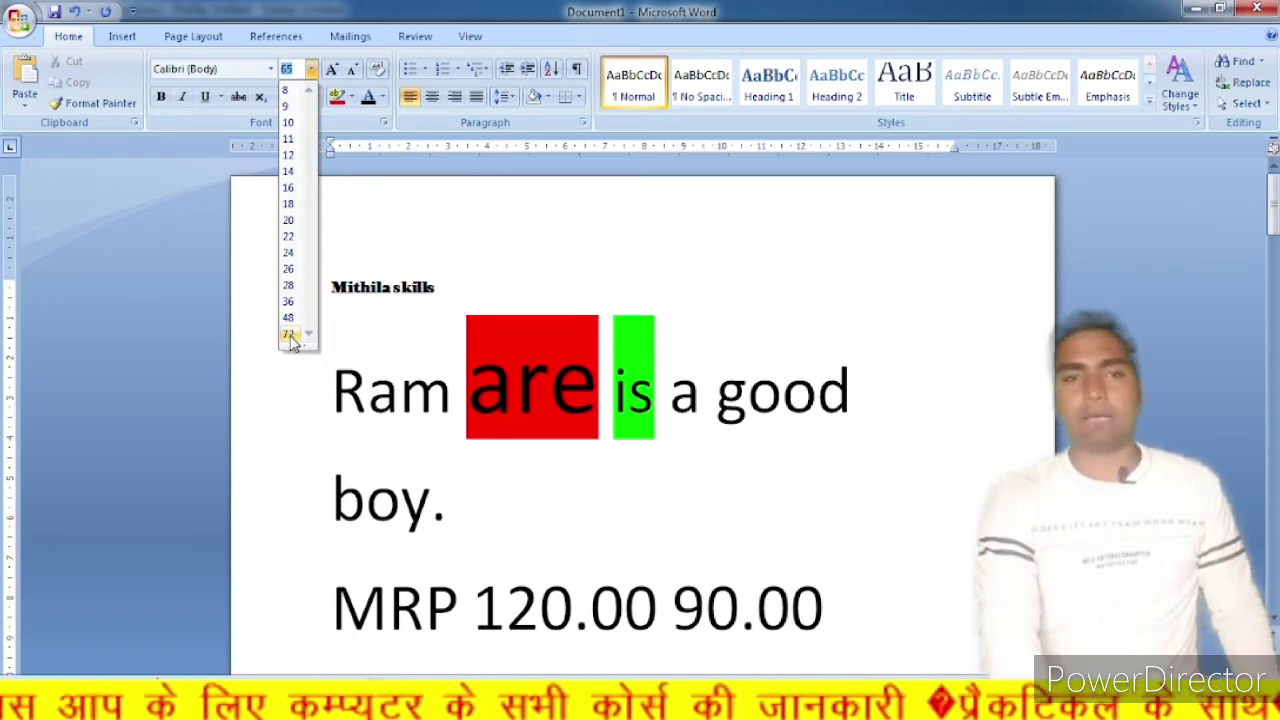
{"action": "left_click", "coordinate": [299, 70]}
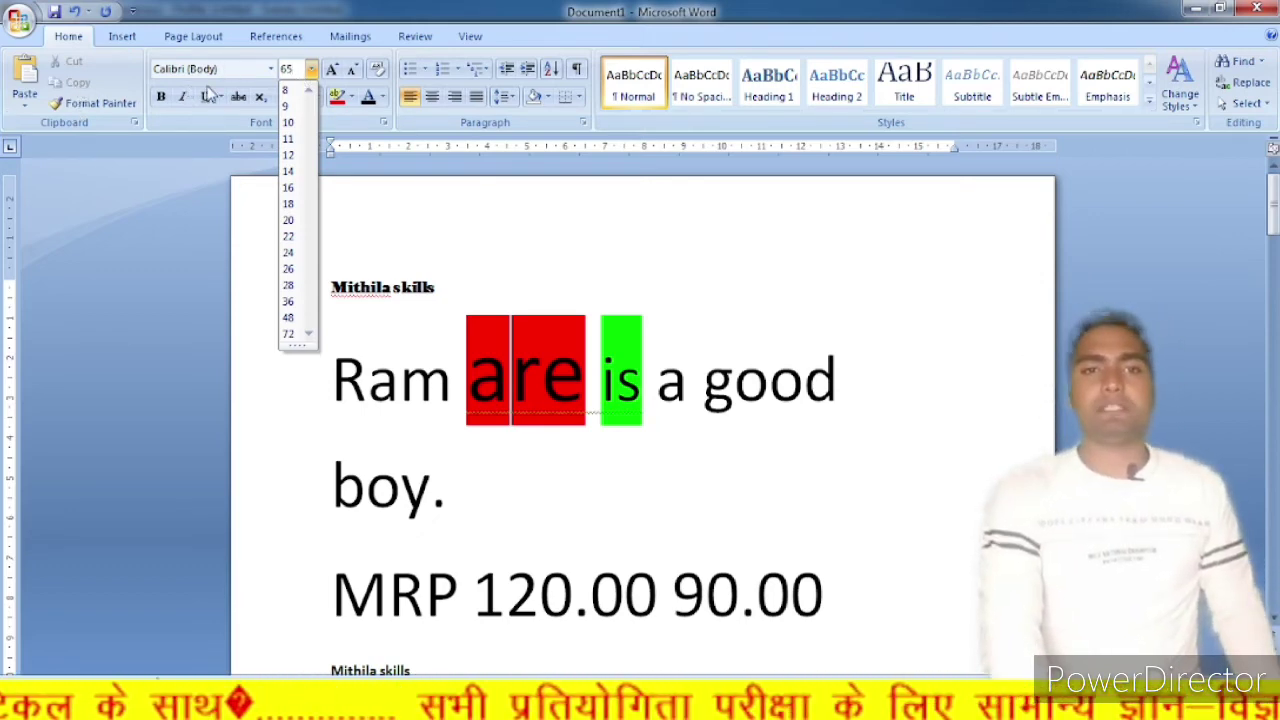
{"action": "left_click", "coordinate": [550, 376]}
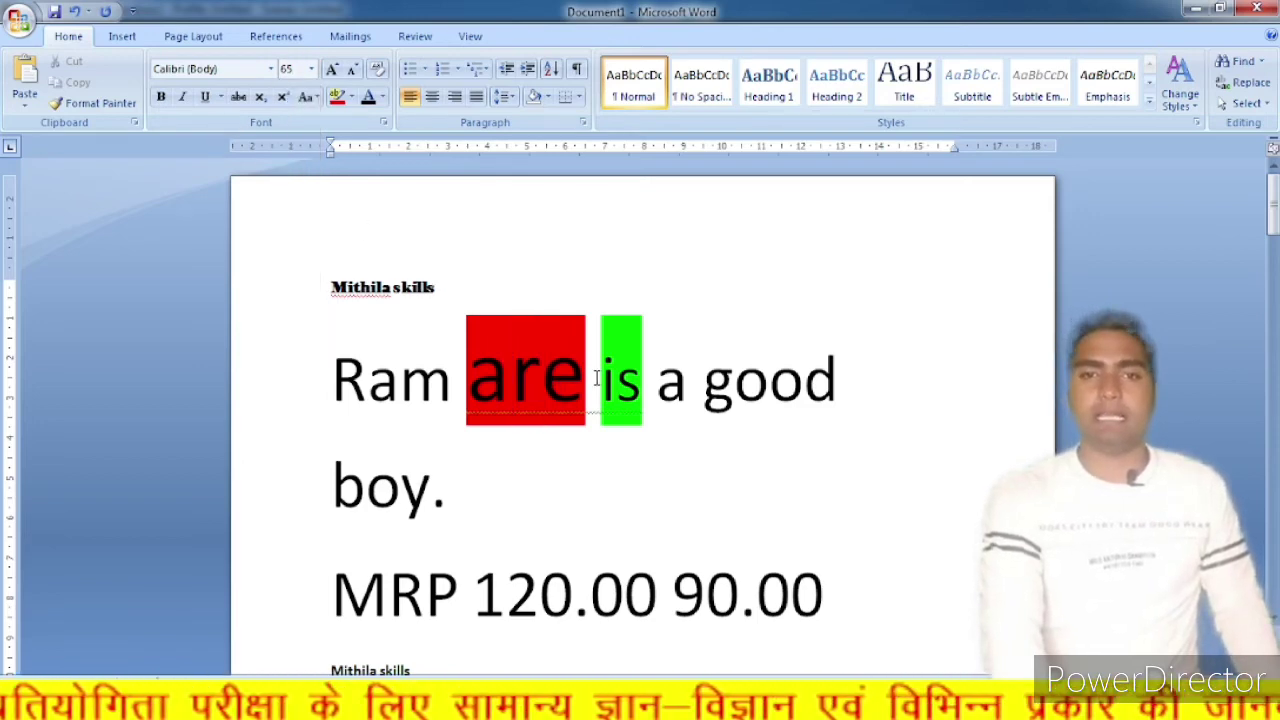
Select the adjacent words "are is" together and check the font and font size of the combined selection
{"action": "left_click_drag", "start_coordinate": [652, 384], "coordinate": [476, 380]}
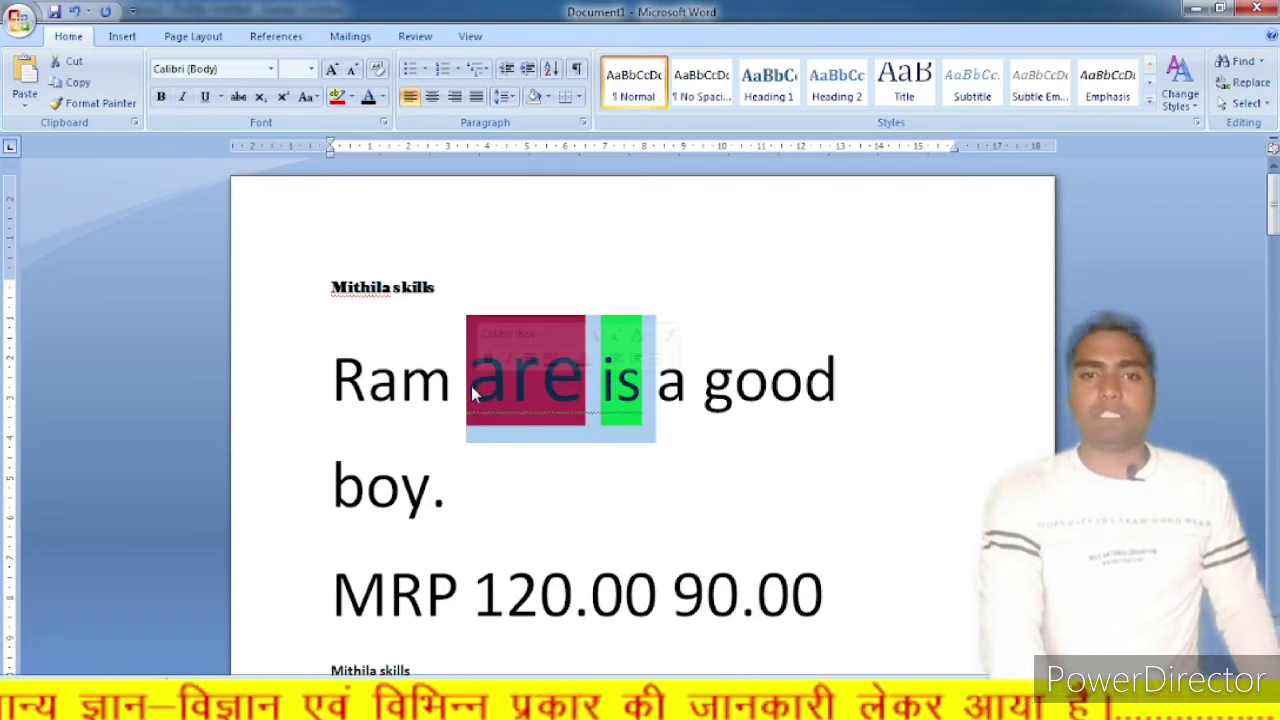
{"action": "left_click", "coordinate": [470, 395]}
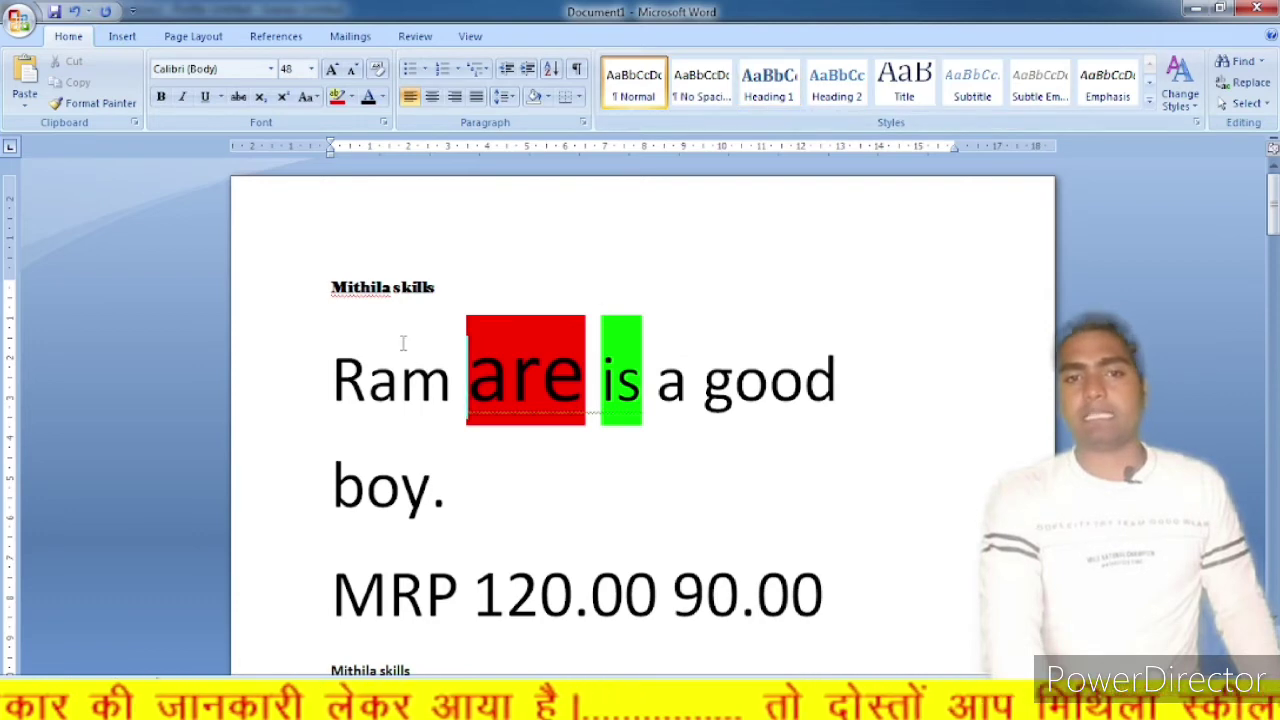
{"action": "left_click_drag", "start_coordinate": [468, 380], "coordinate": [518, 393]}
{"action": "left_click", "coordinate": [645, 398]}
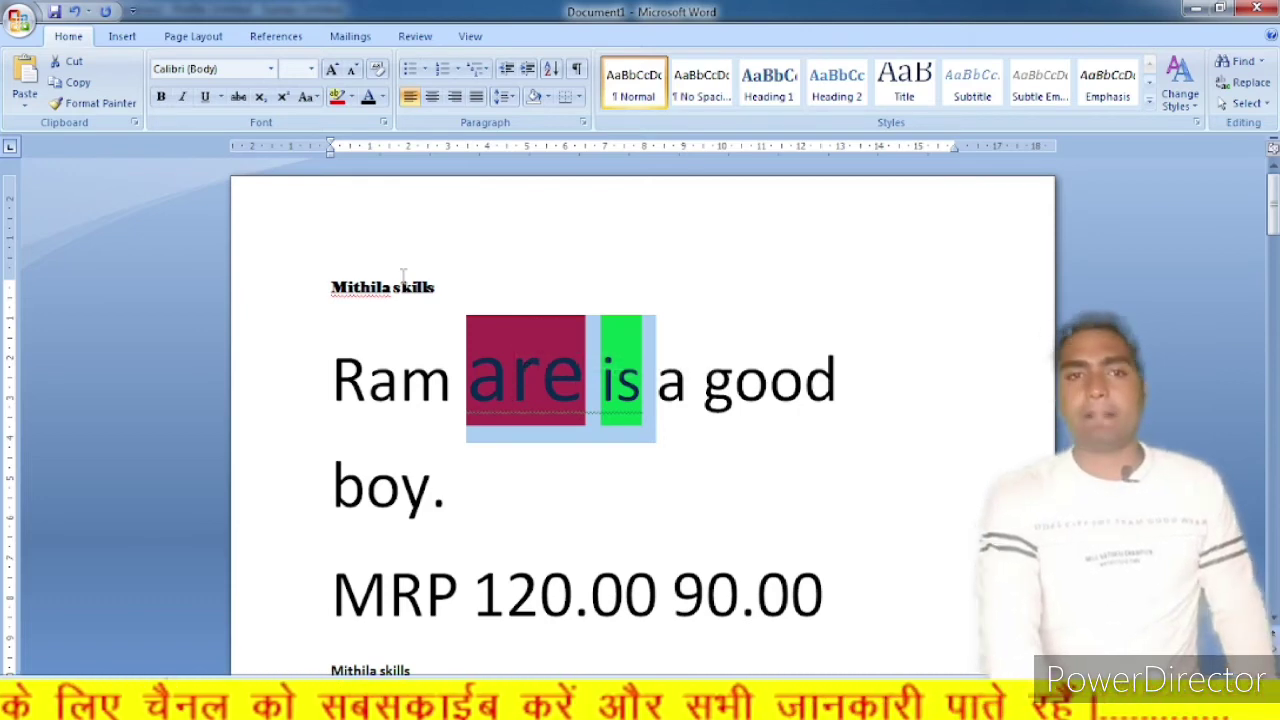
{"action": "left_click", "coordinate": [518, 370]}
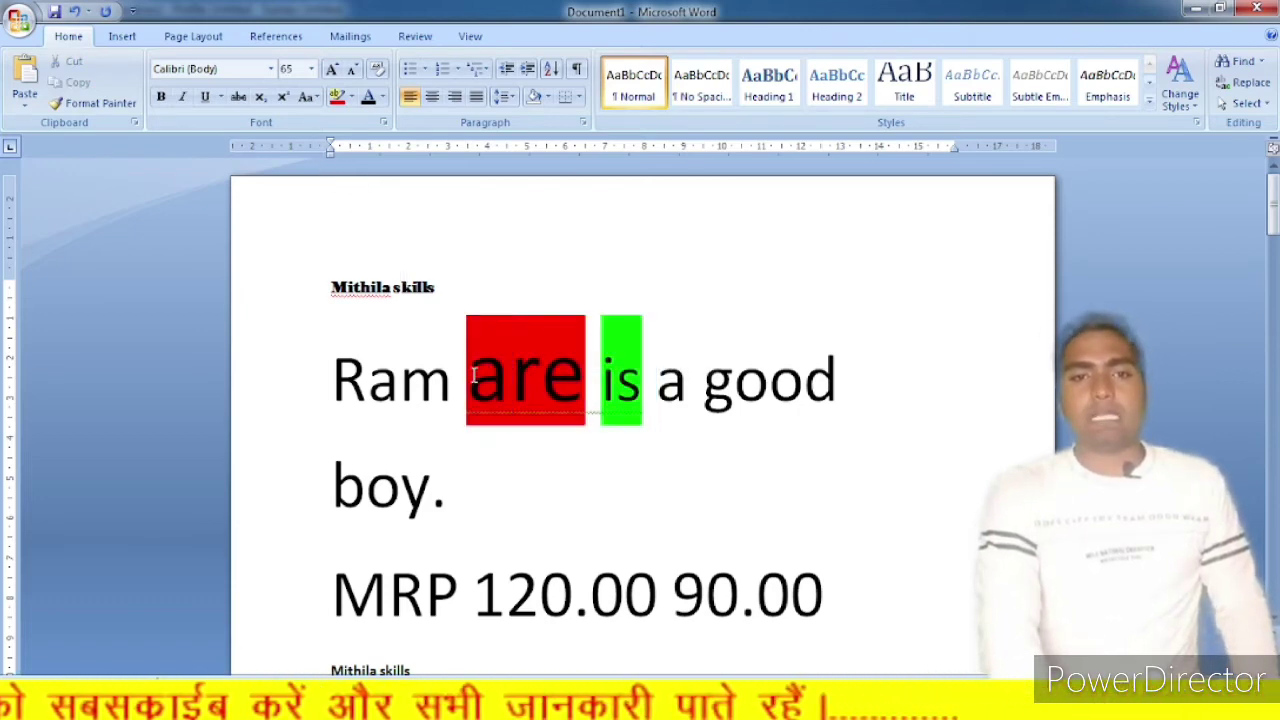
{"action": "left_click_drag", "start_coordinate": [466, 380], "coordinate": [639, 400]}
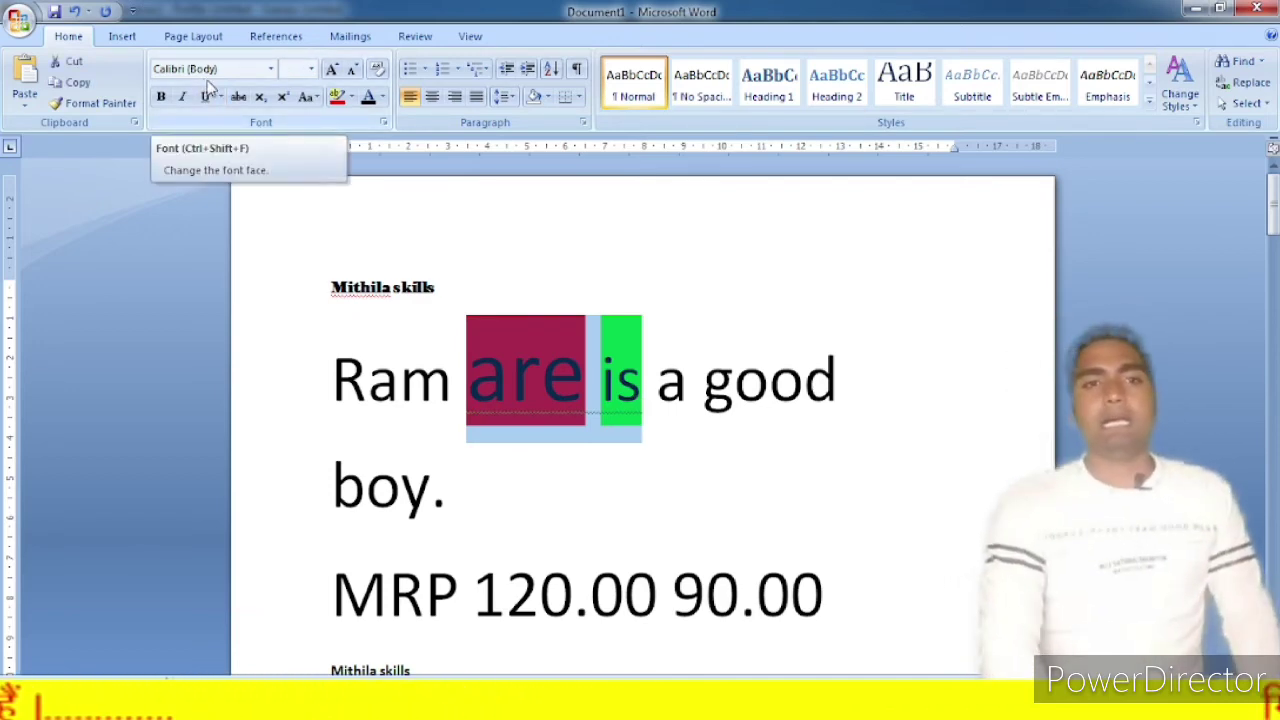
{"action": "left_click", "coordinate": [530, 384]}
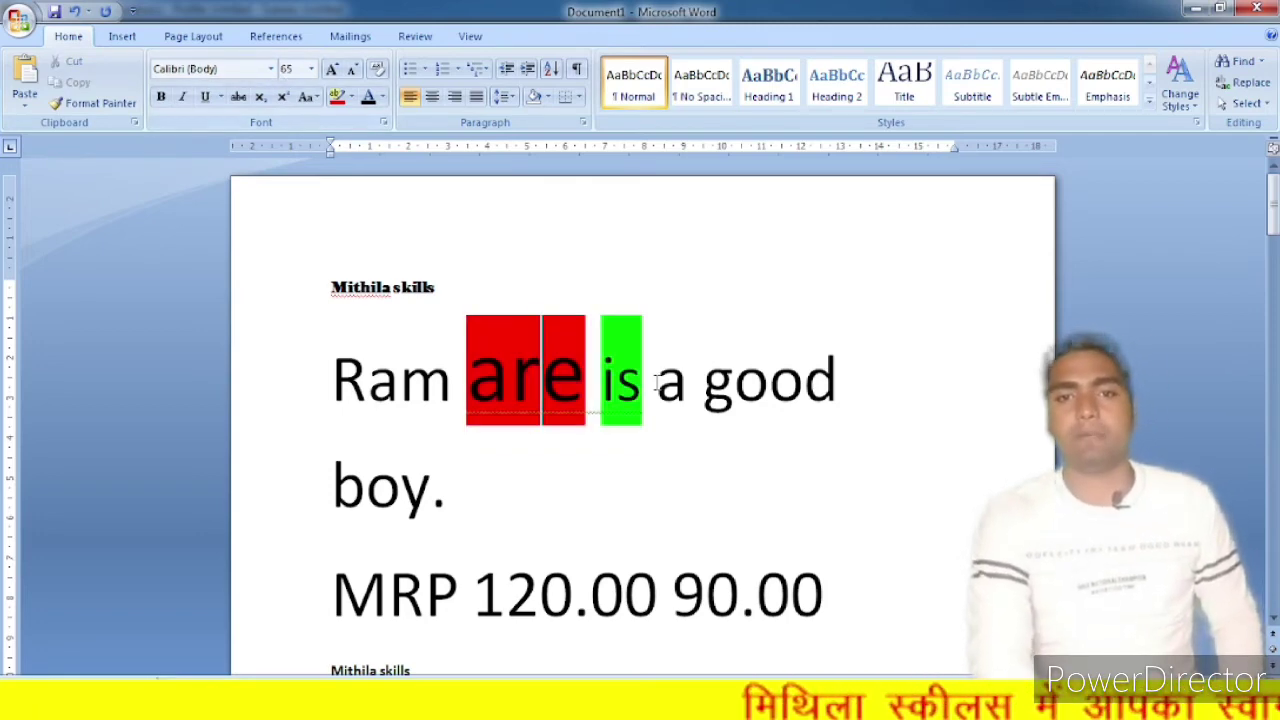
Set the font size of the adjacent words "are is" to 45
{"action": "left_click", "coordinate": [618, 380]}
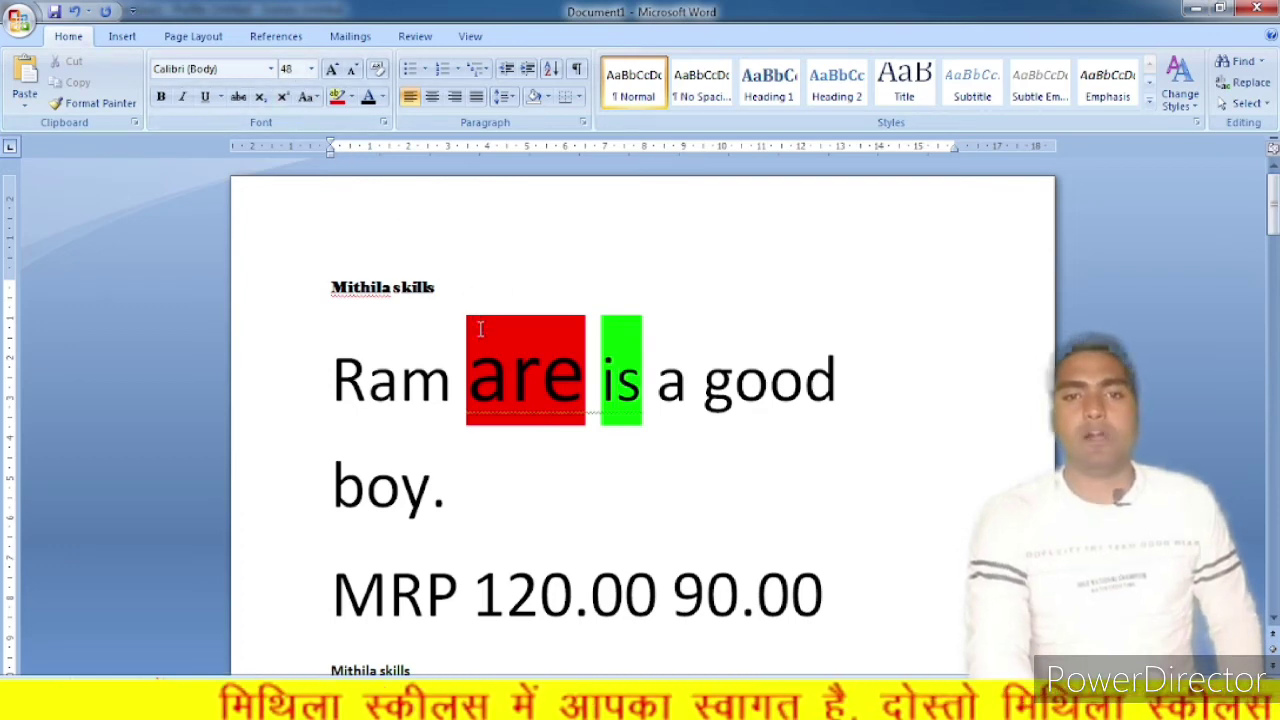
{"action": "left_click_drag", "start_coordinate": [466, 380], "coordinate": [655, 385]}
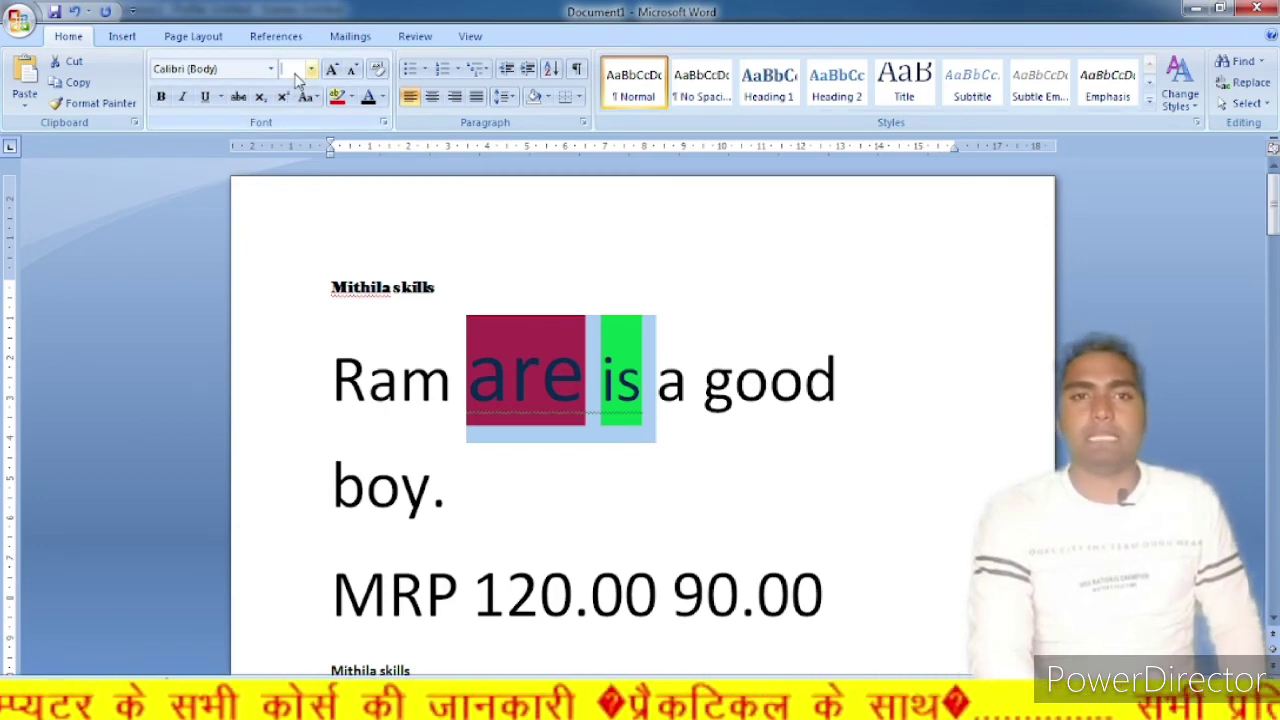
{"action": "left_click", "coordinate": [296, 78]}
{"action": "type", "text": "45"}
{"action": "key", "text": "Return"}
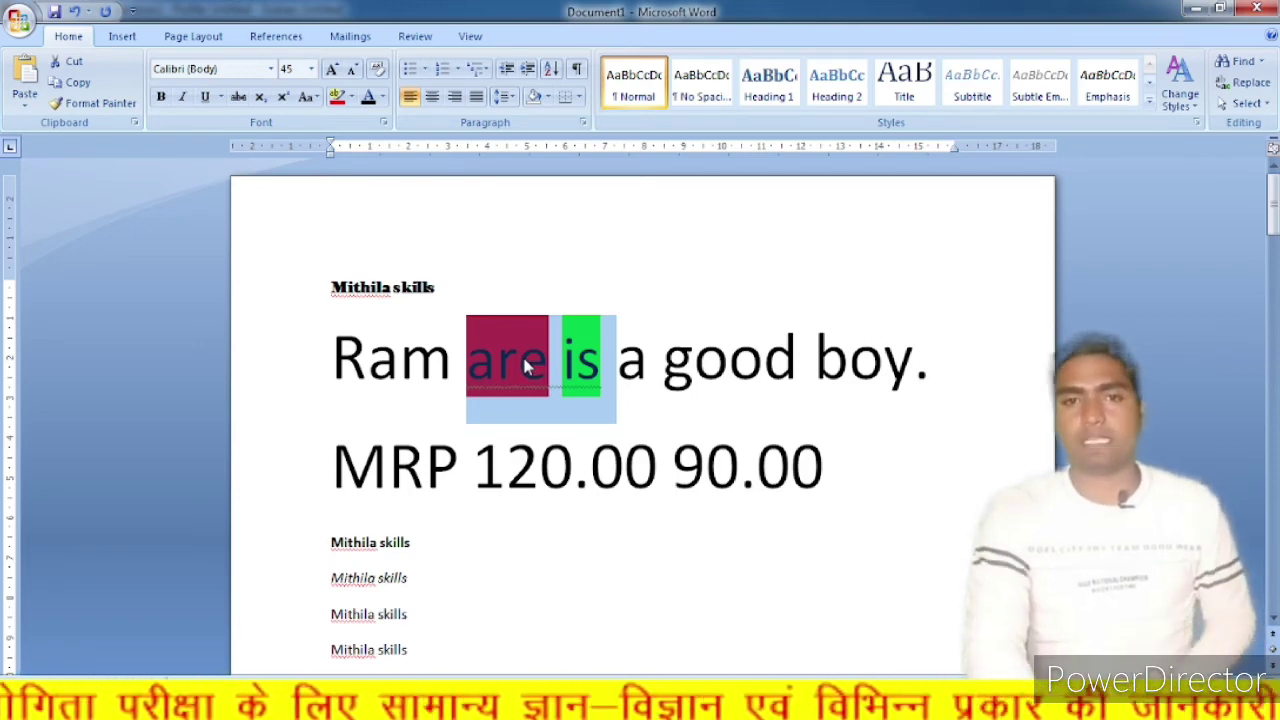
Enlarge the words "are is" stepwise with Grow Font up to size 90
{"action": "left_click", "coordinate": [336, 76]}
{"action": "left_click", "coordinate": [336, 76]}
{"action": "left_click", "coordinate": [336, 76]}
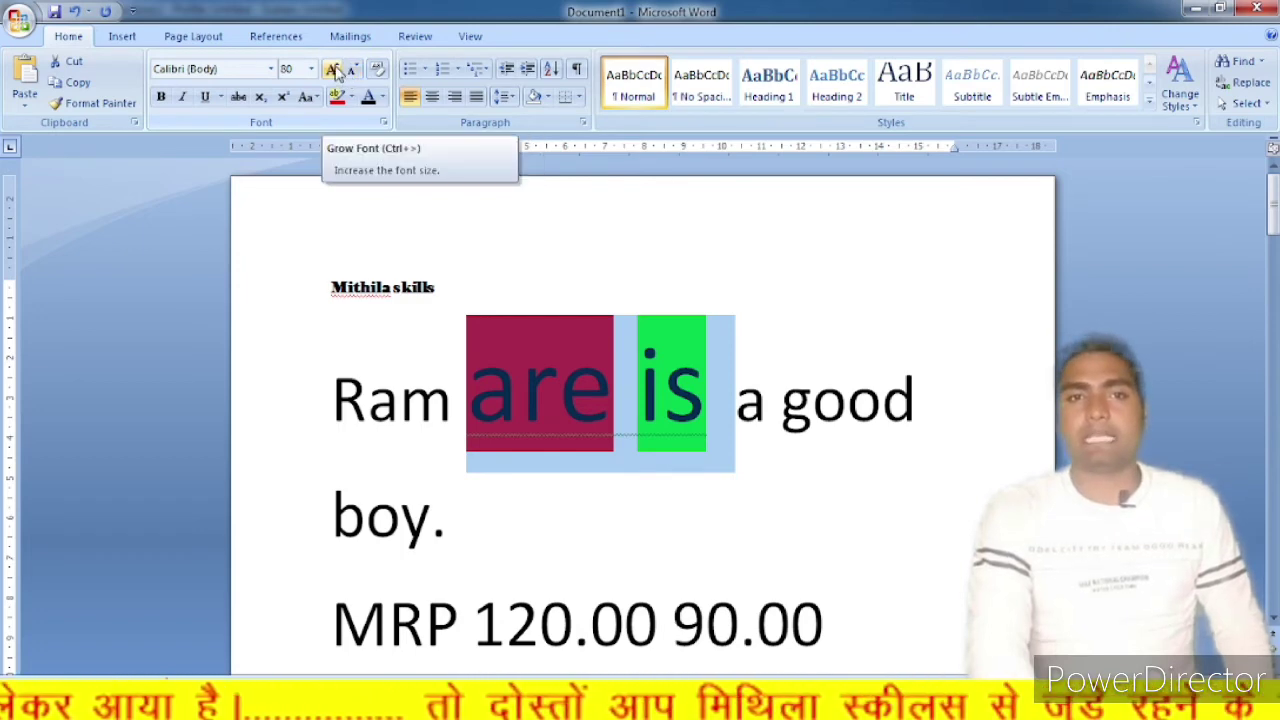
{"action": "left_click", "coordinate": [331, 68]}
{"action": "left_click", "coordinate": [331, 68]}
Reduce the words "are is" stepwise with Shrink Font down to size 36 and deselect them
{"action": "left_click", "coordinate": [353, 70]}
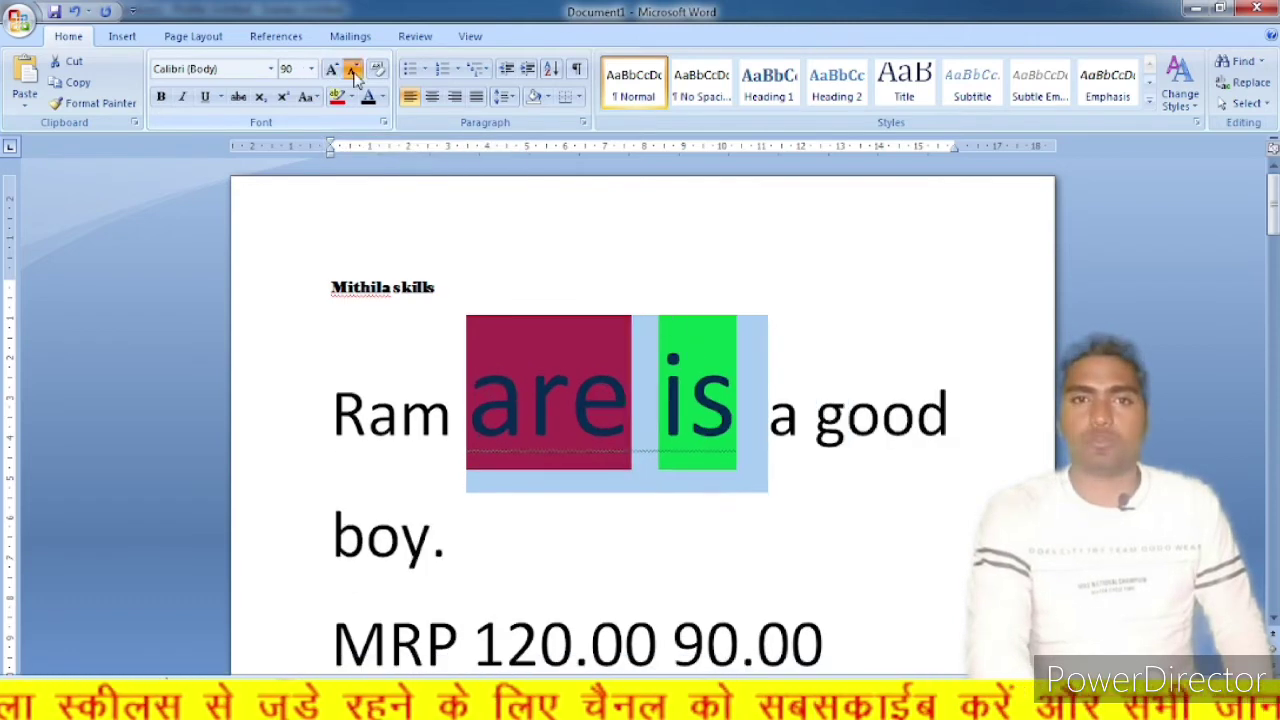
{"action": "left_click", "coordinate": [353, 70]}
{"action": "left_click", "coordinate": [353, 70]}
{"action": "left_click", "coordinate": [353, 70]}
{"action": "left_click", "coordinate": [353, 70]}
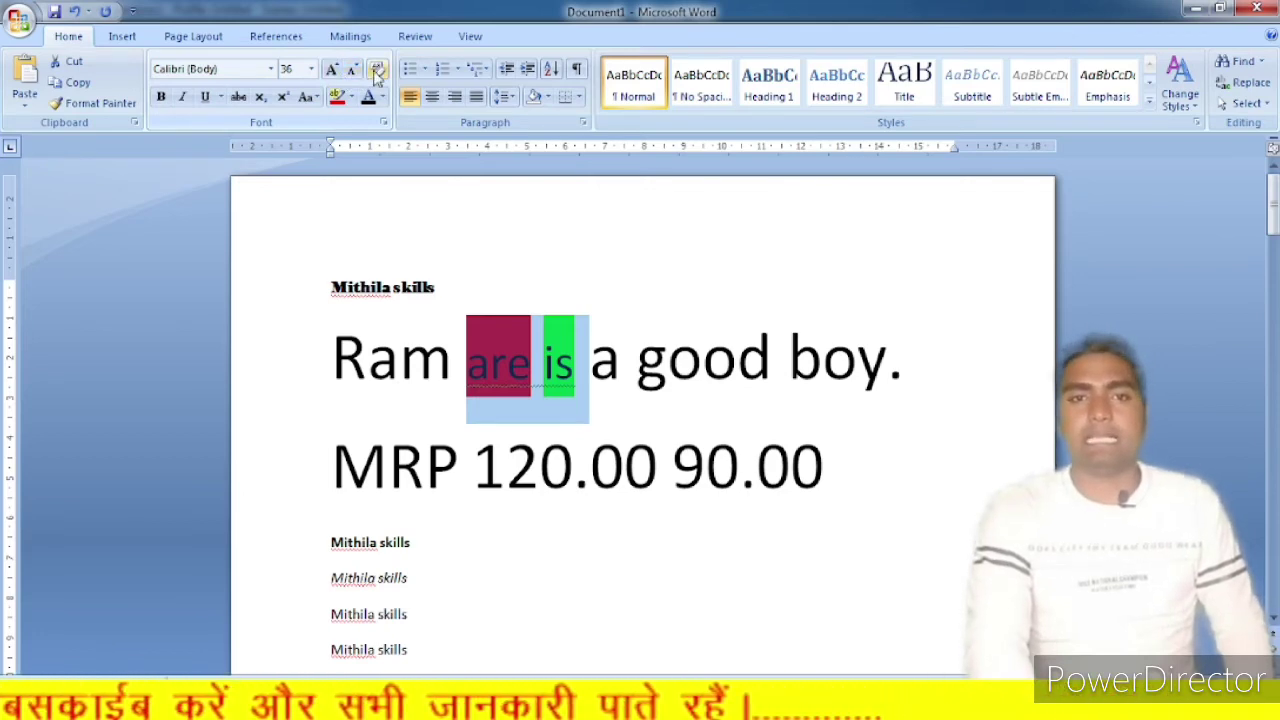
{"action": "left_click", "coordinate": [644, 372]}
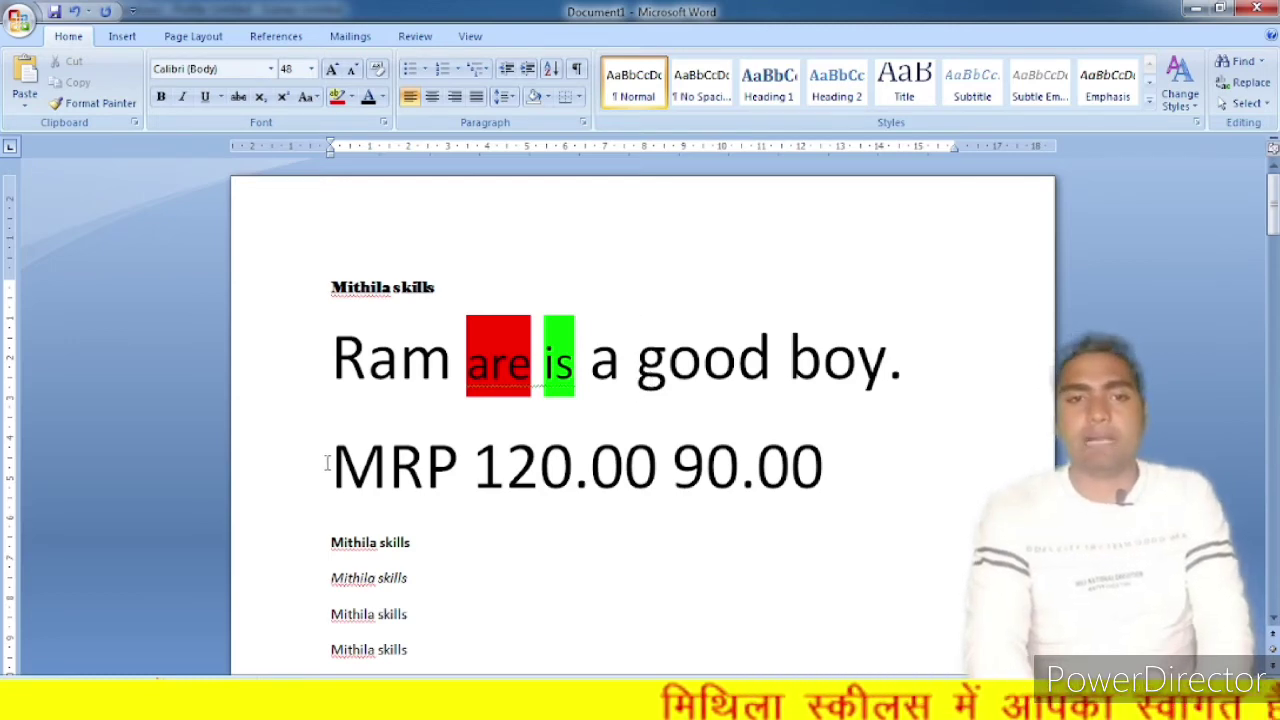
Set the line "MRP 120.00 90.00" in the Elephant font and grow its size to 80
{"action": "left_click_drag", "start_coordinate": [327, 464], "coordinate": [799, 501]}
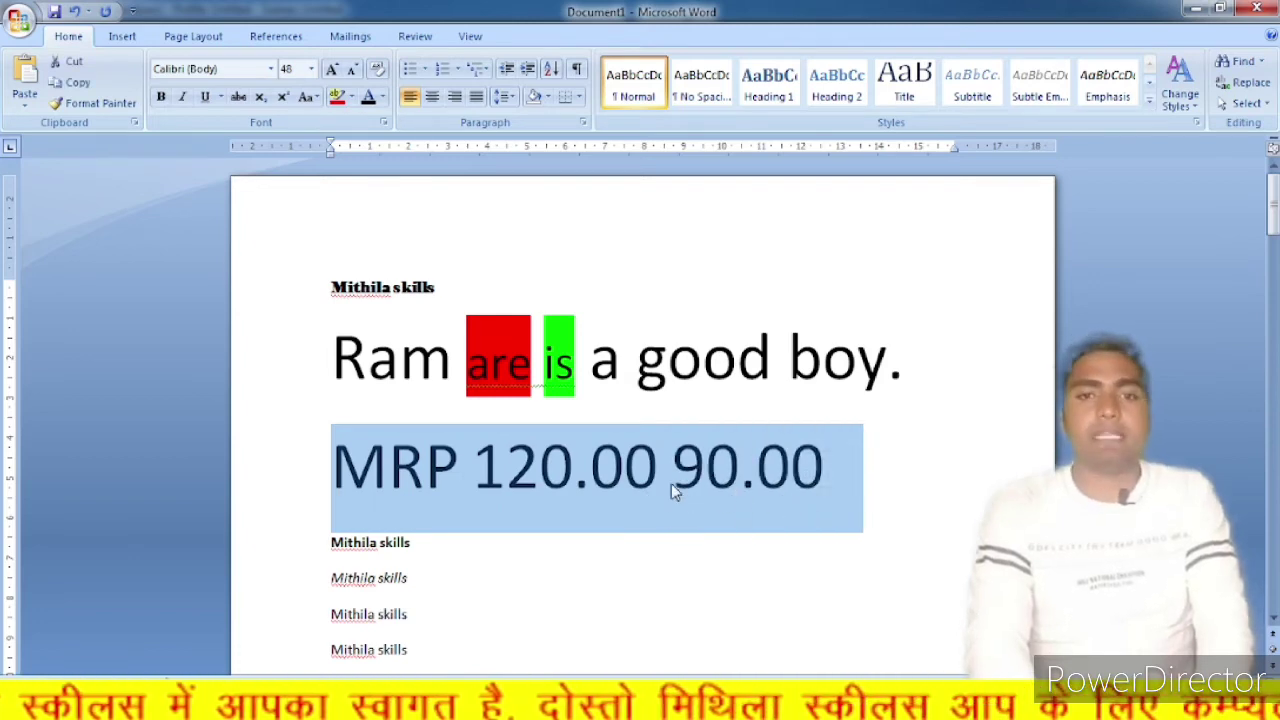
{"action": "left_click", "coordinate": [583, 476]}
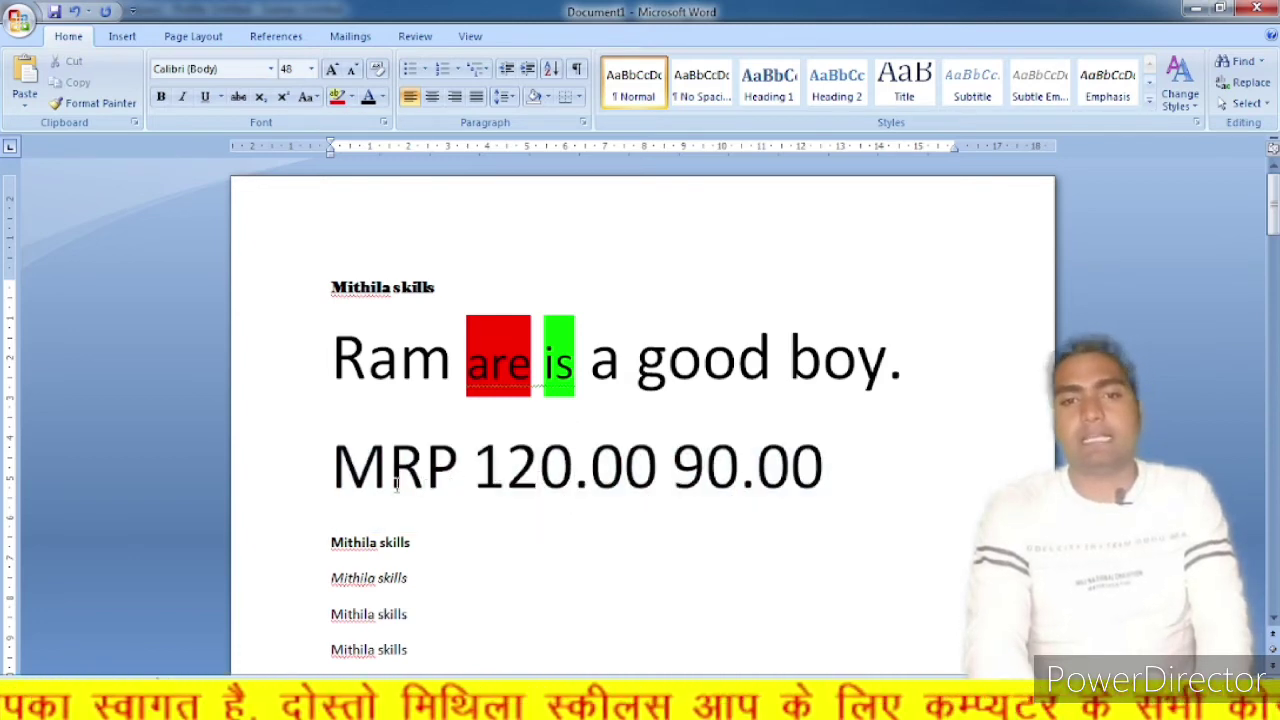
{"action": "left_click_drag", "start_coordinate": [332, 468], "coordinate": [806, 472]}
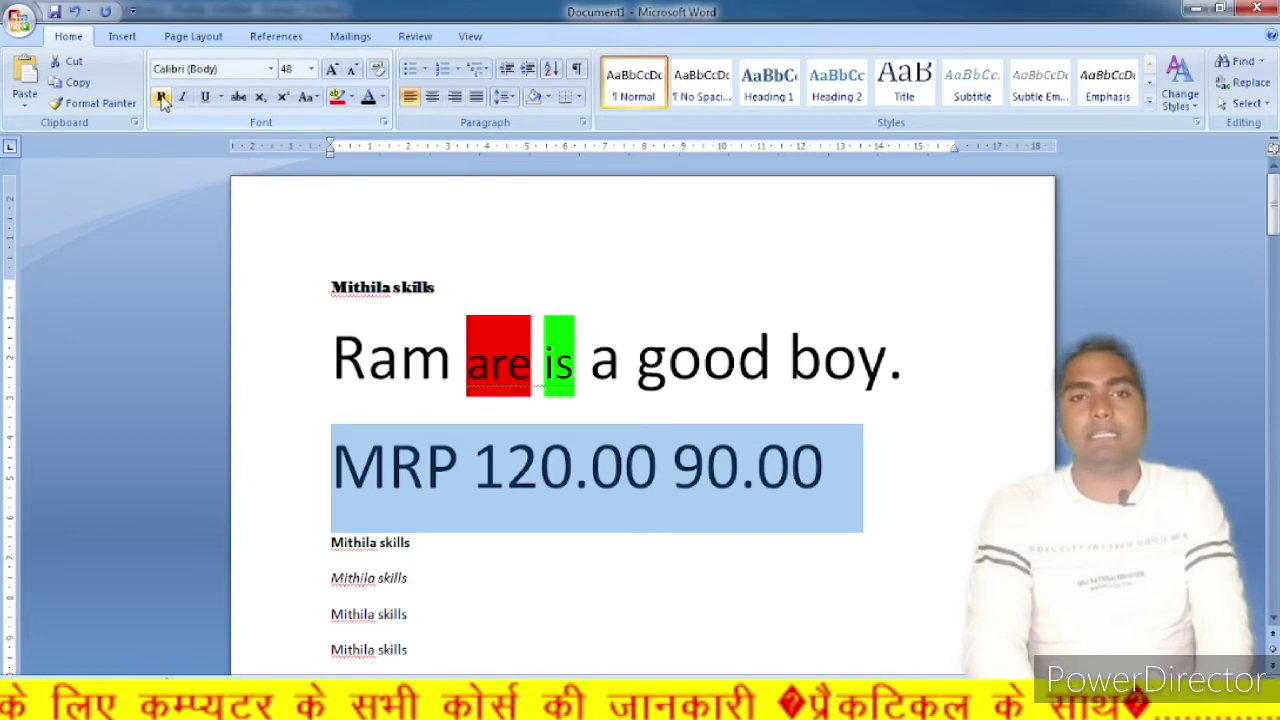
{"action": "left_click", "coordinate": [271, 69]}
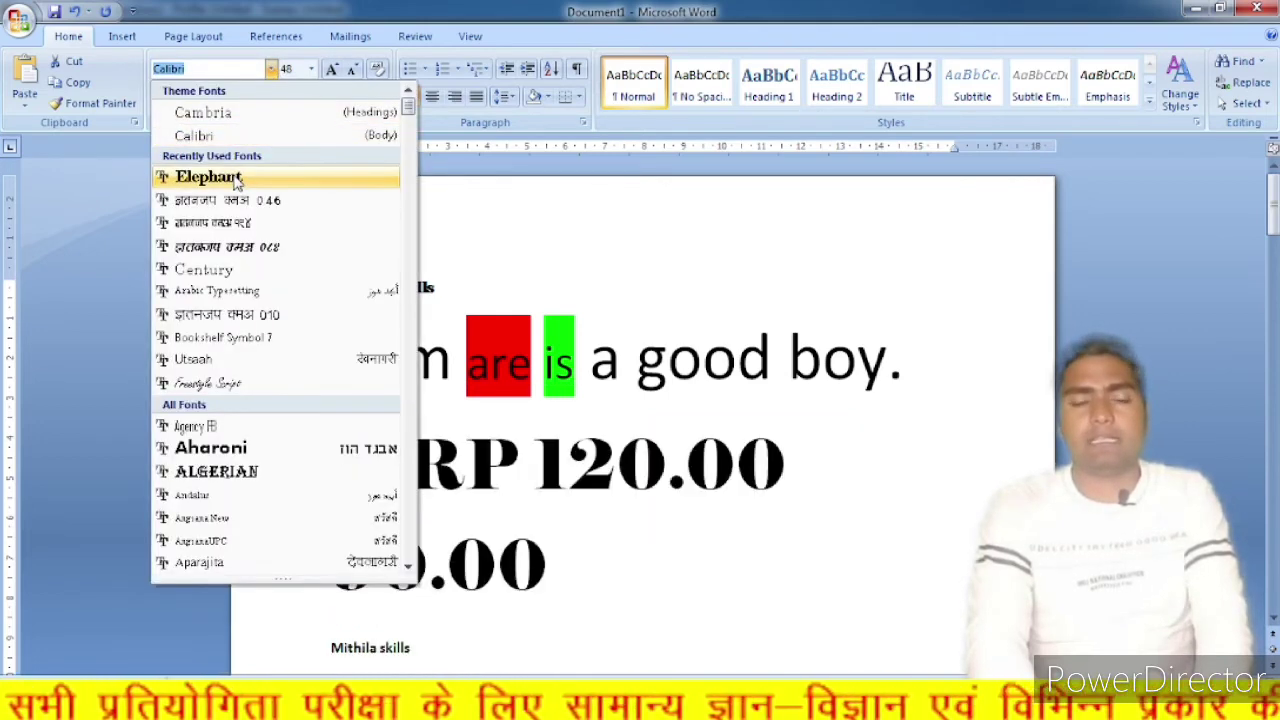
{"action": "left_click", "coordinate": [237, 177]}
{"action": "left_click", "coordinate": [332, 69]}
{"action": "left_click", "coordinate": [332, 69]}
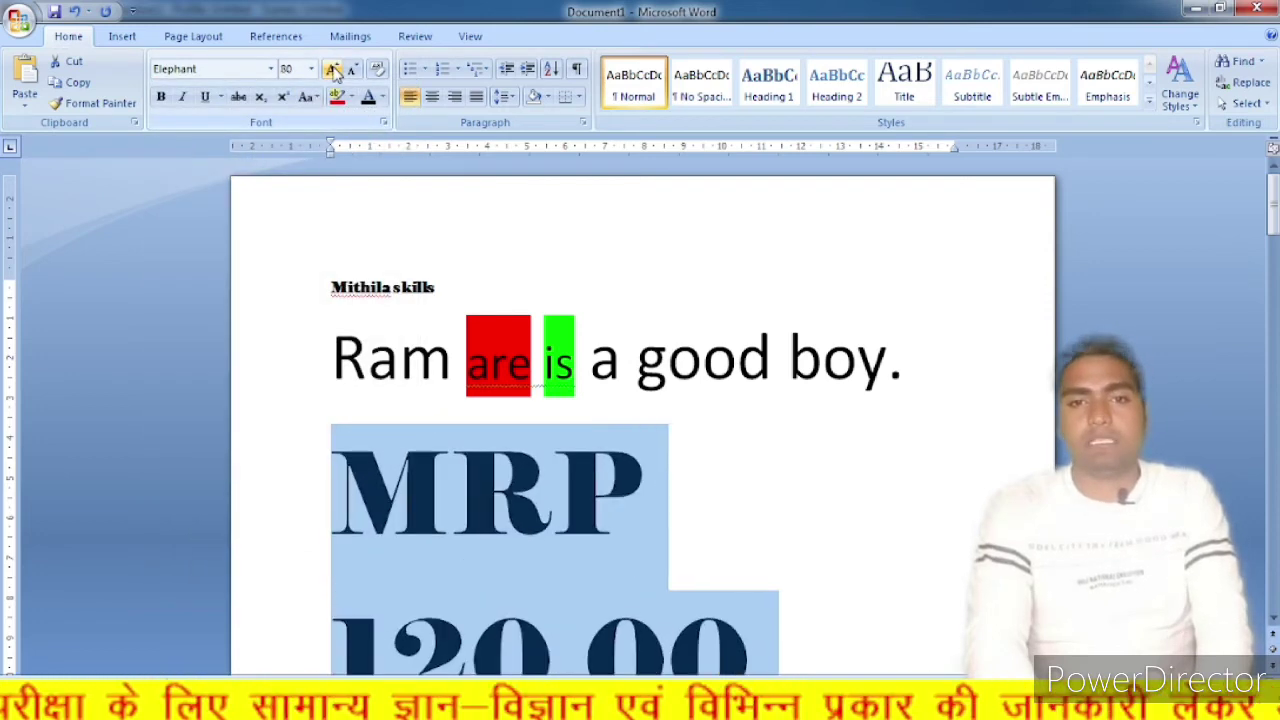
Make the "MRP 120.00 90.00" line bold, italic, underlined and struck through
{"action": "left_click", "coordinate": [162, 97]}
{"action": "left_click", "coordinate": [183, 99]}
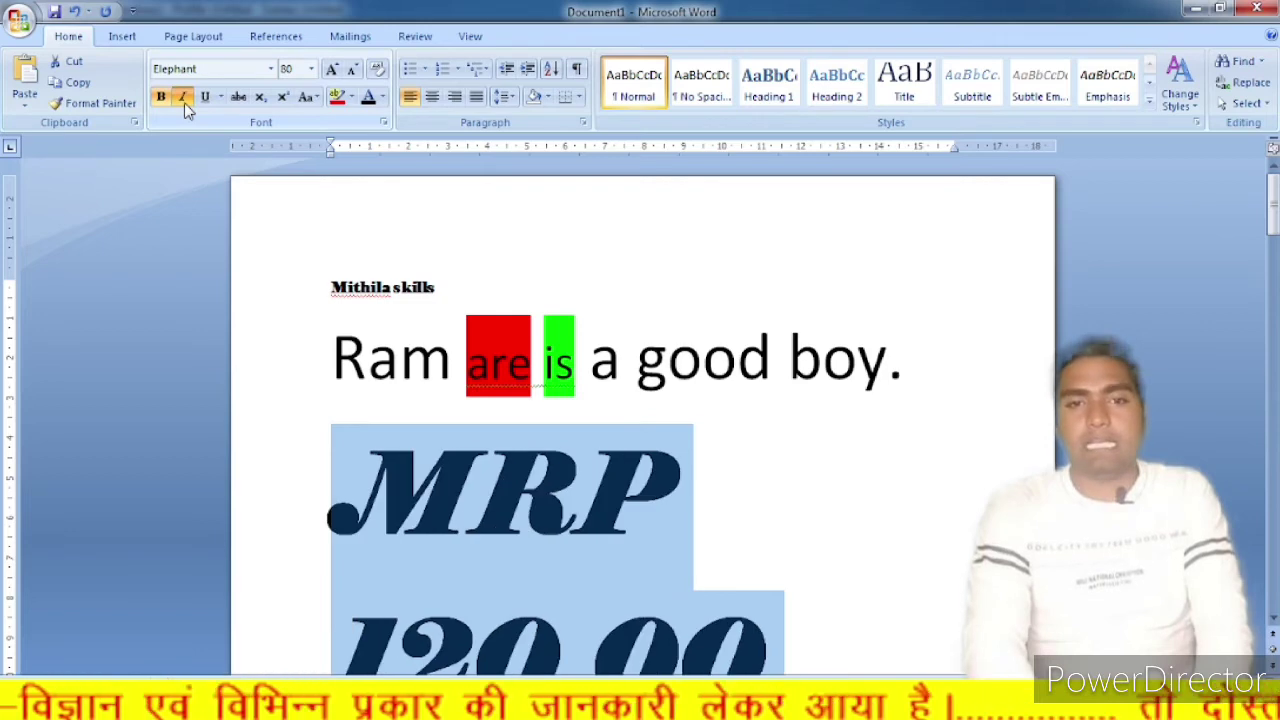
{"action": "left_click", "coordinate": [204, 106]}
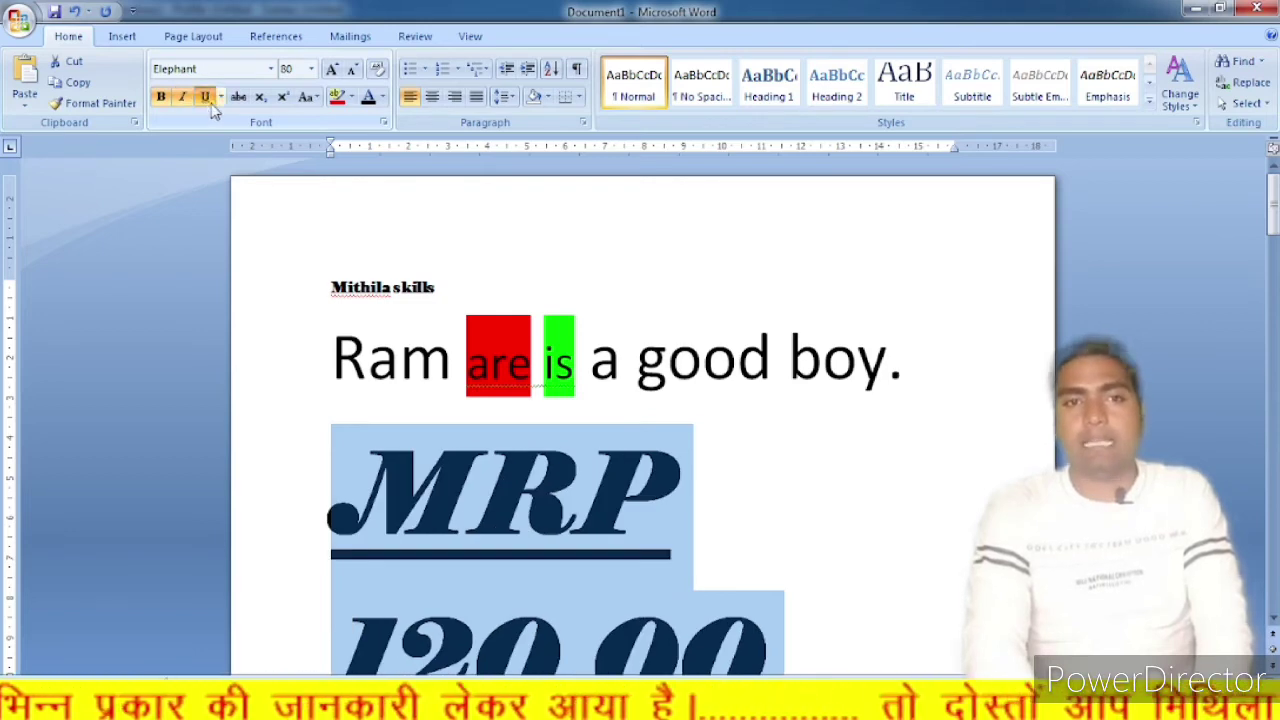
{"action": "left_click", "coordinate": [238, 101]}
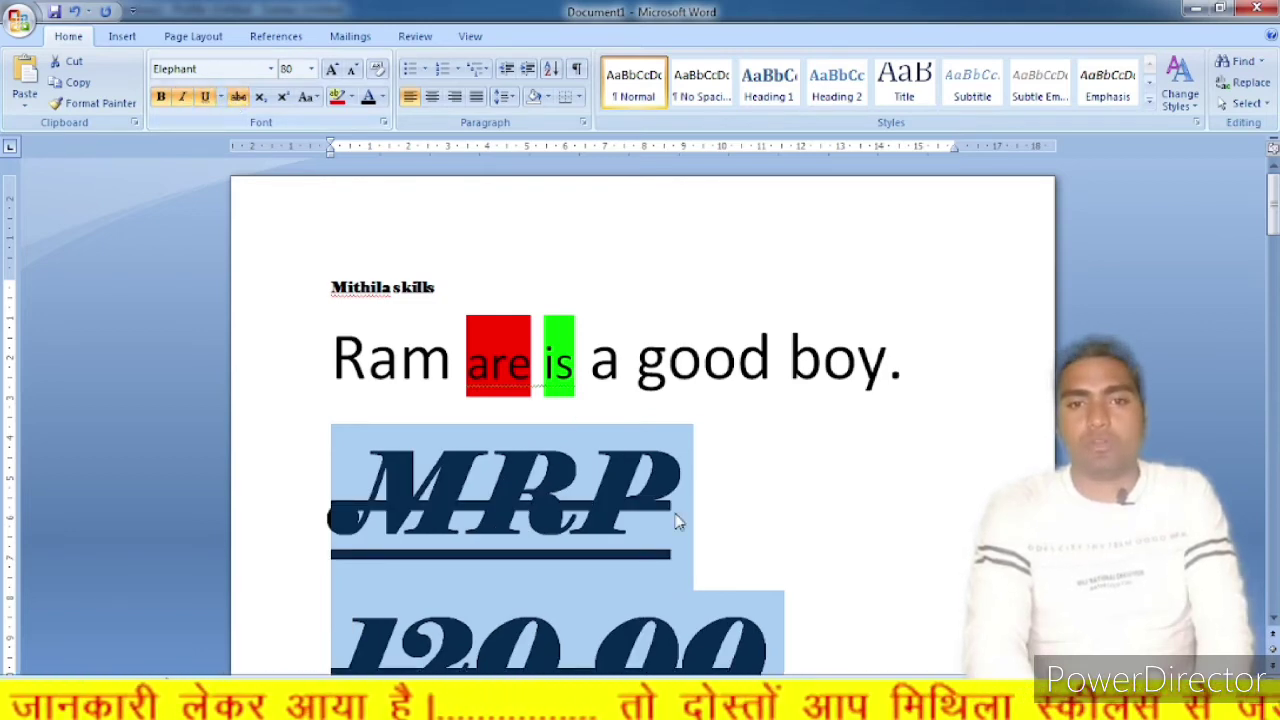
Examine the formatting across all parts of the enlarged "MRP 120.00 90.00" text
{"action": "scroll", "coordinate": [675, 521], "scroll_direction": "down", "scroll_amount": 5}
{"action": "scroll", "coordinate": [678, 521], "scroll_direction": "down", "scroll_amount": 3}
{"action": "scroll", "coordinate": [678, 521], "scroll_direction": "up", "scroll_amount": 6}
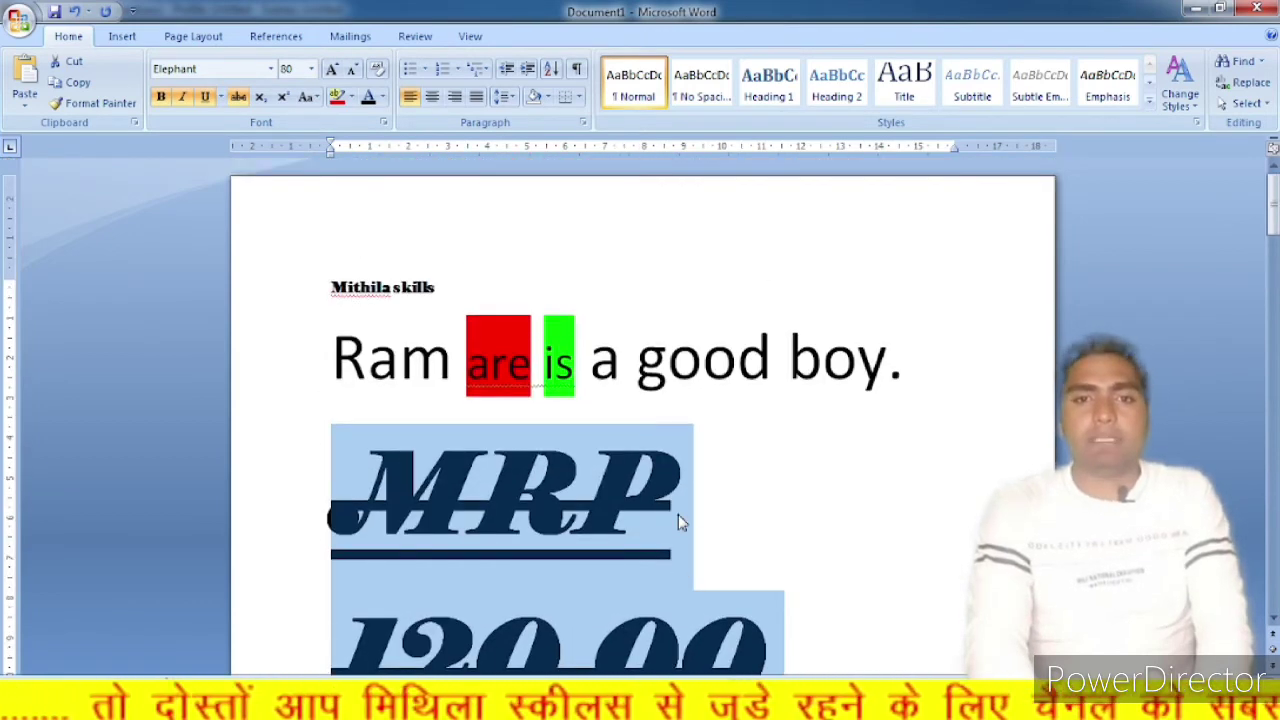
{"action": "scroll", "coordinate": [440, 445], "scroll_direction": "down", "scroll_amount": 3}
{"action": "scroll", "coordinate": [435, 450], "scroll_direction": "down", "scroll_amount": 5}
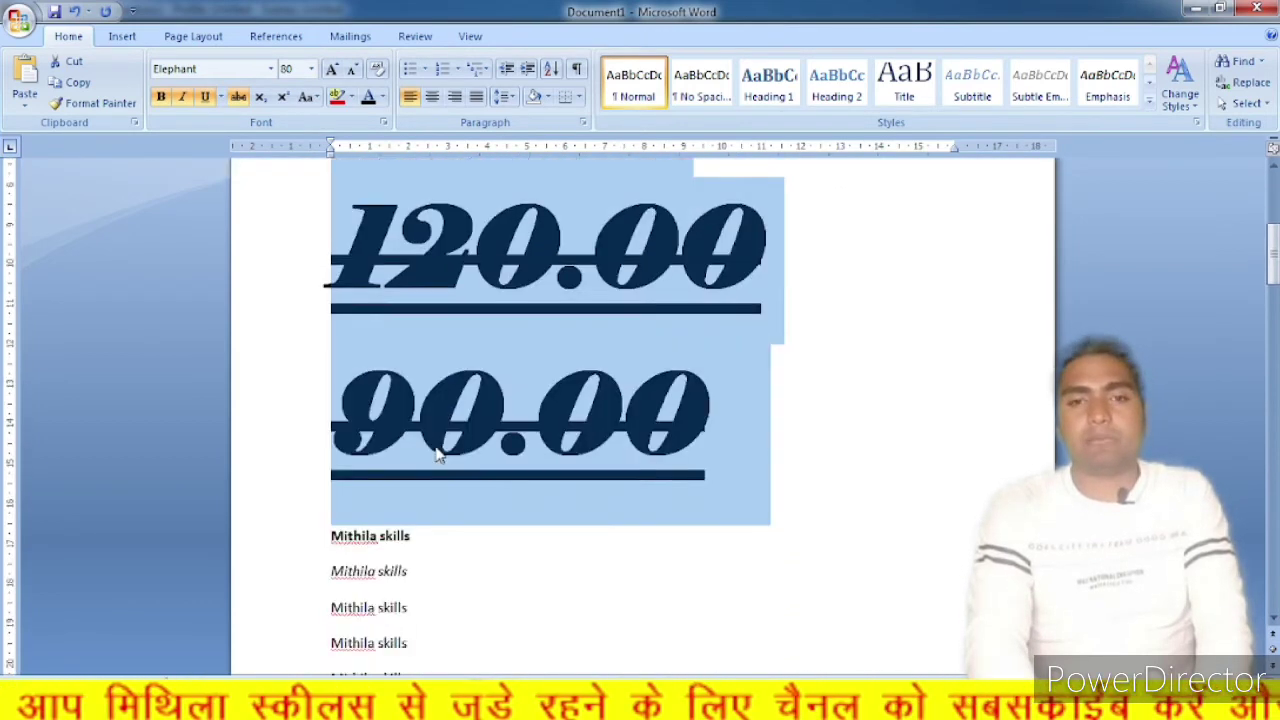
{"action": "scroll", "coordinate": [435, 450], "scroll_direction": "up", "scroll_amount": 8}
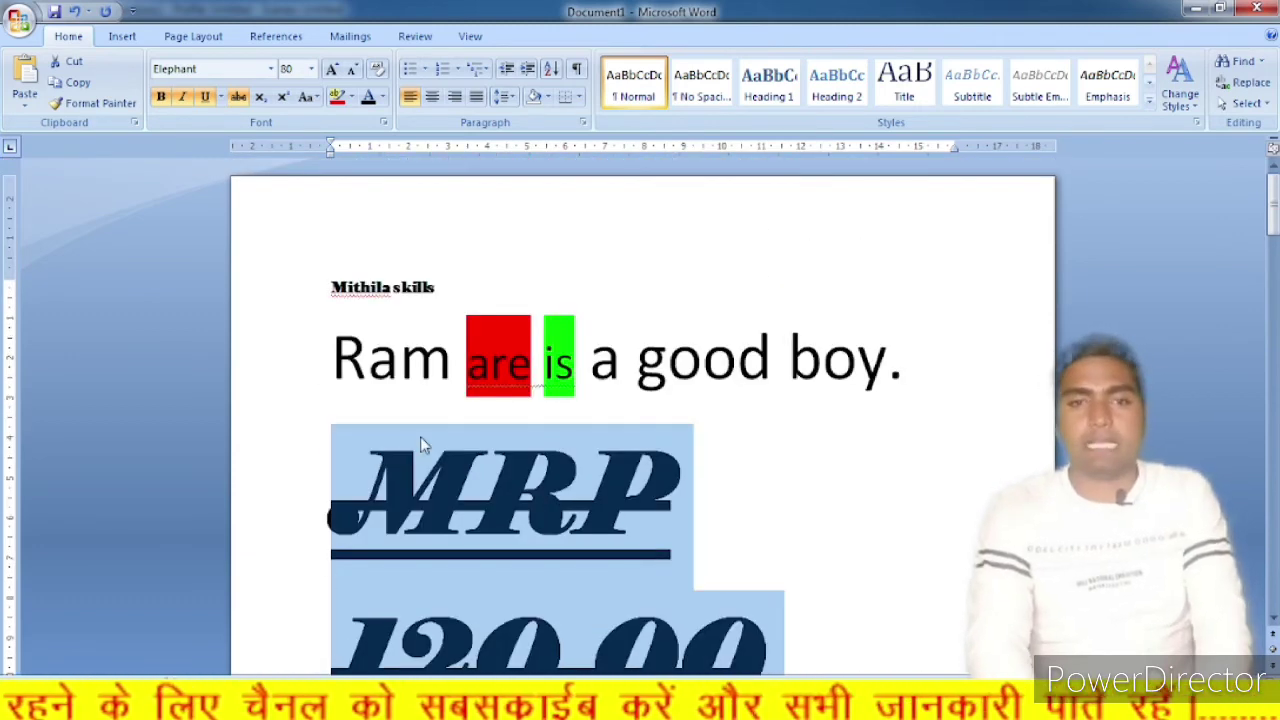
{"action": "scroll", "coordinate": [478, 470], "scroll_direction": "down", "scroll_amount": 2}
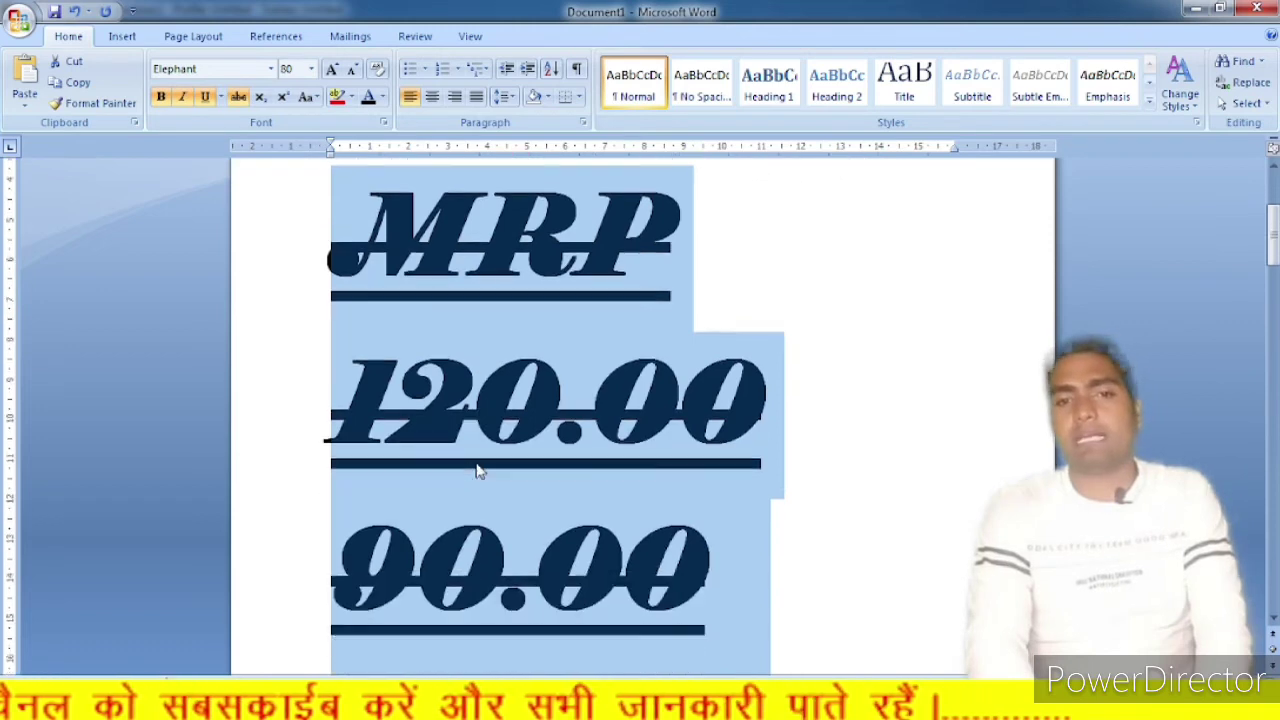
{"action": "scroll", "coordinate": [478, 470], "scroll_direction": "up", "scroll_amount": 5}
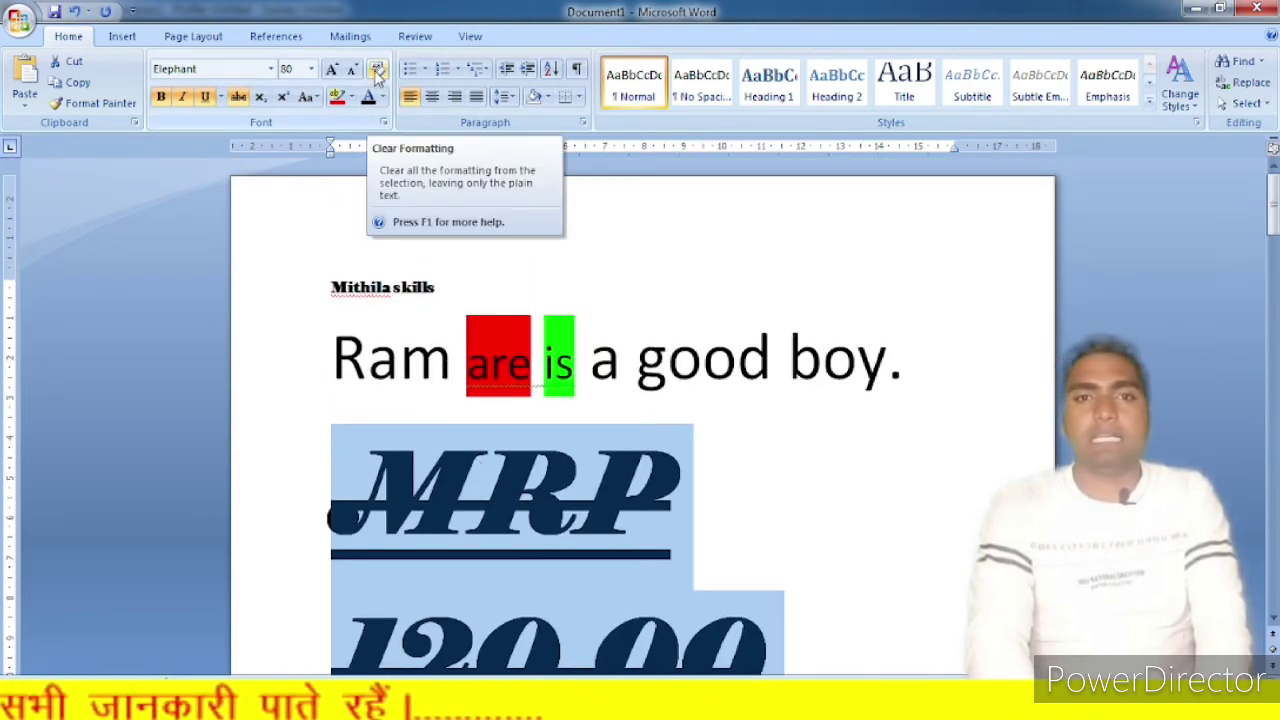
Clear all formatting from the "MRP 120.00 90.00" line, leaving plain text
{"action": "left_click", "coordinate": [377, 72]}
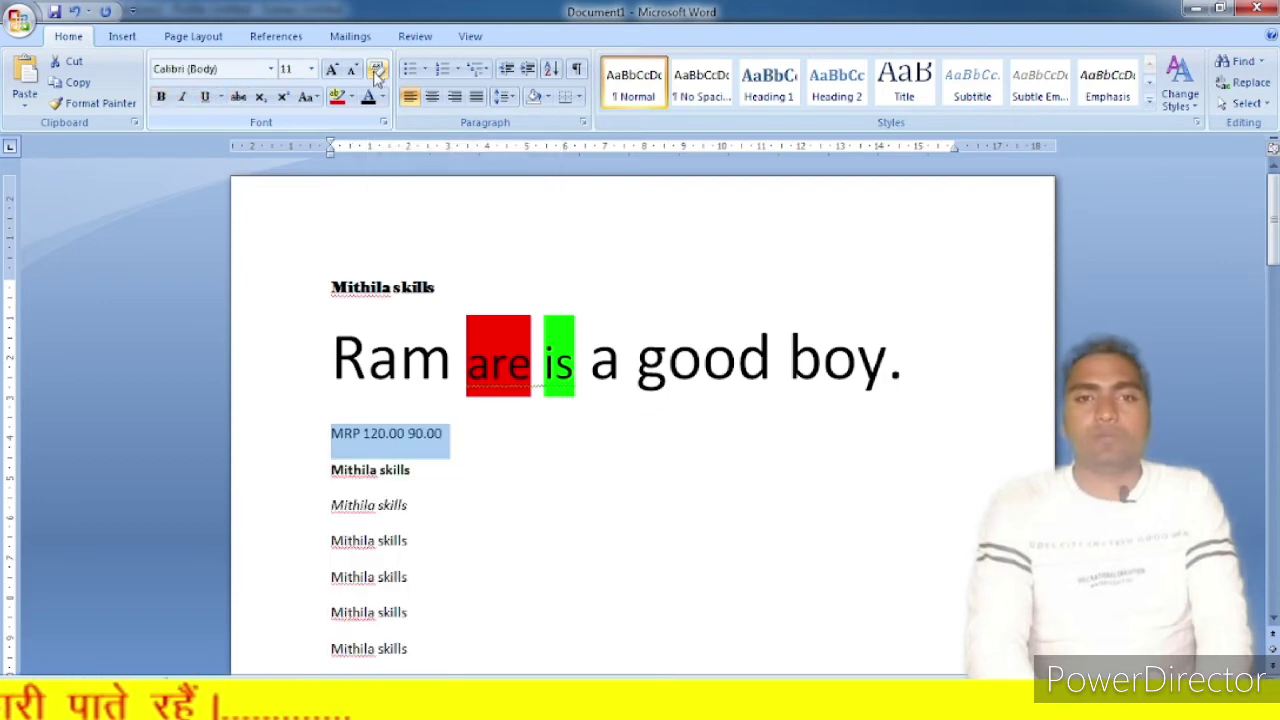
{"action": "left_click", "coordinate": [419, 434]}
Grow and shrink the font size of the plain "MRP 120.00 90.00" line several times, finishing at size 36
{"action": "left_click_drag", "start_coordinate": [449, 430], "coordinate": [325, 430]}
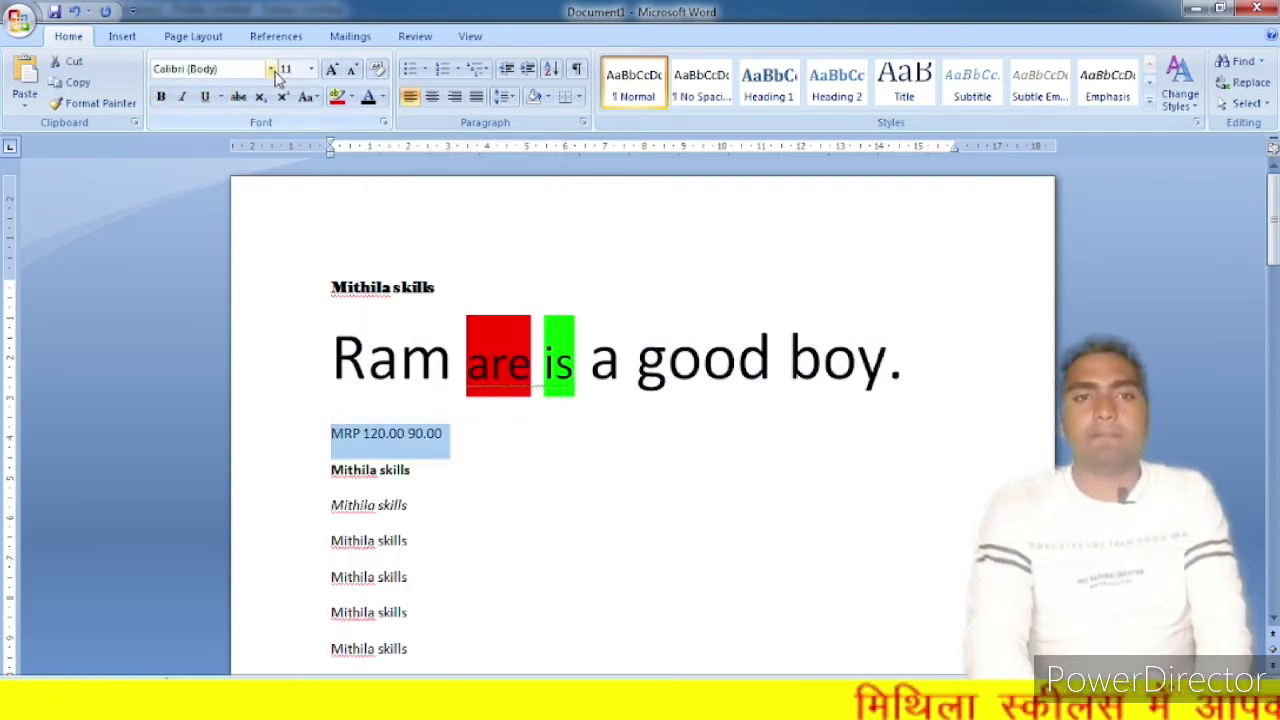
{"action": "left_click", "coordinate": [333, 70]}
{"action": "left_click", "coordinate": [333, 70]}
{"action": "left_click", "coordinate": [333, 70]}
{"action": "left_click", "coordinate": [333, 70]}
{"action": "left_click", "coordinate": [333, 70]}
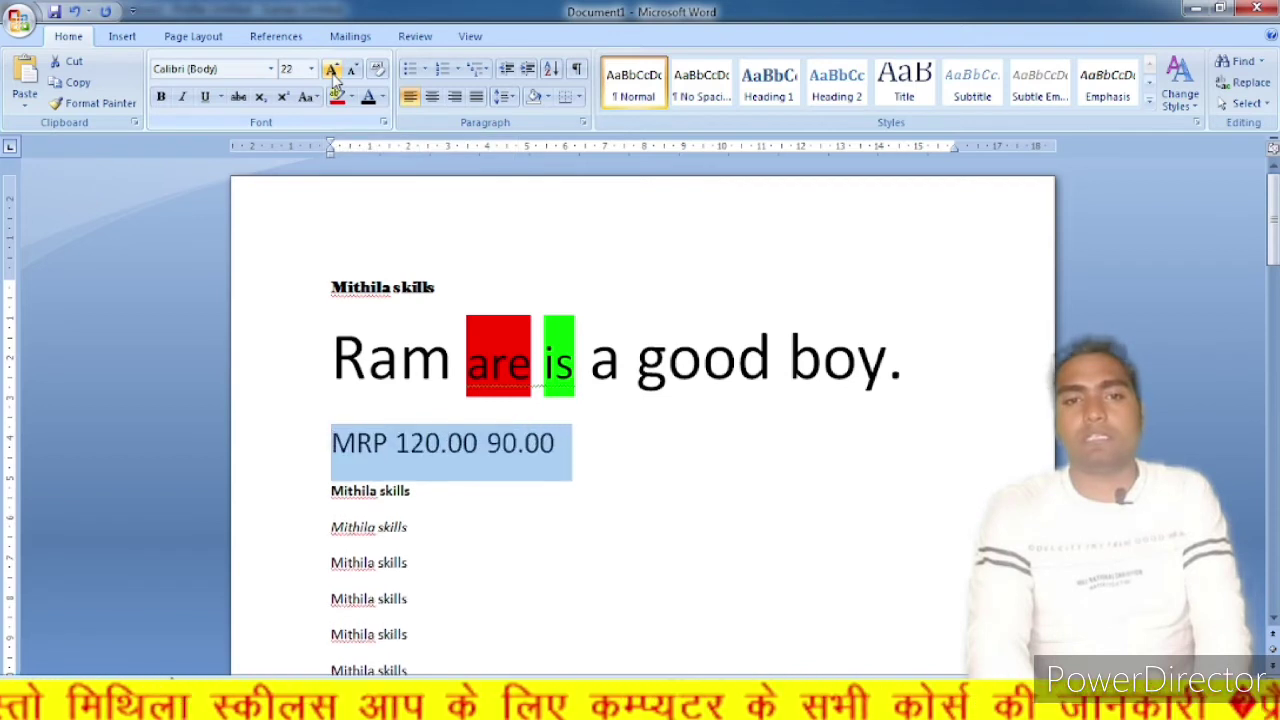
{"action": "left_click", "coordinate": [333, 70]}
{"action": "left_click", "coordinate": [333, 70]}
{"action": "left_click", "coordinate": [333, 70]}
{"action": "left_click", "coordinate": [352, 70]}
{"action": "left_click", "coordinate": [352, 70]}
{"action": "left_click", "coordinate": [352, 70]}
{"action": "left_click", "coordinate": [352, 70]}
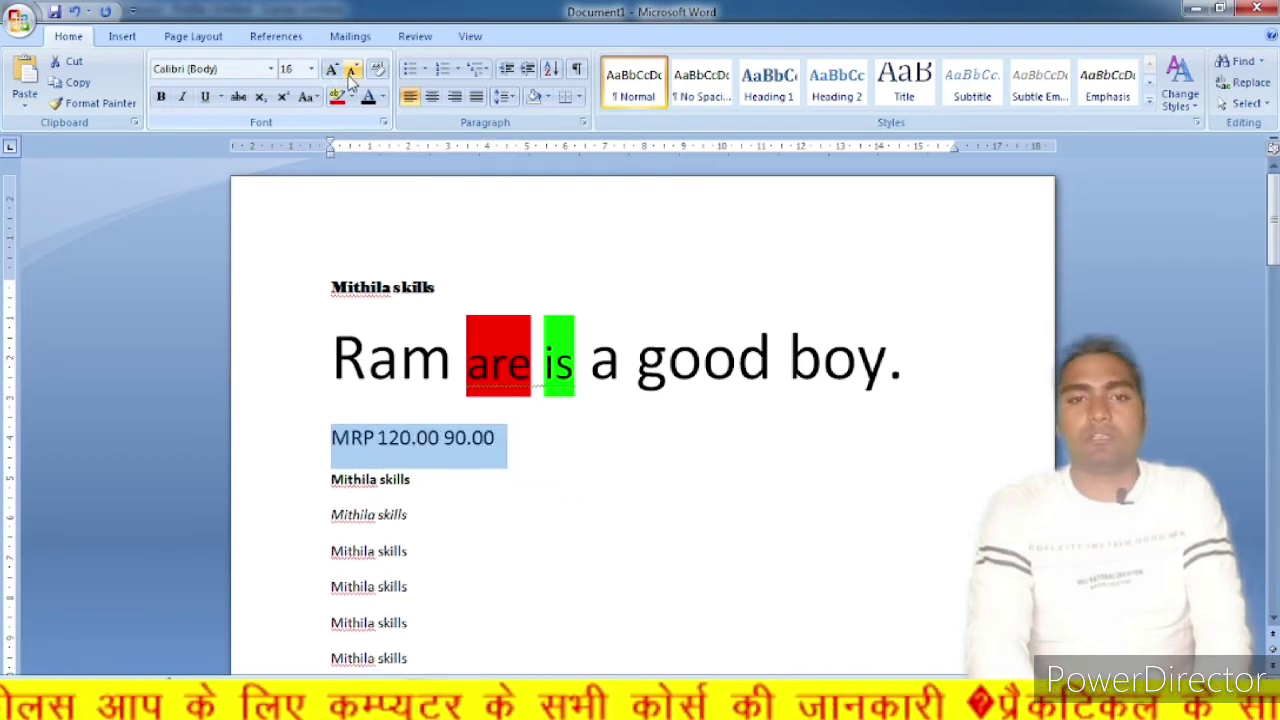
{"action": "left_click", "coordinate": [352, 70]}
{"action": "left_click", "coordinate": [352, 70]}
{"action": "left_click", "coordinate": [352, 70]}
{"action": "left_click", "coordinate": [333, 70]}
{"action": "left_click", "coordinate": [333, 70]}
{"action": "left_click", "coordinate": [333, 70]}
{"action": "left_click", "coordinate": [333, 70]}
{"action": "left_click", "coordinate": [333, 70]}
{"action": "left_click", "coordinate": [333, 70]}
{"action": "left_click", "coordinate": [352, 70]}
{"action": "left_click", "coordinate": [352, 70]}
{"action": "left_click", "coordinate": [352, 70]}
{"action": "left_click", "coordinate": [352, 70]}
{"action": "left_click", "coordinate": [352, 70]}
{"action": "left_click", "coordinate": [352, 70]}
{"action": "left_click", "coordinate": [352, 70]}
{"action": "left_click", "coordinate": [352, 70]}
{"action": "left_click", "coordinate": [352, 72]}
{"action": "left_click", "coordinate": [333, 70]}
{"action": "left_click", "coordinate": [333, 70]}
{"action": "left_click", "coordinate": [333, 70]}
{"action": "left_click", "coordinate": [333, 70]}
{"action": "left_click", "coordinate": [333, 70]}
{"action": "left_click", "coordinate": [333, 70]}
{"action": "left_click", "coordinate": [333, 70]}
{"action": "left_click", "coordinate": [333, 70]}
{"action": "left_click", "coordinate": [333, 70]}
{"action": "left_click", "coordinate": [333, 70]}
{"action": "left_click", "coordinate": [333, 70]}
{"action": "left_click", "coordinate": [333, 70]}
{"action": "left_click", "coordinate": [333, 70]}
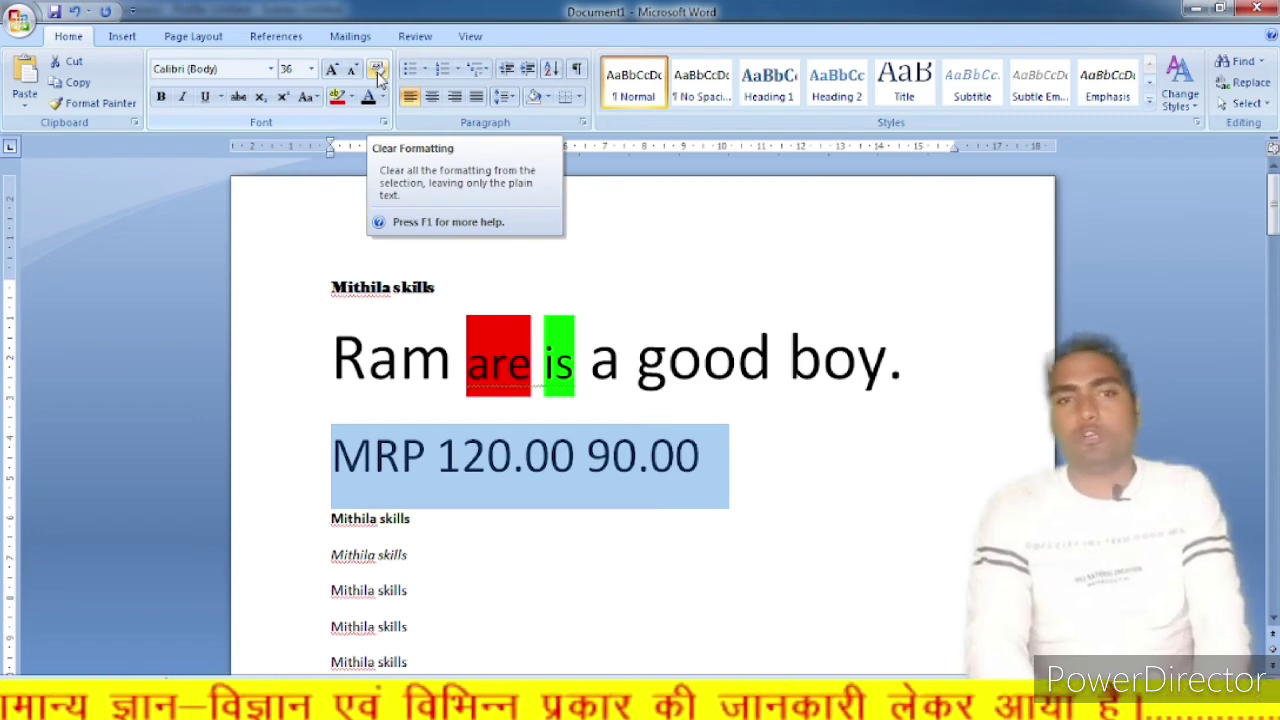
Clear the formatting of the "MRP 120.00 90.00" line again and color its text standard green
{"action": "left_click", "coordinate": [377, 70]}
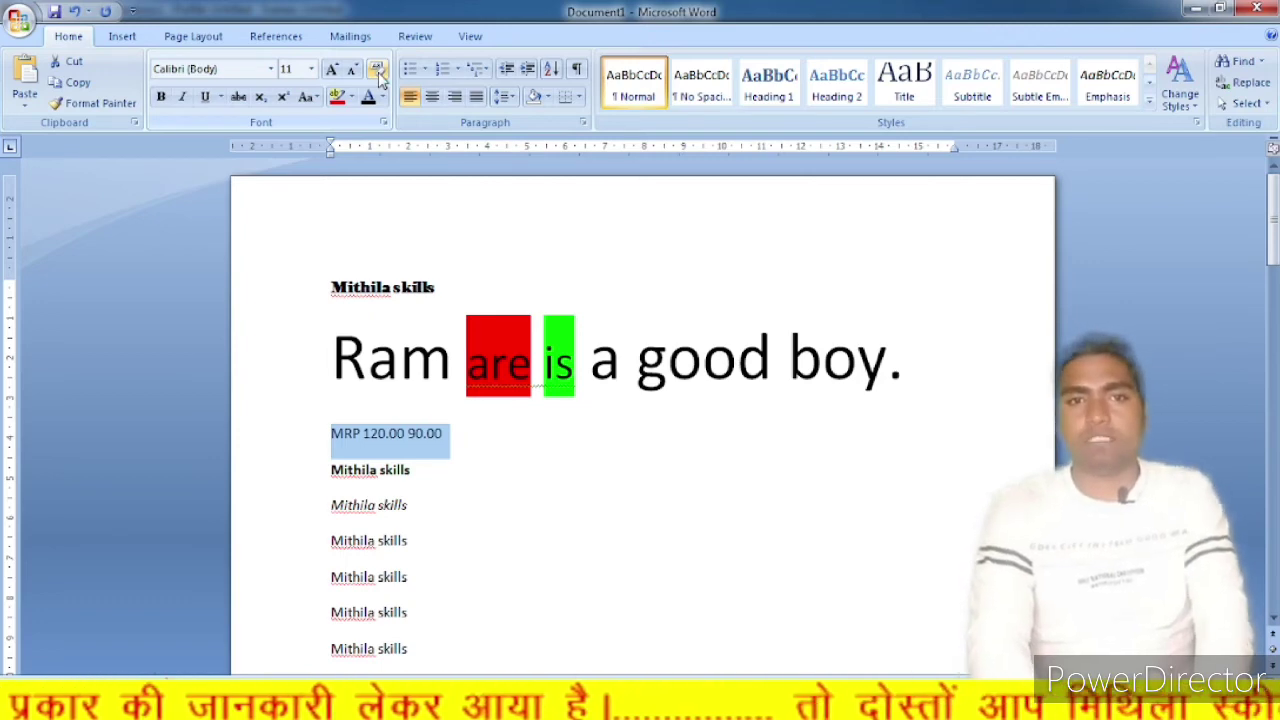
{"action": "left_click", "coordinate": [381, 97]}
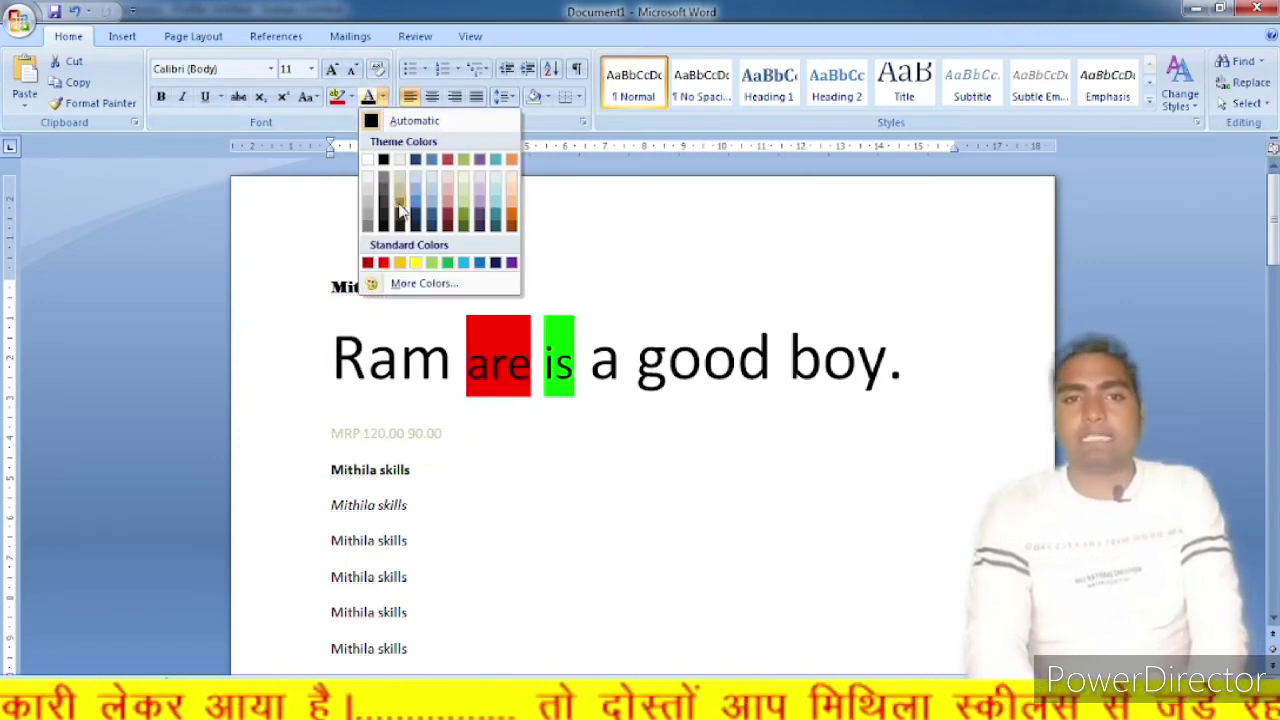
{"action": "left_click", "coordinate": [447, 263]}
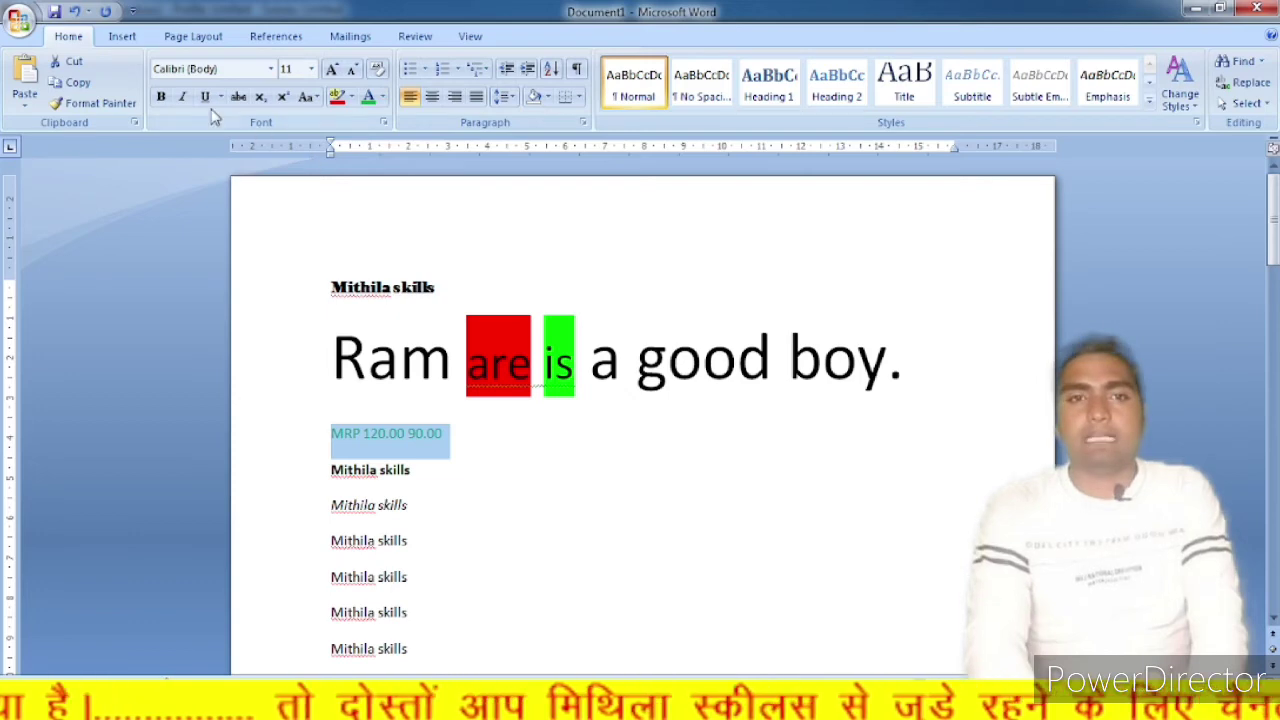
Make the green MRP line bold, italic, underlined and struck through, and set its font to Freestyle Script
{"action": "left_click", "coordinate": [183, 99]}
{"action": "left_click", "coordinate": [204, 97]}
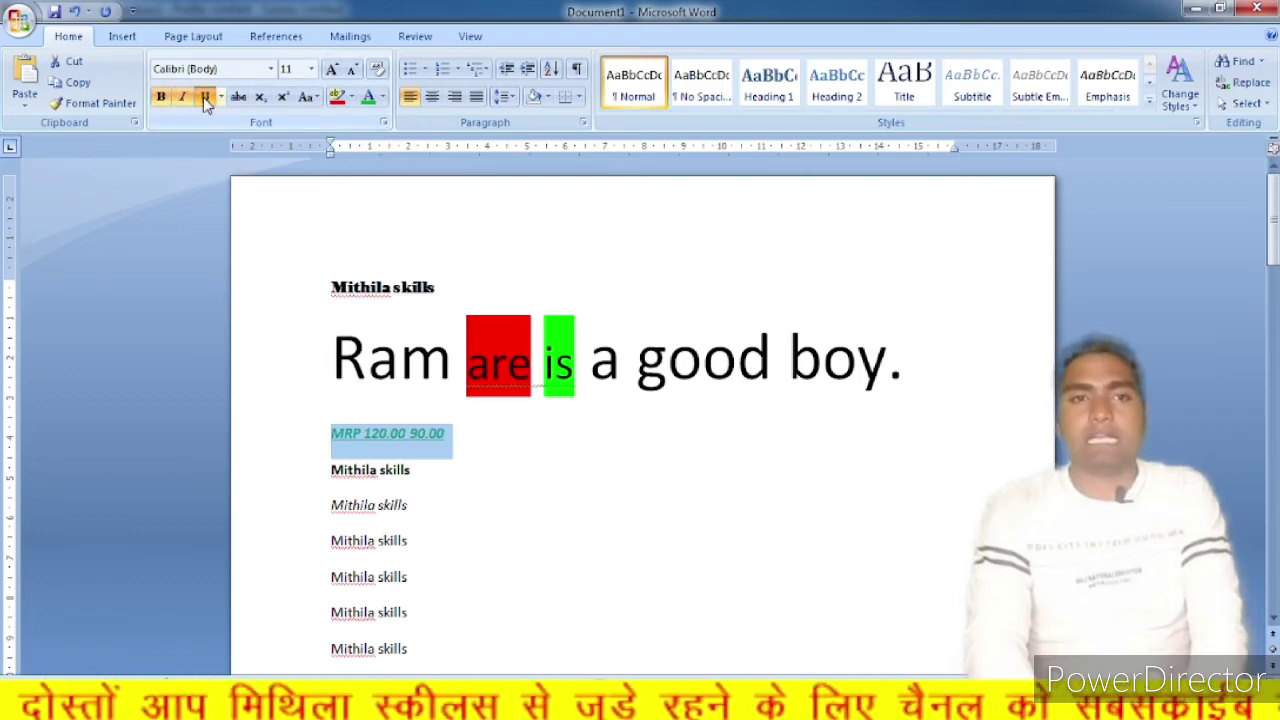
{"action": "left_click", "coordinate": [270, 70]}
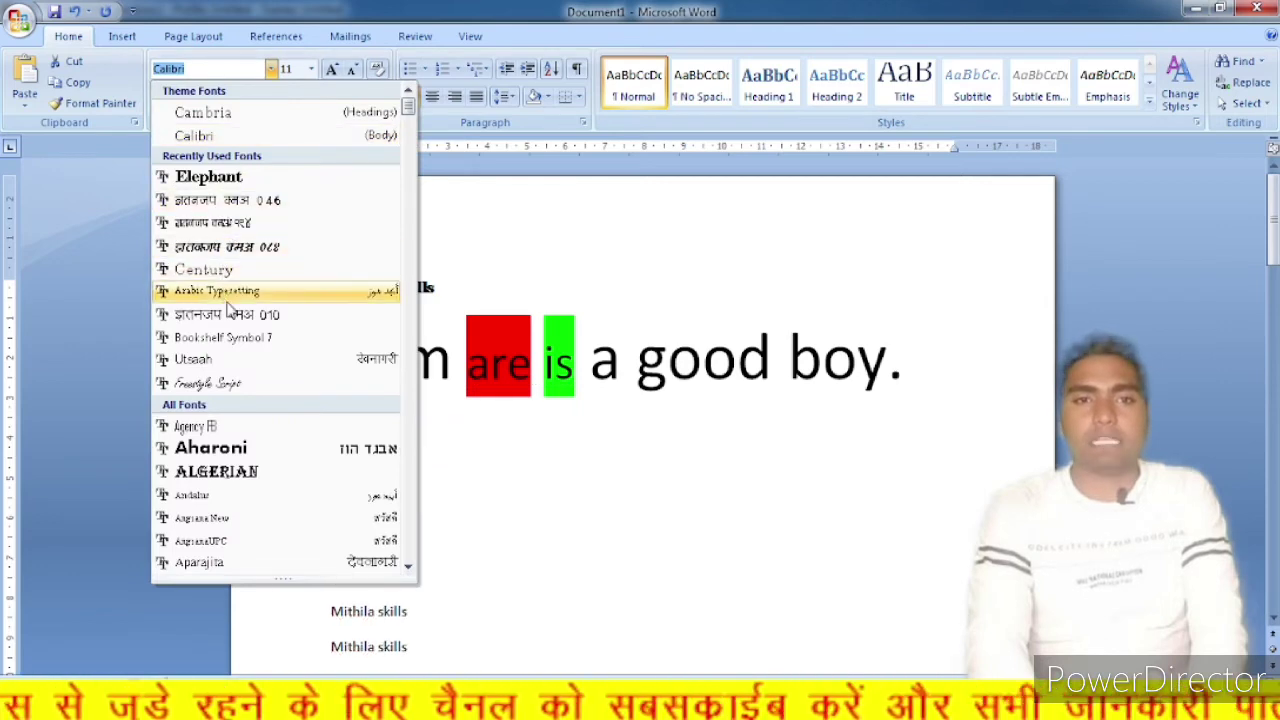
{"action": "left_click", "coordinate": [232, 386]}
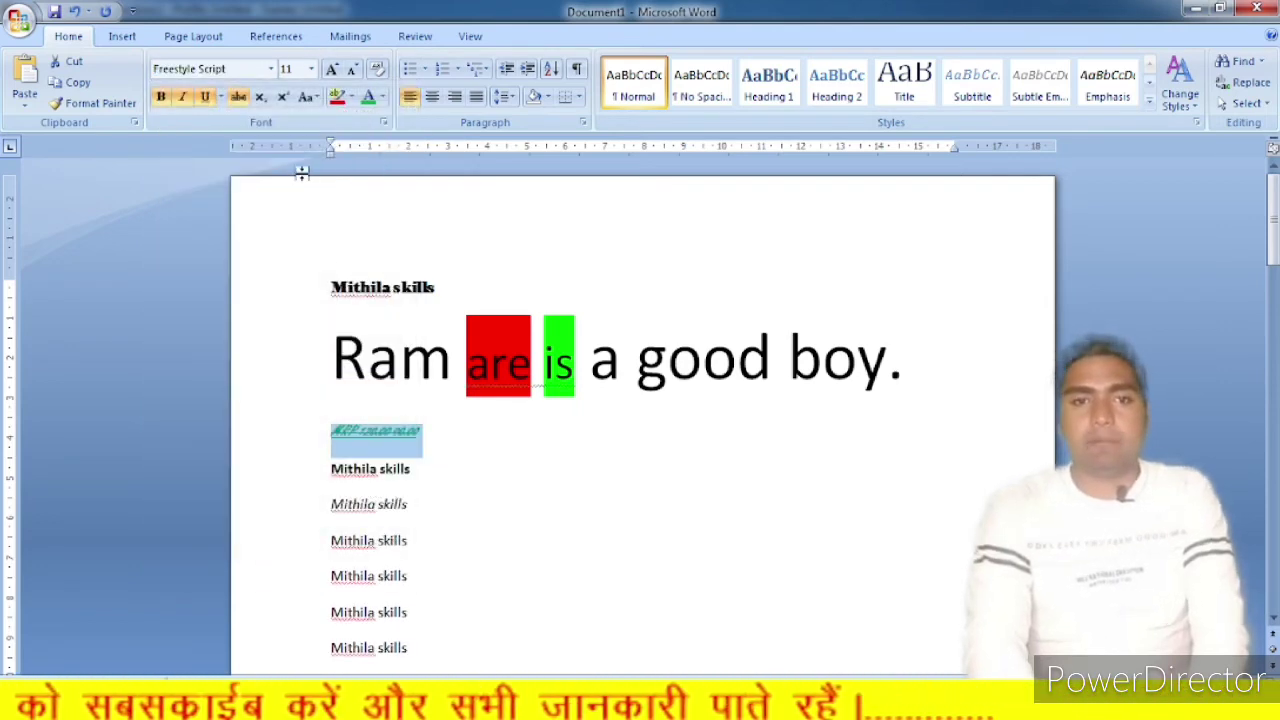
Check the font, size and styles of the green MRP line and of the italic "Mithila skills" line
{"action": "left_click", "coordinate": [428, 432]}
{"action": "left_click_drag", "start_coordinate": [428, 432], "coordinate": [311, 437]}
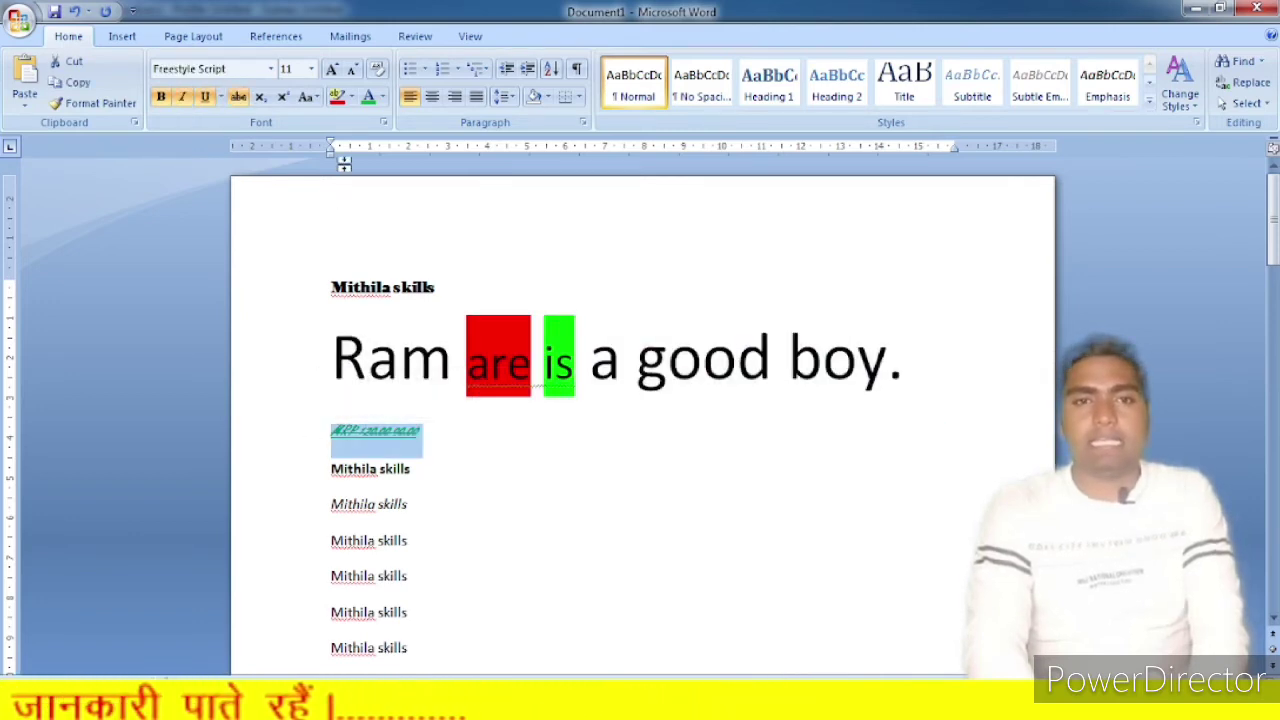
{"action": "left_click", "coordinate": [357, 432]}
{"action": "left_click_drag", "start_coordinate": [385, 510], "coordinate": [389, 510]}
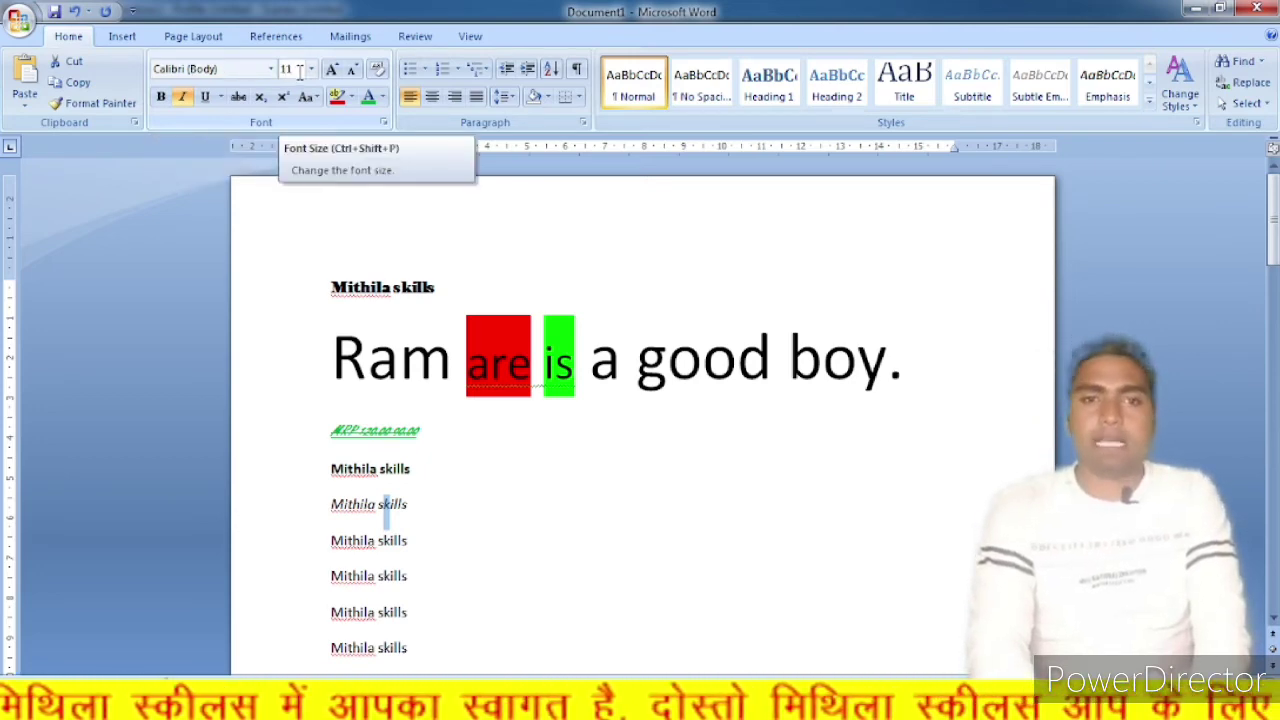
{"action": "left_click", "coordinate": [381, 505]}
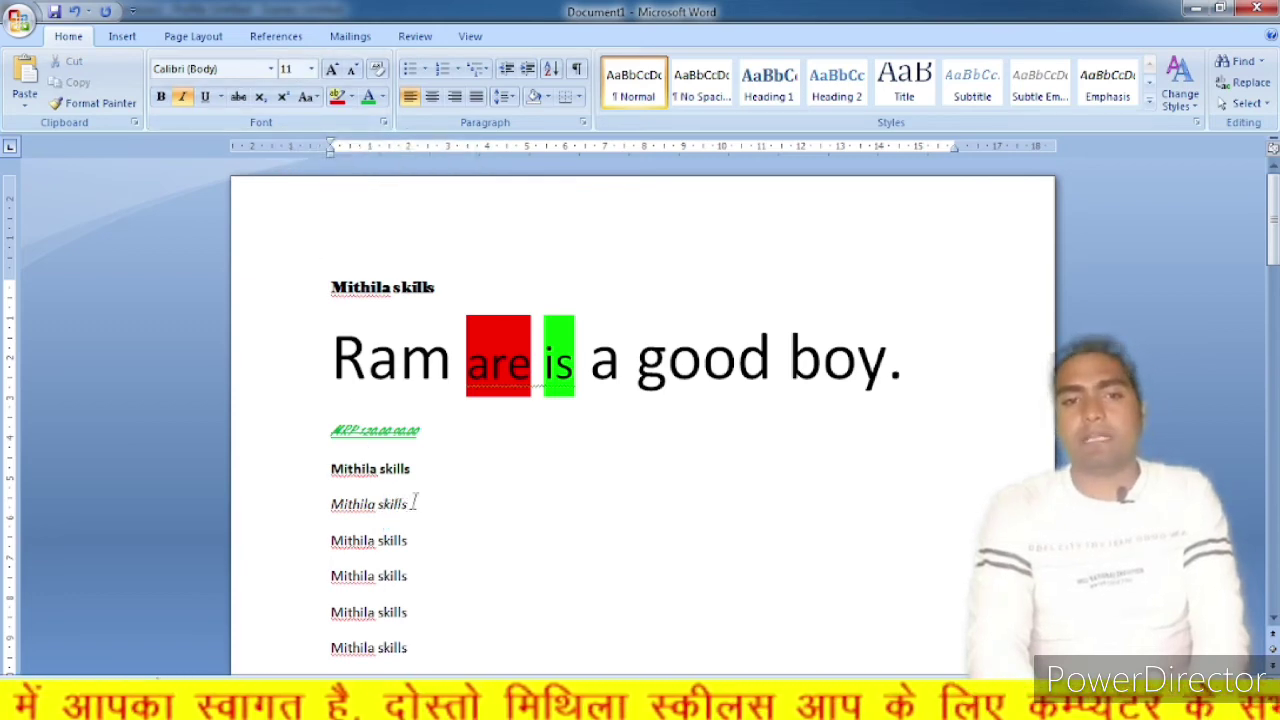
{"action": "left_click", "coordinate": [378, 429]}
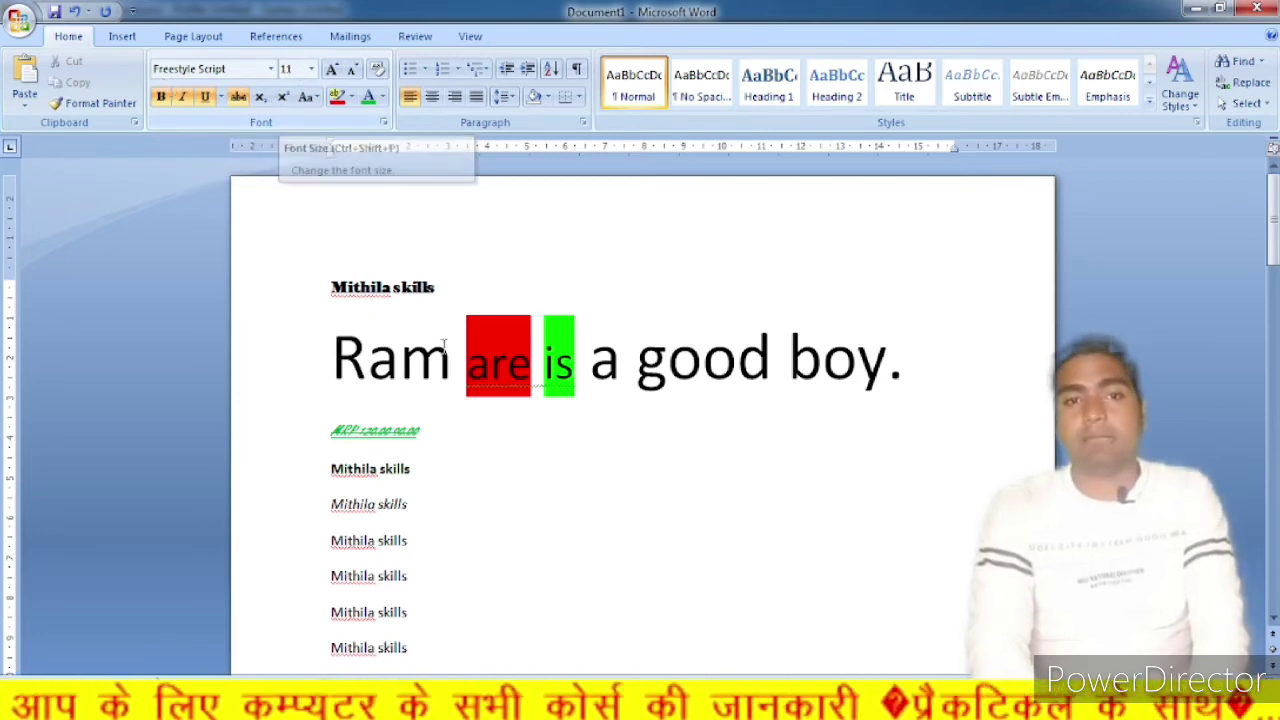
Enlarge the green Freestyle Script MRP line with Grow Font to size 24
{"action": "left_click_drag", "start_coordinate": [437, 429], "coordinate": [374, 418]}
{"action": "left_click", "coordinate": [312, 432]}
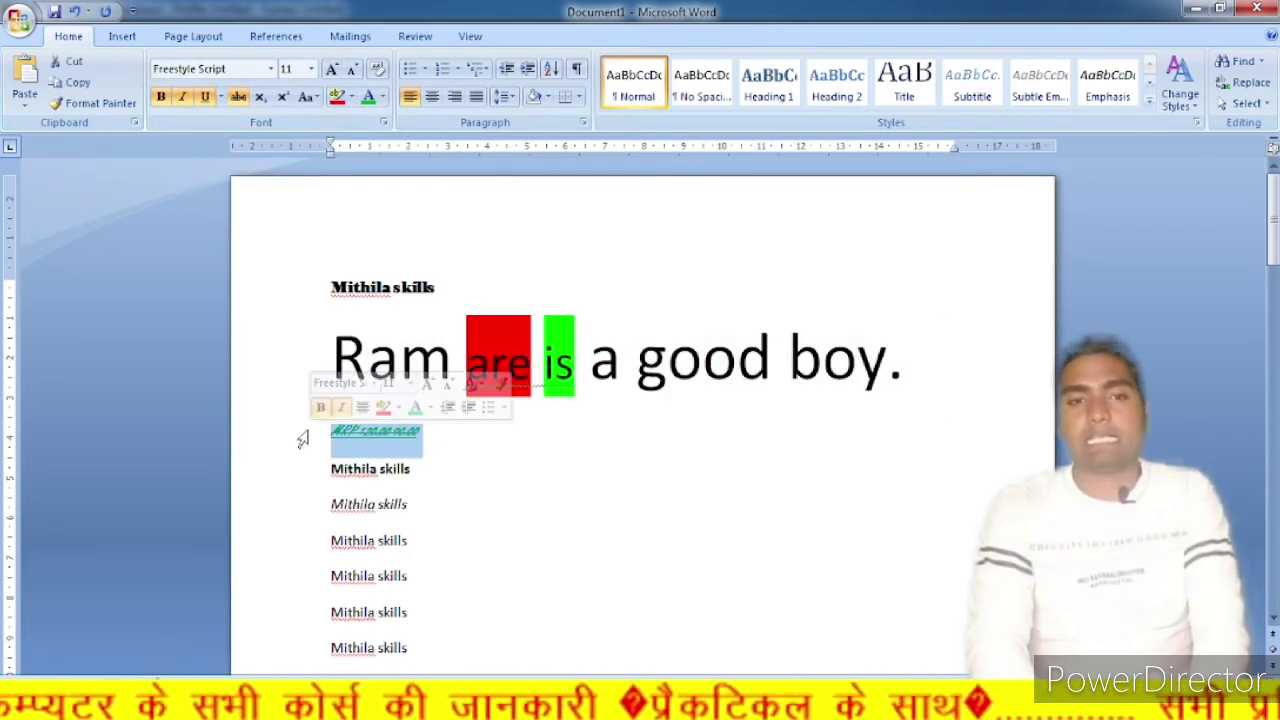
{"action": "left_click", "coordinate": [332, 70]}
{"action": "left_click", "coordinate": [332, 70]}
{"action": "left_click", "coordinate": [332, 70]}
{"action": "left_click", "coordinate": [332, 70]}
{"action": "left_click", "coordinate": [332, 70]}
{"action": "left_click", "coordinate": [332, 70]}
{"action": "left_click", "coordinate": [332, 70]}
{"action": "left_click", "coordinate": [404, 442]}
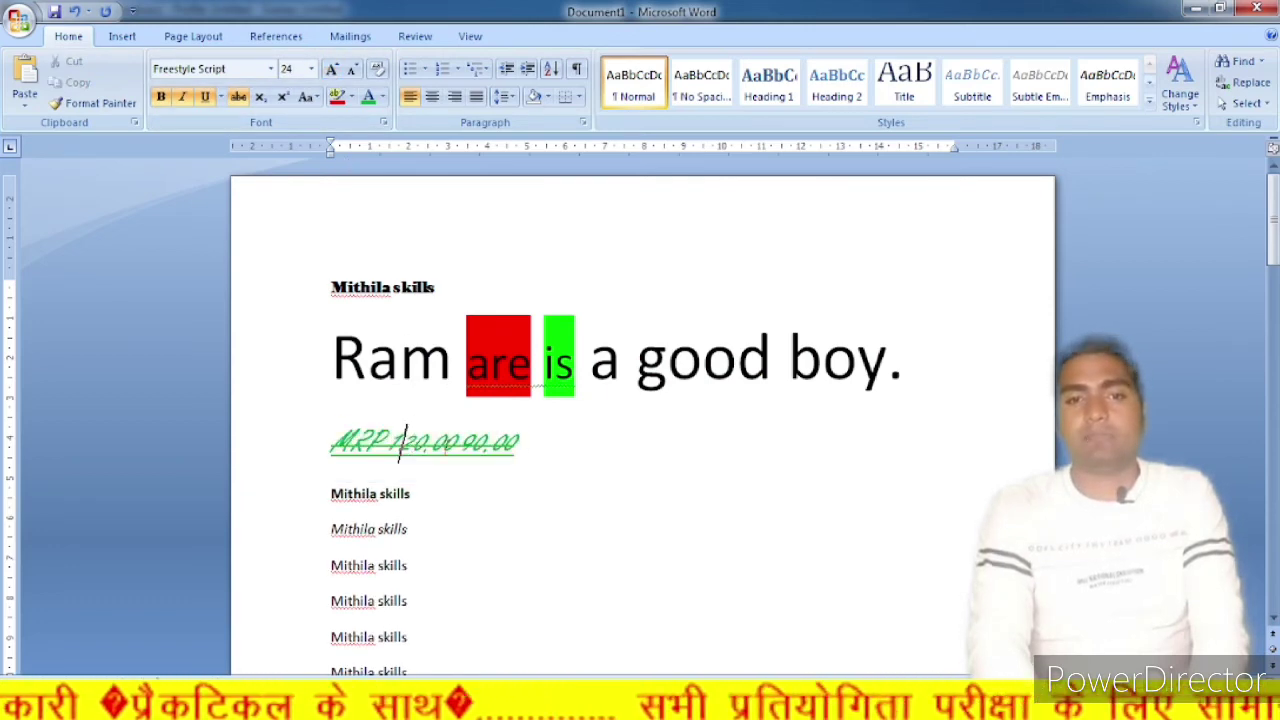
Remove bold, italic, underline and strikethrough from the green MRP line and clear its remaining formatting
{"action": "left_click_drag", "start_coordinate": [521, 441], "coordinate": [336, 447]}
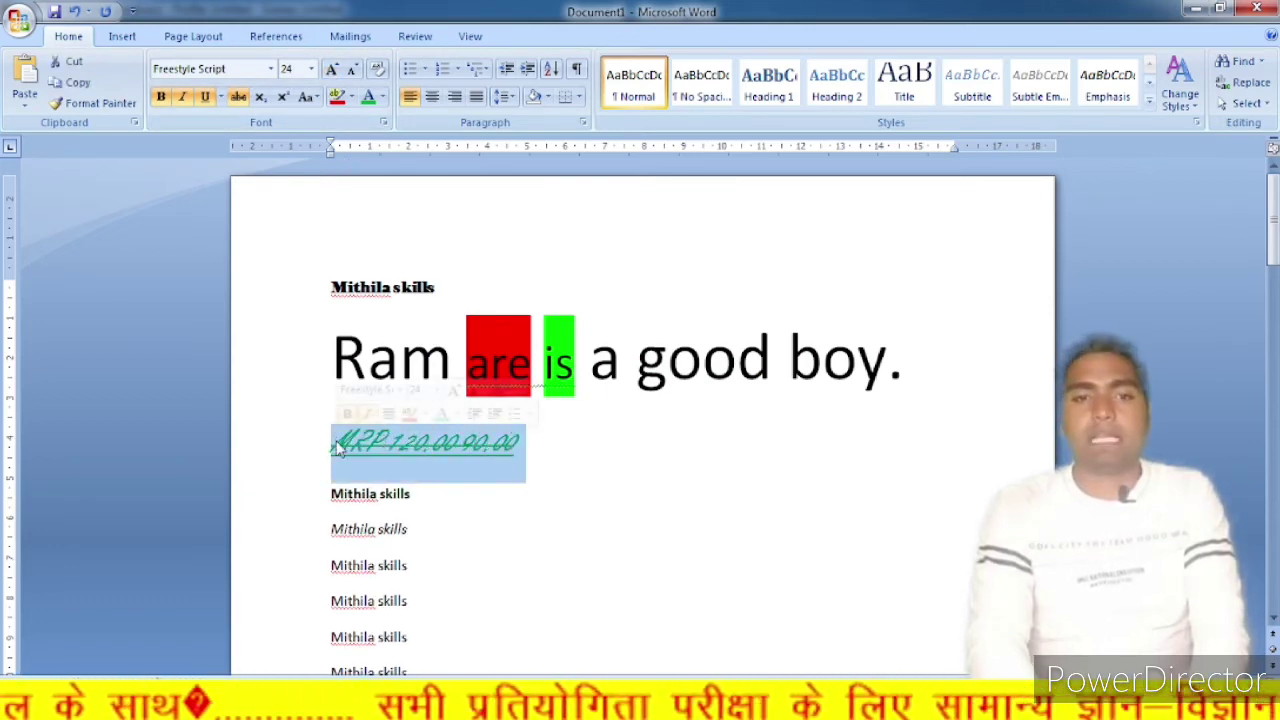
{"action": "left_click", "coordinate": [160, 100]}
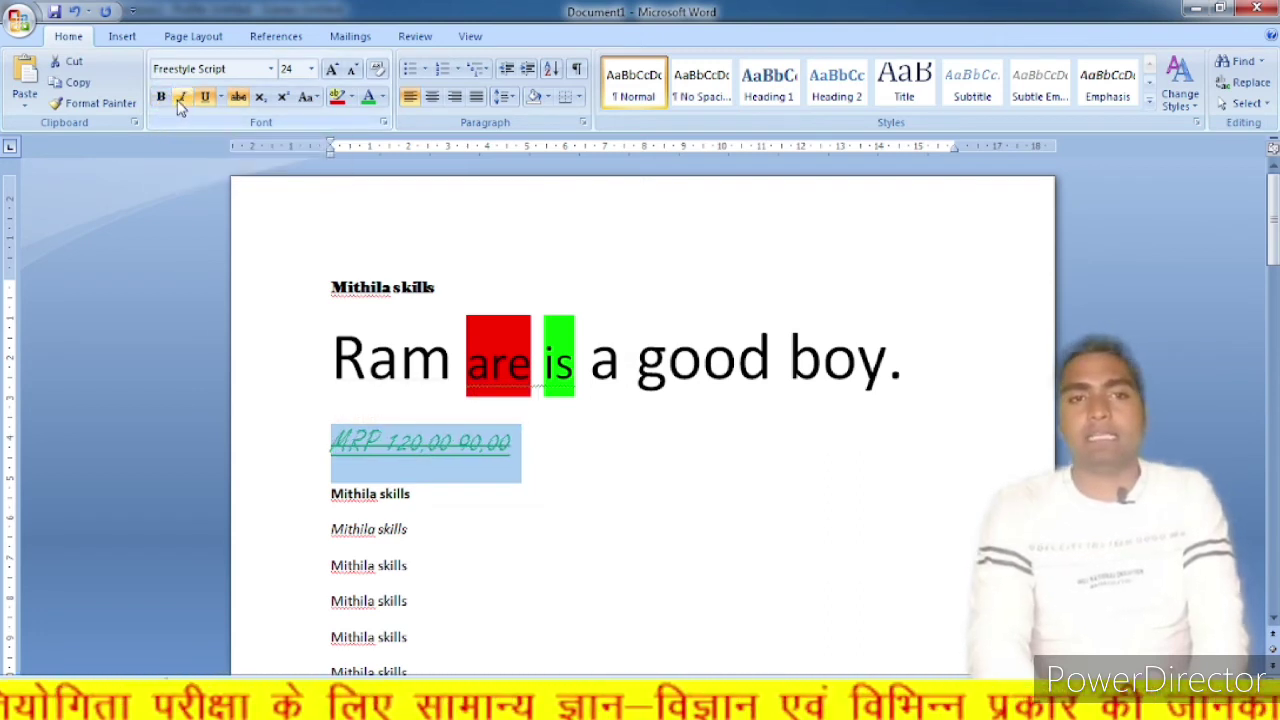
{"action": "left_click", "coordinate": [205, 100]}
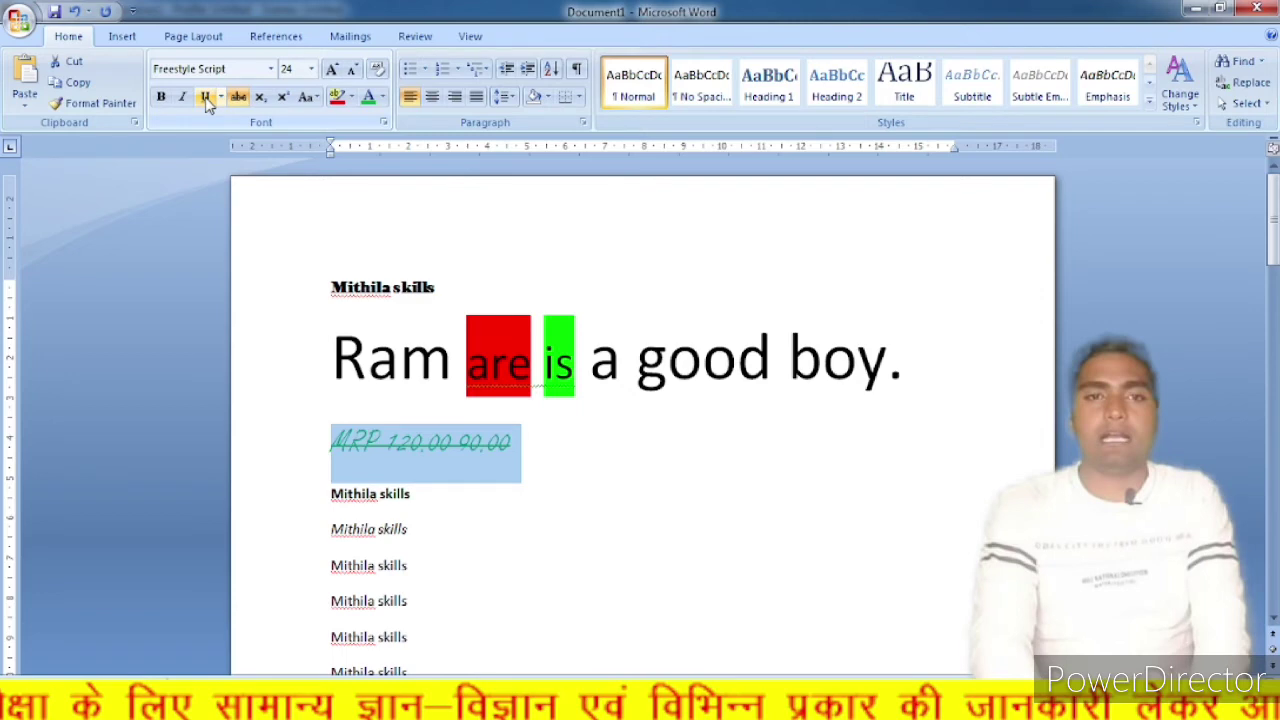
{"action": "left_click", "coordinate": [240, 99]}
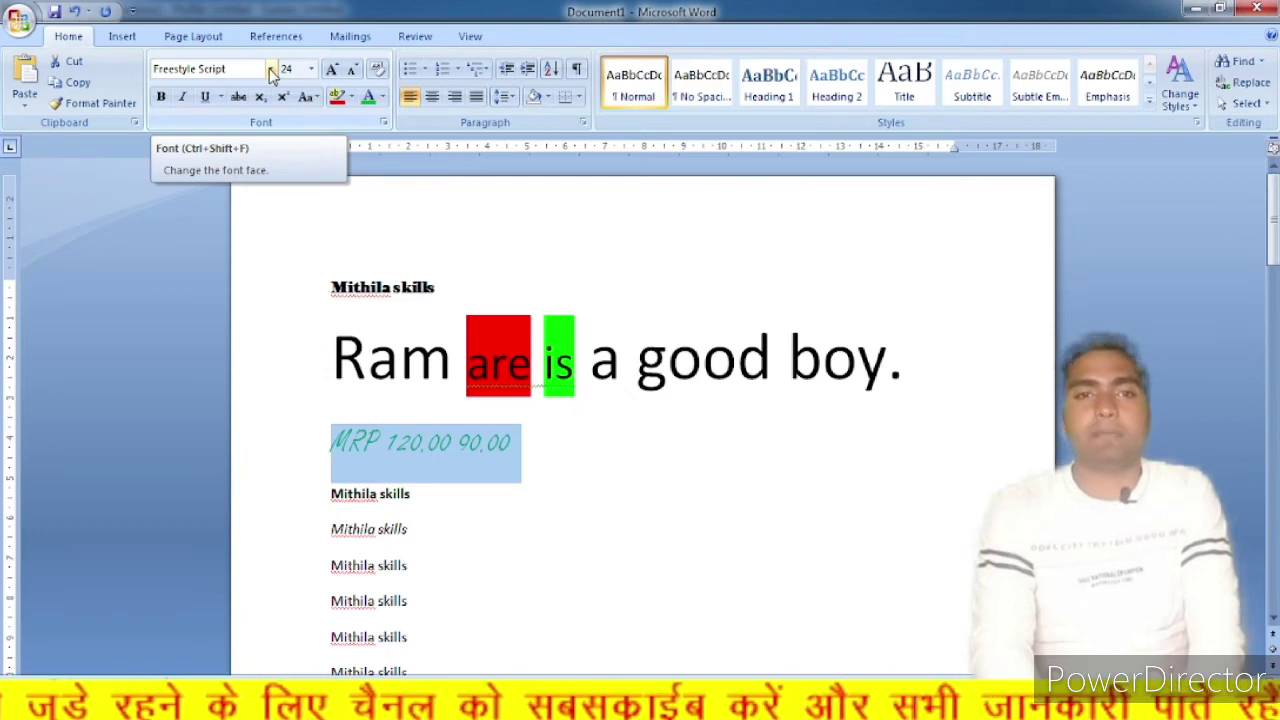
{"action": "left_click", "coordinate": [377, 70]}
{"action": "left_click", "coordinate": [378, 454]}
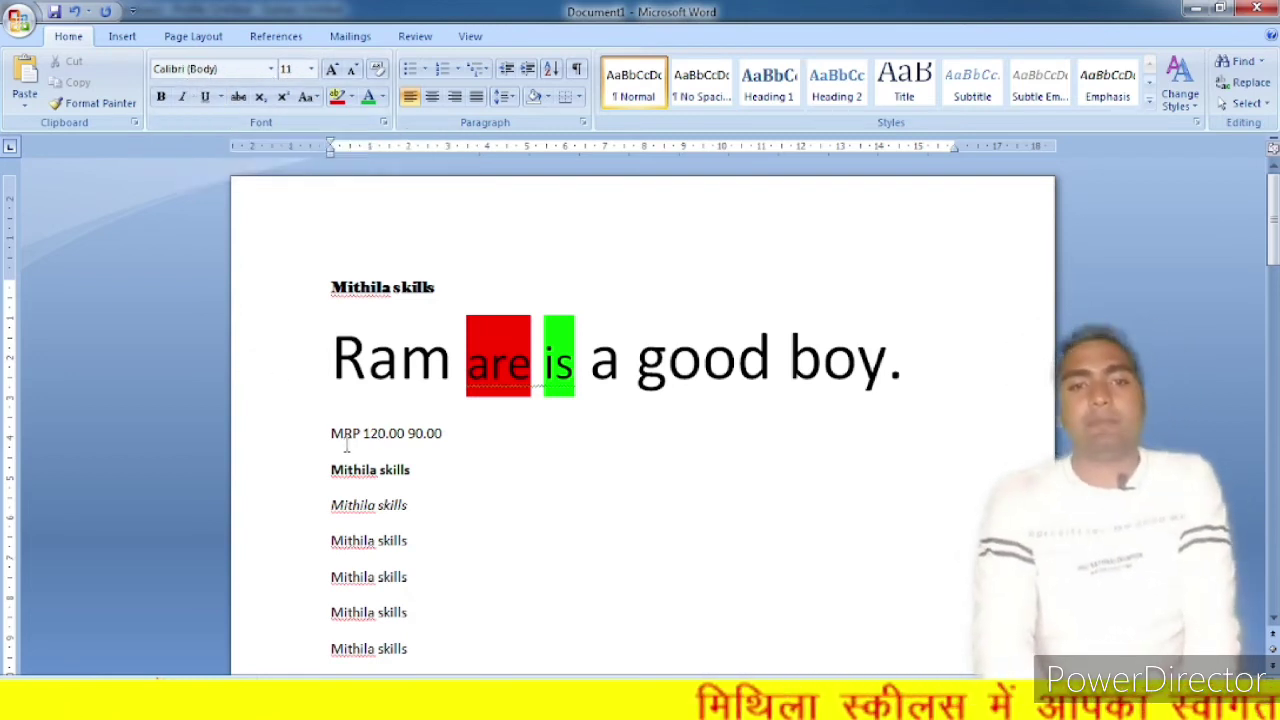
Clear the formatting of the large "Ram are is a good boy." line
{"action": "left_click_drag", "start_coordinate": [424, 433], "coordinate": [326, 437]}
{"action": "left_click", "coordinate": [331, 478]}
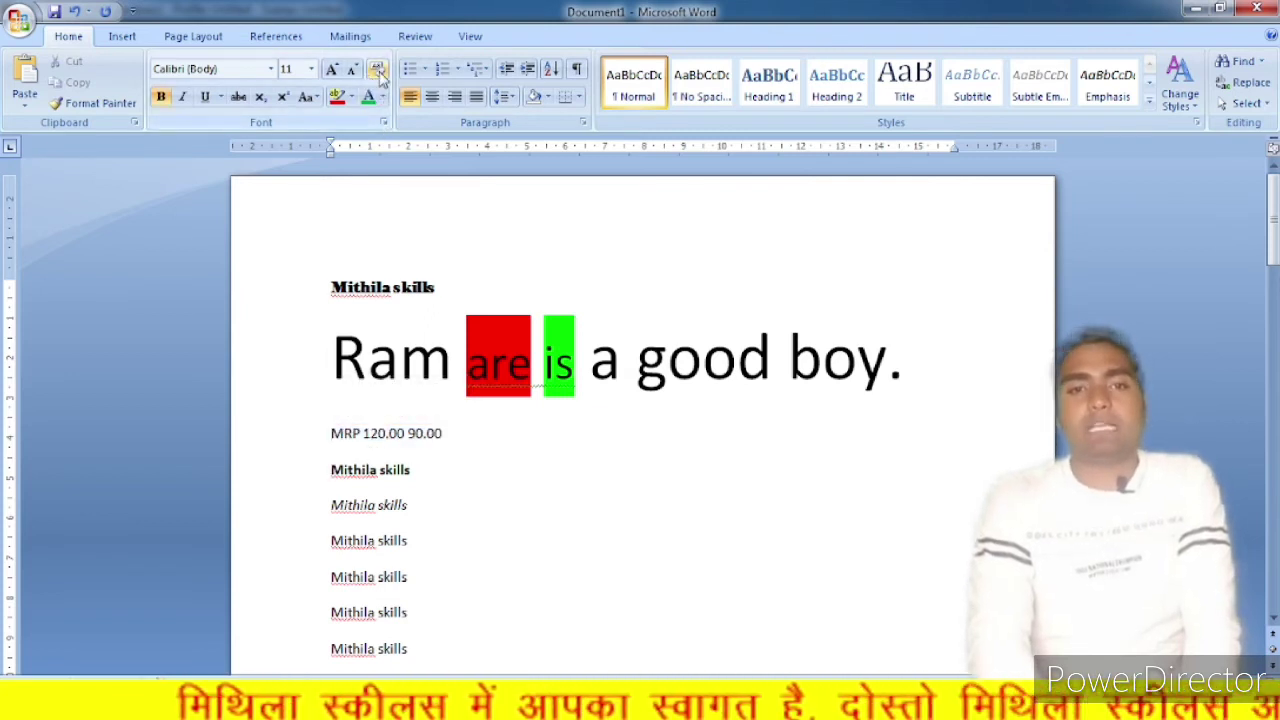
{"action": "left_click", "coordinate": [437, 380]}
{"action": "left_click_drag", "start_coordinate": [328, 350], "coordinate": [907, 397]}
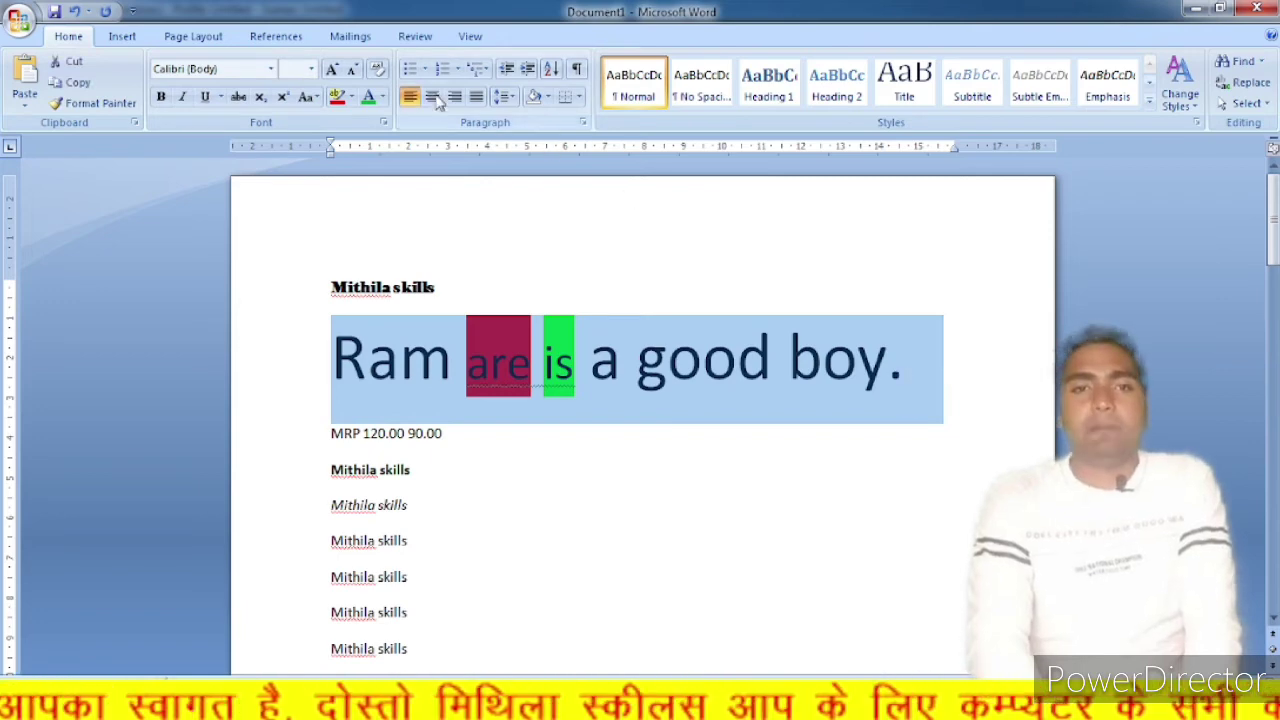
{"action": "left_click", "coordinate": [378, 72]}
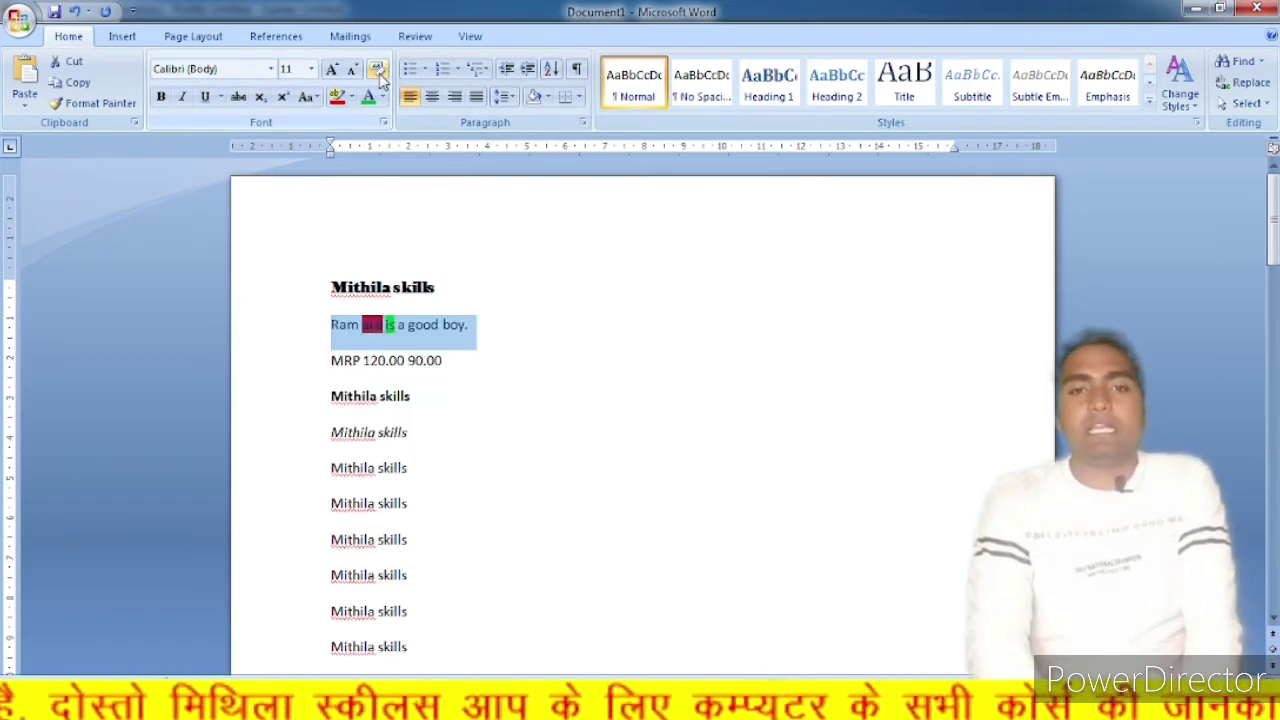
{"action": "left_click", "coordinate": [431, 324]}
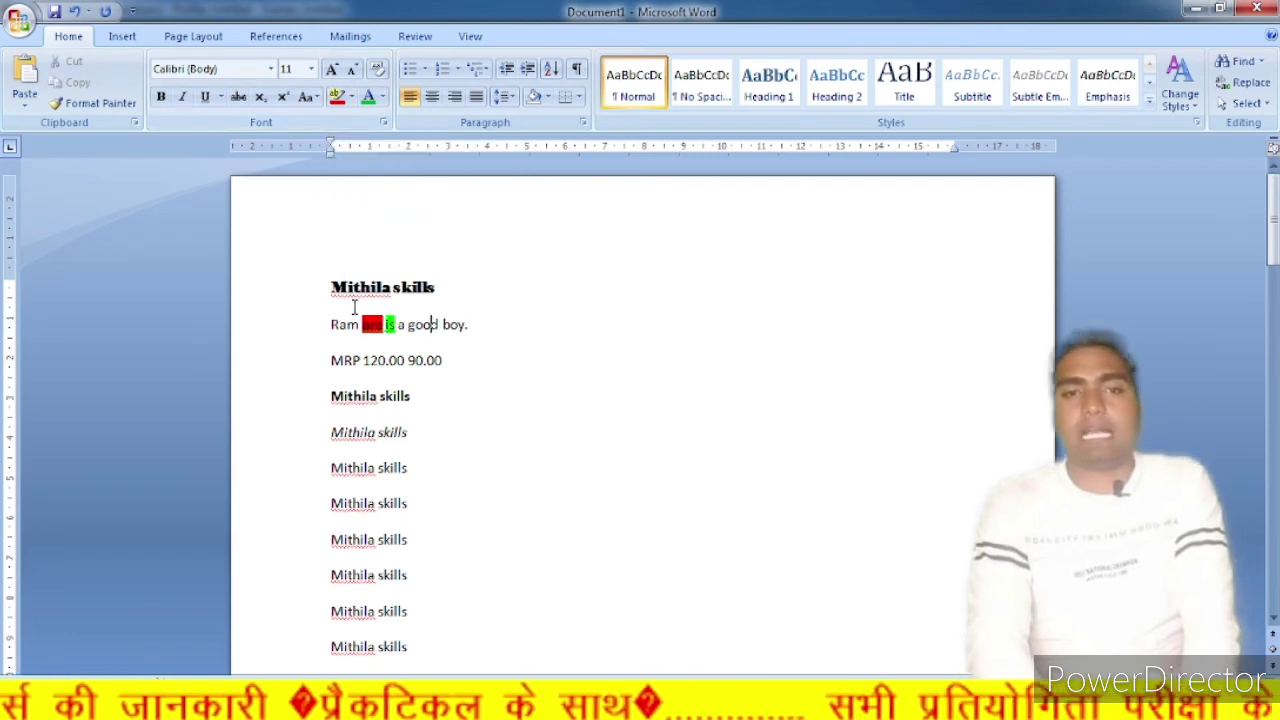
Enlarge the "Ram are is a good boy." line with Grow Font to size 26
{"action": "left_click_drag", "start_coordinate": [494, 320], "coordinate": [326, 330]}
{"action": "left_click", "coordinate": [331, 69]}
{"action": "left_click", "coordinate": [331, 69]}
{"action": "left_click", "coordinate": [331, 69]}
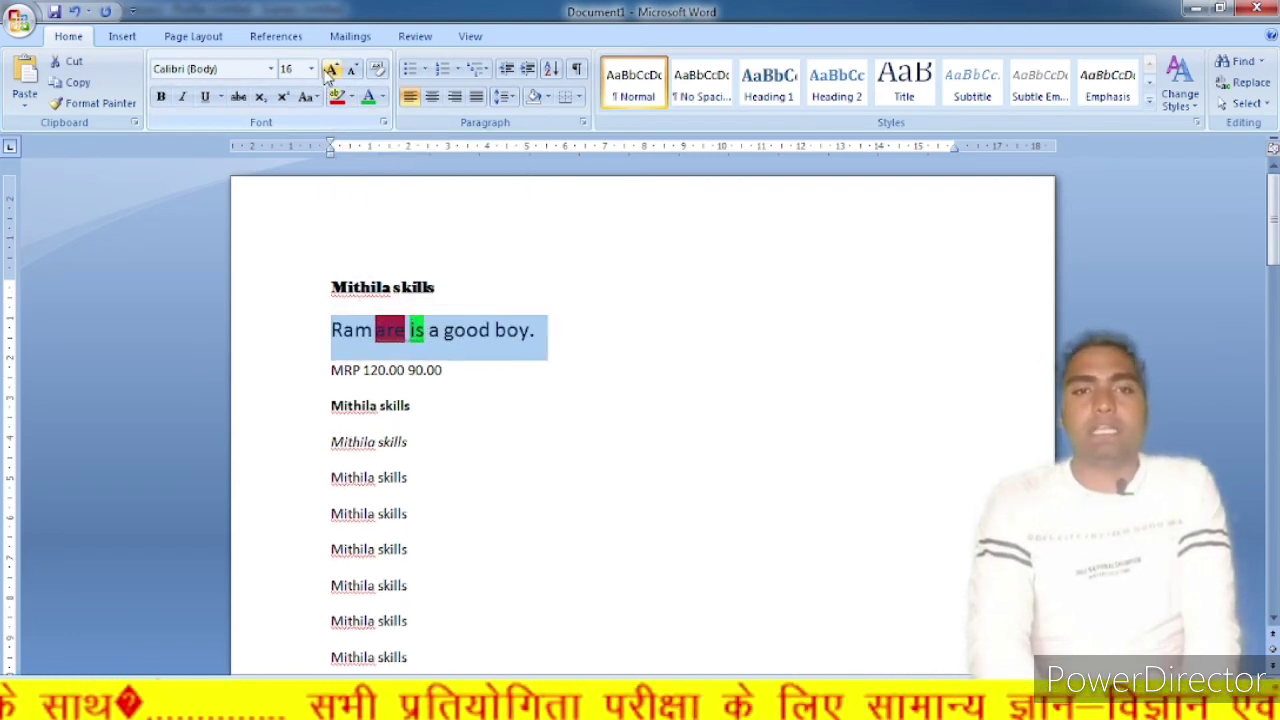
{"action": "left_click", "coordinate": [331, 69]}
{"action": "left_click", "coordinate": [331, 69]}
{"action": "left_click", "coordinate": [331, 69]}
{"action": "left_click", "coordinate": [331, 69]}
{"action": "left_click", "coordinate": [331, 69]}
{"action": "left_click", "coordinate": [438, 348]}
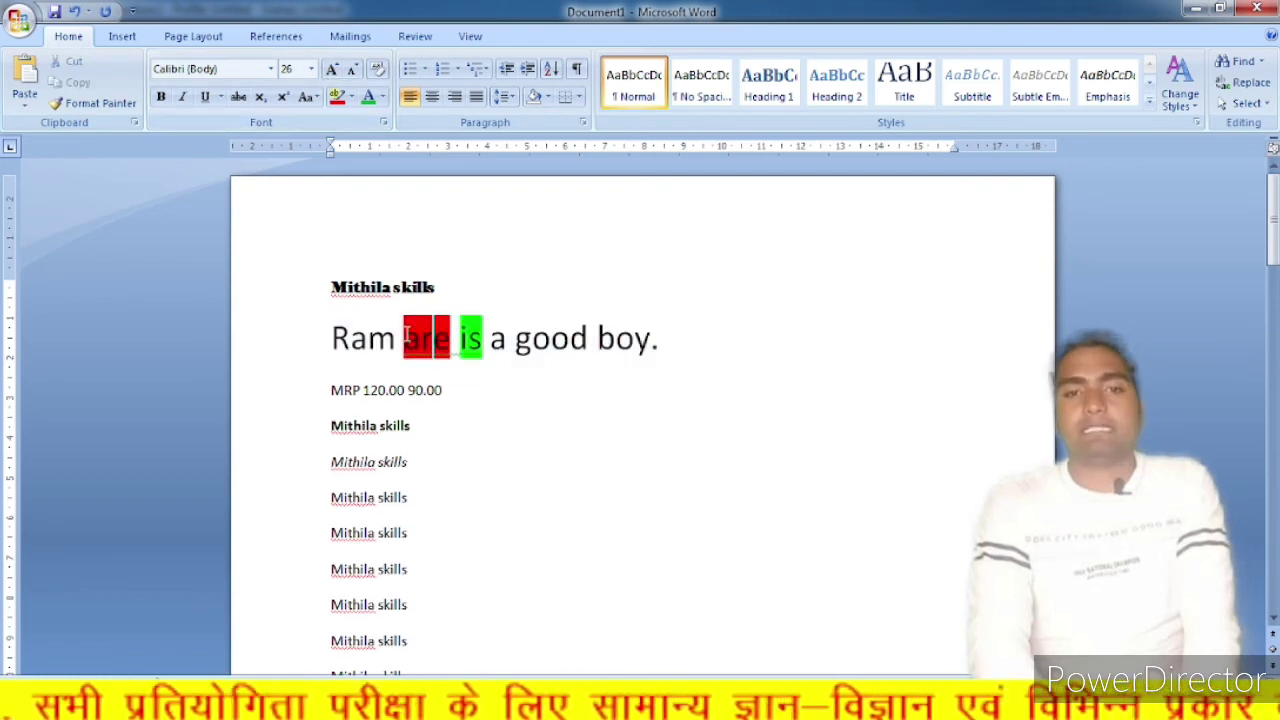
Remove the highlight color from the words "are" and "is" in the size 26 sentence
{"action": "left_click_drag", "start_coordinate": [403, 345], "coordinate": [453, 344]}
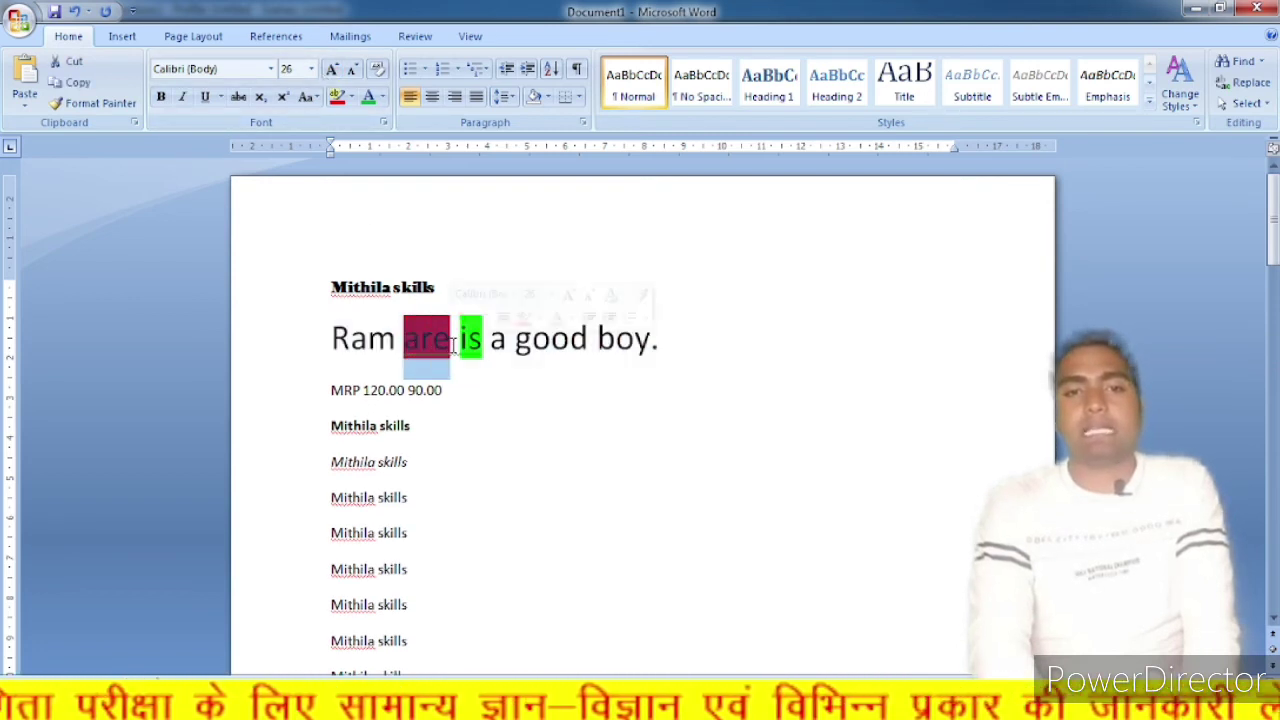
{"action": "left_click", "coordinate": [351, 98]}
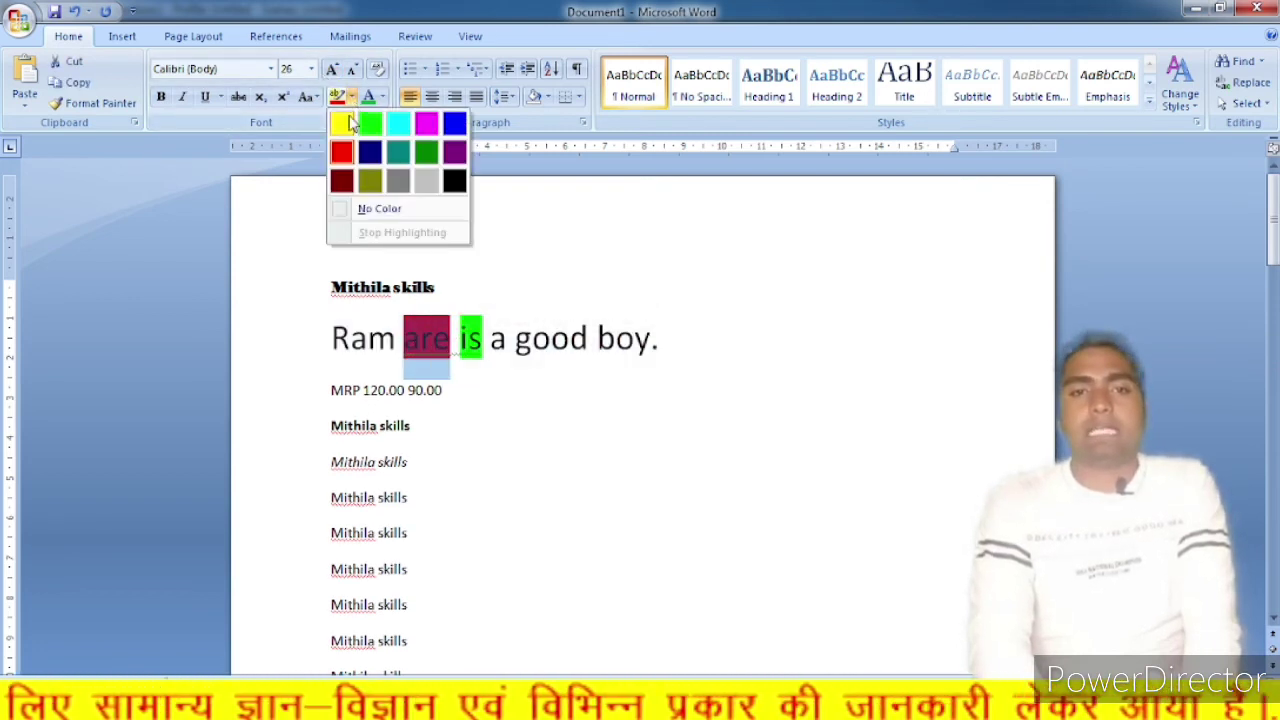
{"action": "left_click", "coordinate": [370, 208]}
{"action": "left_click_drag", "start_coordinate": [403, 343], "coordinate": [486, 343]}
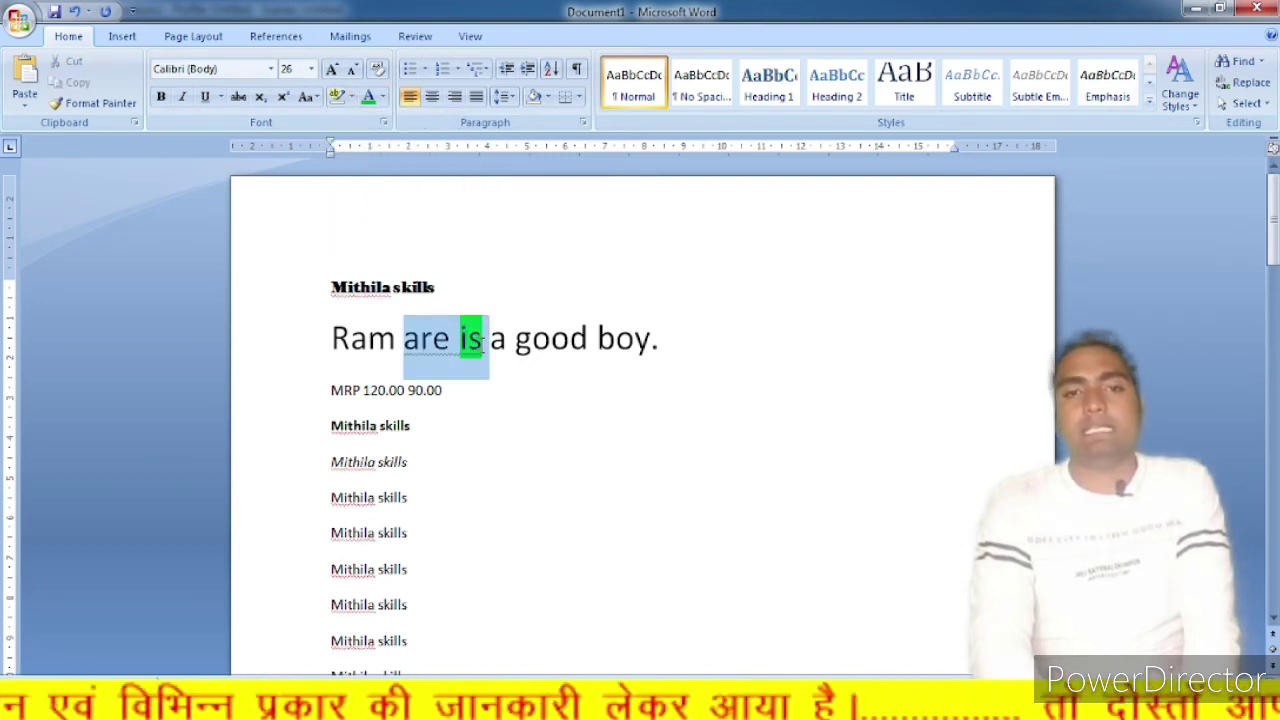
{"action": "left_click", "coordinate": [352, 98]}
{"action": "left_click", "coordinate": [364, 208]}
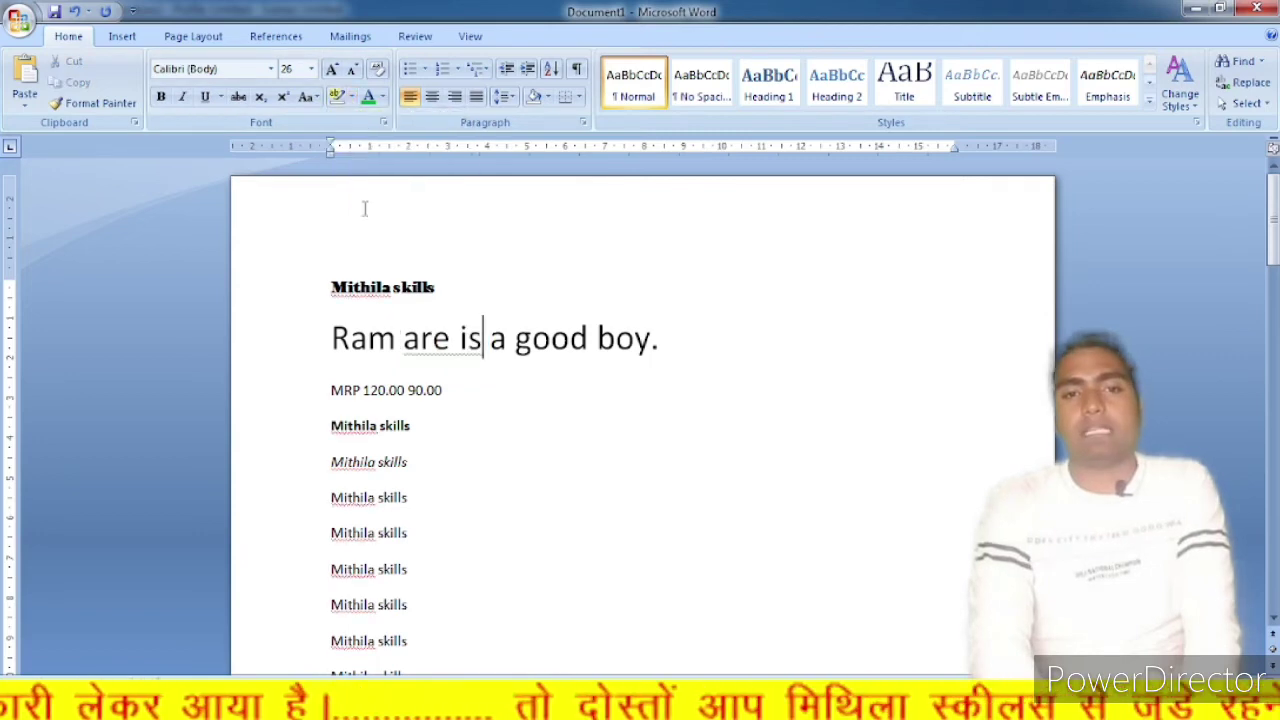
{"action": "left_click", "coordinate": [460, 340]}
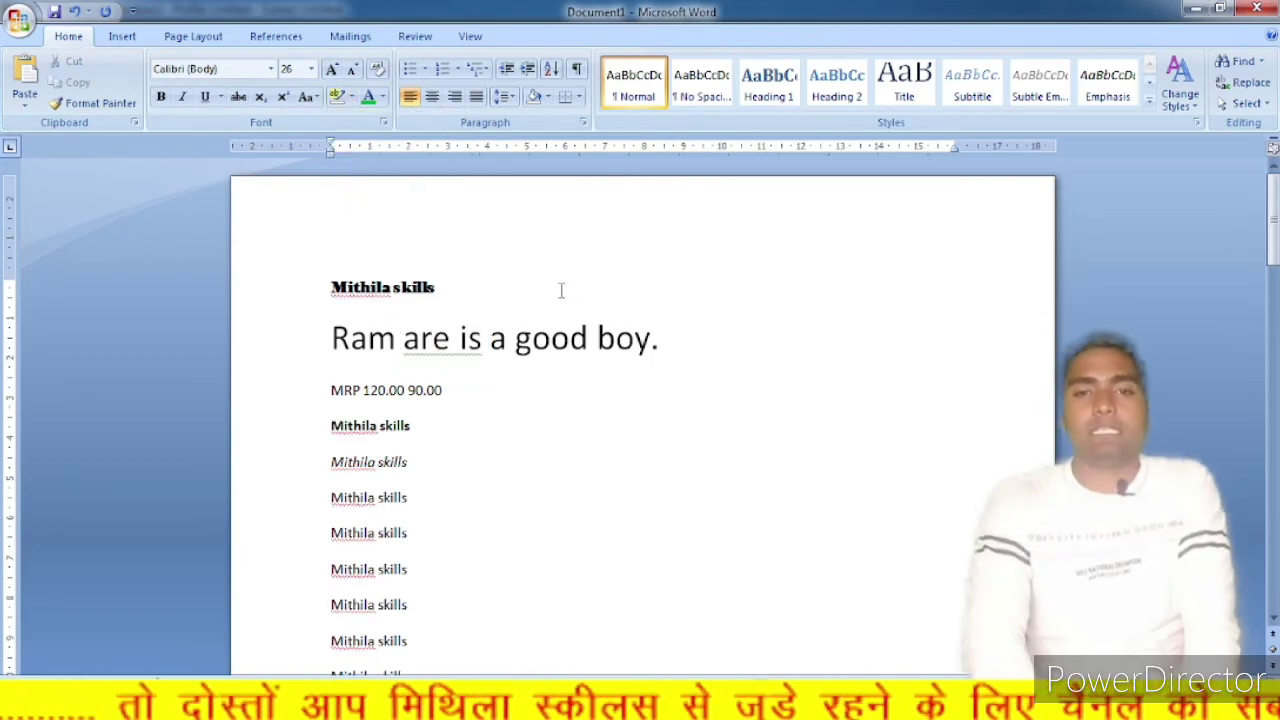
Insert an empty paragraph below "Ram are is a good boy." and compare its font and size with the line above
{"action": "left_click", "coordinate": [680, 346]}
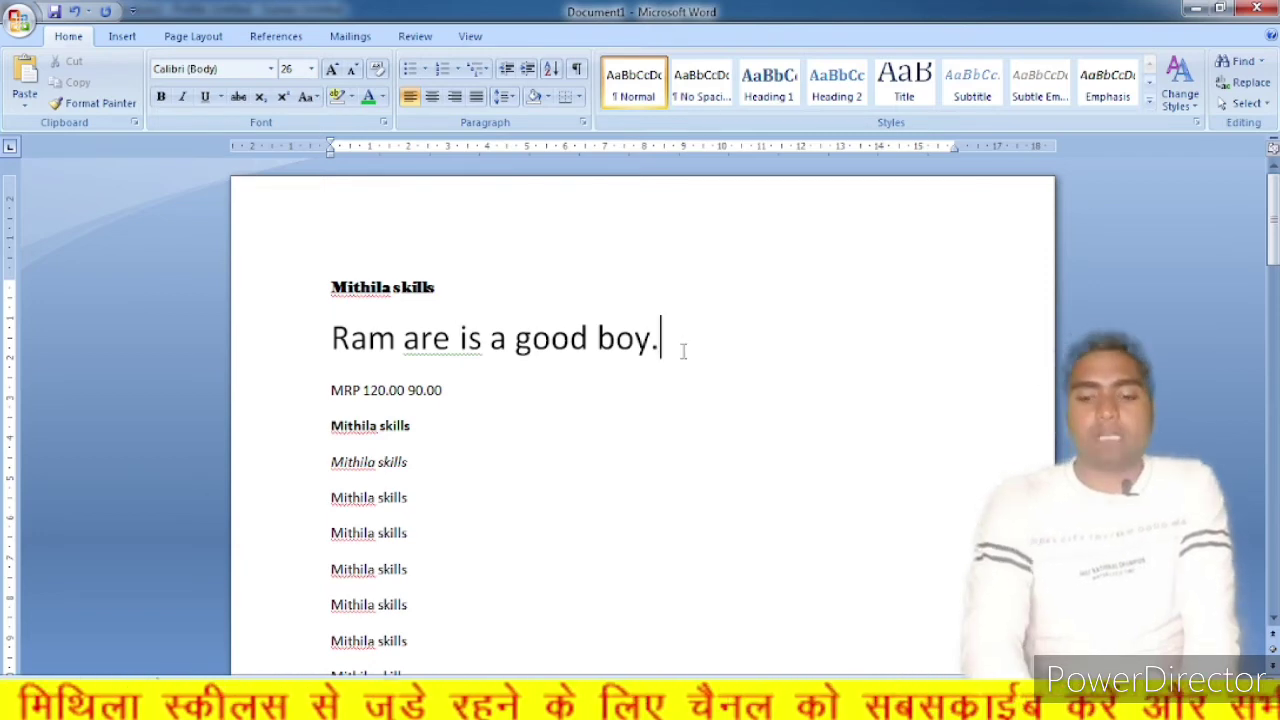
{"action": "key", "text": "Return"}
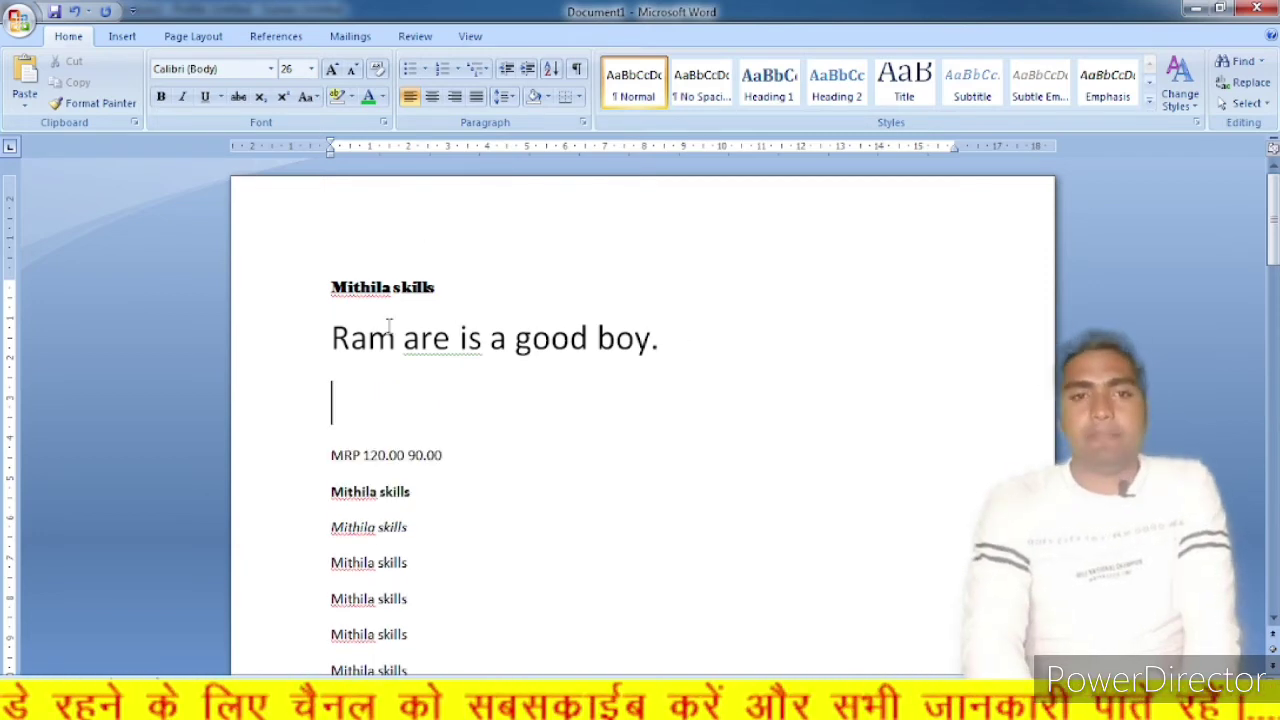
{"action": "left_click", "coordinate": [680, 346]}
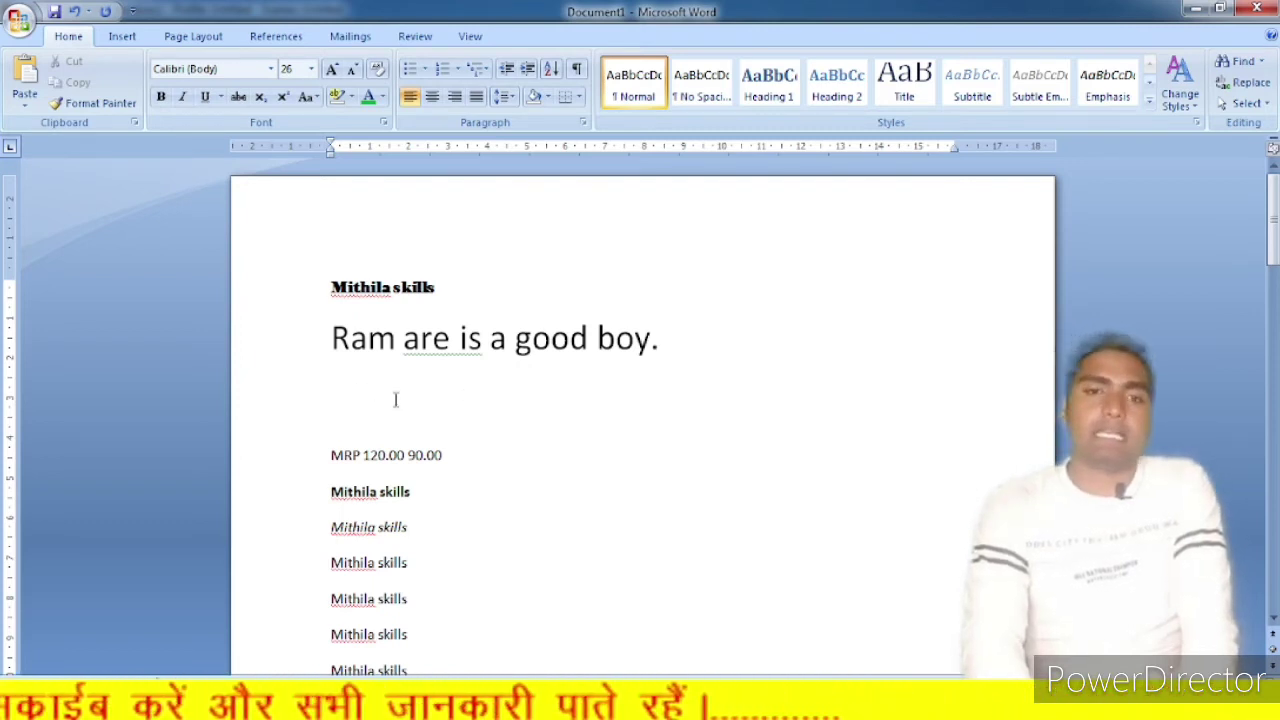
{"action": "left_click", "coordinate": [617, 340]}
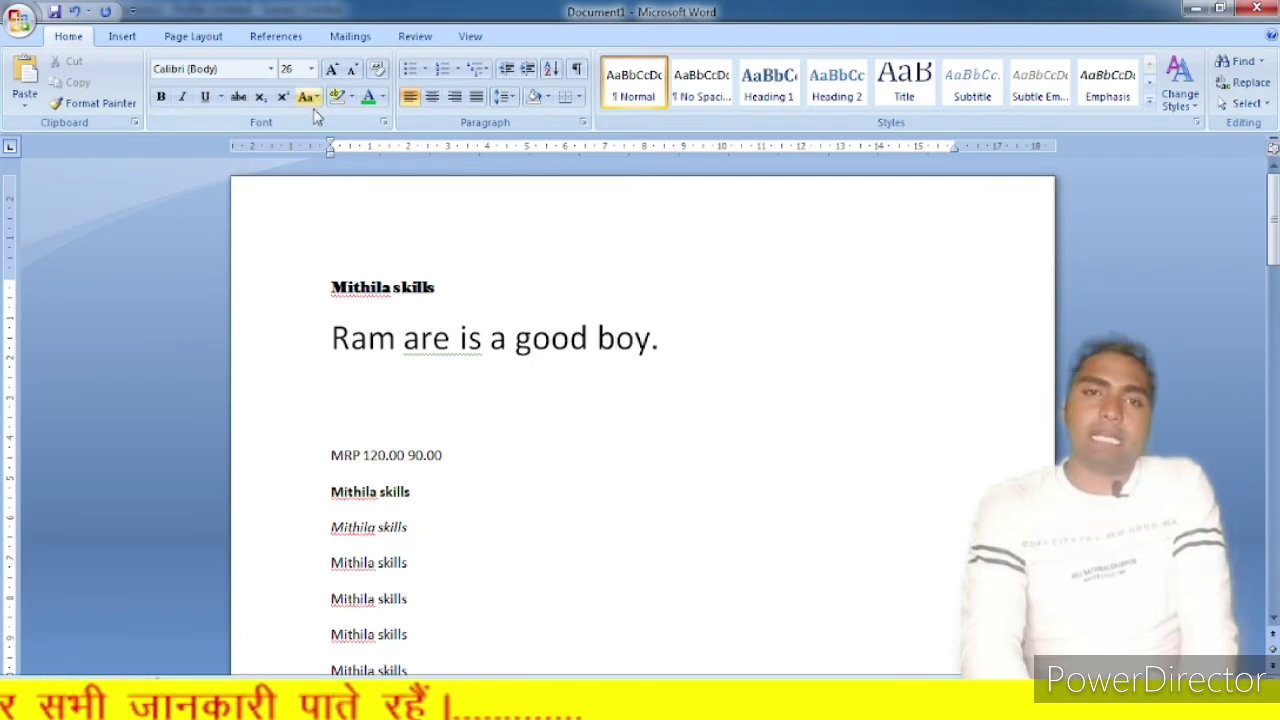
{"action": "left_click", "coordinate": [353, 395]}
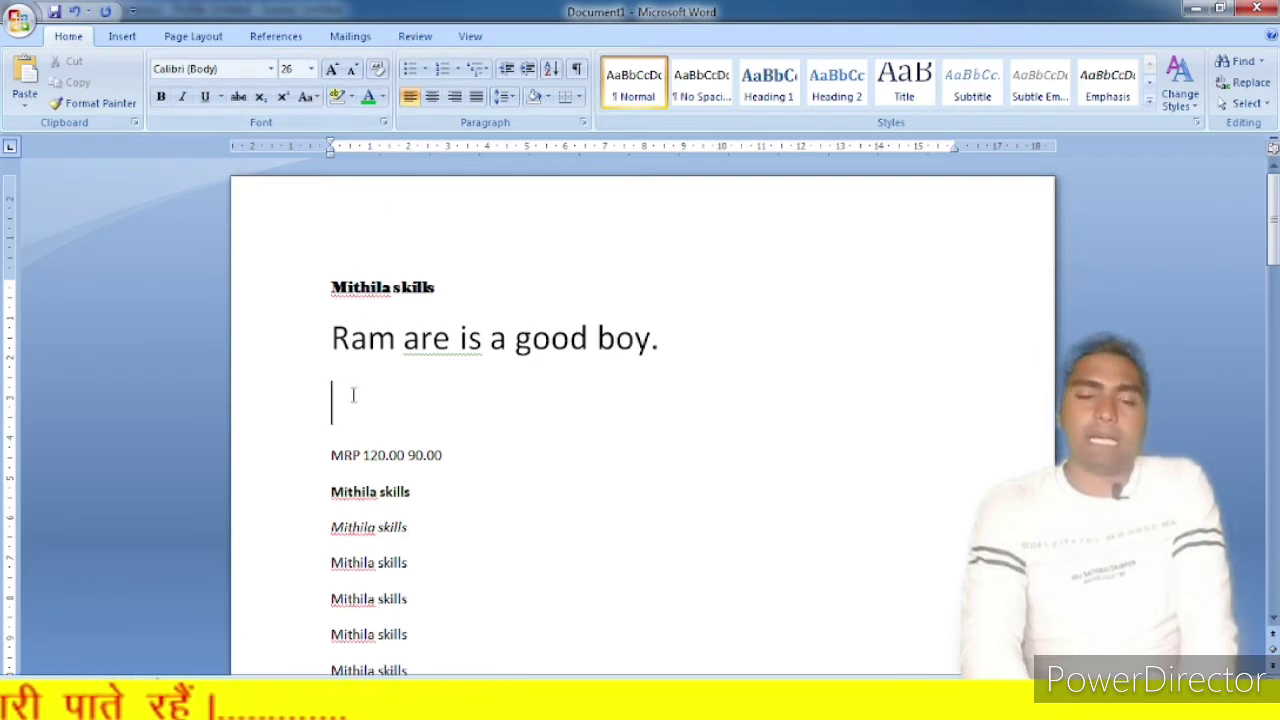
Add a new line reading "Ram is a good boy." below the italic "Mithila skills" line
{"action": "left_click", "coordinate": [410, 528]}
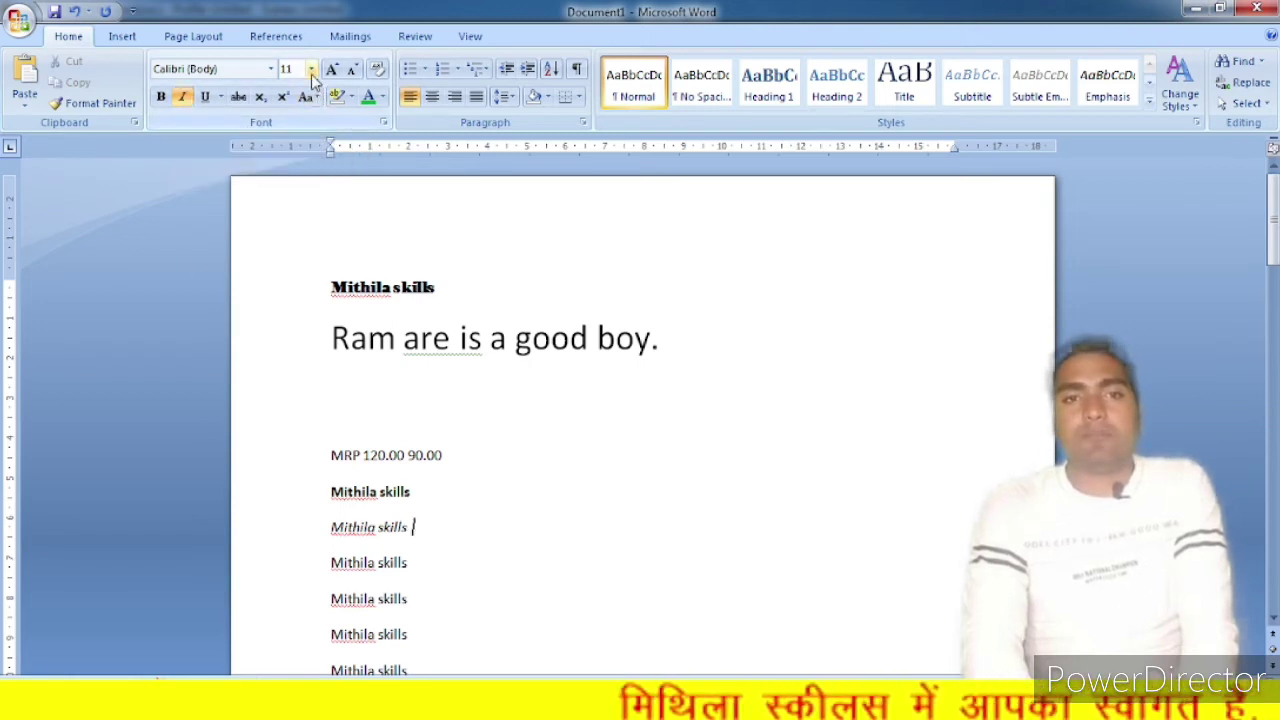
{"action": "key", "text": "Return"}
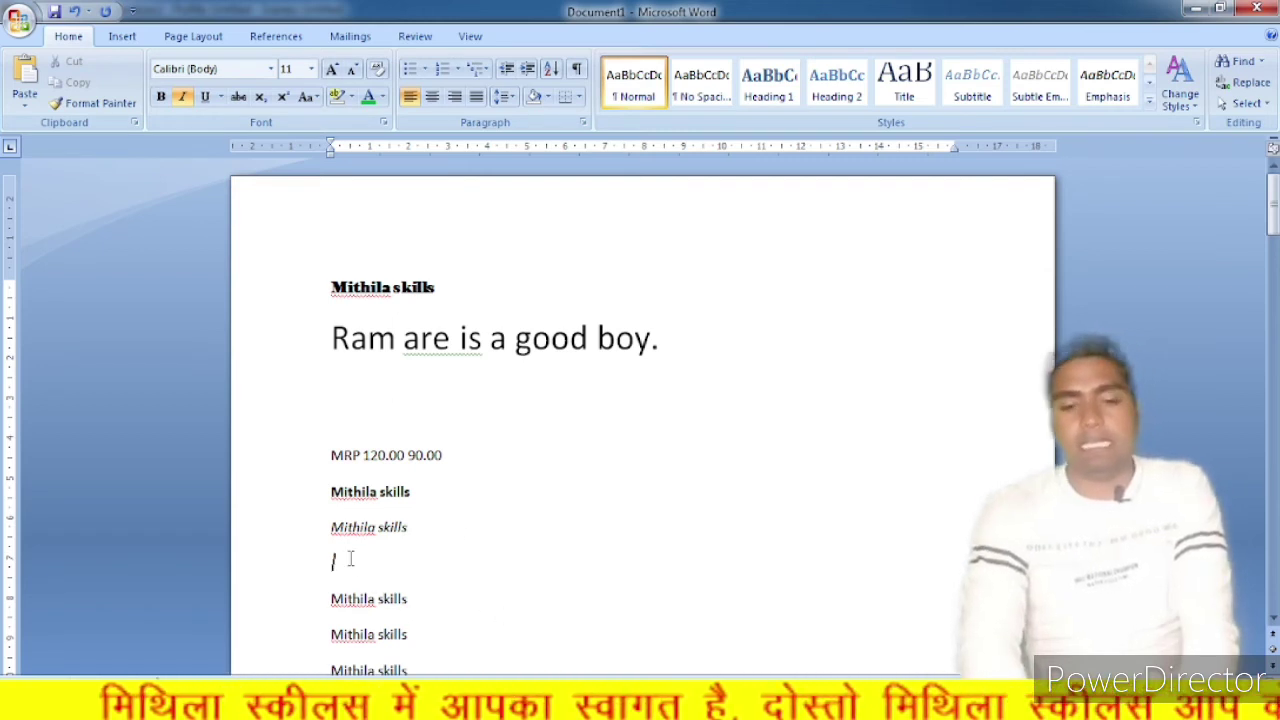
{"action": "type", "text": "r"}
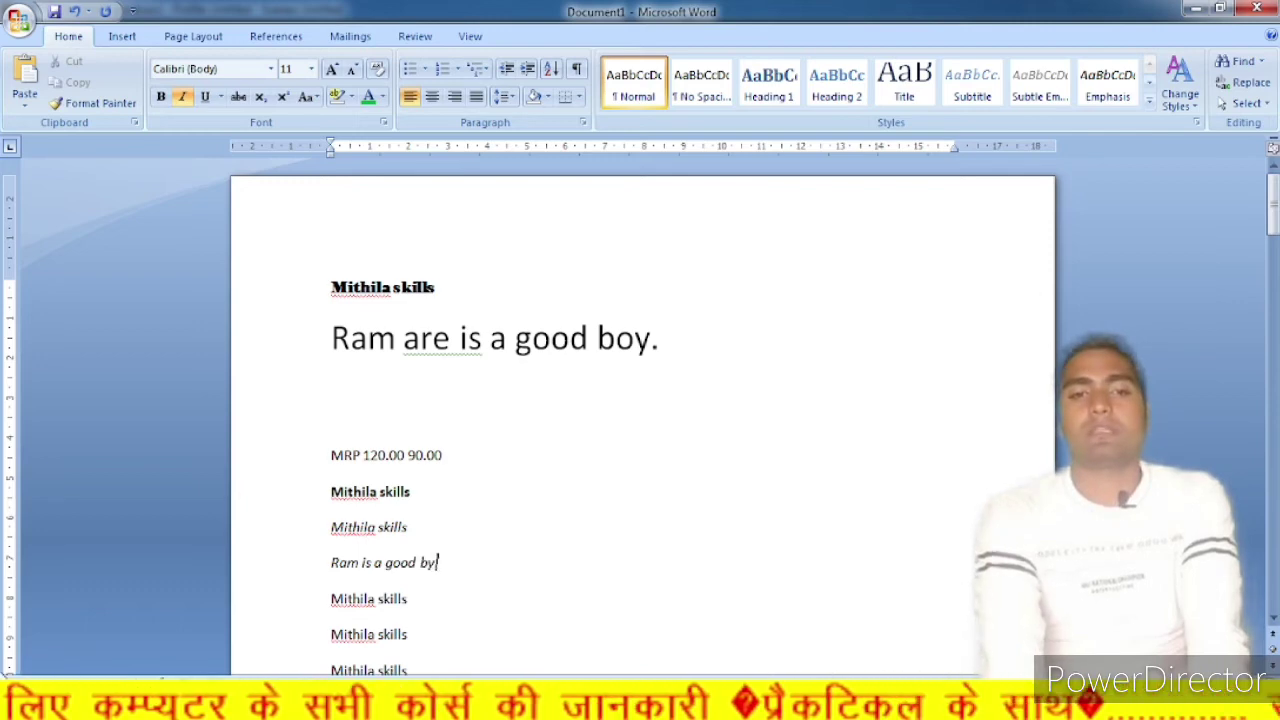
{"action": "type", "text": "."}
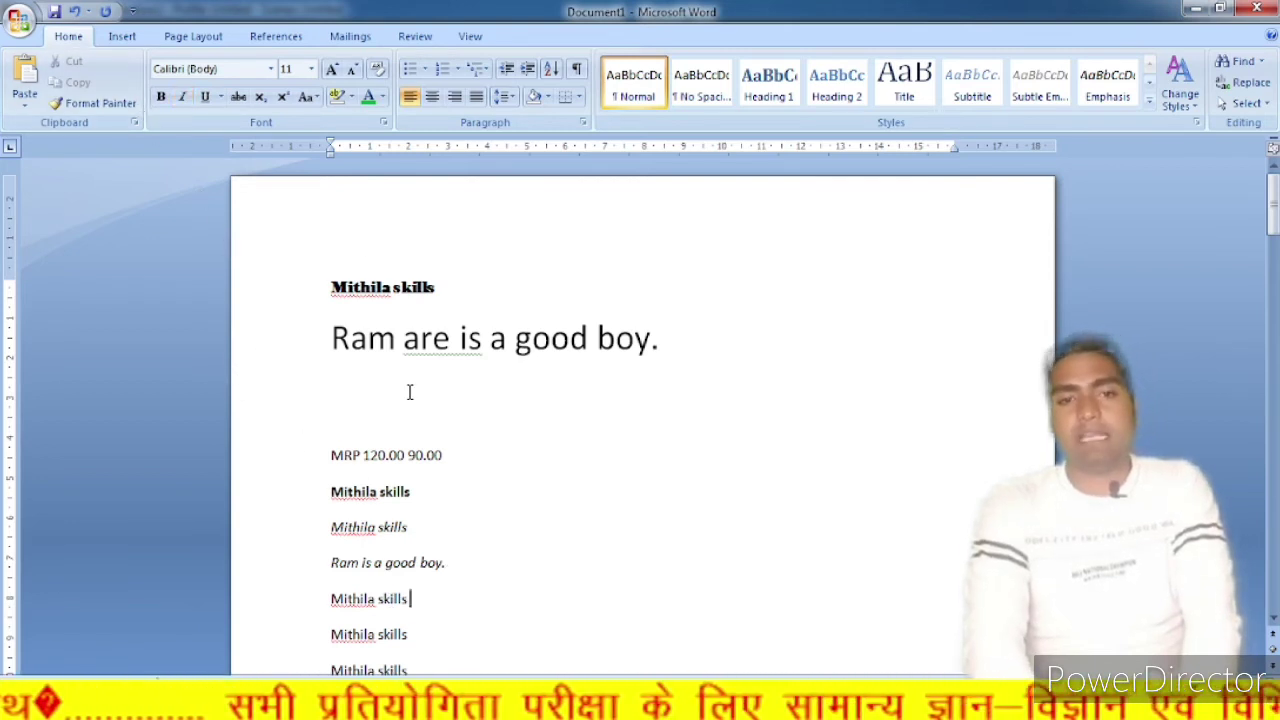
Insert an empty paragraph after the plain "Mithila skills" line that follows "Ram is a good boy."
{"action": "left_click", "coordinate": [410, 599]}
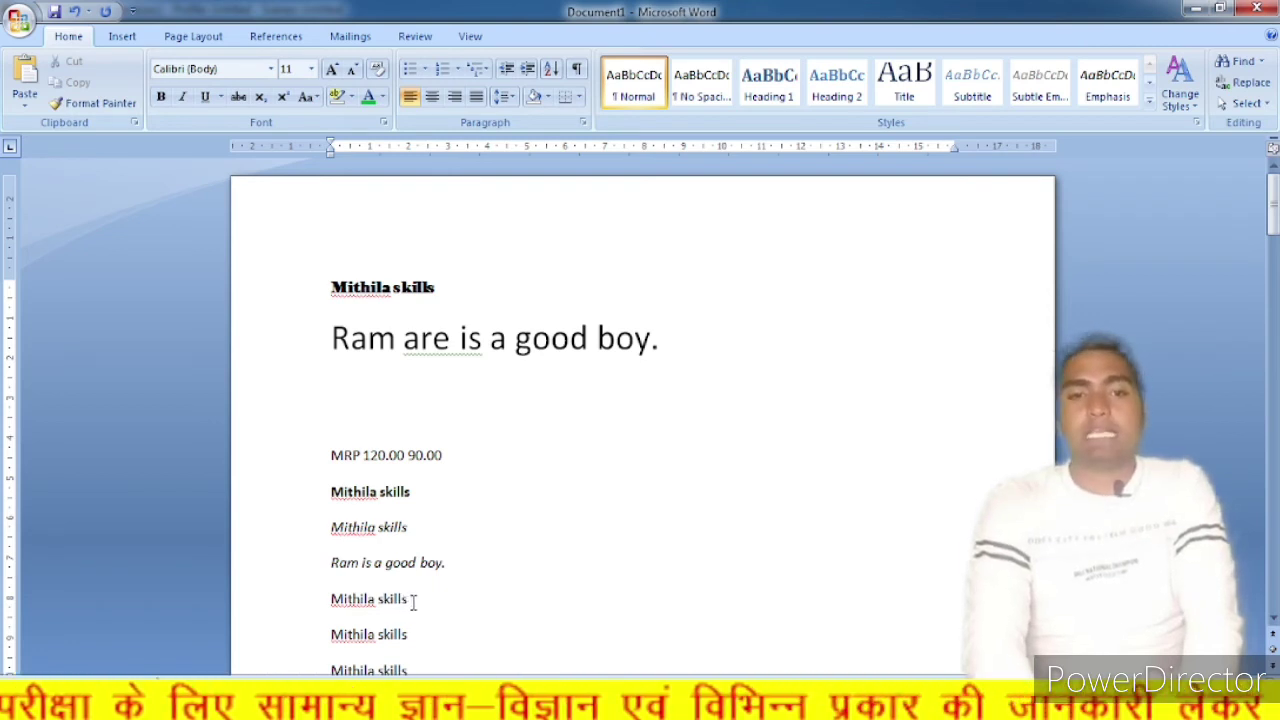
{"action": "key", "text": "Return"}
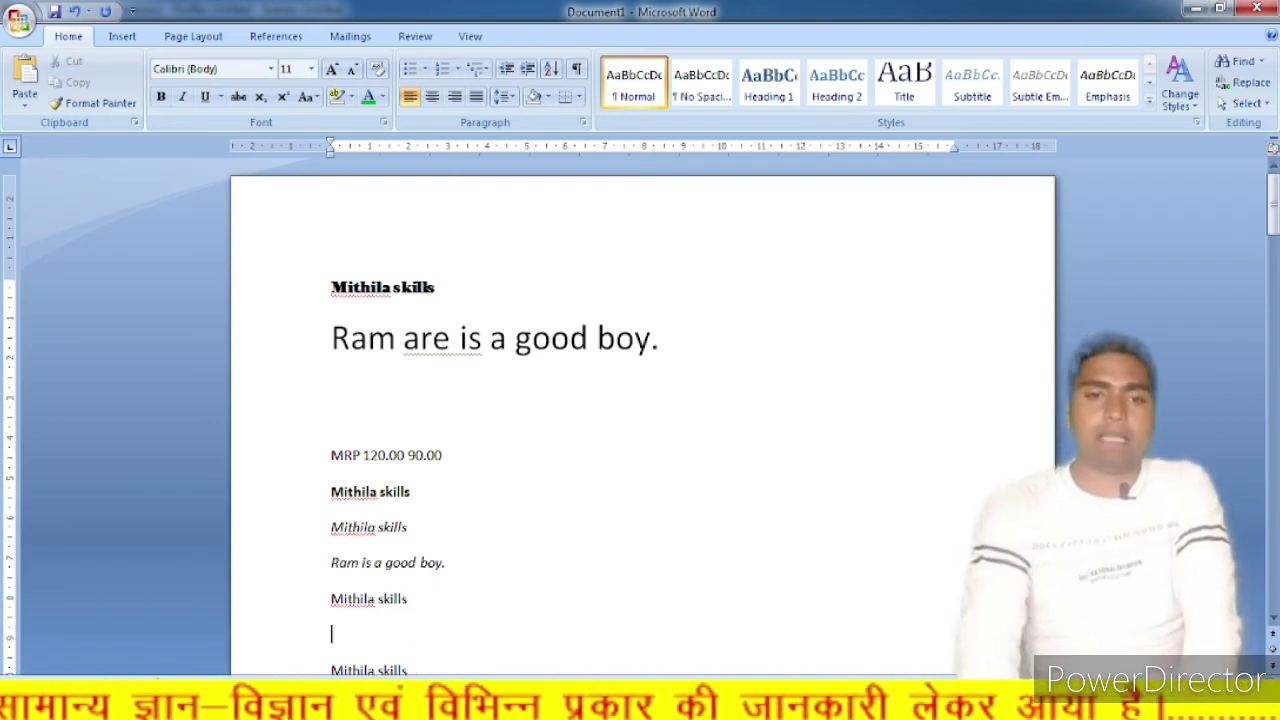
{"action": "scroll", "coordinate": [430, 575], "scroll_direction": "down", "scroll_amount": 3}
{"action": "scroll", "coordinate": [433, 570], "scroll_direction": "up", "scroll_amount": 3}
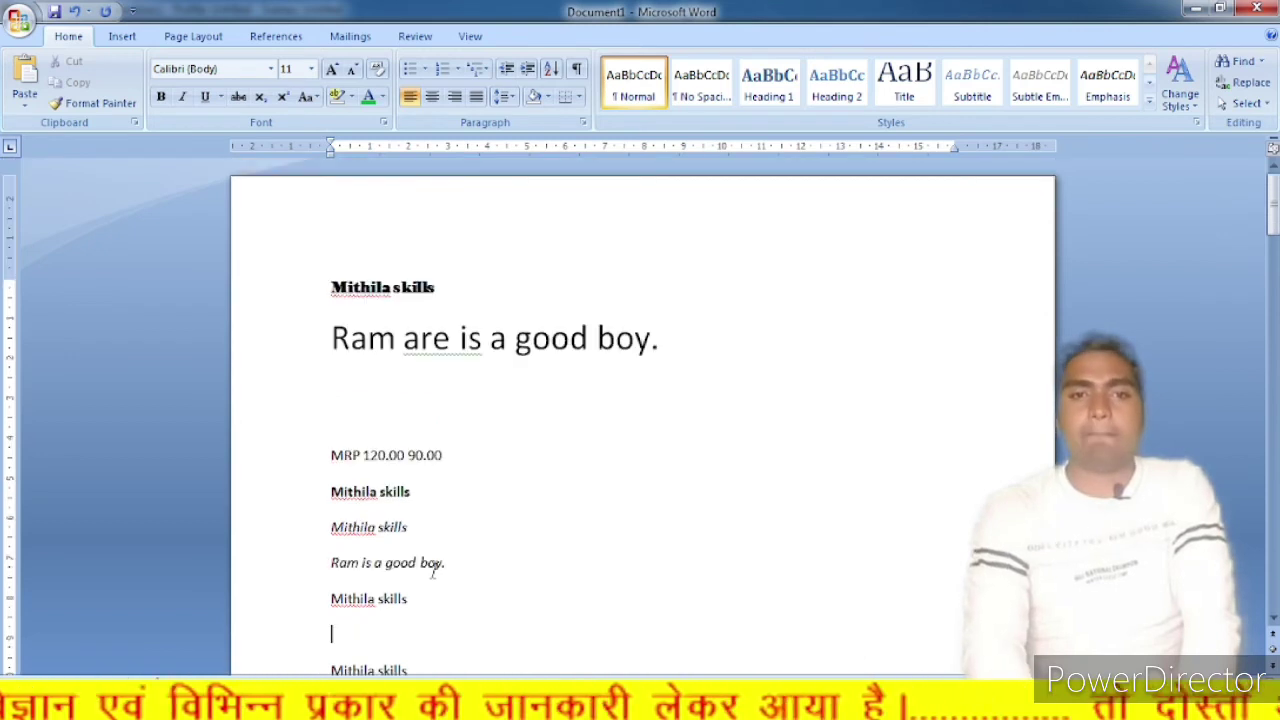
{"action": "scroll", "coordinate": [433, 570], "scroll_direction": "down", "scroll_amount": 9}
{"action": "scroll", "coordinate": [436, 572], "scroll_direction": "up", "scroll_amount": 5}
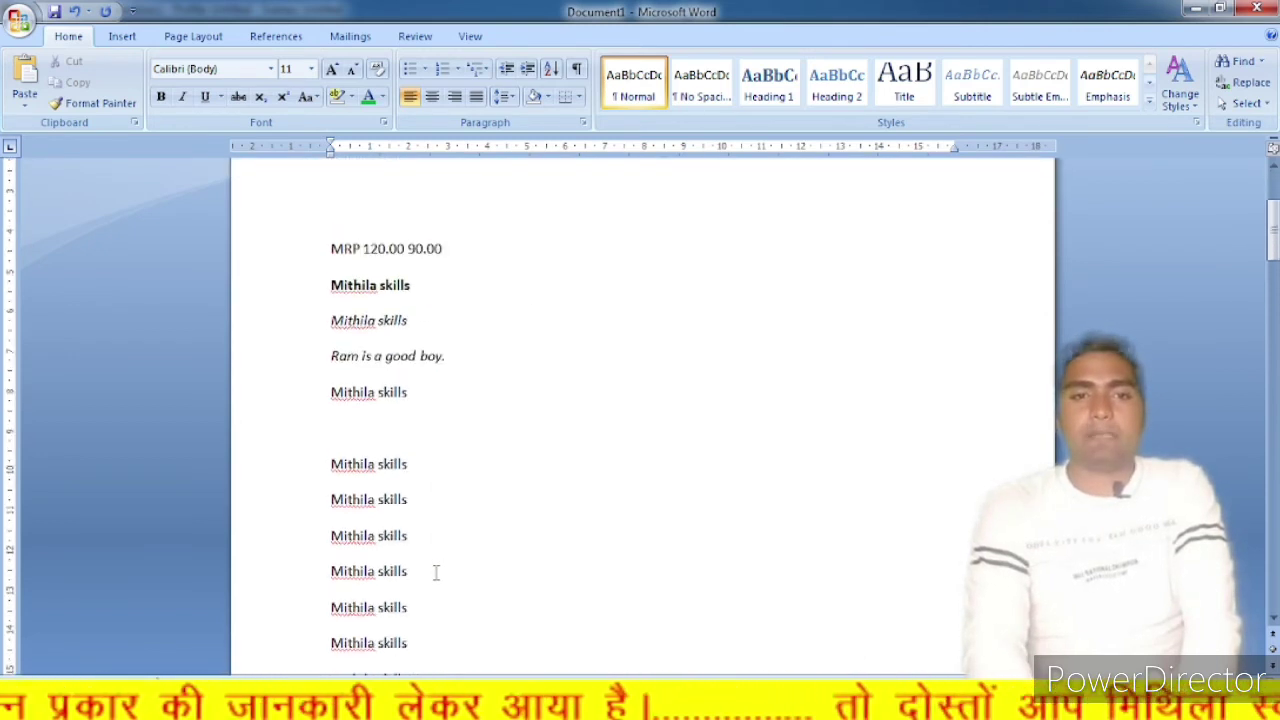
{"action": "scroll", "coordinate": [436, 572], "scroll_direction": "up", "scroll_amount": 4}
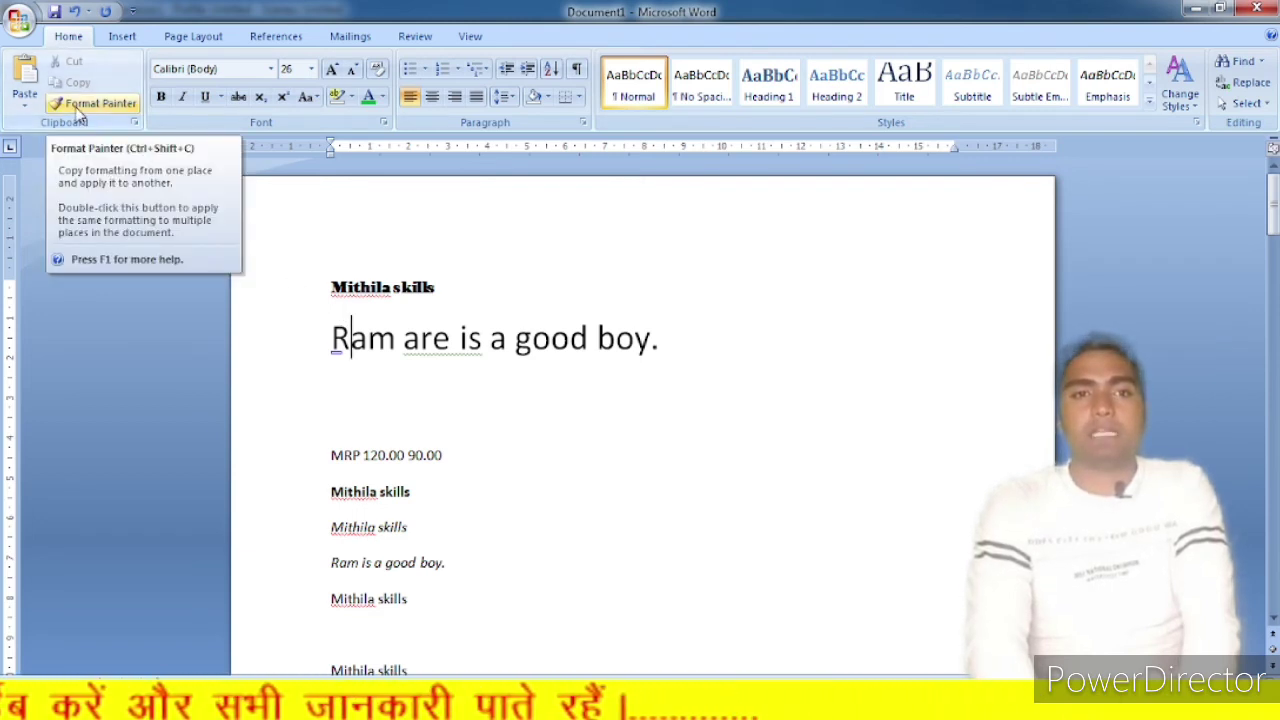
Compare the font, size and style of the top "Mithila skills" line, "Ram are is a good boy." and the italic "Ram is a good boy."
{"action": "left_click", "coordinate": [370, 312]}
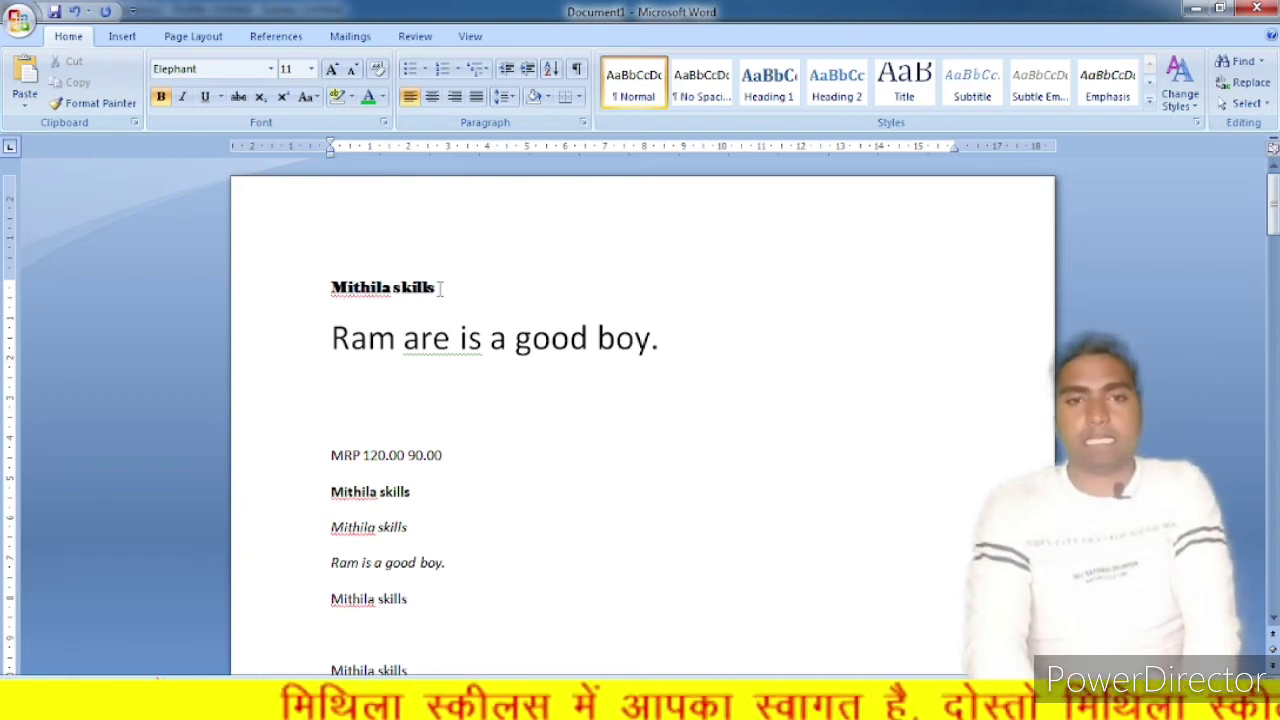
{"action": "left_click_drag", "start_coordinate": [439, 288], "coordinate": [330, 290]}
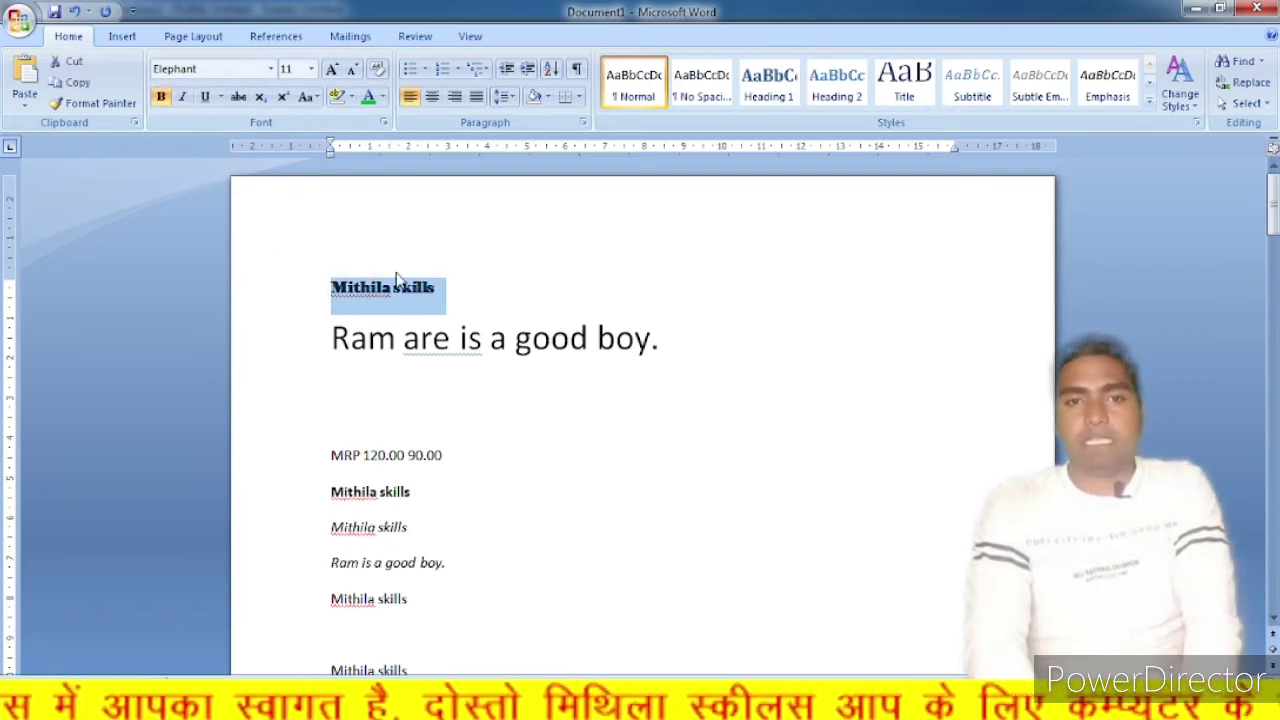
{"action": "scroll", "coordinate": [352, 305], "scroll_direction": "down", "scroll_amount": 3}
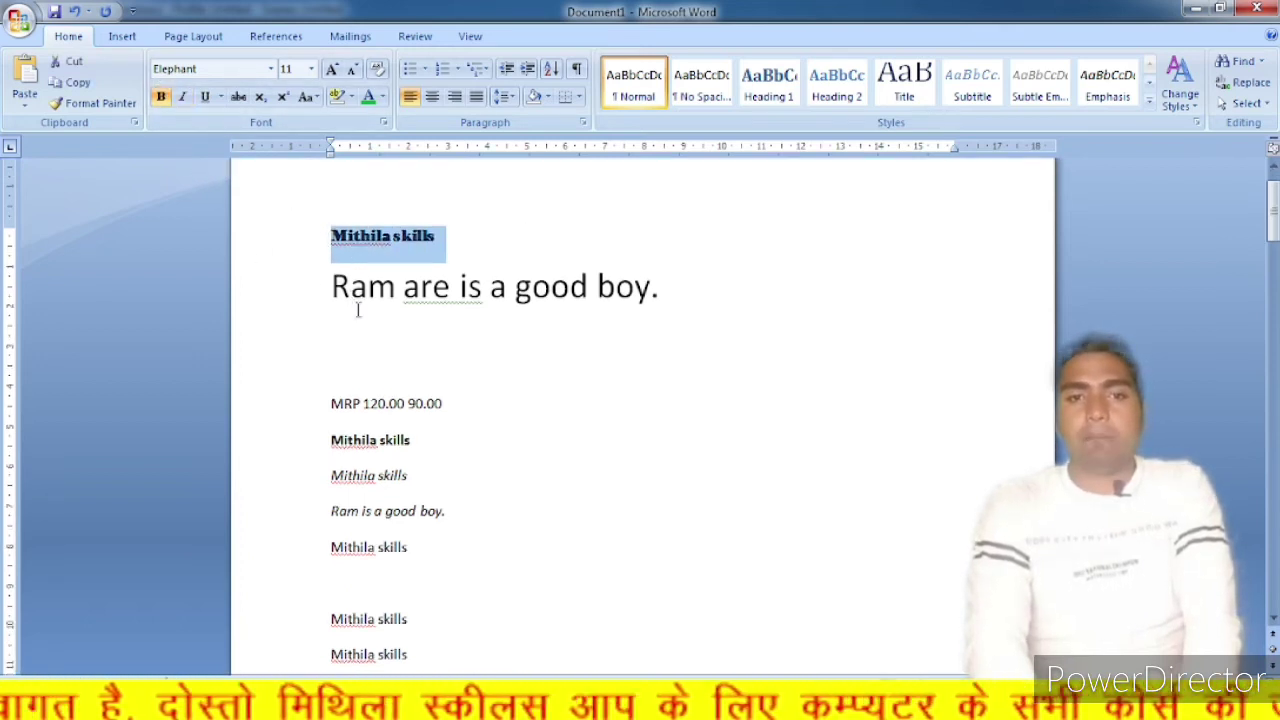
{"action": "left_click", "coordinate": [398, 416]}
{"action": "left_click_drag", "start_coordinate": [455, 414], "coordinate": [330, 415]}
{"action": "scroll", "coordinate": [282, 360], "scroll_direction": "up", "scroll_amount": 3}
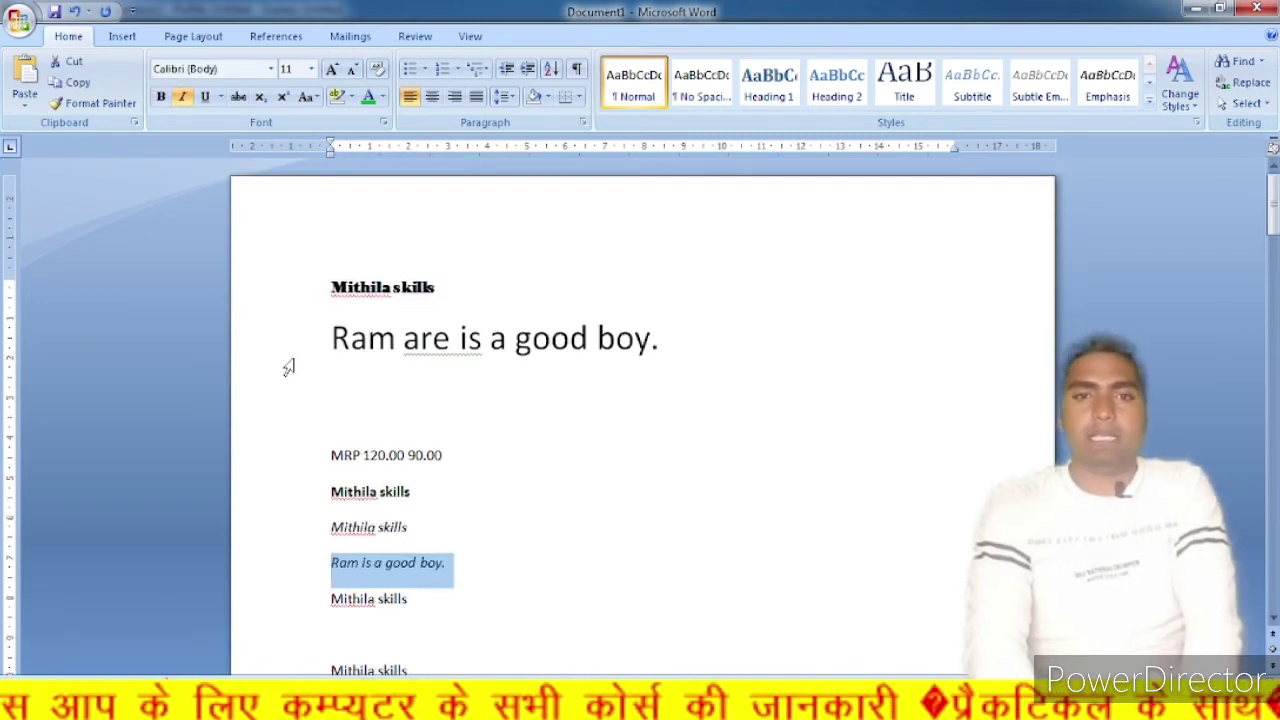
{"action": "left_click", "coordinate": [337, 338]}
{"action": "scroll", "coordinate": [340, 385], "scroll_direction": "down", "scroll_amount": 2}
{"action": "scroll", "coordinate": [349, 397], "scroll_direction": "down", "scroll_amount": 1}
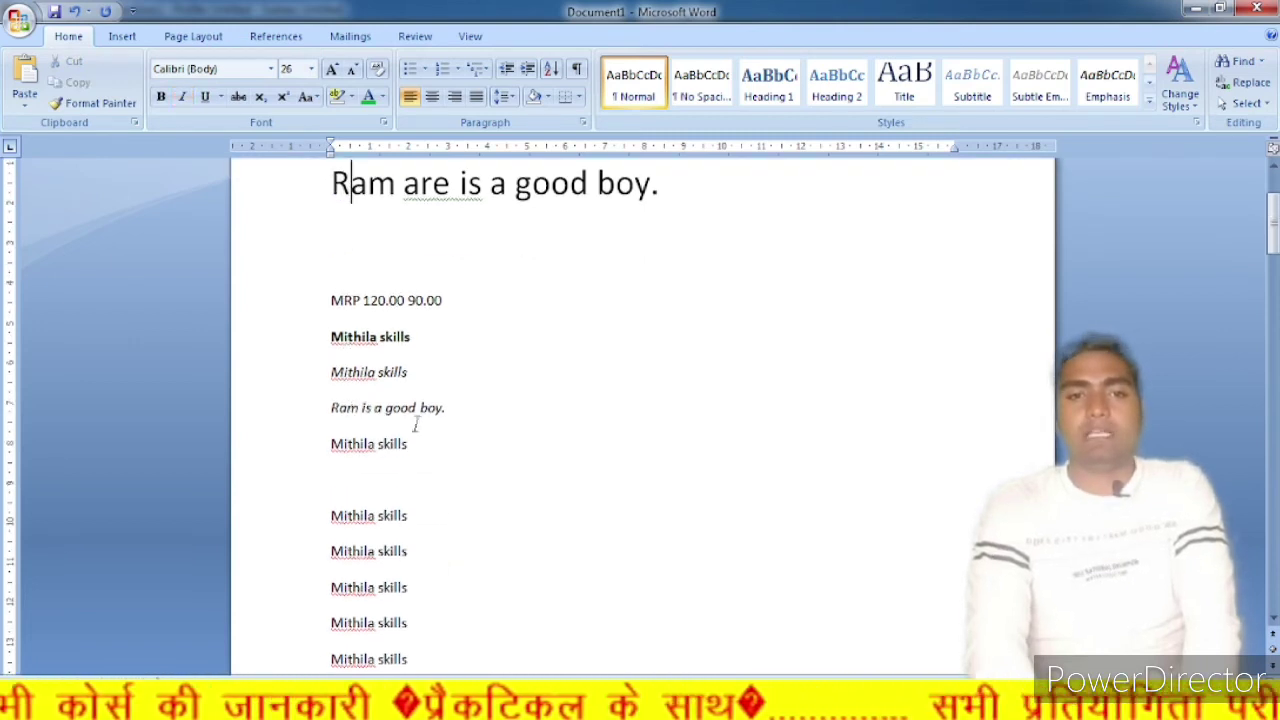
{"action": "left_click_drag", "start_coordinate": [412, 443], "coordinate": [365, 452]}
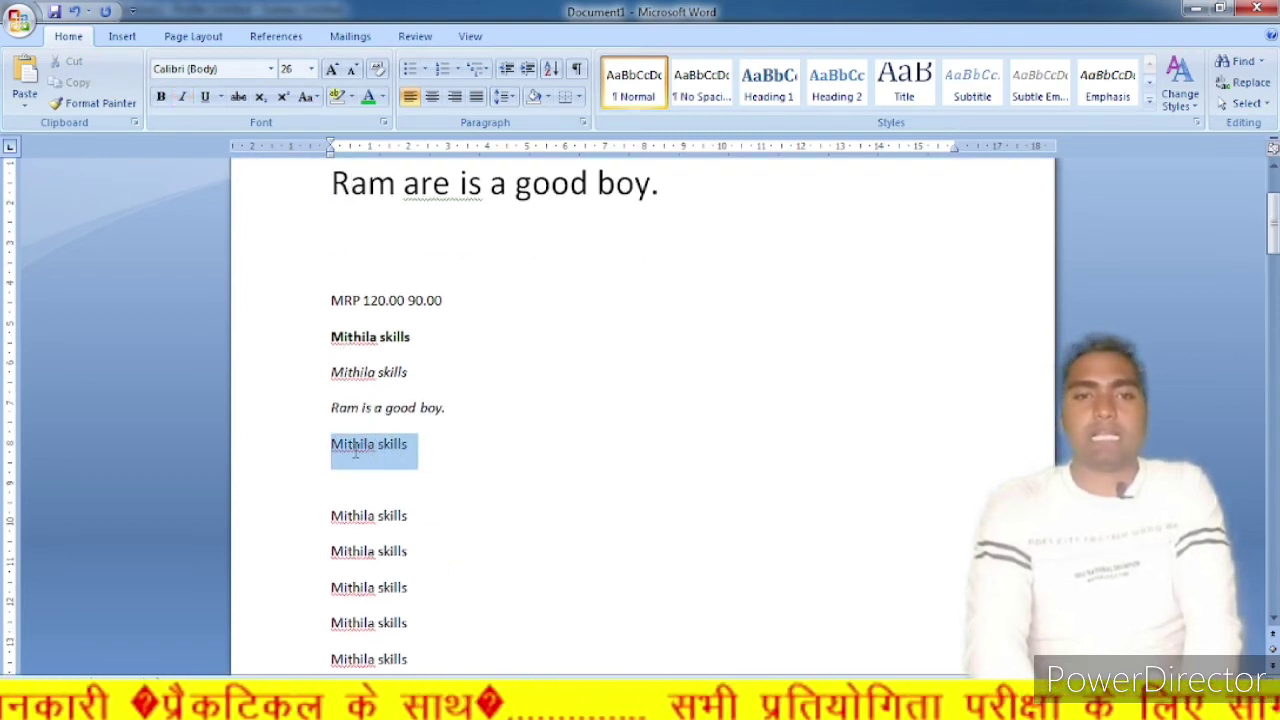
{"action": "left_click", "coordinate": [271, 69]}
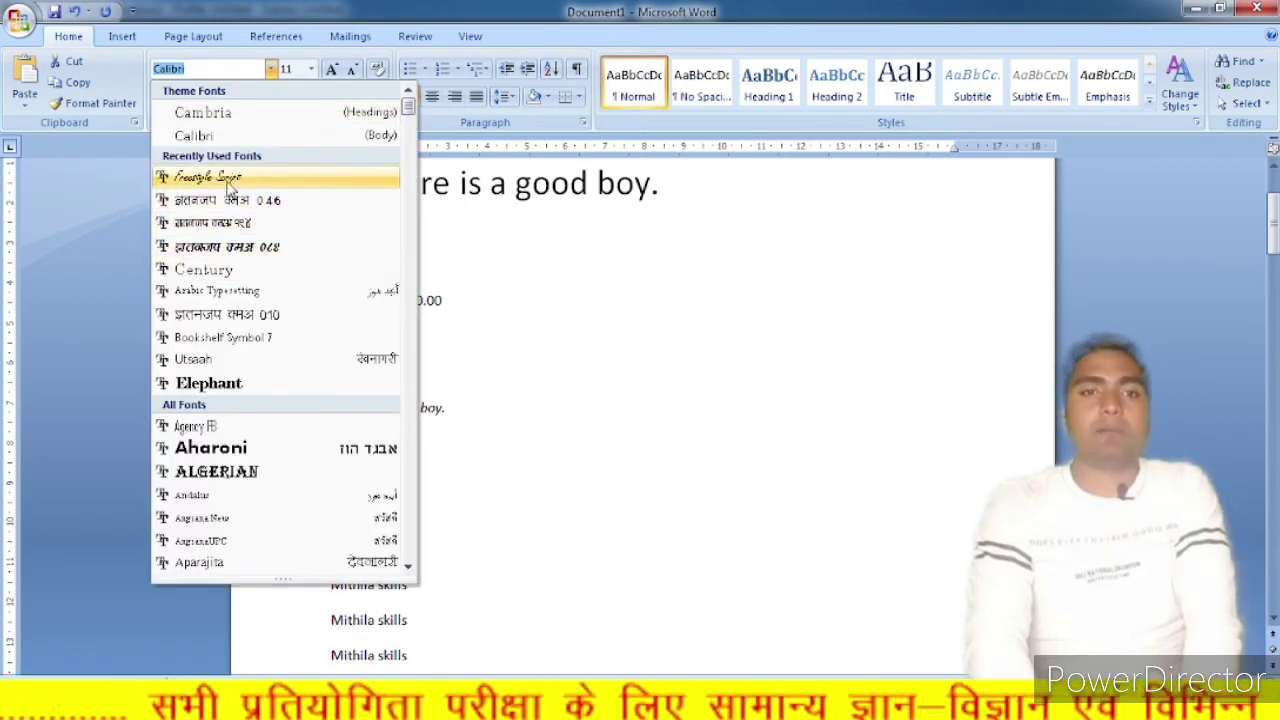
{"action": "left_click", "coordinate": [475, 290]}
Copy the top "Mithila skills" line's formatting onto "Ram are is a good boy.", the MRP line and the "Mithila skills" line below it with Format Painter
{"action": "scroll", "coordinate": [474, 280], "scroll_direction": "up", "scroll_amount": 3}
{"action": "left_click", "coordinate": [430, 288]}
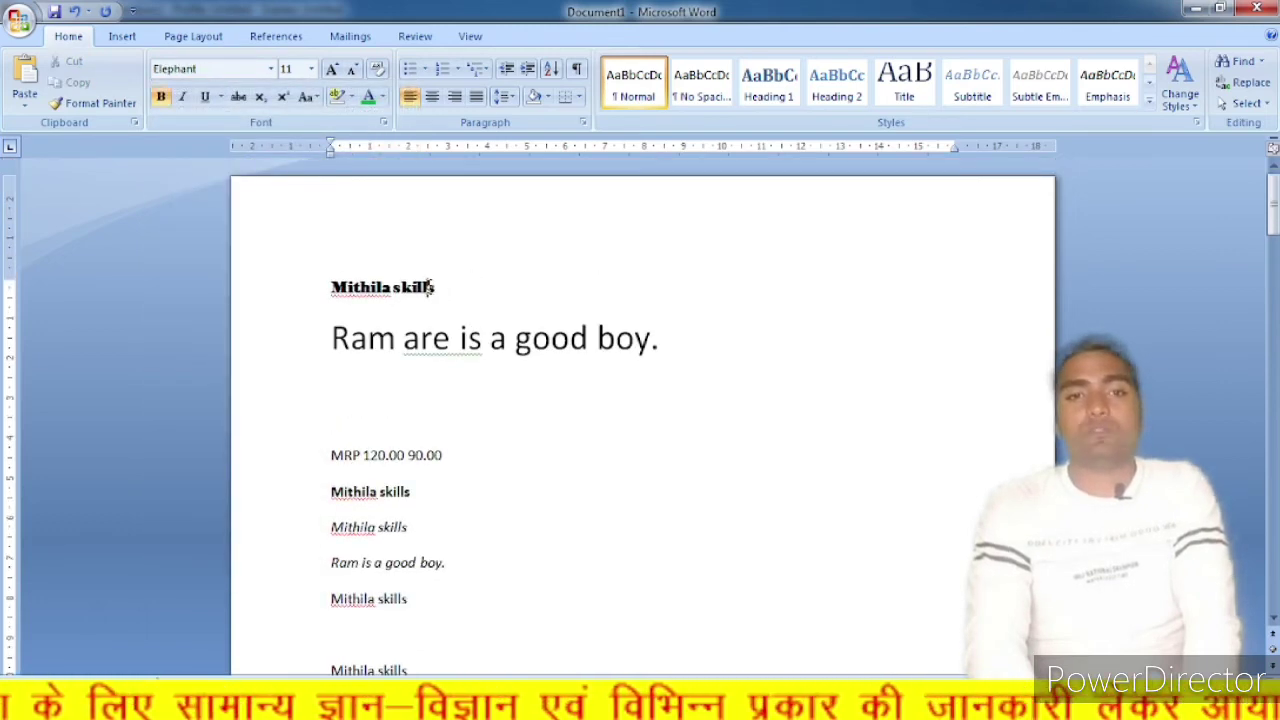
{"action": "left_click_drag", "start_coordinate": [434, 288], "coordinate": [370, 286]}
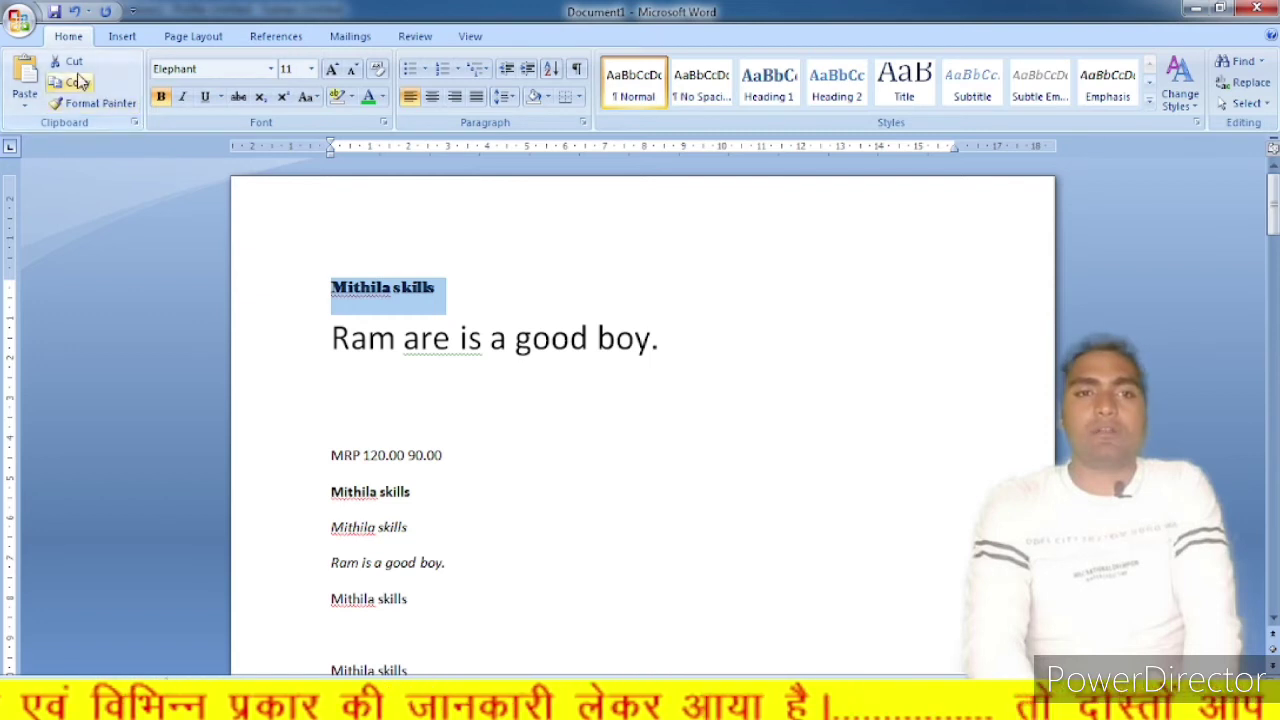
{"action": "left_click", "coordinate": [80, 84]}
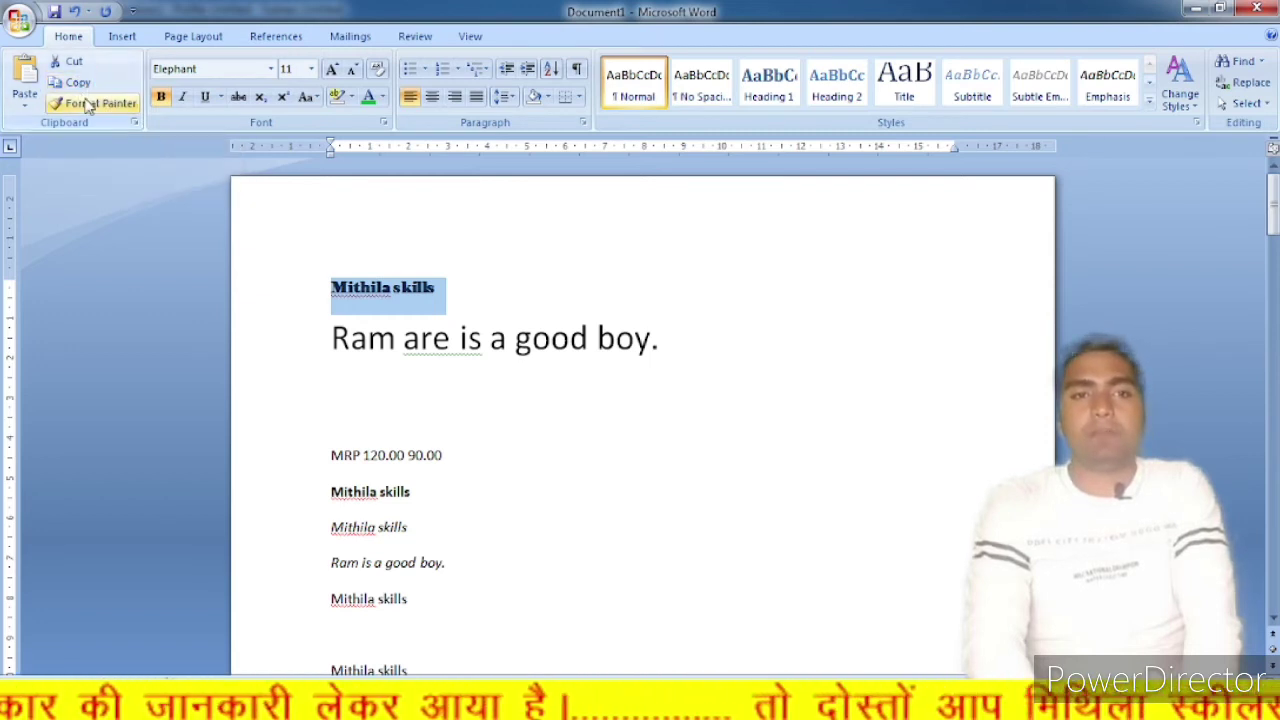
{"action": "left_click", "coordinate": [89, 104]}
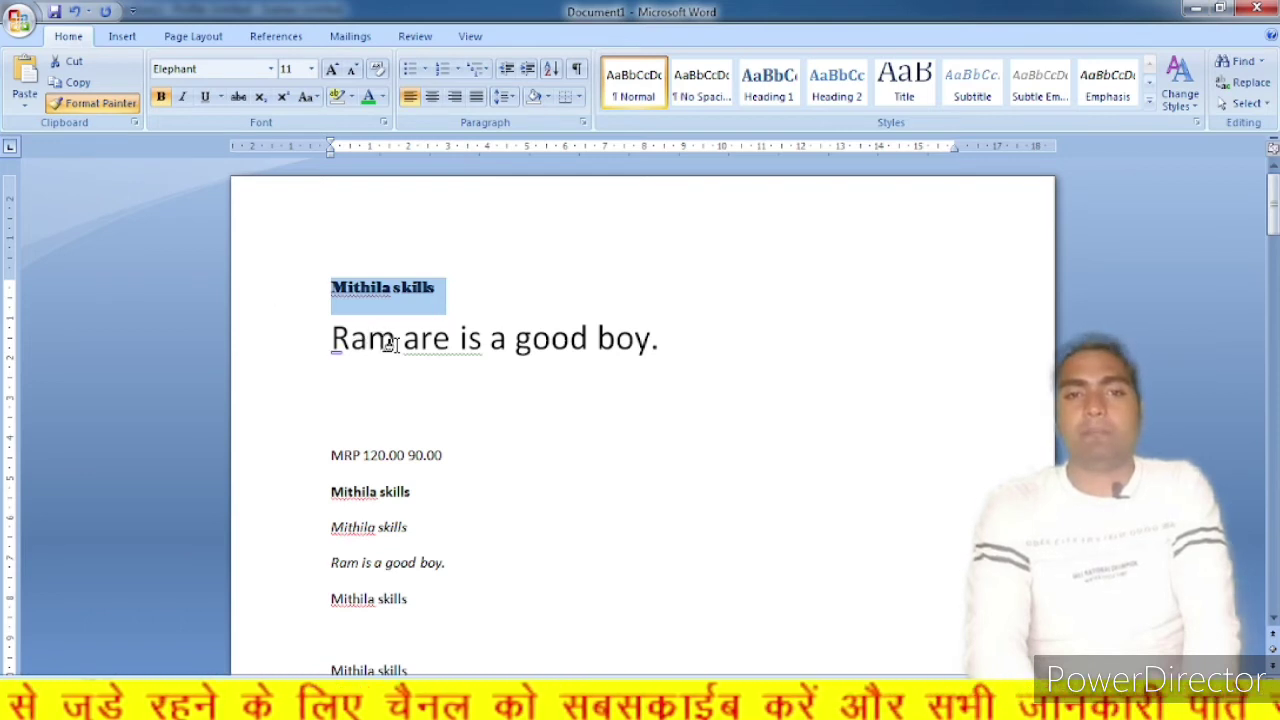
{"action": "scroll", "coordinate": [393, 346], "scroll_direction": "down", "scroll_amount": 1}
{"action": "scroll", "coordinate": [393, 346], "scroll_direction": "down", "scroll_amount": 1}
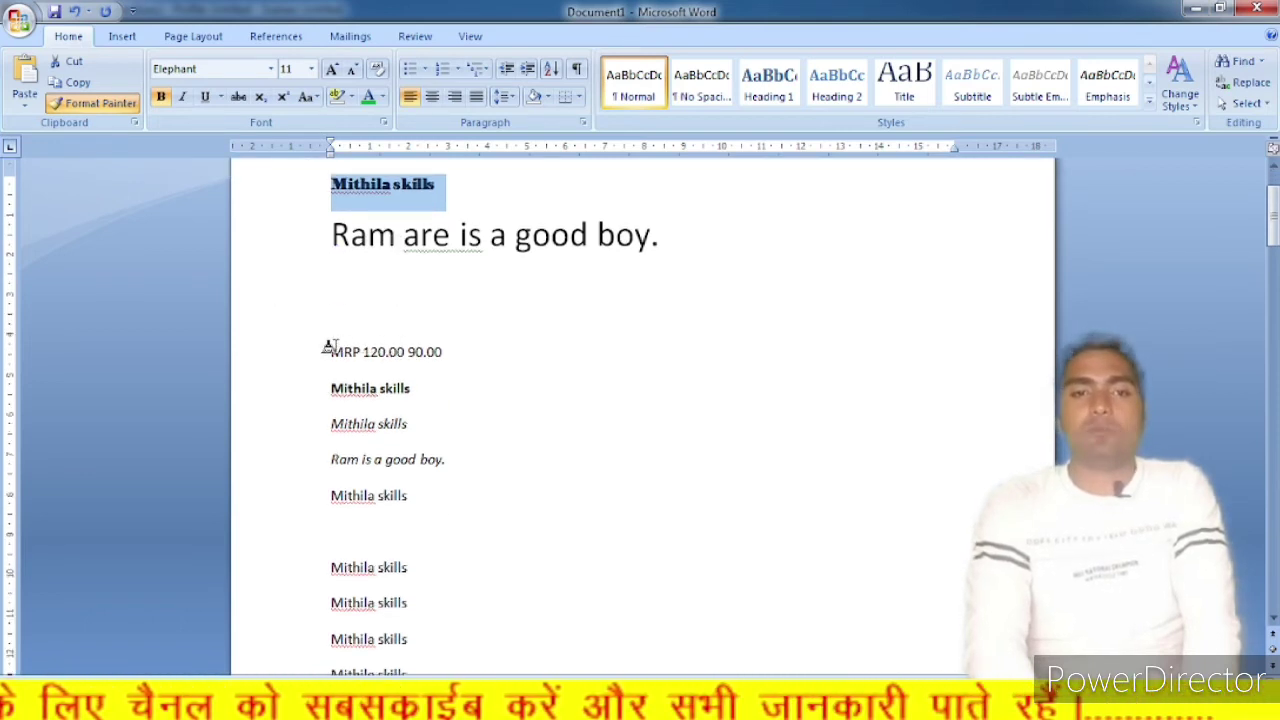
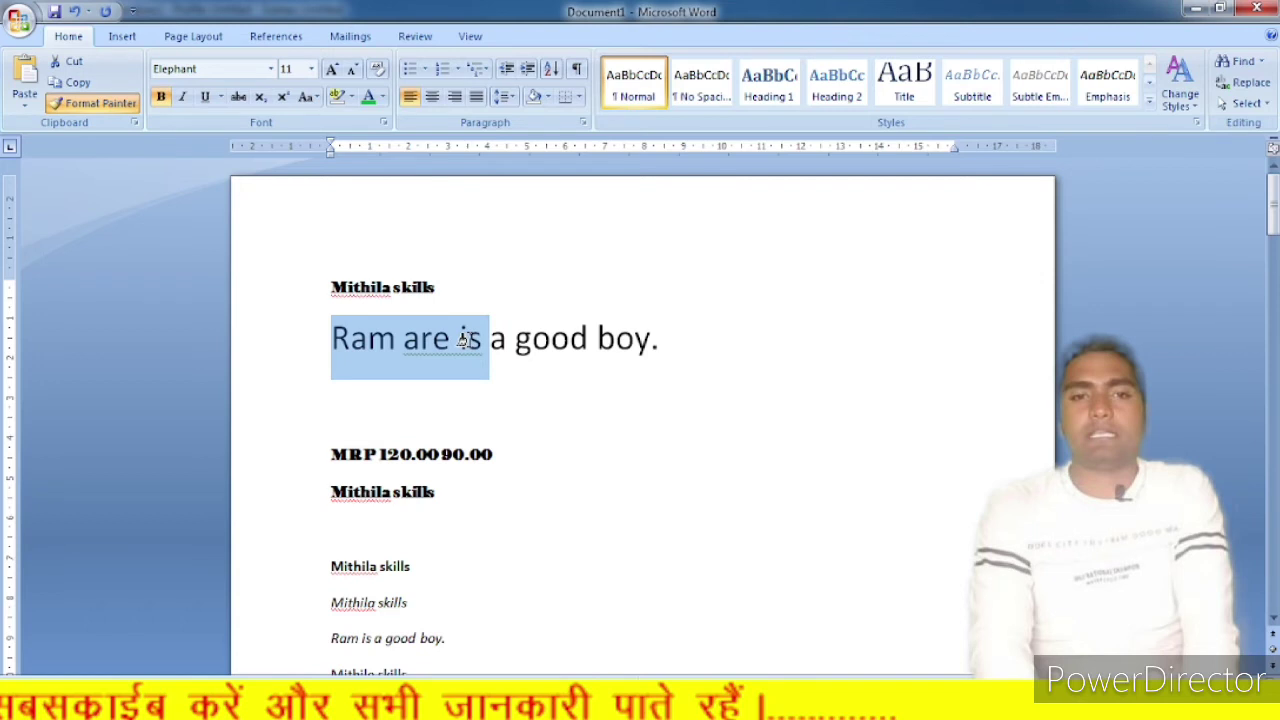
{"action": "left_click_drag", "start_coordinate": [463, 340], "coordinate": [658, 340]}
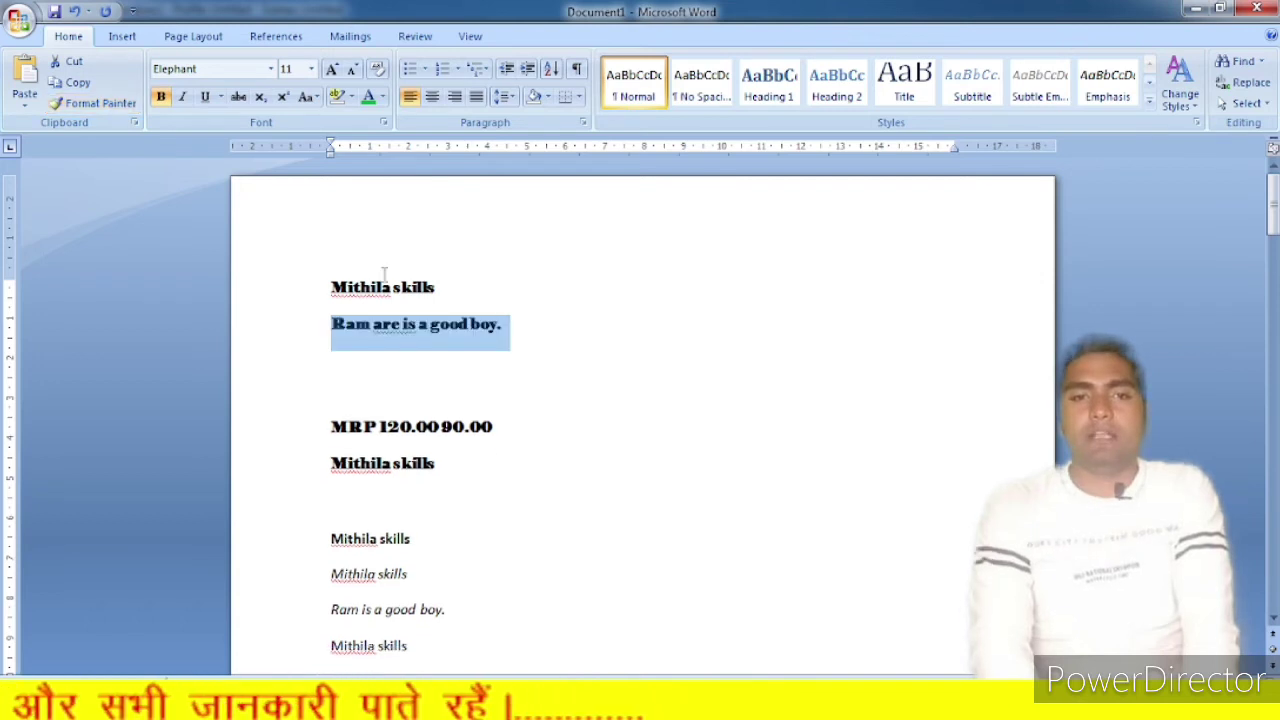
{"action": "left_click", "coordinate": [433, 334]}
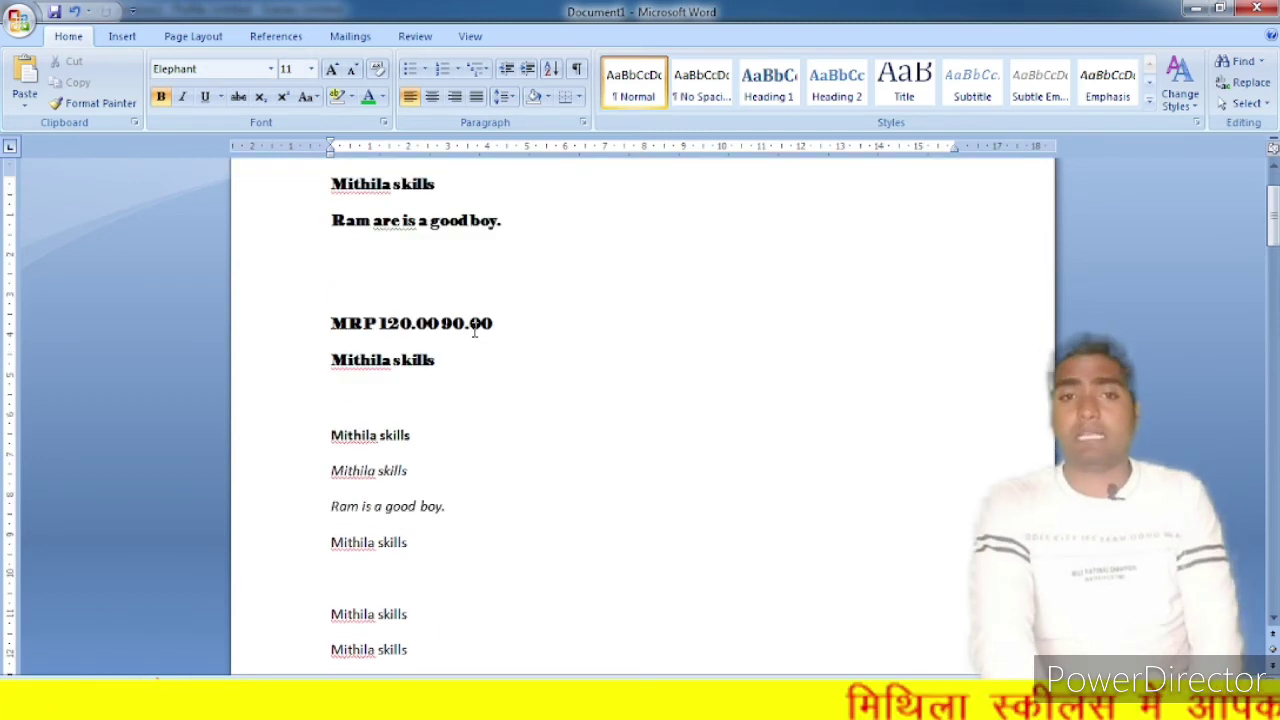
{"action": "left_click", "coordinate": [474, 332]}
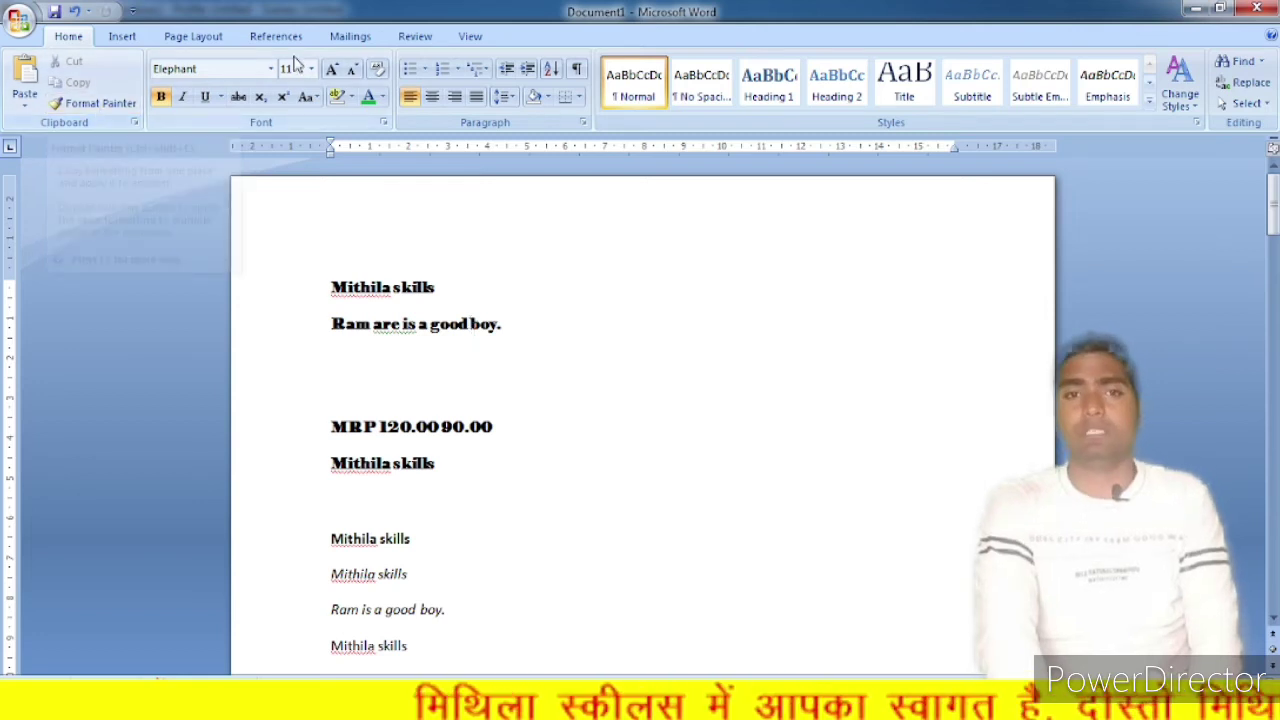
Clear all formatting from the lines at the start of the document, through the "Mithila skills" line below "Ram is a good boy."
{"action": "left_click_drag", "start_coordinate": [331, 287], "coordinate": [520, 640]}
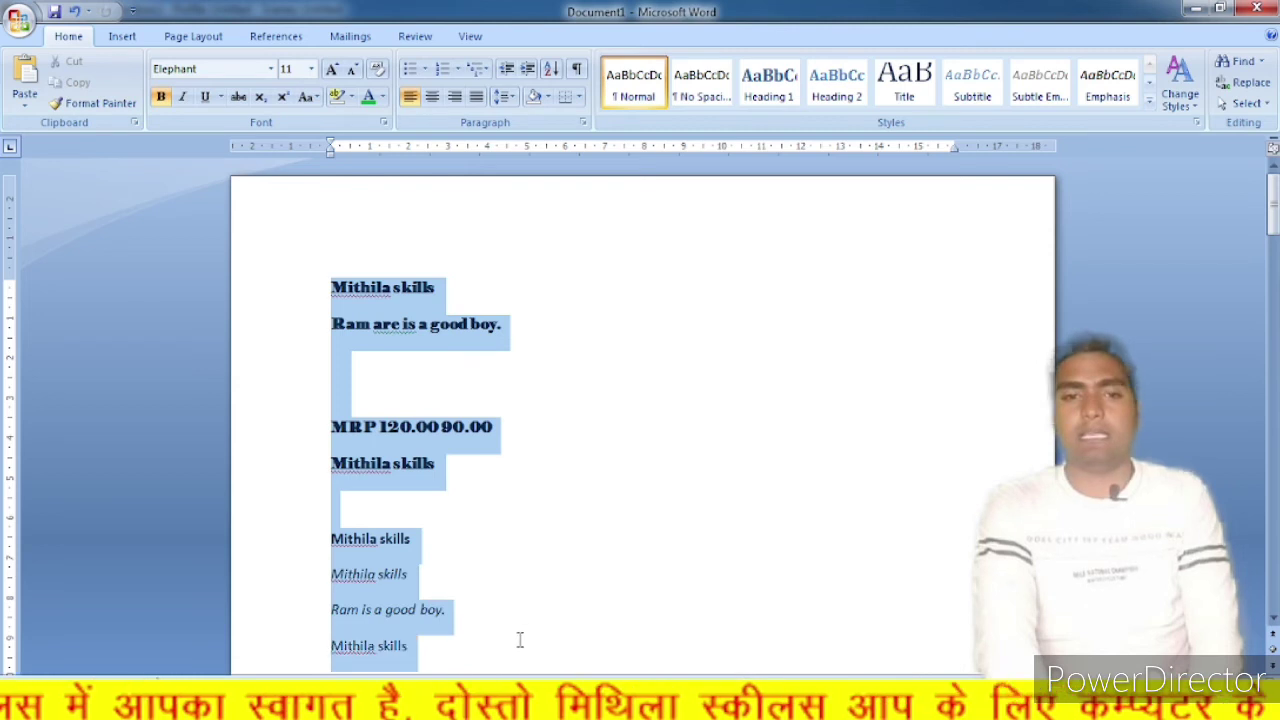
{"action": "left_click", "coordinate": [377, 68]}
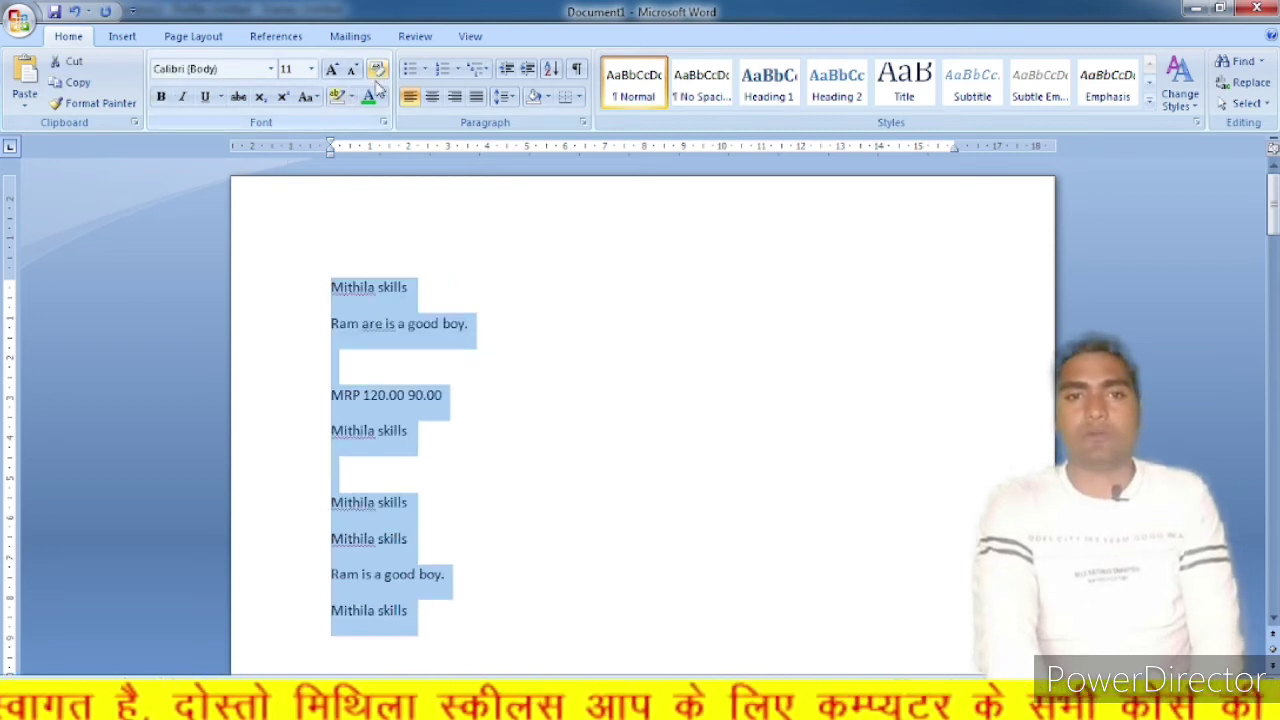
{"action": "left_click", "coordinate": [393, 378]}
{"action": "scroll", "coordinate": [393, 378], "scroll_direction": "down", "scroll_amount": 3}
{"action": "scroll", "coordinate": [397, 371], "scroll_direction": "up", "scroll_amount": 3}
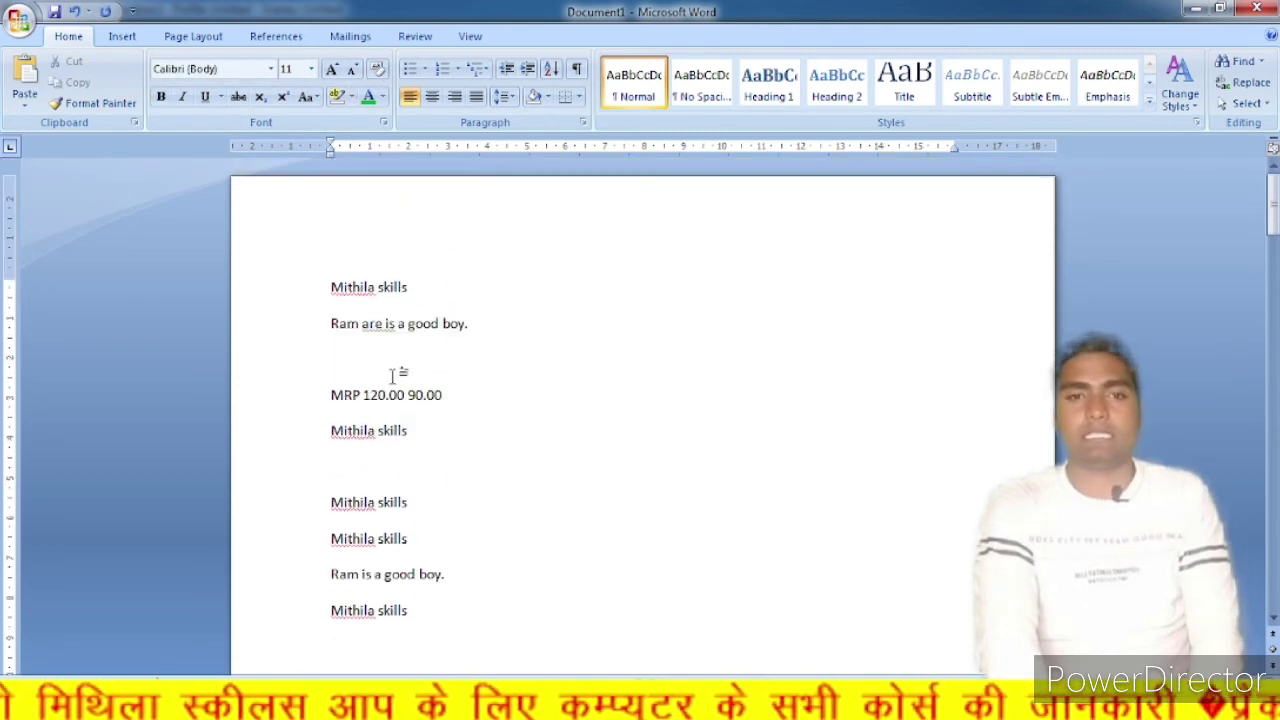
{"action": "left_click_drag", "start_coordinate": [332, 287], "coordinate": [460, 604]}
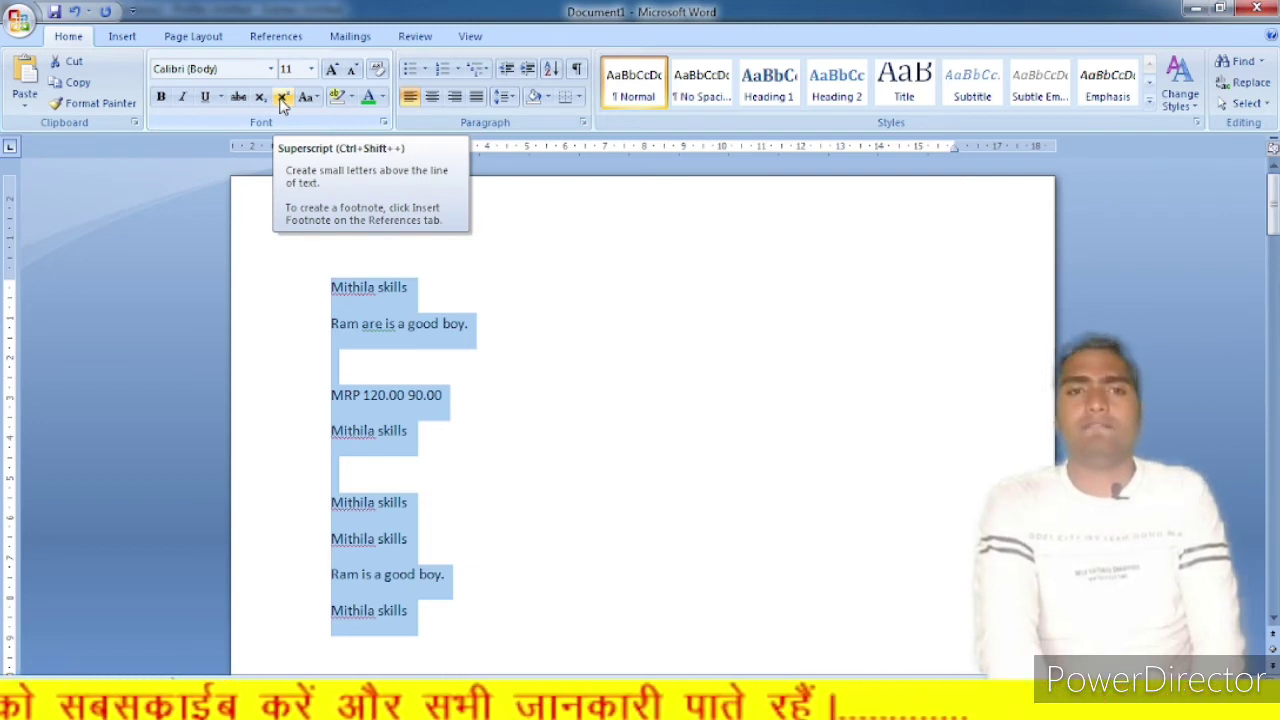
{"action": "left_click", "coordinate": [394, 303]}
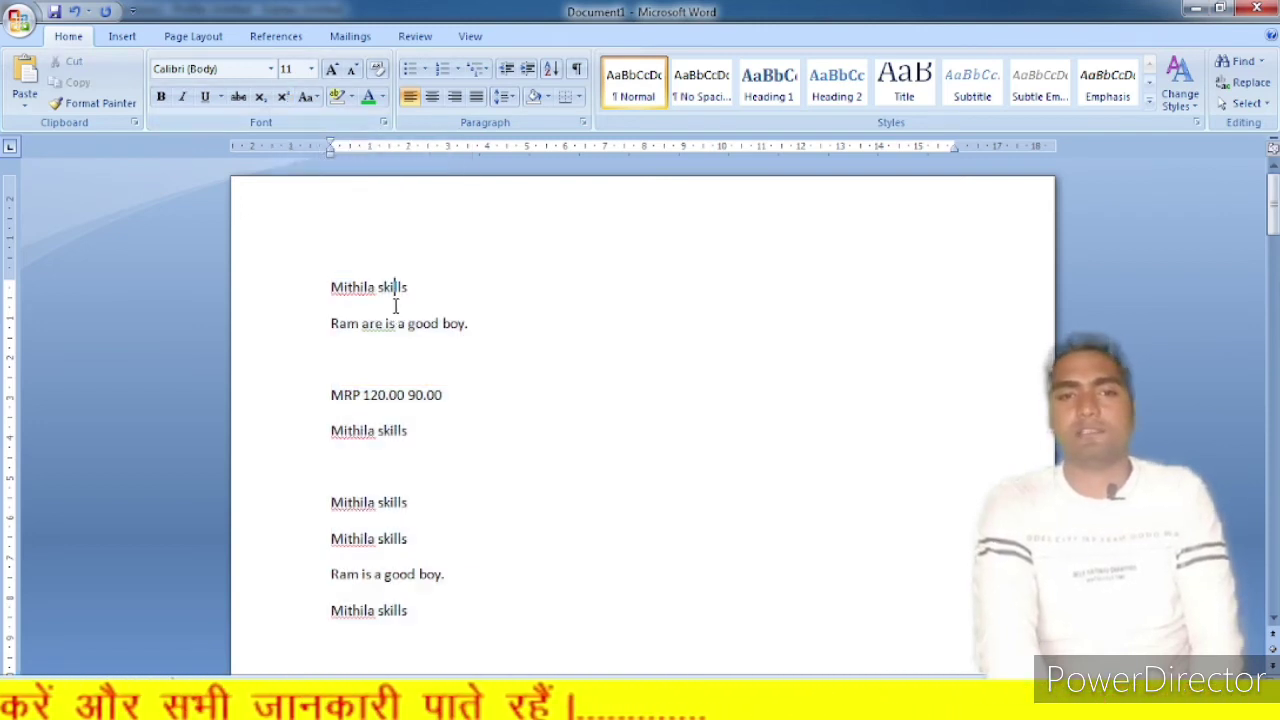
{"action": "scroll", "coordinate": [417, 334], "scroll_direction": "down", "scroll_amount": 8}
{"action": "scroll", "coordinate": [419, 341], "scroll_direction": "up", "scroll_amount": 8}
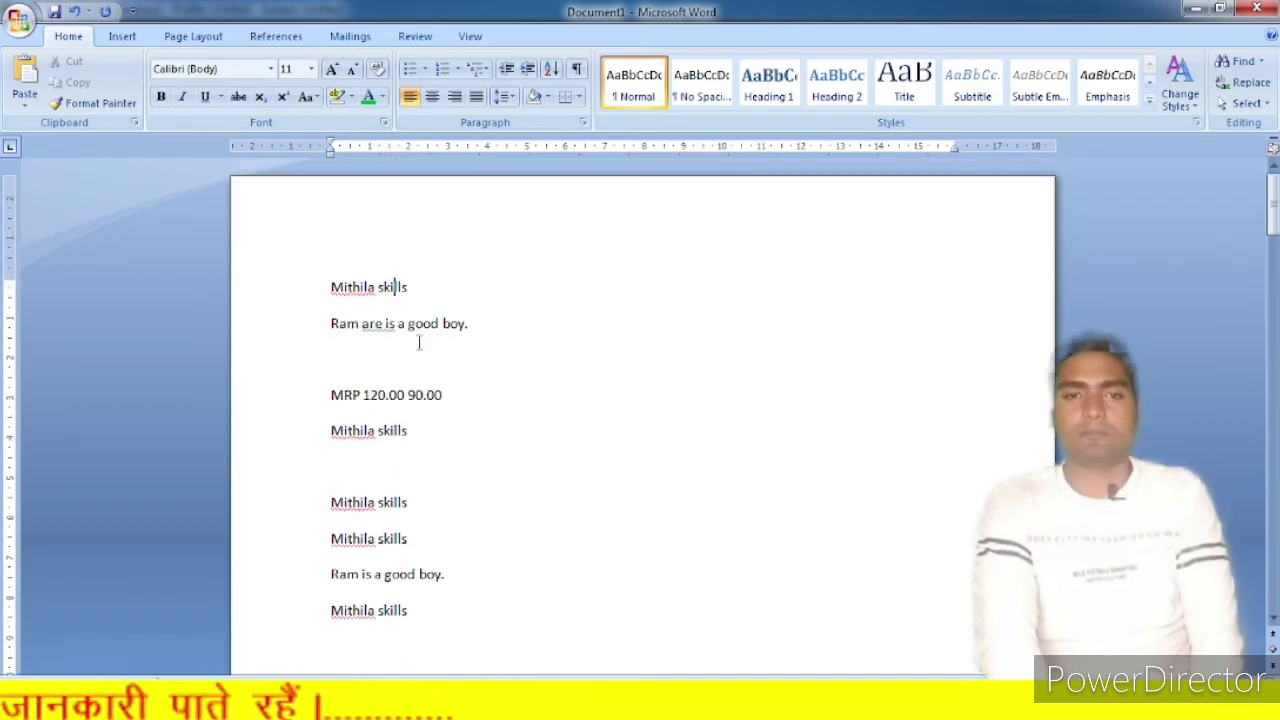
{"action": "left_click_drag", "start_coordinate": [286, 294], "coordinate": [340, 677]}
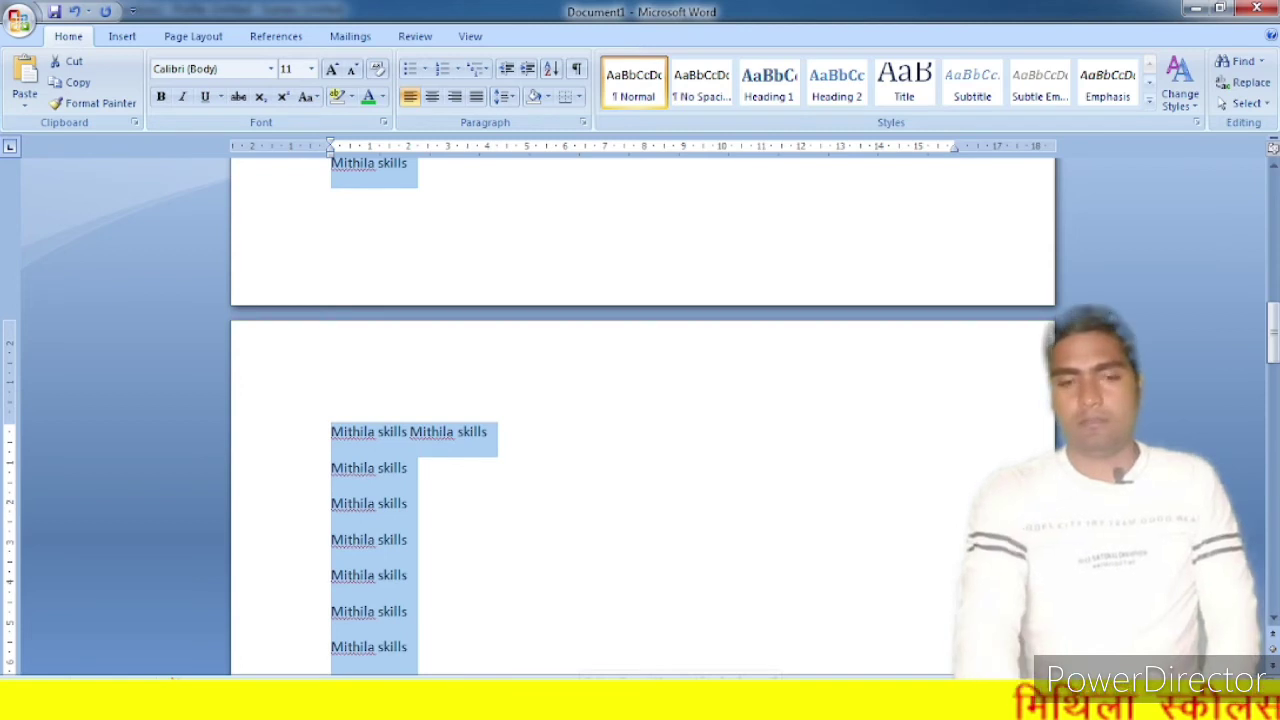
{"action": "left_click", "coordinate": [671, 629]}
{"action": "scroll", "coordinate": [571, 526], "scroll_direction": "up", "scroll_amount": 10}
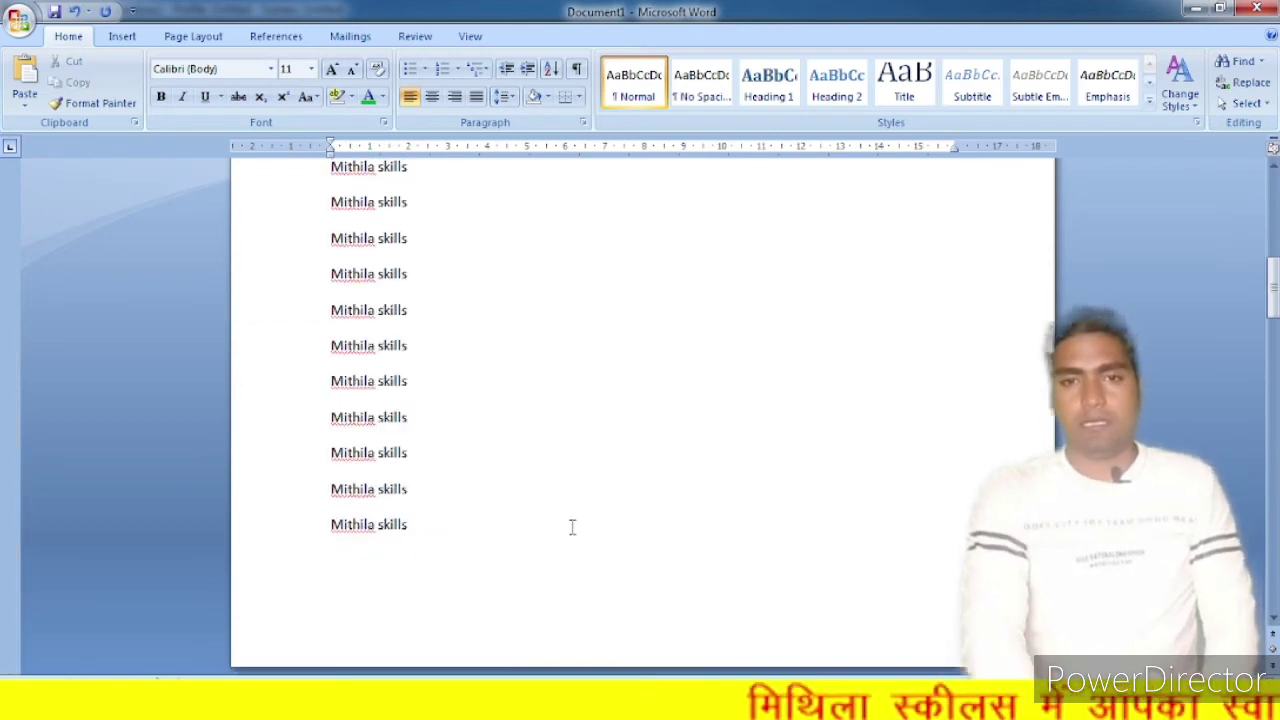
{"action": "scroll", "coordinate": [571, 526], "scroll_direction": "up", "scroll_amount": 1}
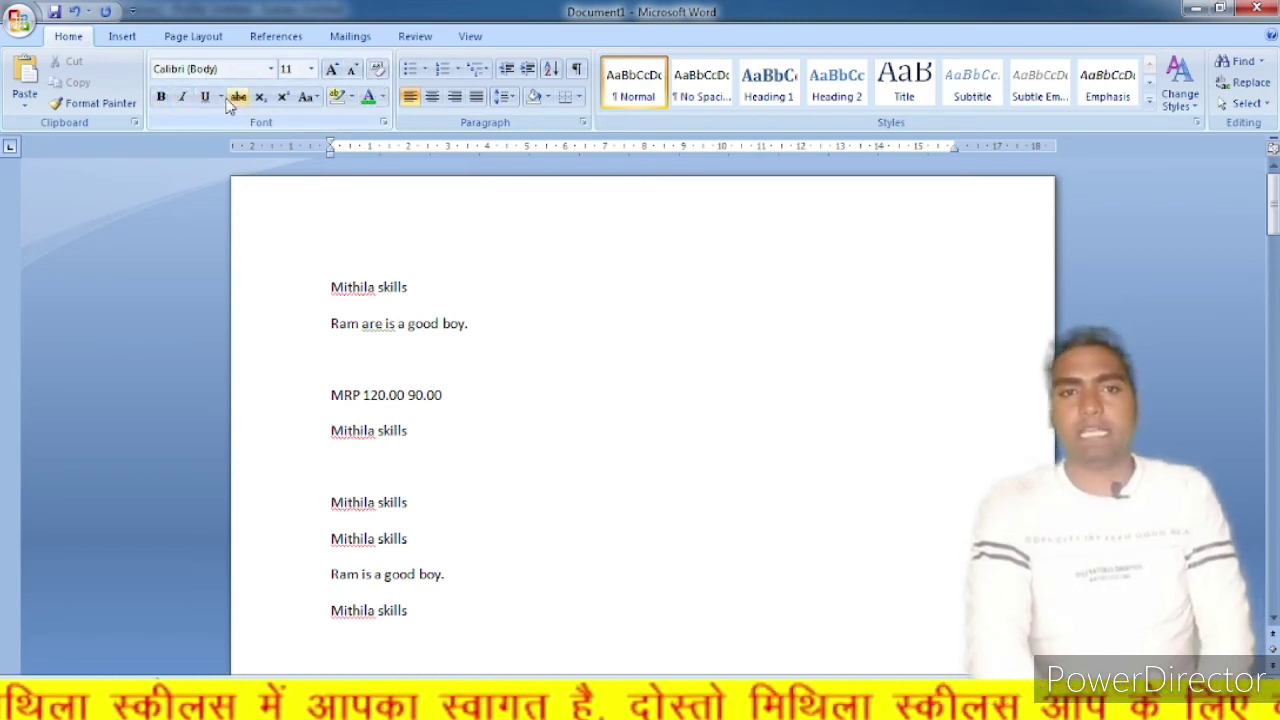
{"action": "left_click", "coordinate": [284, 97]}
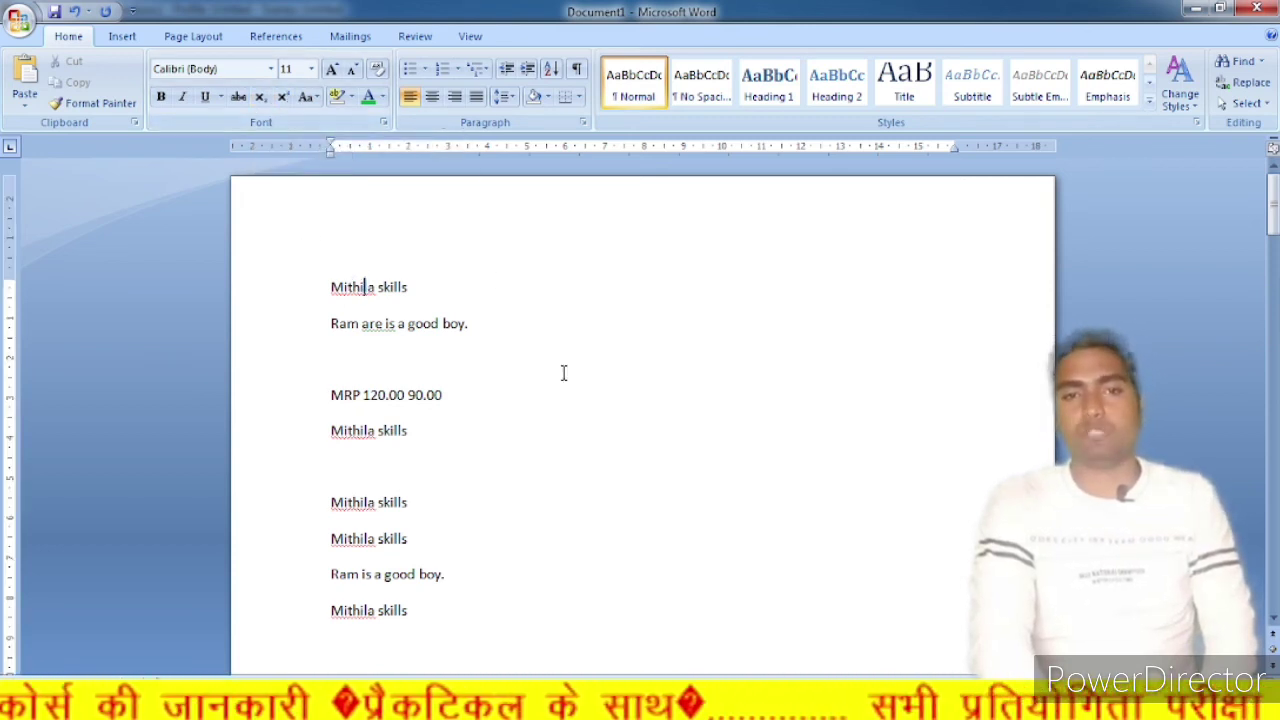
Select the entire document and delete all of its text
{"action": "left_click", "coordinate": [1244, 103]}
{"action": "left_click", "coordinate": [1208, 124]}
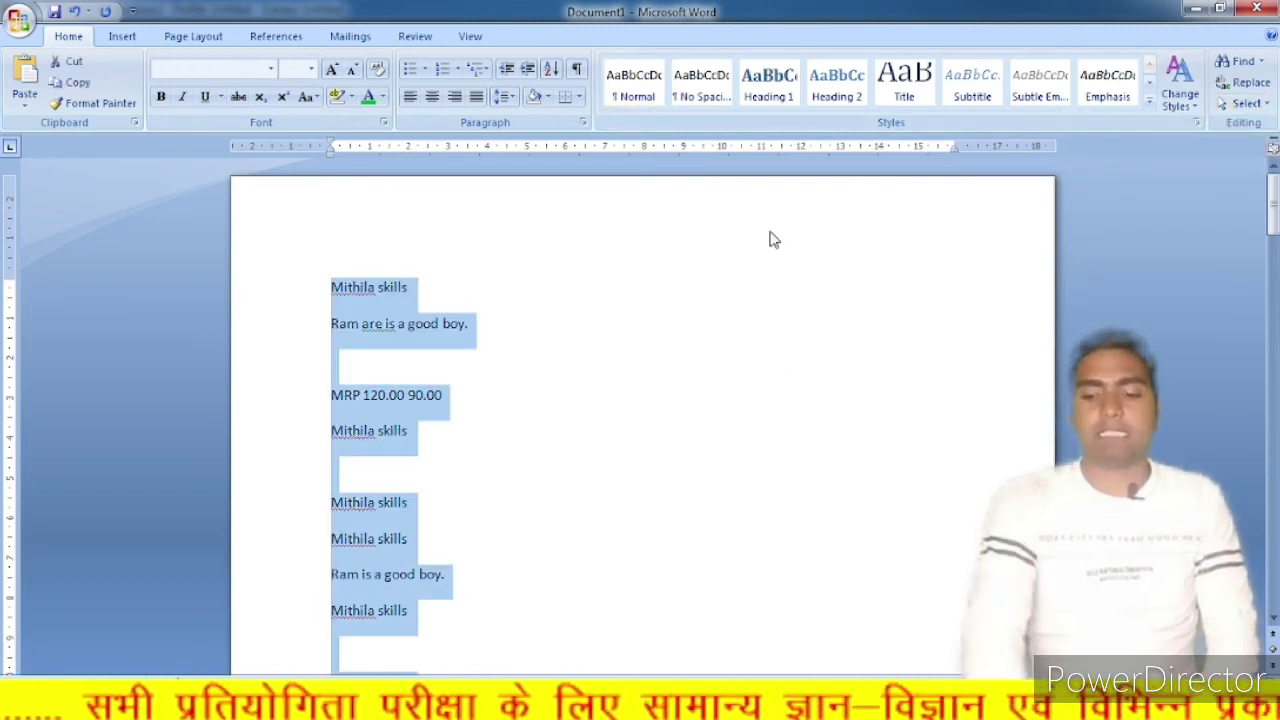
{"action": "key", "text": "Delete"}
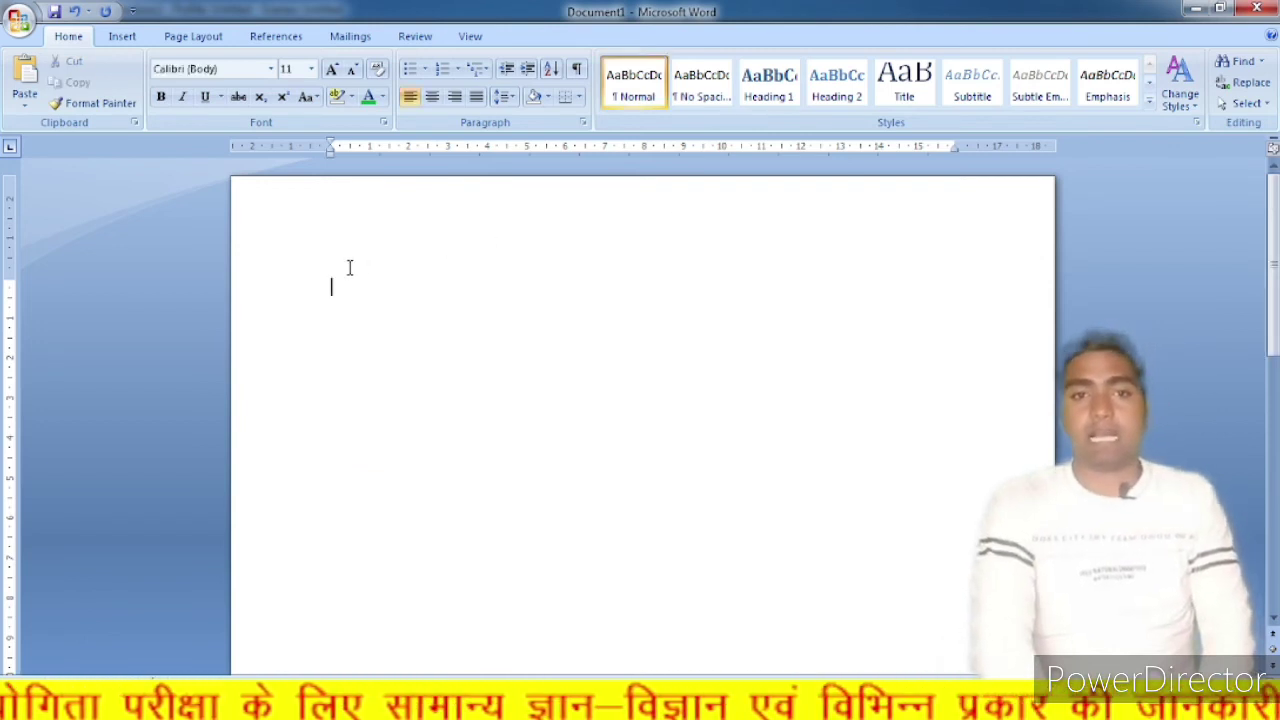
Increase the font size to 26 for new text on the empty page
{"action": "left_click", "coordinate": [331, 68]}
{"action": "left_click", "coordinate": [331, 68]}
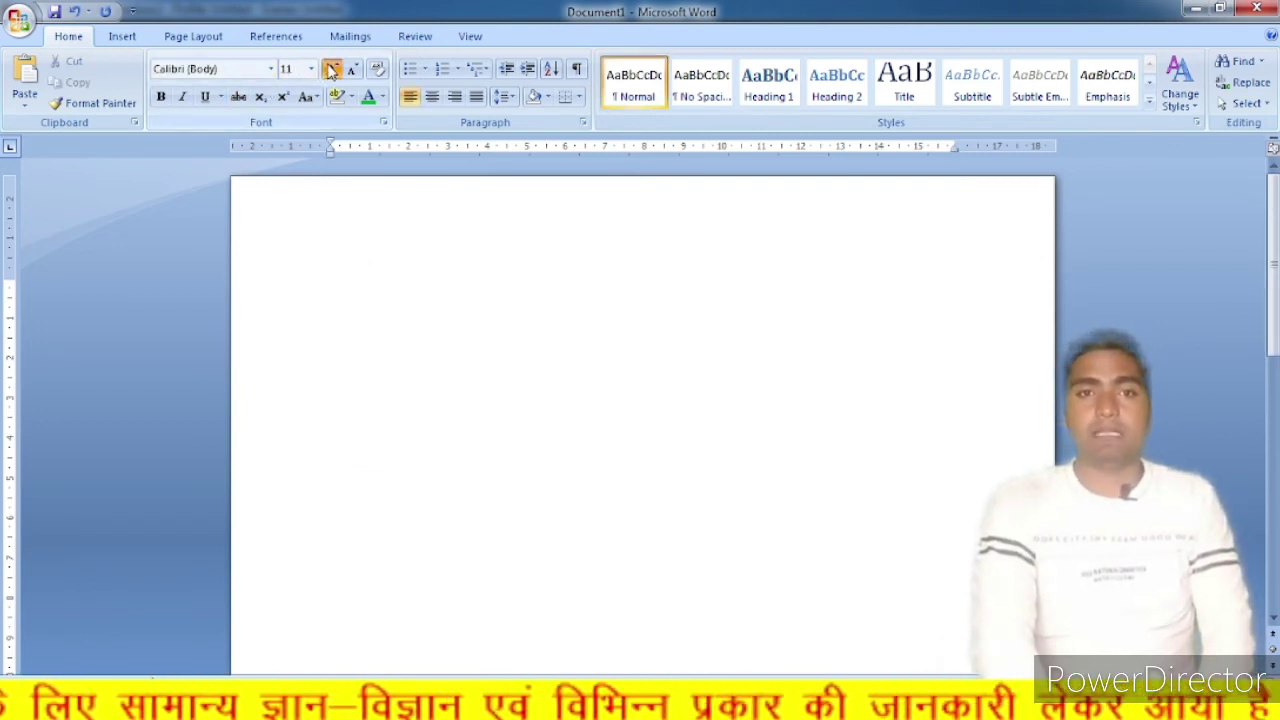
{"action": "left_click", "coordinate": [331, 68]}
{"action": "left_click", "coordinate": [331, 68]}
{"action": "left_click", "coordinate": [331, 68]}
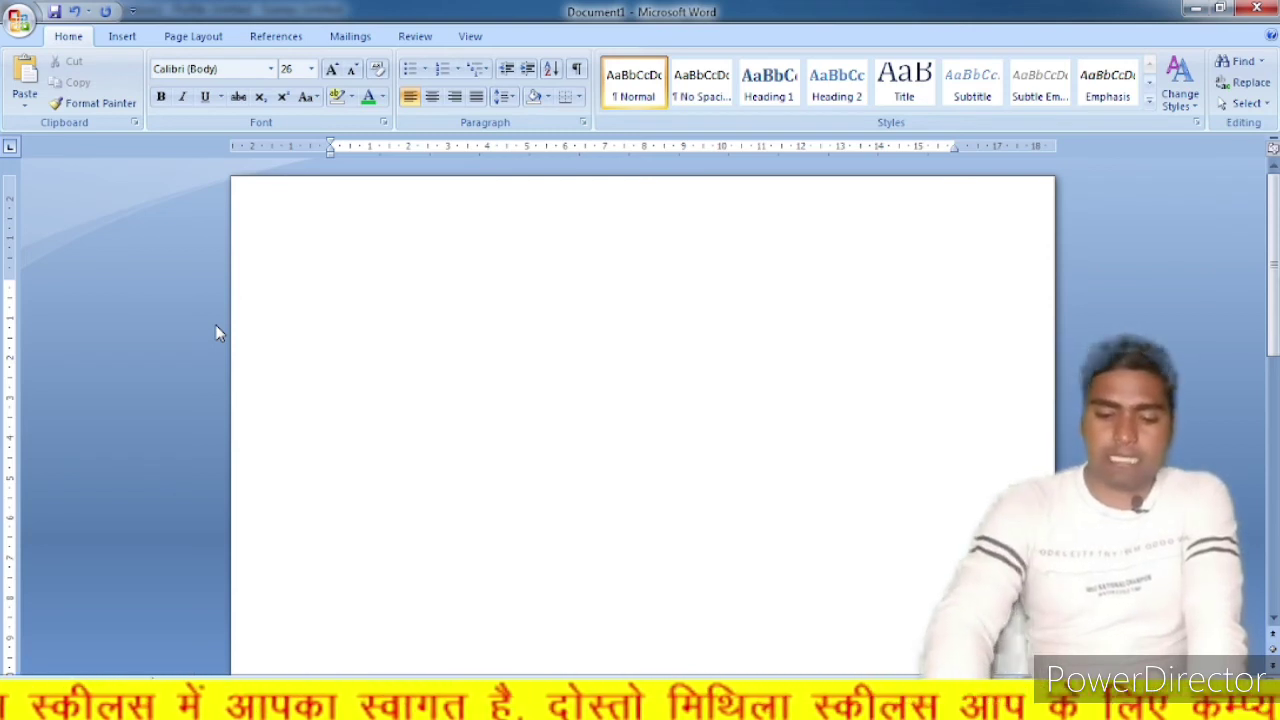
Enter the formula (a+b)2=a2+b2+2ab on the first line of the empty page
{"action": "type", "text": "(a"}
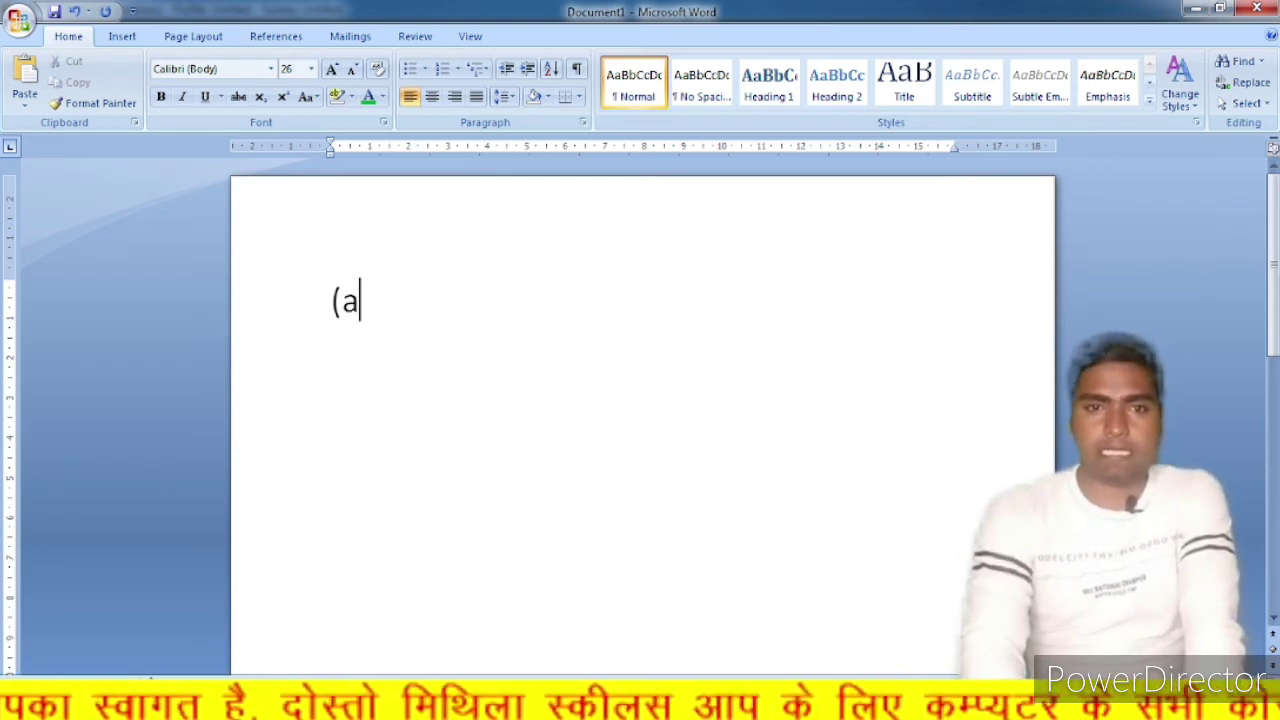
{"action": "type", "text": "+"}
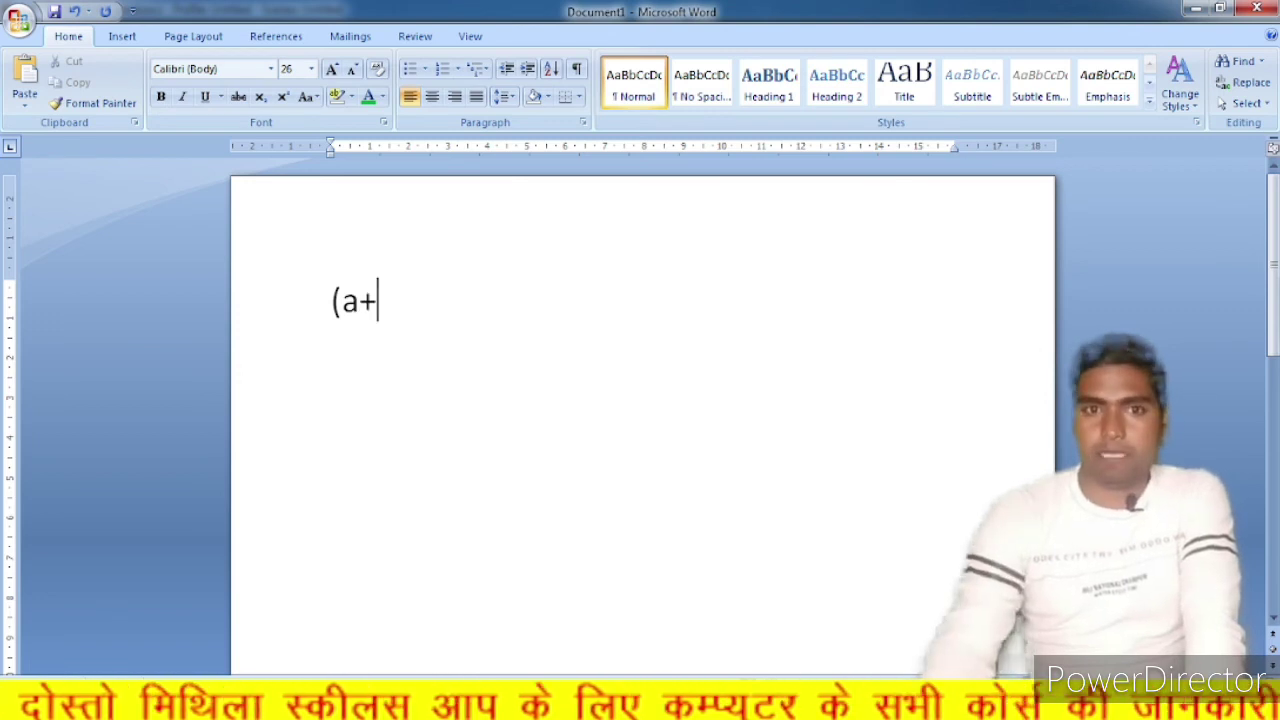
{"action": "type", "text": "b)"}
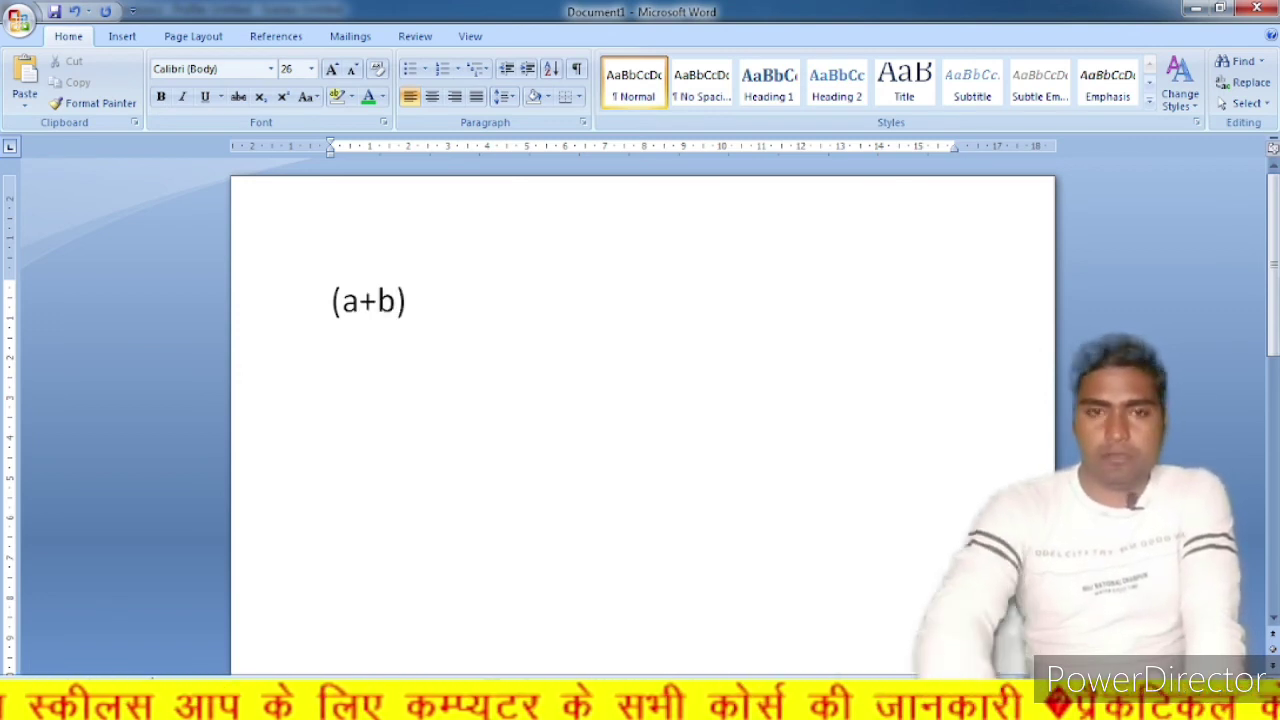
{"action": "type", "text": "2"}
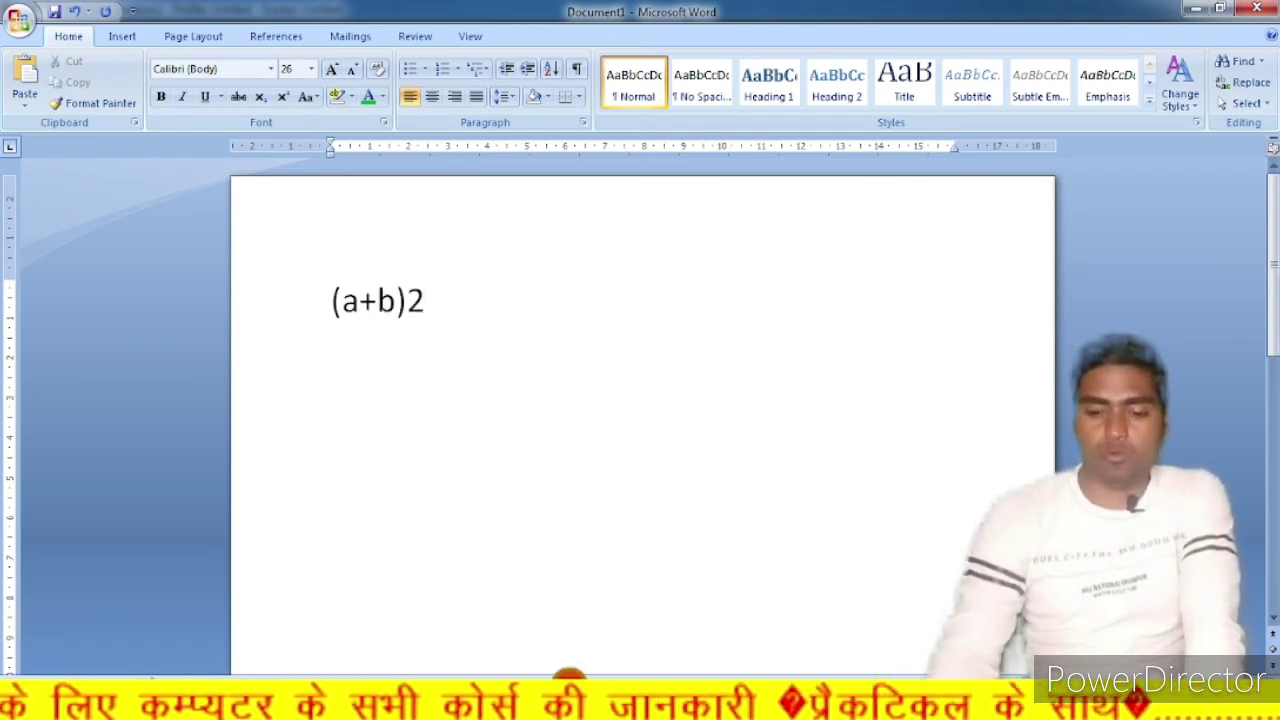
{"action": "type", "text": "="}
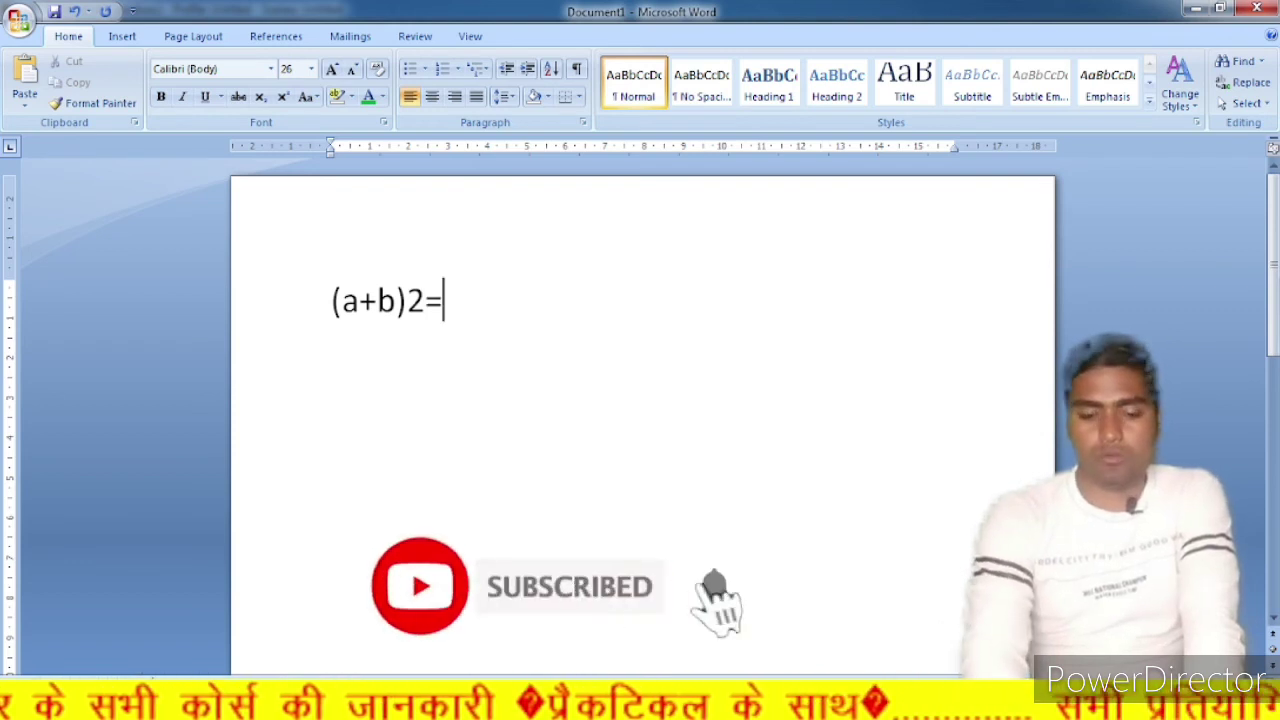
{"action": "type", "text": "a2+"}
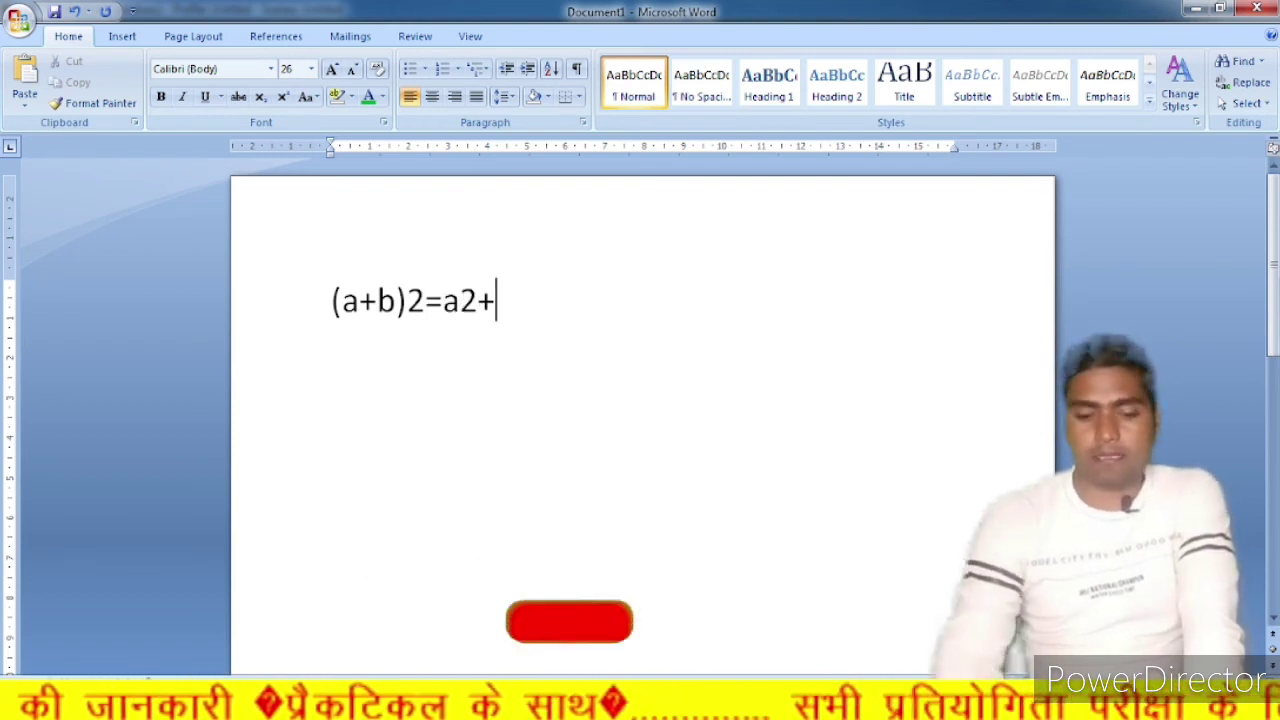
{"action": "type", "text": "b2+"}
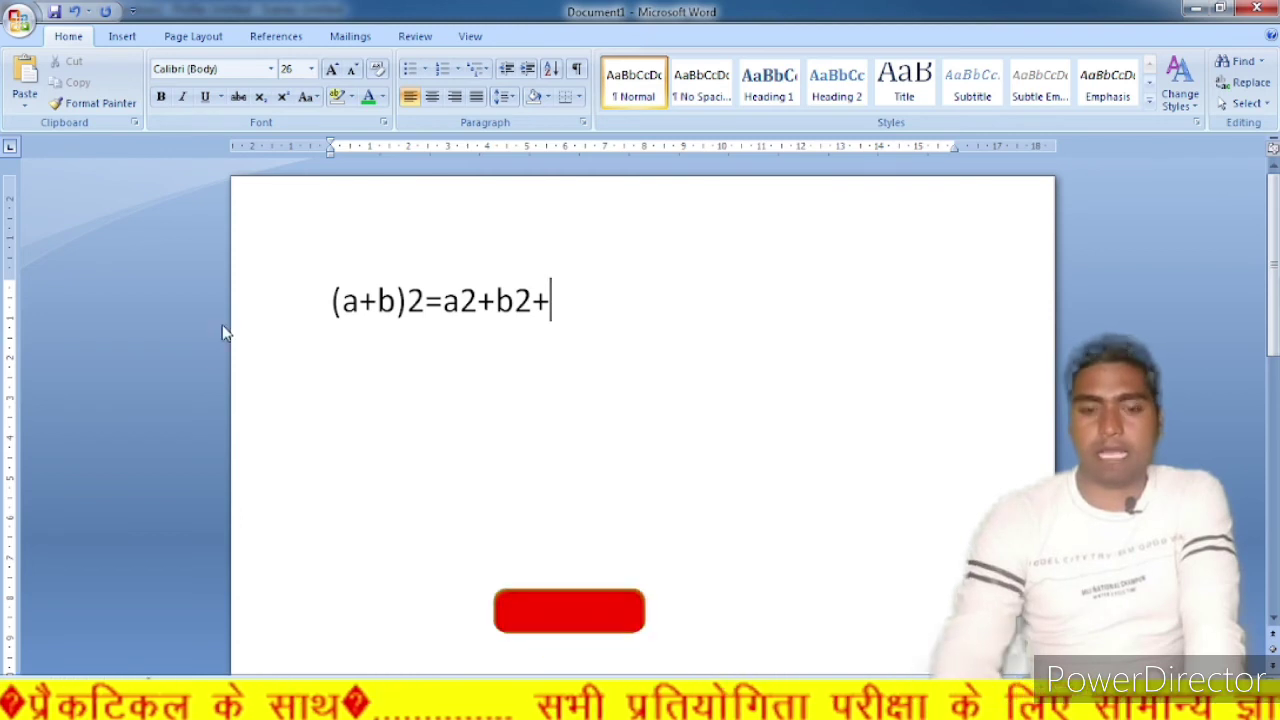
{"action": "type", "text": "2ab"}
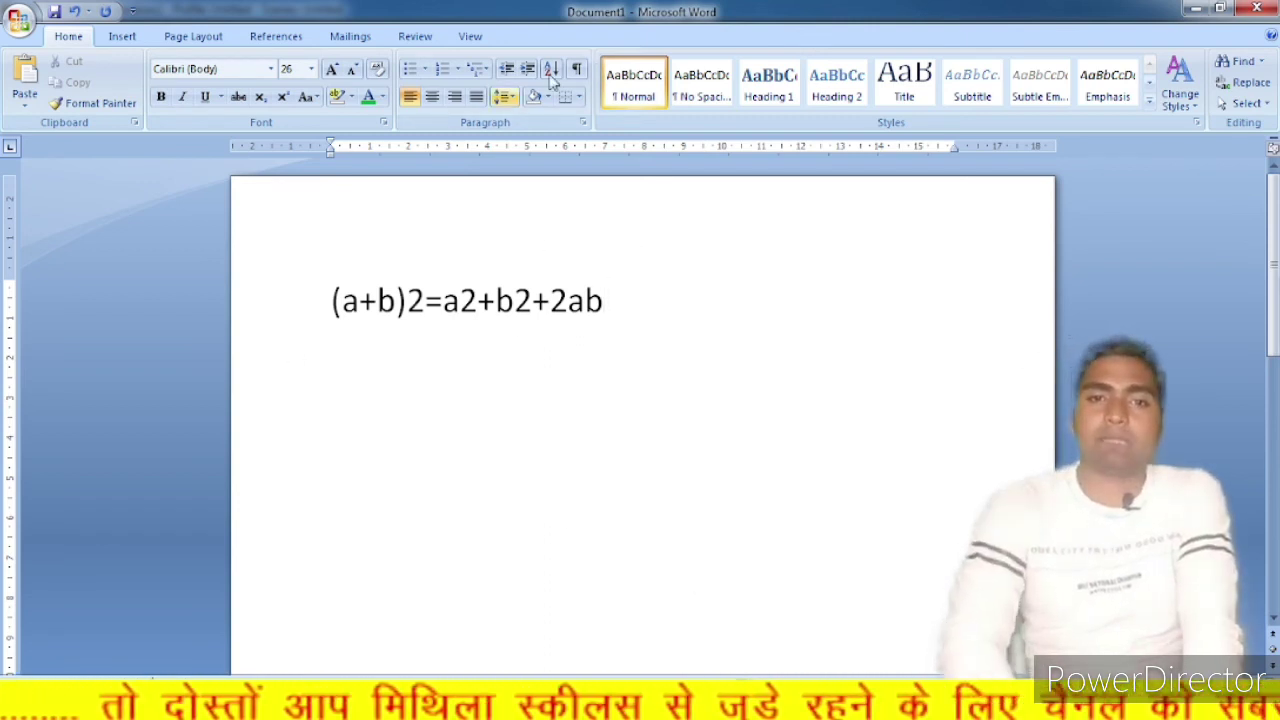
Format the 2 after (a+b), the 2 after a and the 2 after b in the formula as superscript
{"action": "left_click_drag", "start_coordinate": [406, 302], "coordinate": [422, 312]}
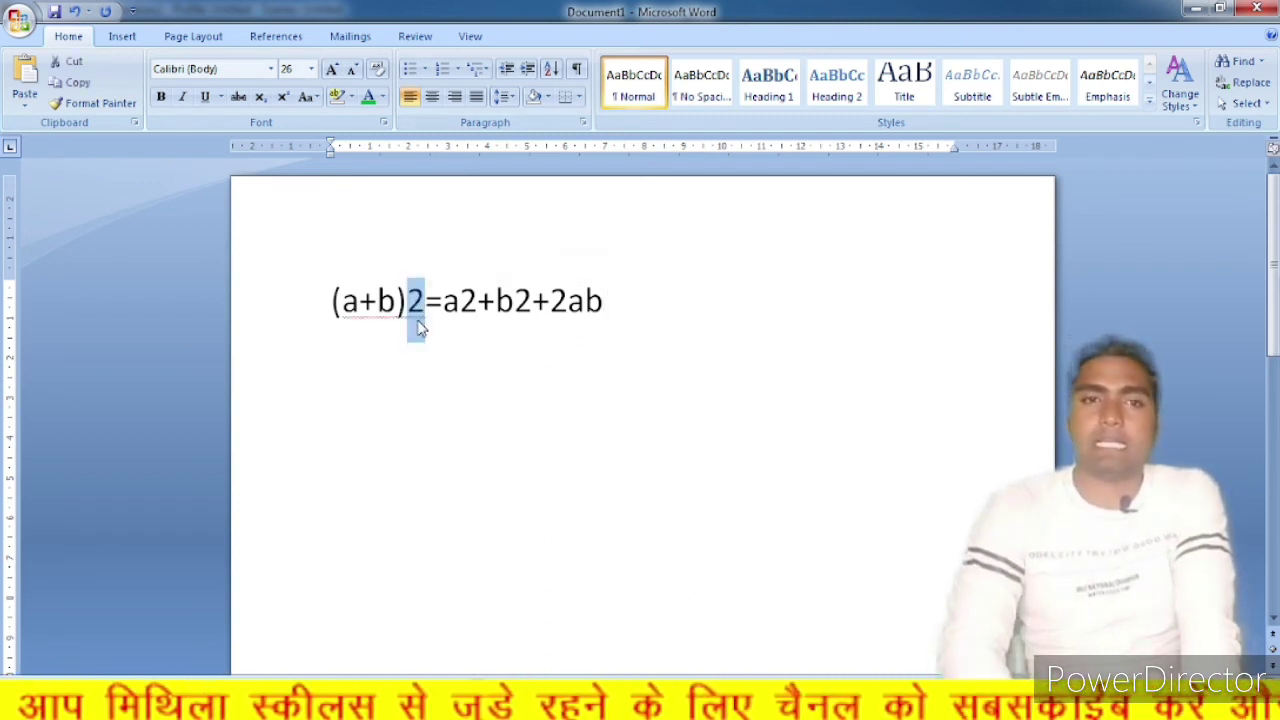
{"action": "left_click", "coordinate": [281, 98]}
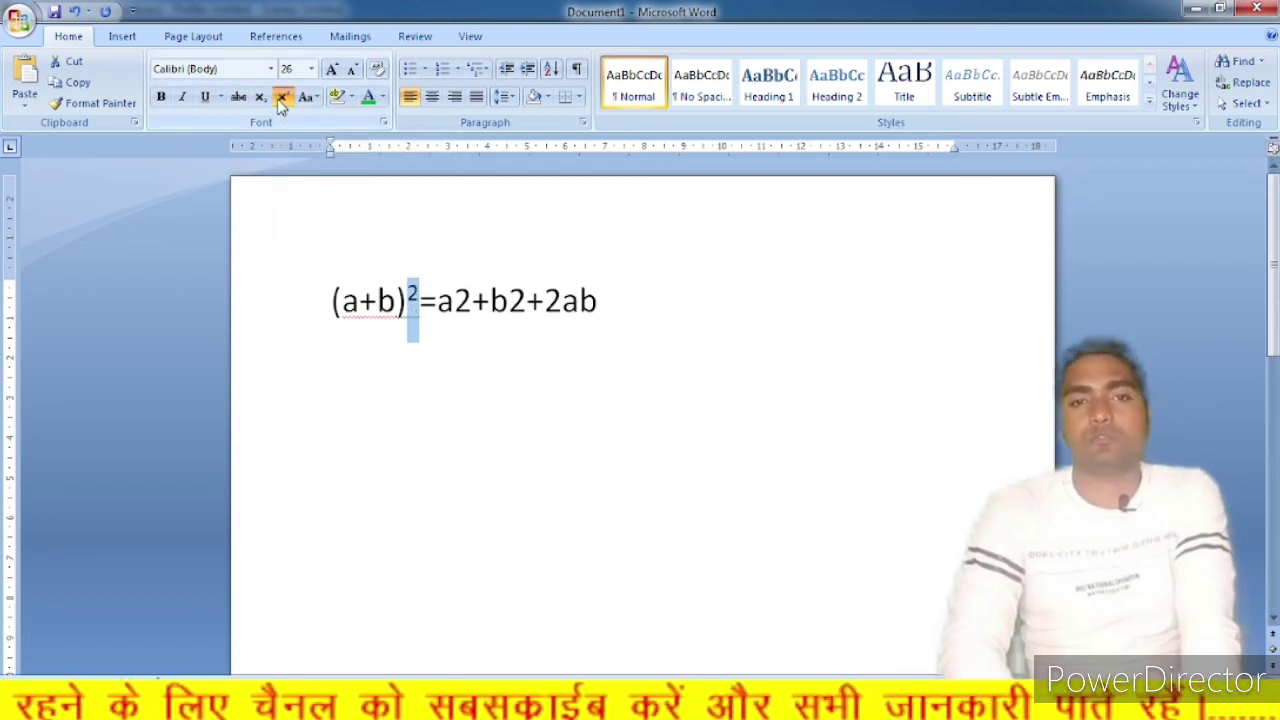
{"action": "left_click", "coordinate": [457, 300]}
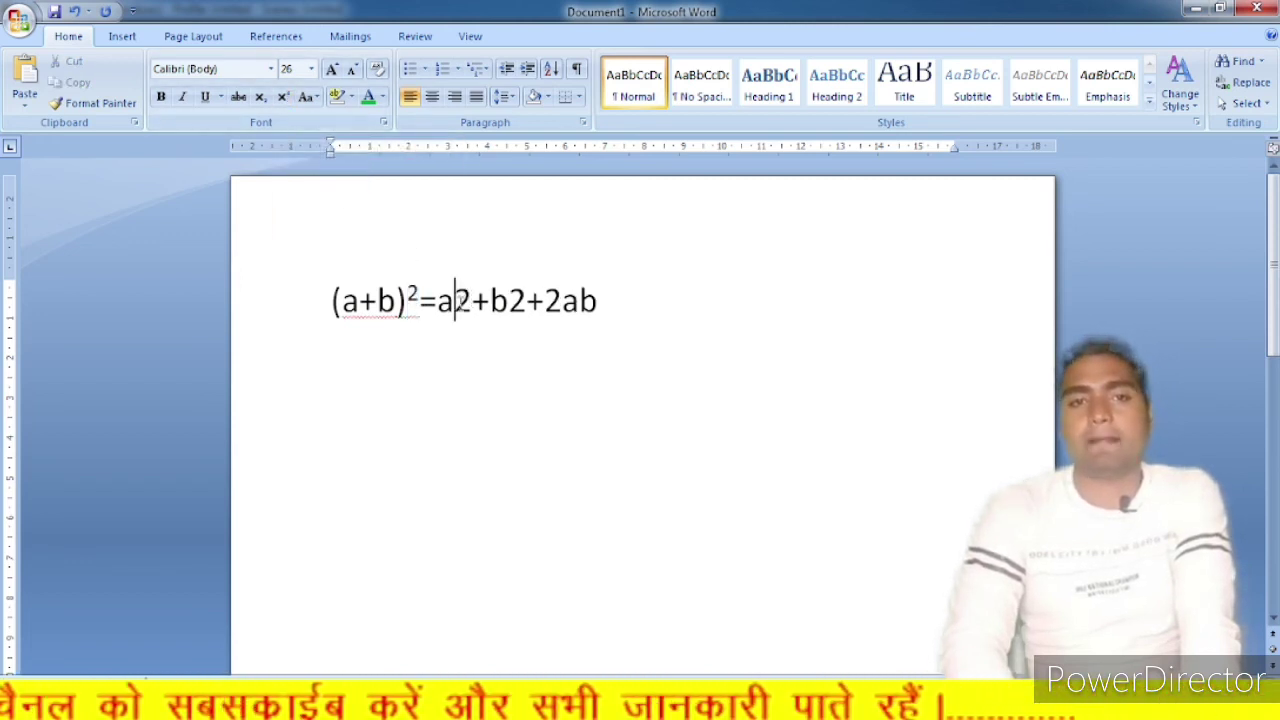
{"action": "left_click_drag", "start_coordinate": [457, 300], "coordinate": [471, 303]}
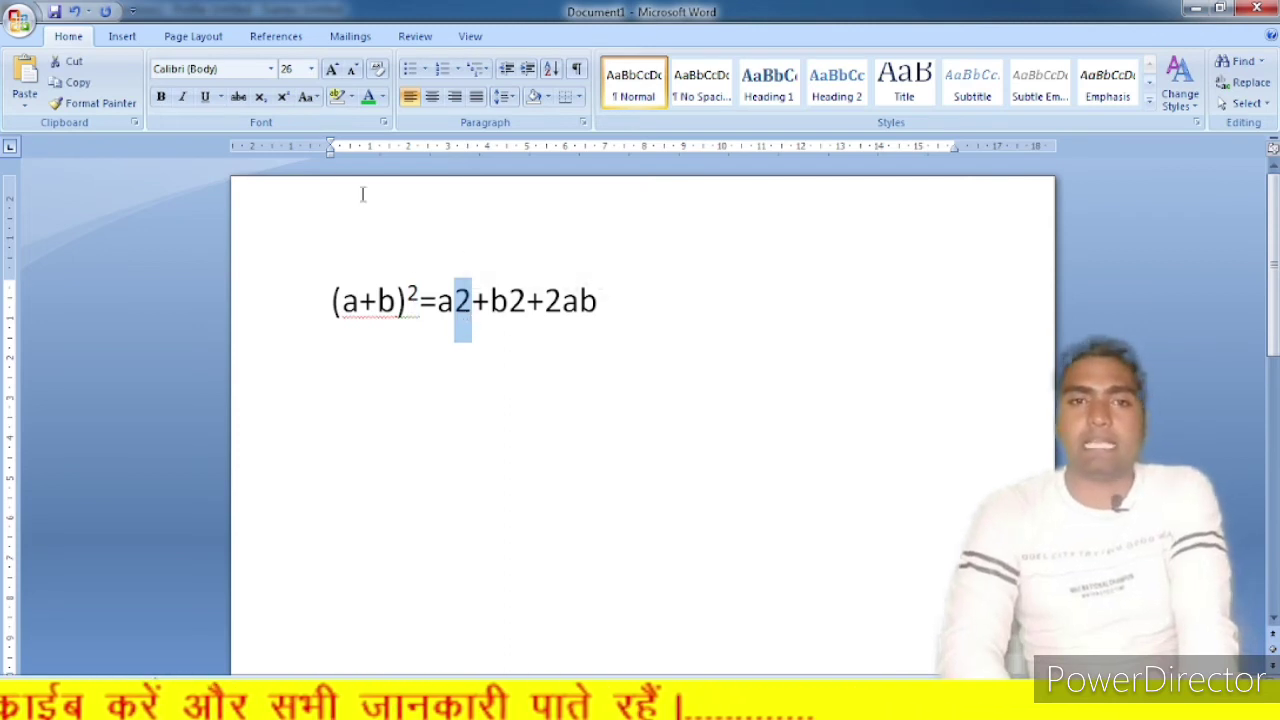
{"action": "left_click", "coordinate": [284, 99]}
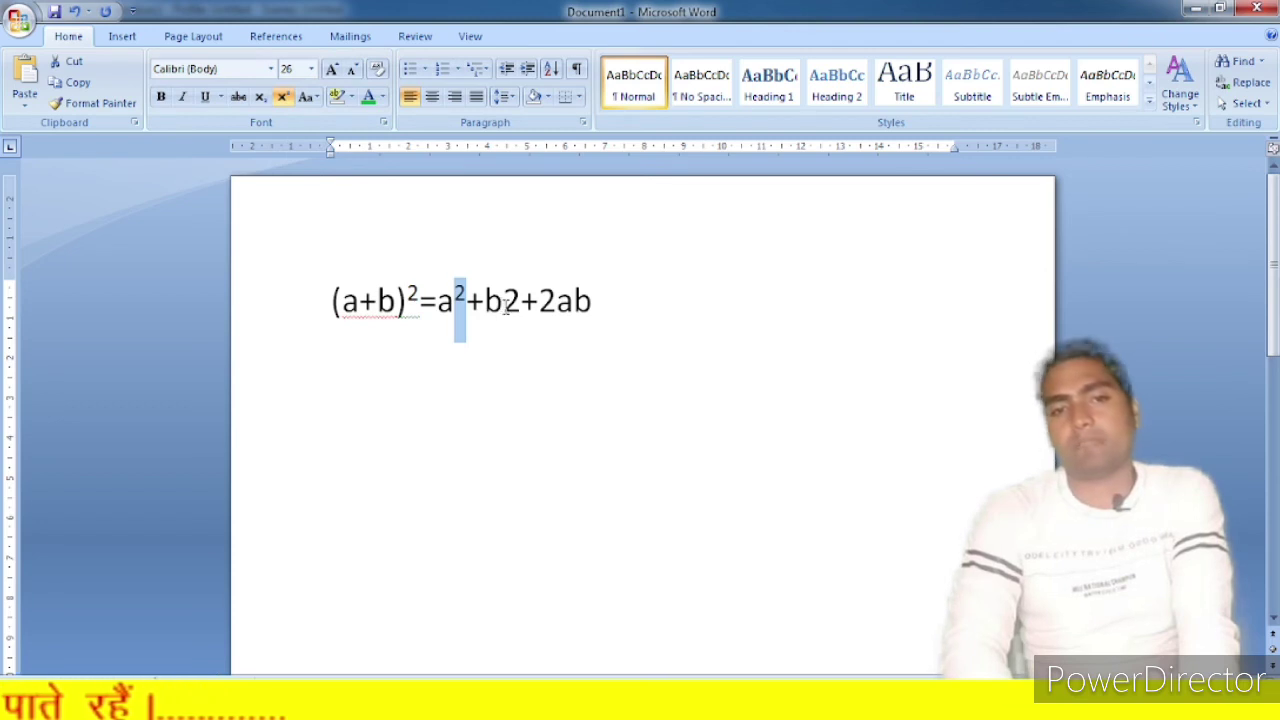
{"action": "left_click_drag", "start_coordinate": [503, 304], "coordinate": [521, 304]}
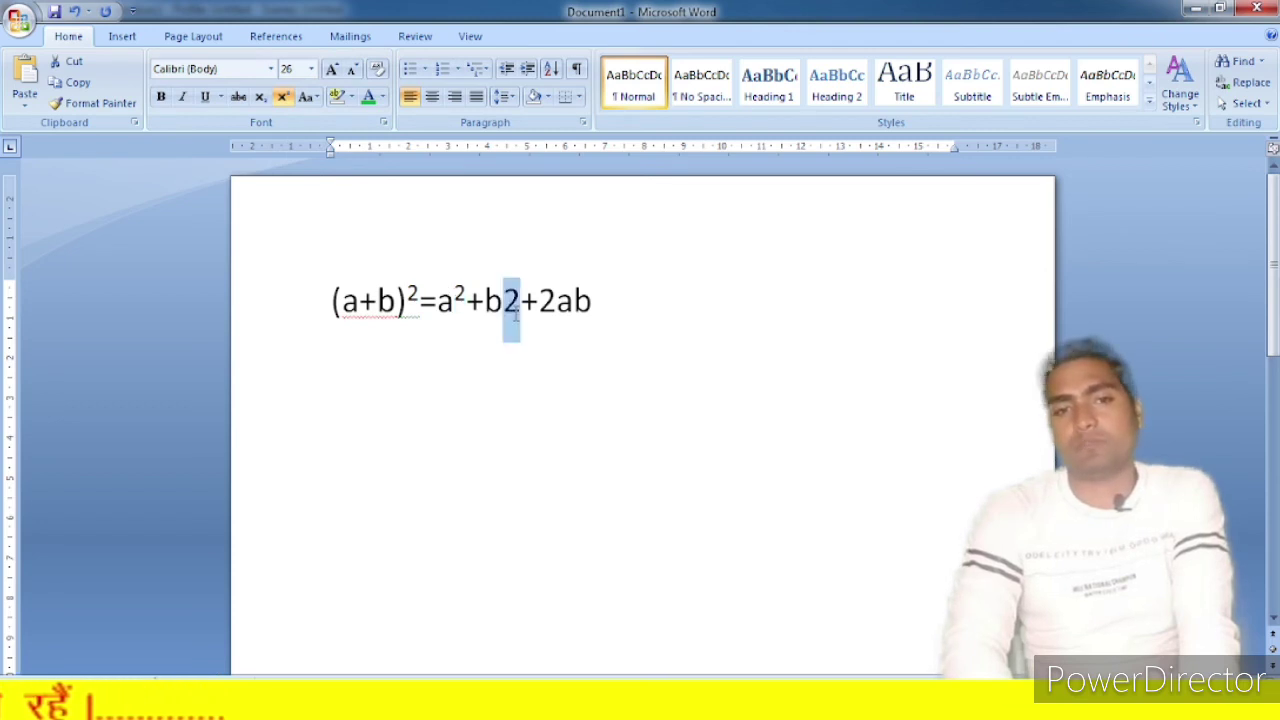
{"action": "left_click", "coordinate": [282, 102]}
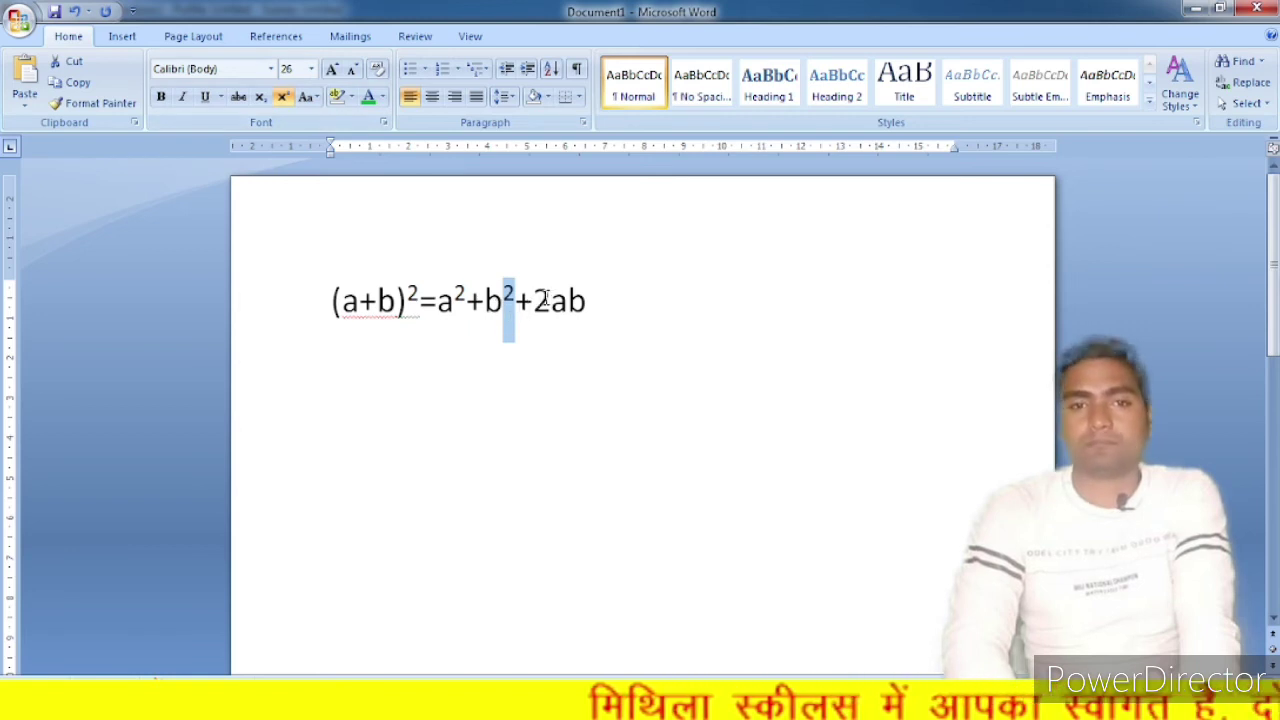
Add the chemical formula H2O on a new line below the algebra formula
{"action": "left_click", "coordinate": [610, 302]}
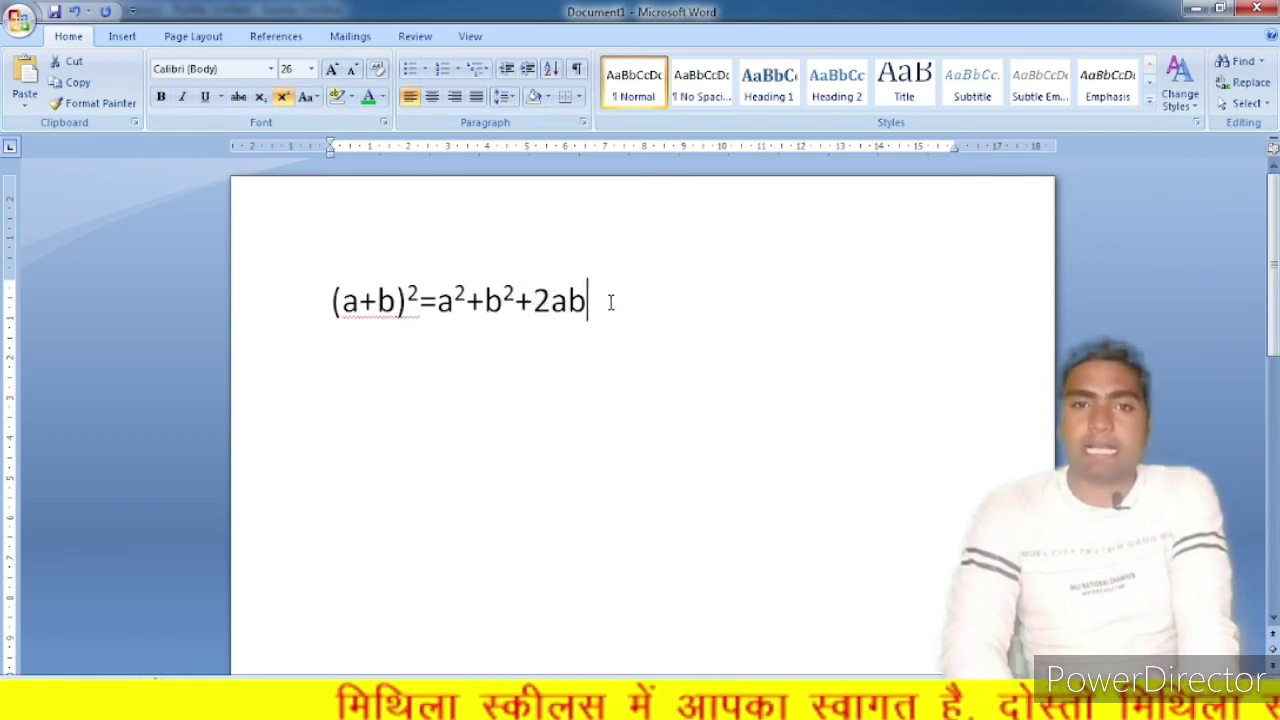
{"action": "key", "text": "Return"}
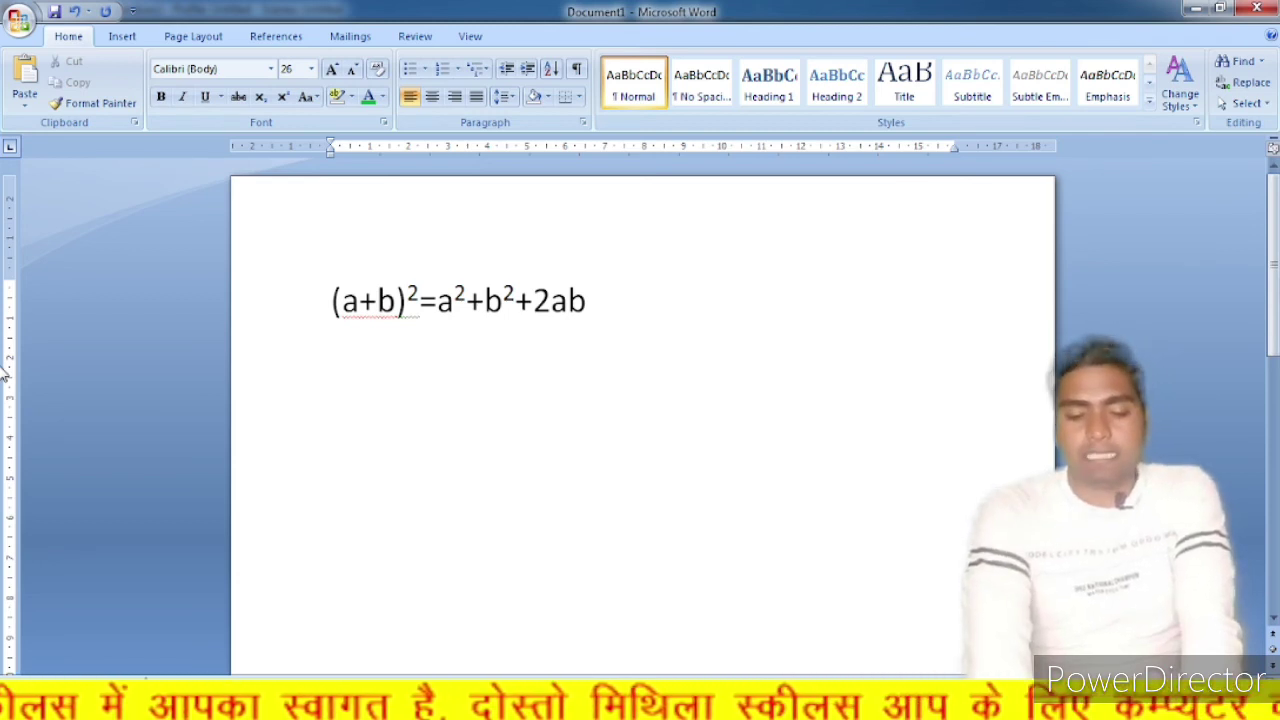
{"action": "type", "text": "H"}
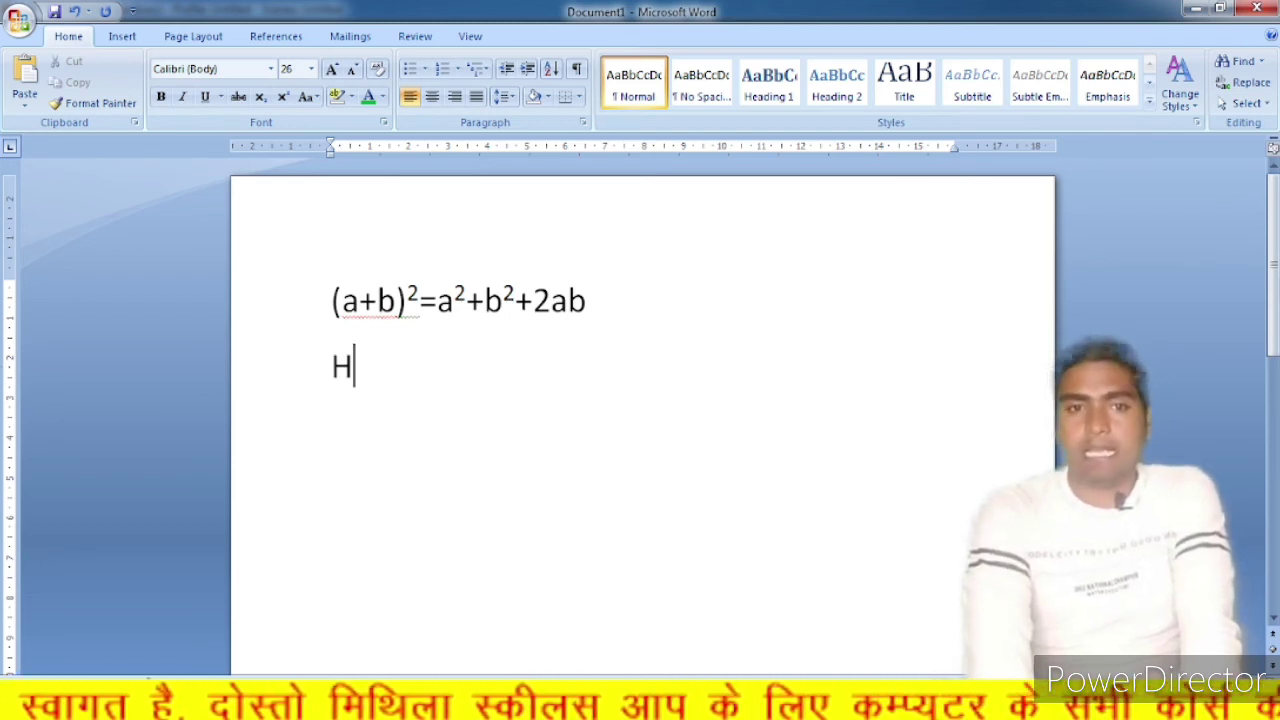
{"action": "type", "text": "2O"}
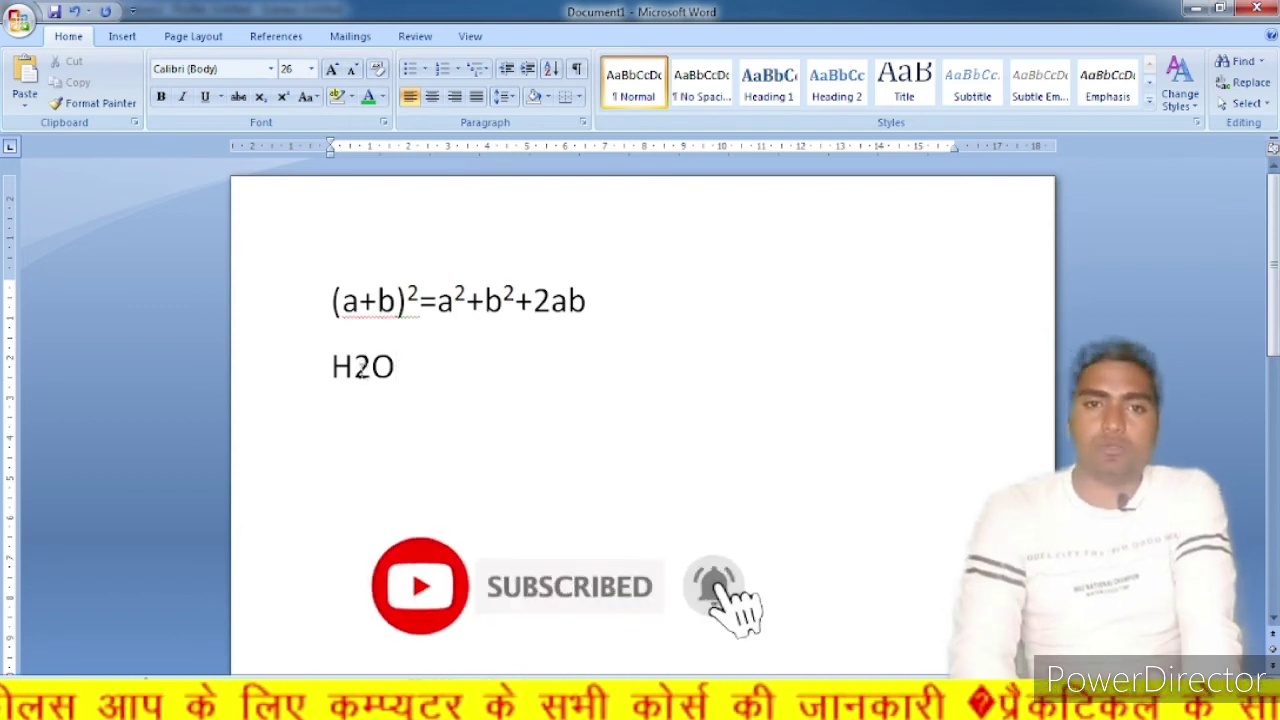
Format the 2 in H2O as subscript and add an empty line below it
{"action": "left_click_drag", "start_coordinate": [355, 366], "coordinate": [370, 370]}
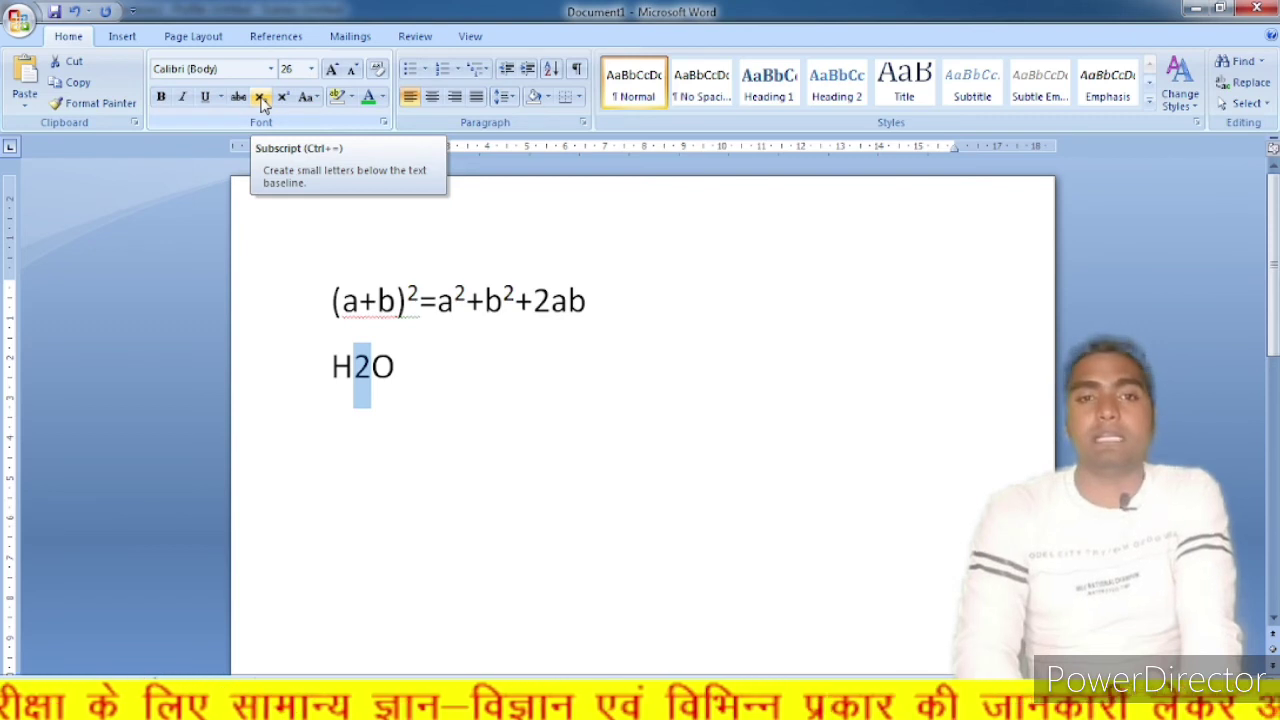
{"action": "left_click", "coordinate": [370, 370]}
{"action": "left_click_drag", "start_coordinate": [370, 370], "coordinate": [358, 368]}
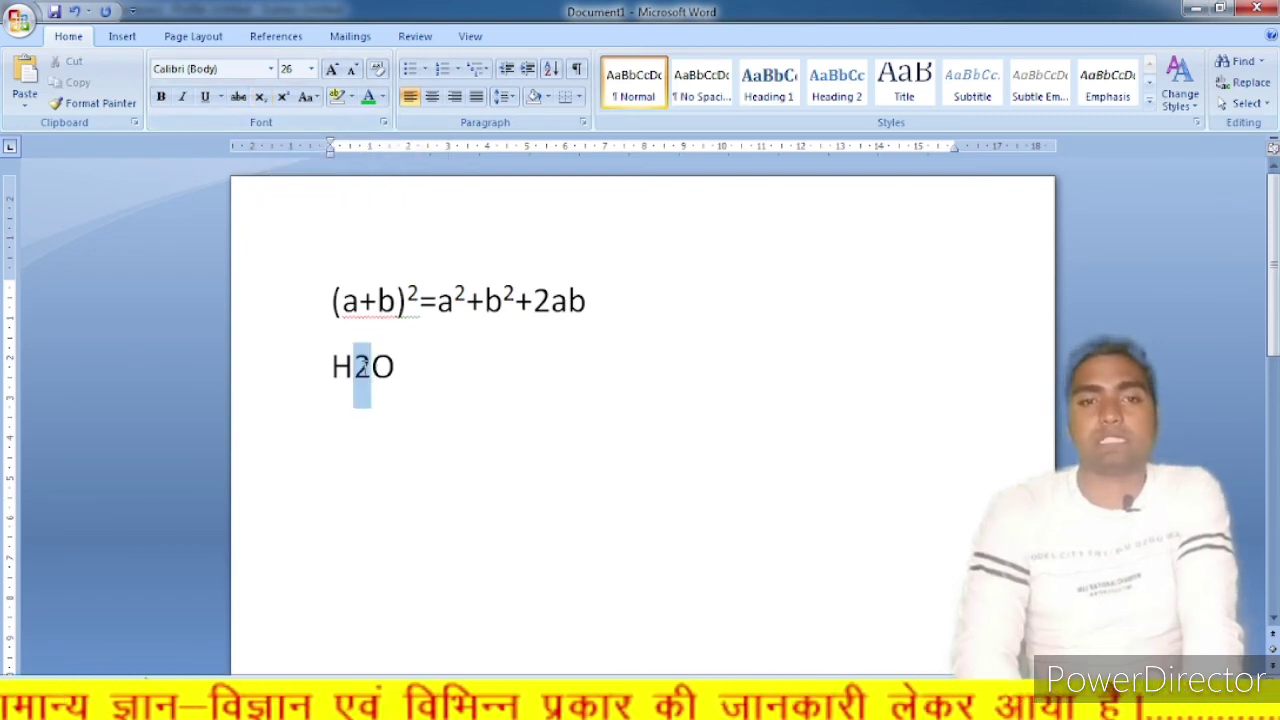
{"action": "left_click", "coordinate": [259, 97]}
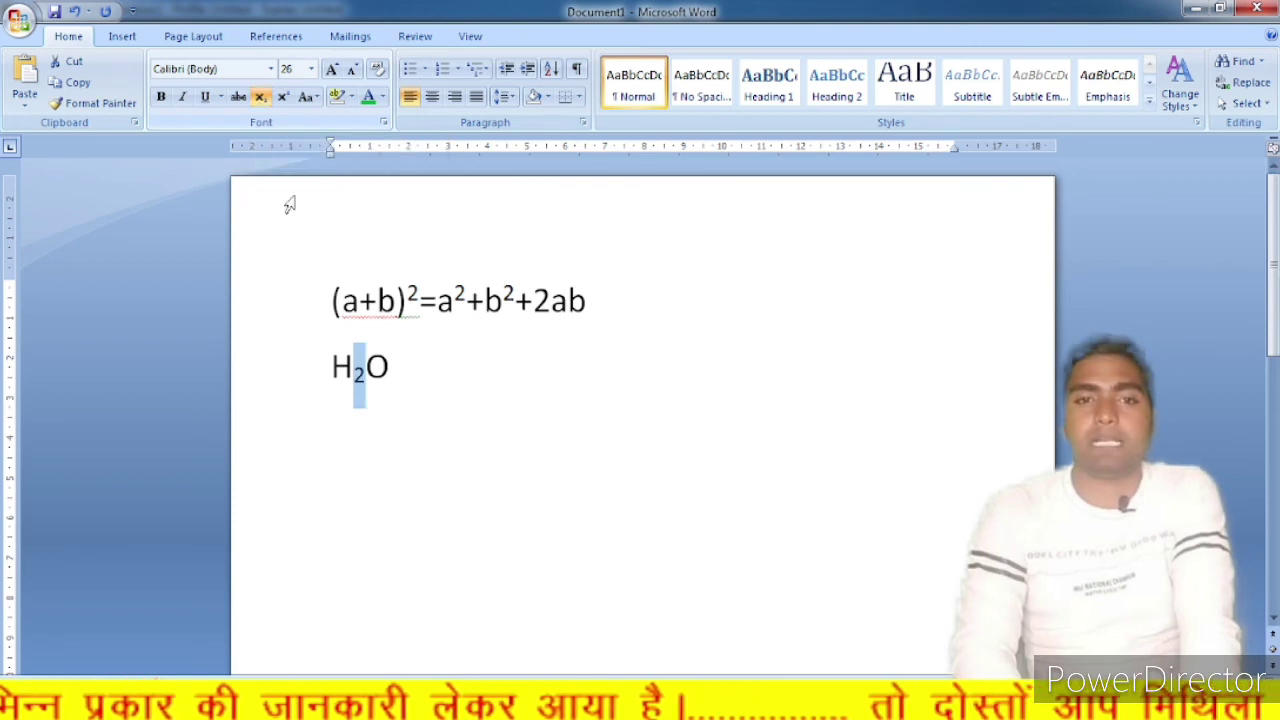
{"action": "left_click", "coordinate": [416, 368]}
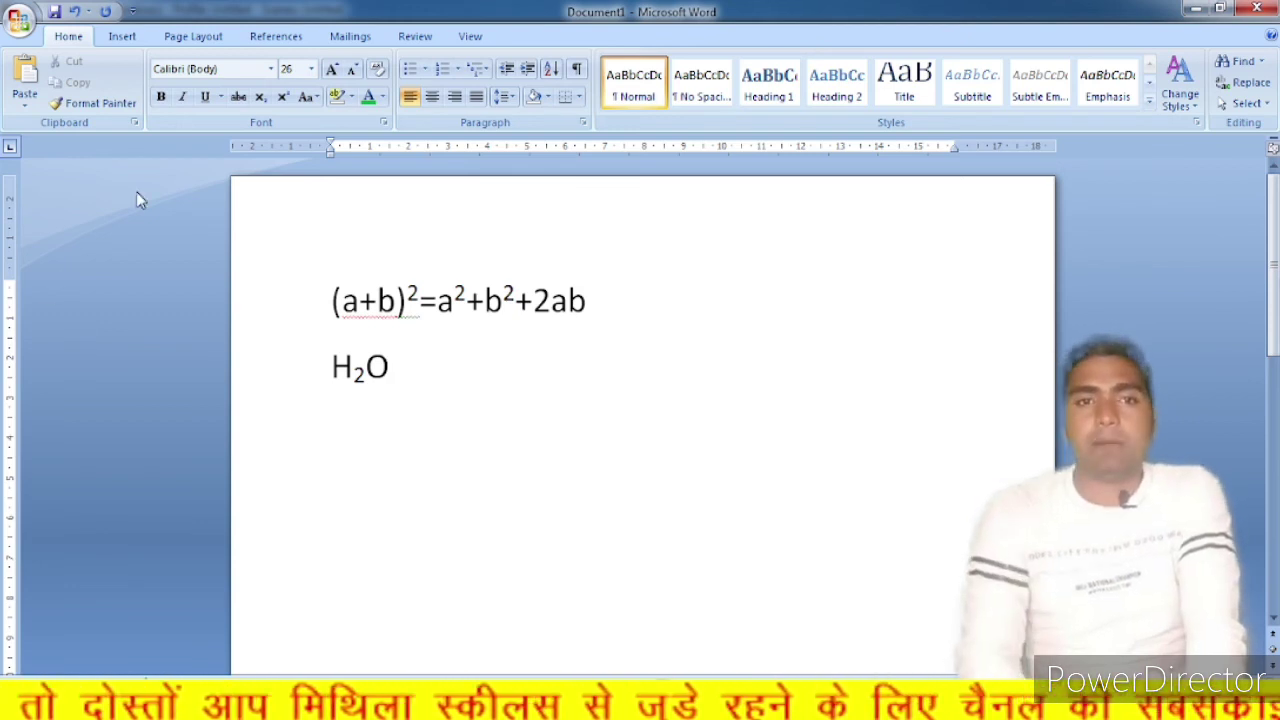
{"action": "key", "text": "Return"}
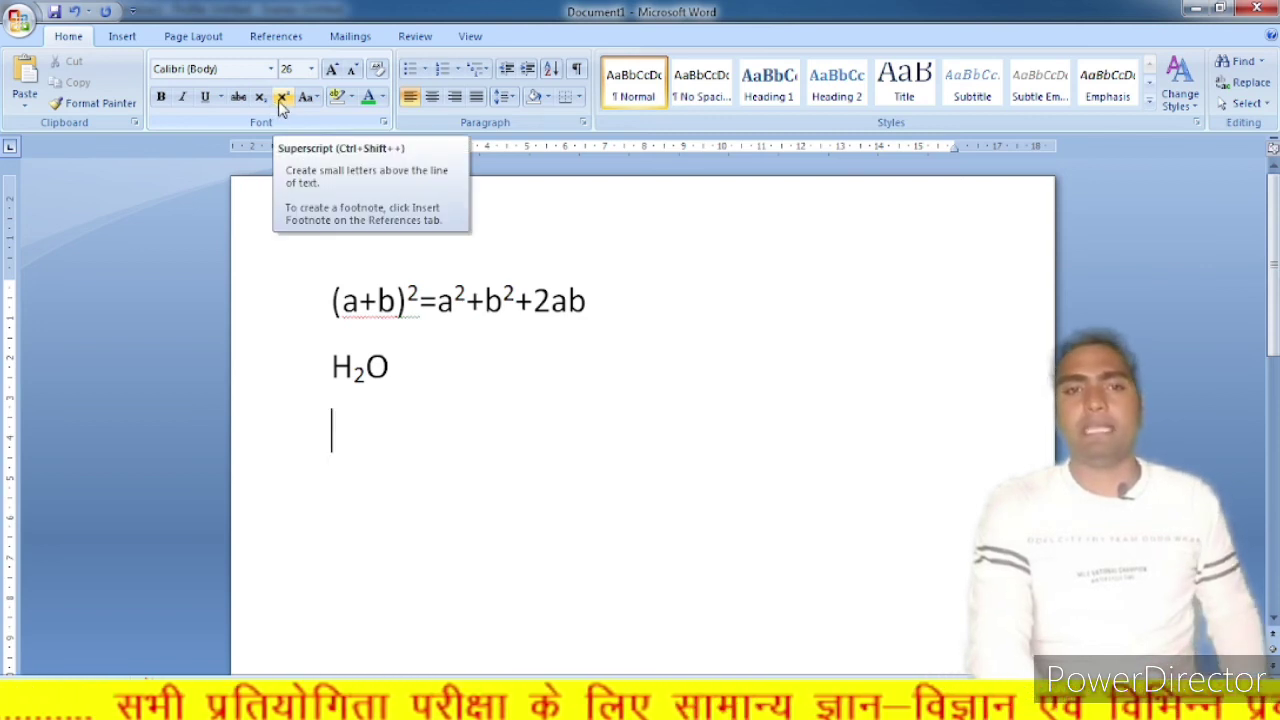
{"action": "left_click", "coordinate": [408, 300]}
{"action": "left_click", "coordinate": [404, 362]}
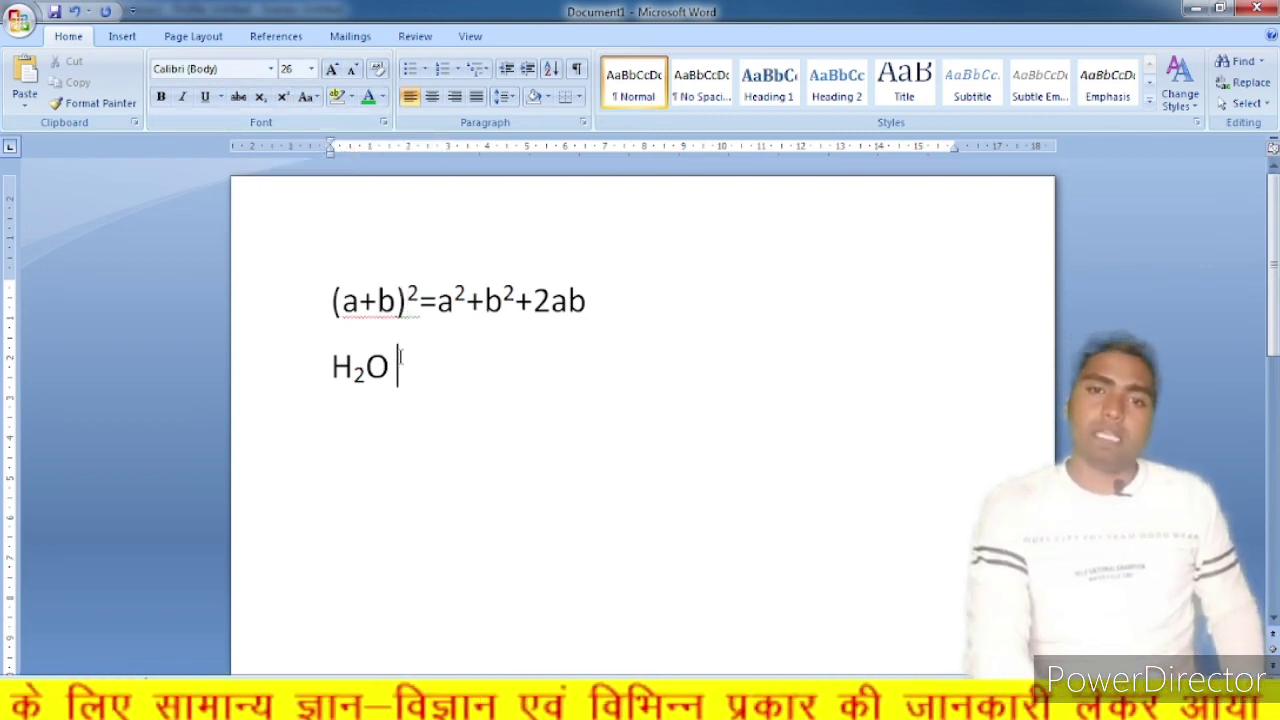
{"action": "left_click", "coordinate": [434, 300]}
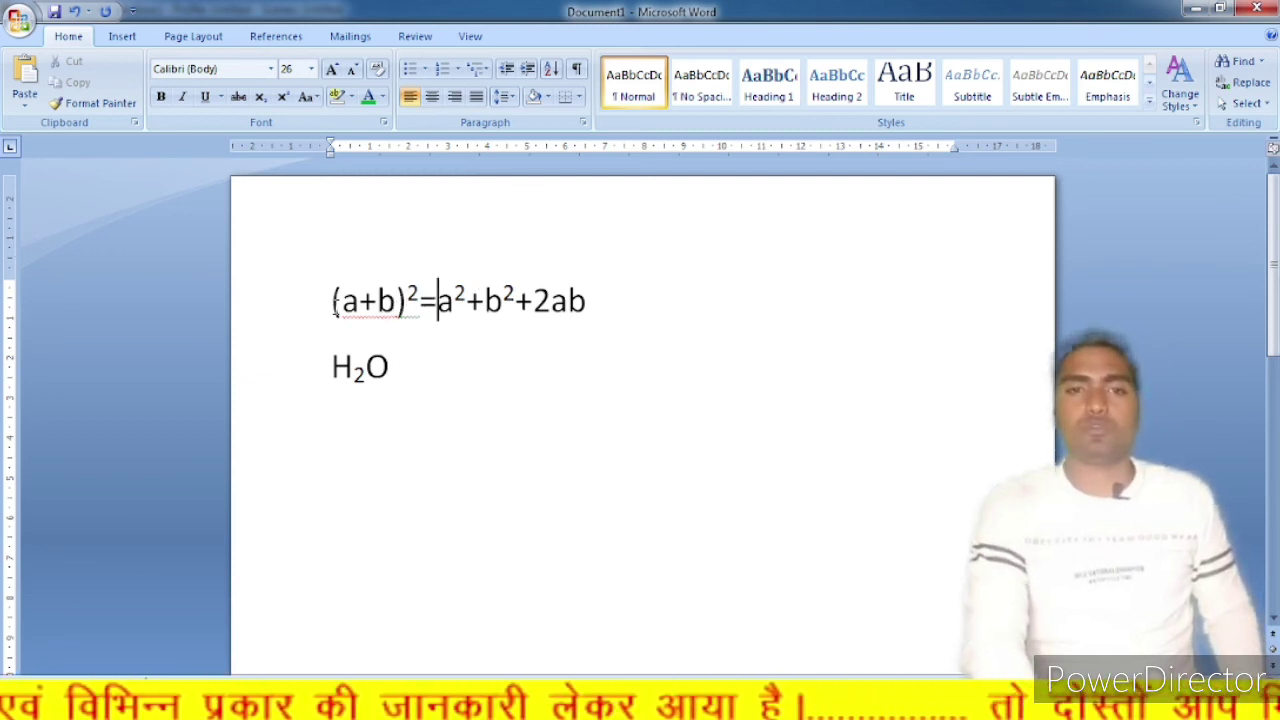
{"action": "left_click", "coordinate": [357, 300]}
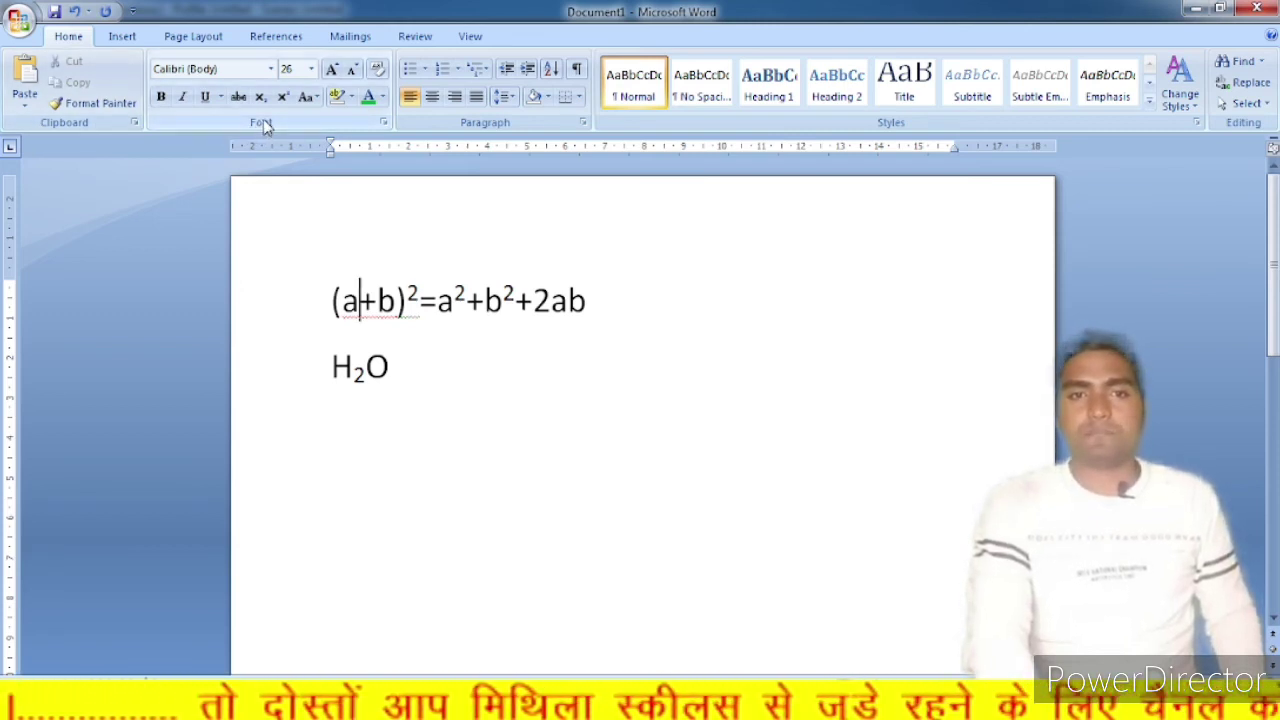
Select both formula lines and delete them from the page
{"action": "left_click", "coordinate": [427, 385]}
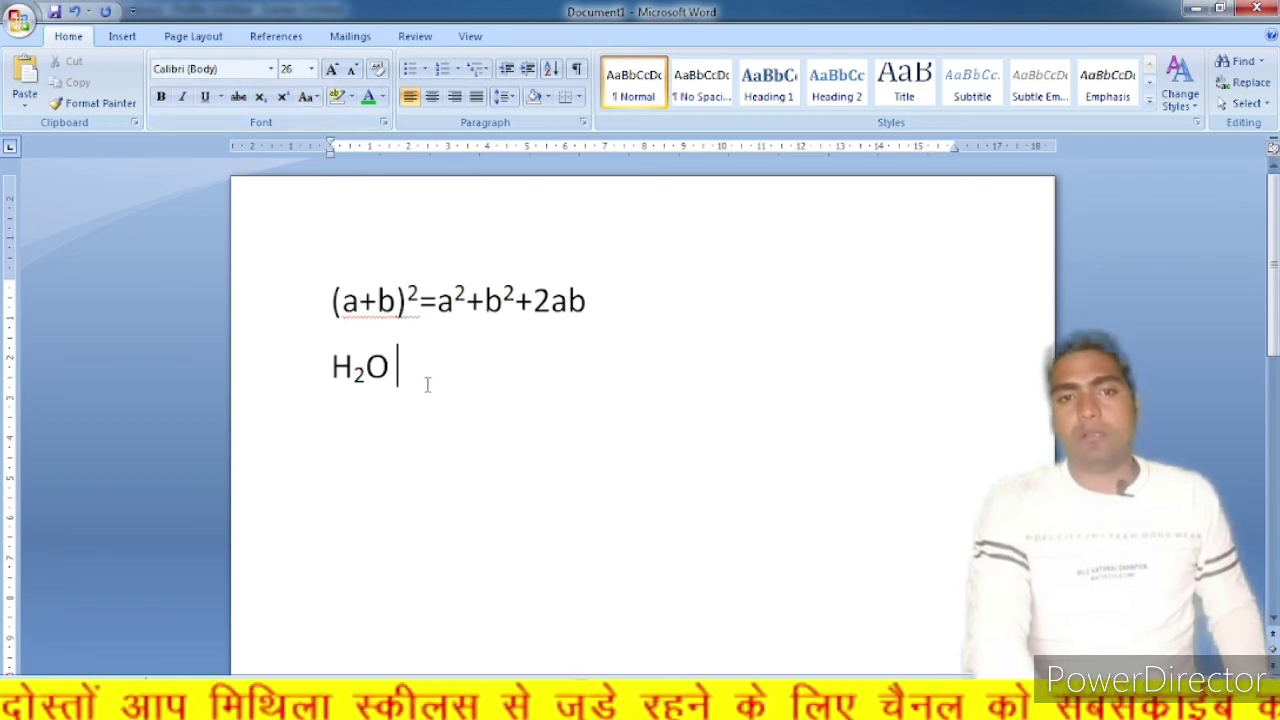
{"action": "left_click_drag", "start_coordinate": [427, 385], "coordinate": [300, 338]}
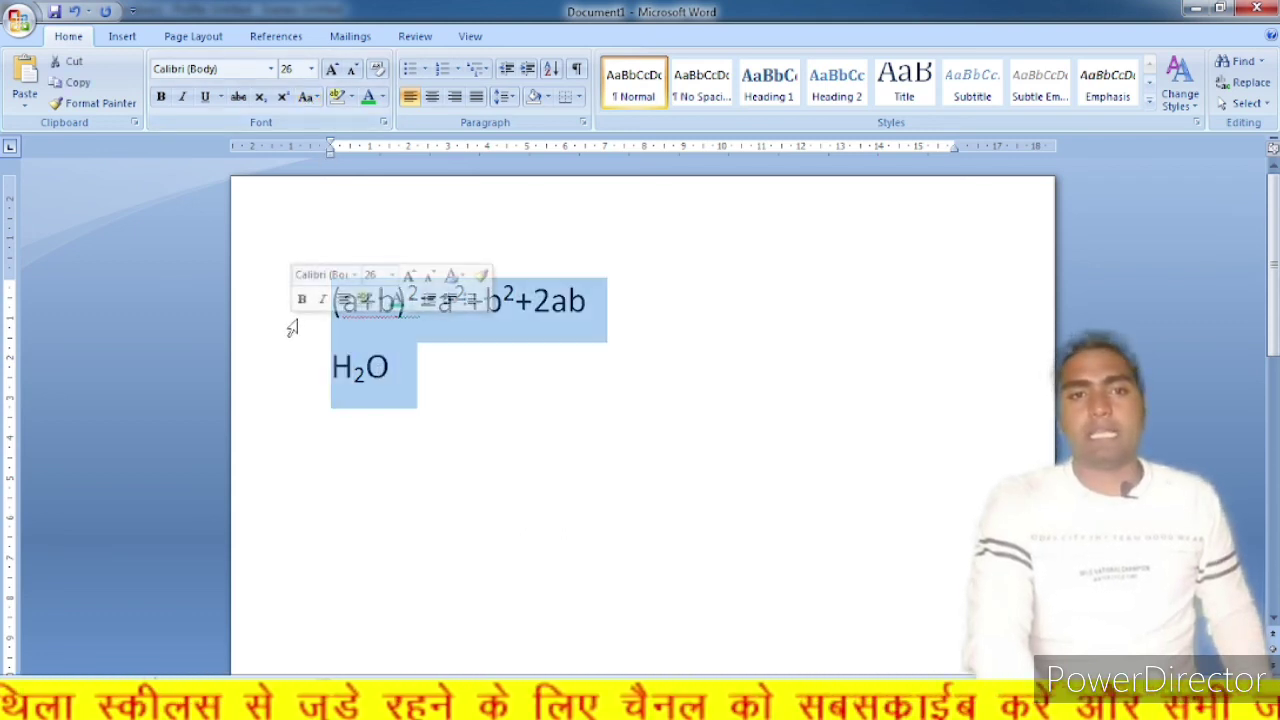
{"action": "key", "text": "Delete"}
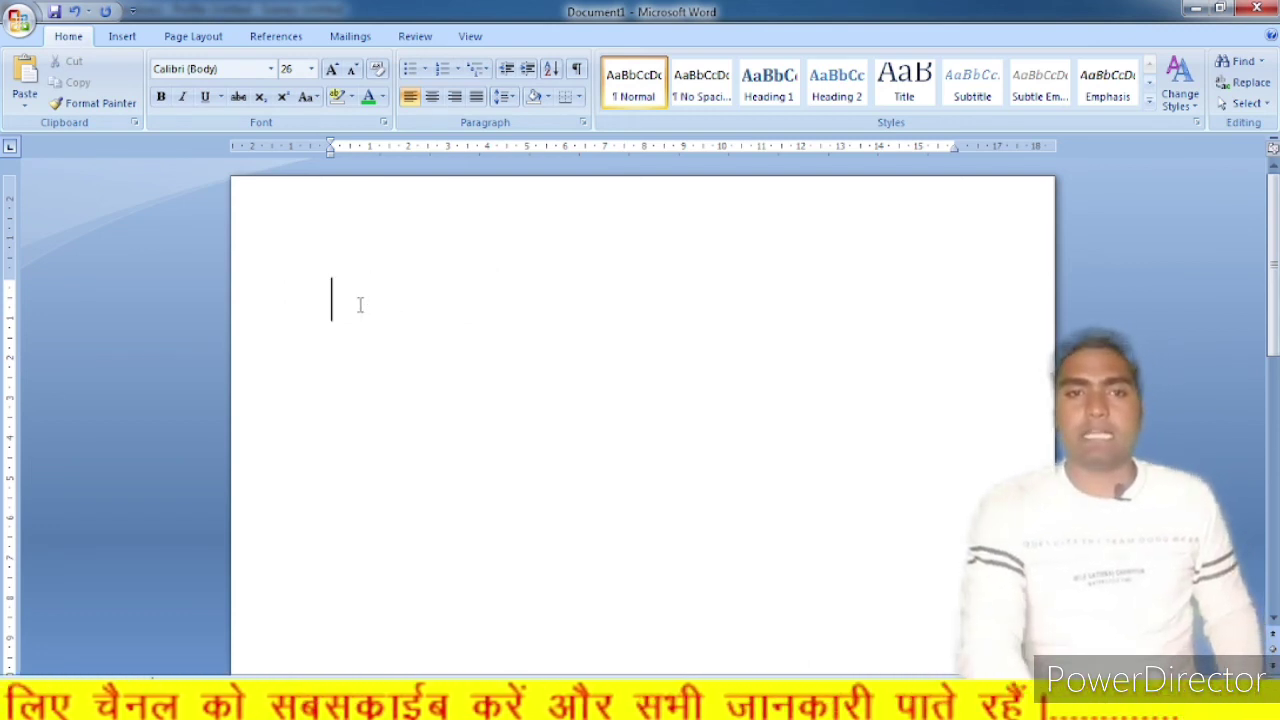
View the Change Case options and enter the sample sentence "Ram is a good boy" on the blank page
{"action": "left_click", "coordinate": [313, 100]}
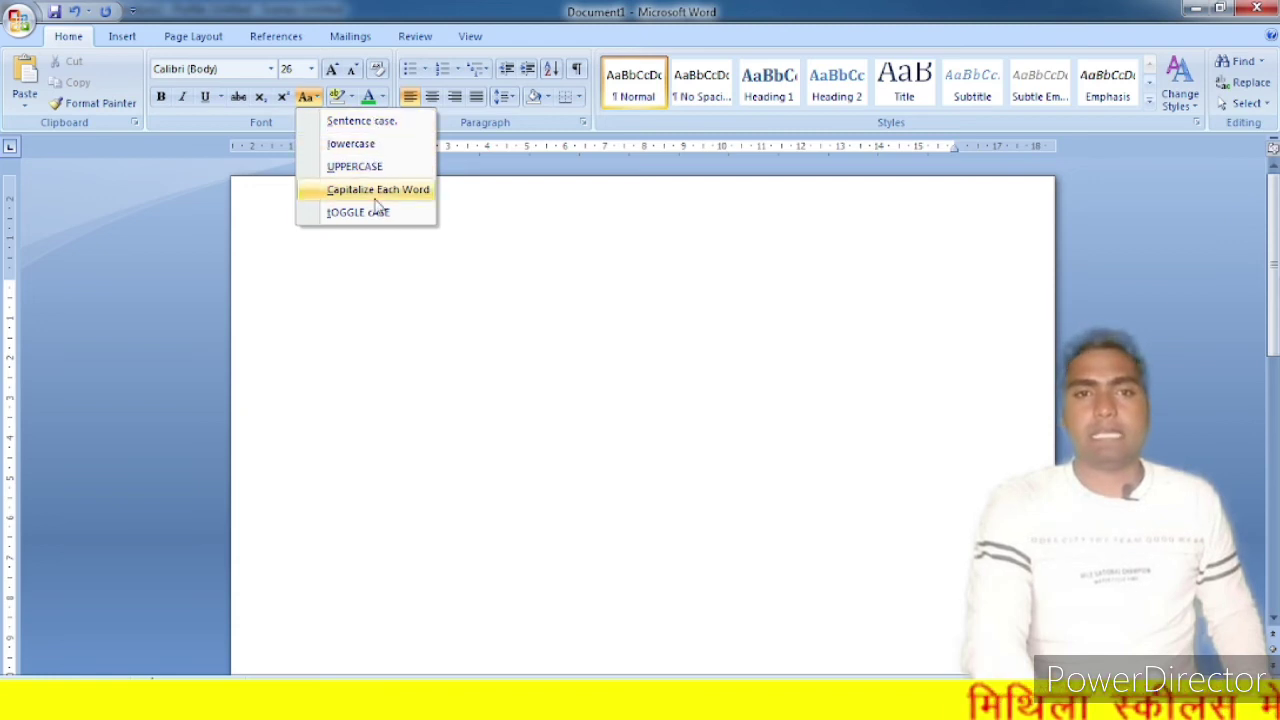
{"action": "left_click", "coordinate": [391, 277]}
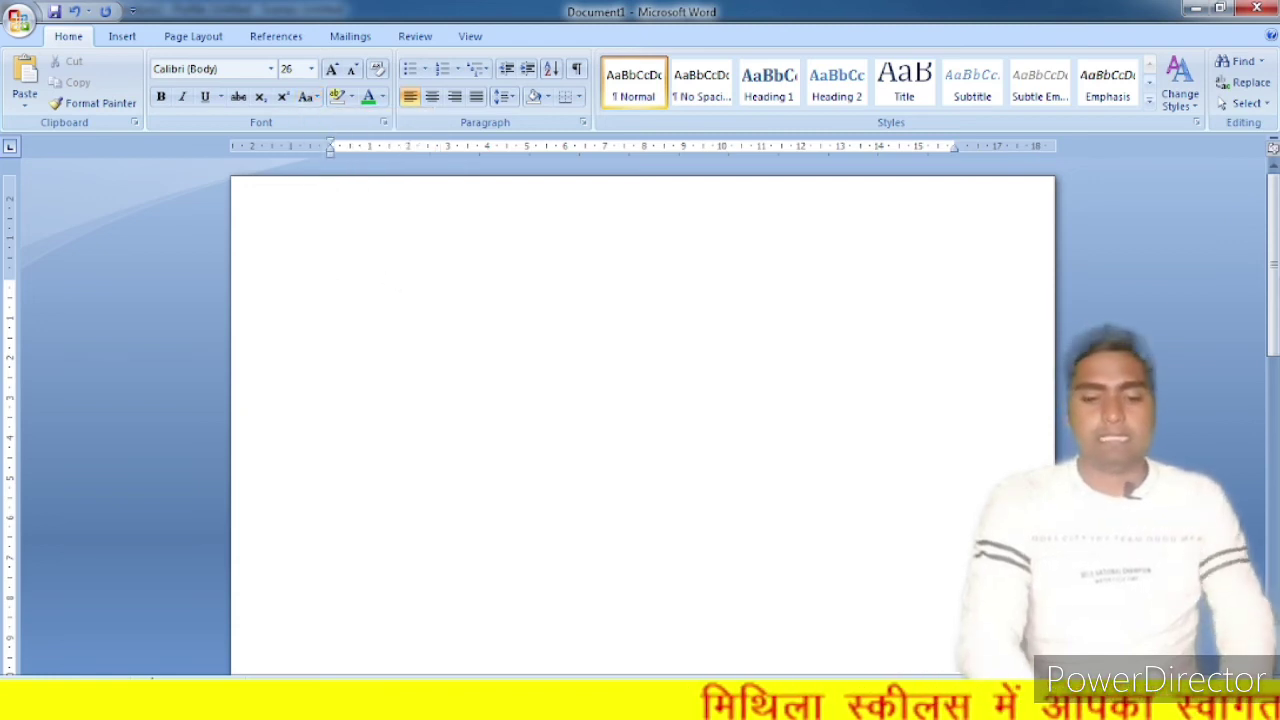
{"action": "type", "text": "ram"}
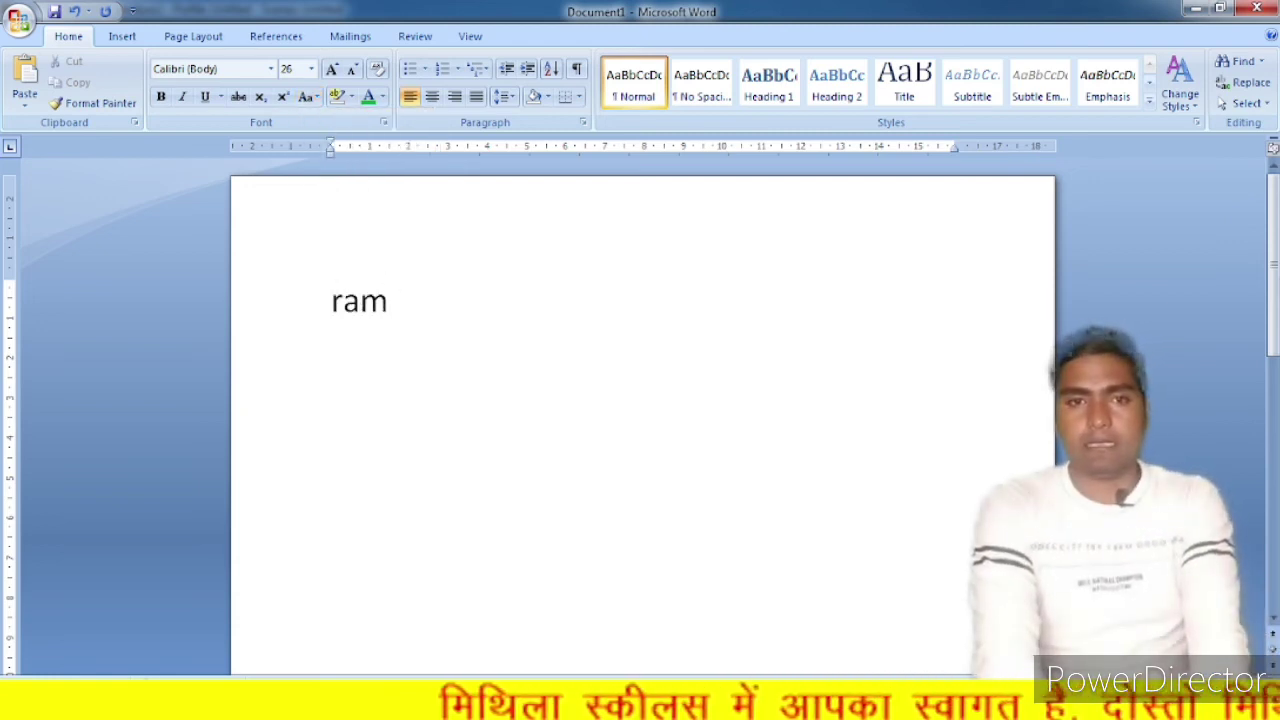
{"action": "type", "text": " is a g"}
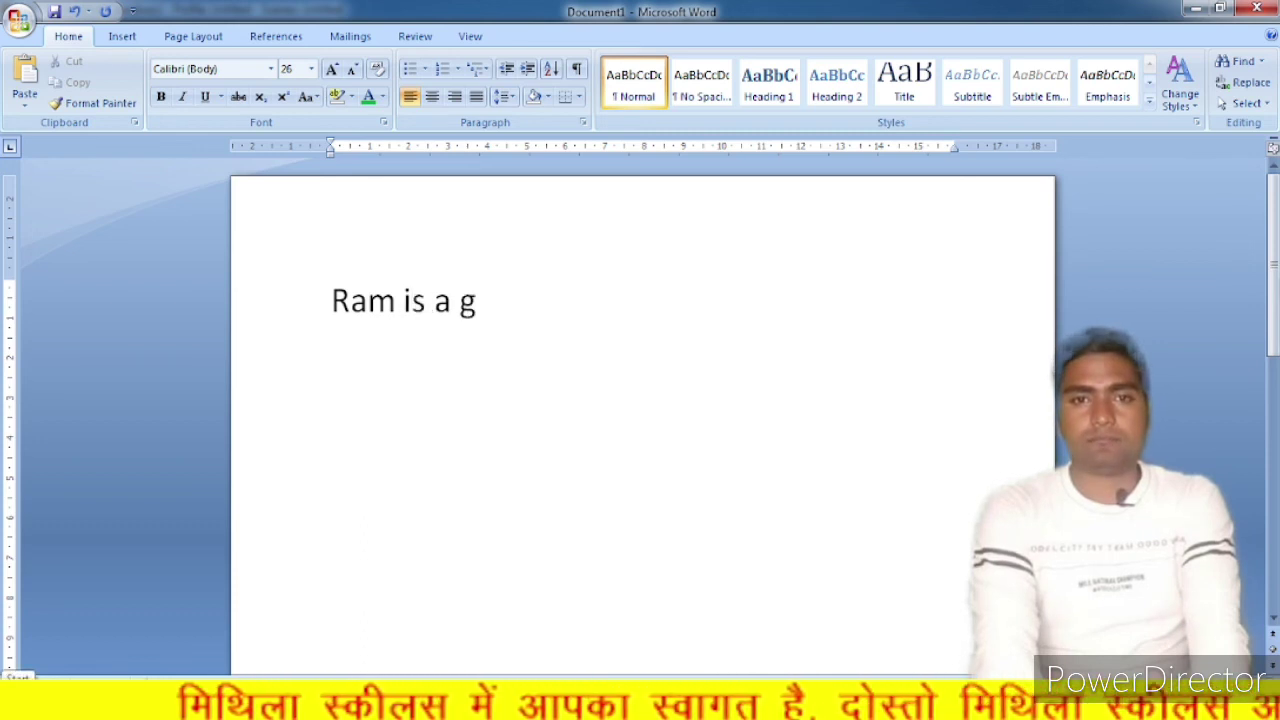
{"action": "type", "text": "ood boy,."}
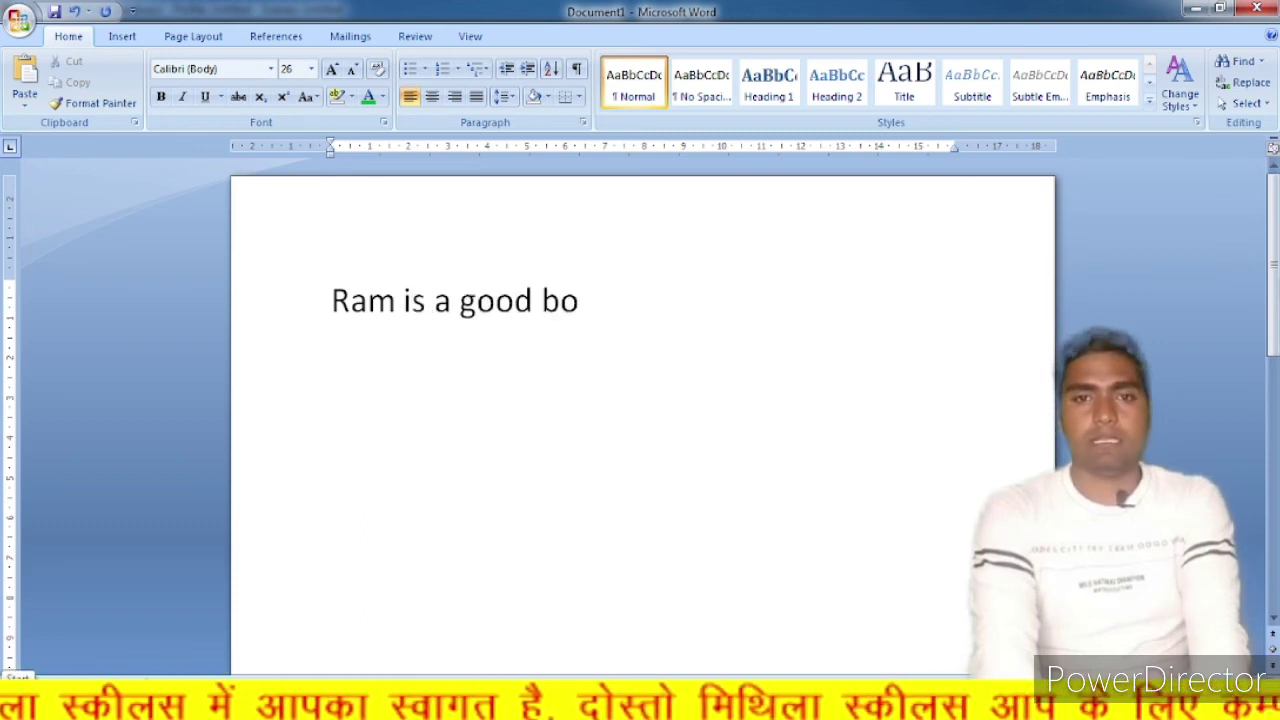
End the sentence "Ram is a good boy" with a full stop
{"action": "key", "text": "BackSpace"}
{"action": "key", "text": "BackSpace"}
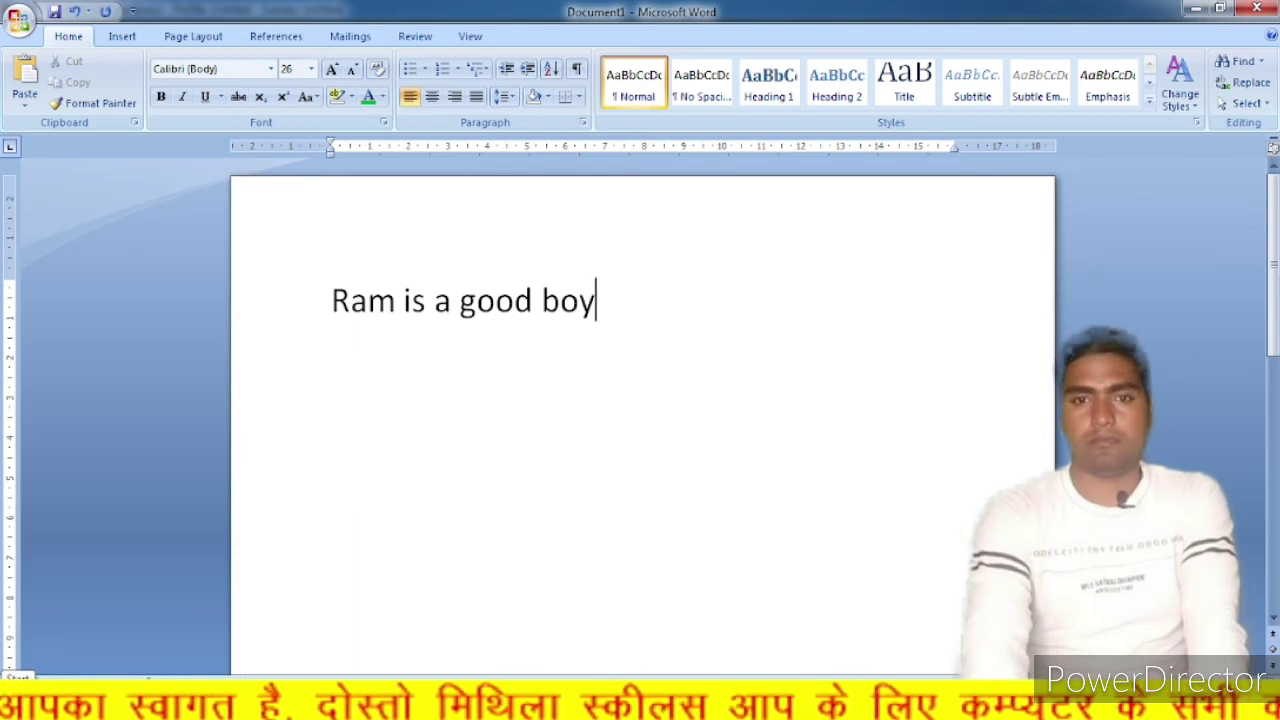
{"action": "type", "text": "."}
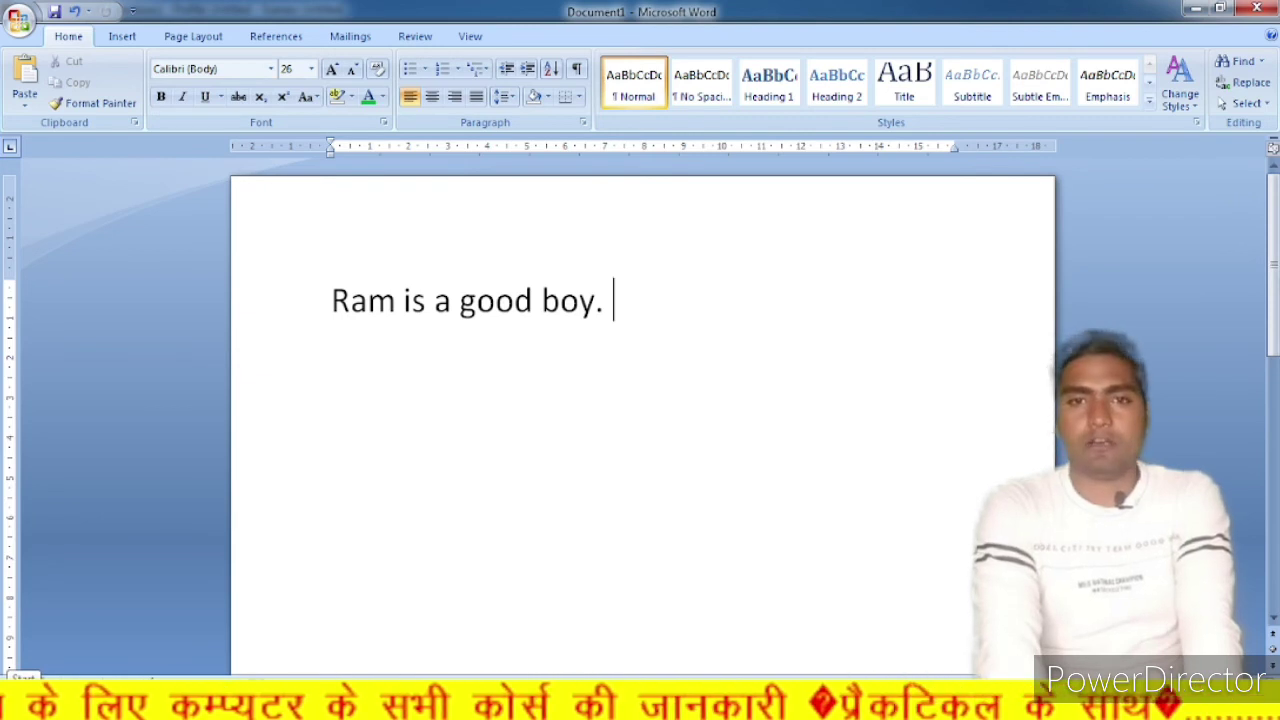
Add the sentence "Sita is a good girl." after the first one on the same line and start a new line
{"action": "type", "text": " sit"}
{"action": "key", "text": "super"}
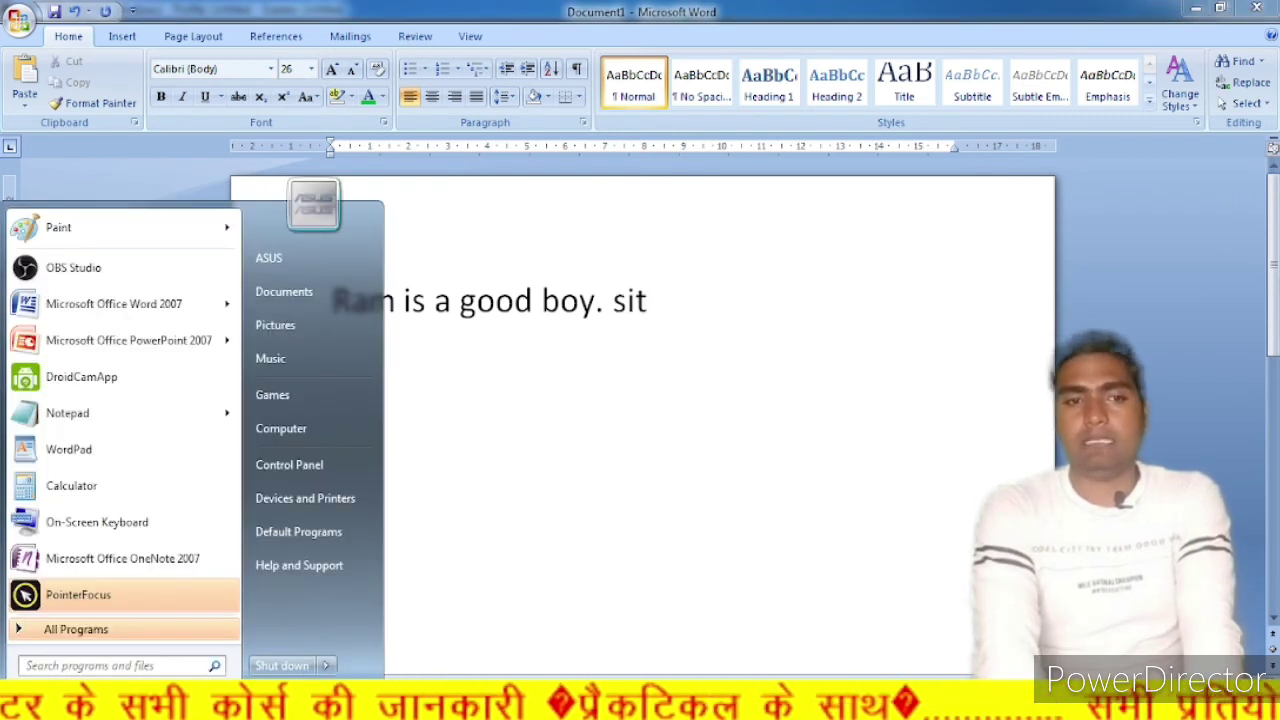
{"action": "type", "text": "s"}
{"action": "key", "text": "Escape"}
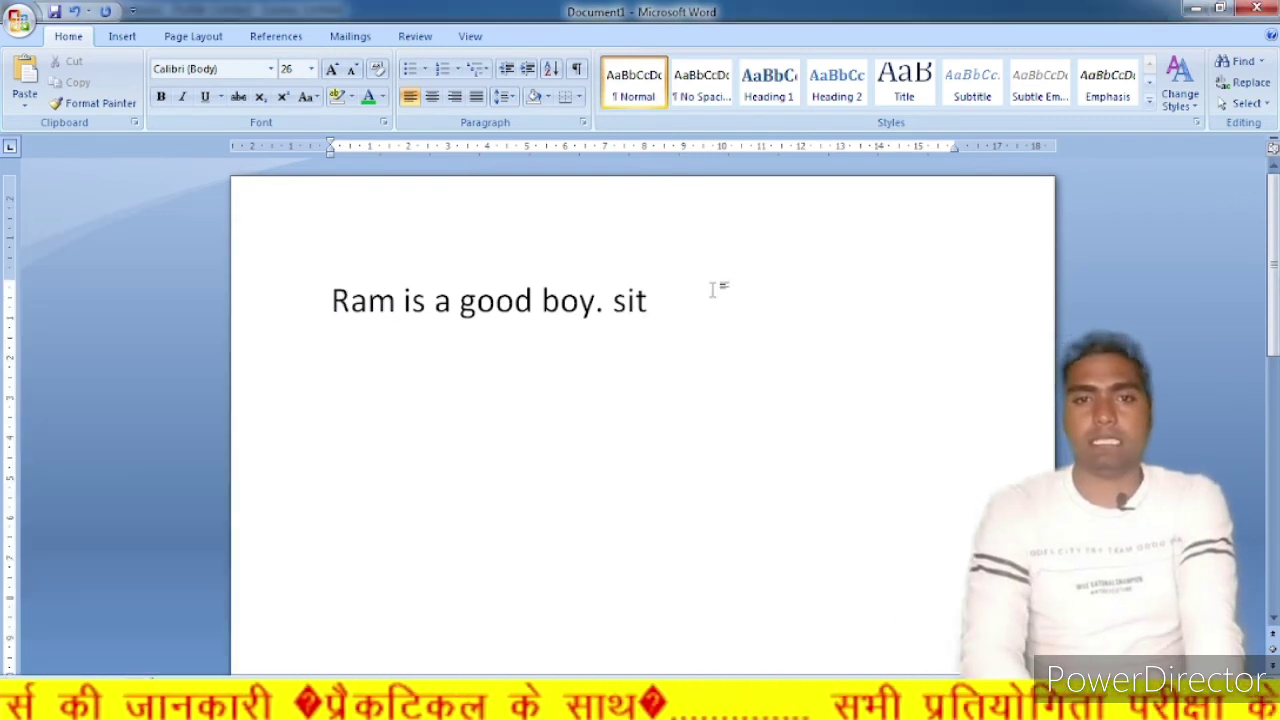
{"action": "type", "text": "a i"}
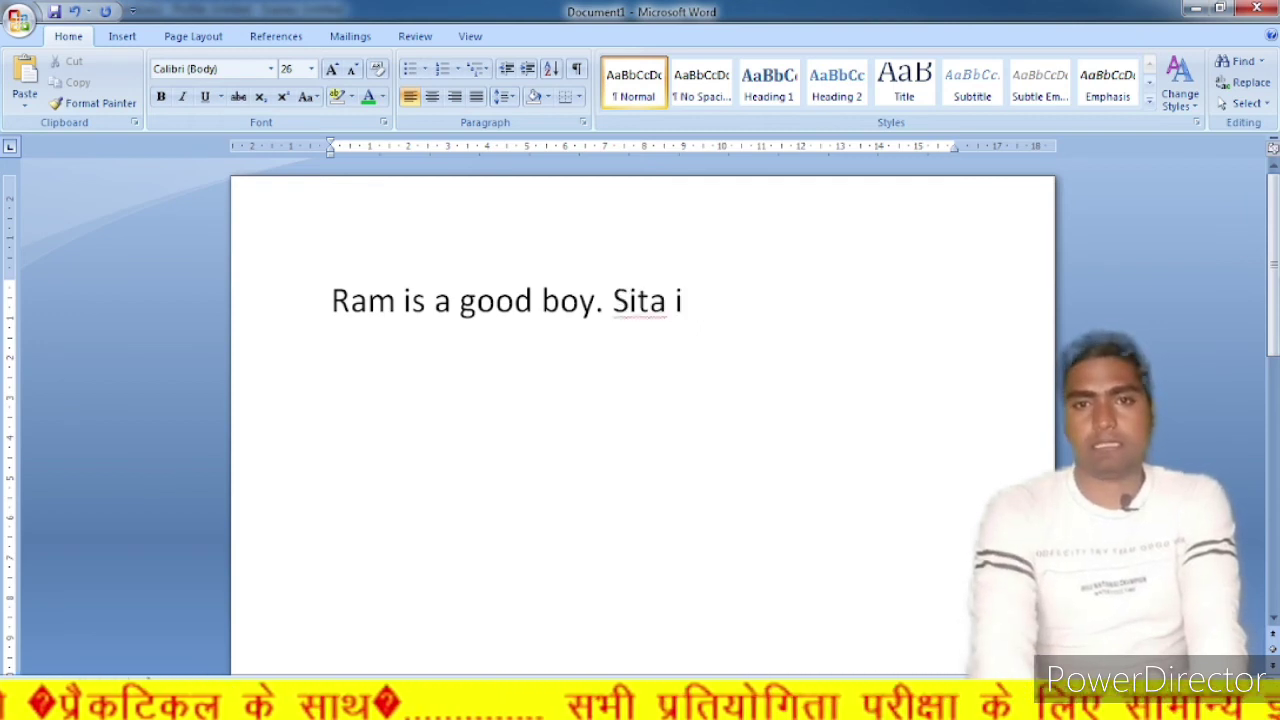
{"action": "type", "text": "s a good bo"}
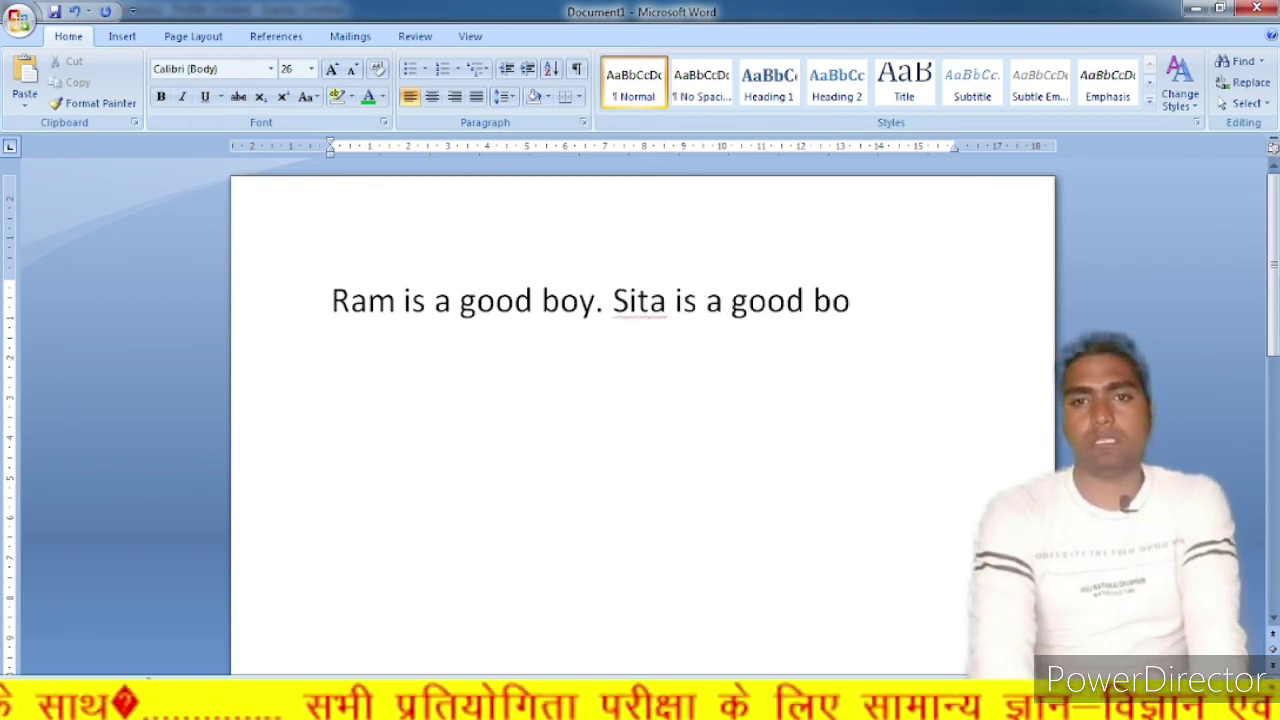
{"action": "key", "text": "BackSpace"}
{"action": "key", "text": "BackSpace"}
{"action": "type", "text": "g"}
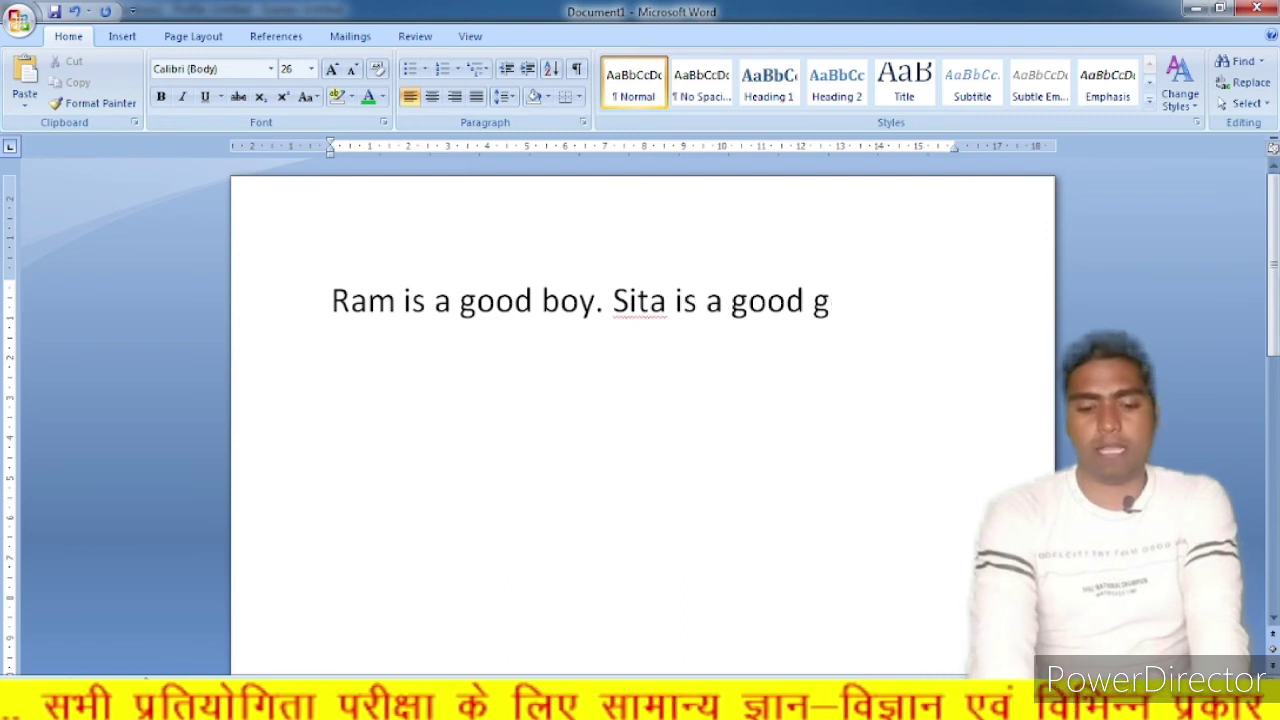
{"action": "type", "text": "irl"}
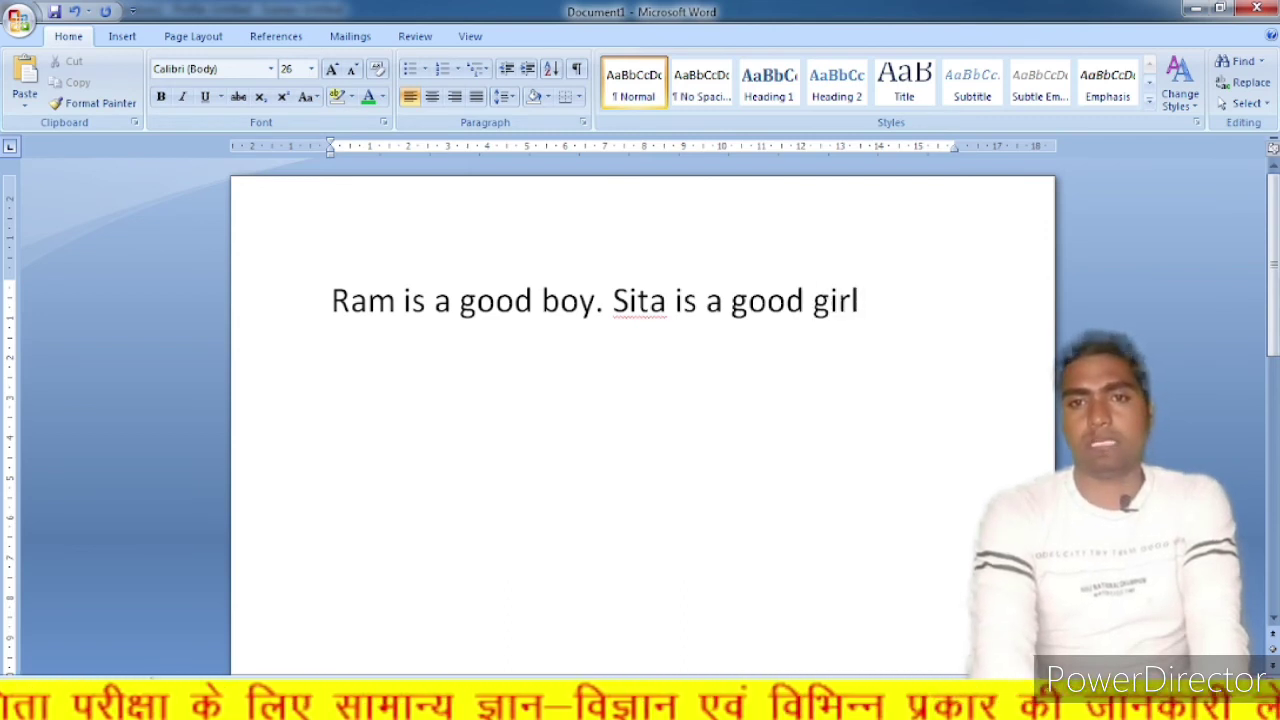
{"action": "type", "text": "."}
{"action": "key", "text": "Return"}
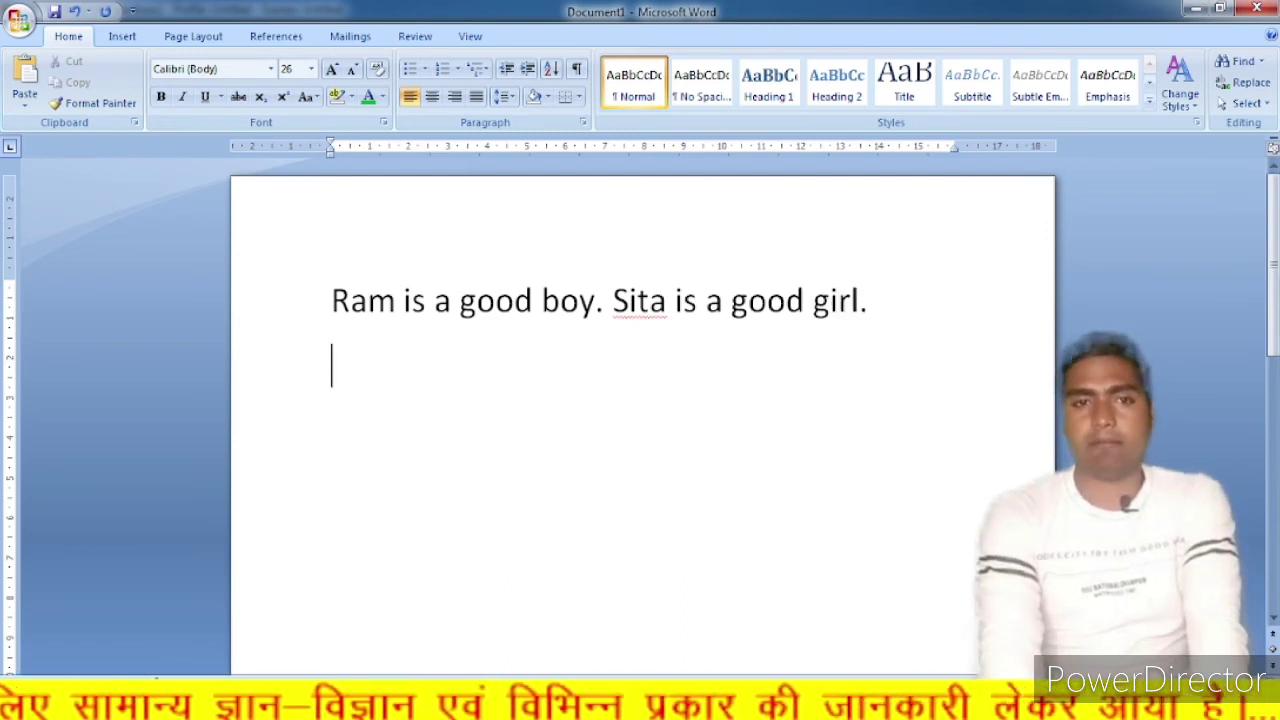
Enter two sample full names separated by a comma on the second line, ending with a full stop and a new line
{"action": "type", "text": "mohan"}
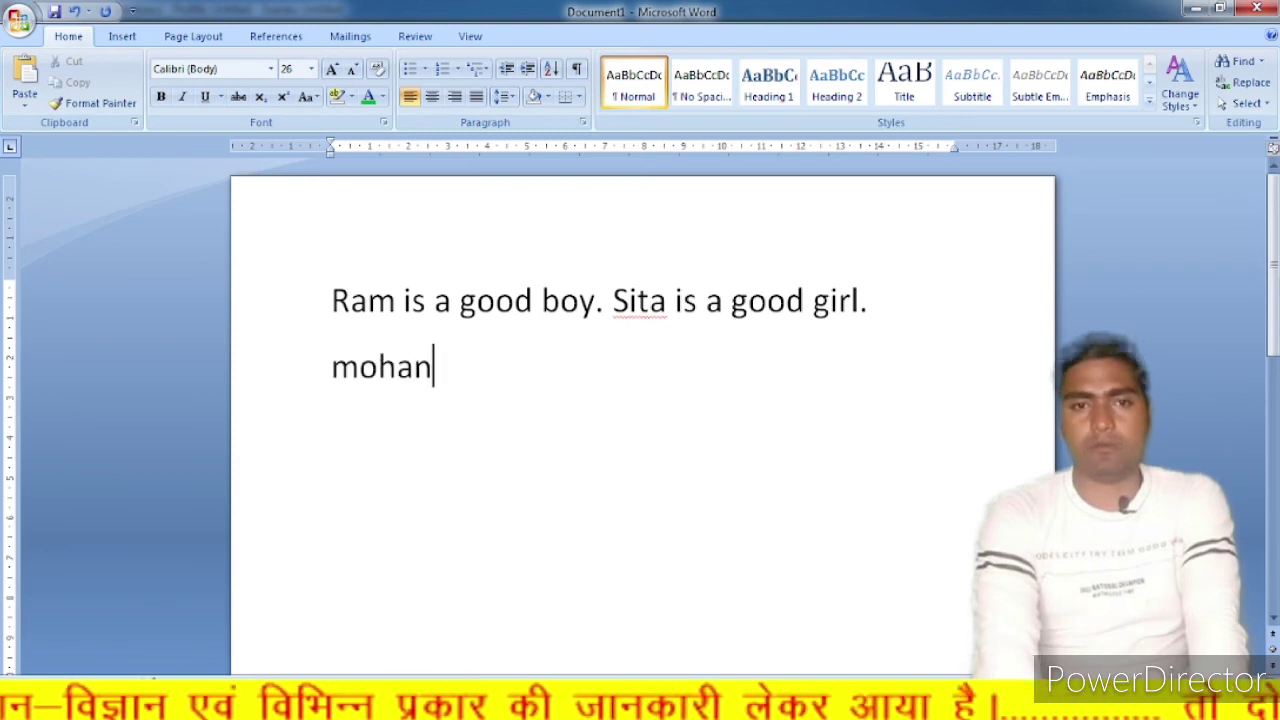
{"action": "type", "text": " kumar"}
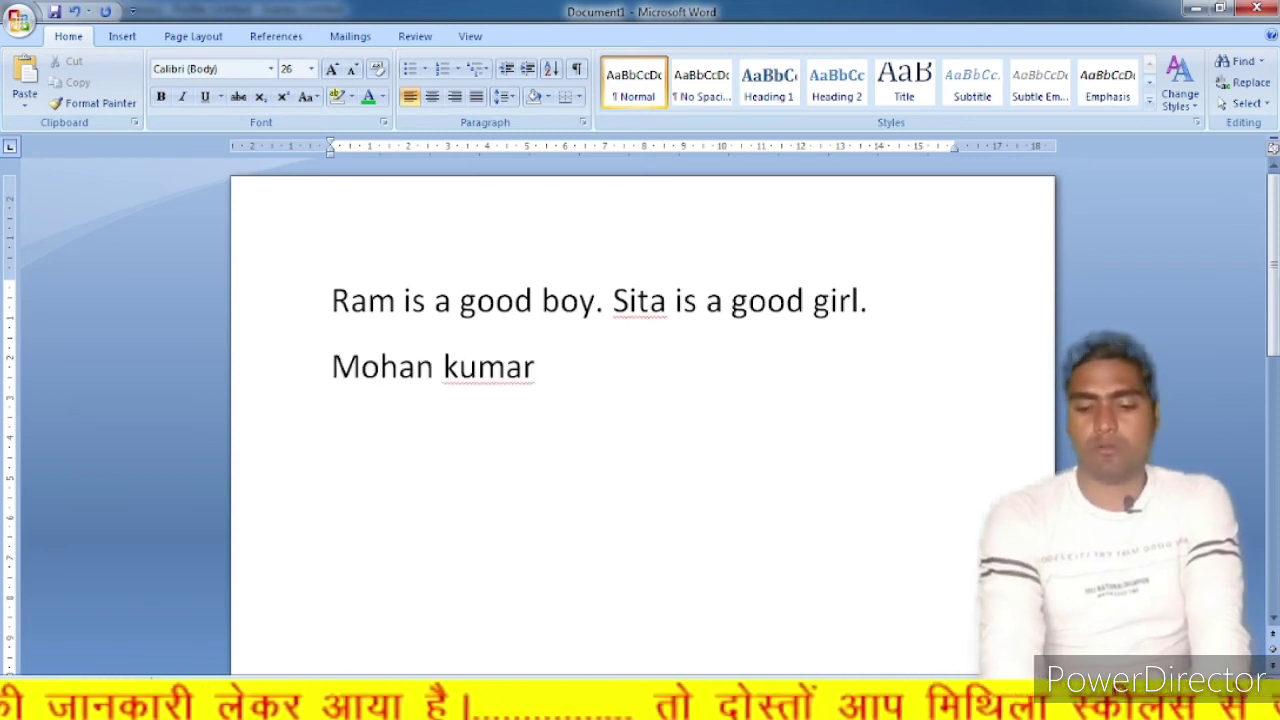
{"action": "type", "text": ", soh"}
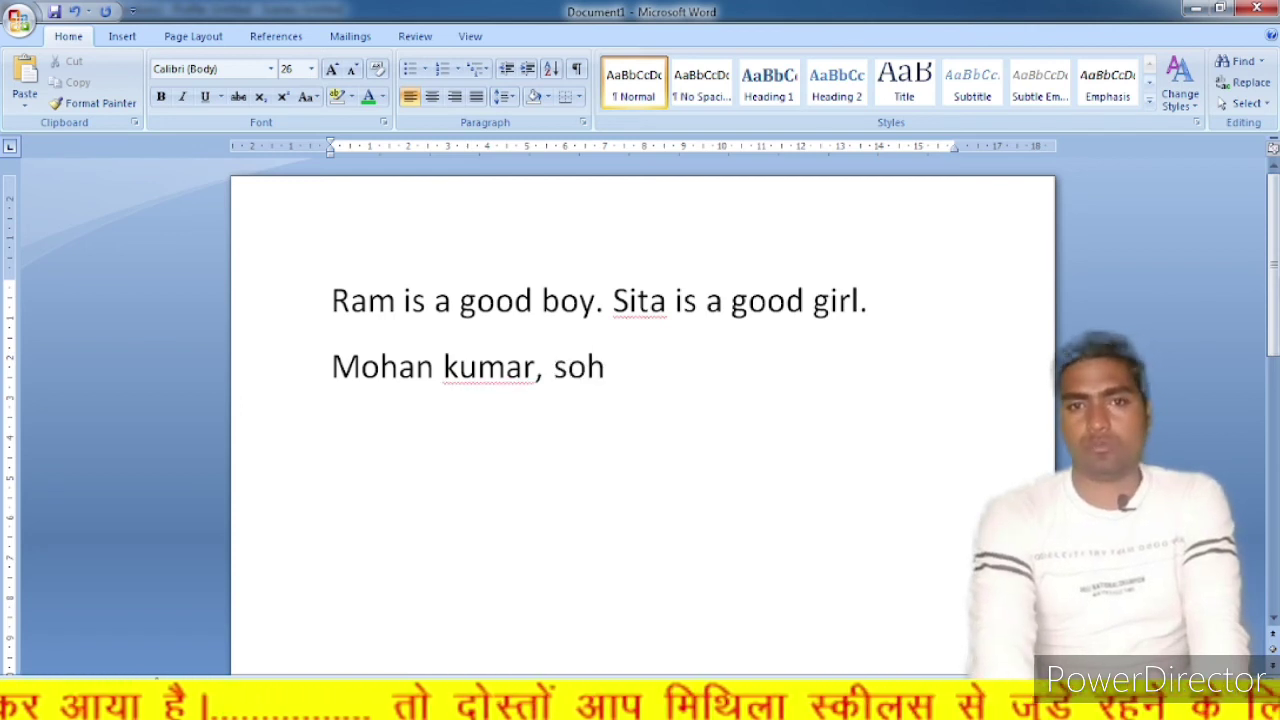
{"action": "type", "text": "an kumar"}
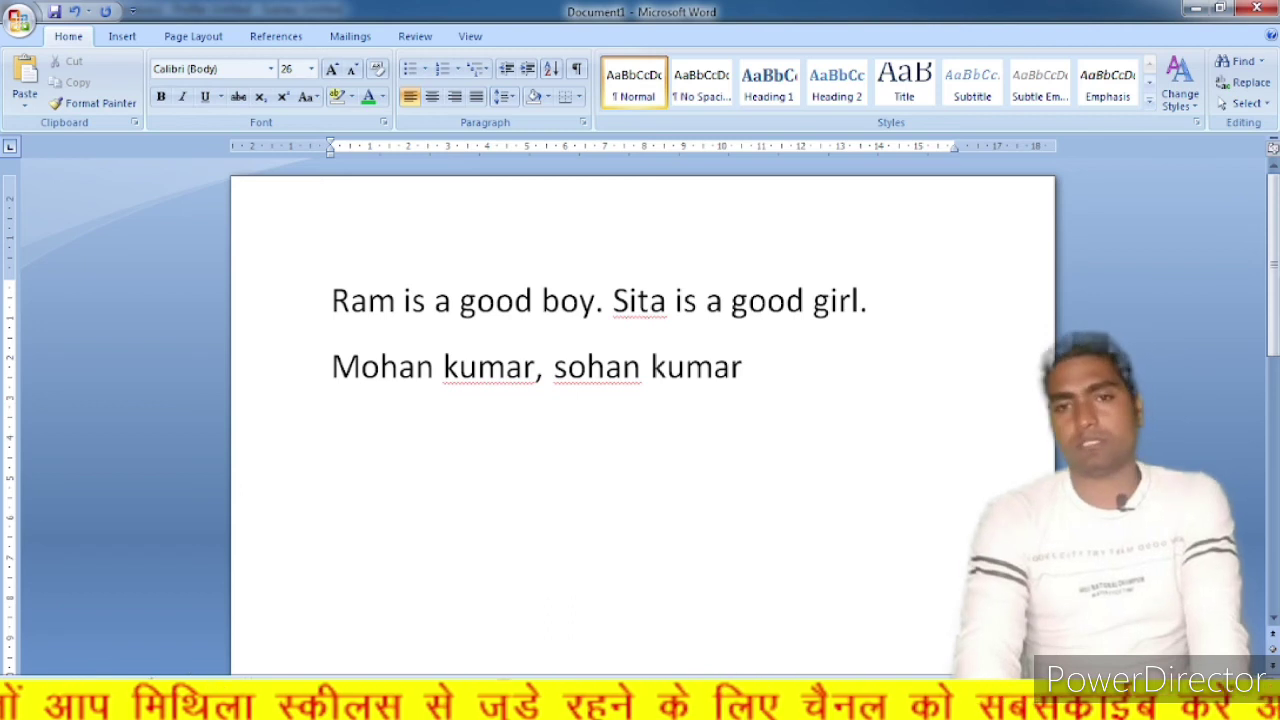
{"action": "type", "text": "."}
{"action": "key", "text": "Return"}
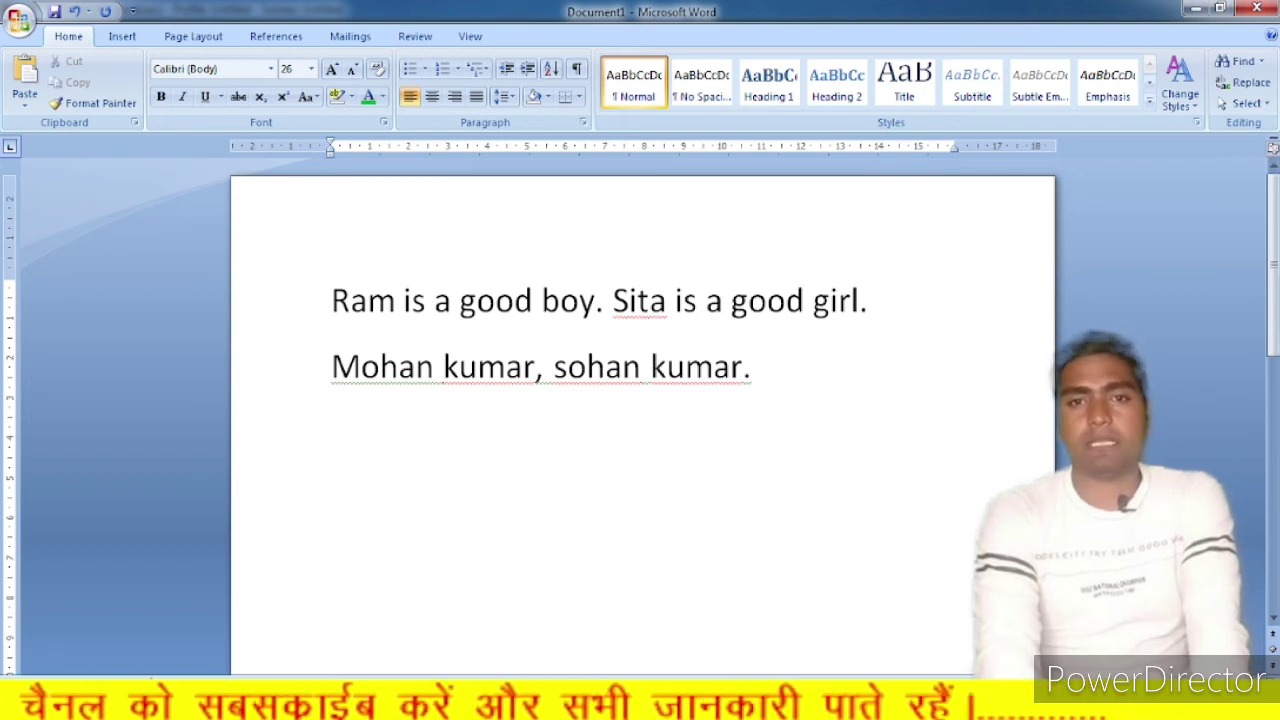
Enter the same two full names on the third line, each ended with a full stop instead of being separated by a comma
{"action": "type", "text": "moha"}
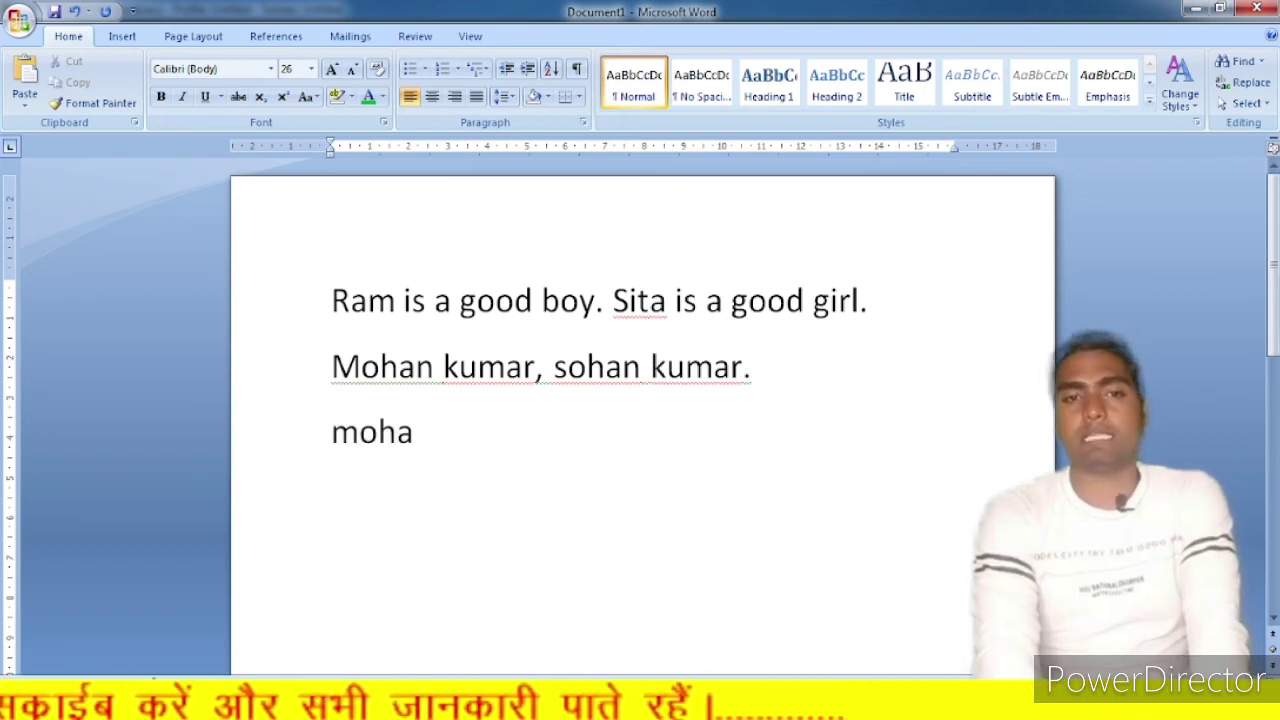
{"action": "type", "text": "n kumar"}
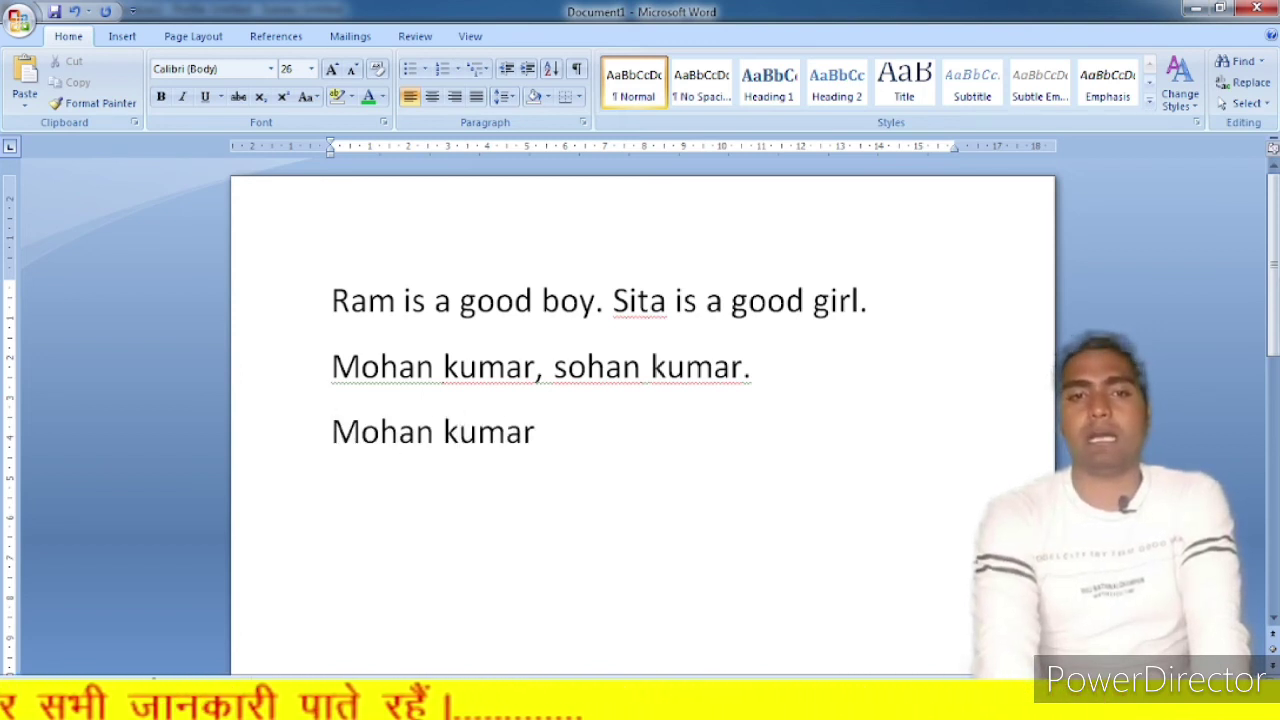
{"action": "type", "text": ". "}
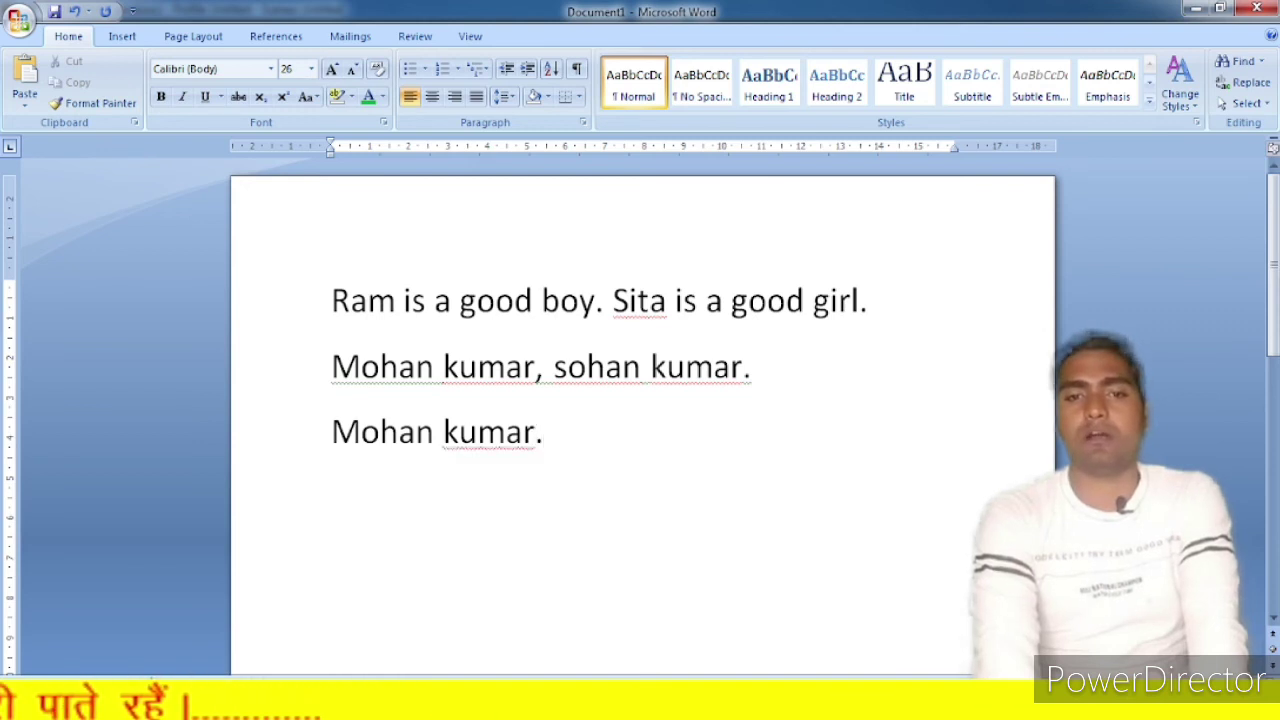
{"action": "type", "text": "sohna"}
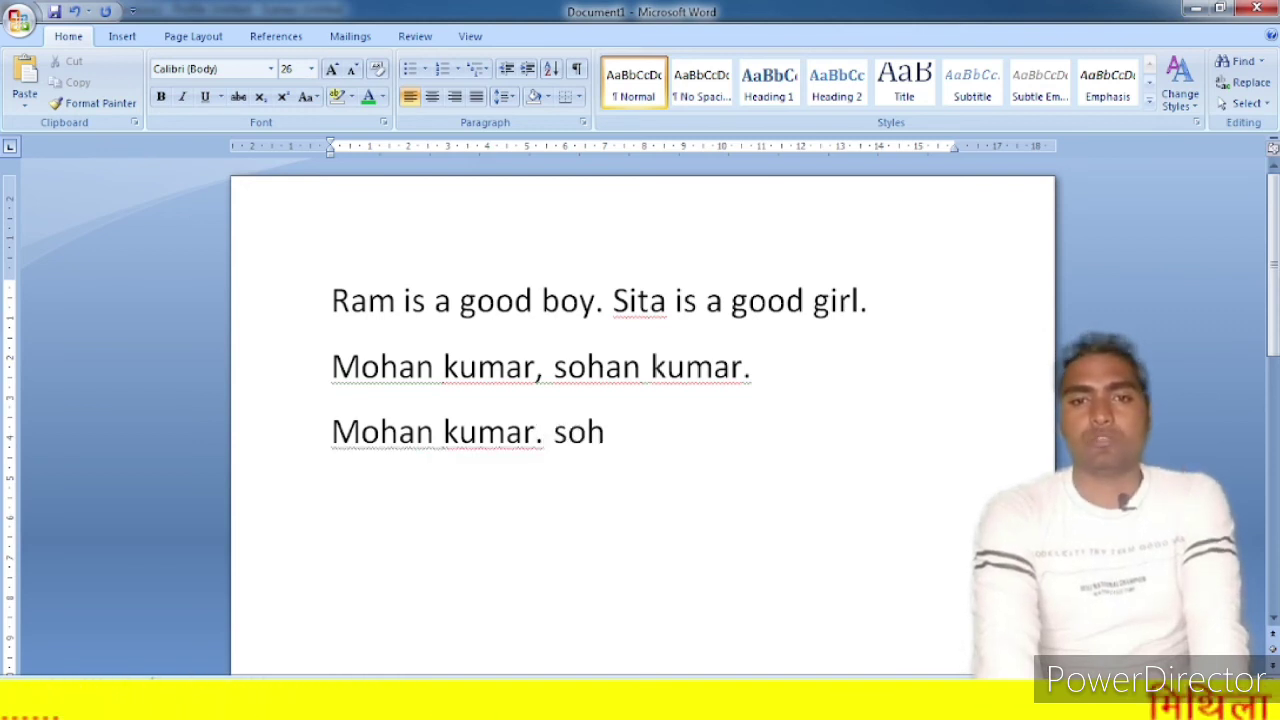
{"action": "key", "text": "BackSpace"}
{"action": "key", "text": "BackSpace"}
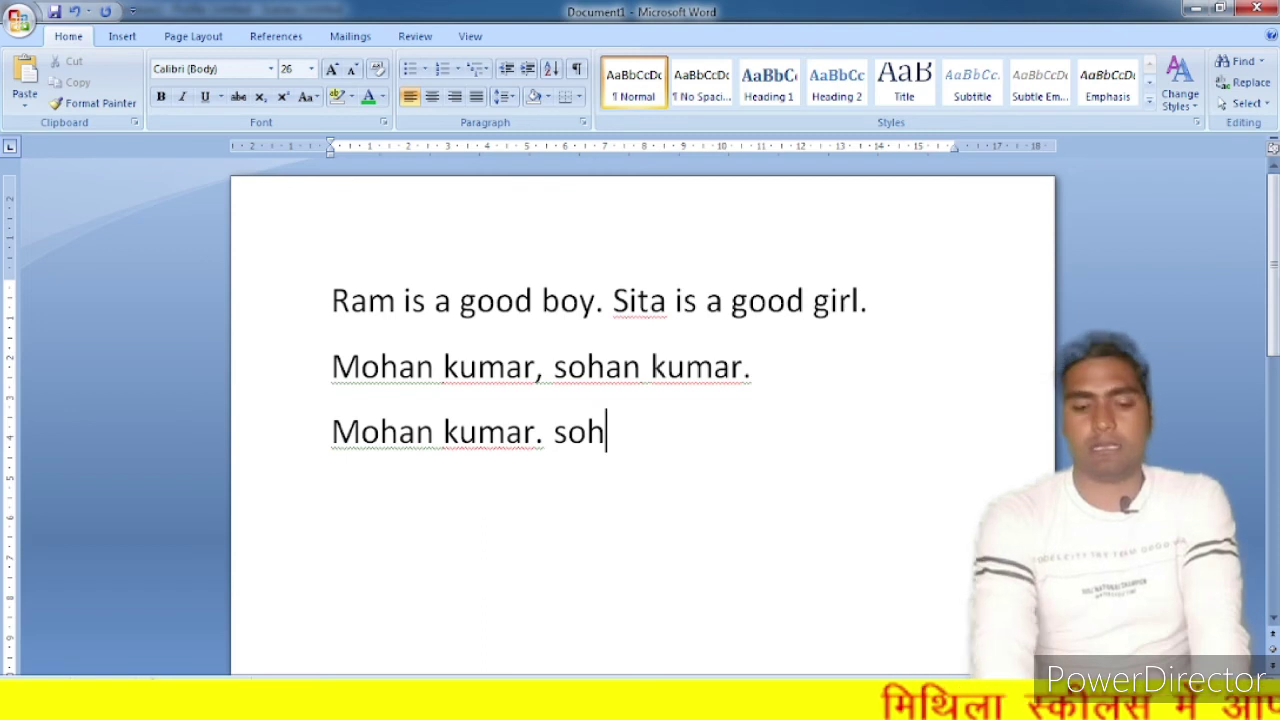
{"action": "type", "text": "an"}
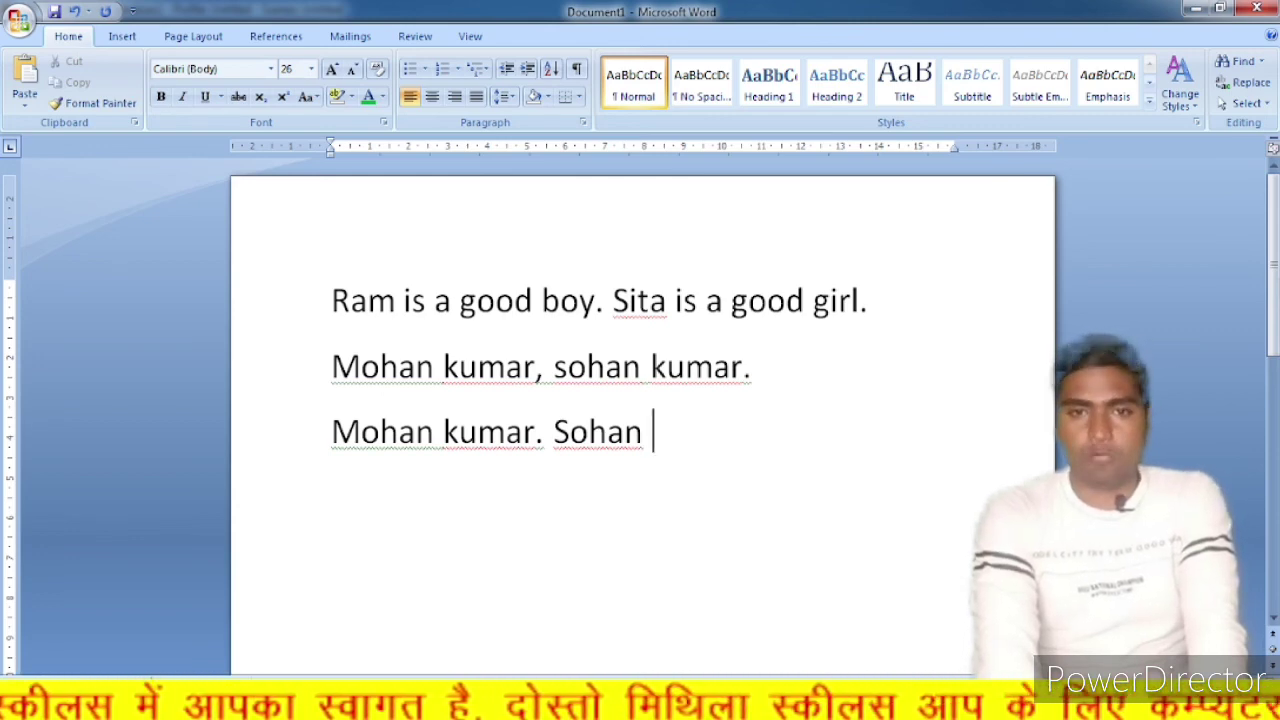
{"action": "type", "text": "kumar."}
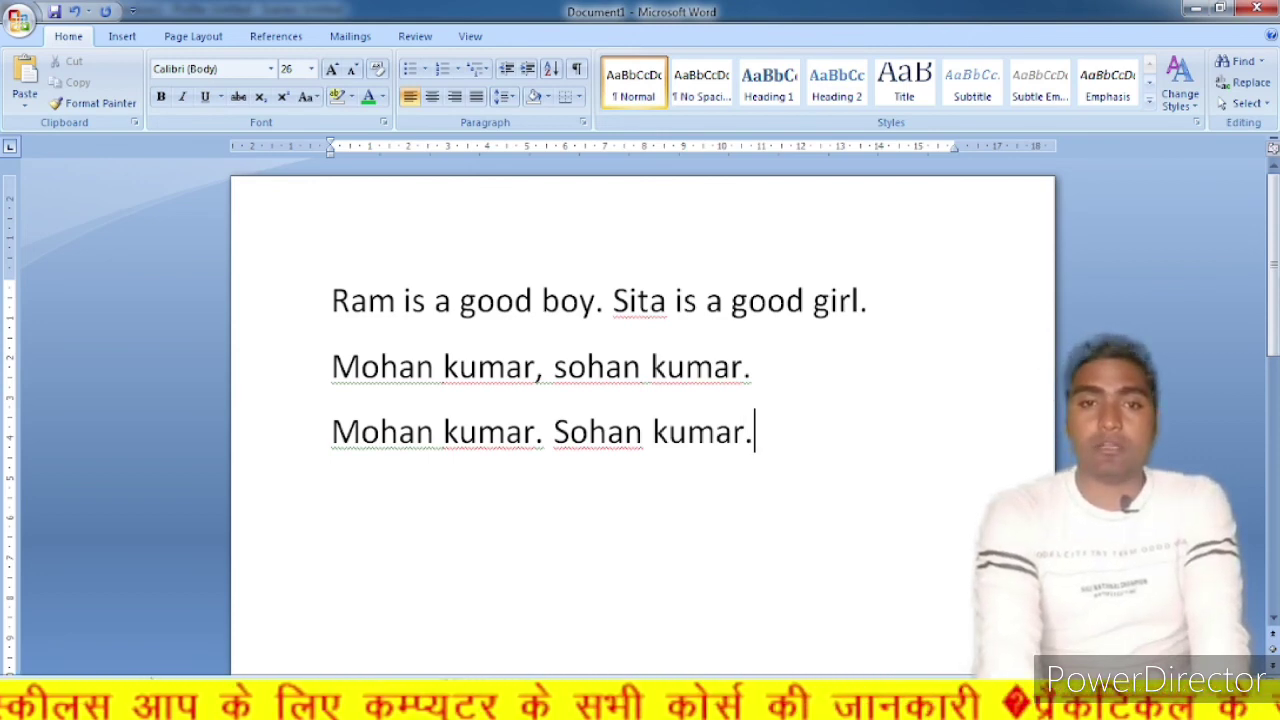
{"action": "key", "text": "Return"}
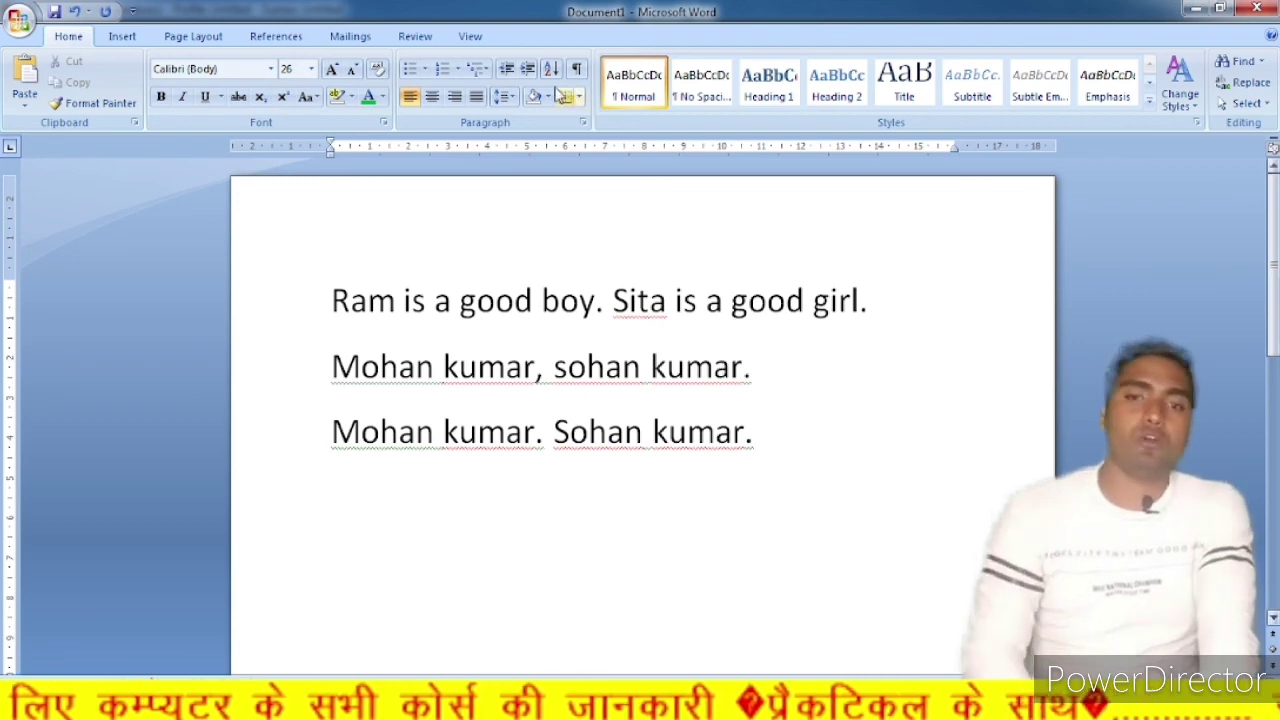
Apply Sentence case to all three lines and highlight each of the first line's two sentences in turn
{"action": "left_click_drag", "start_coordinate": [764, 451], "coordinate": [325, 327]}
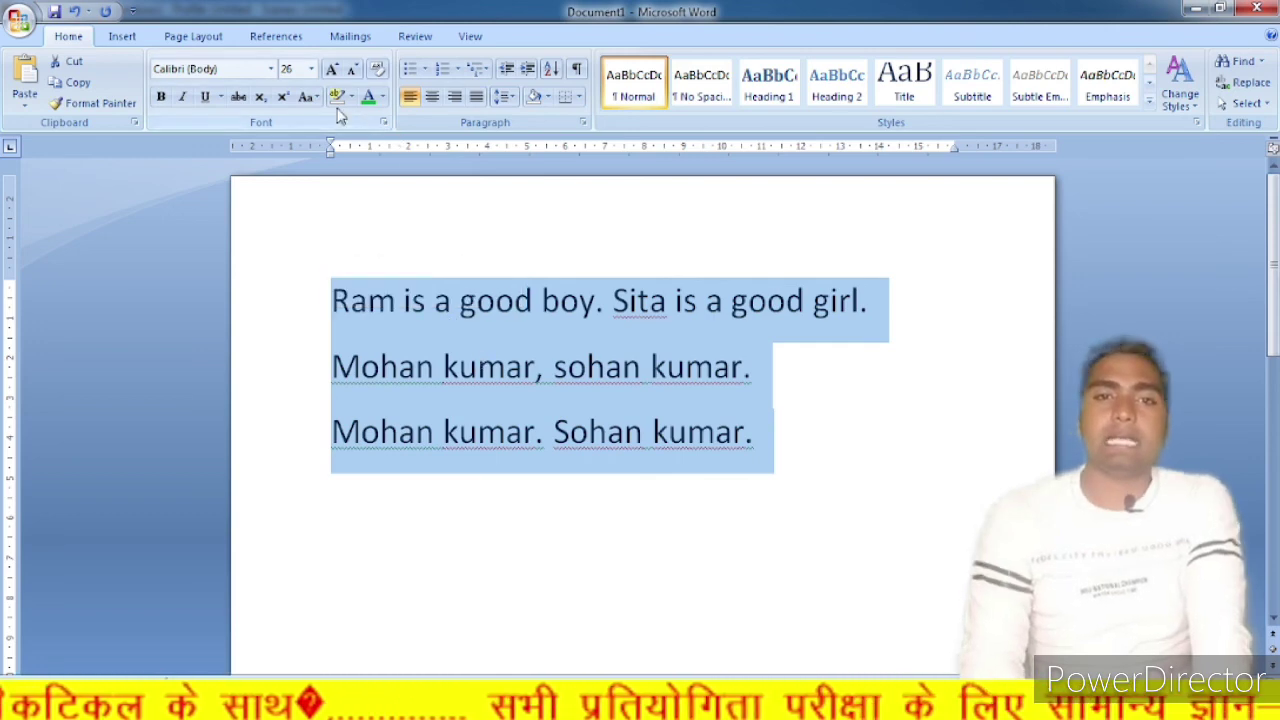
{"action": "left_click", "coordinate": [309, 96]}
{"action": "left_click", "coordinate": [350, 121]}
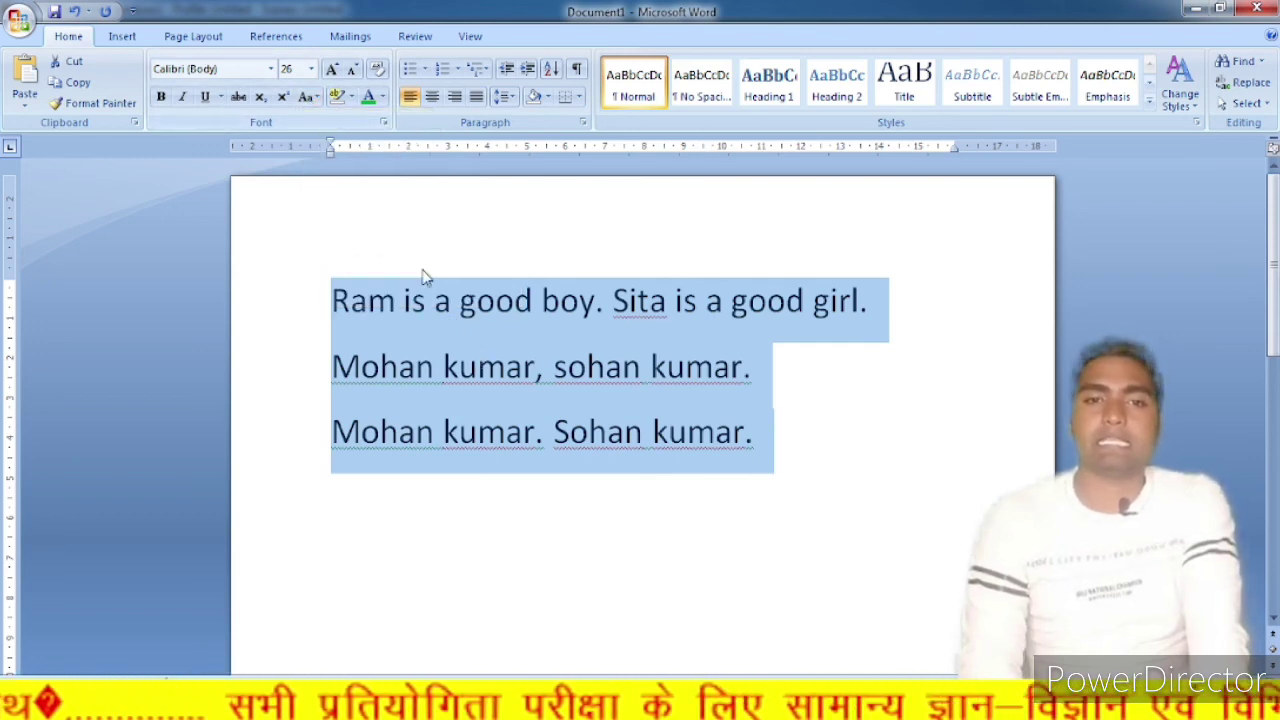
{"action": "left_click", "coordinate": [605, 305]}
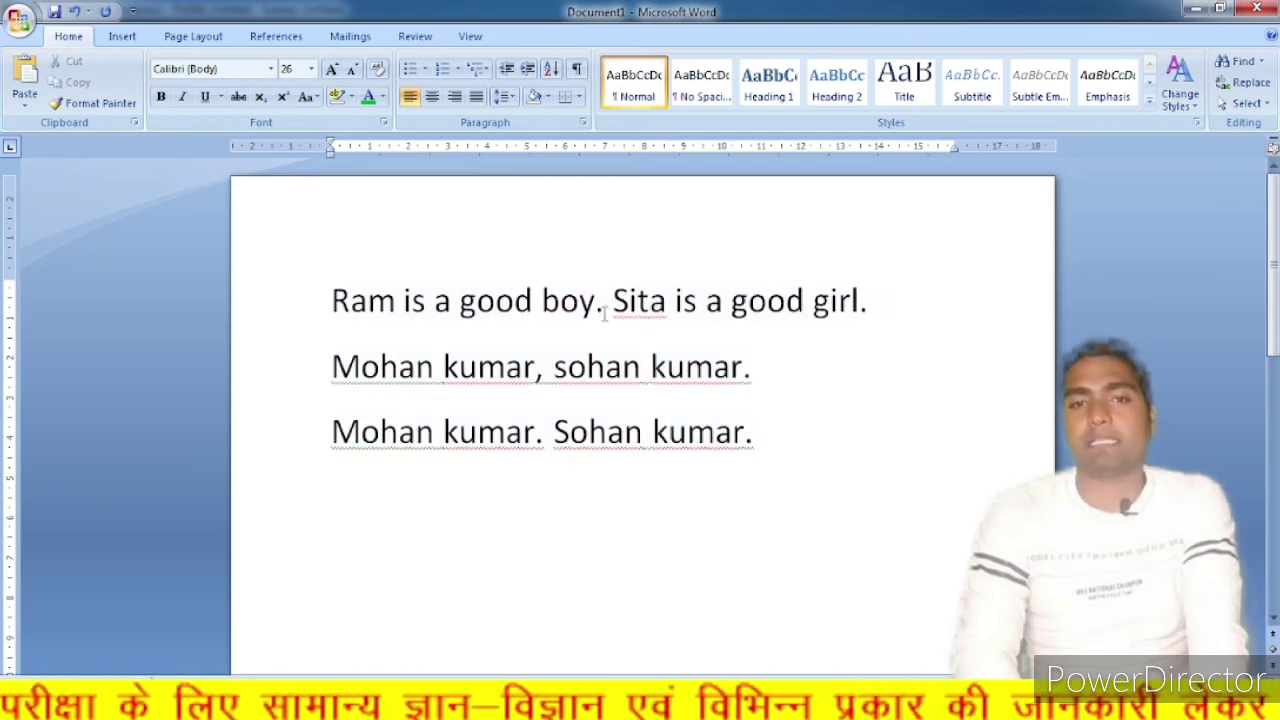
{"action": "left_click_drag", "start_coordinate": [602, 313], "coordinate": [298, 310]}
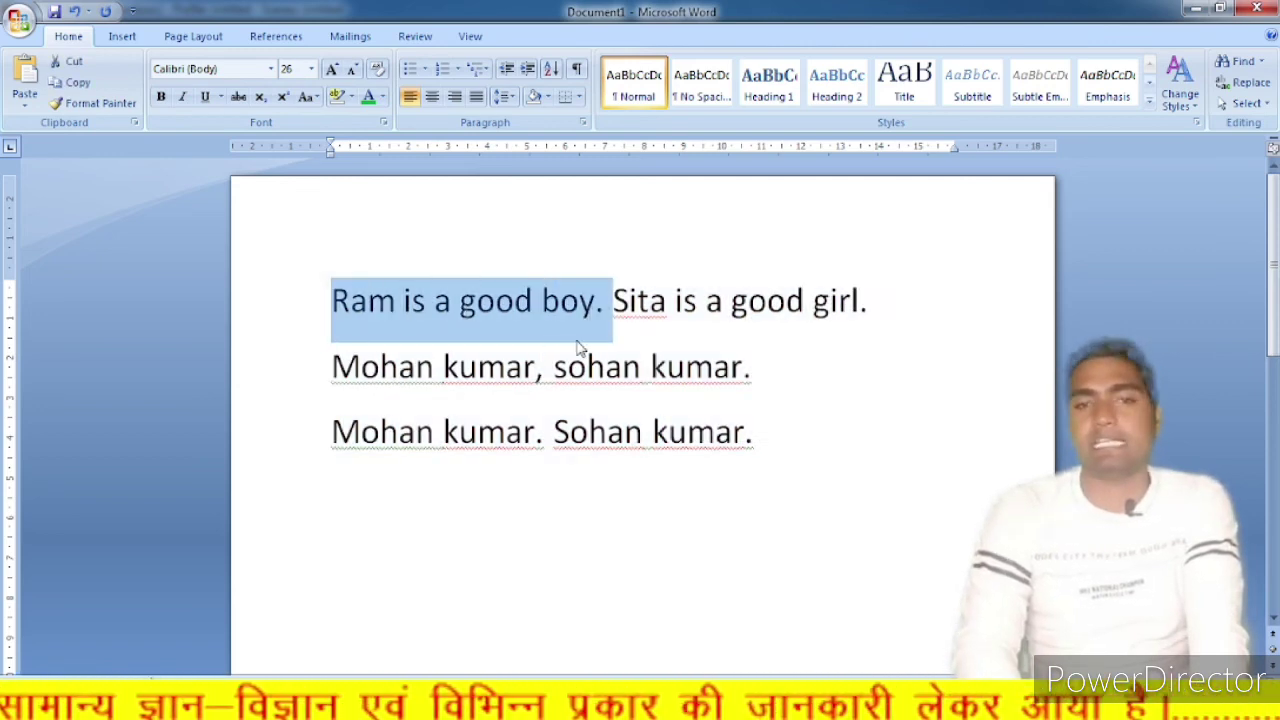
{"action": "left_click_drag", "start_coordinate": [614, 326], "coordinate": [868, 327]}
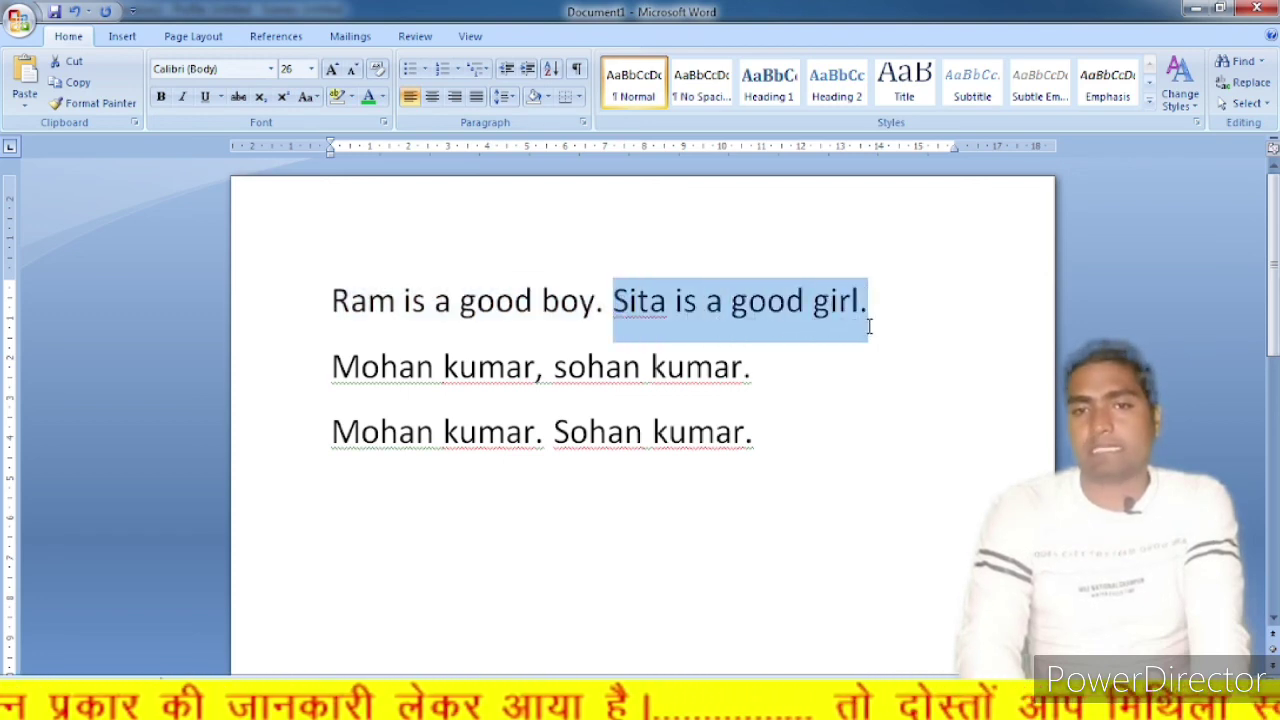
{"action": "left_click", "coordinate": [782, 316]}
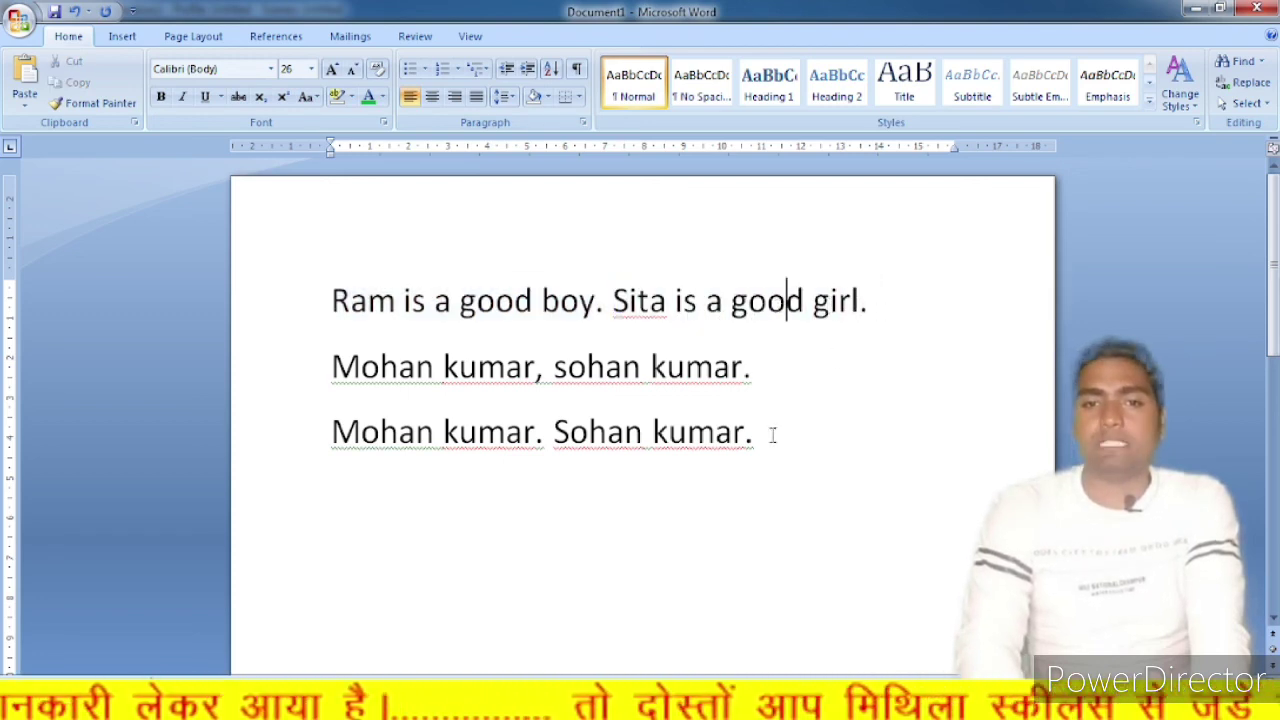
Change all three lines of text to lowercase and deselect them
{"action": "left_click_drag", "start_coordinate": [769, 434], "coordinate": [310, 335]}
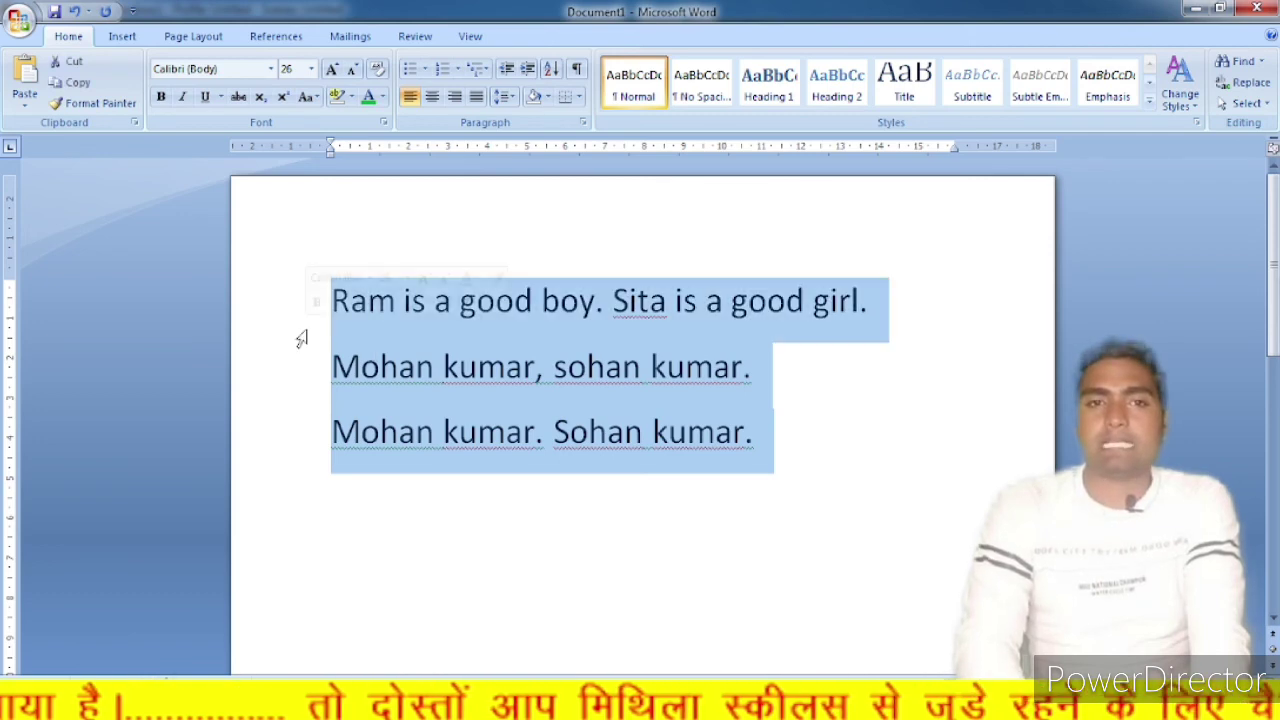
{"action": "left_click", "coordinate": [308, 97]}
{"action": "left_click", "coordinate": [337, 146]}
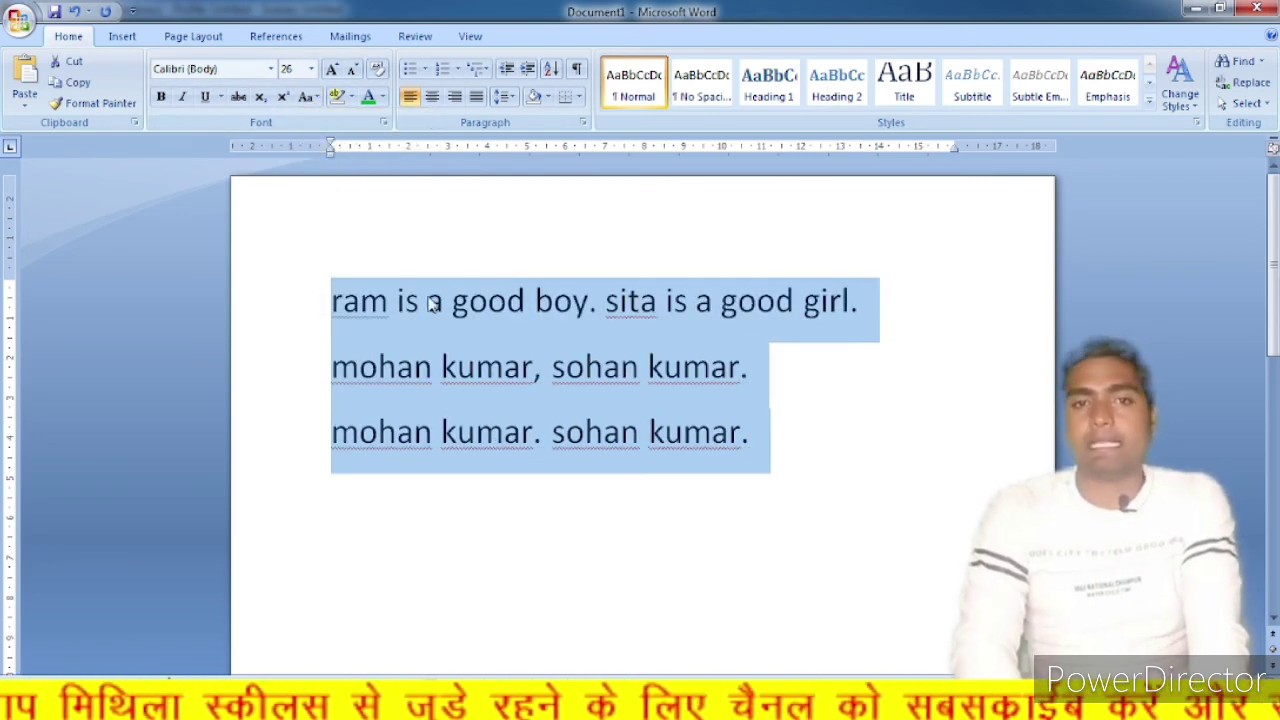
{"action": "left_click", "coordinate": [476, 366]}
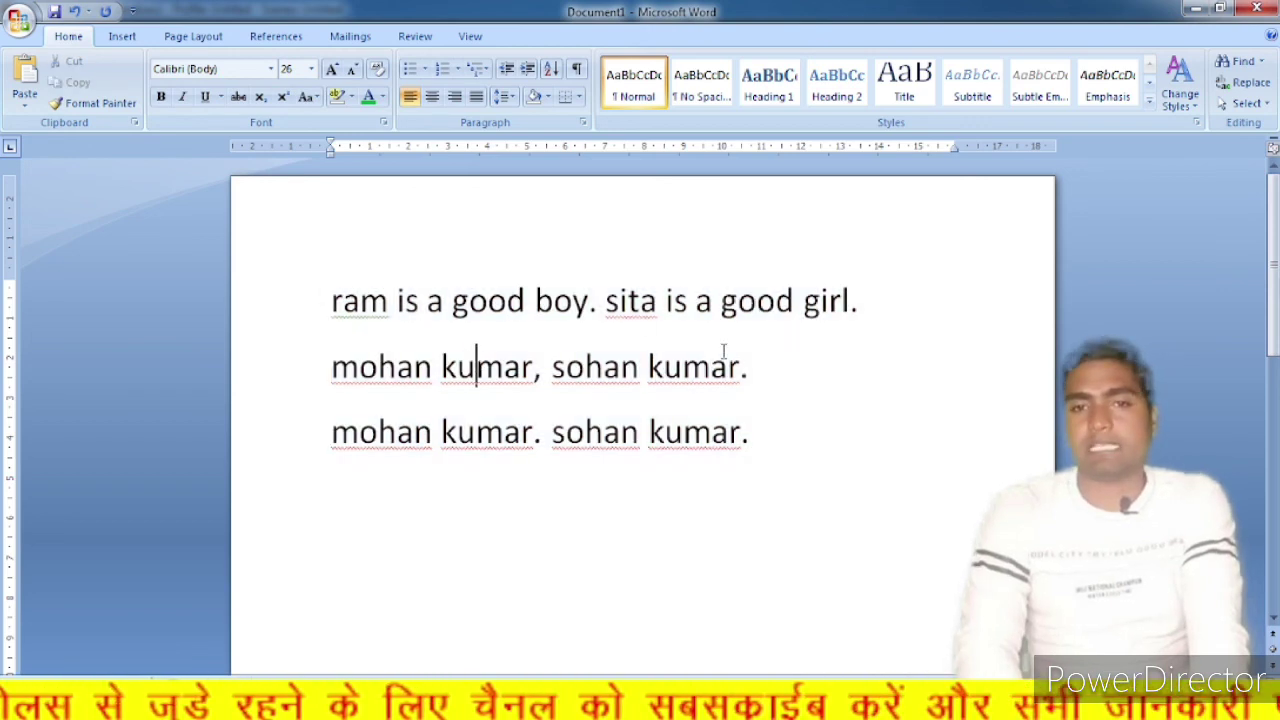
Convert the three lowercase lines to Sentence case and place the cursor at the comma in the second line
{"action": "left_click_drag", "start_coordinate": [778, 443], "coordinate": [324, 333]}
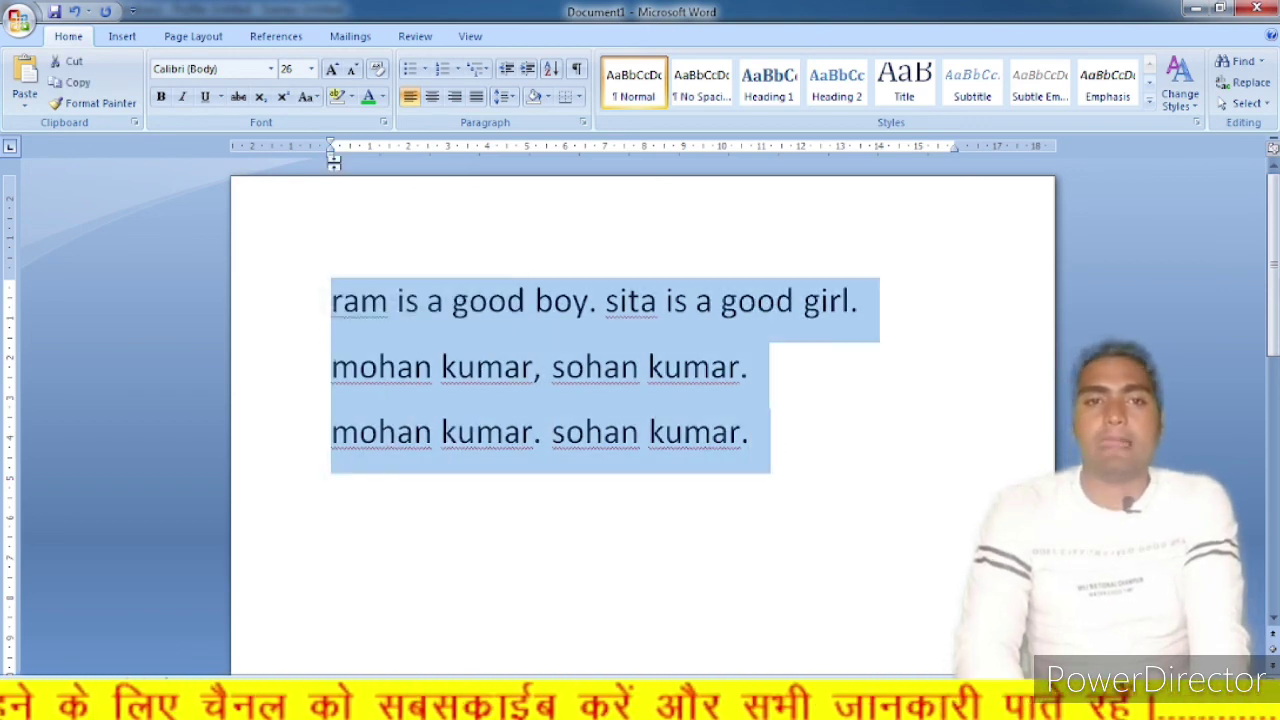
{"action": "left_click", "coordinate": [307, 97]}
{"action": "left_click", "coordinate": [312, 124]}
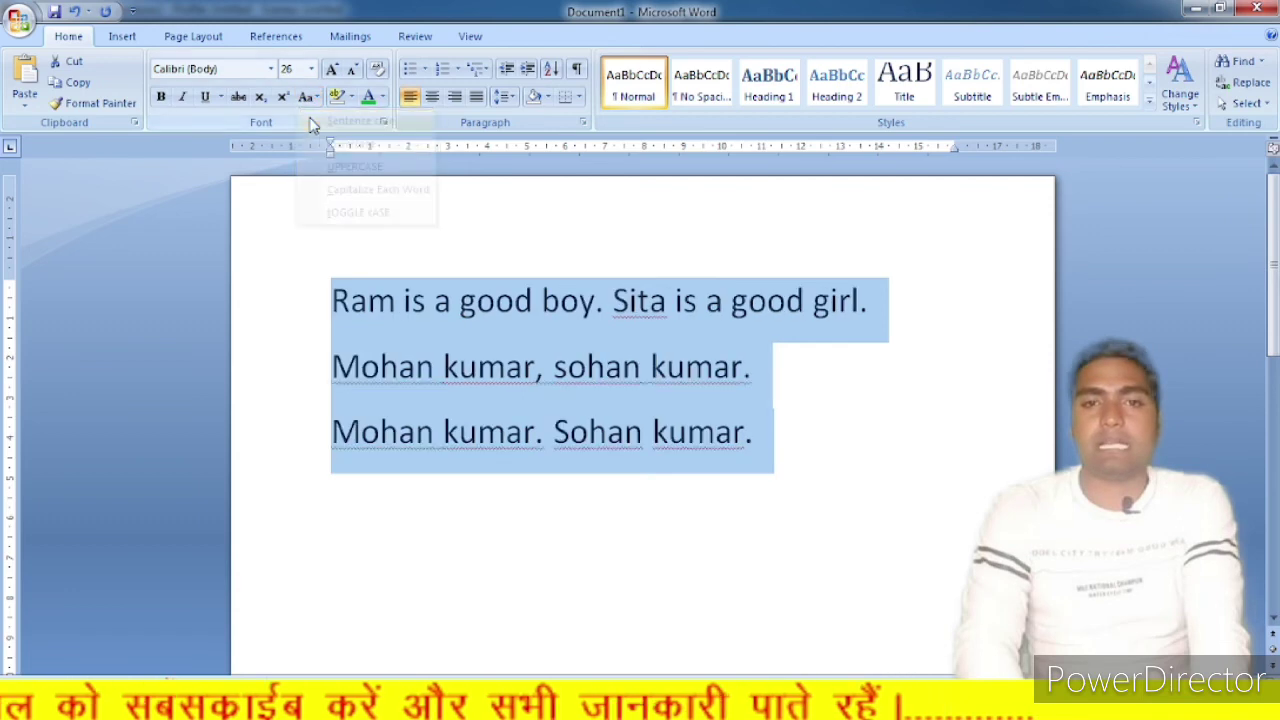
{"action": "left_click", "coordinate": [643, 370]}
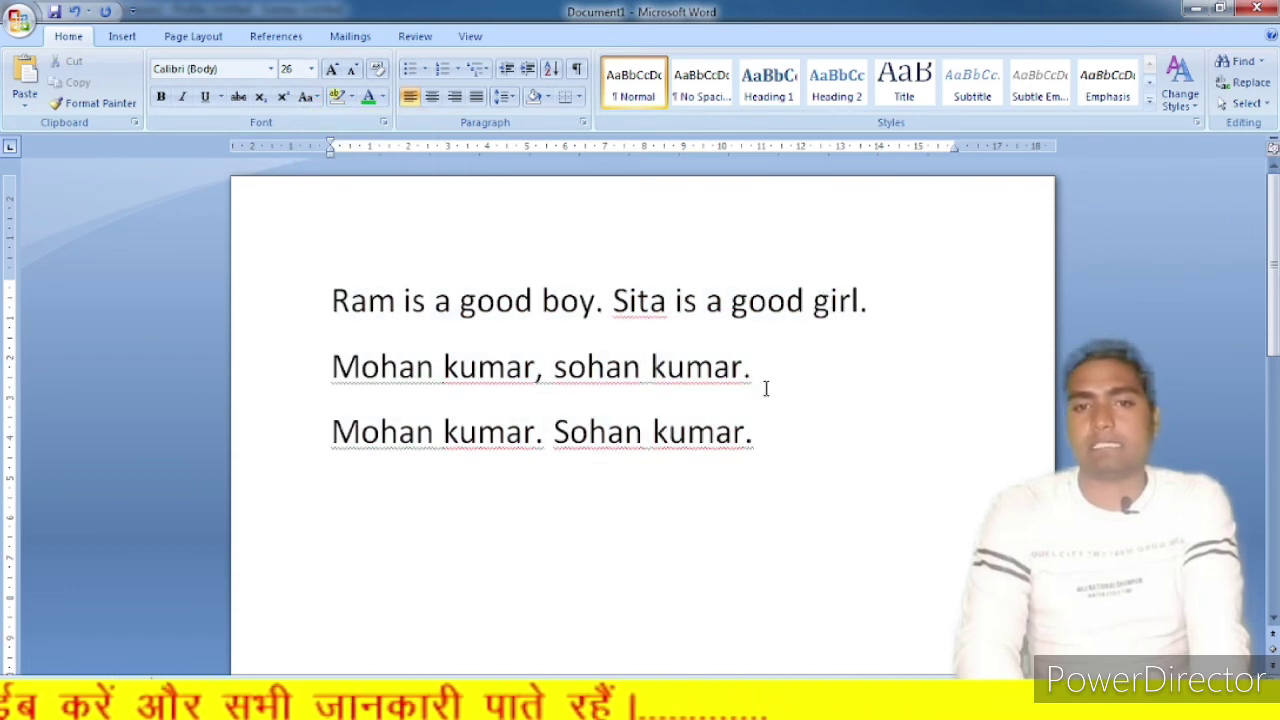
{"action": "left_click", "coordinate": [555, 368]}
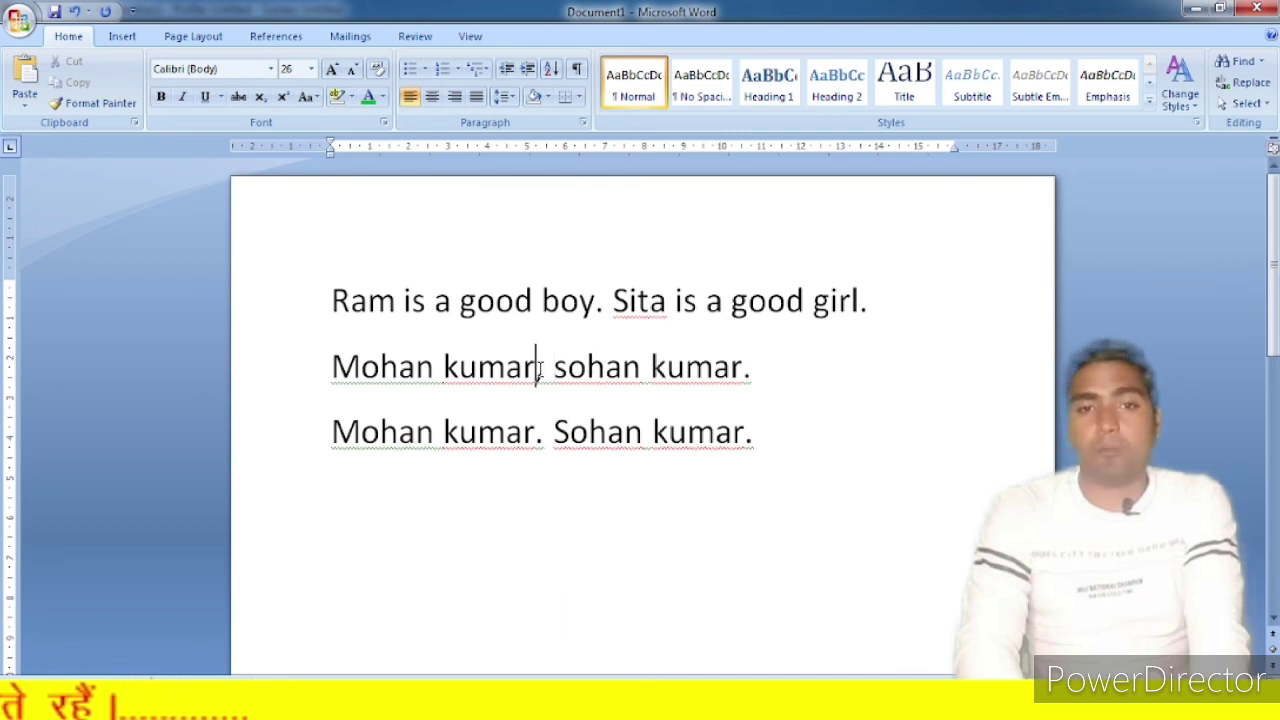
Convert the whole second line of text to lowercase
{"action": "left_click", "coordinate": [538, 370]}
{"action": "left_click", "coordinate": [757, 371]}
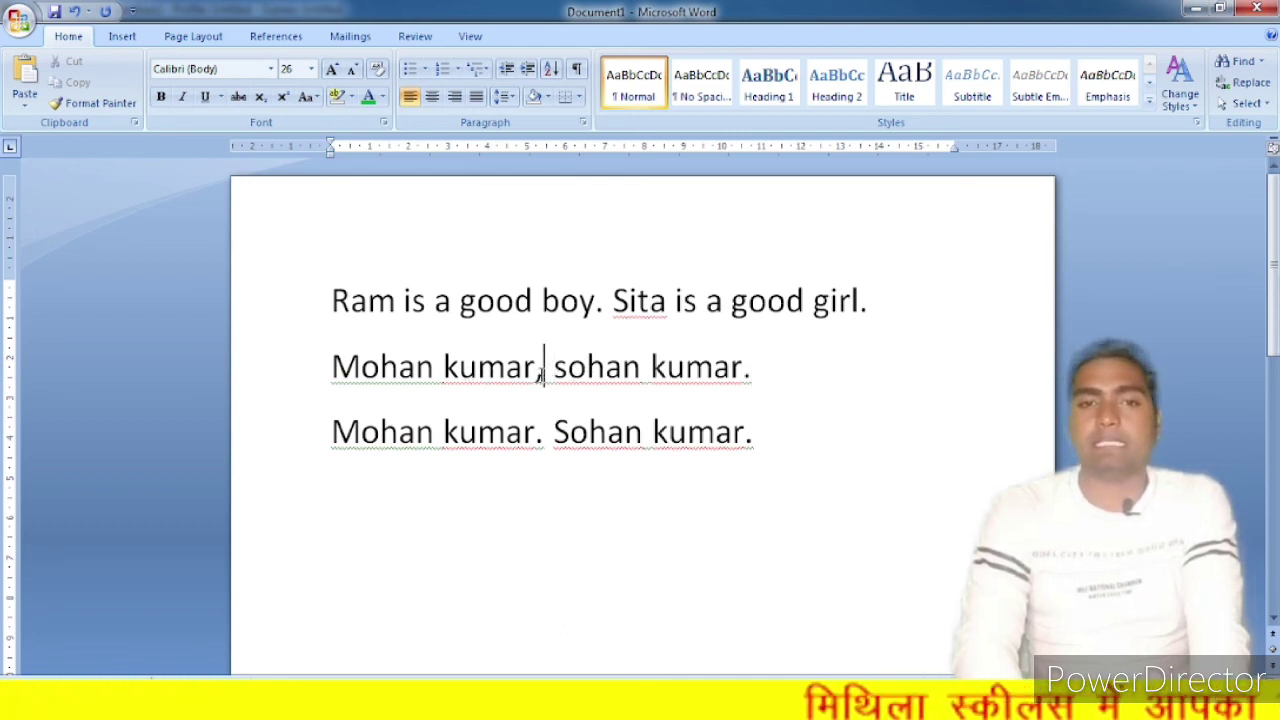
{"action": "left_click", "coordinate": [760, 372]}
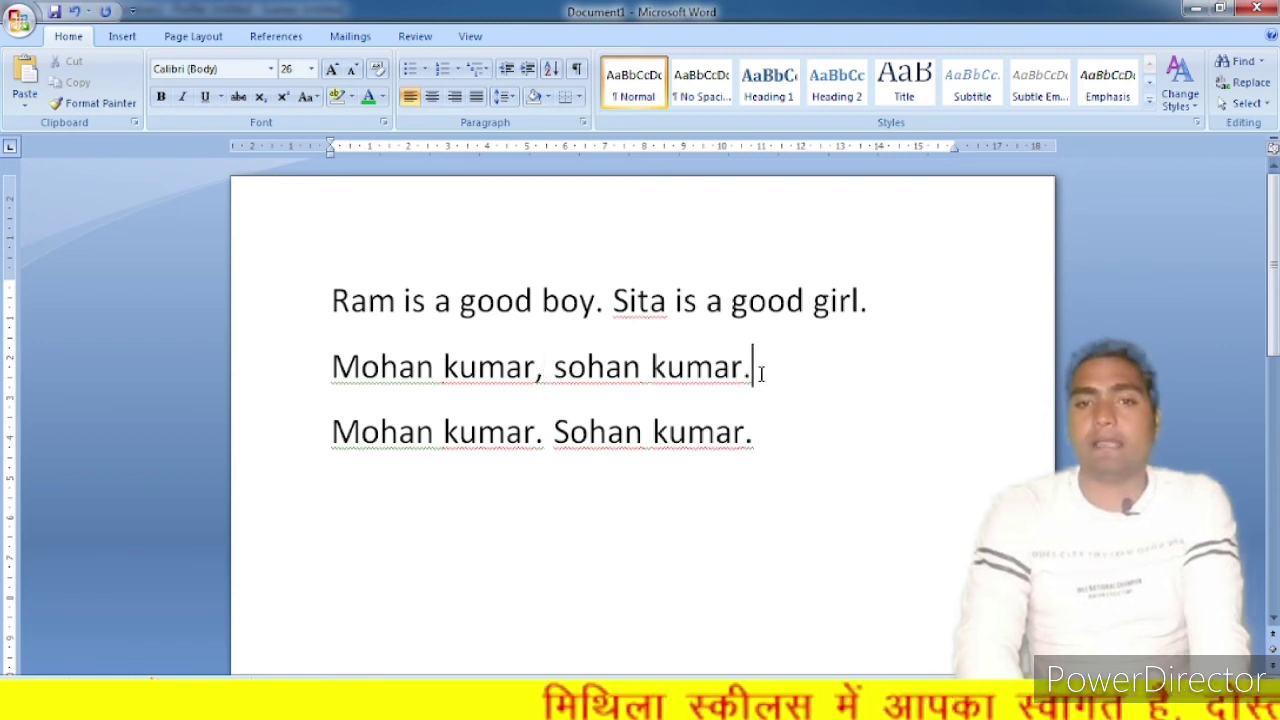
{"action": "left_click_drag", "start_coordinate": [760, 372], "coordinate": [331, 368]}
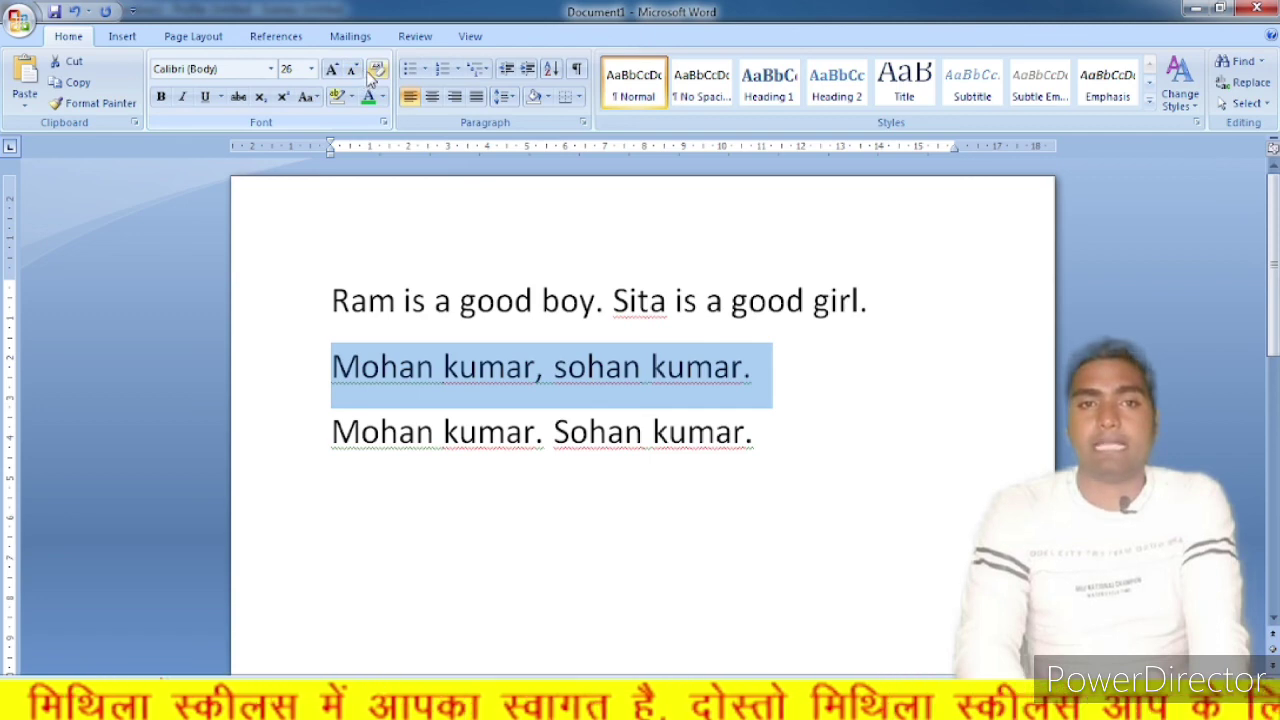
{"action": "left_click", "coordinate": [316, 100]}
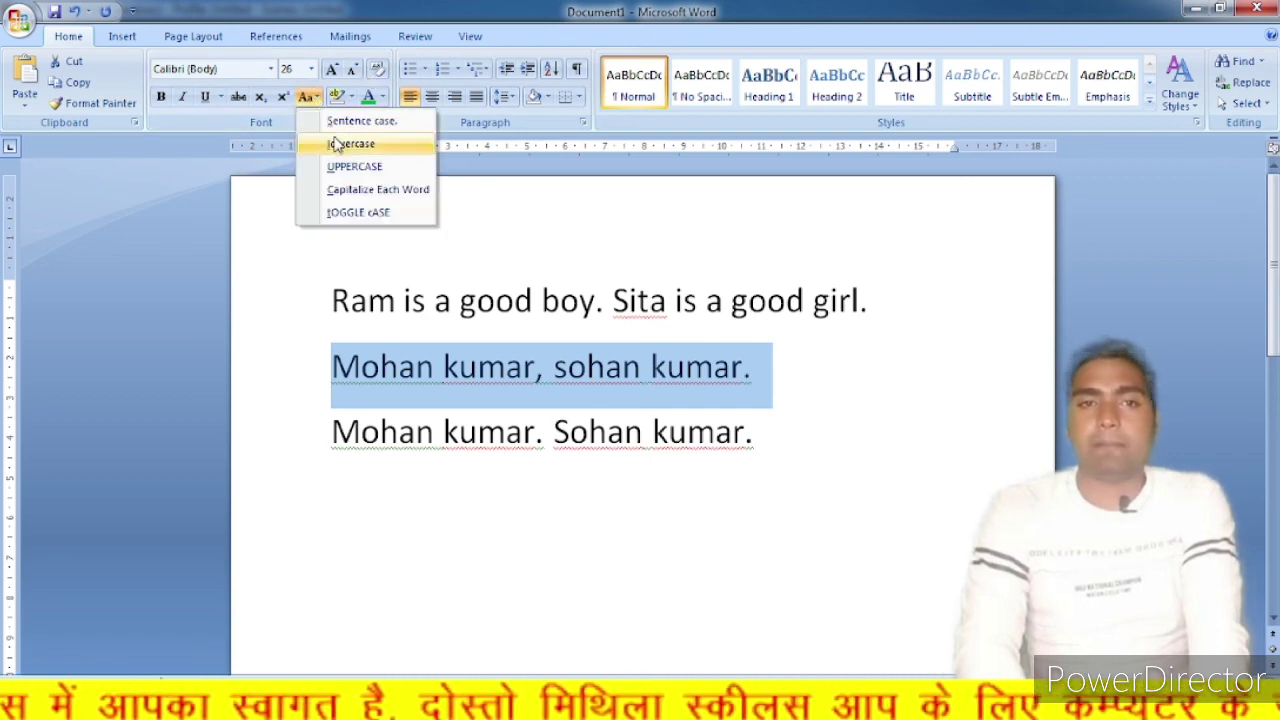
{"action": "left_click", "coordinate": [338, 141]}
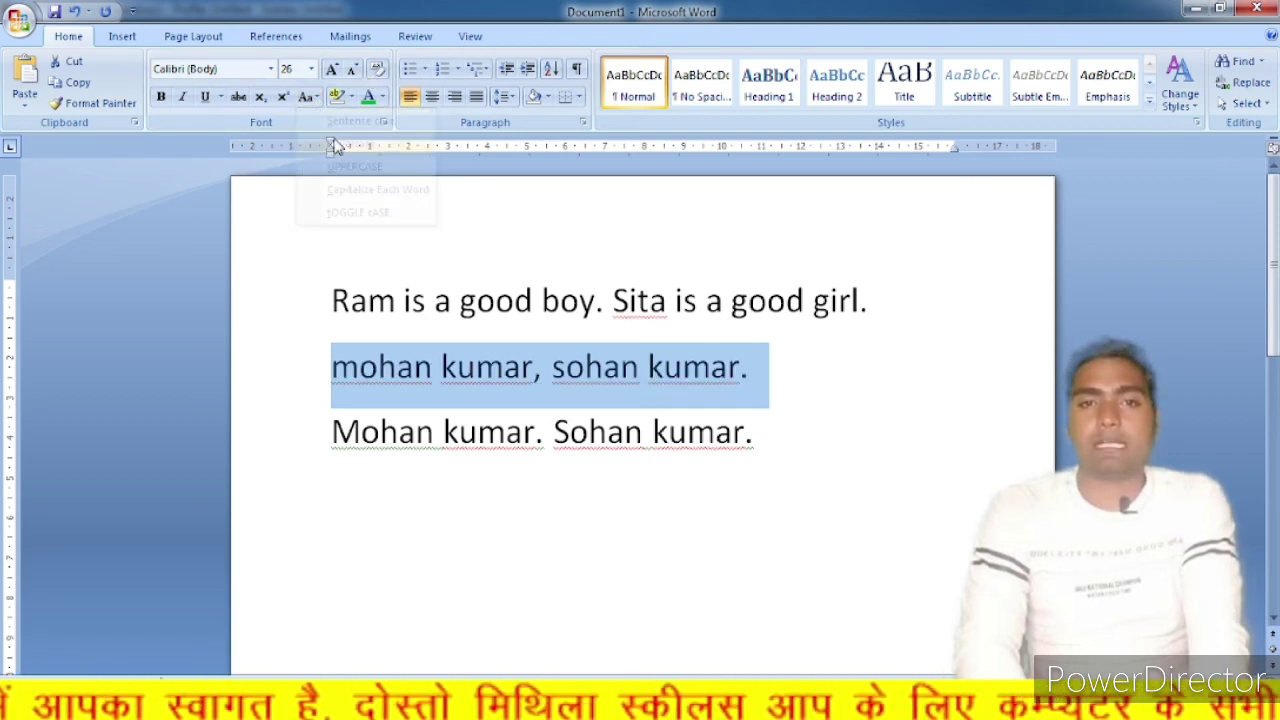
Replace the comma between the second line's two names with a full stop
{"action": "left_click", "coordinate": [548, 369]}
{"action": "key", "text": "BackSpace"}
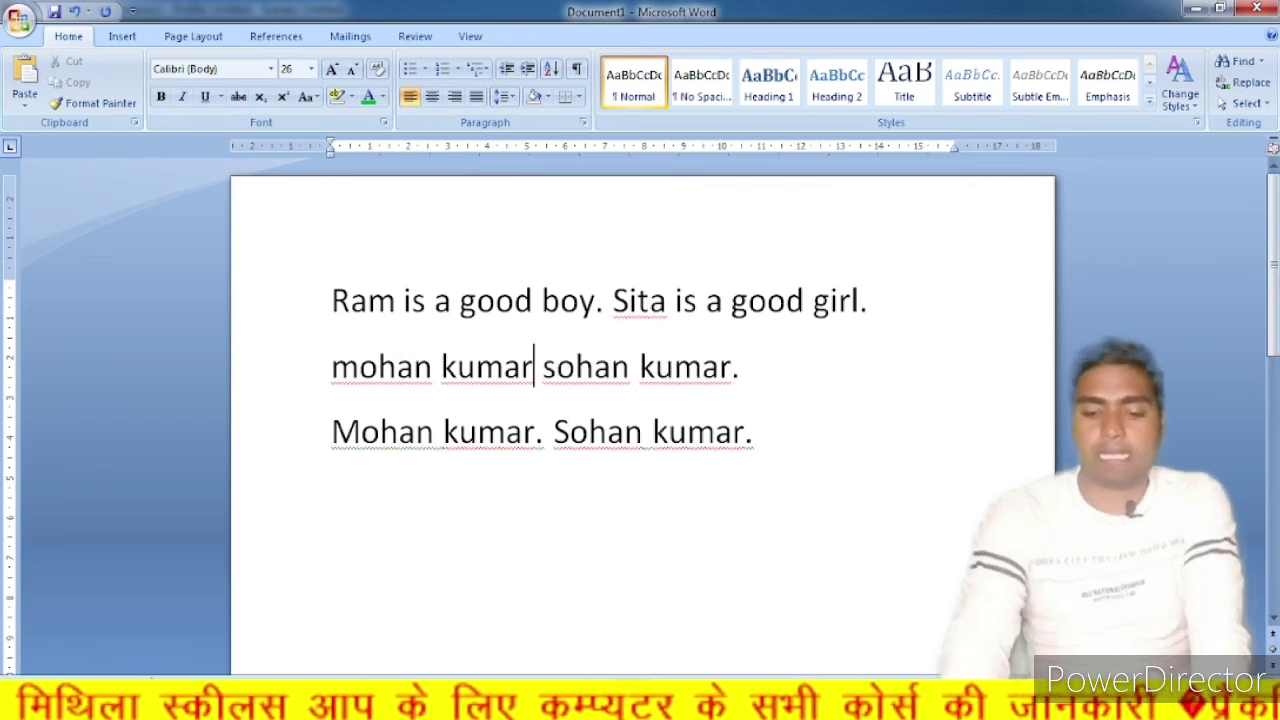
{"action": "type", "text": "."}
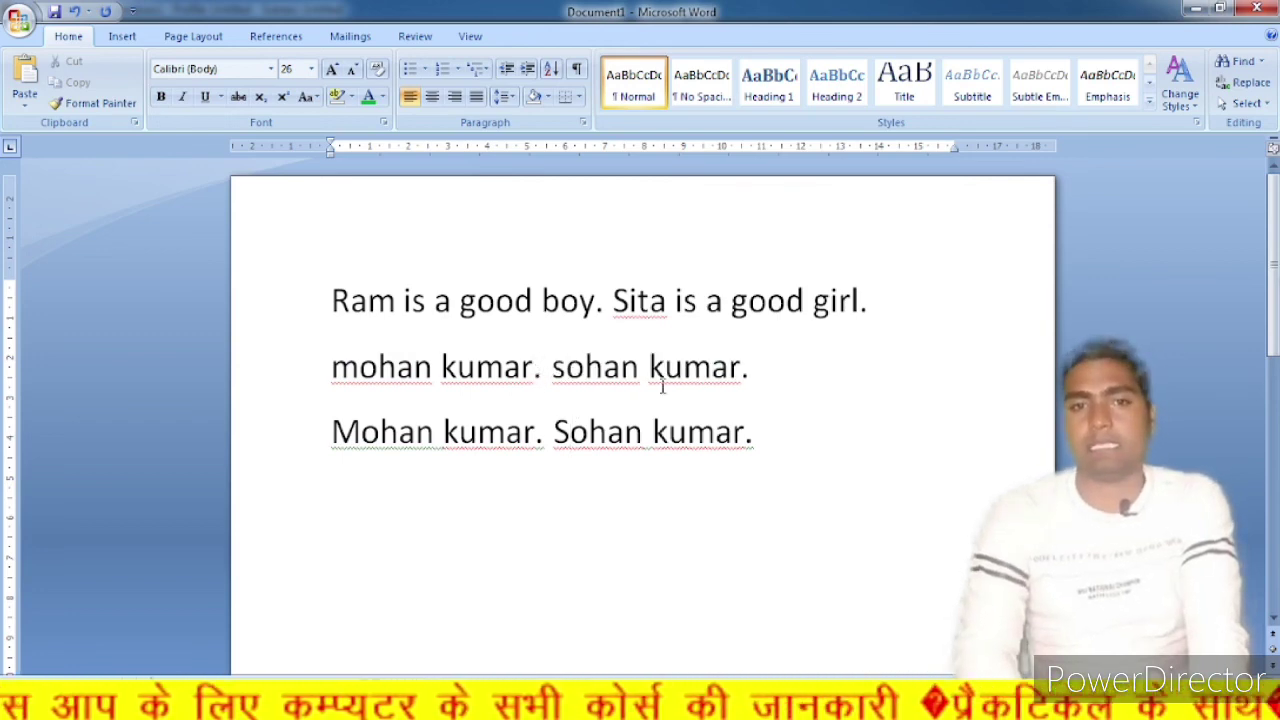
Apply Sentence case to the second line and place the cursor after the first letter of its second sentence
{"action": "left_click_drag", "start_coordinate": [755, 366], "coordinate": [332, 352]}
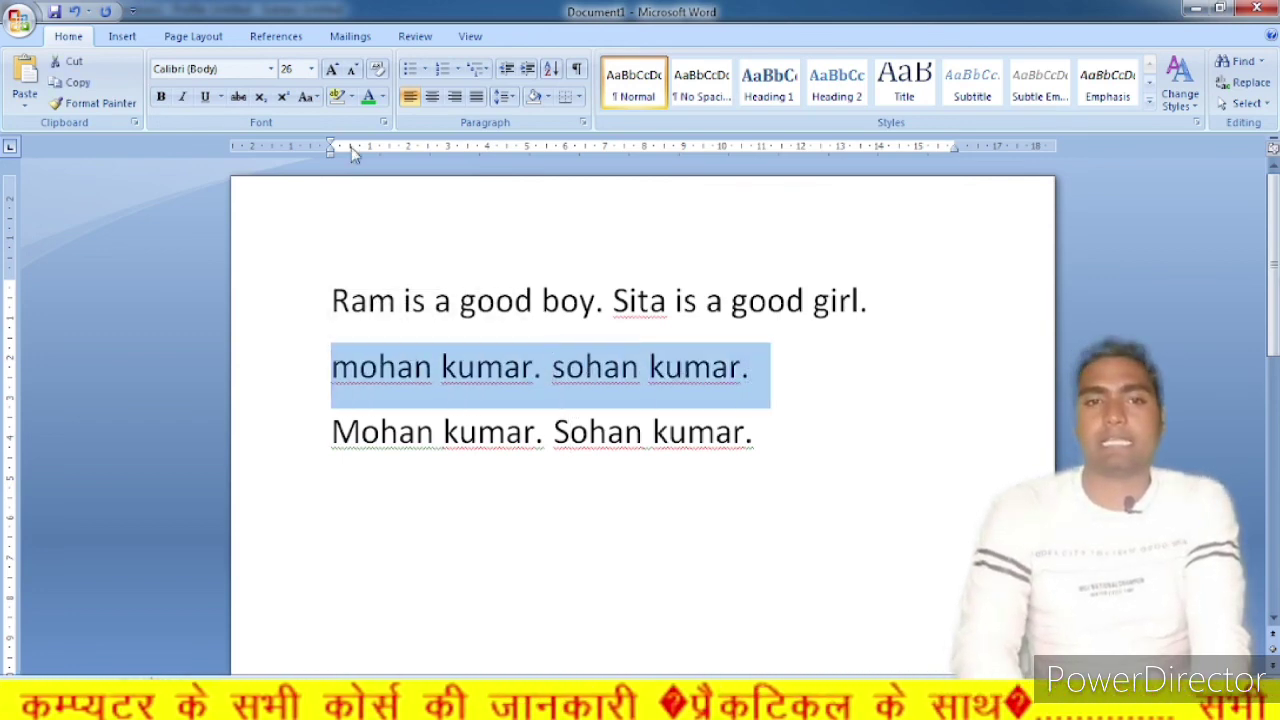
{"action": "left_click", "coordinate": [302, 98]}
{"action": "left_click", "coordinate": [312, 122]}
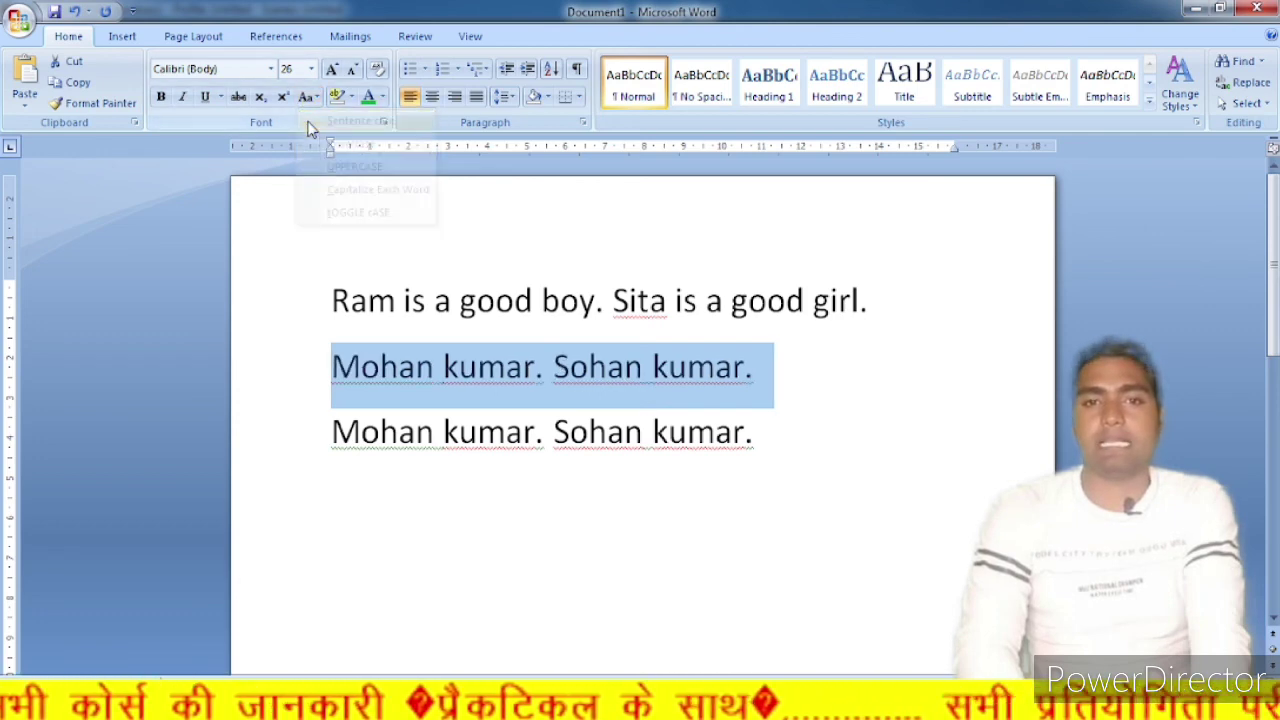
{"action": "left_click", "coordinate": [604, 432]}
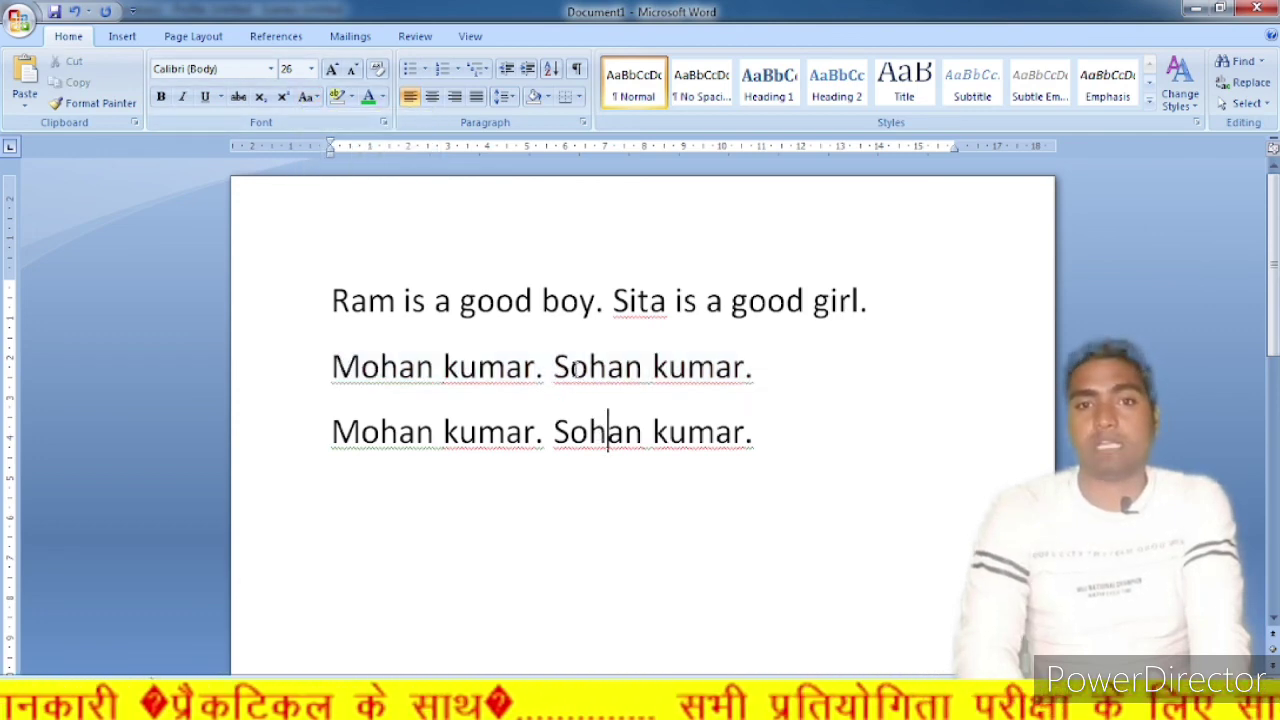
{"action": "left_click", "coordinate": [570, 367]}
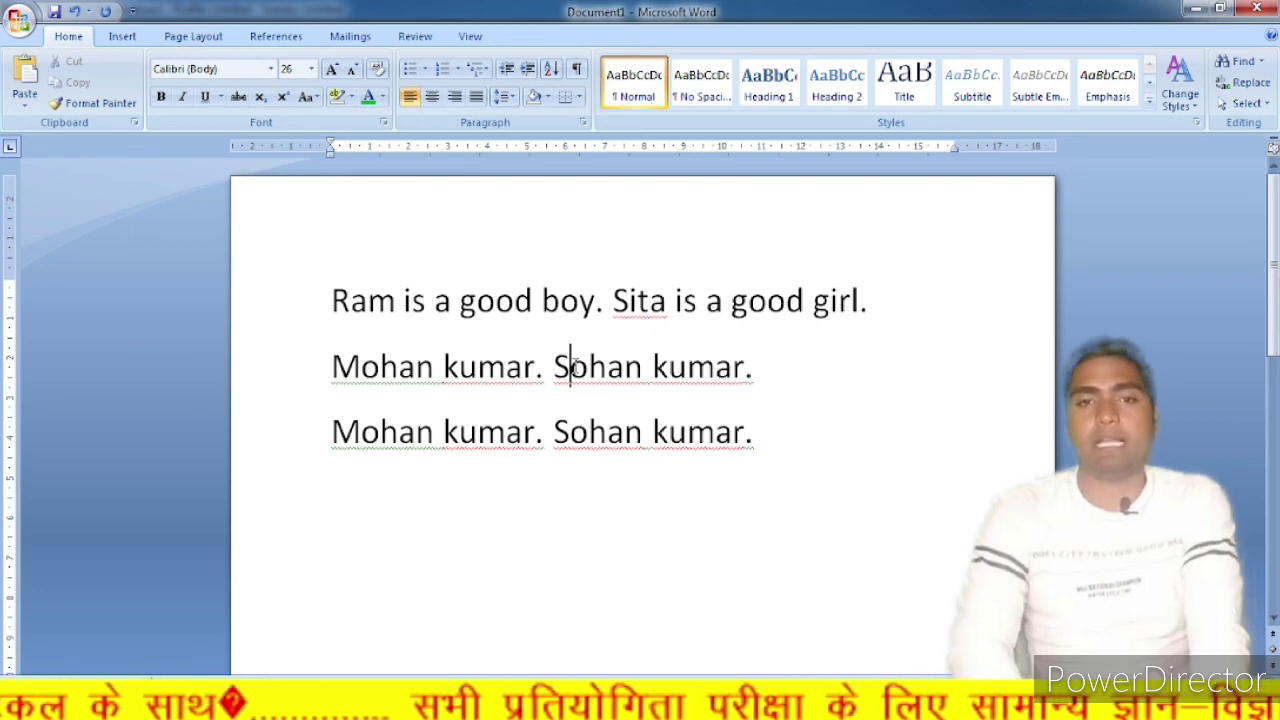
Change the full stop between the second line's two names back to a comma
{"action": "left_click_drag", "start_coordinate": [331, 366], "coordinate": [781, 400]}
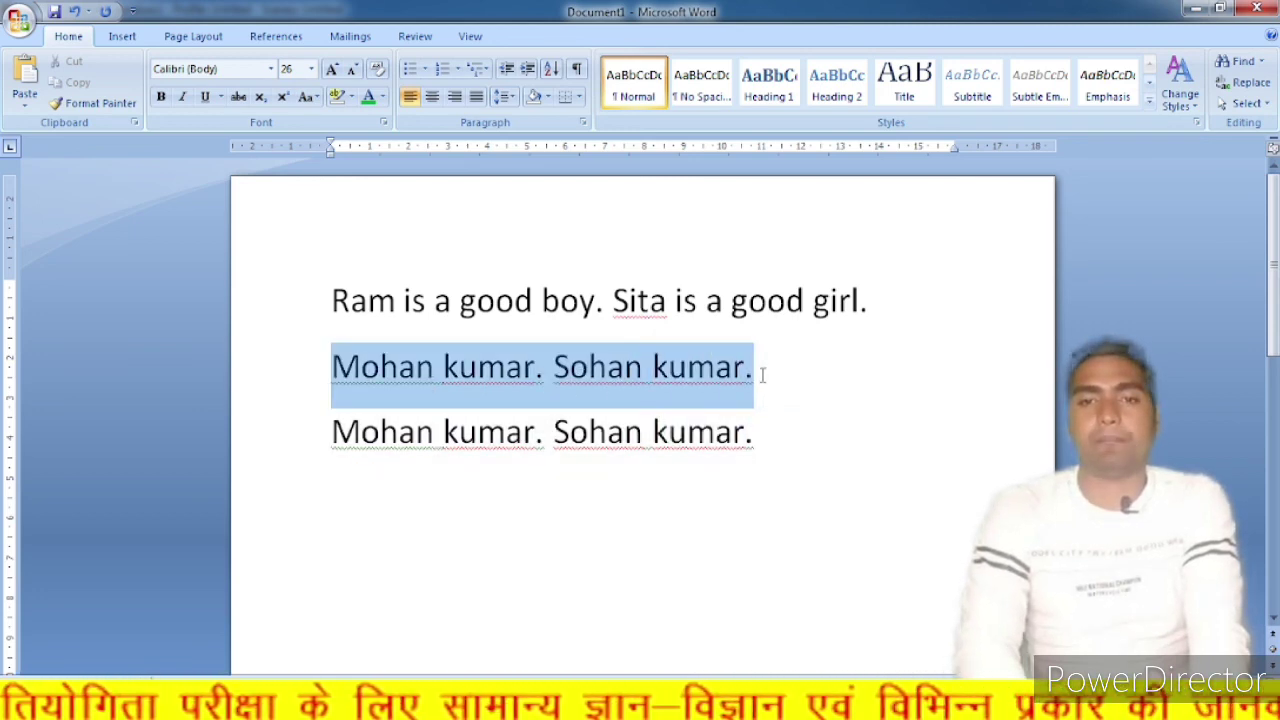
{"action": "left_click", "coordinate": [654, 386]}
{"action": "left_click", "coordinate": [539, 370]}
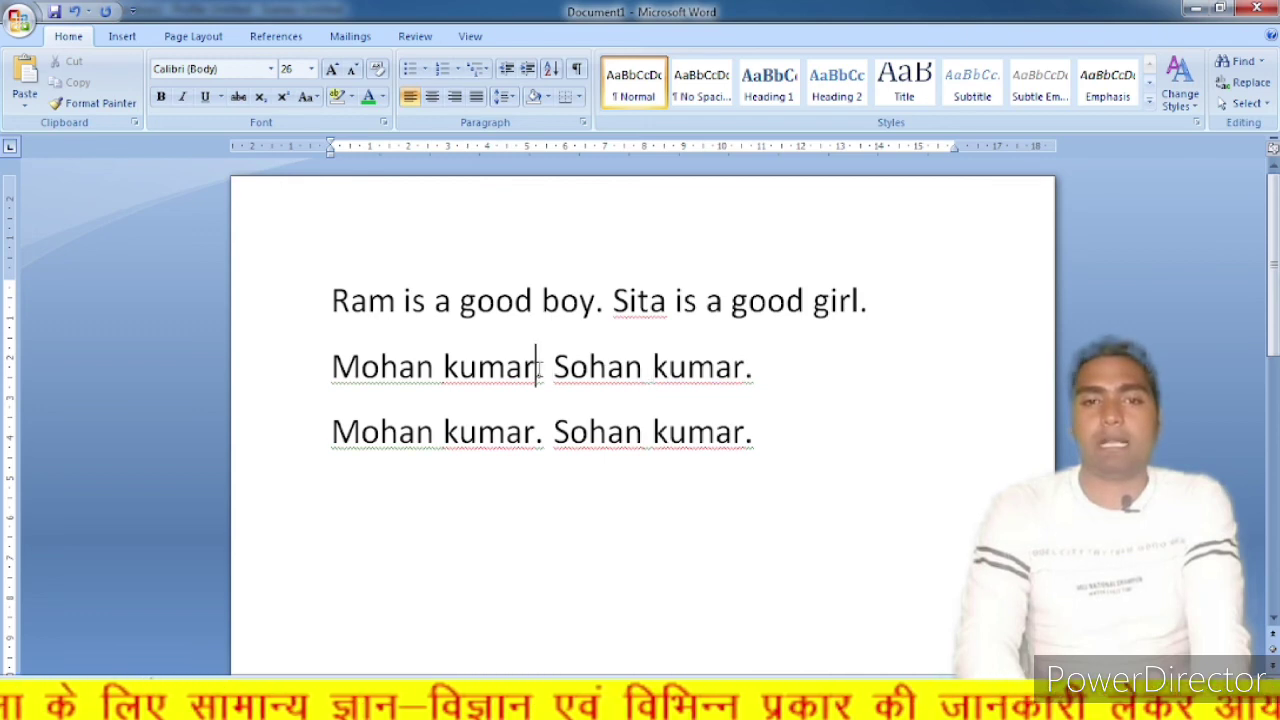
{"action": "type", "text": ","}
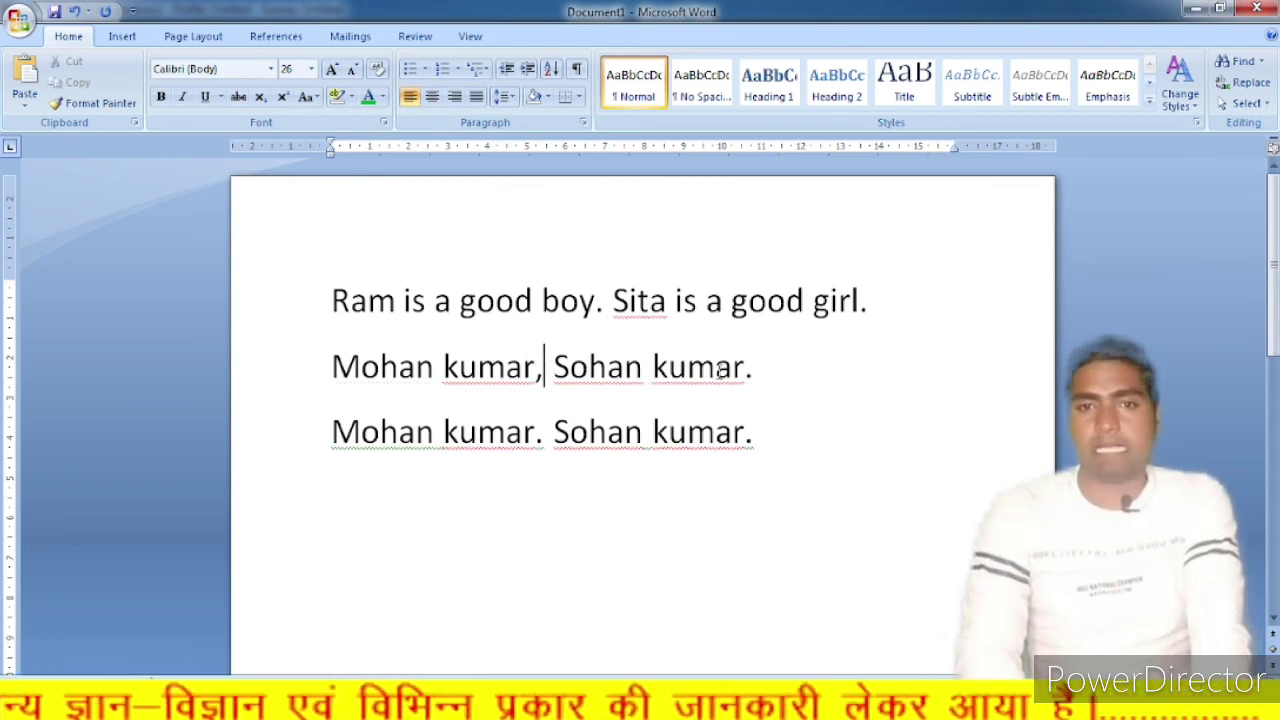
Try Sentence case on the comma-separated second line and switch it to lowercase
{"action": "left_click_drag", "start_coordinate": [766, 366], "coordinate": [328, 368]}
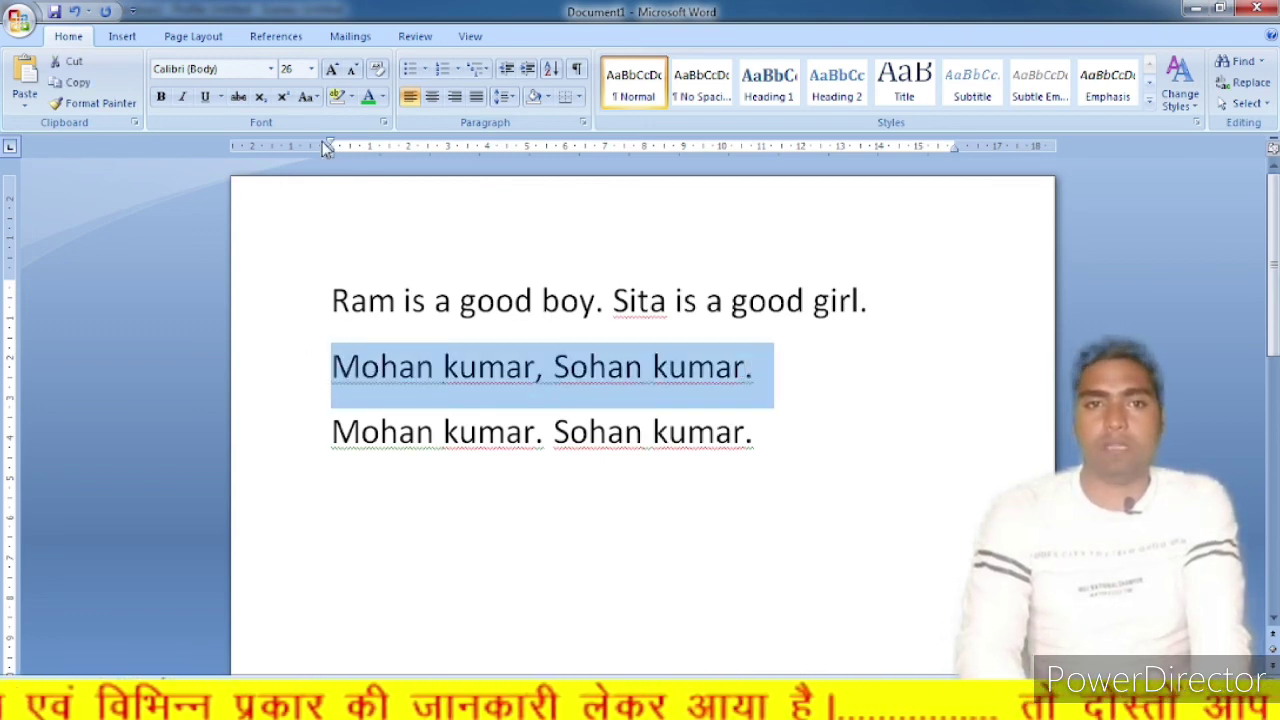
{"action": "left_click", "coordinate": [308, 99]}
{"action": "left_click", "coordinate": [313, 117]}
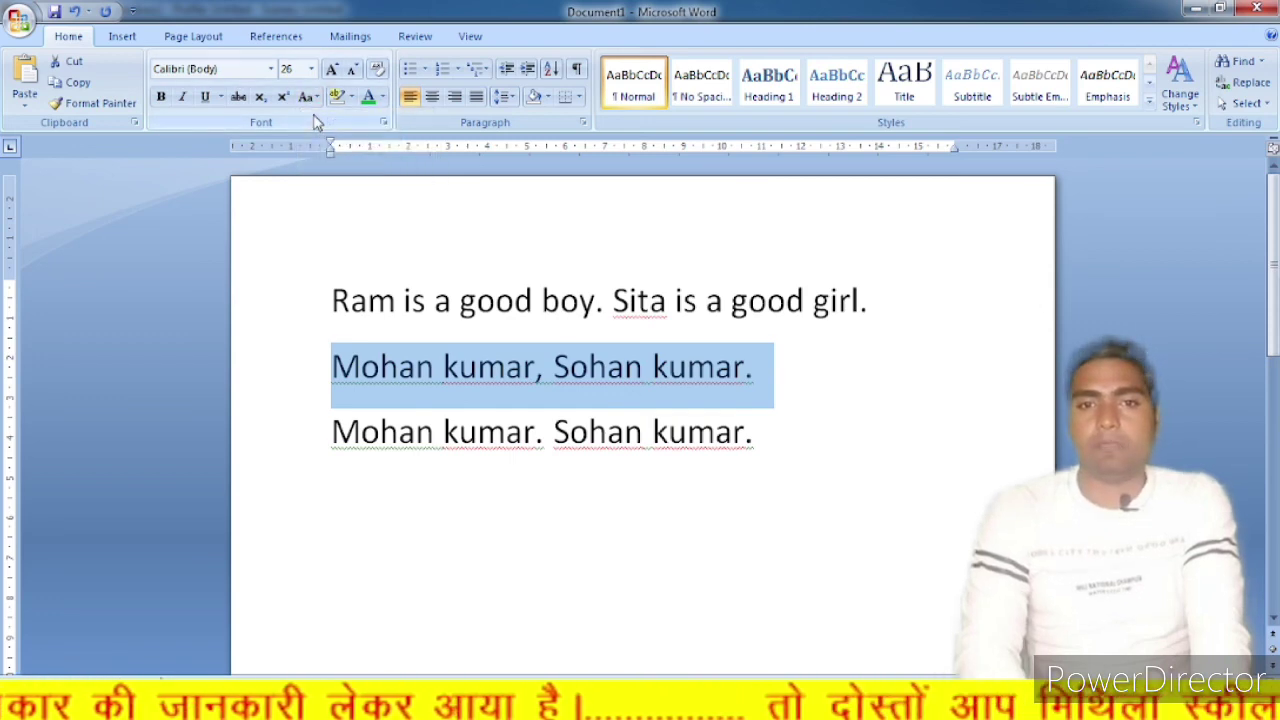
{"action": "left_click", "coordinate": [308, 97]}
{"action": "left_click", "coordinate": [335, 146]}
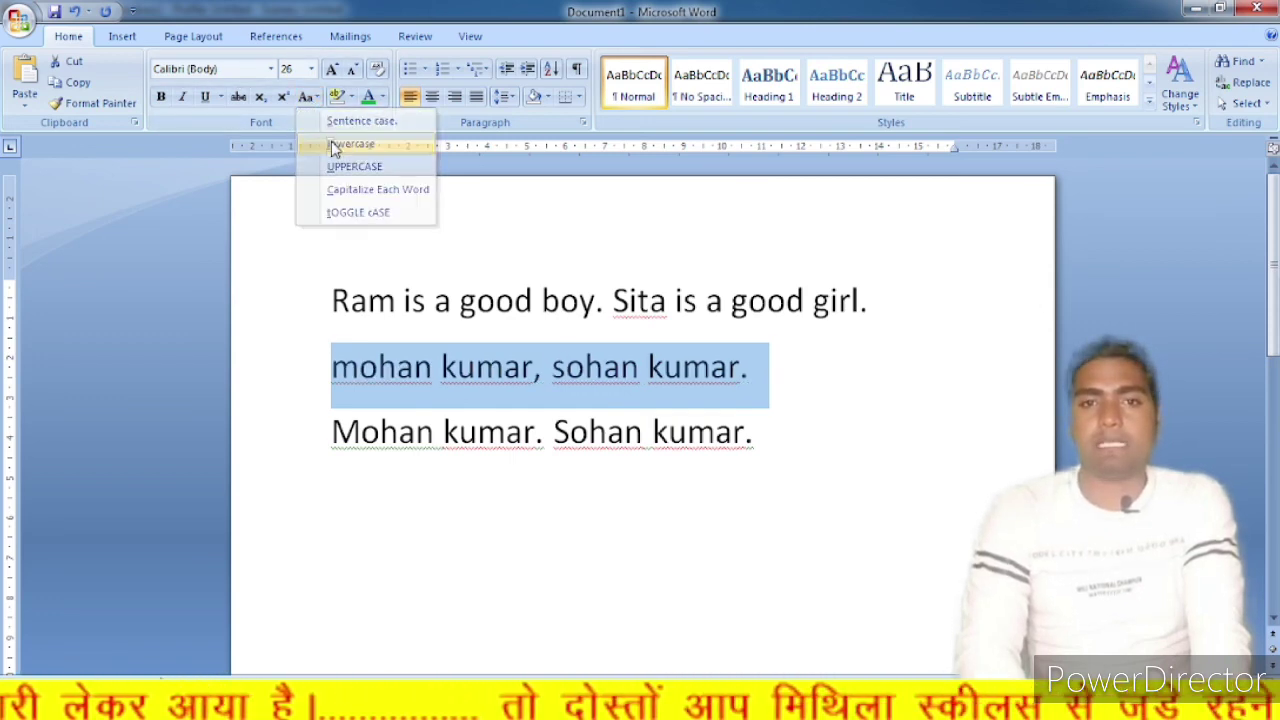
Apply Sentence case to the lowercase second line and place the cursor at the name following the comma
{"action": "left_click", "coordinate": [307, 98]}
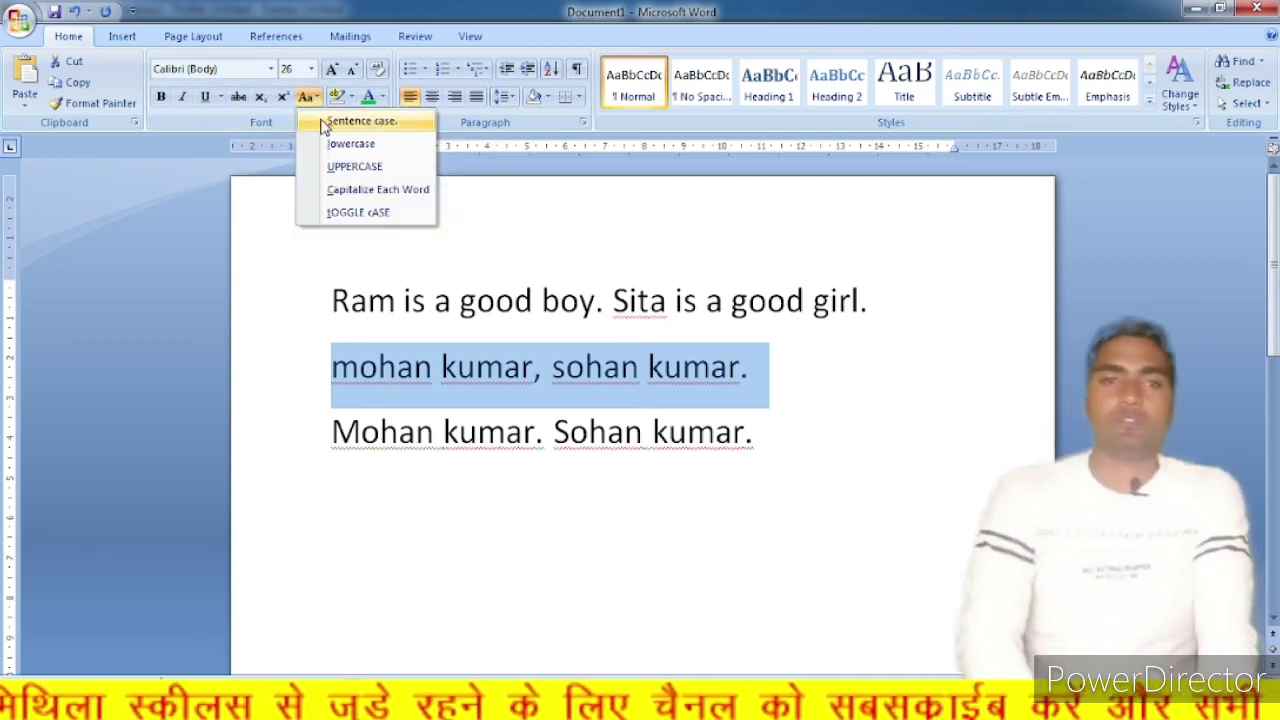
{"action": "left_click", "coordinate": [323, 127]}
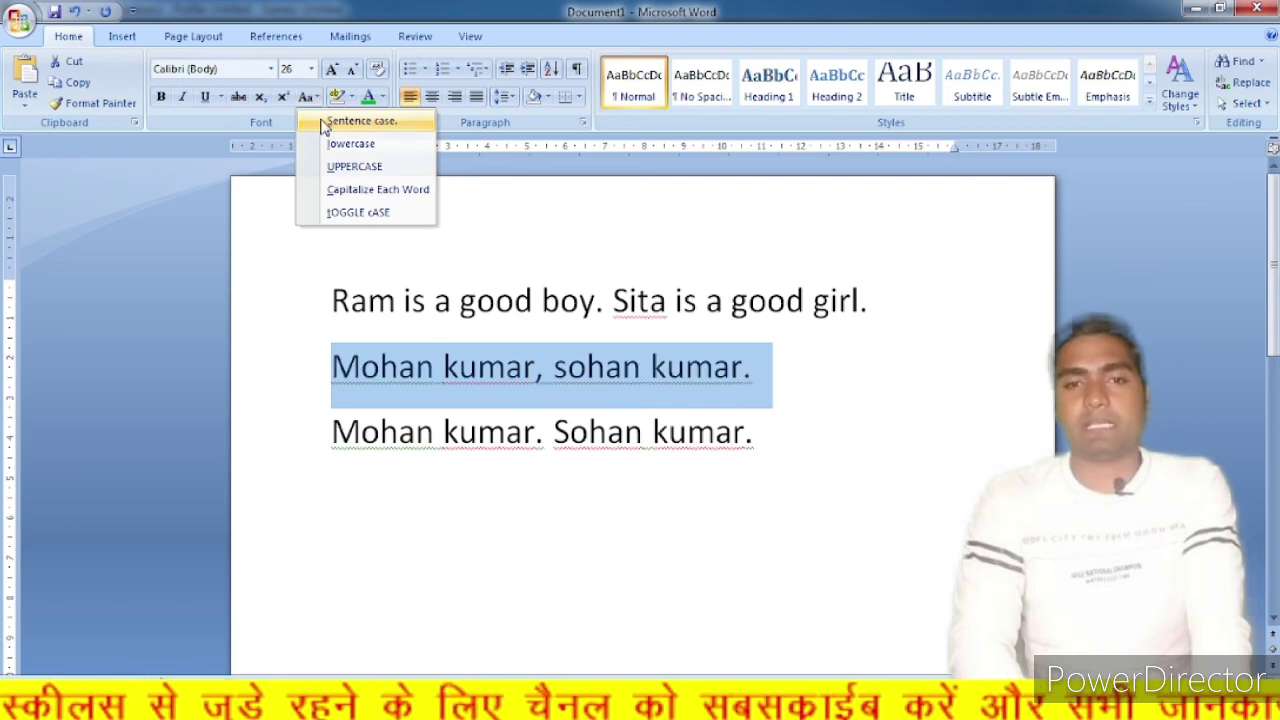
{"action": "left_click", "coordinate": [556, 372]}
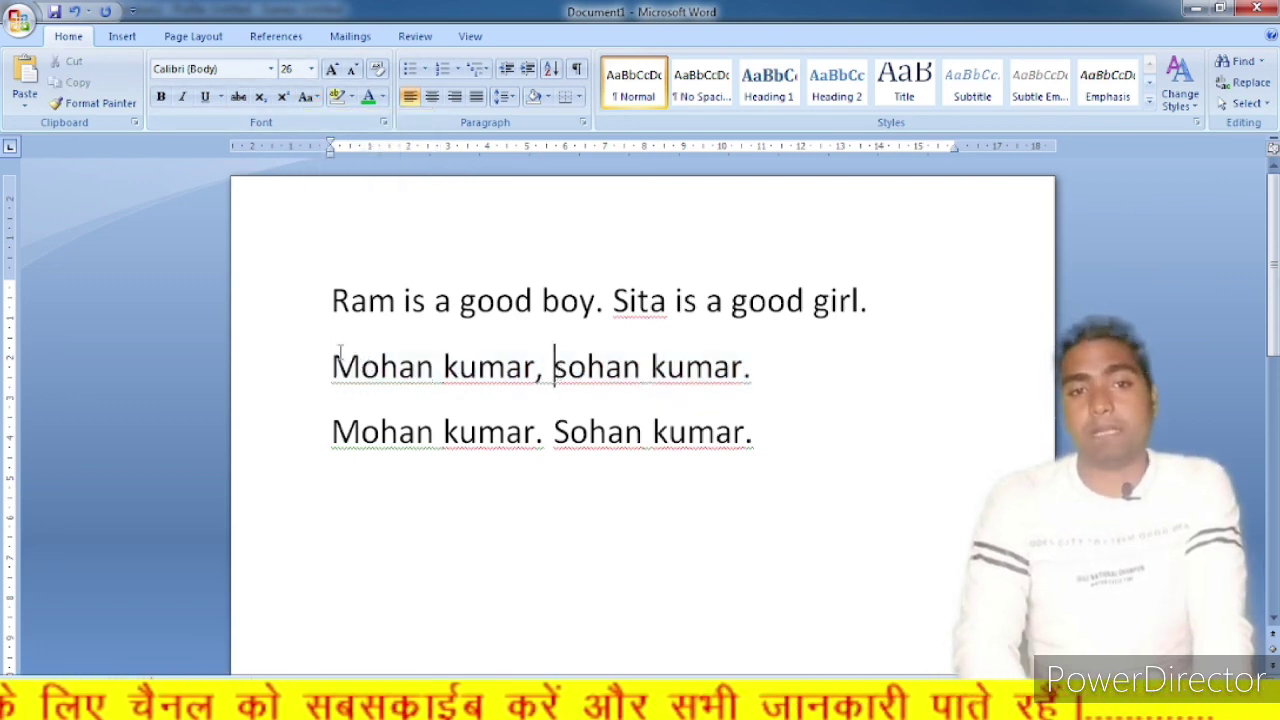
{"action": "left_click", "coordinate": [566, 366]}
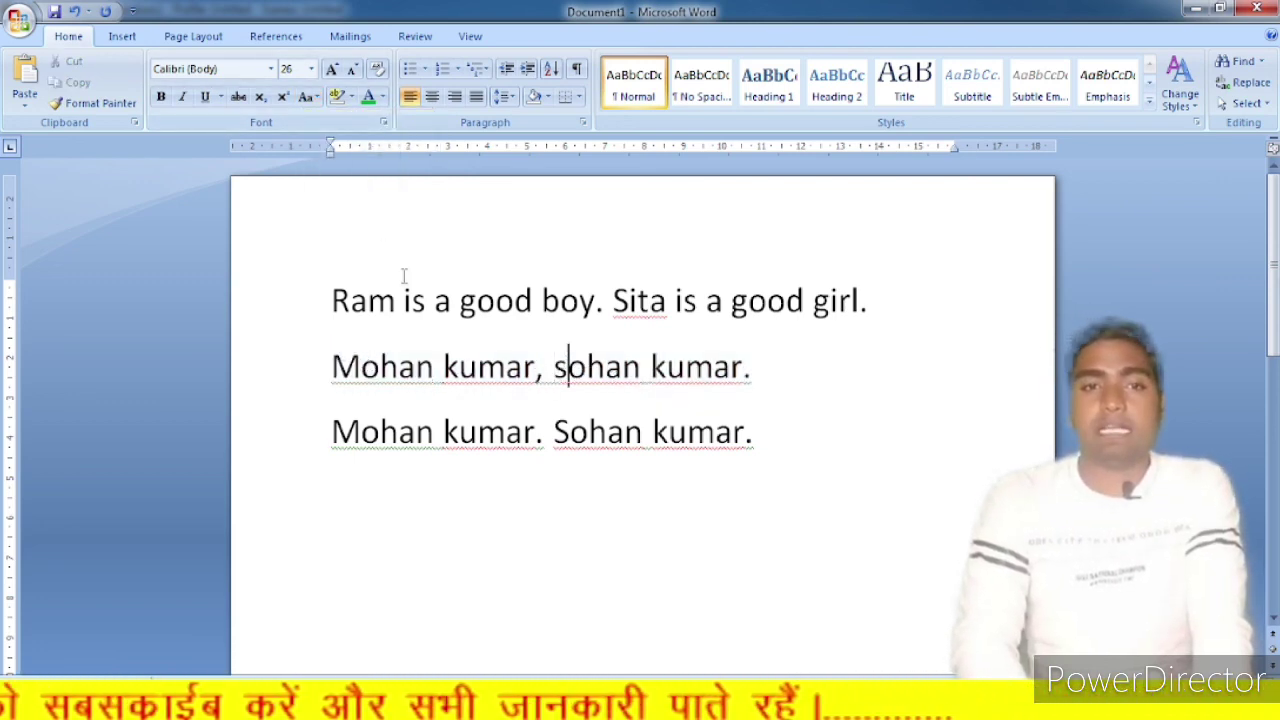
Apply Sentence case to all three lines together and switch them to lowercase
{"action": "left_click_drag", "start_coordinate": [332, 300], "coordinate": [760, 468]}
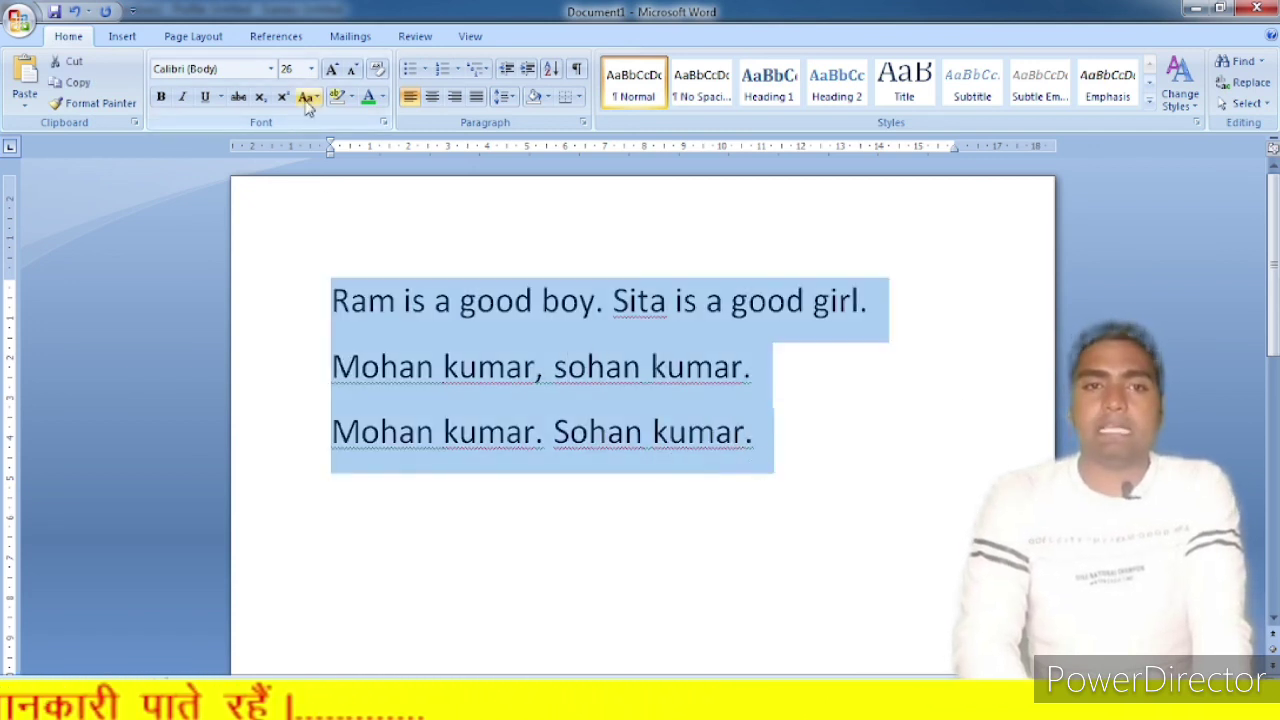
{"action": "left_click", "coordinate": [308, 107]}
{"action": "left_click", "coordinate": [316, 121]}
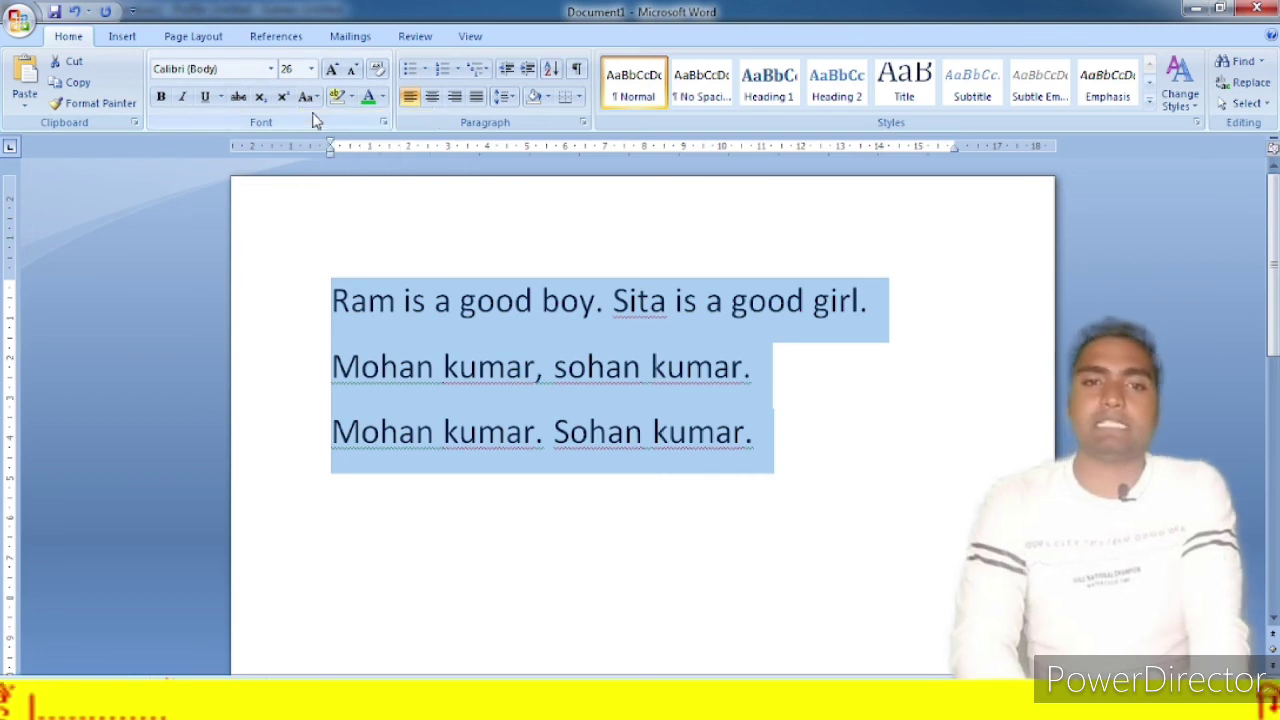
{"action": "left_click", "coordinate": [308, 97]}
{"action": "left_click", "coordinate": [331, 144]}
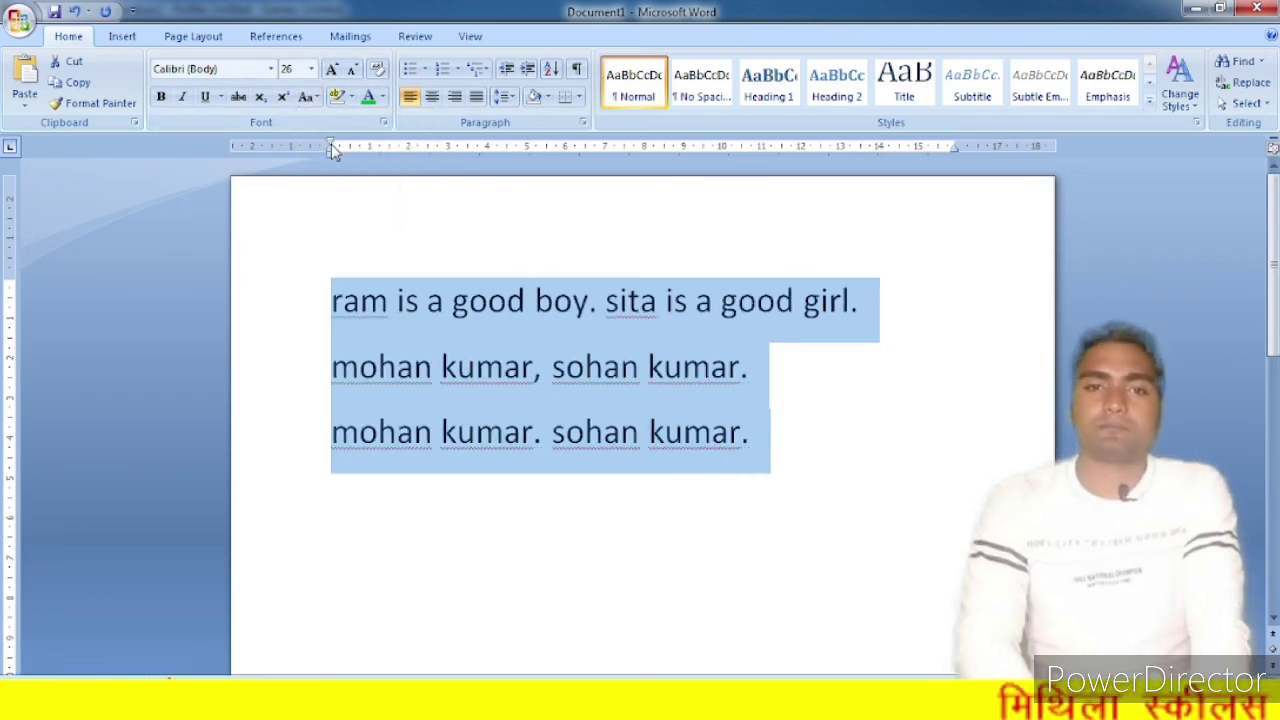
Convert all three lines to UPPERCASE and return them to lowercase
{"action": "left_click", "coordinate": [308, 97]}
{"action": "left_click", "coordinate": [333, 168]}
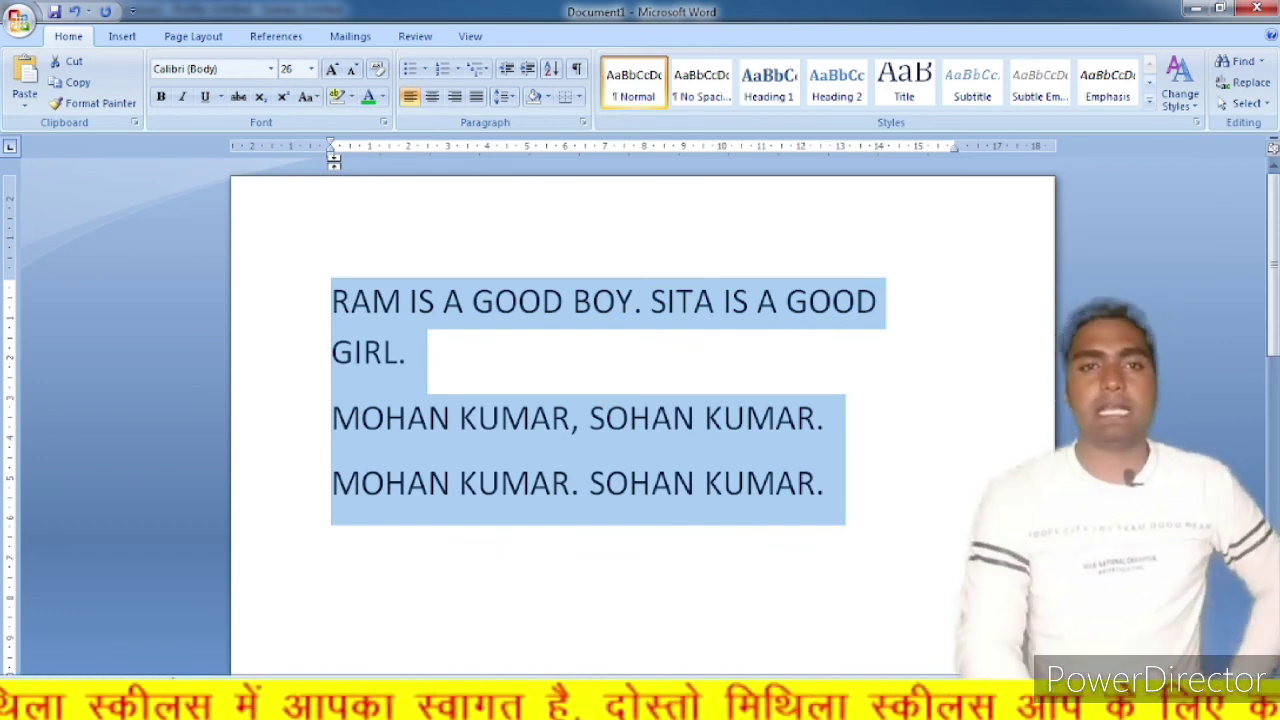
{"action": "left_click", "coordinate": [308, 96]}
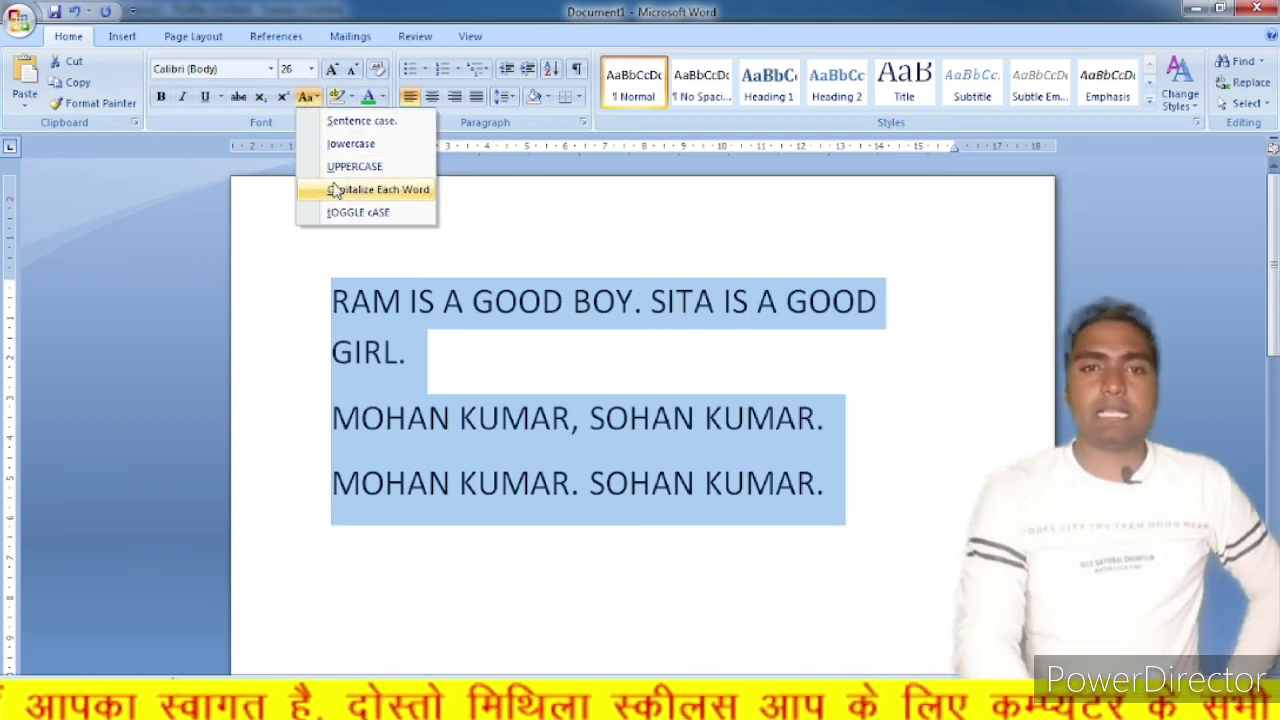
{"action": "left_click", "coordinate": [350, 145]}
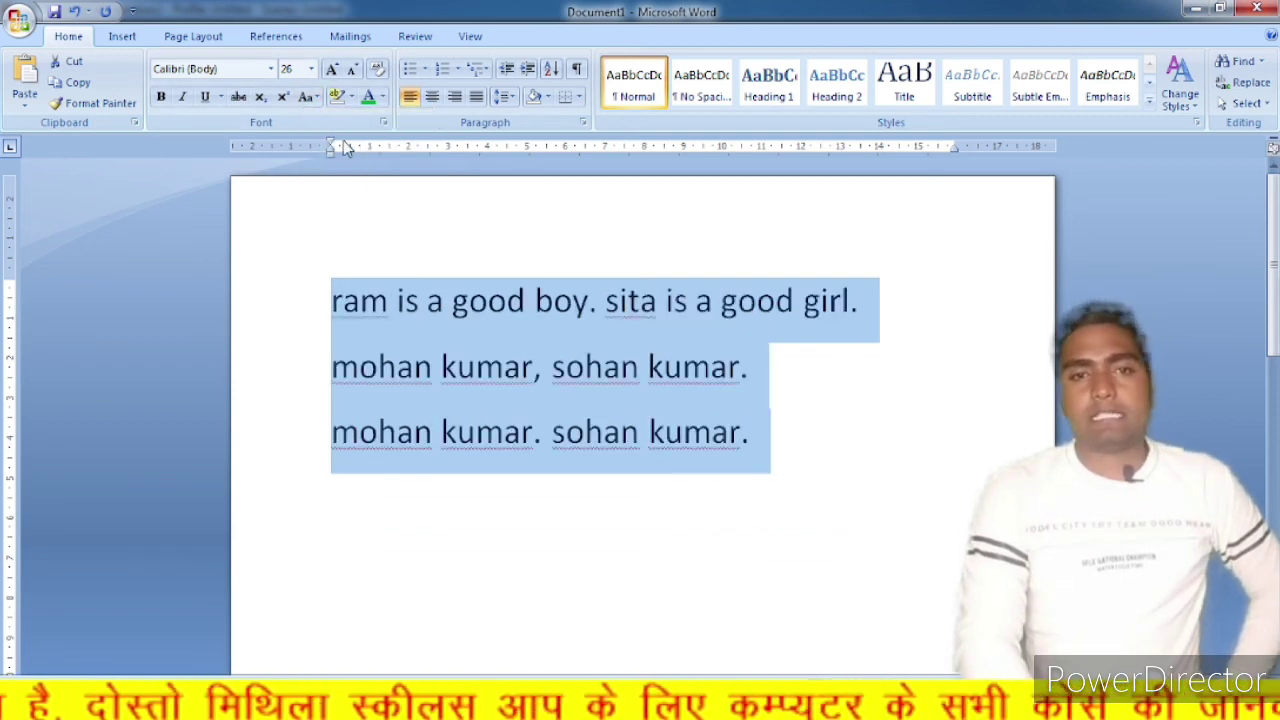
Convert the three lowercase lines to UPPERCASE and change them to Sentence case
{"action": "left_click", "coordinate": [308, 96]}
{"action": "left_click", "coordinate": [336, 168]}
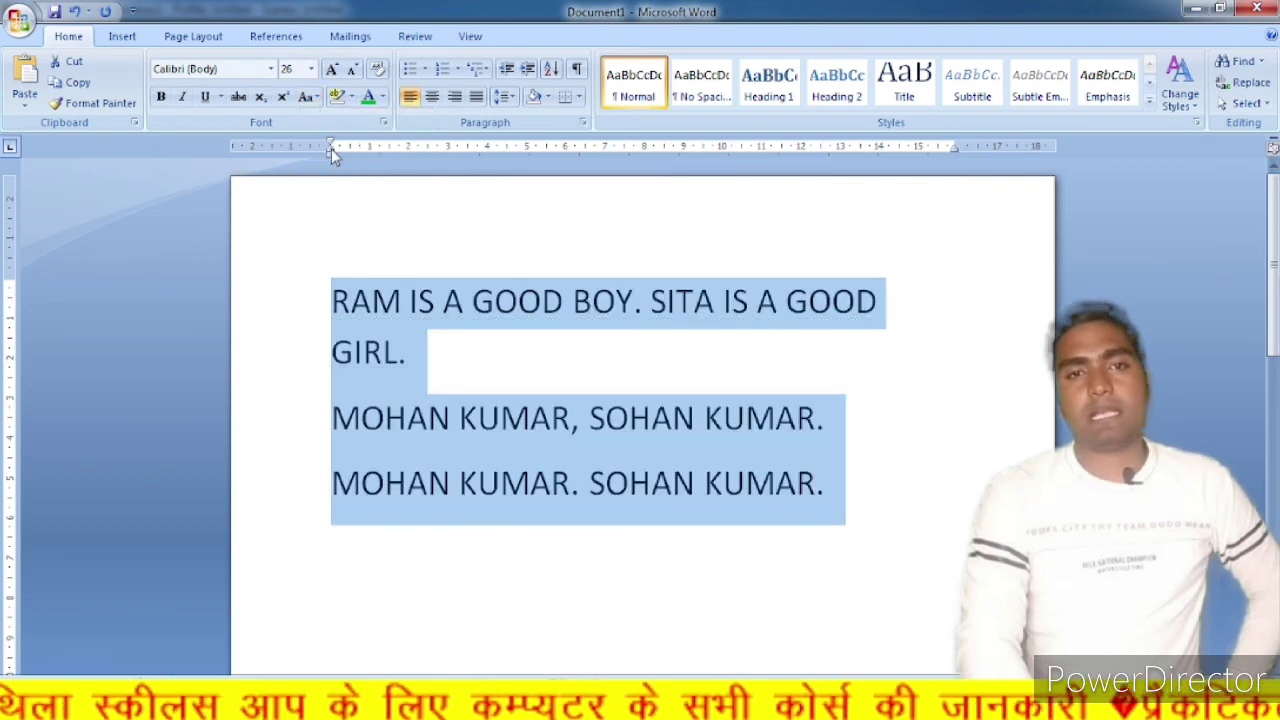
{"action": "left_click", "coordinate": [308, 96]}
{"action": "left_click", "coordinate": [318, 118]}
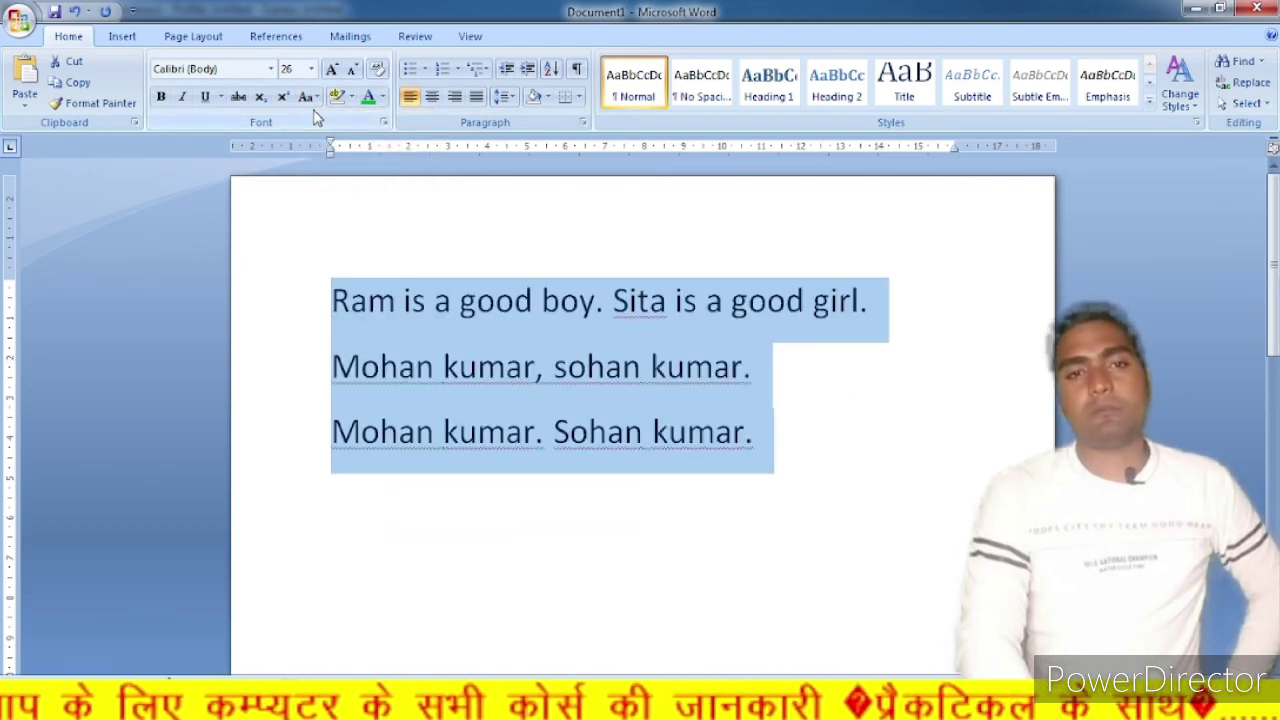
Apply Capitalize Each Word to all three lines and return them to Sentence case
{"action": "left_click", "coordinate": [308, 96]}
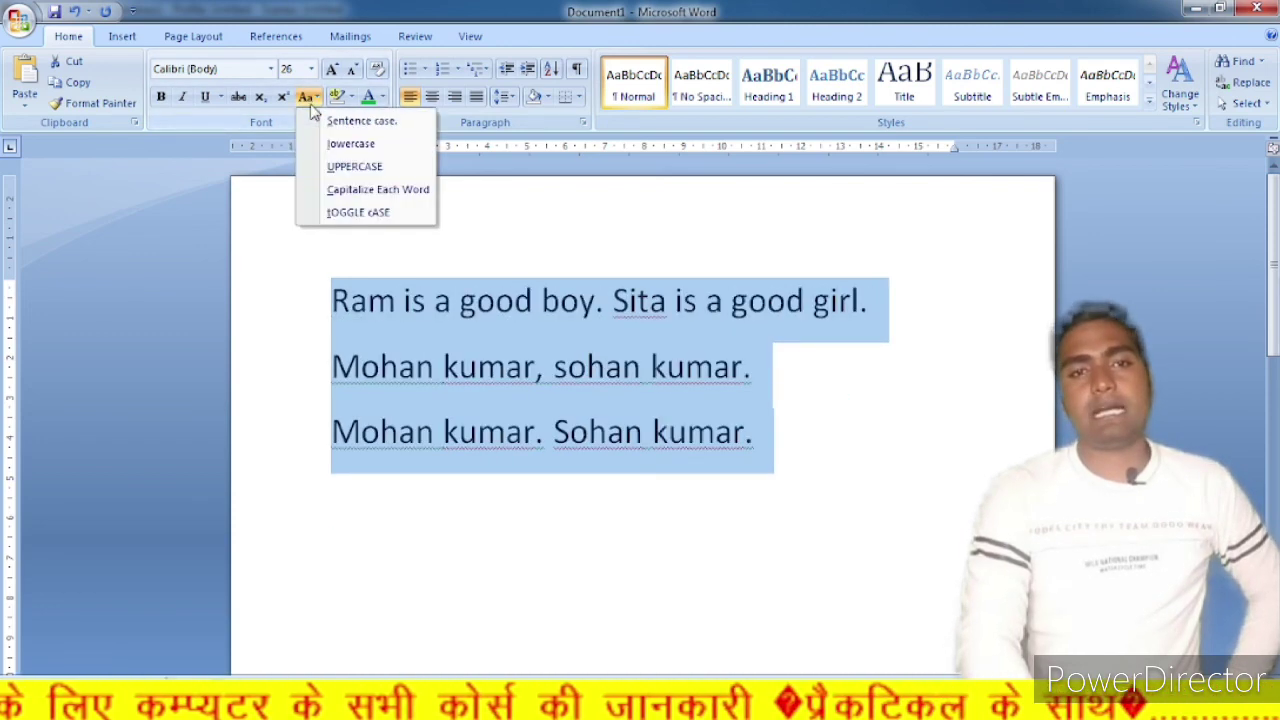
{"action": "left_click", "coordinate": [383, 192]}
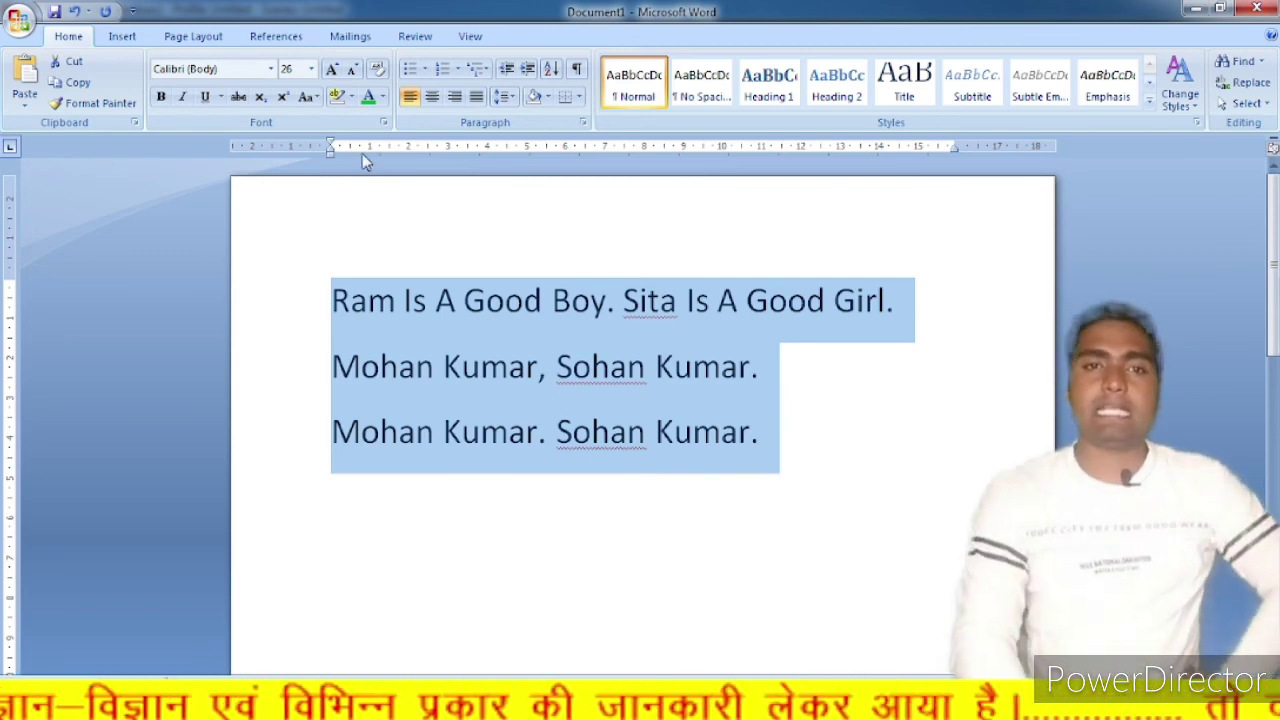
{"action": "left_click", "coordinate": [314, 97]}
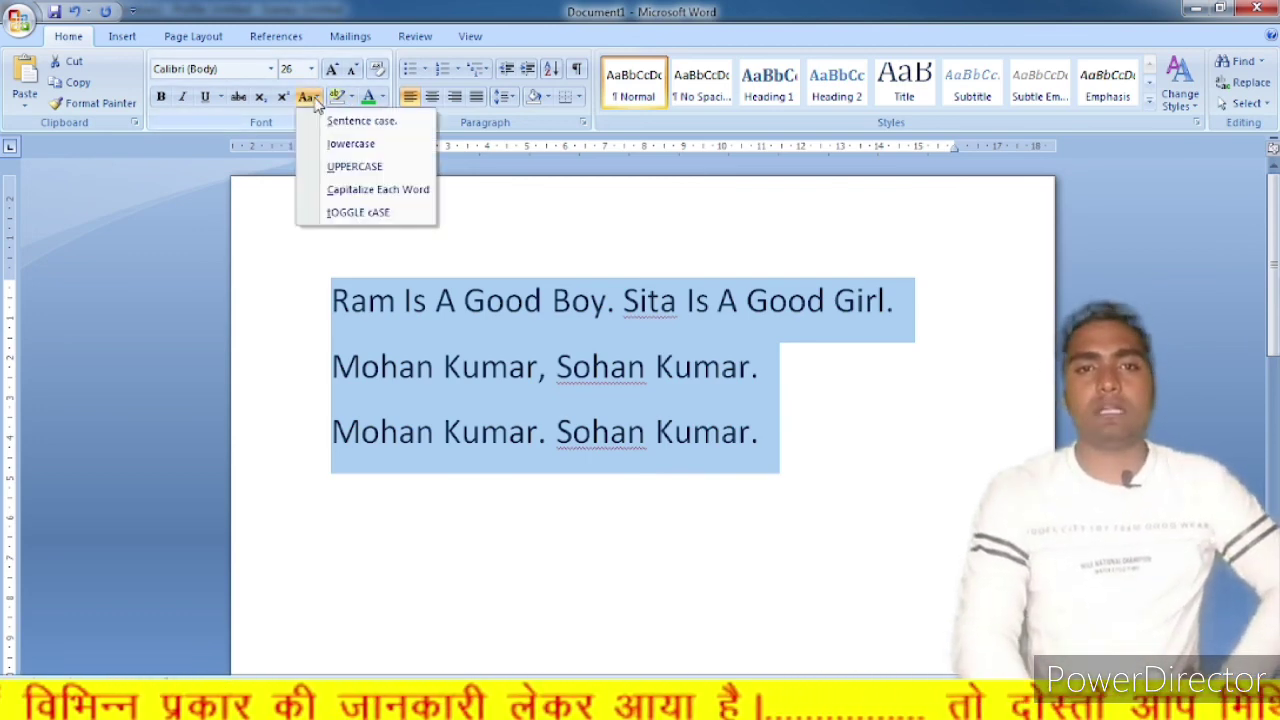
{"action": "left_click", "coordinate": [320, 121]}
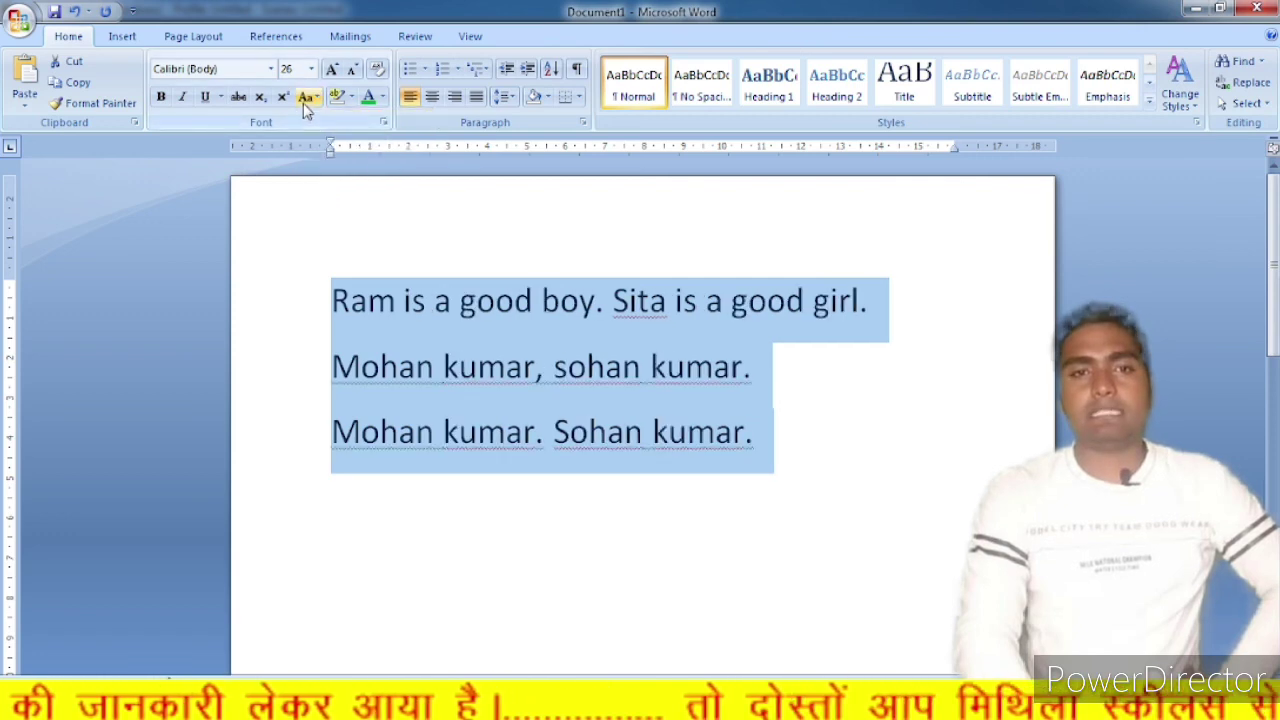
Switch all three lines to lowercase and convert them to UPPERCASE
{"action": "left_click", "coordinate": [305, 97]}
{"action": "left_click", "coordinate": [320, 144]}
{"action": "left_click", "coordinate": [305, 97]}
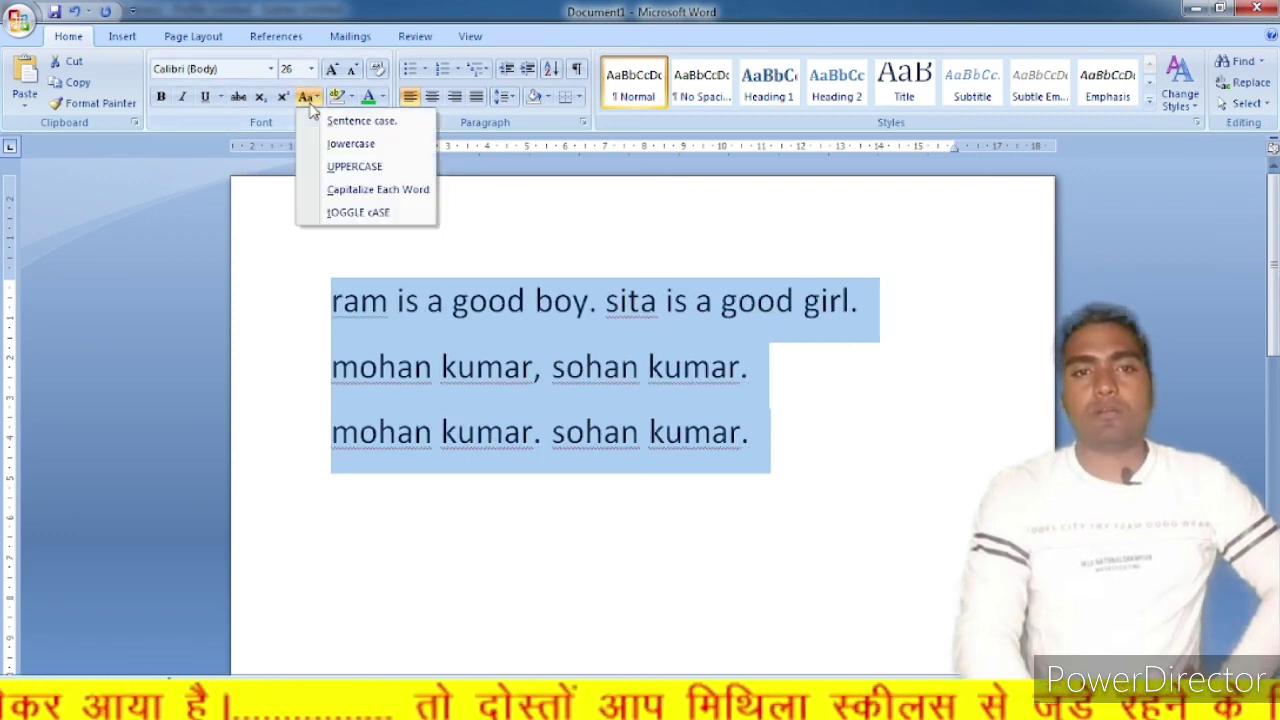
{"action": "left_click", "coordinate": [333, 168]}
Change the three uppercase lines to Sentence case and return them to lowercase
{"action": "left_click", "coordinate": [305, 97]}
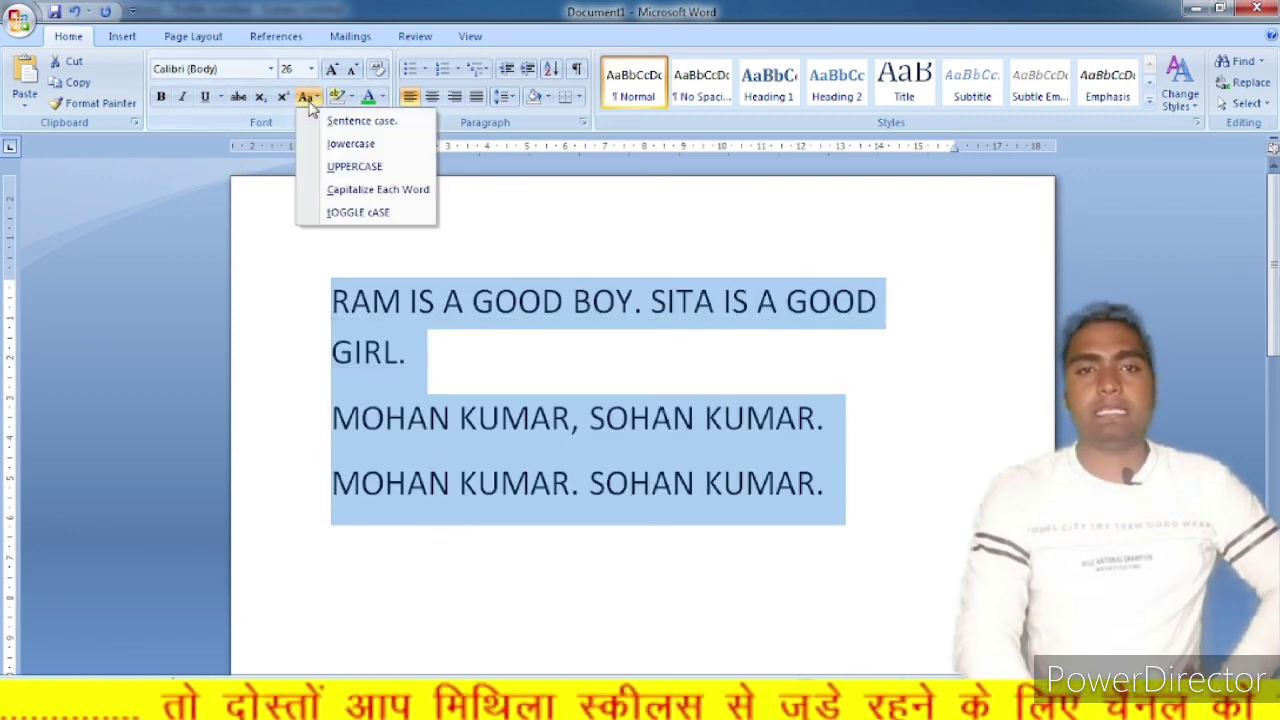
{"action": "left_click", "coordinate": [330, 121]}
{"action": "left_click", "coordinate": [305, 97]}
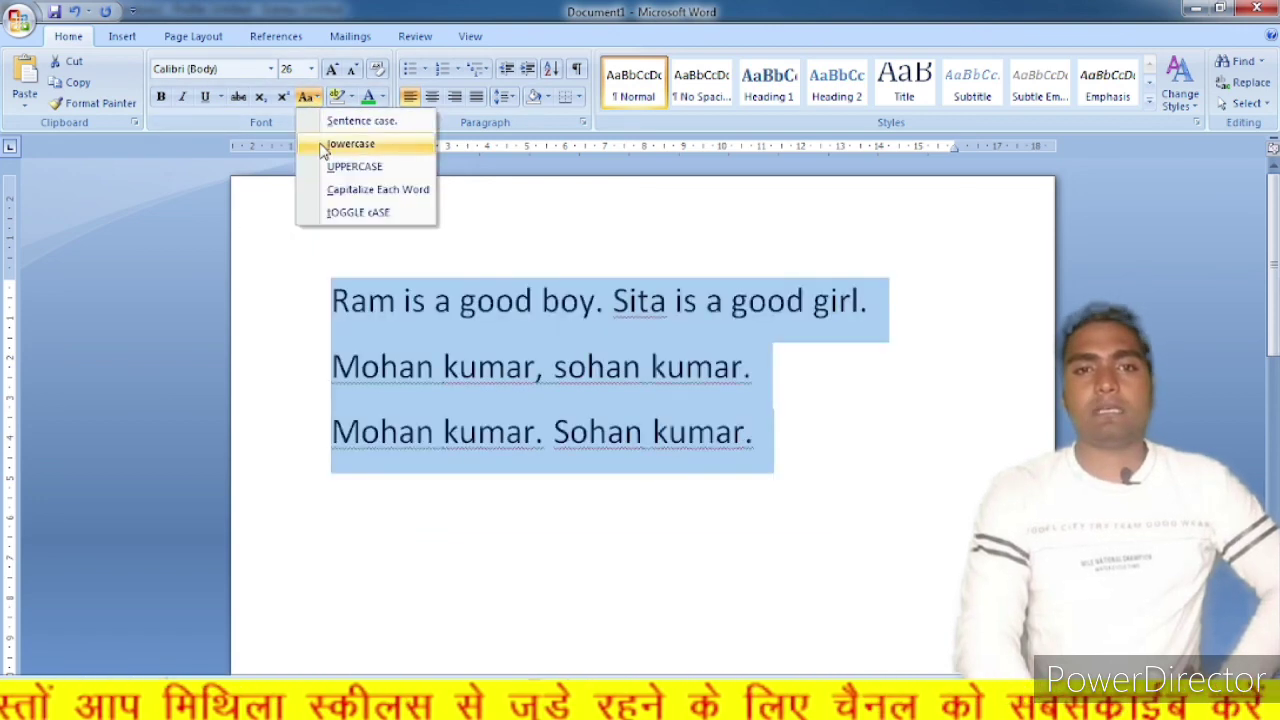
{"action": "left_click", "coordinate": [320, 144]}
Convert the three lowercase lines to UPPERCASE and change them to Capitalize Each Word
{"action": "left_click", "coordinate": [305, 97]}
{"action": "left_click", "coordinate": [335, 167]}
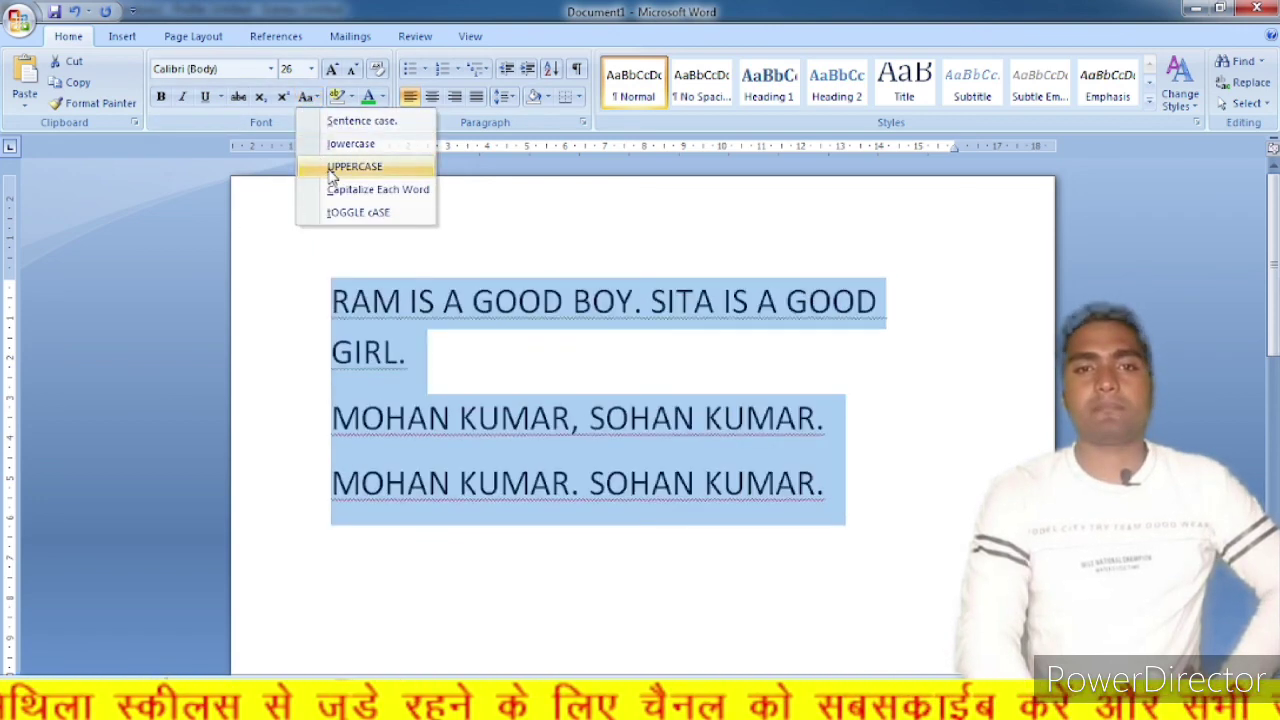
{"action": "left_click", "coordinate": [305, 97]}
{"action": "left_click", "coordinate": [330, 189]}
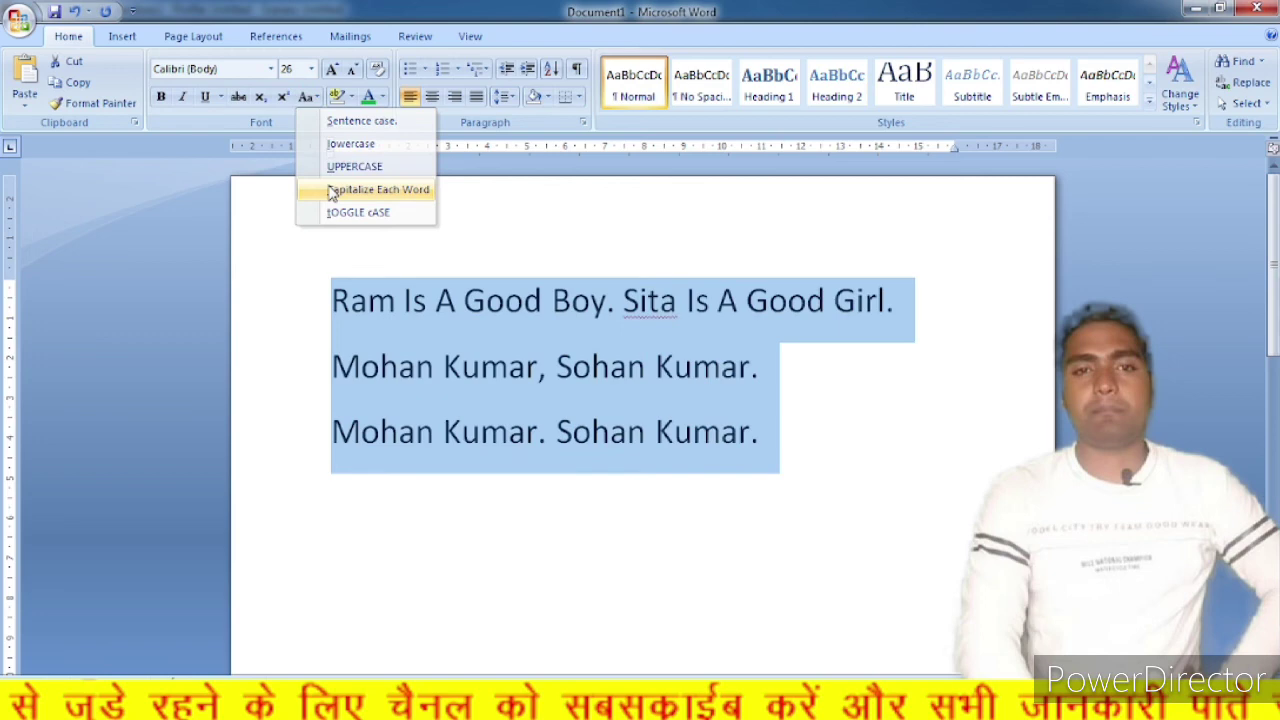
Apply tOGGLE cASE to the three capitalized lines and clear the selection
{"action": "left_click", "coordinate": [307, 97]}
{"action": "left_click", "coordinate": [345, 212]}
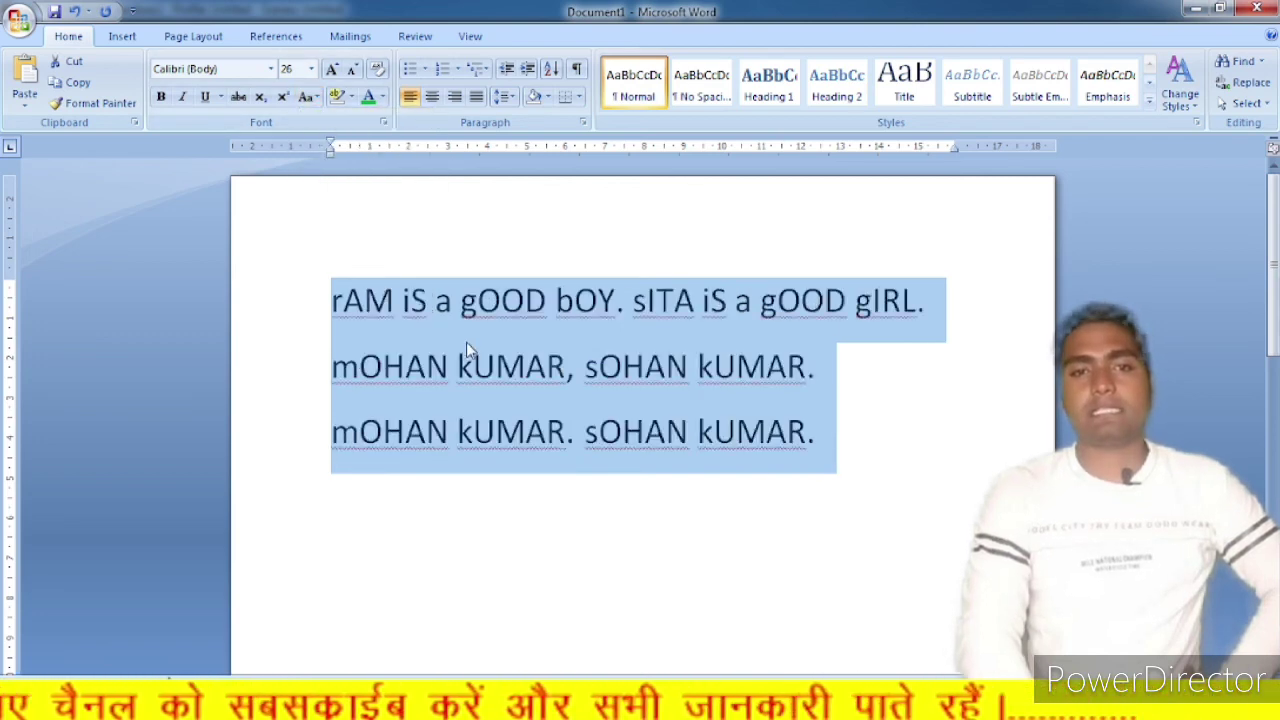
{"action": "left_click", "coordinate": [493, 333]}
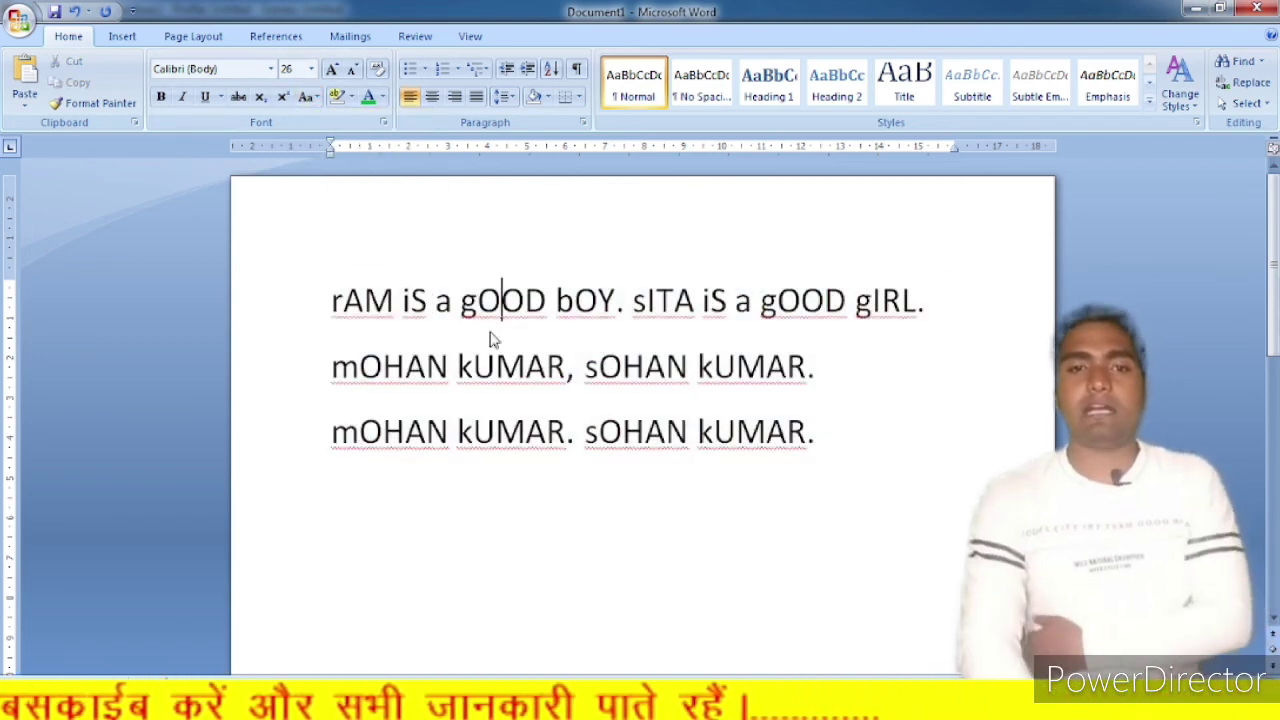
{"action": "left_click", "coordinate": [344, 300]}
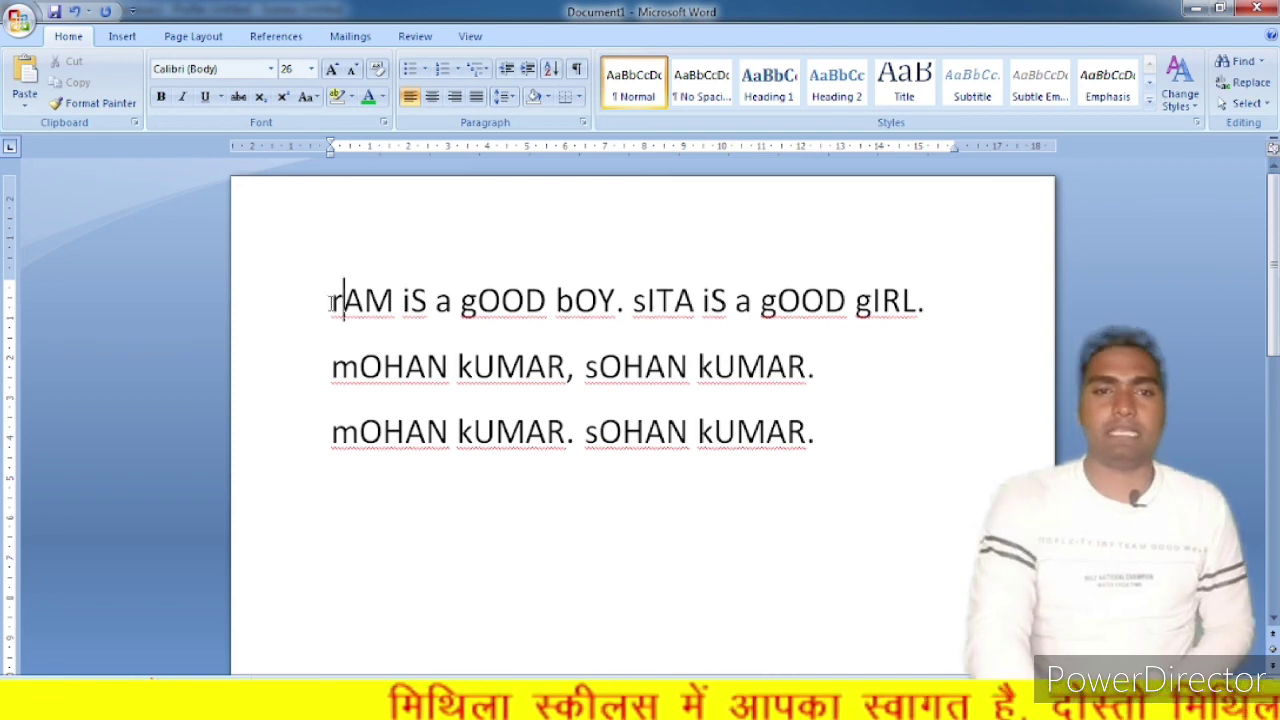
{"action": "left_click_drag", "start_coordinate": [331, 300], "coordinate": [825, 440]}
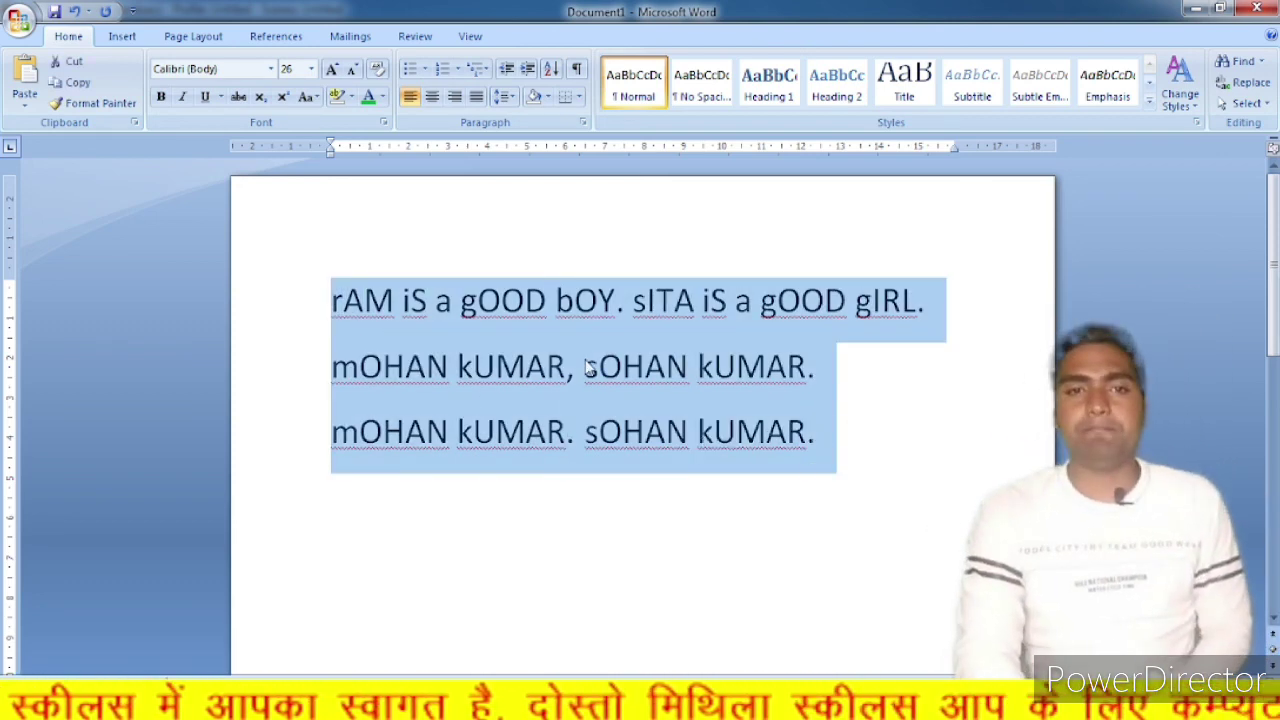
{"action": "left_click", "coordinate": [546, 327]}
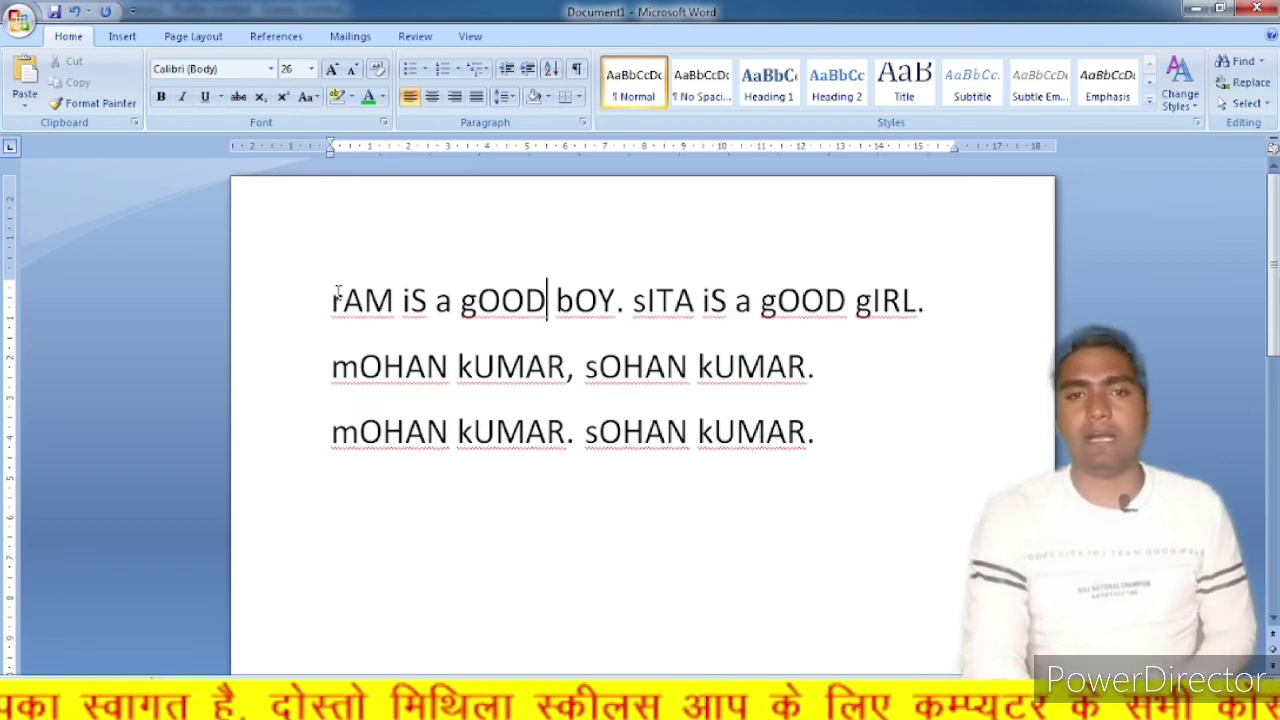
Select all three toggled-case lines and change them to Sentence case
{"action": "left_click_drag", "start_coordinate": [333, 300], "coordinate": [815, 445]}
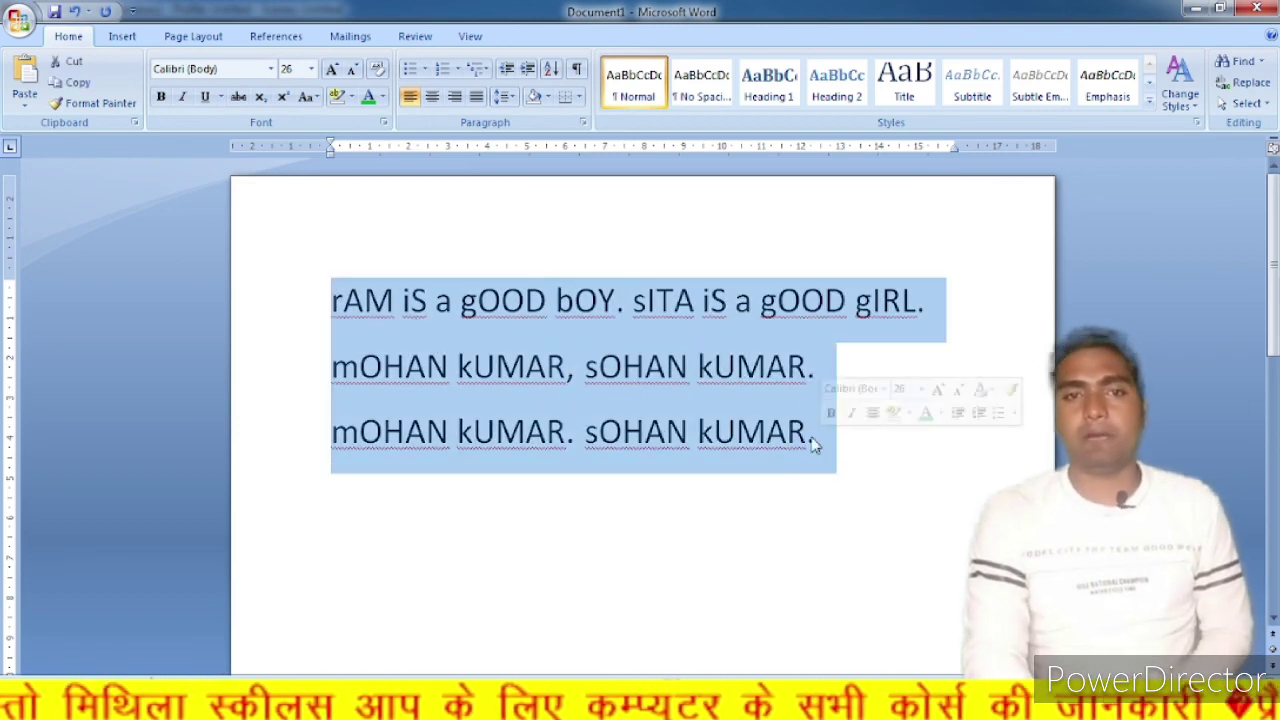
{"action": "left_click", "coordinate": [308, 96]}
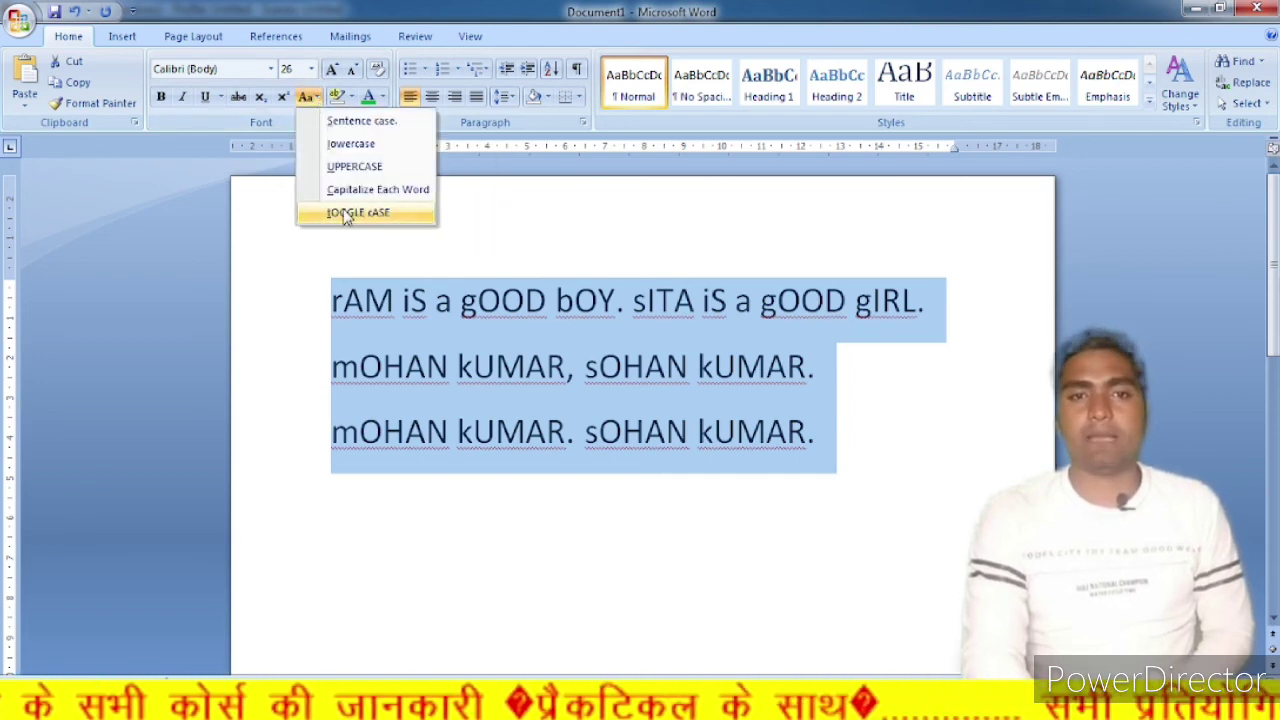
{"action": "left_click", "coordinate": [368, 121]}
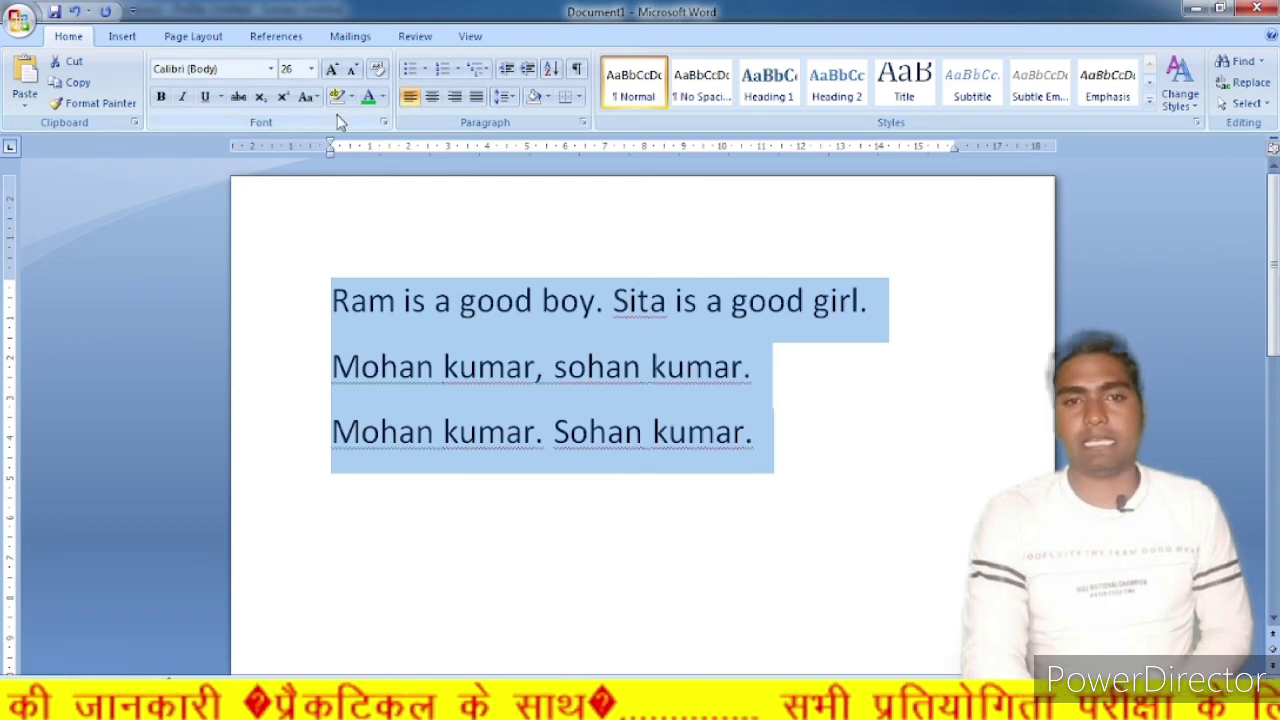
Change the three sentence-case lines to lowercase and convert them to UPPERCASE
{"action": "left_click", "coordinate": [307, 96]}
{"action": "left_click", "coordinate": [335, 143]}
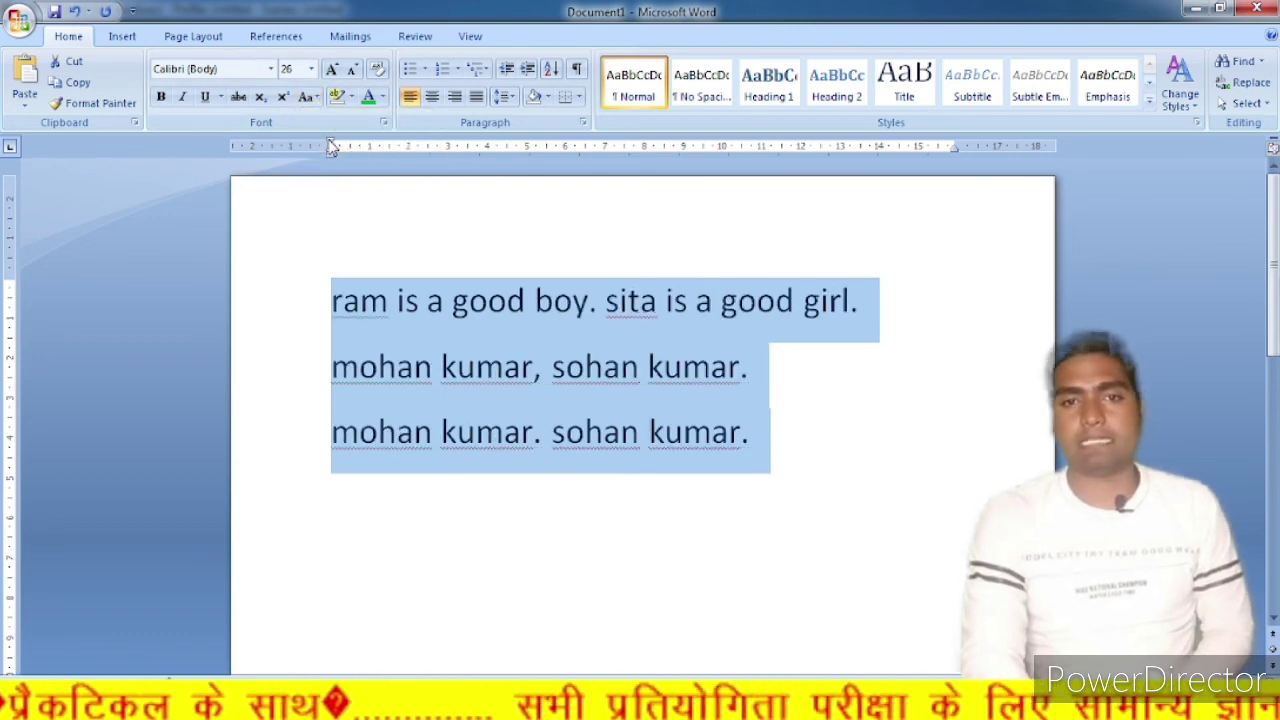
{"action": "left_click", "coordinate": [307, 96]}
{"action": "left_click", "coordinate": [314, 165]}
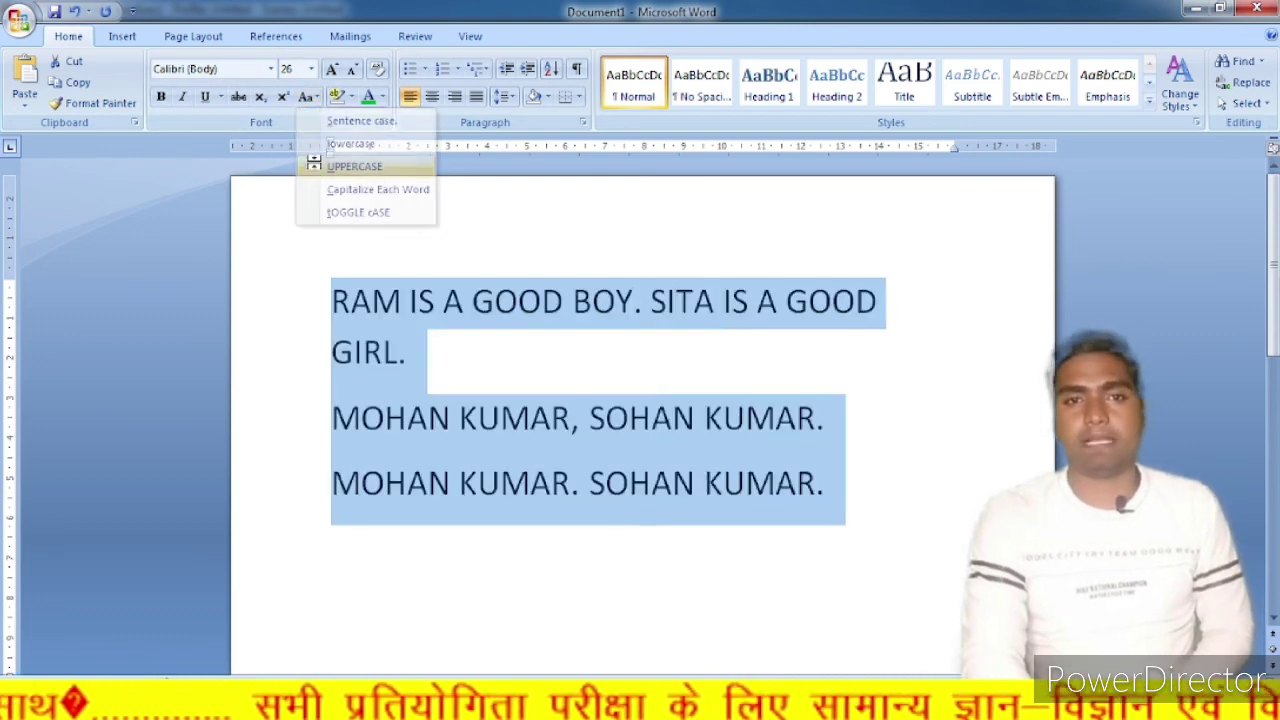
Apply Capitalize Each Word to the three uppercase lines and switch them to tOGGLE cASE
{"action": "left_click", "coordinate": [307, 96]}
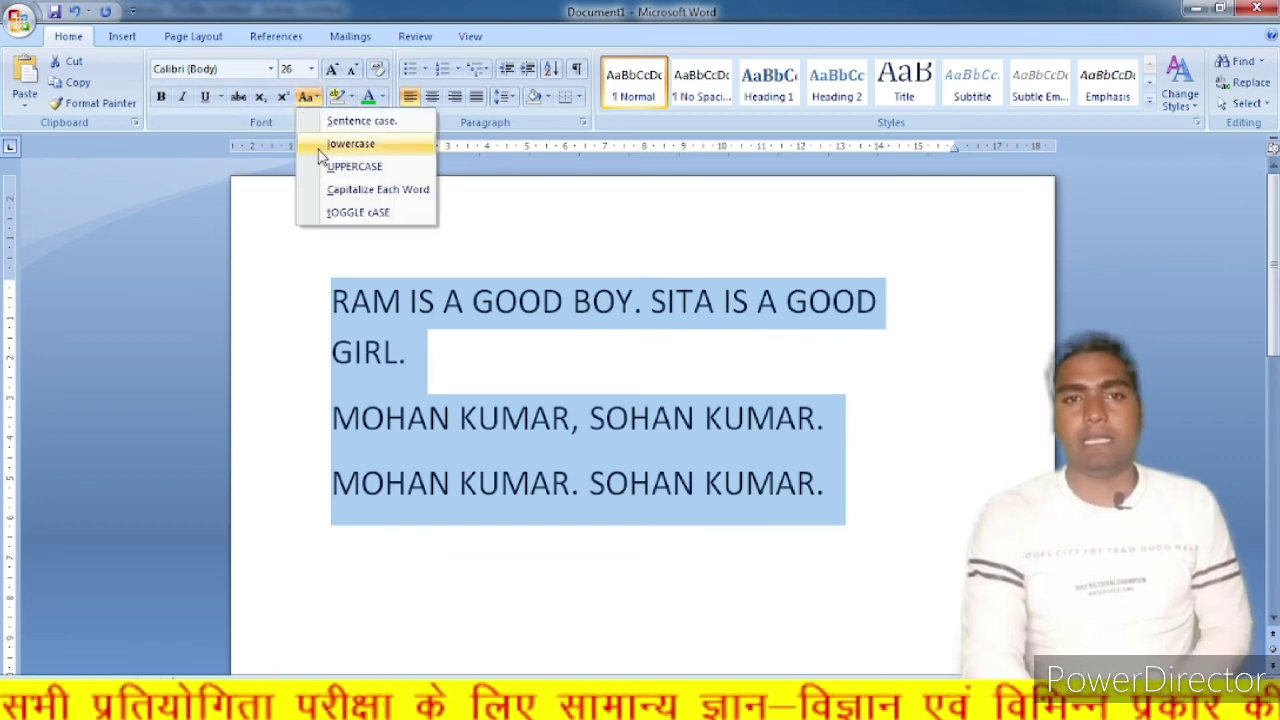
{"action": "left_click", "coordinate": [334, 189]}
{"action": "left_click", "coordinate": [313, 100]}
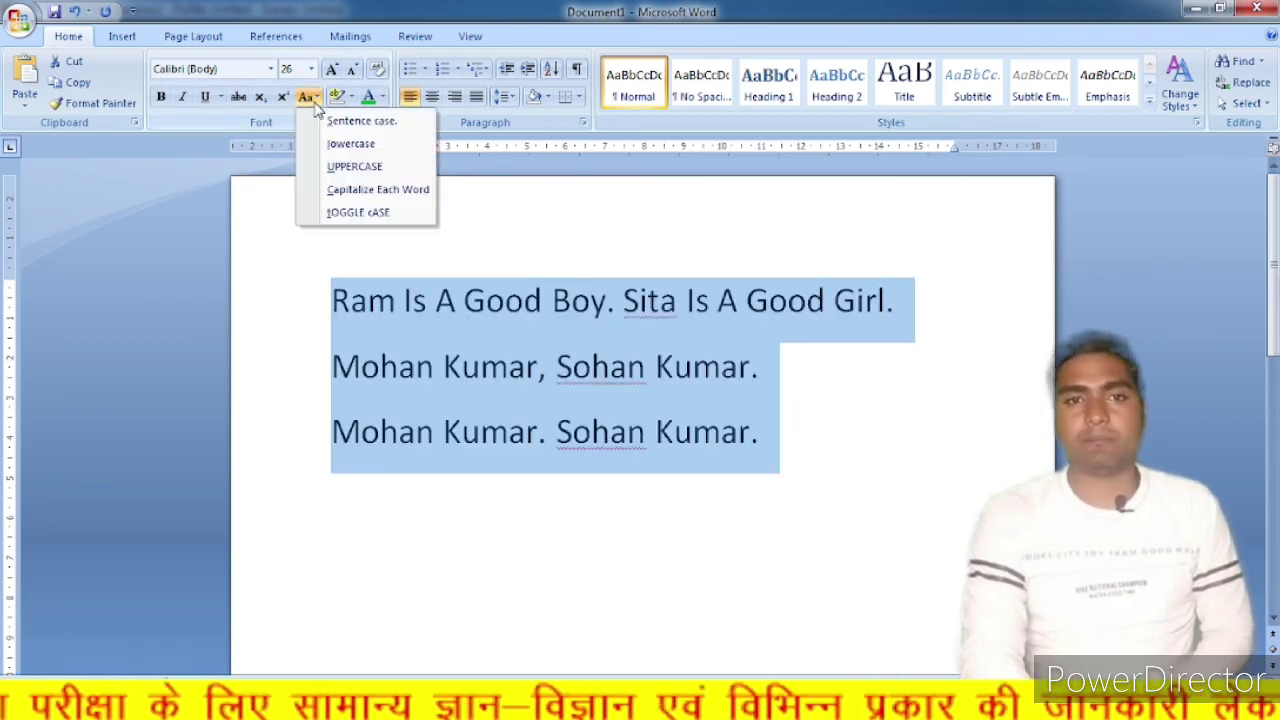
{"action": "left_click", "coordinate": [327, 212]}
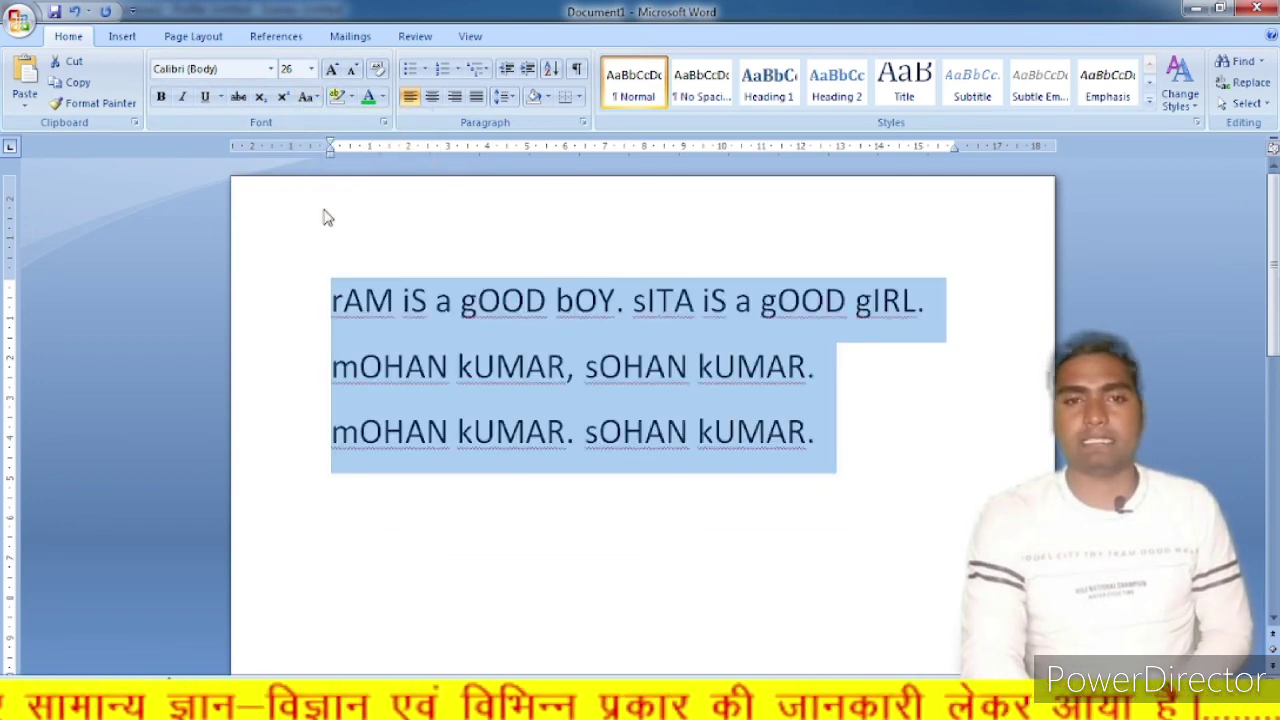